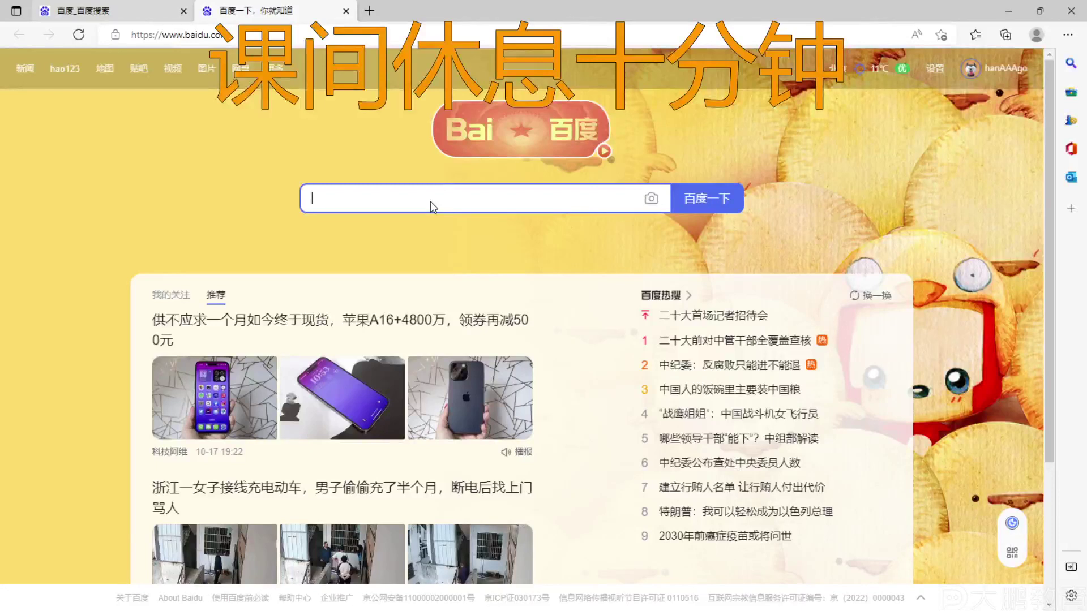
Search Baidu for BILBILI, open the Bilibili website from the results, and close the search results page
left_click(391, 201)
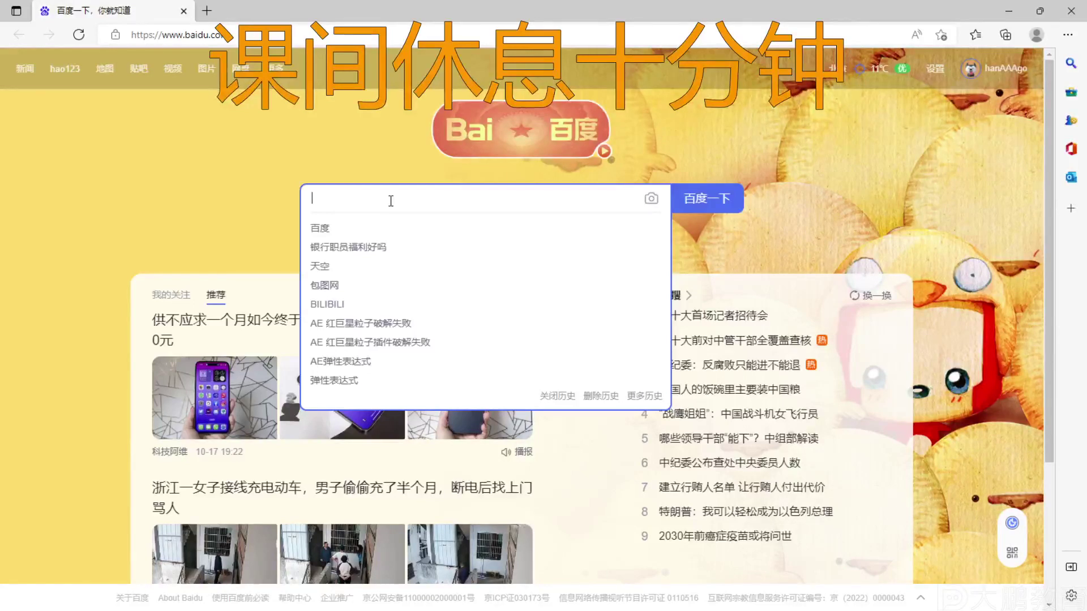
key("Caps_Lock")
type("BILBILI")
key("Caps_Lock")
key("Return")
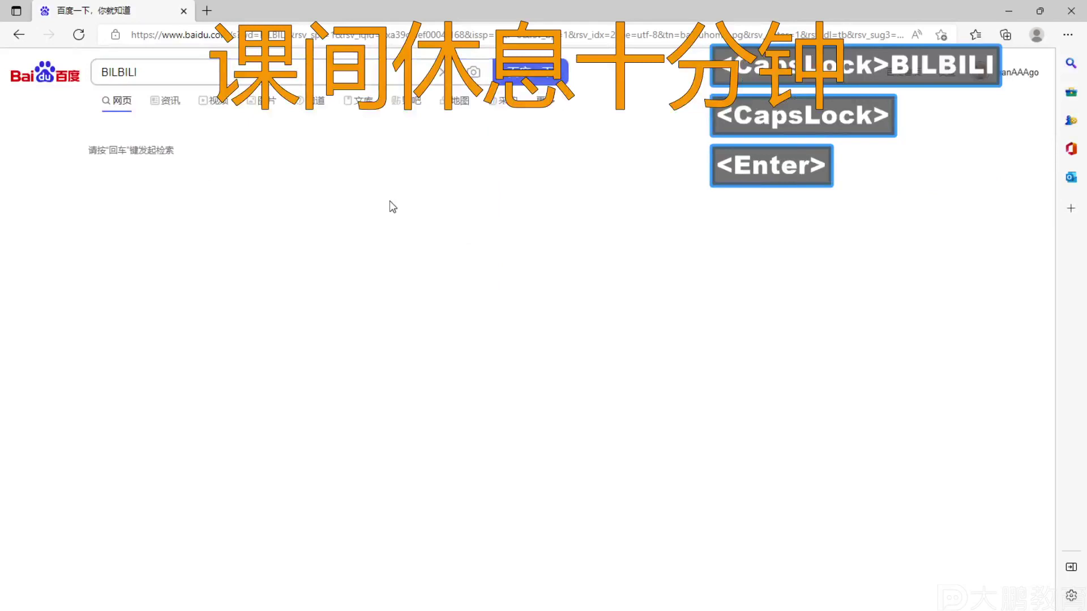
left_click(238, 153)
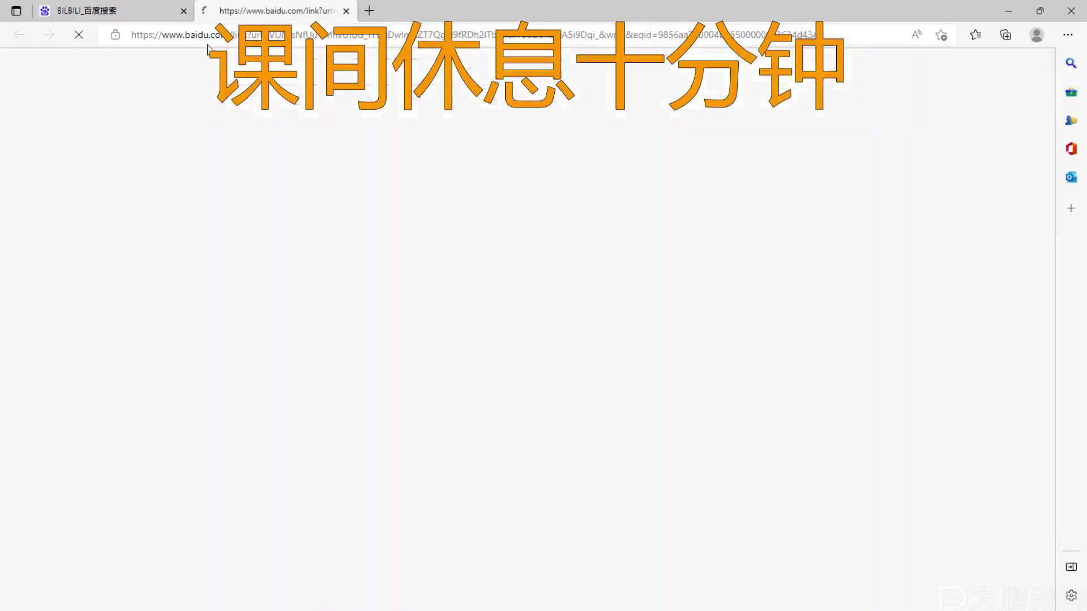
left_click(183, 11)
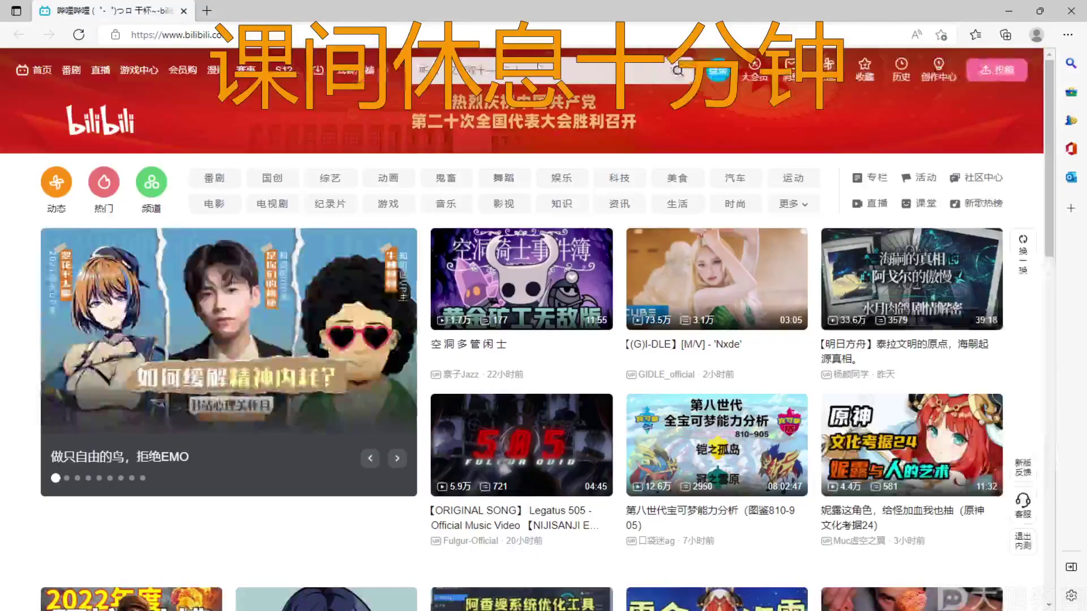
Search Bilibili for 猫和老鼠 and open the 猫和老鼠 旧版 series for watching, choosing an episode from its list
left_click(468, 73)
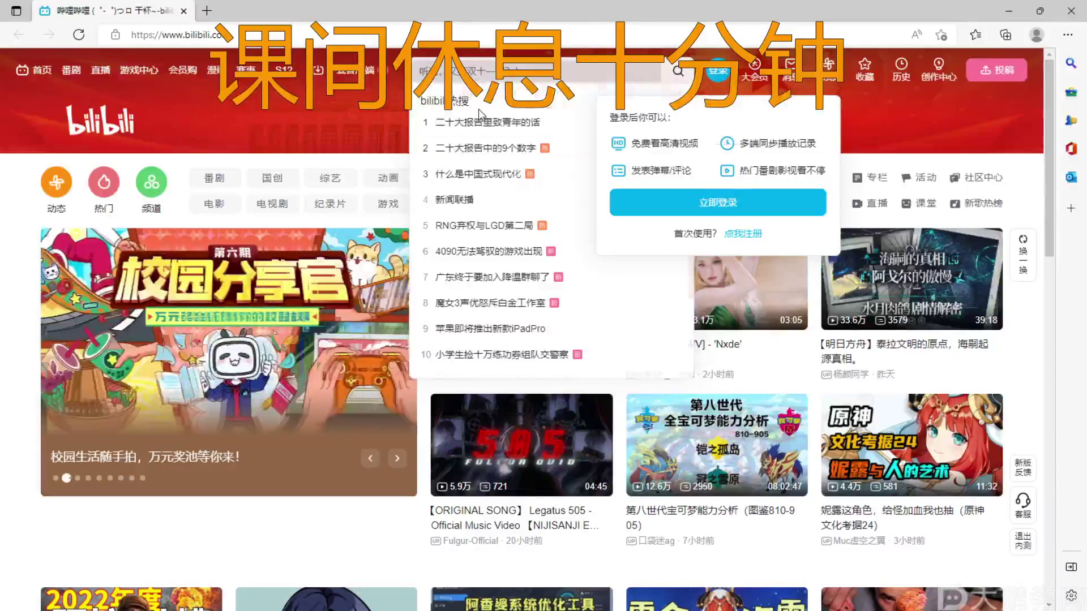
type("maohelaoshu")
key("space")
key("Return")
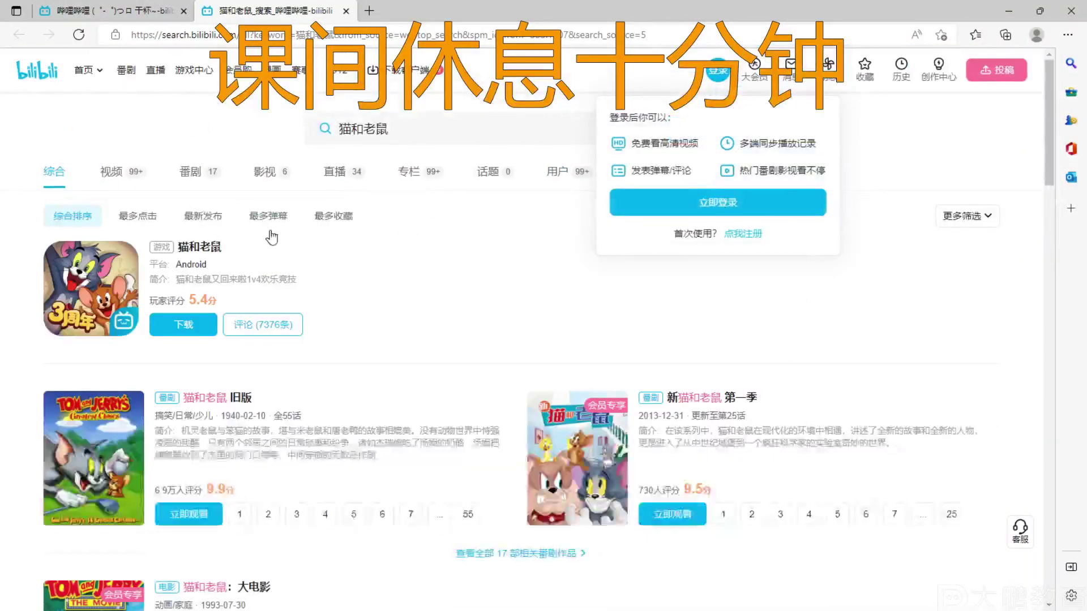
scroll(255, 318, "down", 3)
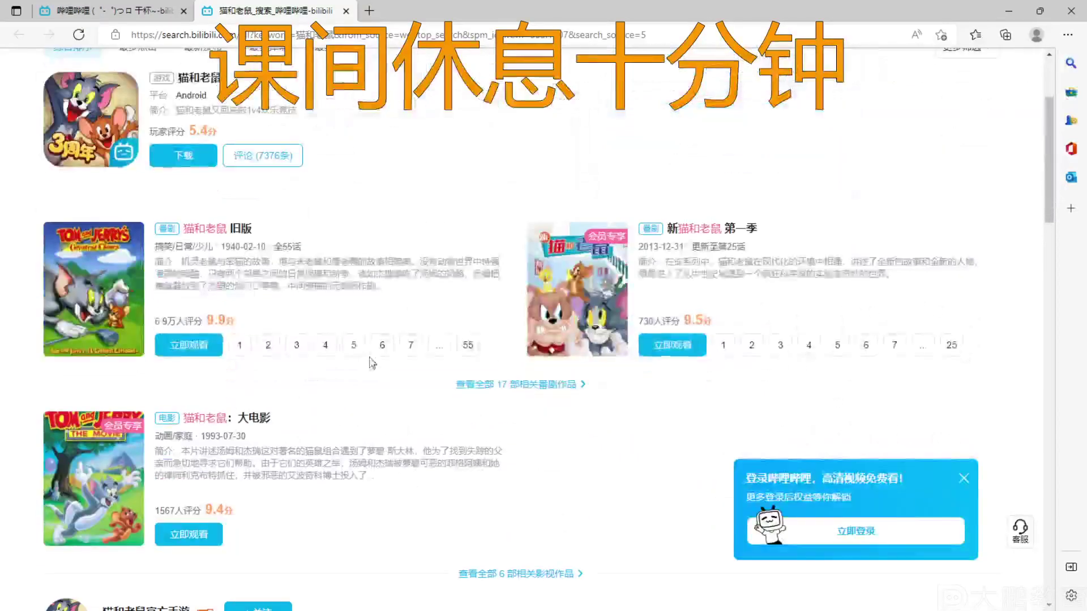
left_click(207, 346)
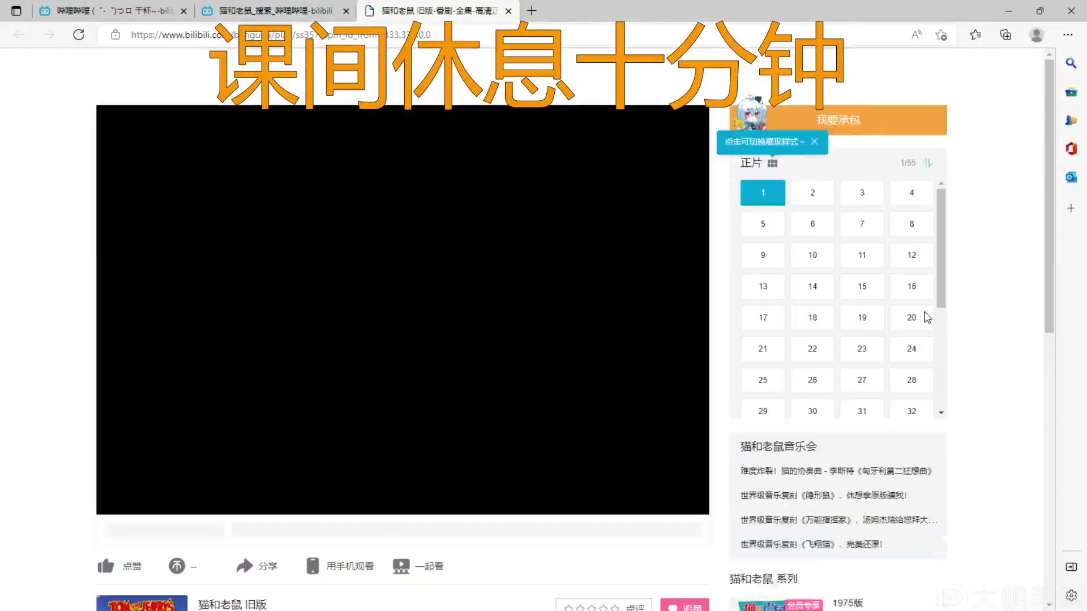
scroll(922, 315, "down", 3)
left_click(812, 339)
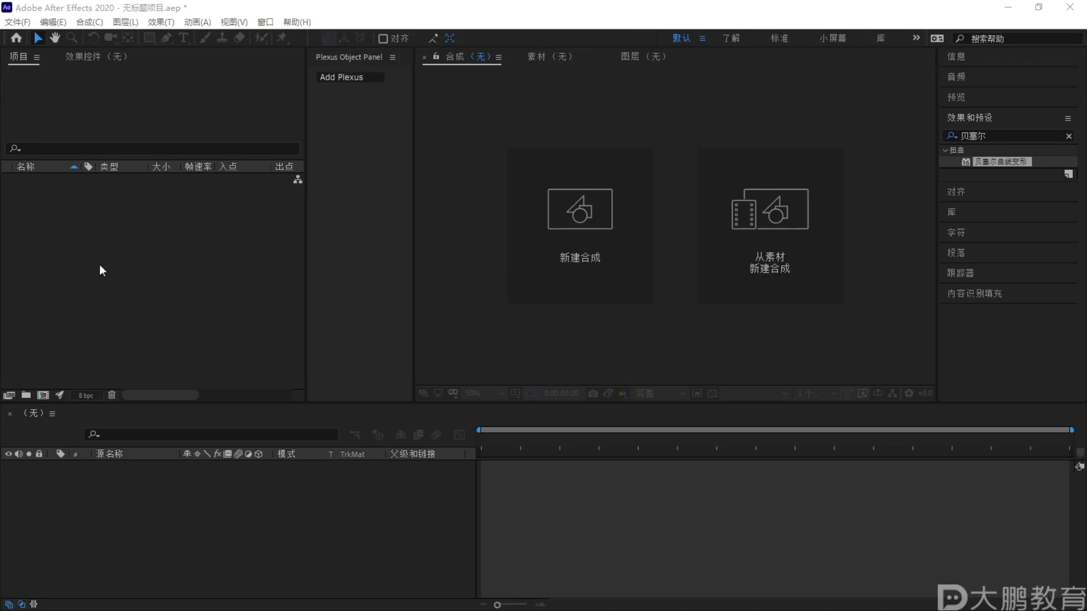
key("F1")
mouse_move(184, 207)
left_mouse_down()
mouse_move(111, 506)
mouse_move(283, 375)
mouse_move(306, 398)
left_mouse_up()
mouse_move(408, 241)
left_mouse_down()
mouse_move(376, 518)
mouse_move(491, 381)
mouse_move(486, 467)
left_mouse_up()
mouse_move(623, 387)
left_mouse_down()
mouse_move(644, 417)
mouse_move(673, 476)
mouse_move(787, 407)
mouse_move(661, 480)
mouse_move(909, 481)
left_mouse_up()
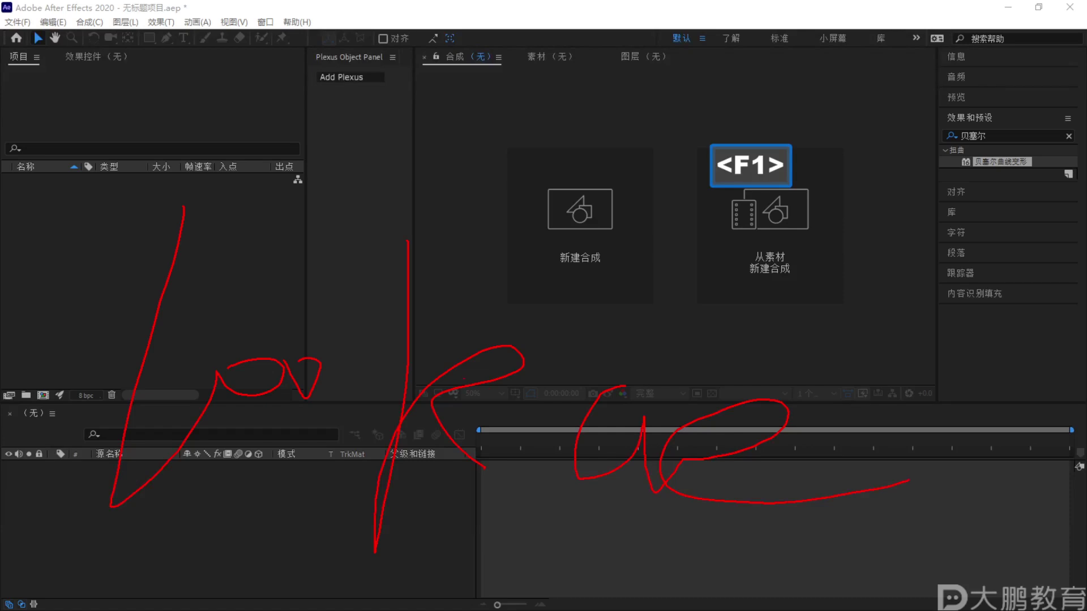
key("Escape")
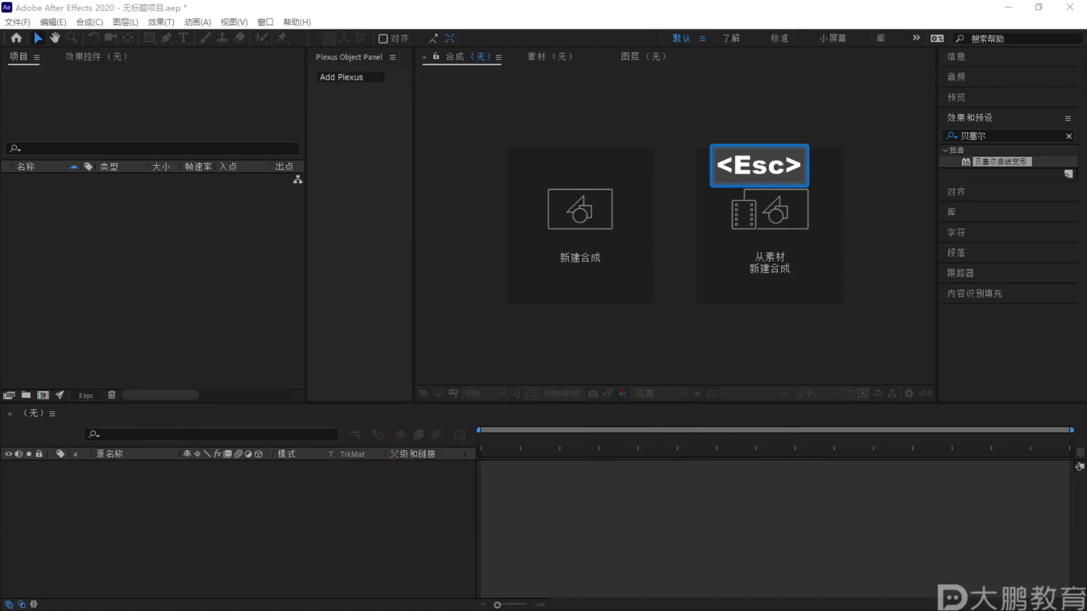
key("F1")
mouse_move(207, 178)
left_mouse_down()
mouse_move(194, 376)
mouse_move(202, 360)
left_mouse_up()
left_click_drag(302, 251, 254, 510)
left_click_drag(362, 404, 452, 450)
left_click_drag(410, 375, 445, 375)
key("Escape")
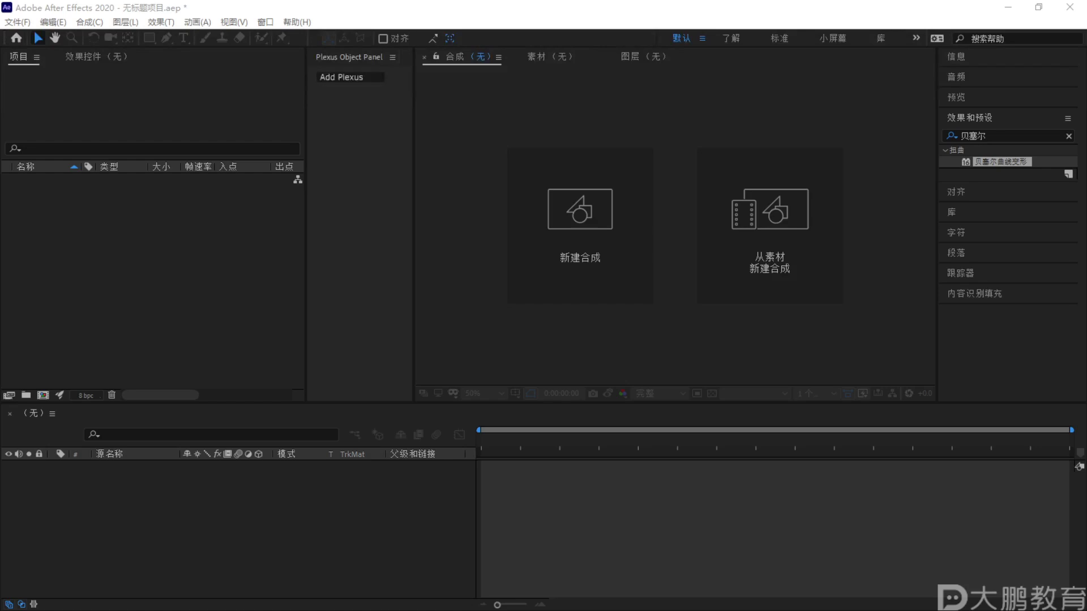
Import the 35作业 video from the 作业素材 folder in File Explorer into the After Effects project
key("alt+Tab")
left_click_drag(524, 53, 793, 177)
left_click_drag(599, 275, 111, 280)
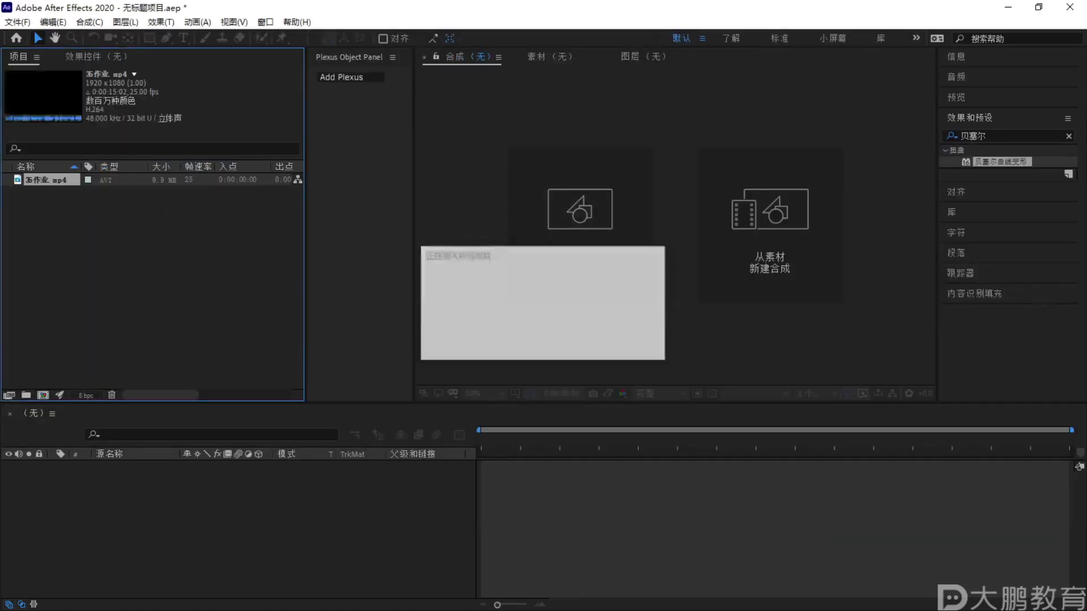
Switch to File Explorer and examine the footage files and element folders inside the 素材 folder
key("alt+Tab")
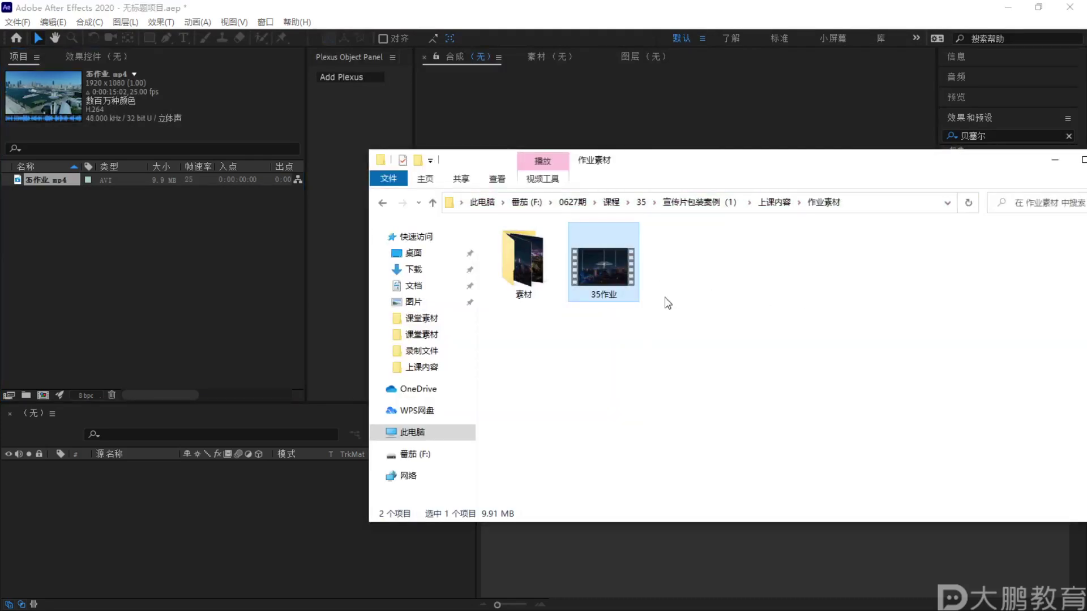
double_click(552, 279)
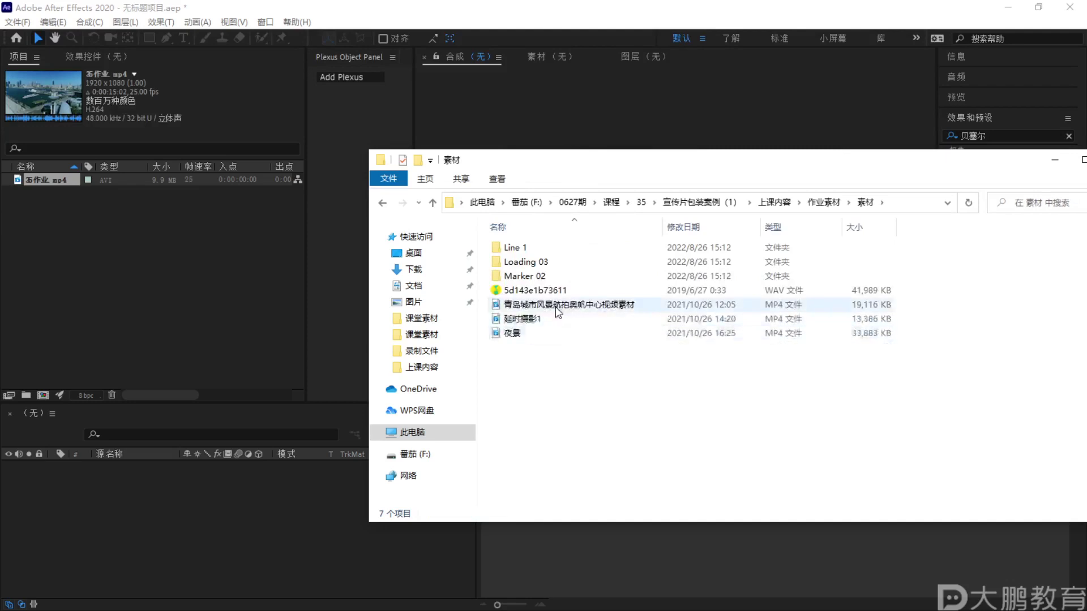
key("F1")
mouse_move(861, 238)
left_mouse_down()
mouse_move(571, 235)
mouse_move(806, 344)
mouse_move(725, 180)
left_mouse_up()
key("Escape")
key("F2")
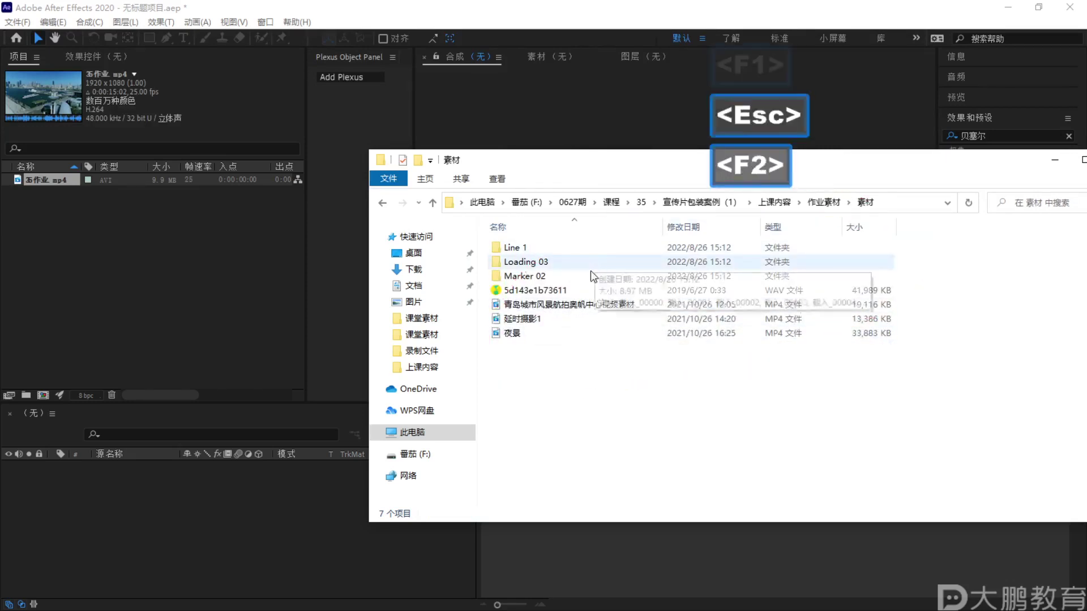
left_click_drag(554, 271, 548, 272)
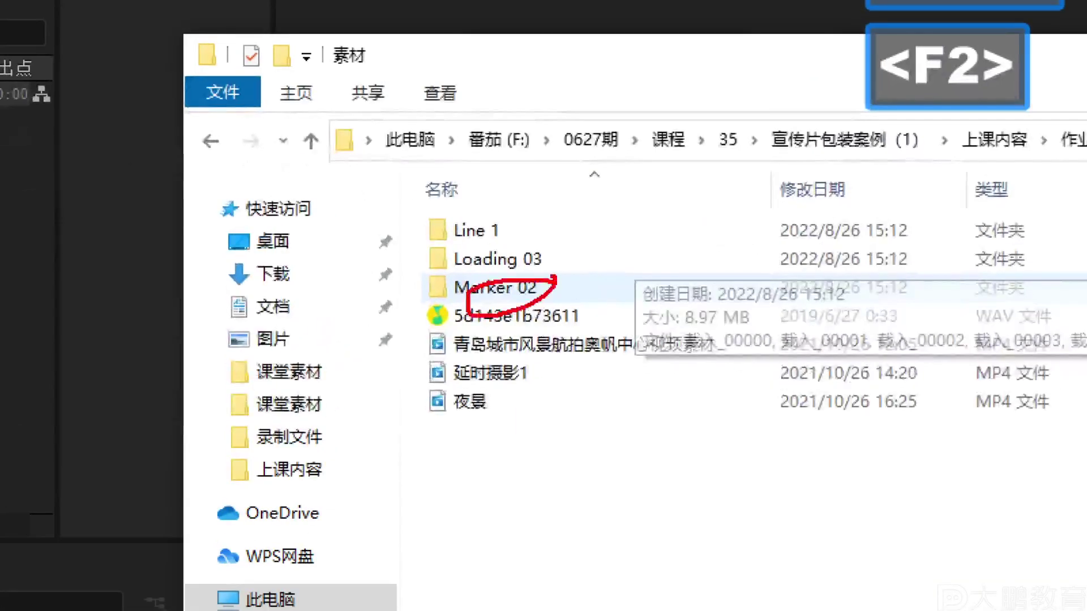
left_click_drag(617, 317, 509, 339)
key("Escape")
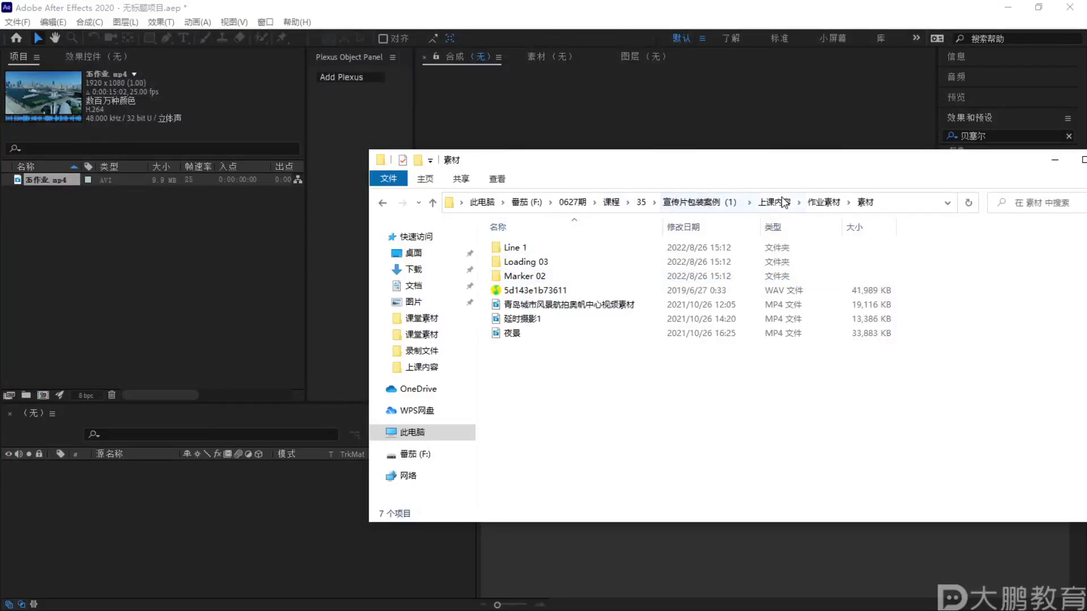
left_click(827, 205)
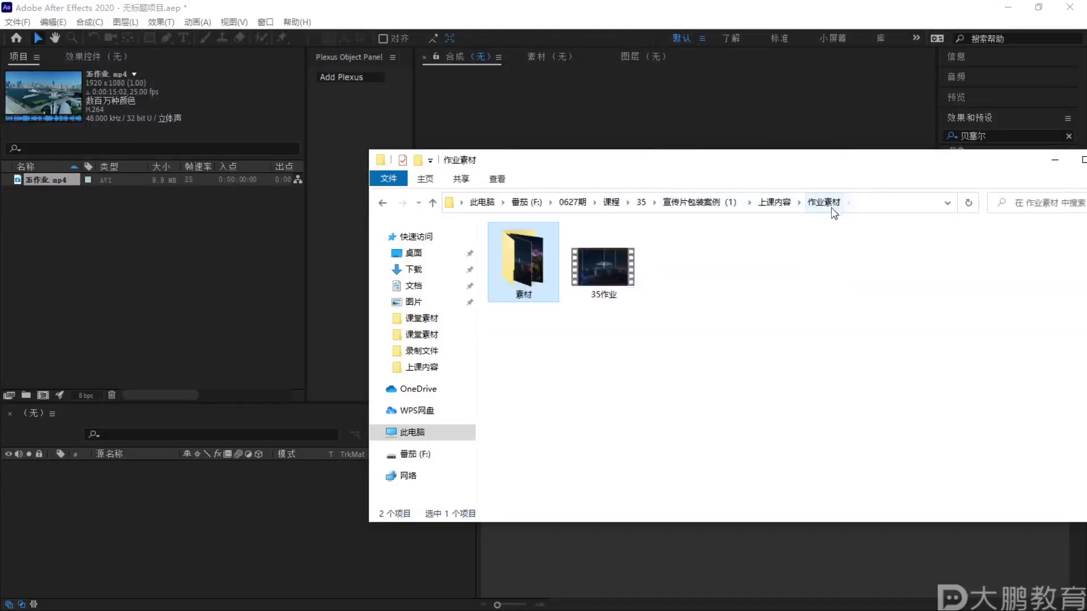
double_click(541, 278)
left_click_drag(836, 170, 757, 186)
left_click(977, 177)
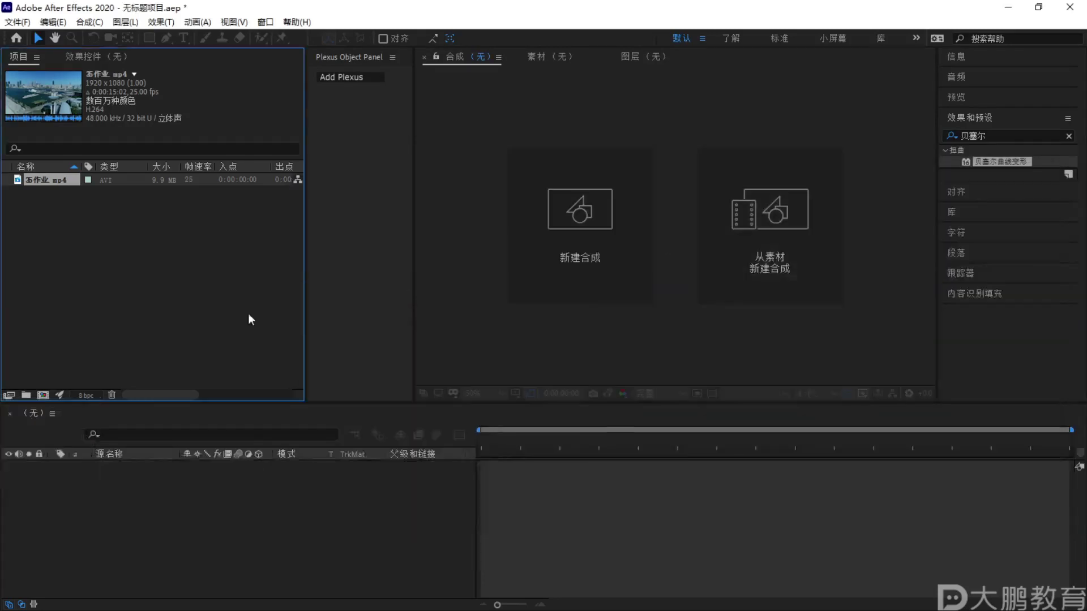
Open 35作业.mp4 in an enlarged footage viewer, play through its opening shots, and restore the normal layout
double_click(48, 180)
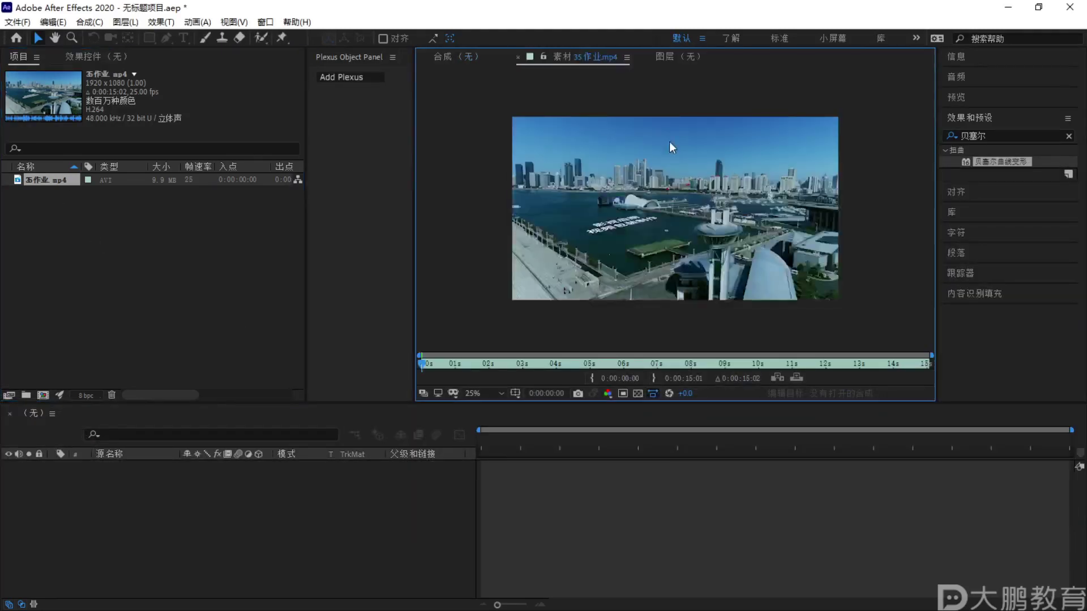
double_click(534, 57)
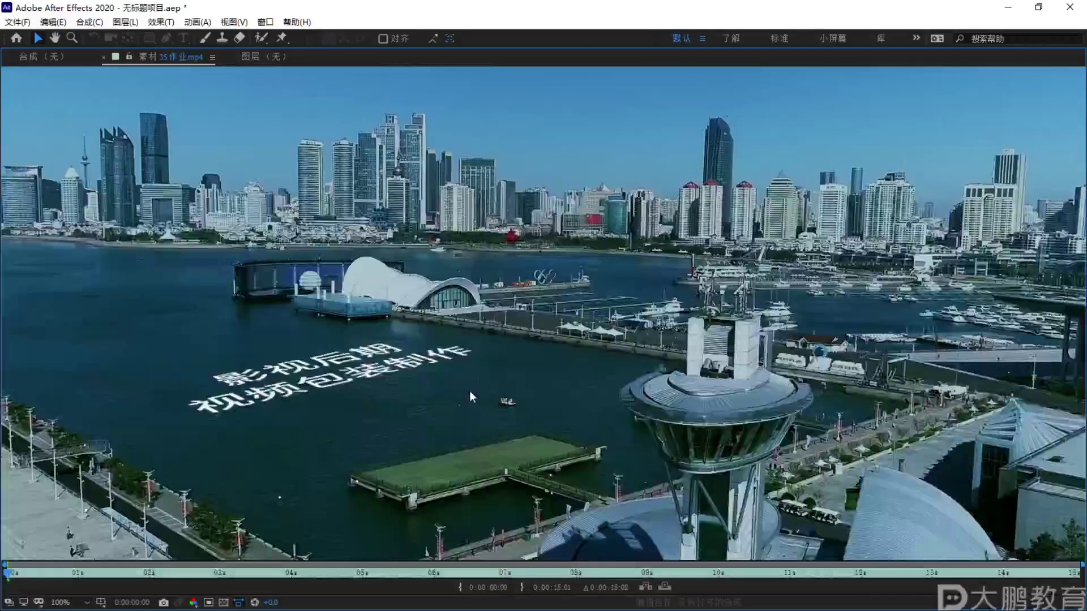
key("space")
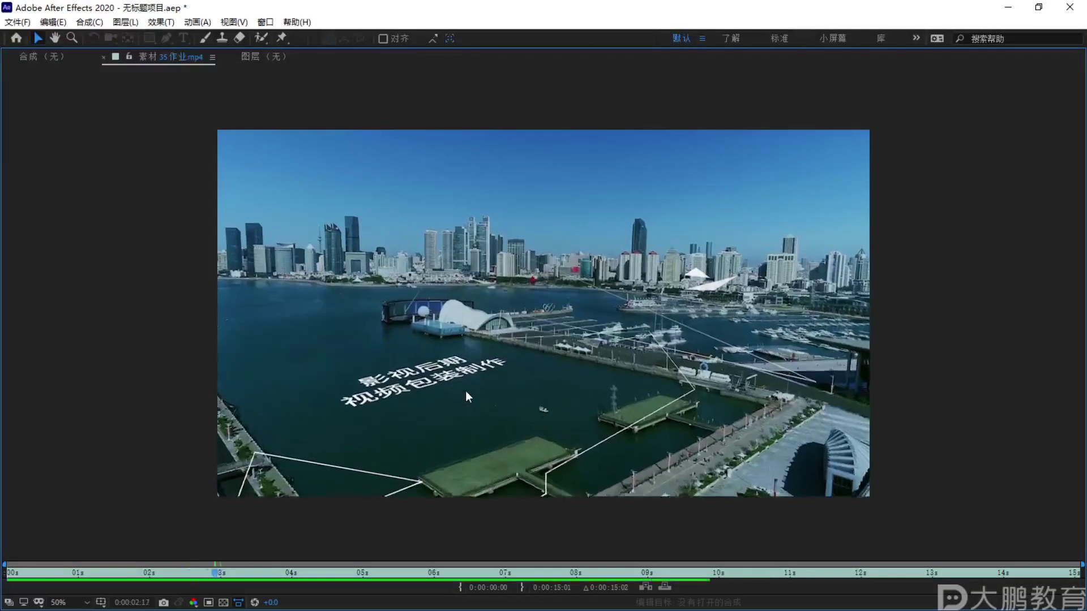
key("space")
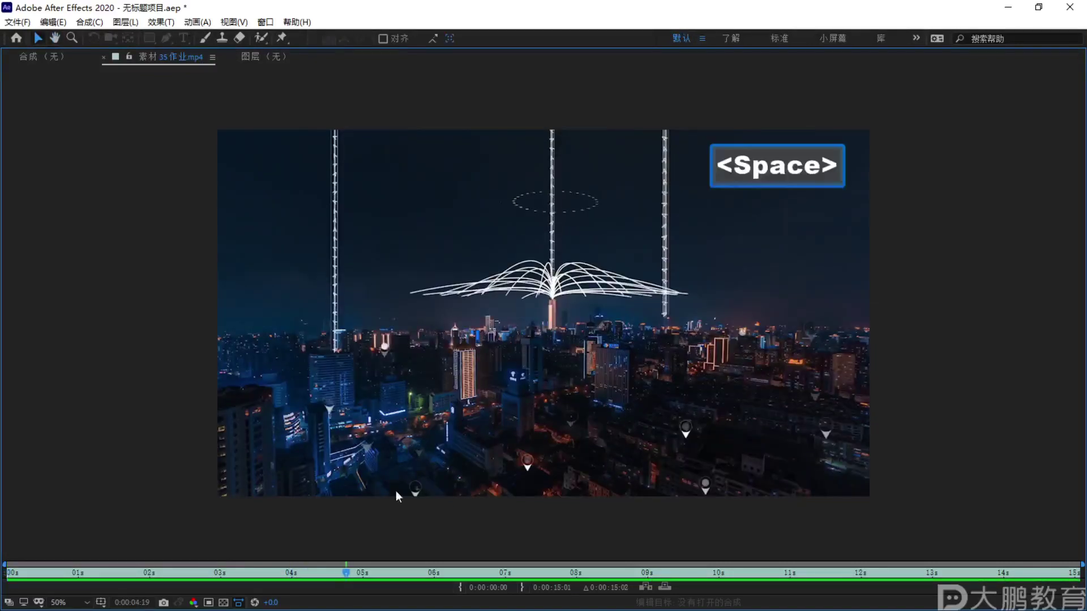
left_click(27, 569)
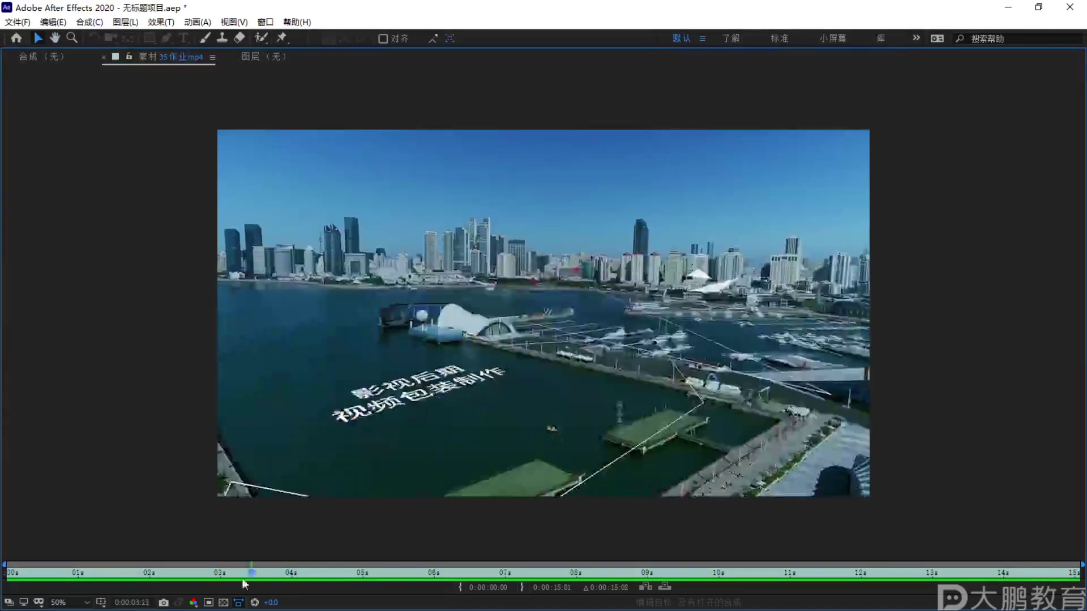
key("space")
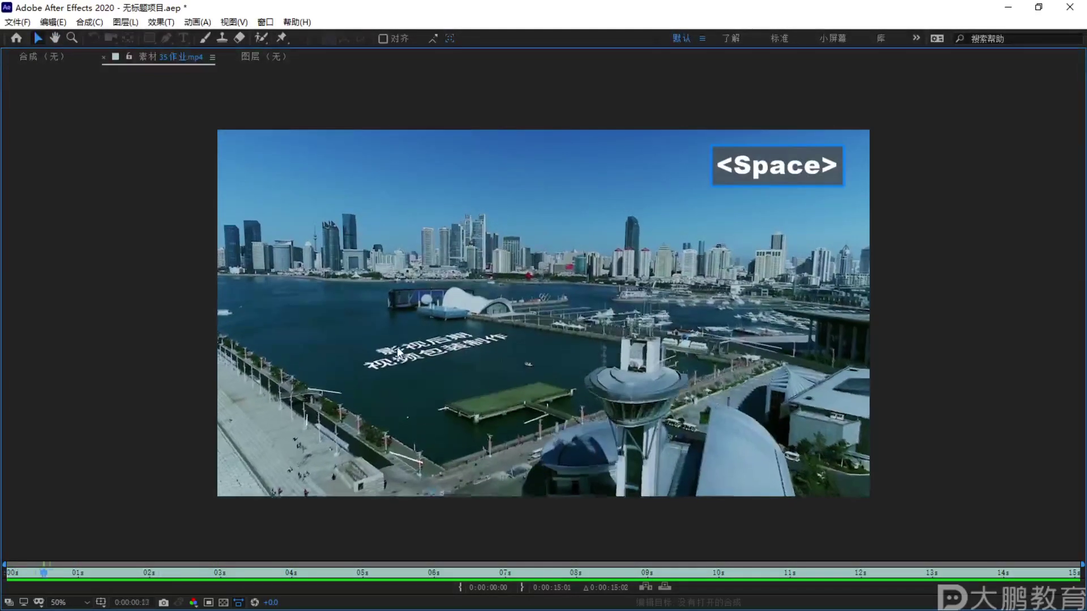
key("space")
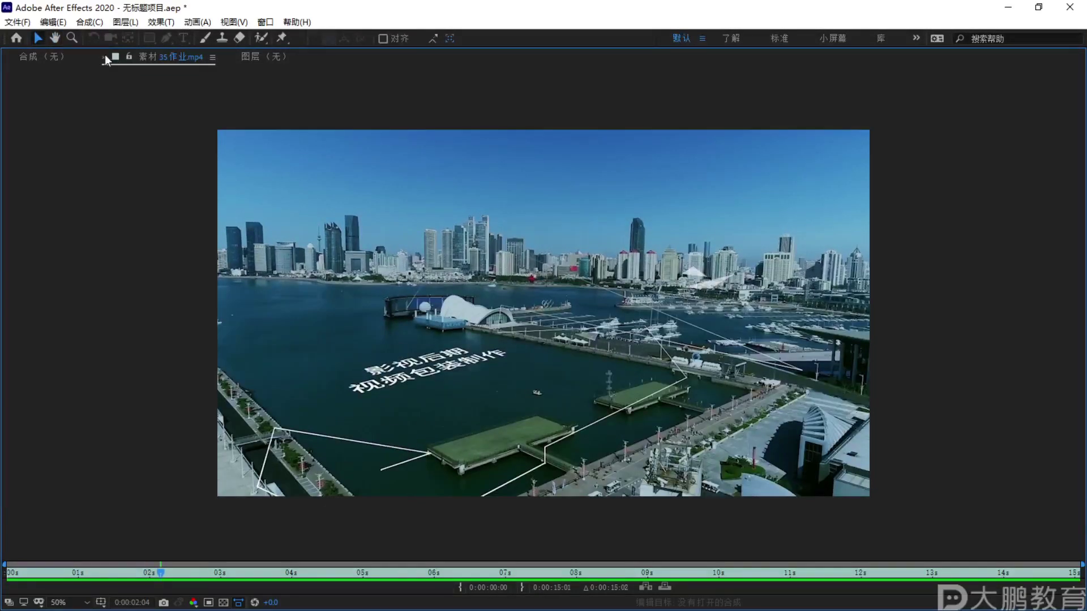
key("grave")
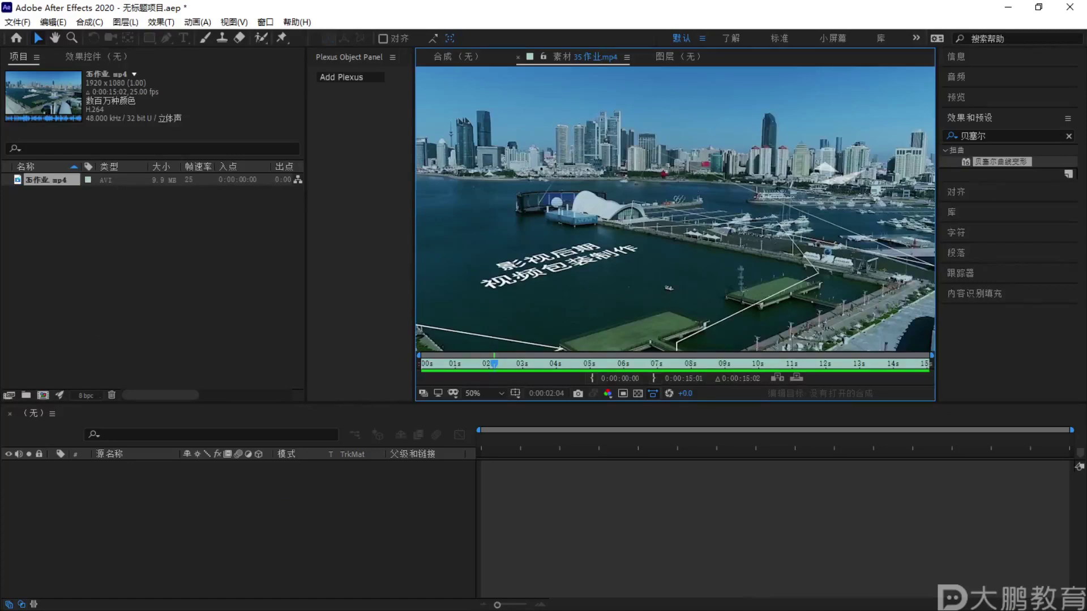
Import 青岛城市风景航拍奥帆中心视频素材.mp4 from the footage folder and create a new composition from it
key("alt+Tab")
left_click(475, 323)
left_click_drag(473, 325, 125, 321)
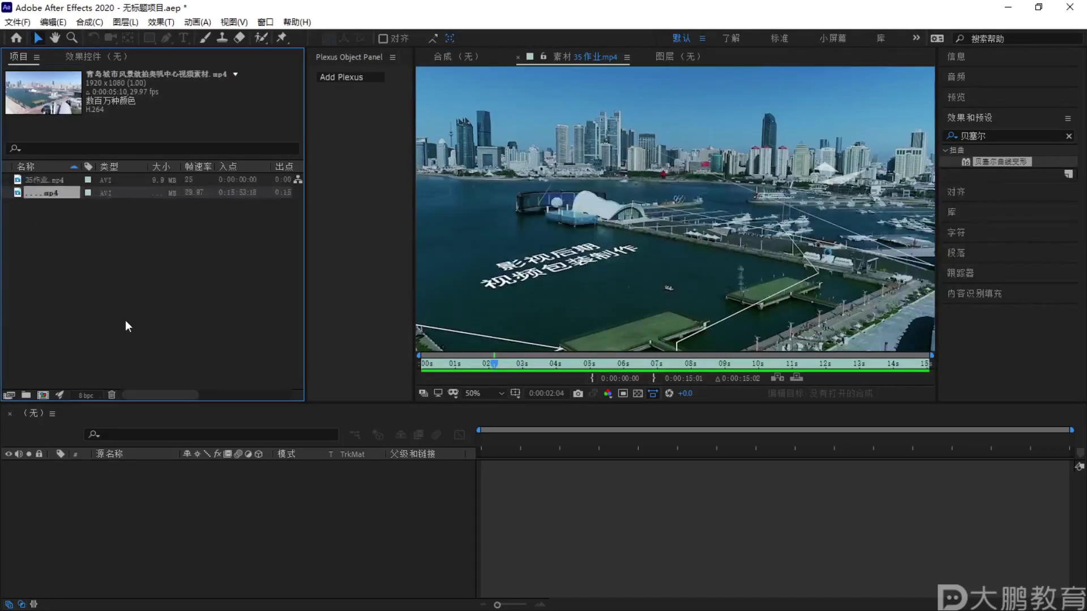
left_click(50, 190)
left_click_drag(50, 194, 44, 395)
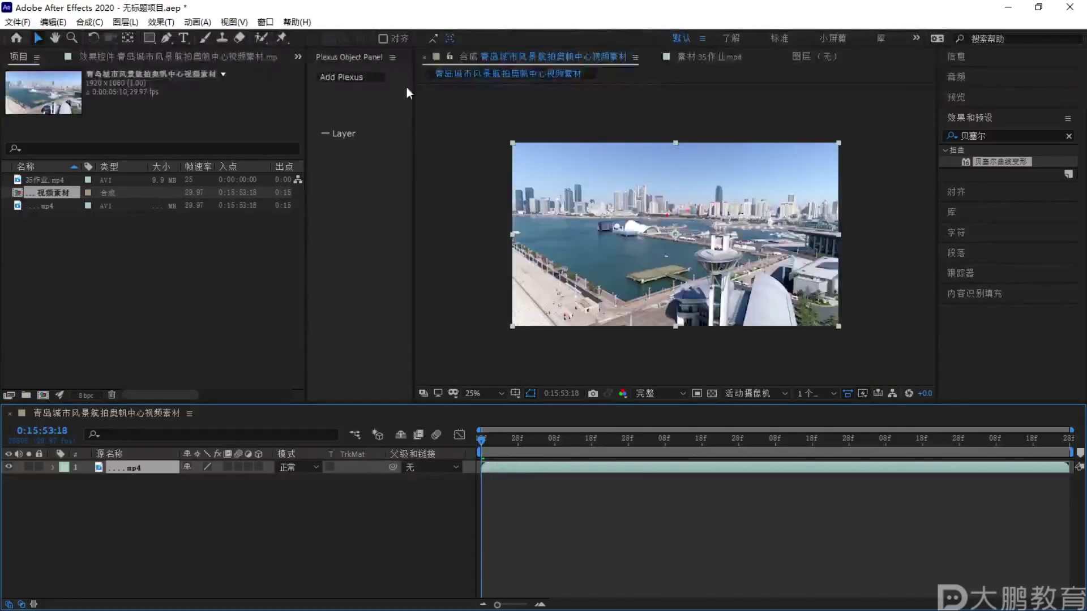
Close the Plexus Object Panel and preview the opening frames of the 青岛 composition at 50% magnification
left_click(391, 57)
left_click(428, 62)
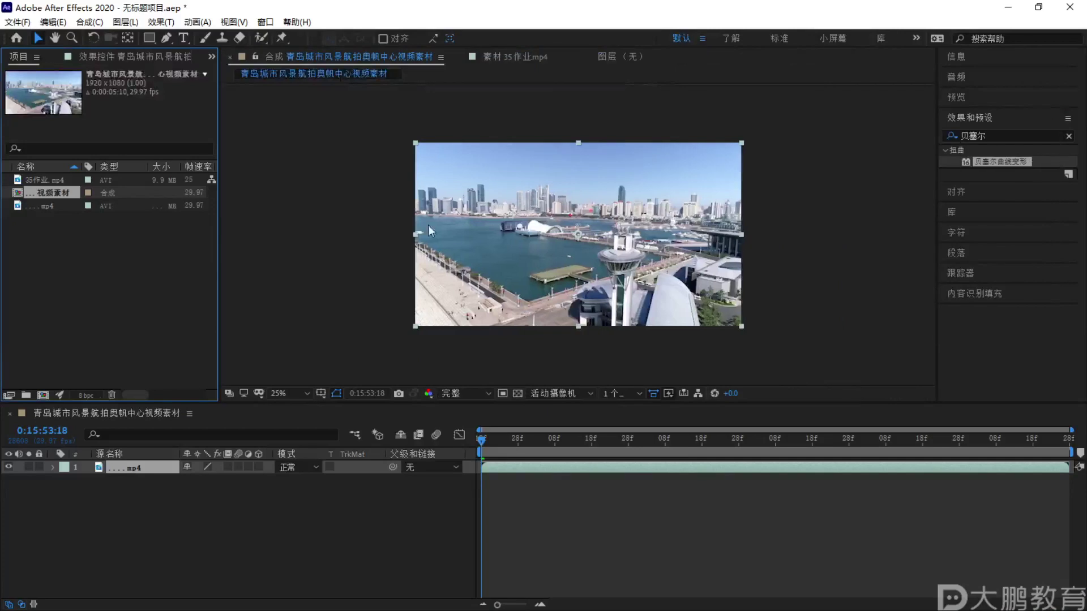
left_click(528, 440)
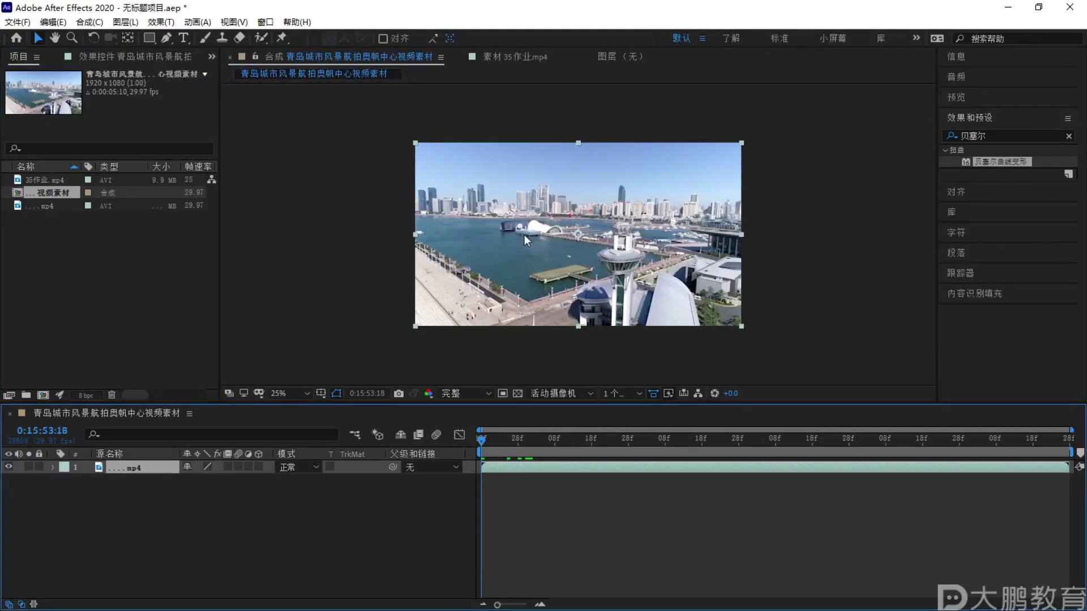
key("space")
key("space")
key("period")
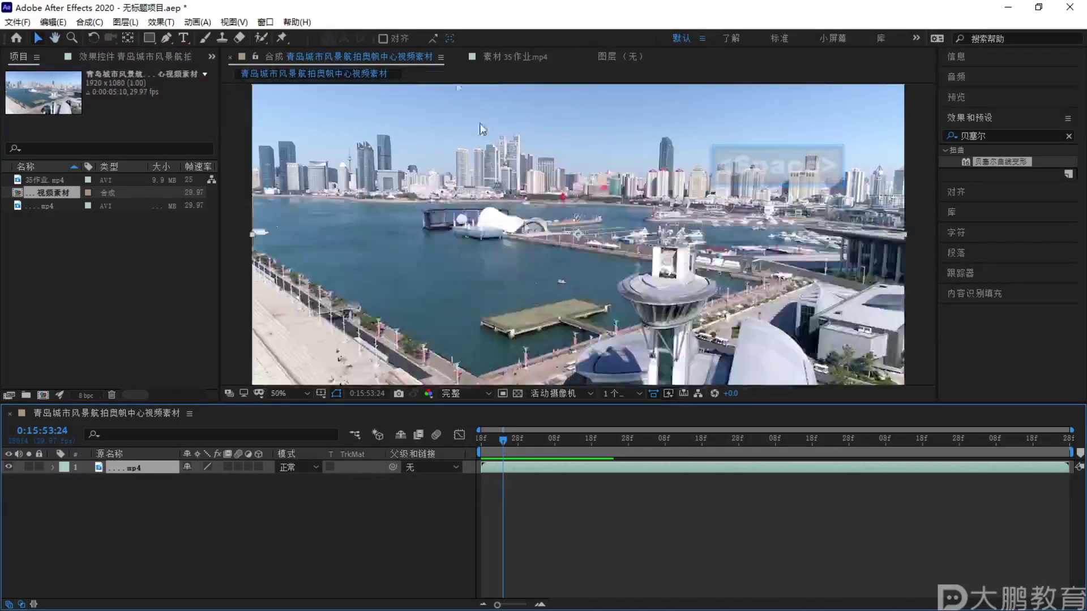
Clear the 贝塞尔 search from the effects list, collapse the effects and presets panel, and open the Tracker controls
left_click(505, 60)
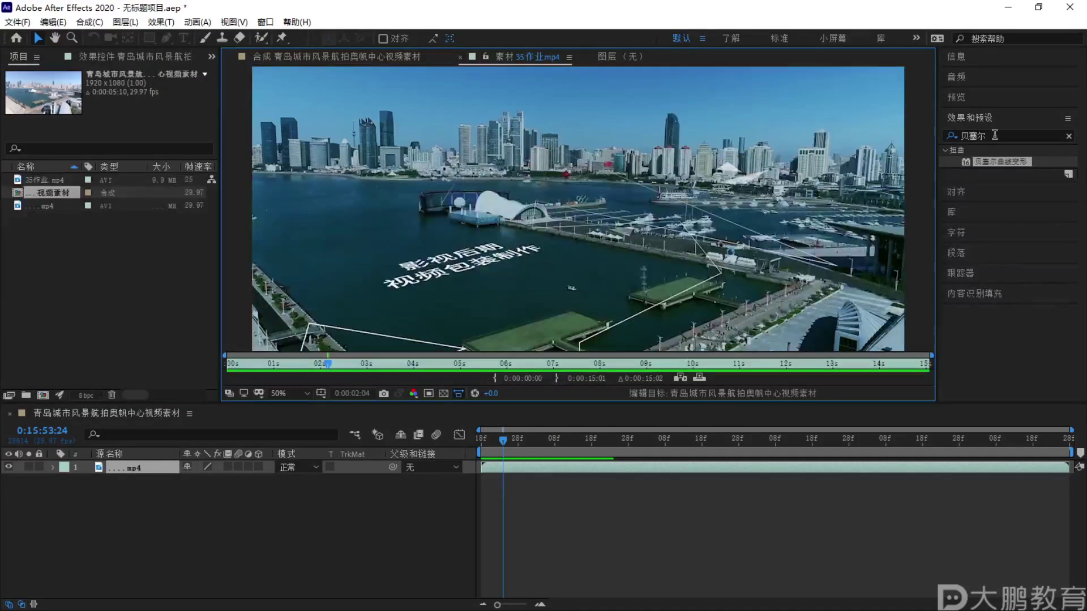
key("BackSpace")
key("BackSpace")
key("BackSpace")
key("BackSpace")
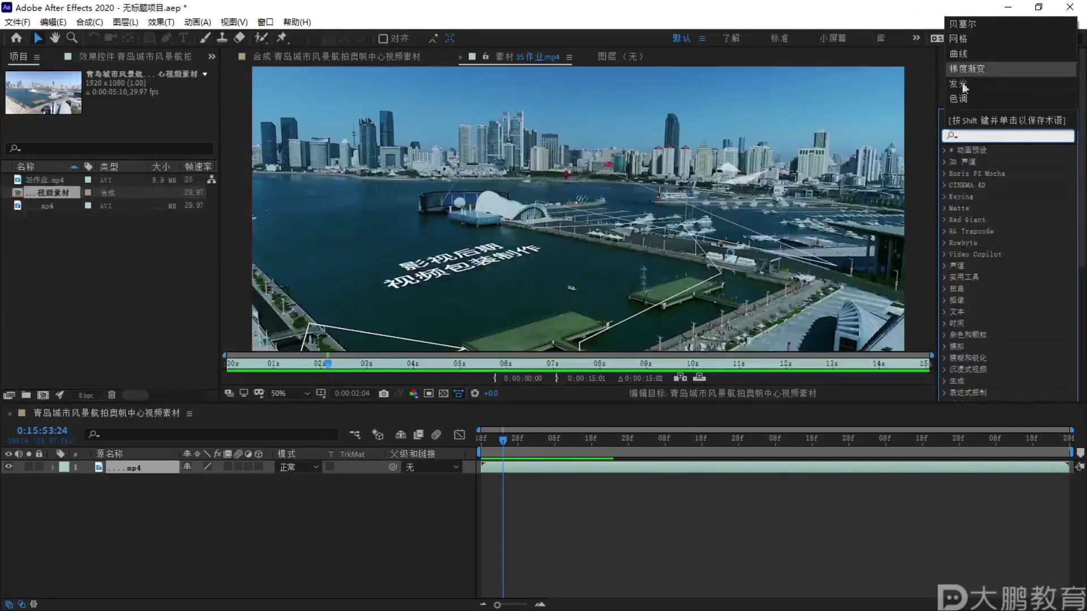
left_click(969, 127)
left_click(969, 121)
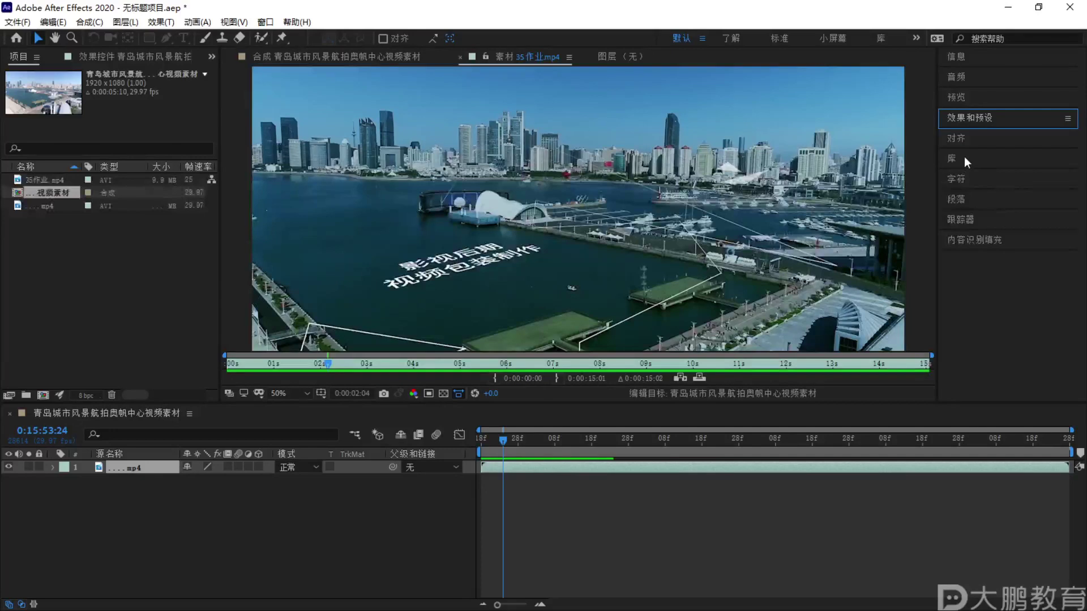
left_click(959, 218)
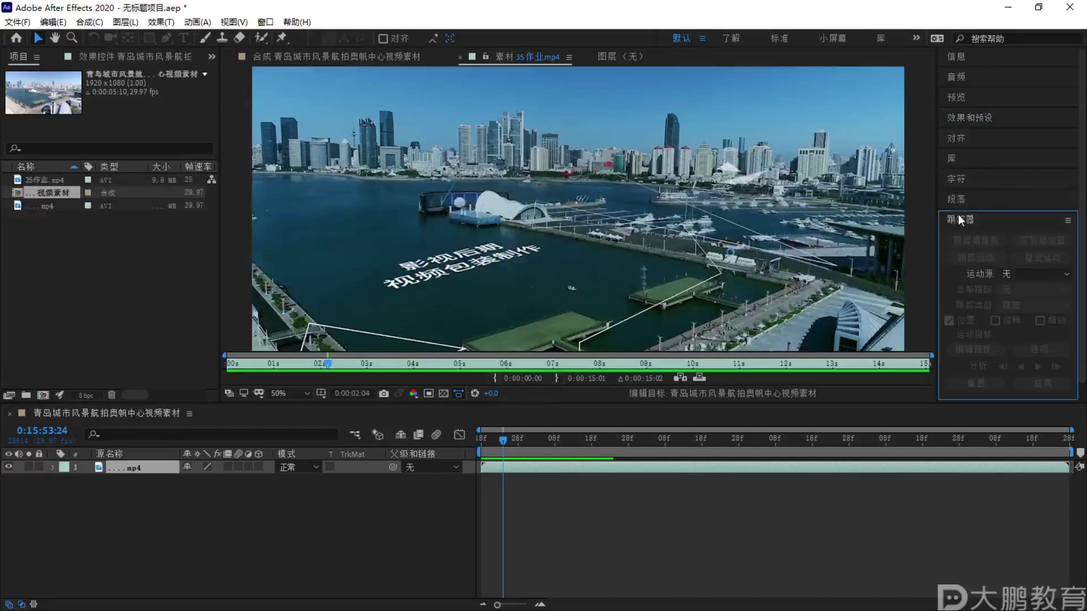
Preview the 青岛 composition to examine the drone camera's movement past the water platform, and return to the first frame
left_click(503, 440)
key("space")
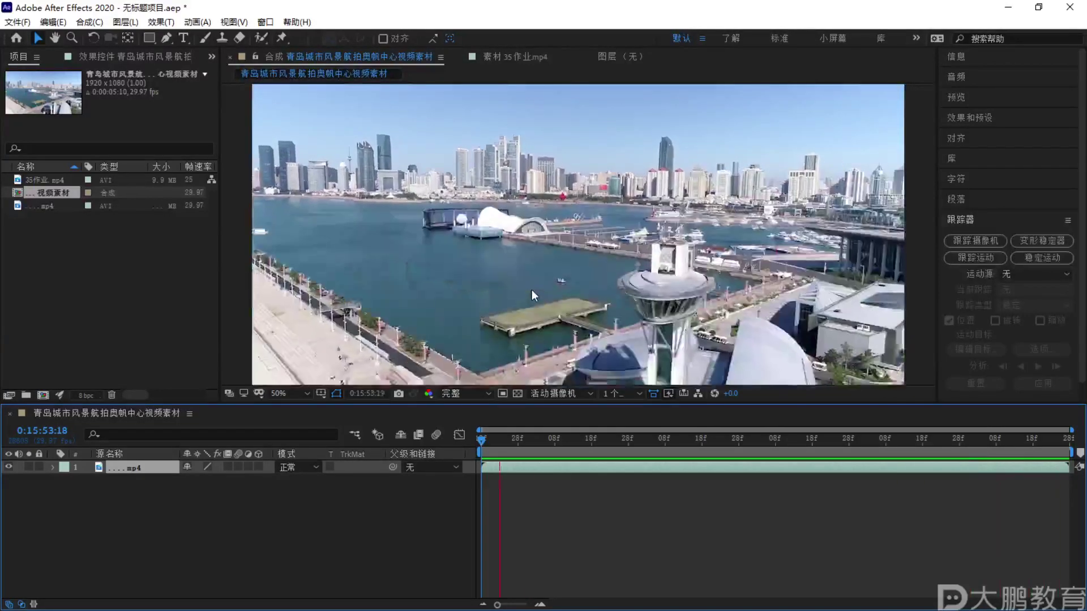
key("space")
key("F1")
mouse_move(561, 296)
left_mouse_down()
mouse_move(600, 374)
mouse_move(562, 324)
mouse_move(599, 161)
left_mouse_up()
left_click_drag(552, 209, 642, 218)
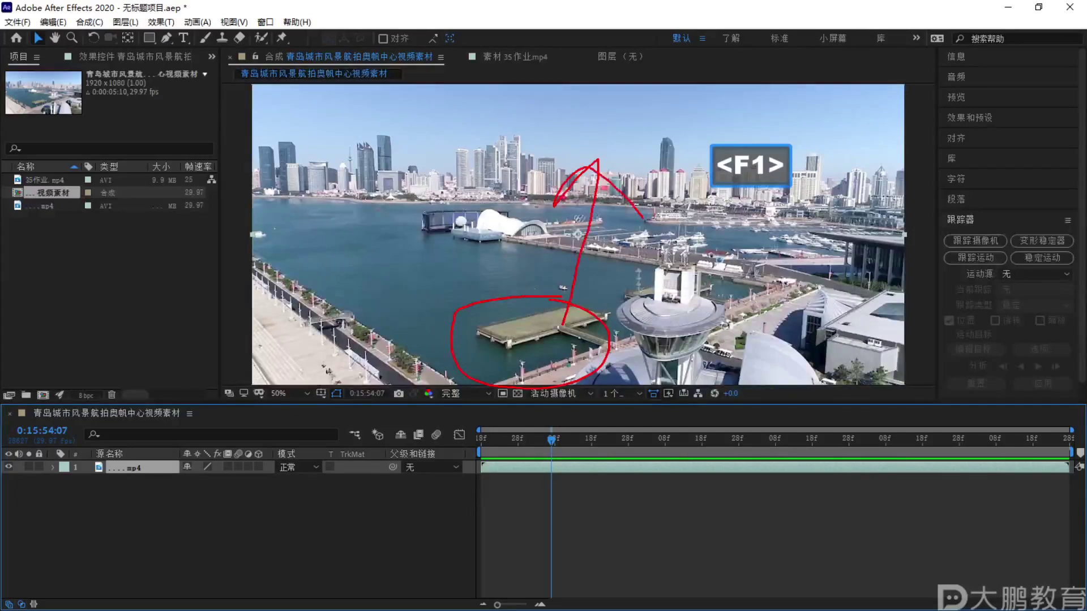
key("Escape")
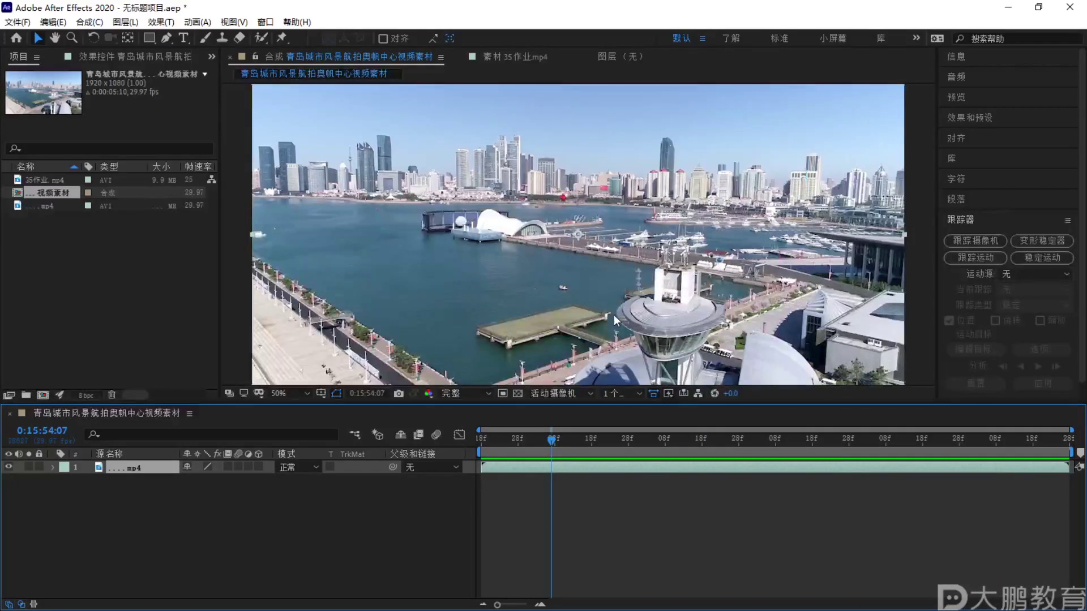
key("Home")
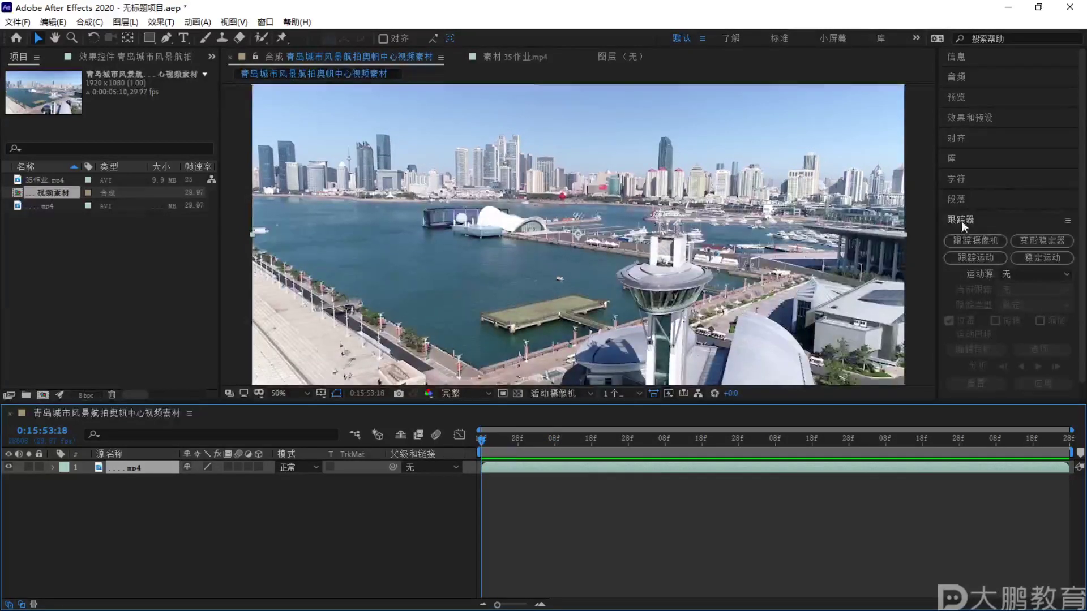
Try camera tracking the 青岛 footage layer directly, and try pre-composing the layer
left_click(981, 236)
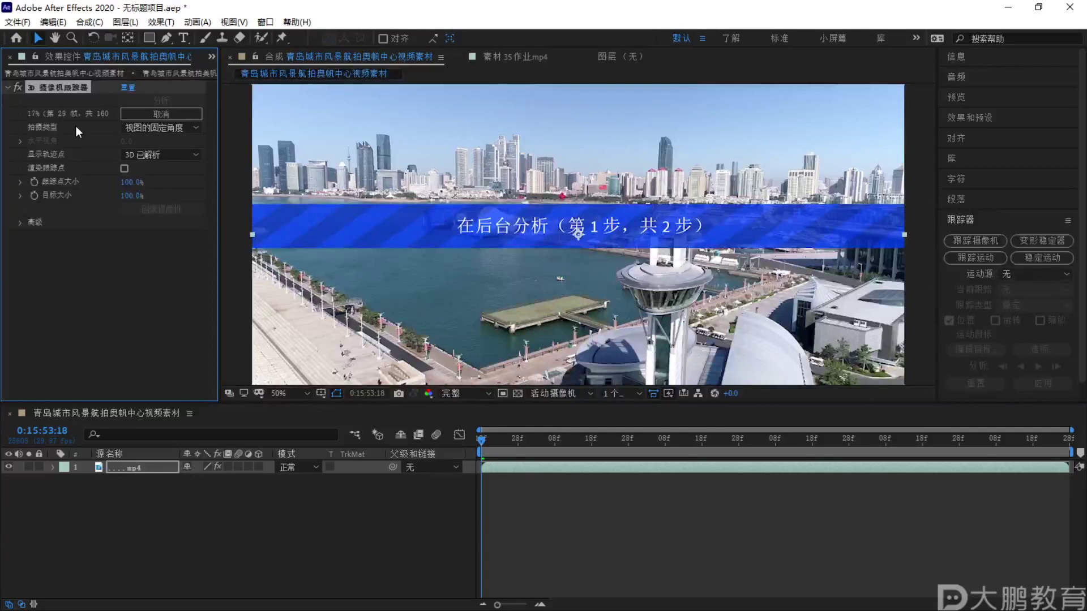
key("Delete")
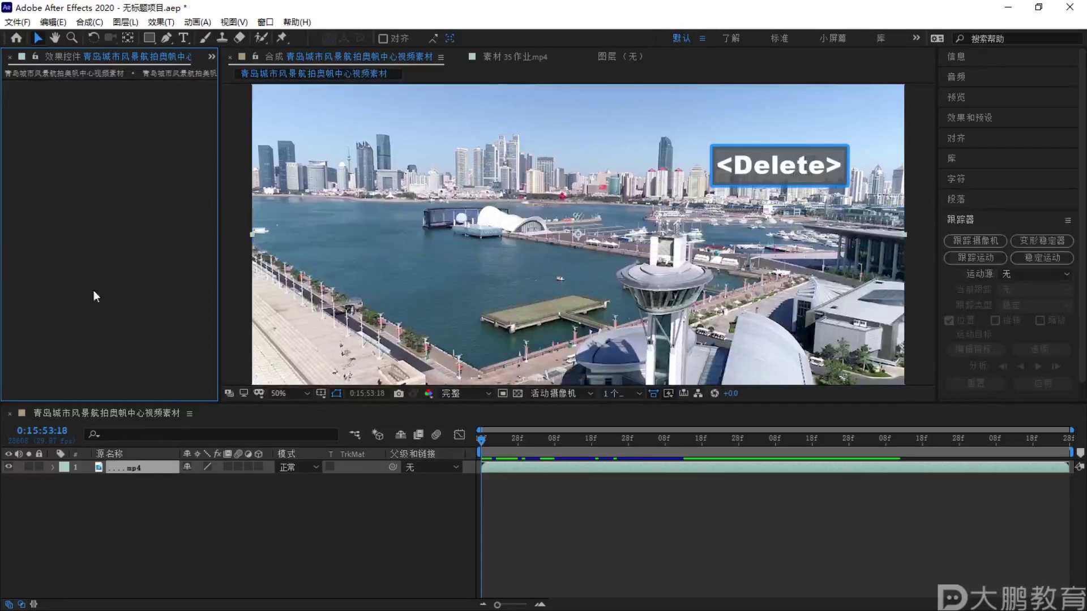
right_click(149, 467)
left_click(189, 392)
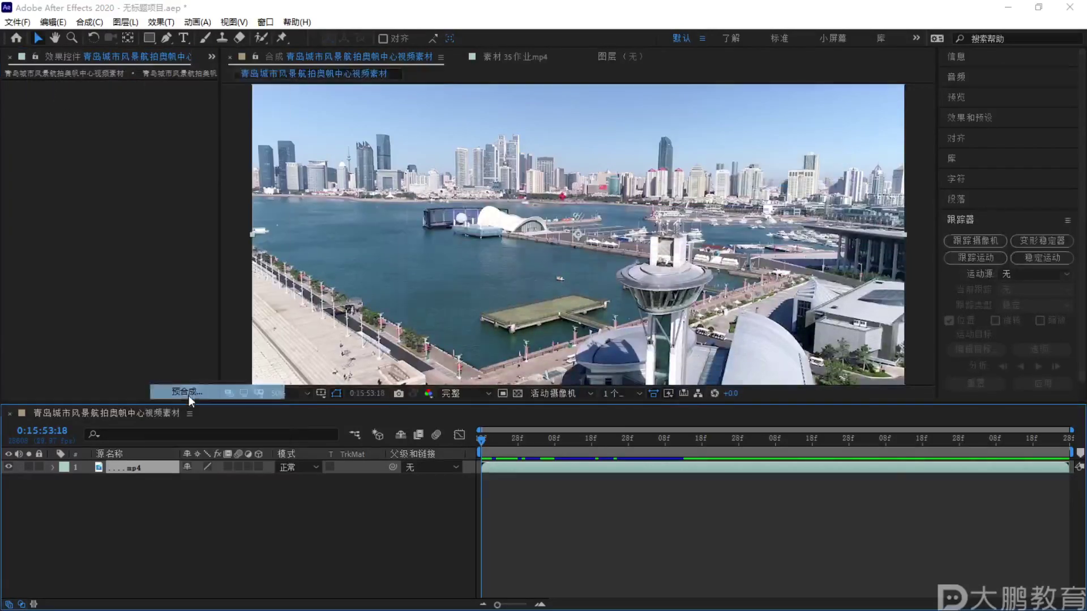
left_click(580, 389)
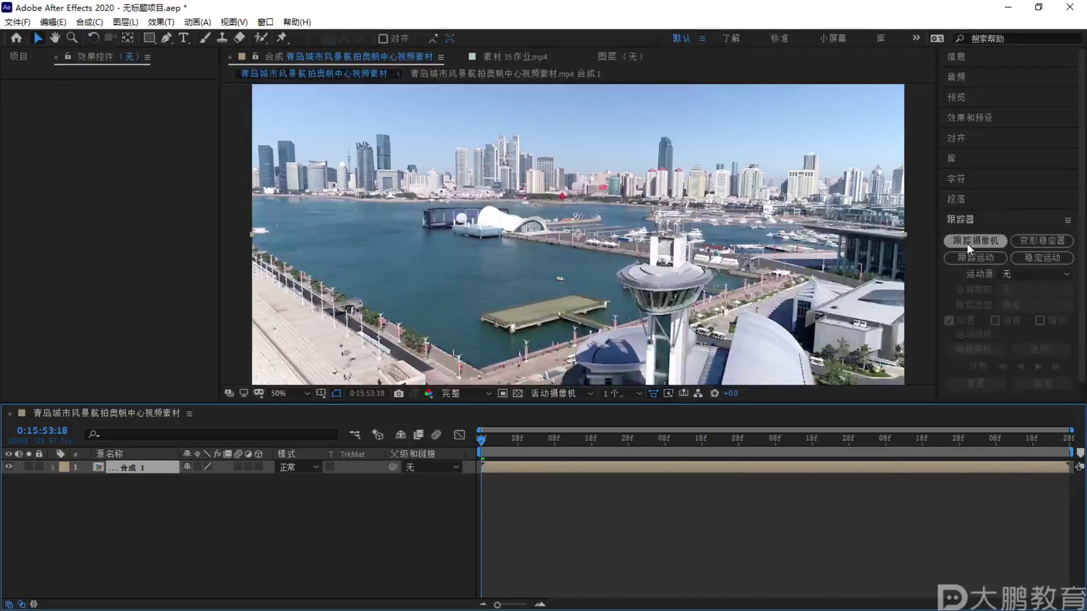
key("ctrl+z")
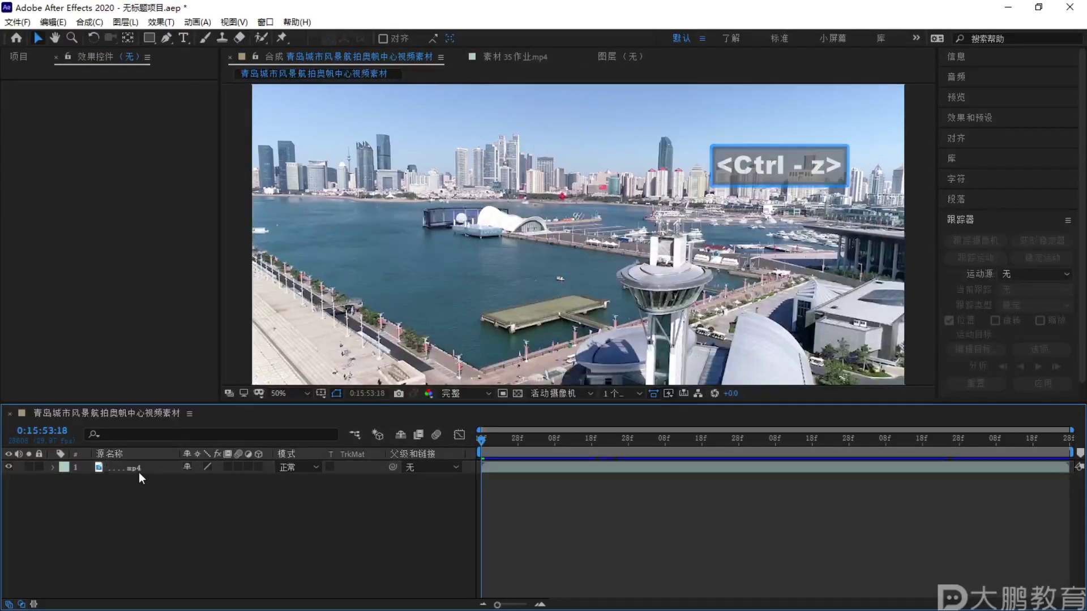
Reselect the footage layer and save the project to the desktop as 作业2
left_click(139, 470)
key("ctrl+s")
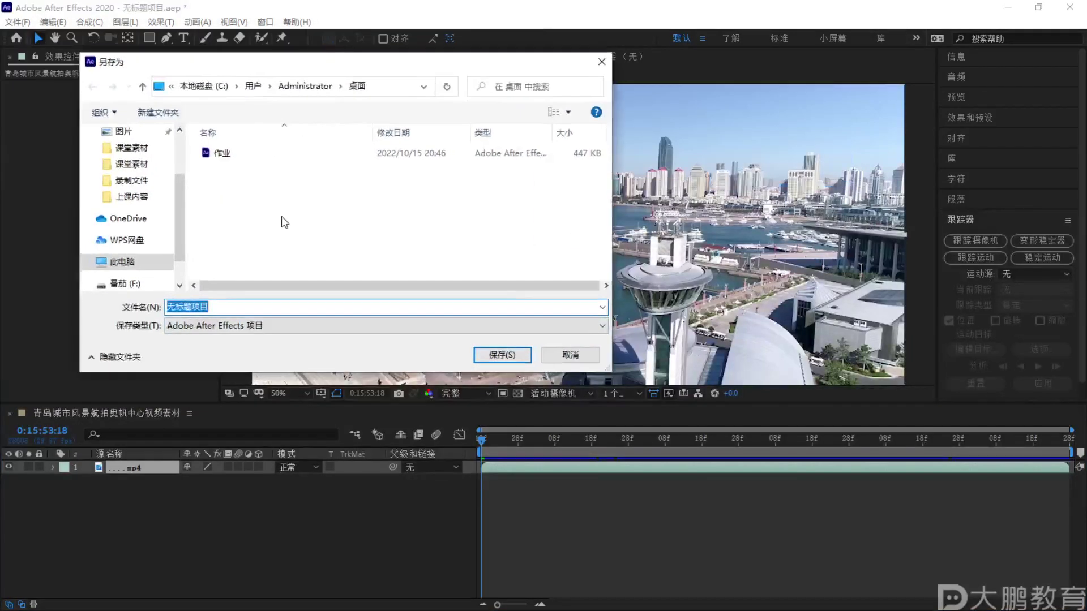
key("BackSpace")
type("zuoye")
key("space")
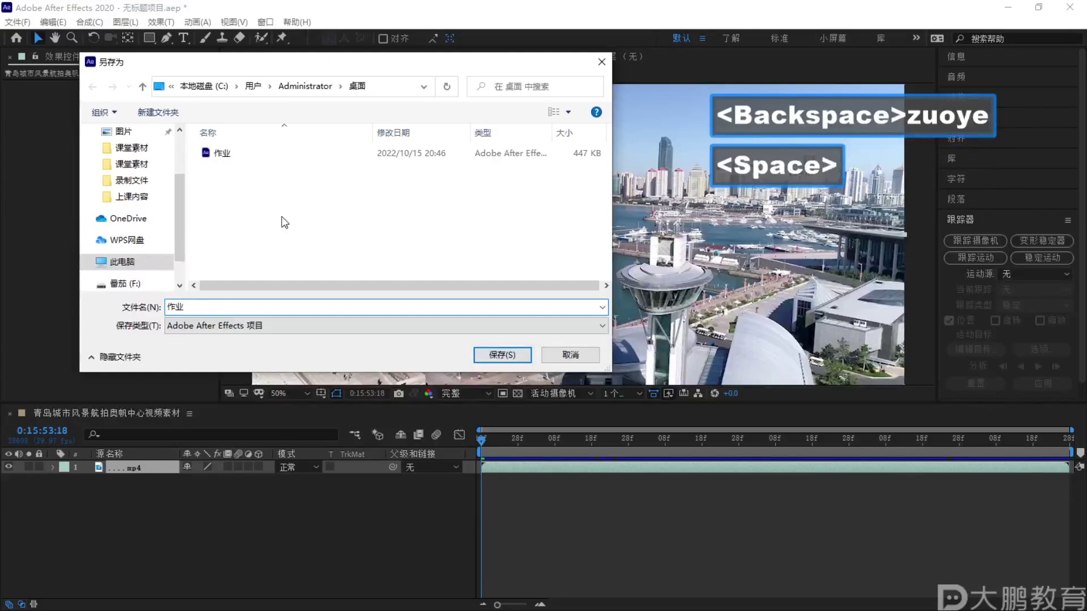
type("2")
key("Return")
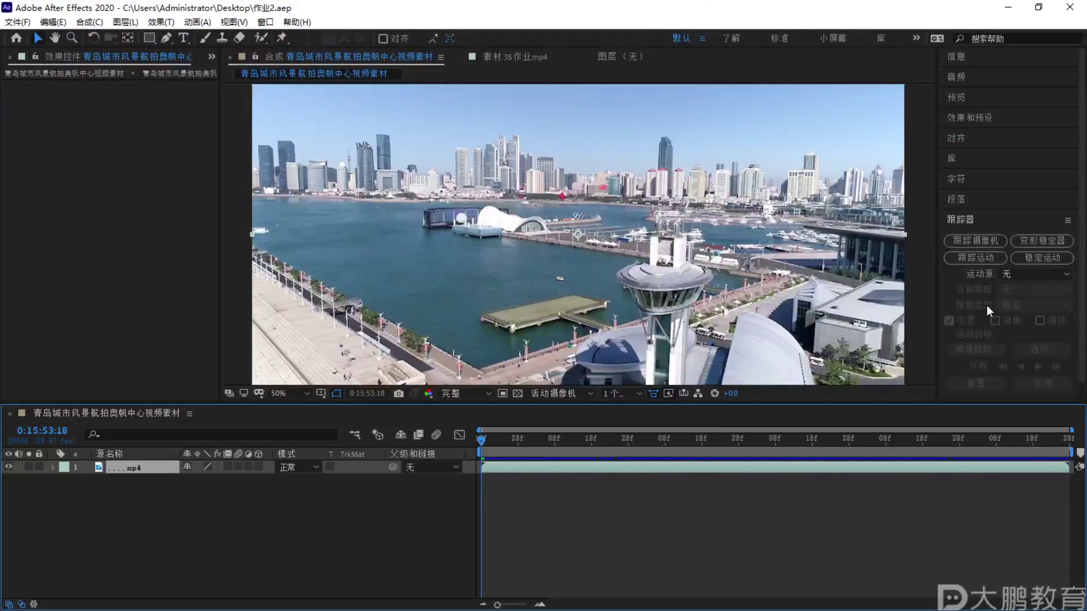
Try a 3D camera track on the footage layer, check the track points' display, and delete the tracker effect
left_click(976, 243)
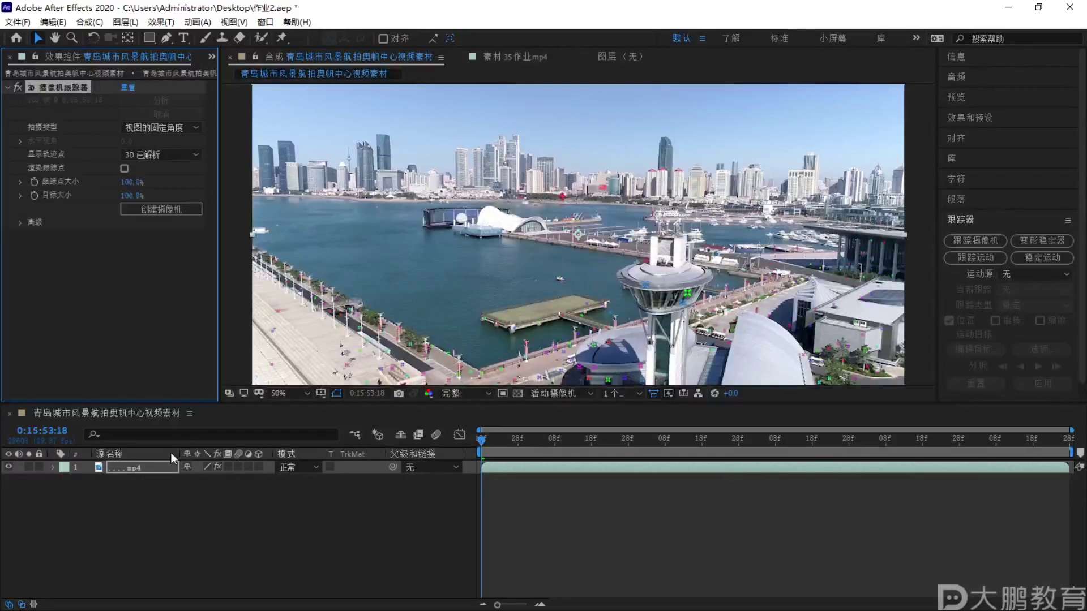
left_click(153, 472)
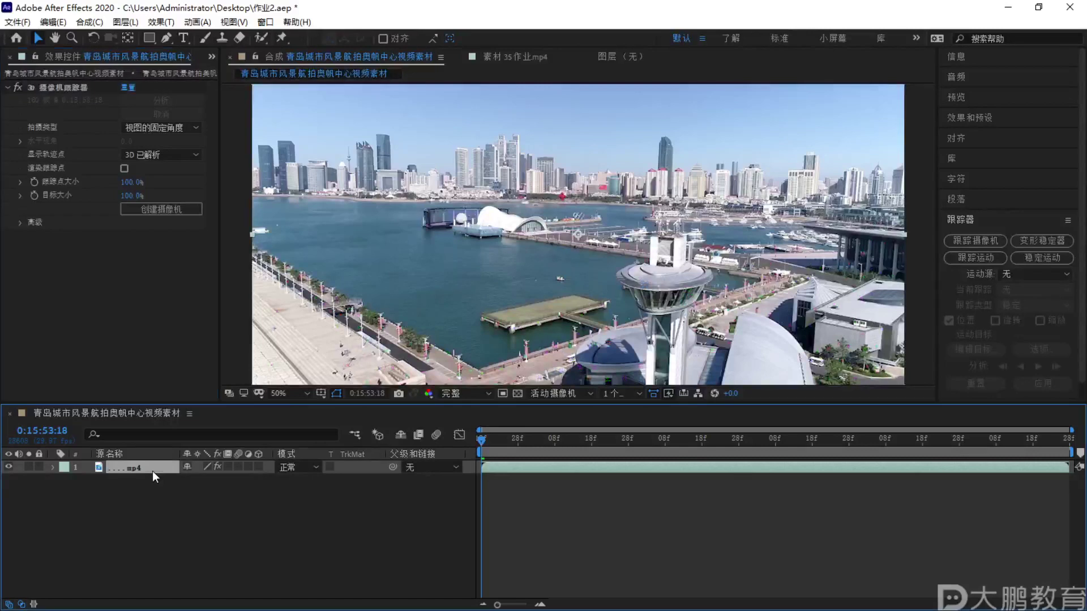
left_click(83, 94)
key("space")
left_click(479, 445)
left_click(82, 90)
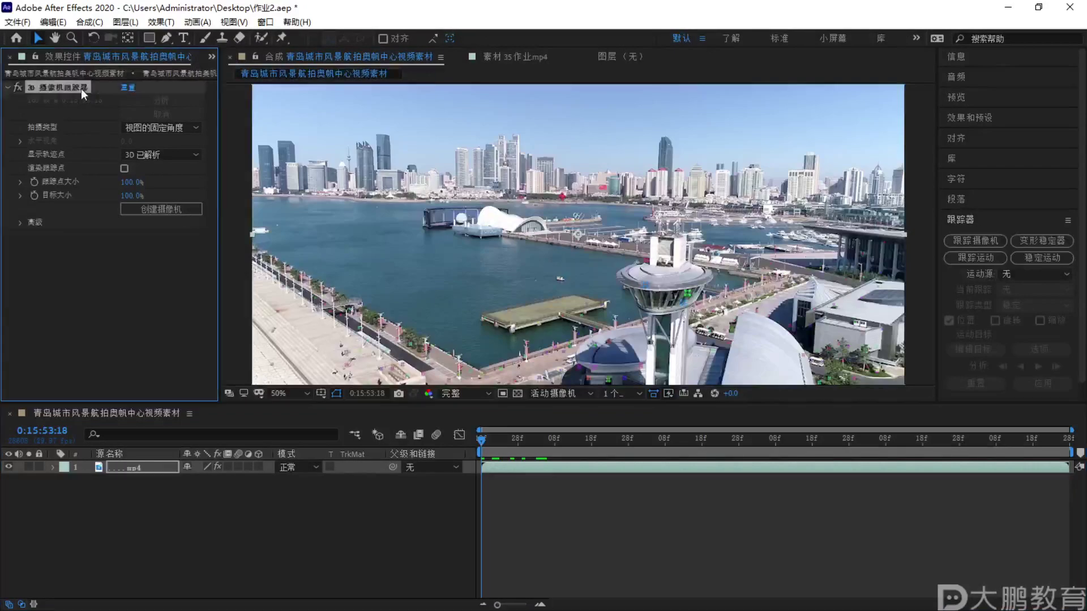
key("Delete")
Run the 3D camera track on the footage layer, enlarge the track point size to 477%, and save the project
left_click(987, 237)
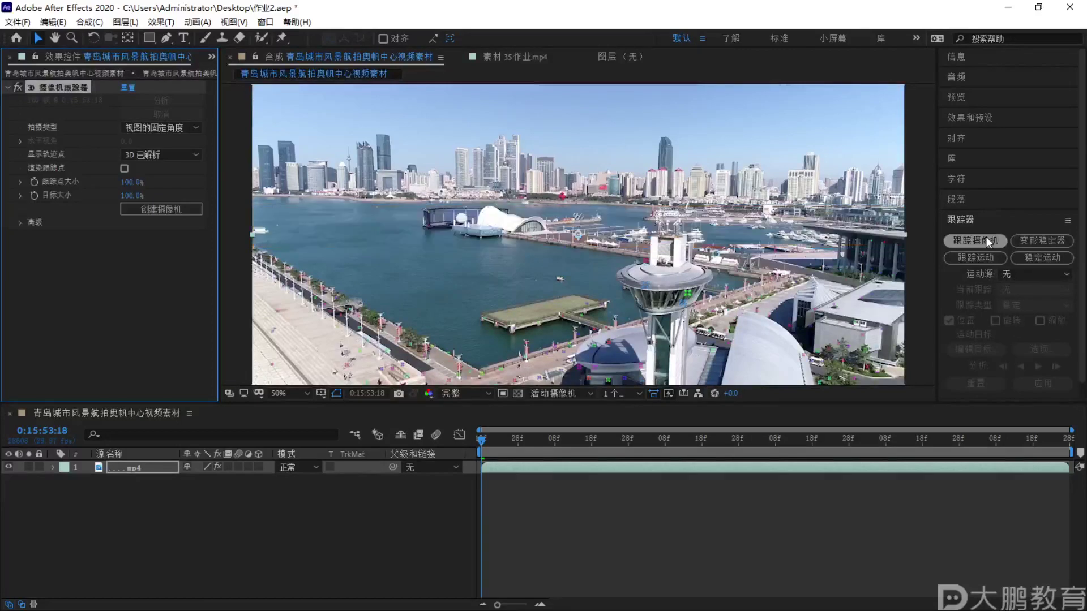
scroll(520, 326, "down", 2)
scroll(520, 326, "up", 2)
key("F2")
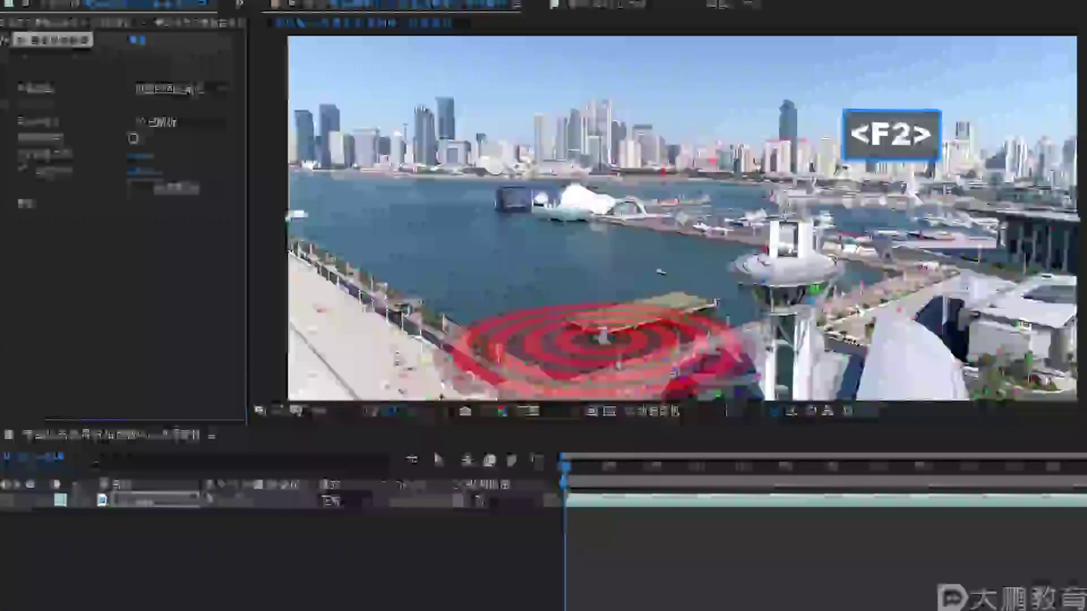
left_click_drag(369, 300, 339, 383)
key("Escape")
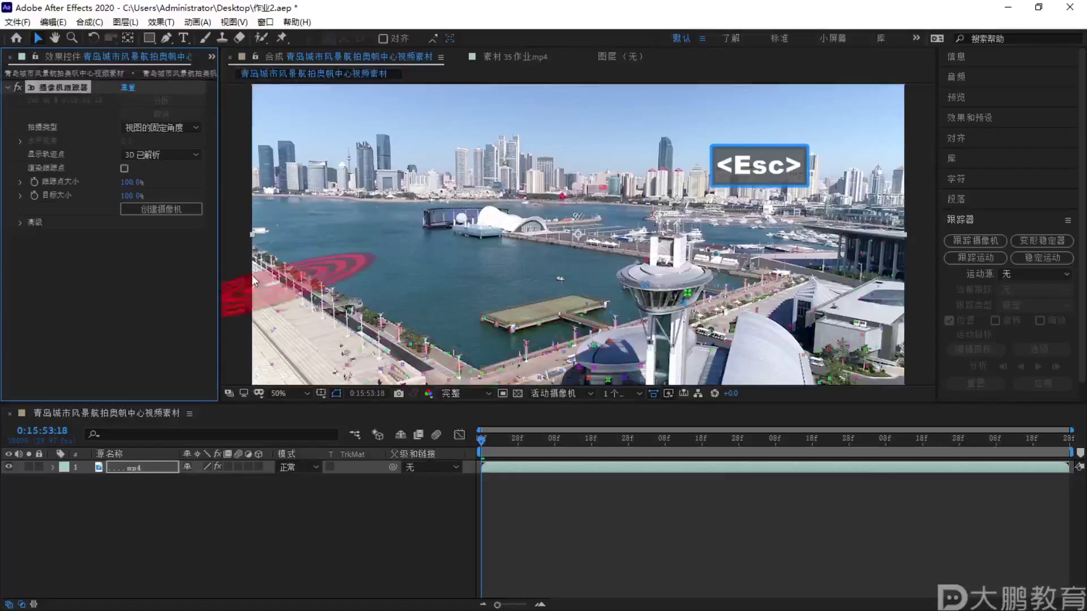
left_click_drag(132, 182, 566, 245)
key("ctrl+s")
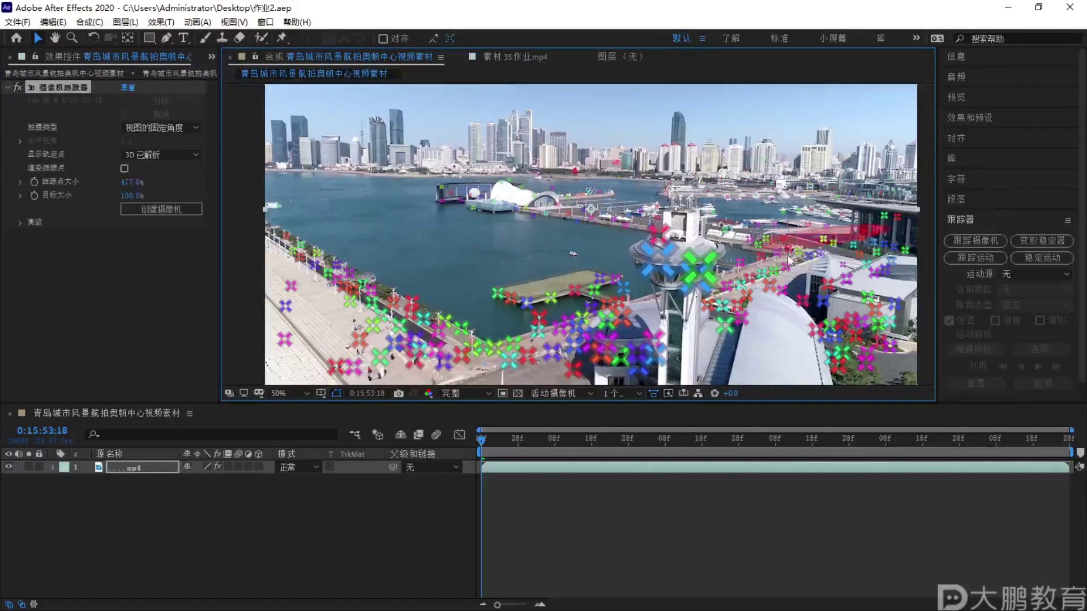
Examine how the title lies on the water surface in 35作业.mp4, and return to the 青岛 composition
left_click(480, 57)
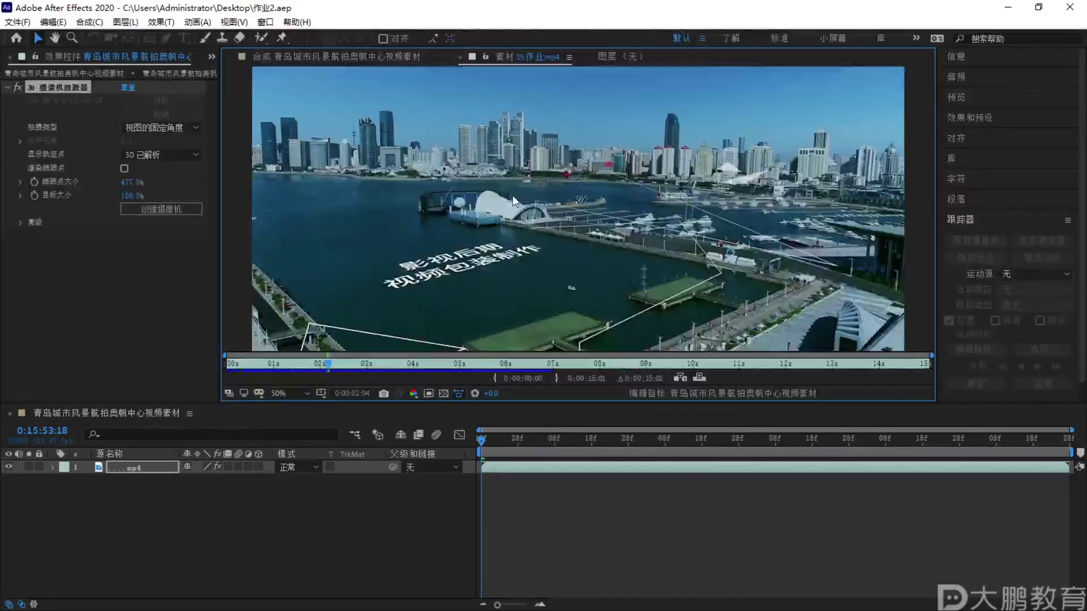
key("F1")
mouse_move(470, 217)
left_mouse_down()
mouse_move(479, 325)
mouse_move(484, 216)
left_mouse_up()
mouse_move(561, 235)
left_mouse_down()
mouse_move(462, 256)
mouse_move(552, 284)
left_mouse_up()
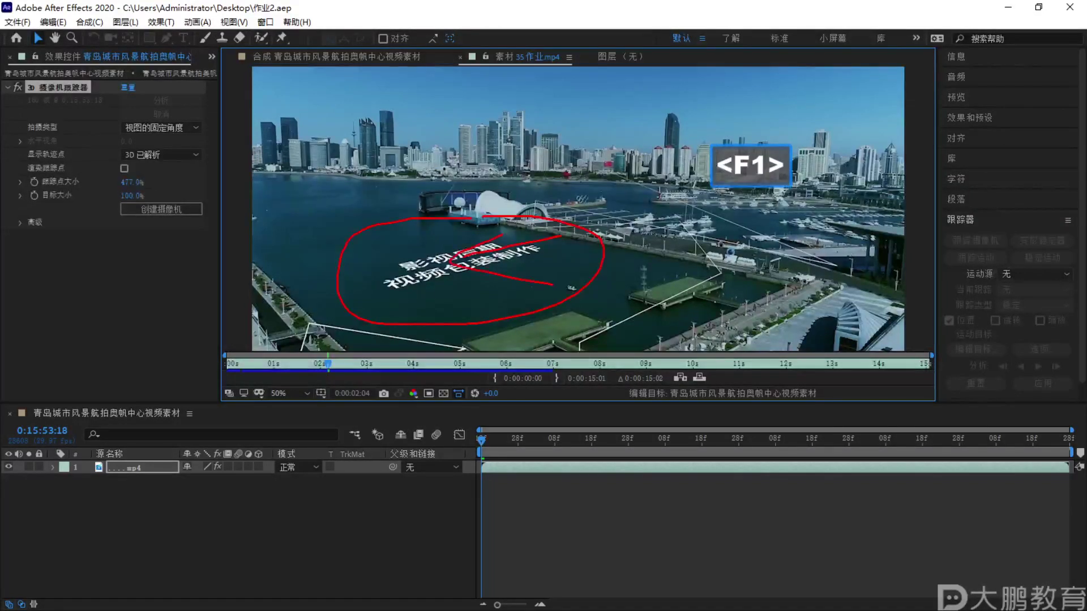
key("Escape")
left_click(314, 57)
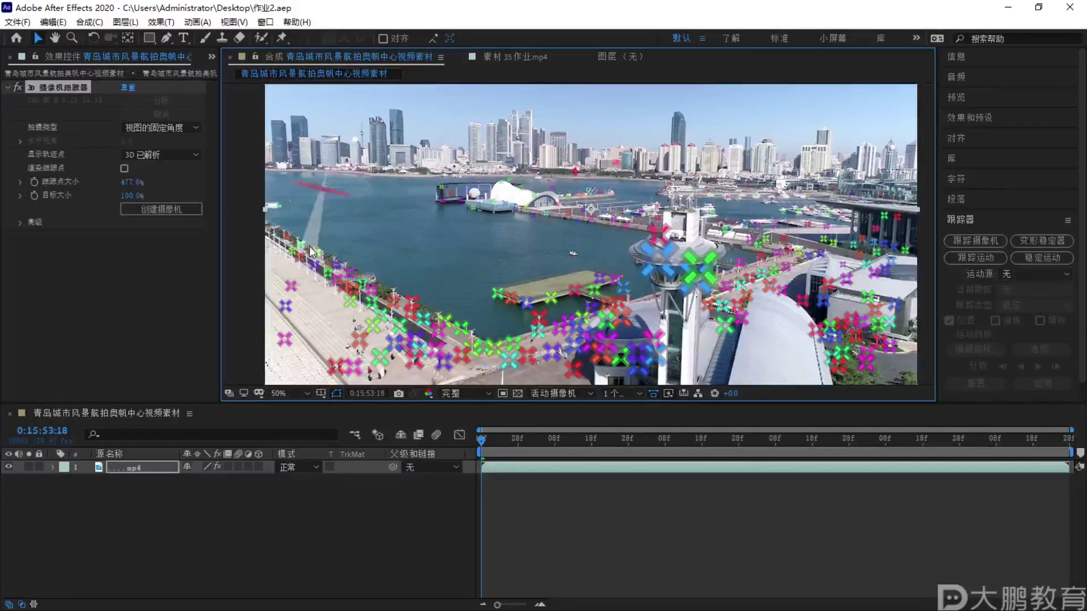
Try selecting track points along the promenade and far pier so the target plane lies on the water
left_click(301, 245)
left_click(349, 274, "ctrl")
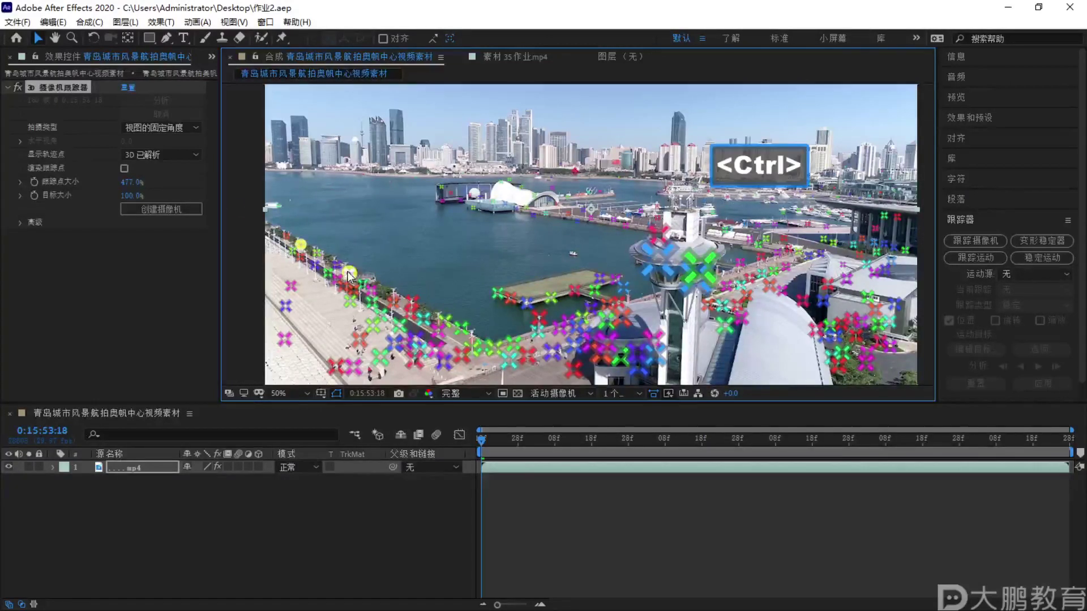
left_click(576, 220, "ctrl")
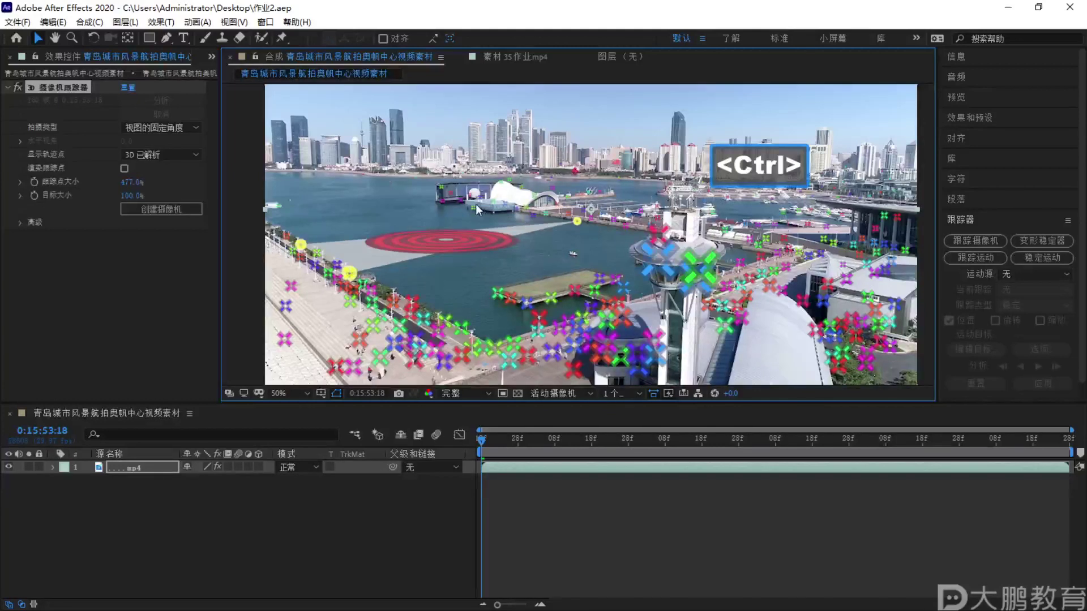
key("ctrl+F1")
mouse_move(479, 211)
left_mouse_down()
mouse_move(377, 241)
mouse_move(487, 213)
mouse_move(427, 206)
left_mouse_up()
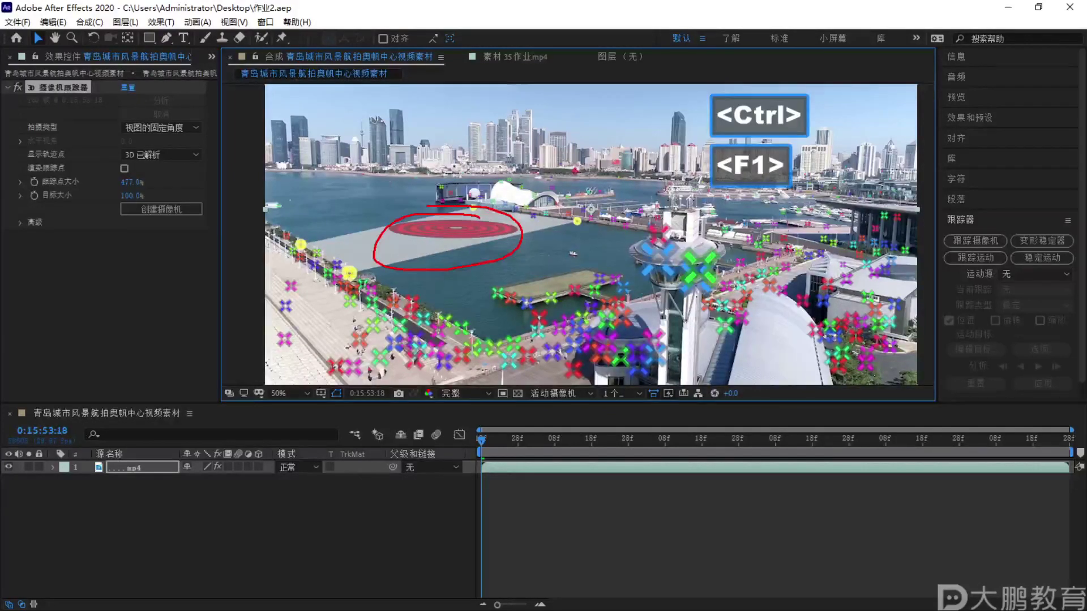
key("Escape")
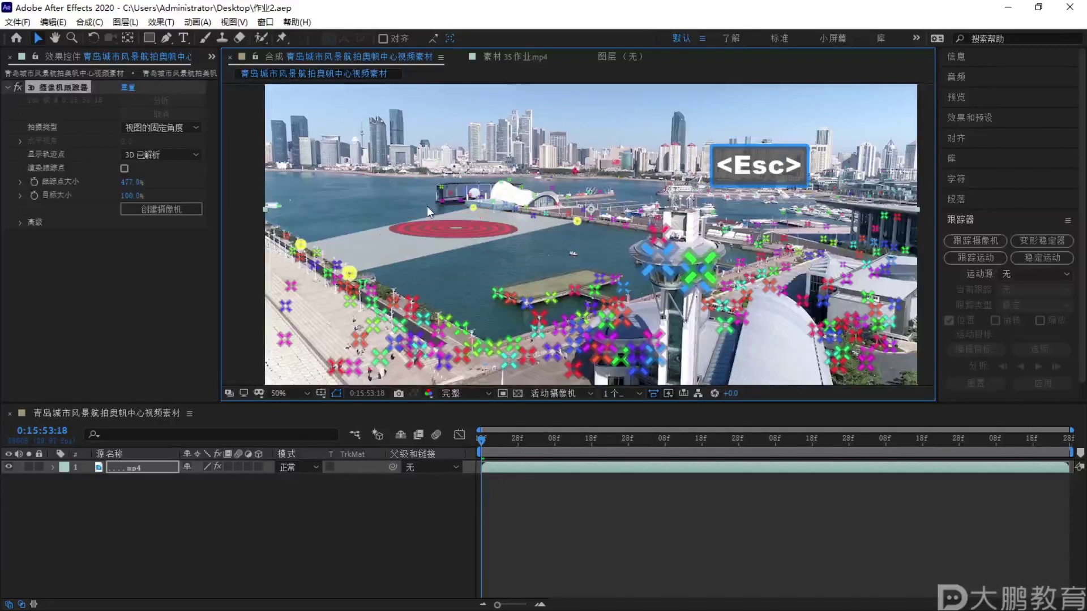
Select four track points along the promenade and far pier around the water, and create a text layer and camera from them
left_click(306, 247)
left_click(349, 273, "ctrl")
left_click(536, 215, "ctrl")
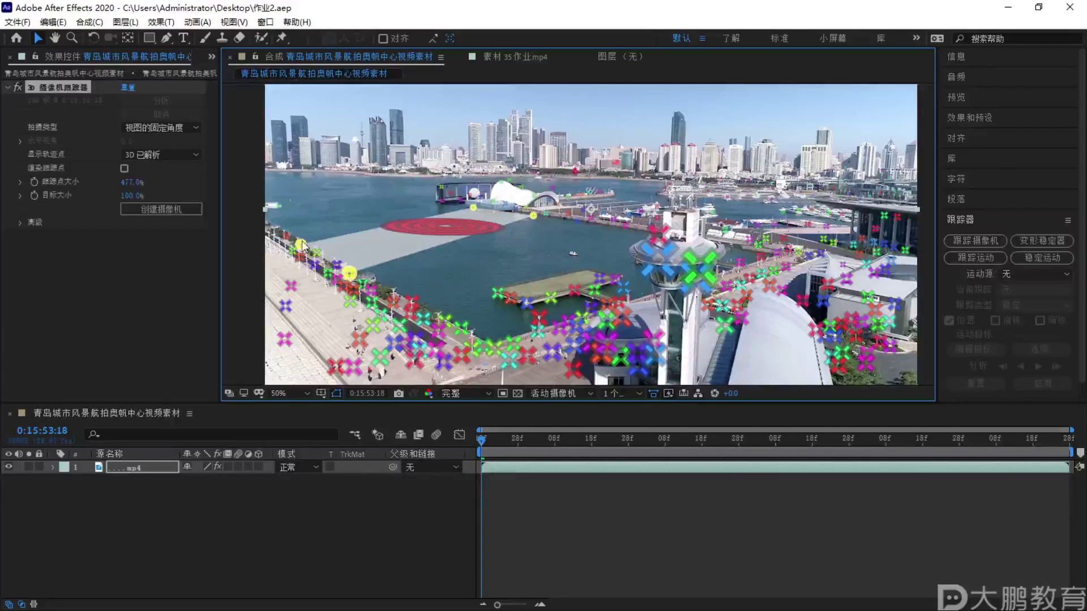
right_click(427, 228)
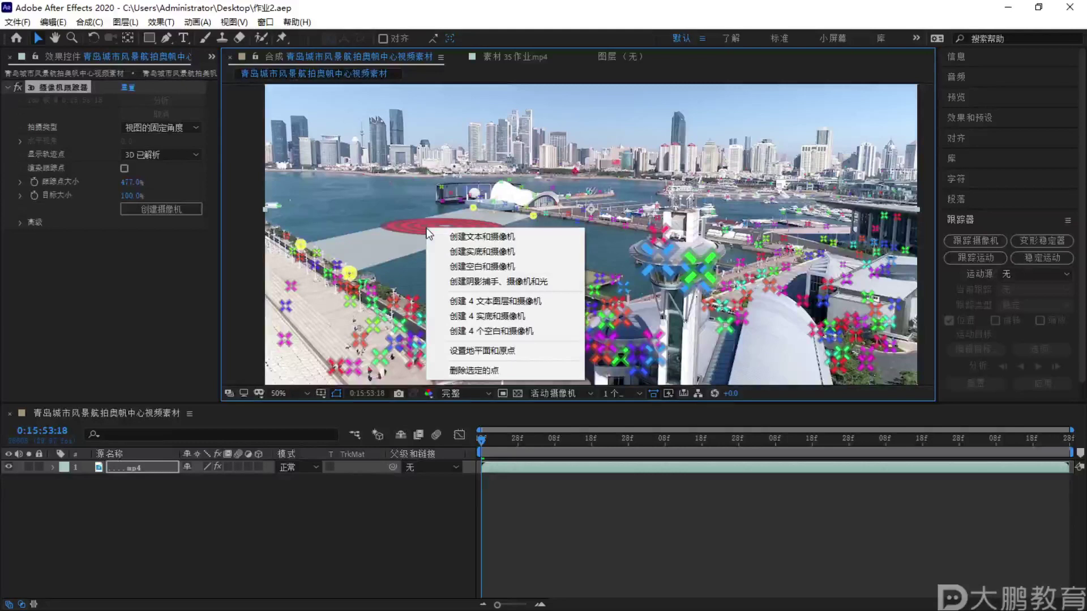
left_click(478, 238)
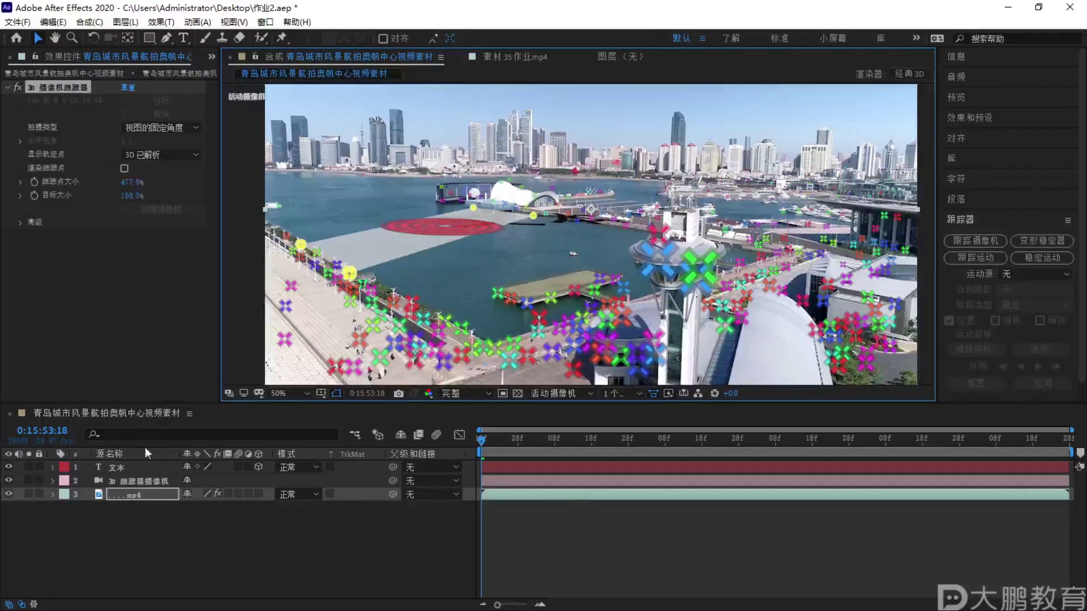
Replace the placeholder text of the tracked 3D text layer with 影视后期
left_click(128, 467)
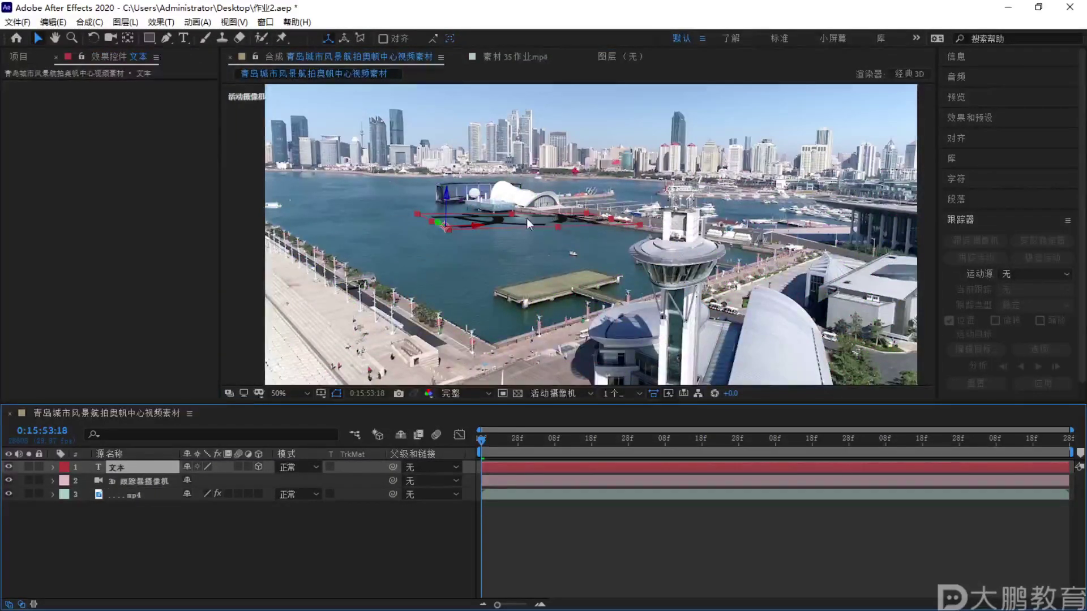
scroll(549, 220, "up", 2)
scroll(457, 277, "down", 2)
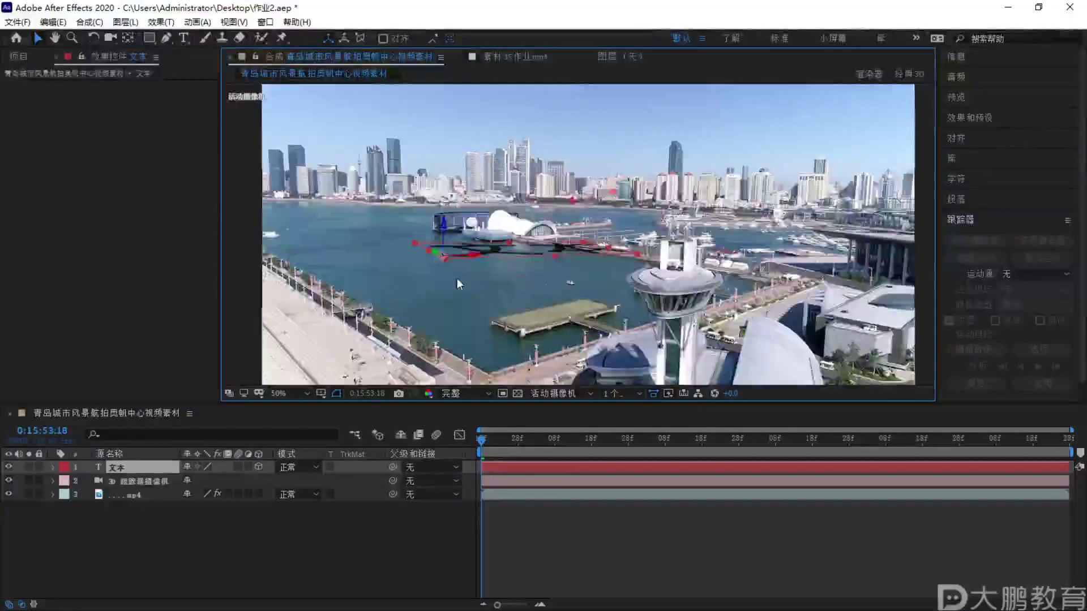
left_click(163, 461)
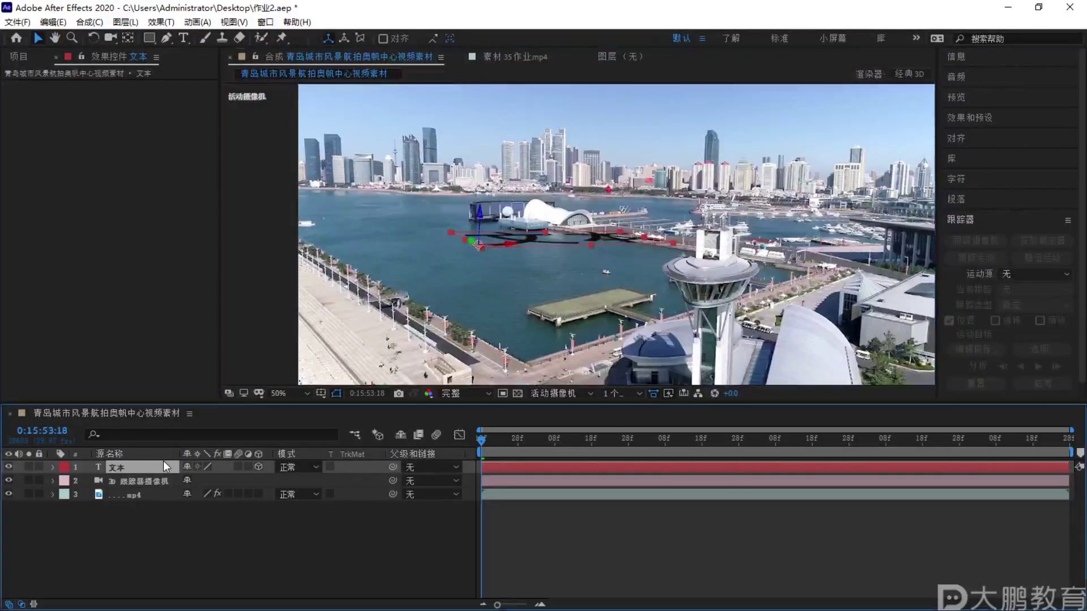
double_click(163, 461)
key("BackSpace")
type("ngshihouqi")
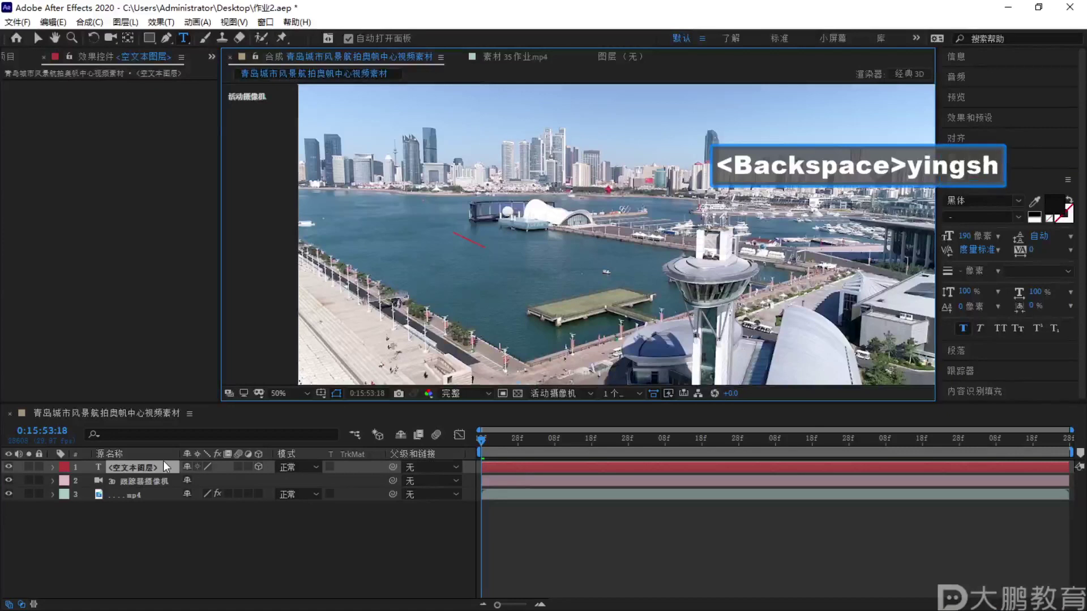
key("space")
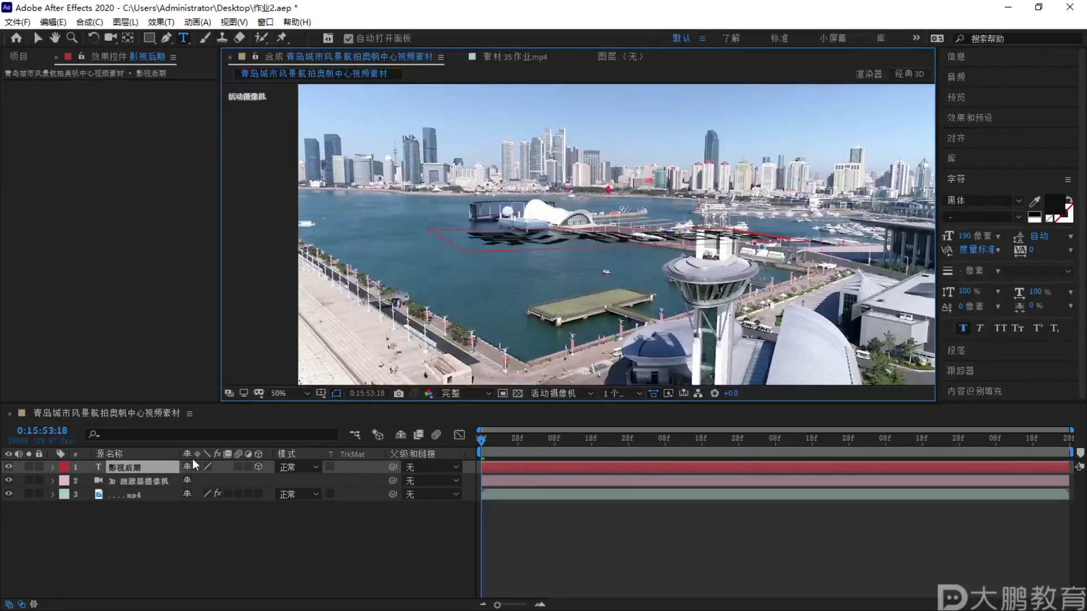
Rotate the 影视后期 title in its plane by adjusting its Z orientation, and scale it down to 220.4%
left_click(136, 466)
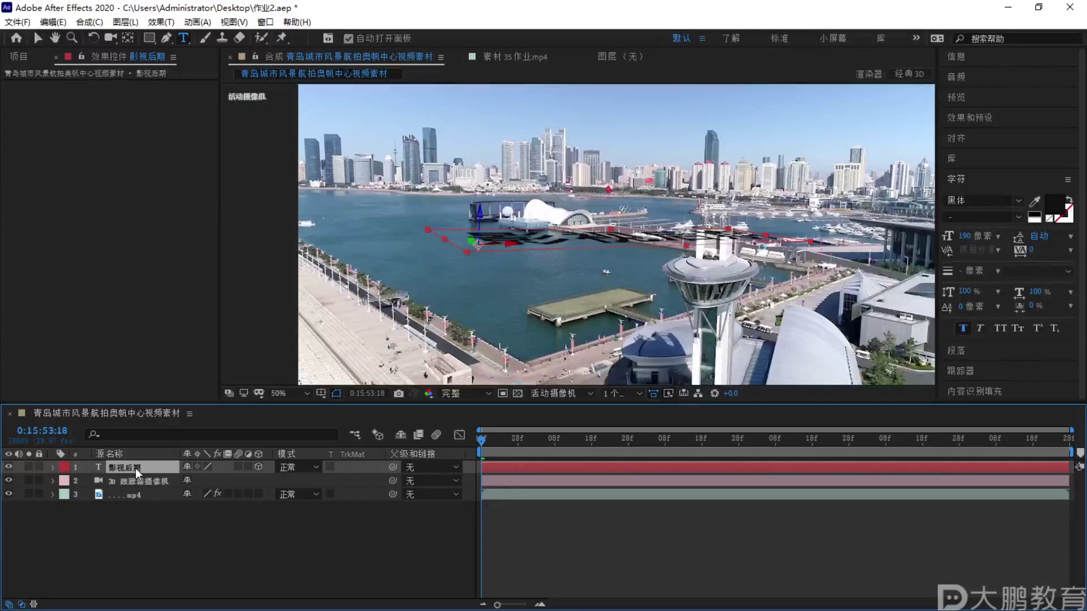
key("r")
key("r")
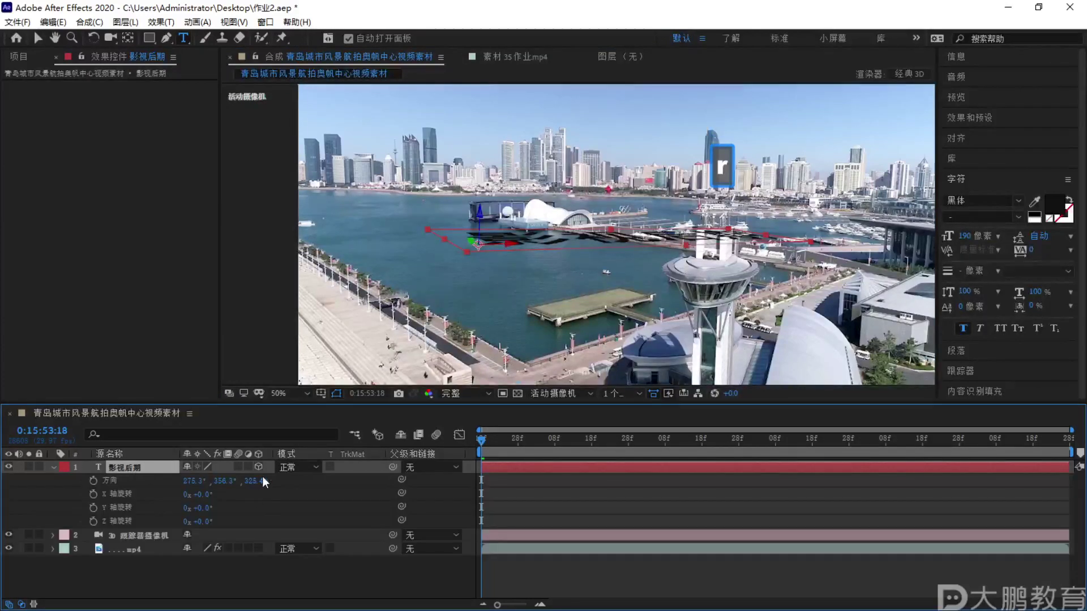
left_click_drag(253, 481, 195, 481)
left_click(165, 461)
key("s")
left_click(38, 38)
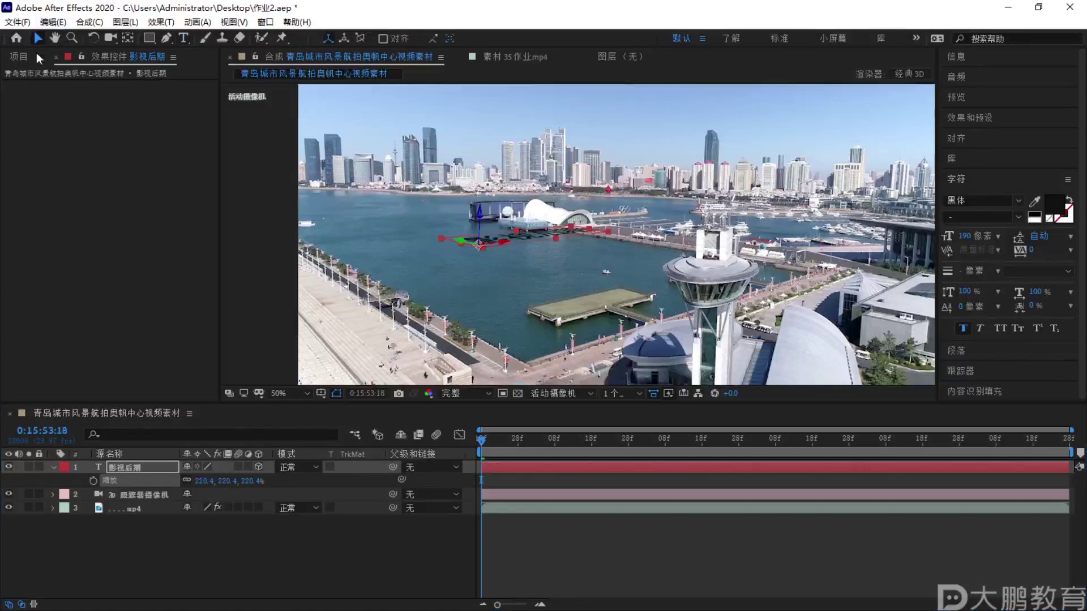
Set the title's X position to -792 and Y position to 828 so it sits over the open water
left_click(131, 461)
key("p")
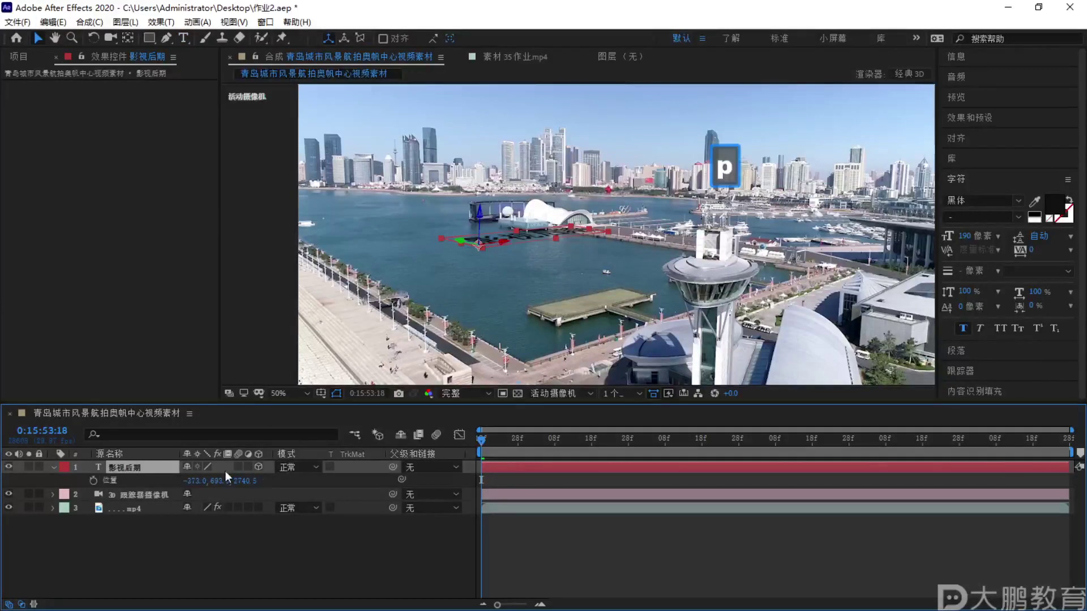
left_click_drag(221, 482, 310, 467)
left_click_drag(196, 481, 11, 507)
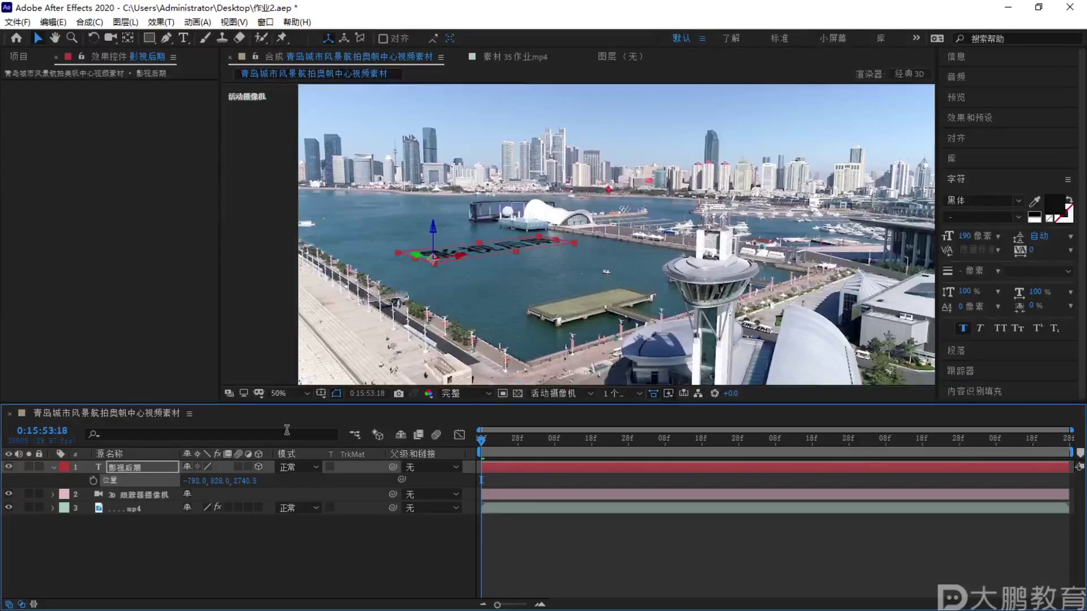
Change the fill colour of the 影视后期 title to white and deselect the layer
key("ctrl+t")
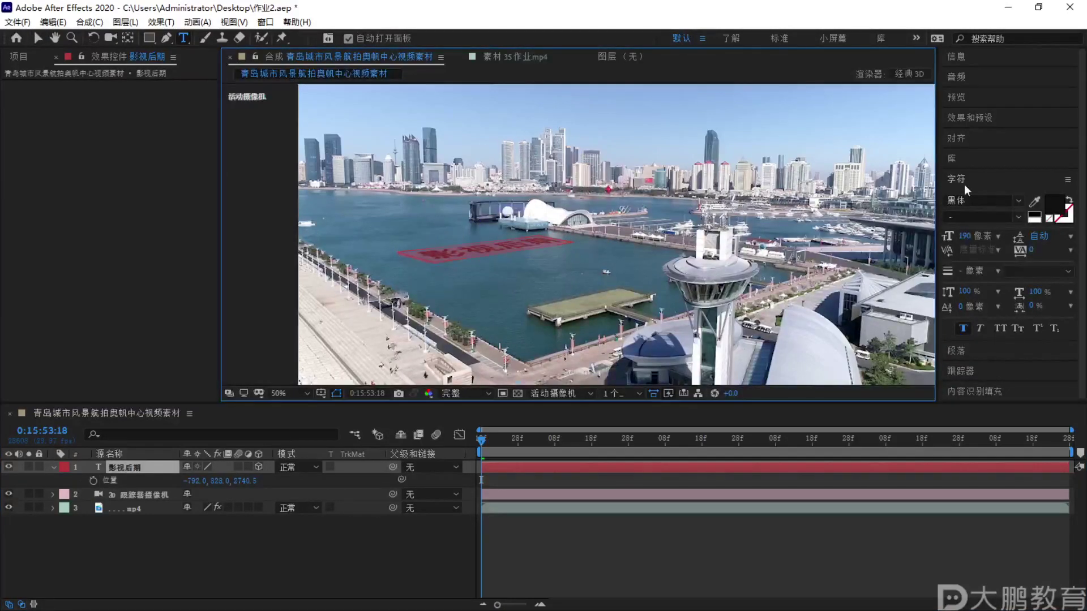
left_click(1054, 205)
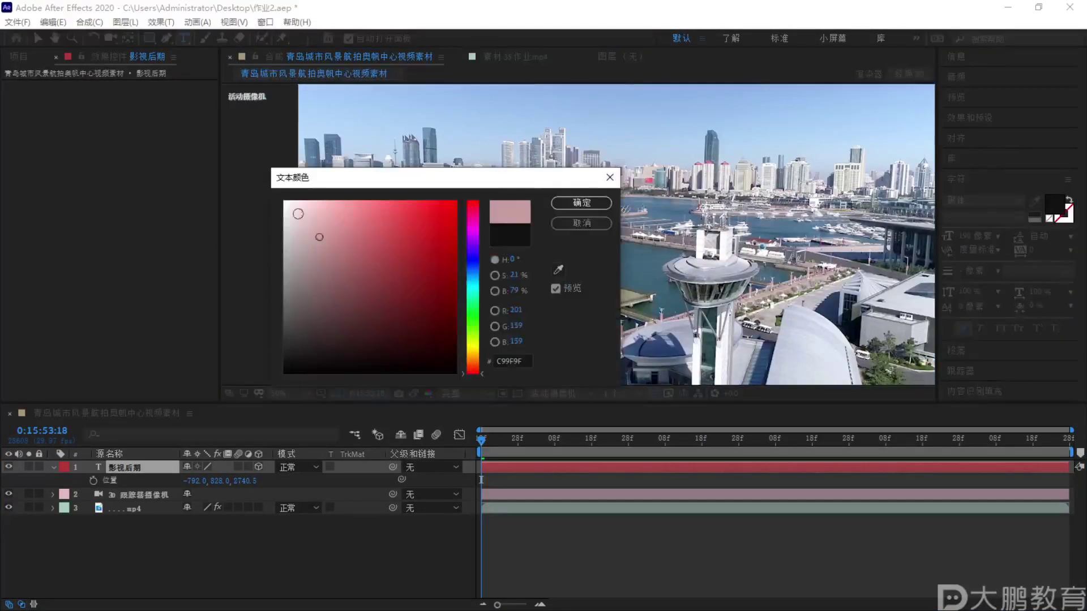
left_click_drag(298, 213, 283, 200)
left_click(581, 203)
left_click(314, 548)
left_click(53, 467)
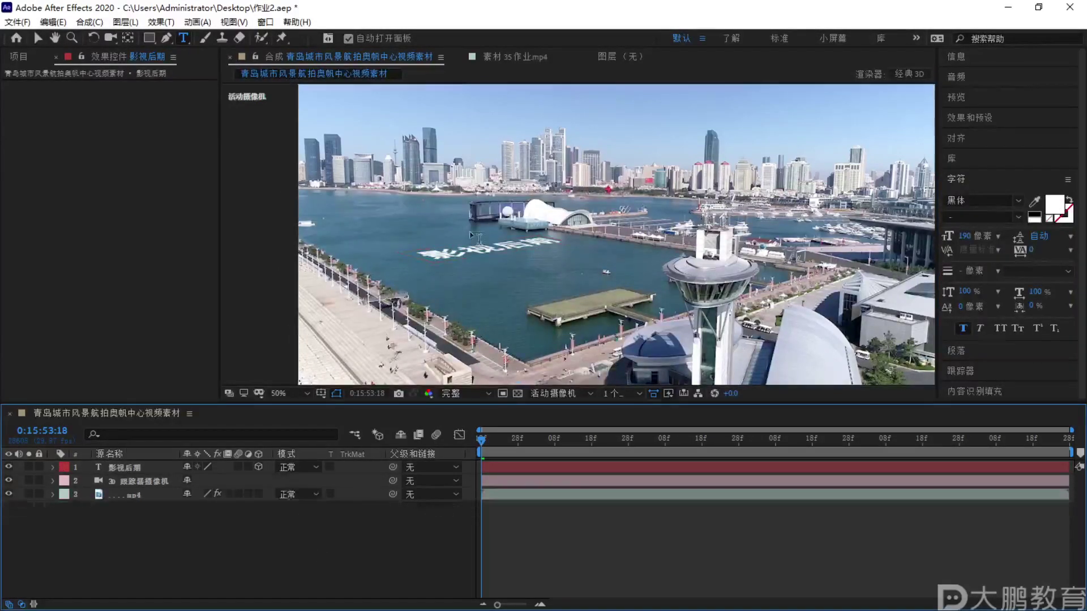
Preview the white title over the moving footage, and shift it slightly across the water at the first frame
key("space")
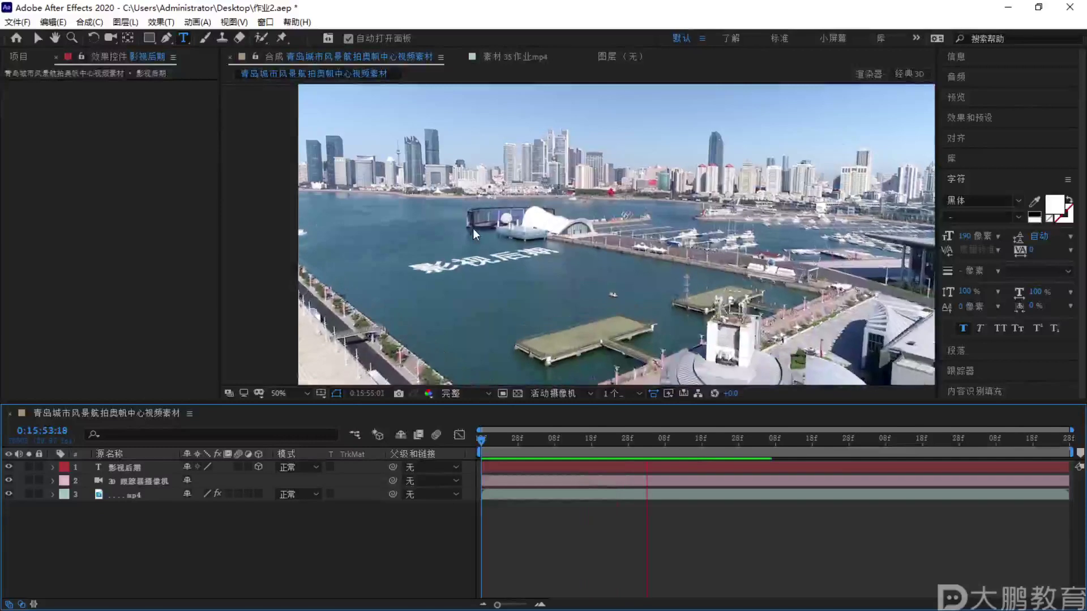
key("space")
left_click(138, 465)
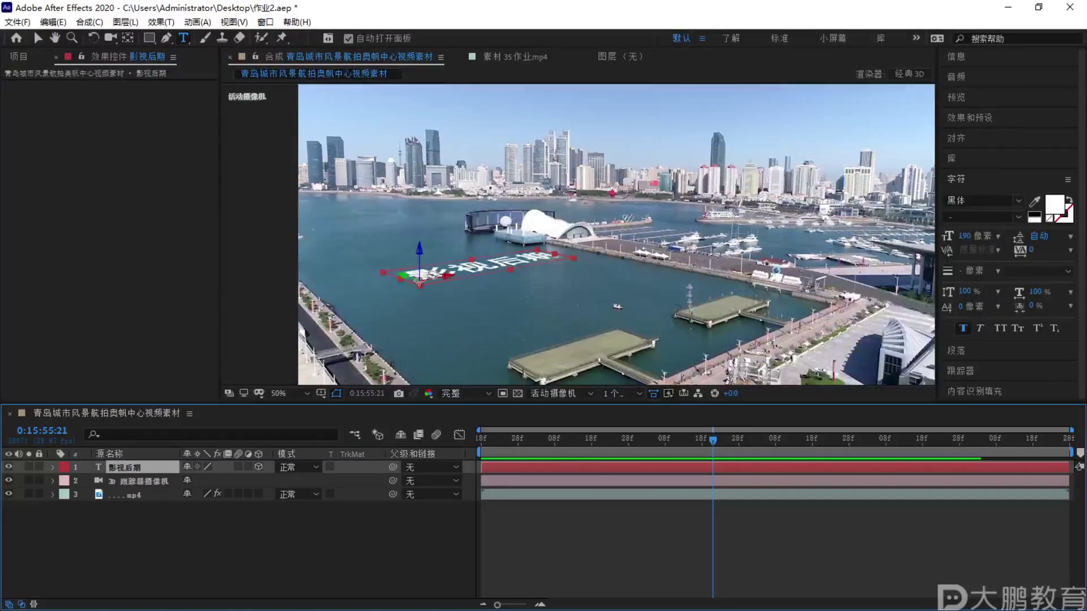
left_click(37, 39)
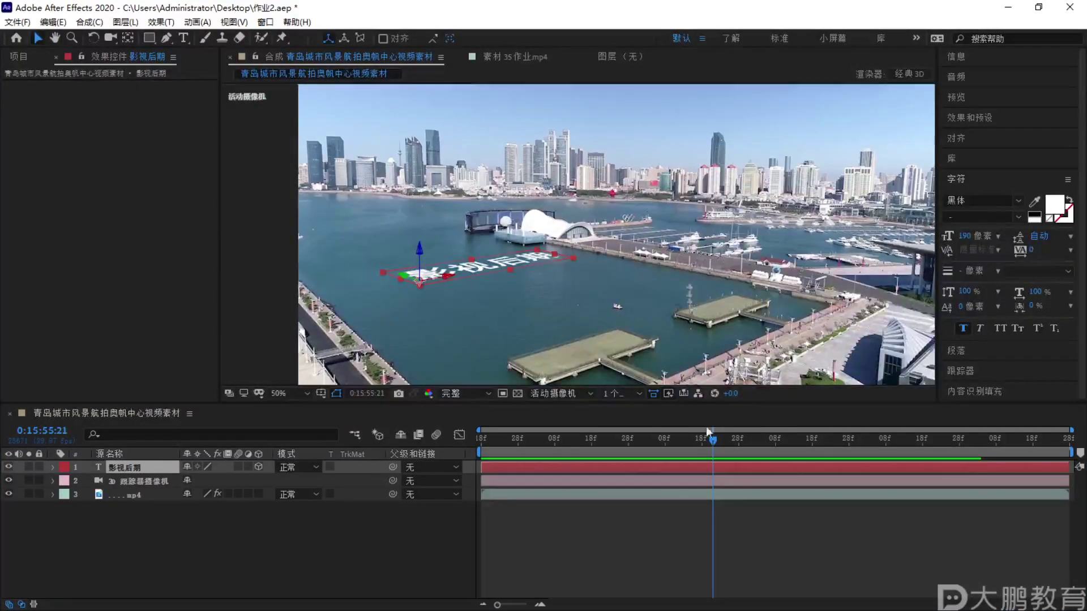
key("Home")
mouse_move(418, 258)
left_mouse_down()
mouse_move(396, 260)
mouse_move(421, 274)
left_mouse_up()
left_click(509, 451)
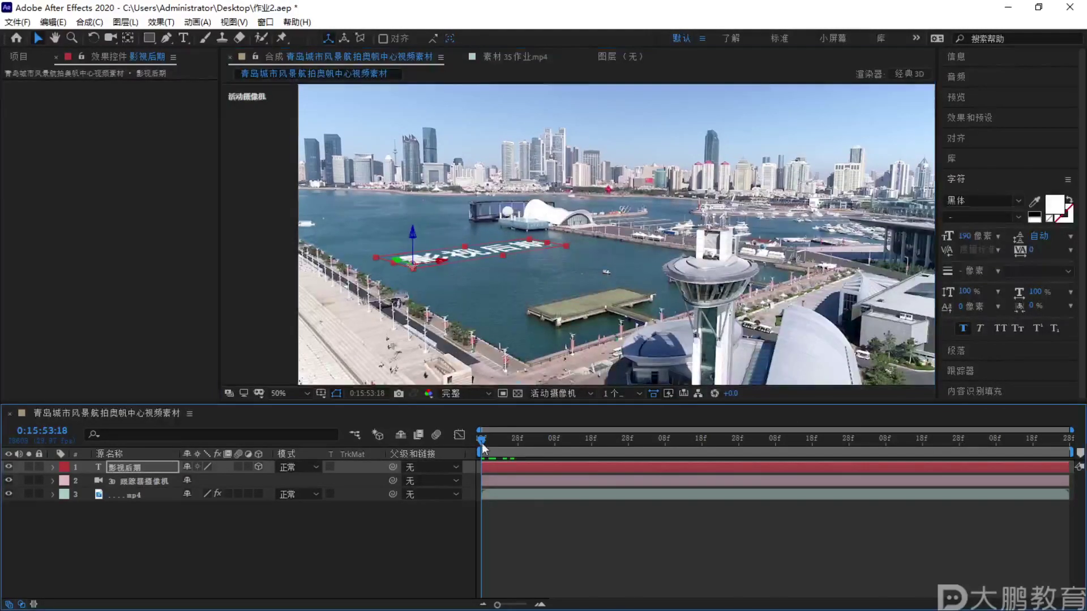
Play the shot again, move the title slightly nearer the camera at 0:15:53:29, and save the project
key("space")
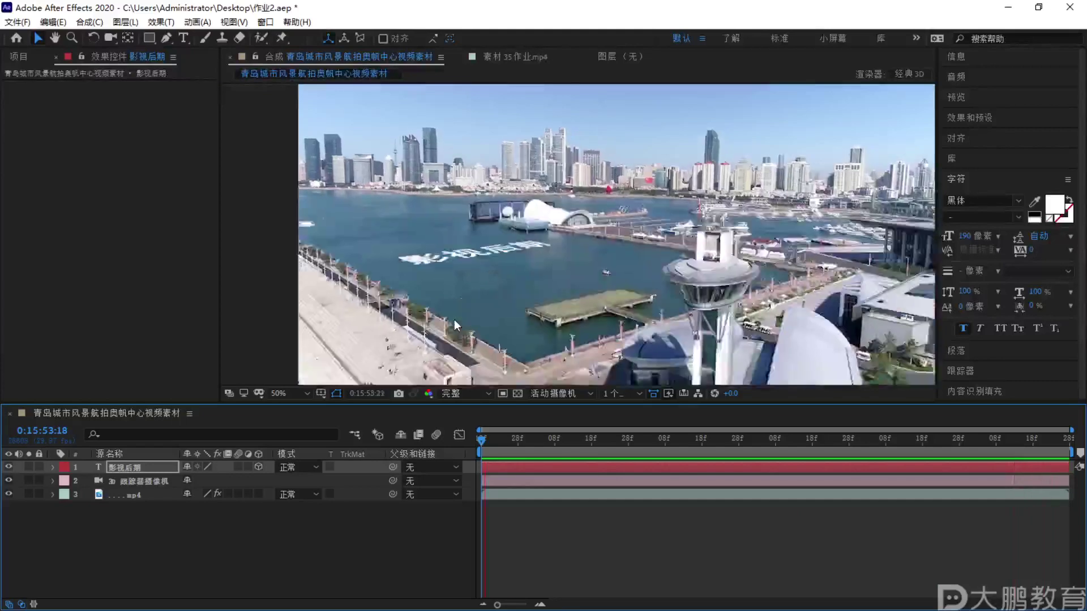
key("space")
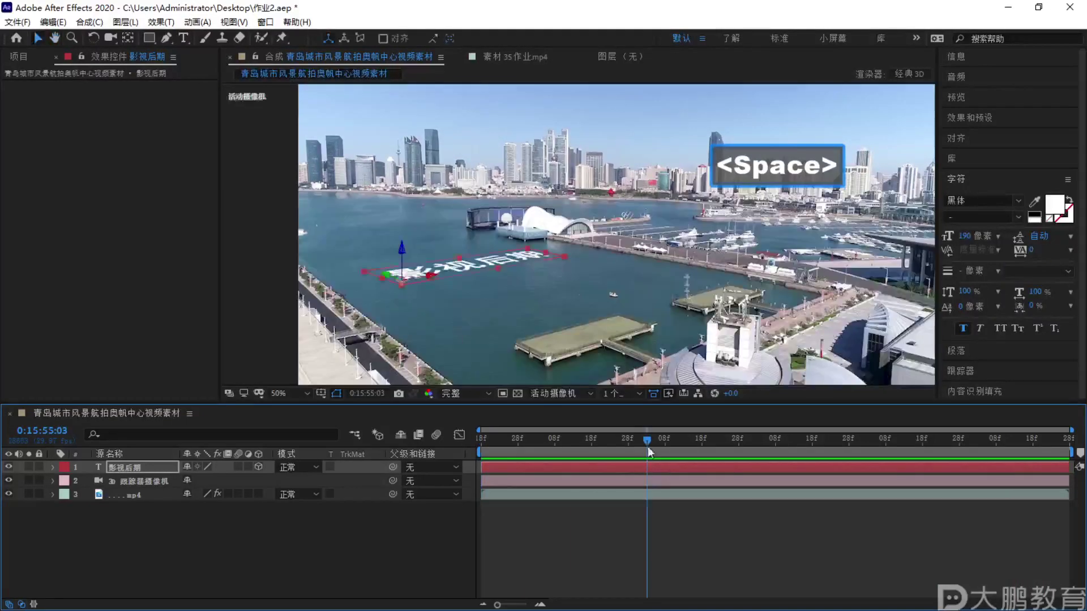
left_click_drag(648, 446, 522, 447)
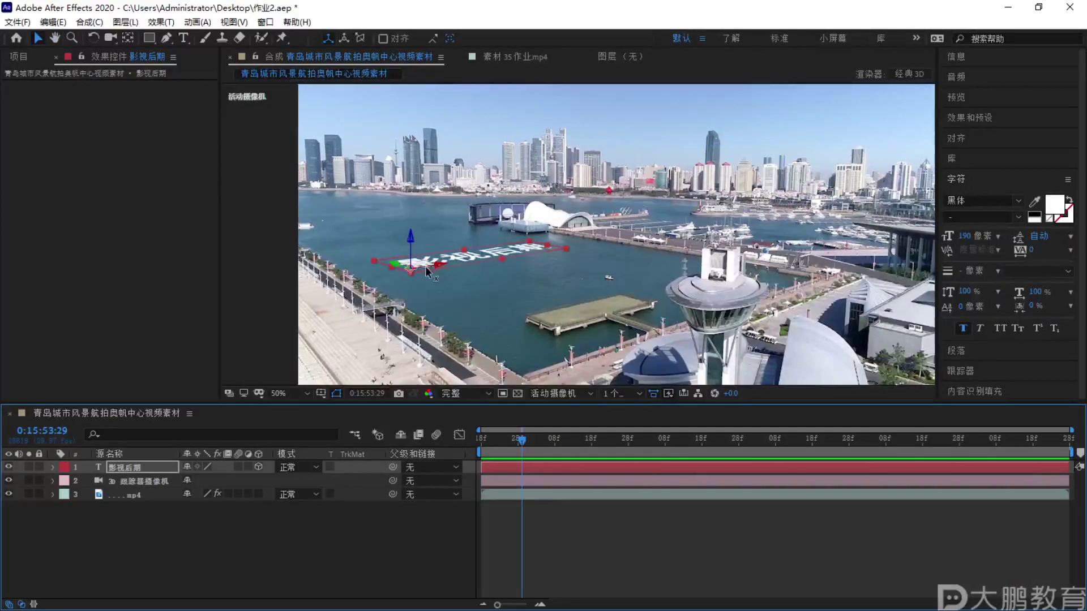
left_click(407, 277)
left_click_drag(385, 262, 406, 270)
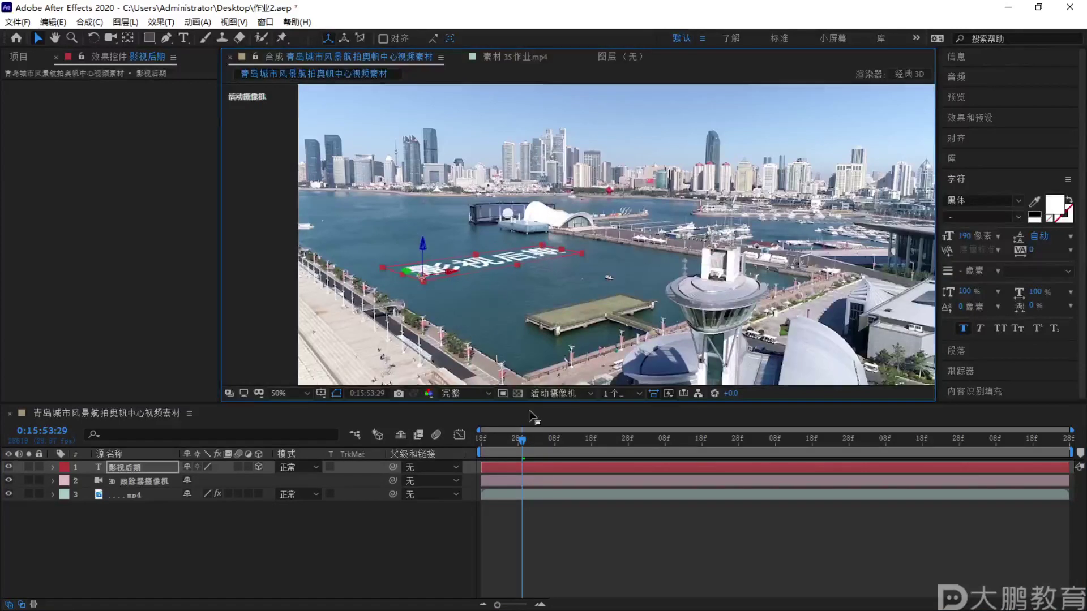
key("ctrl+s")
key("Home")
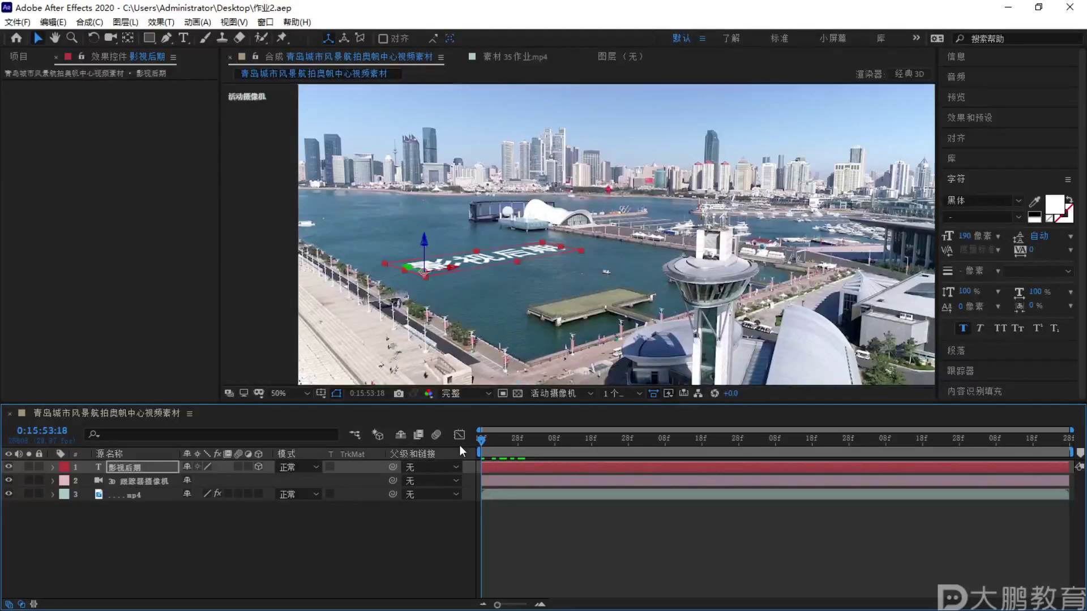
Examine the connecting lines around the title in 35作业.mp4, and return to the 青岛 composition
left_click(491, 52)
mouse_move(440, 310)
left_mouse_down()
mouse_move(441, 257)
mouse_move(476, 297)
mouse_move(508, 261)
mouse_move(346, 241)
mouse_move(309, 316)
mouse_move(463, 380)
mouse_move(628, 290)
mouse_move(629, 264)
mouse_move(710, 227)
left_mouse_up()
key("F1")
key("Escape")
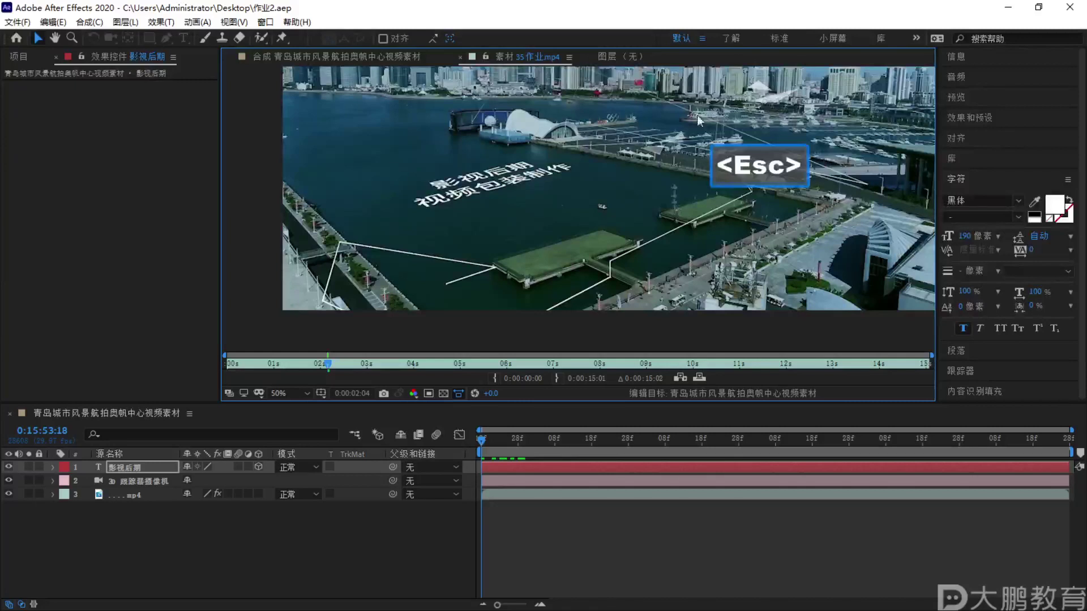
key("F1")
mouse_move(804, 167)
left_mouse_down()
mouse_move(702, 213)
mouse_move(669, 295)
mouse_move(623, 304)
left_mouse_up()
key("Escape")
left_click(362, 56)
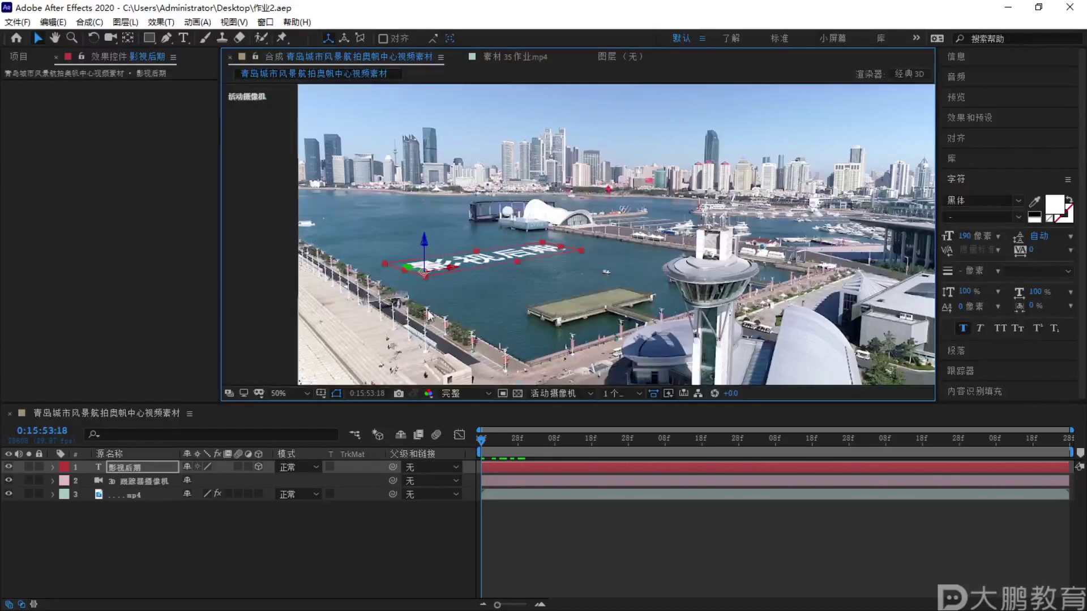
Review the footage's camera track points, and create a white solid layer above the title
left_click(150, 495)
left_click(76, 90)
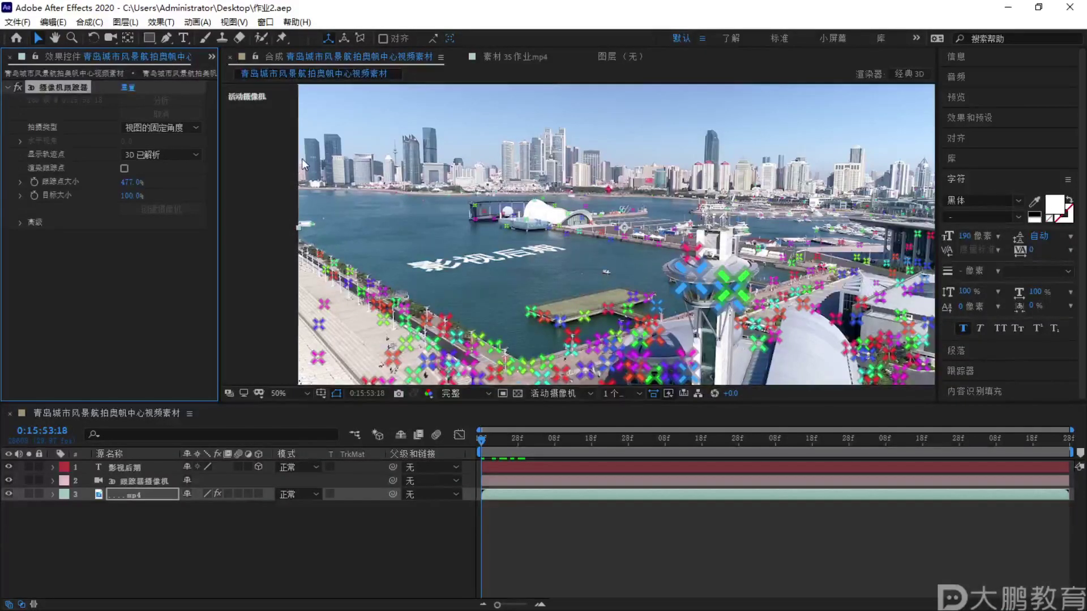
left_click(147, 538)
key("ctrl+y")
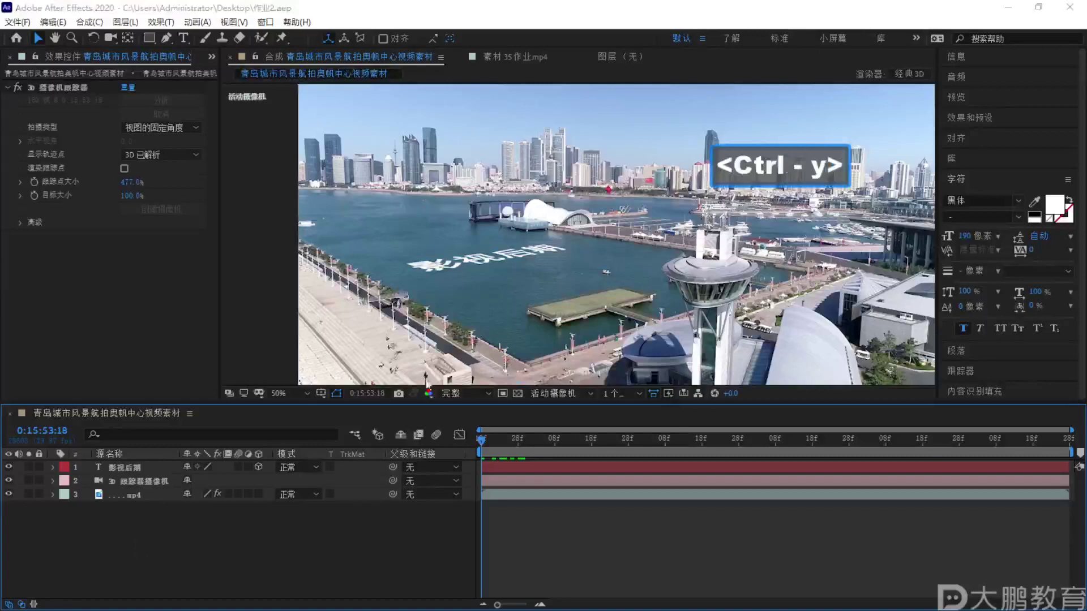
left_click(587, 431)
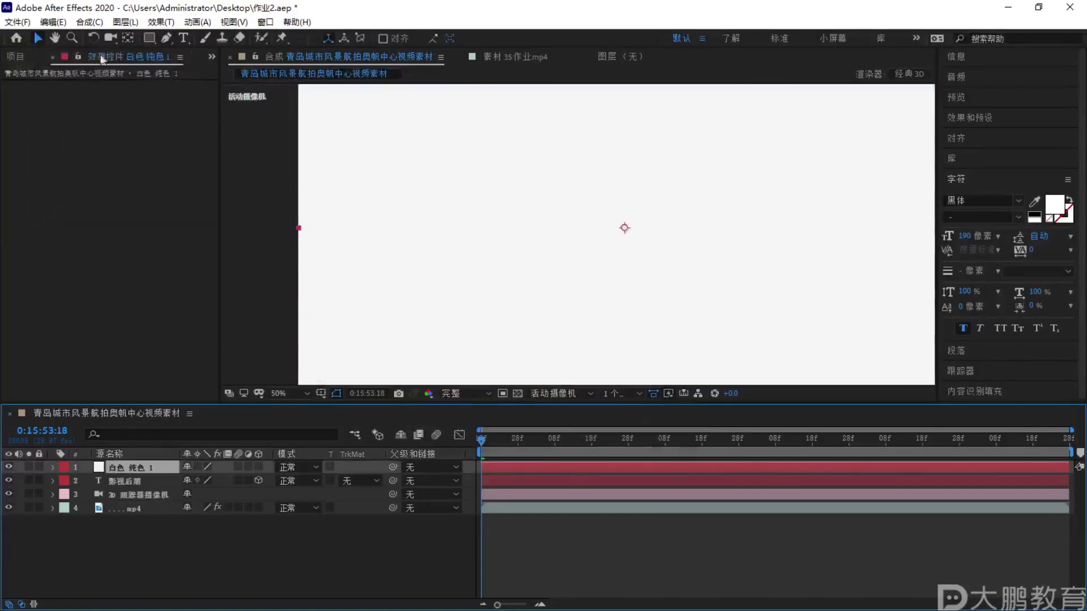
Apply the Plexus effect to the white solid, widen its object list, and select the Plexus Points Renderer
left_click(161, 22)
mouse_move(203, 193)
left_click(420, 193)
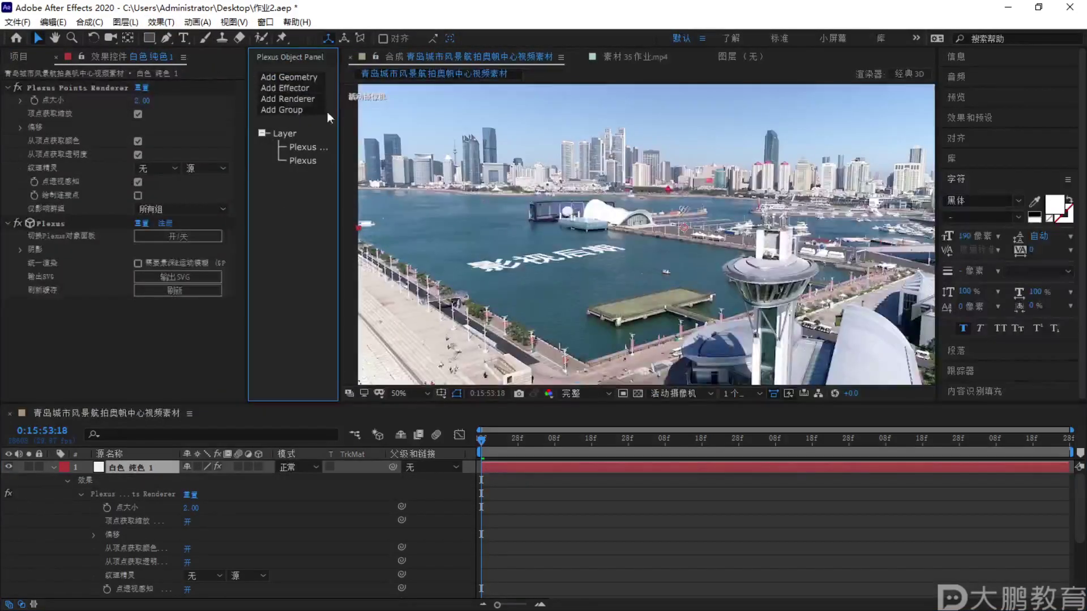
left_click_drag(342, 103, 456, 103)
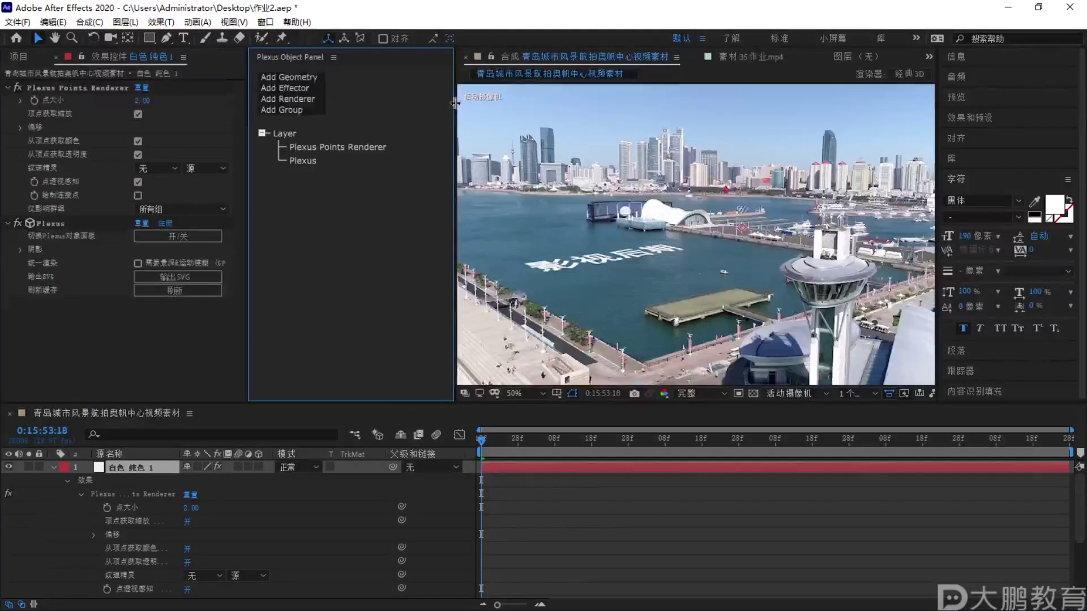
left_click(334, 147)
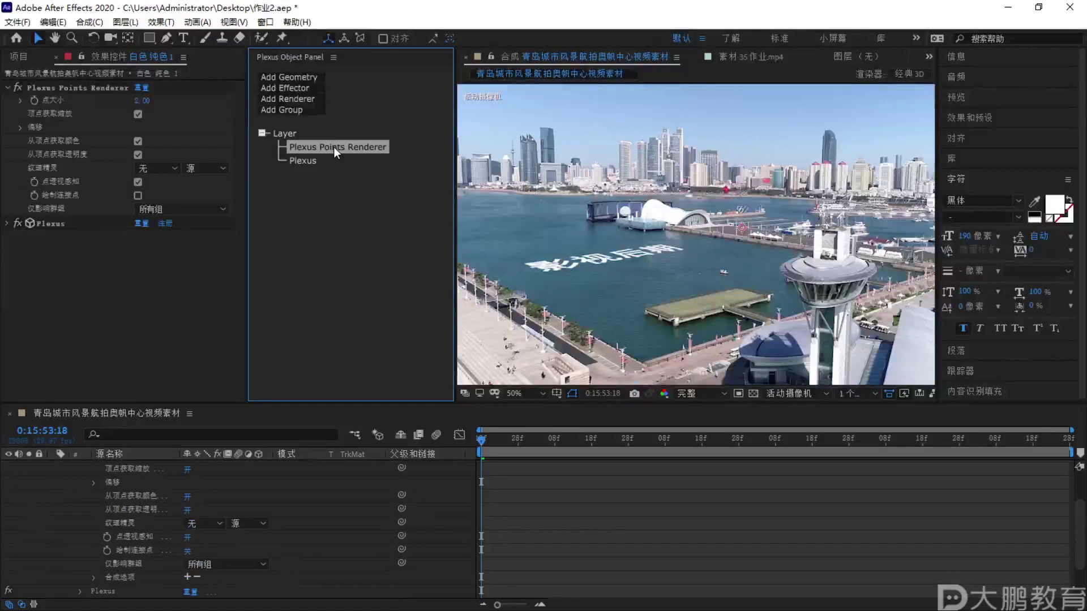
Examine the geometry types Plexus can add, including Layers, Paths, OBJ, Primitives, Instances and Slicer
left_click(300, 77)
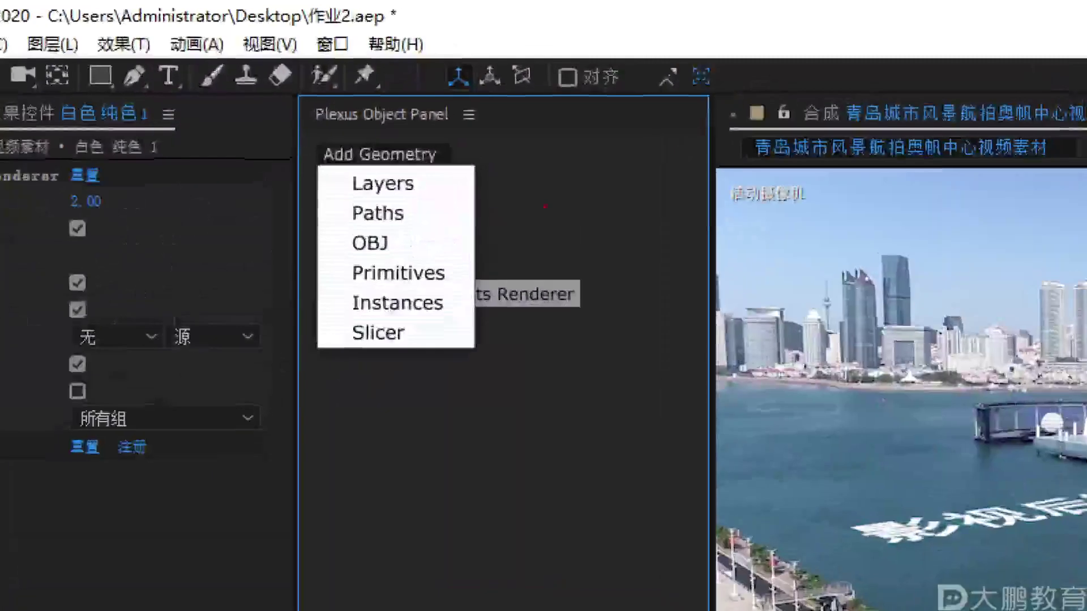
key("ctrl")
left_click_drag(527, 347, 527, 356)
mouse_move(585, 161)
left_mouse_down()
mouse_move(439, 228)
mouse_move(473, 184)
mouse_move(532, 243)
left_mouse_up()
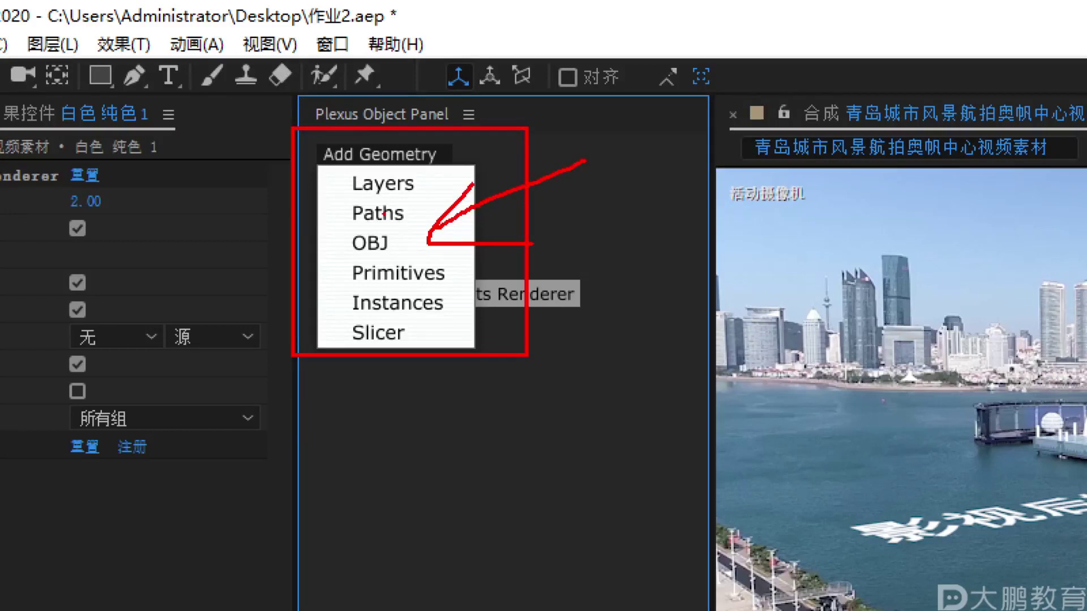
key("Escape")
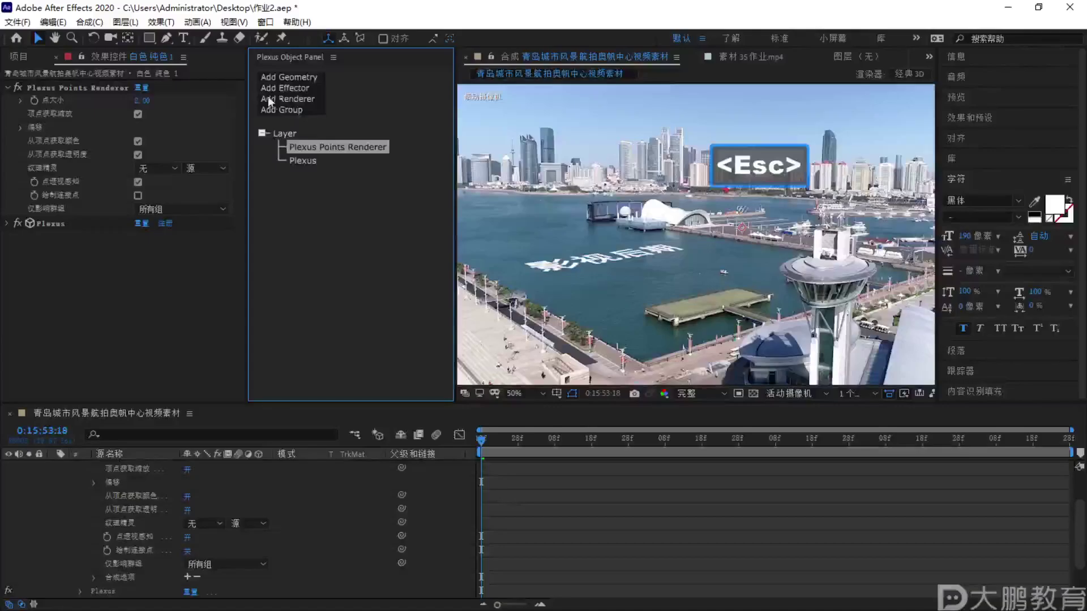
key("F2")
left_click(416, 155)
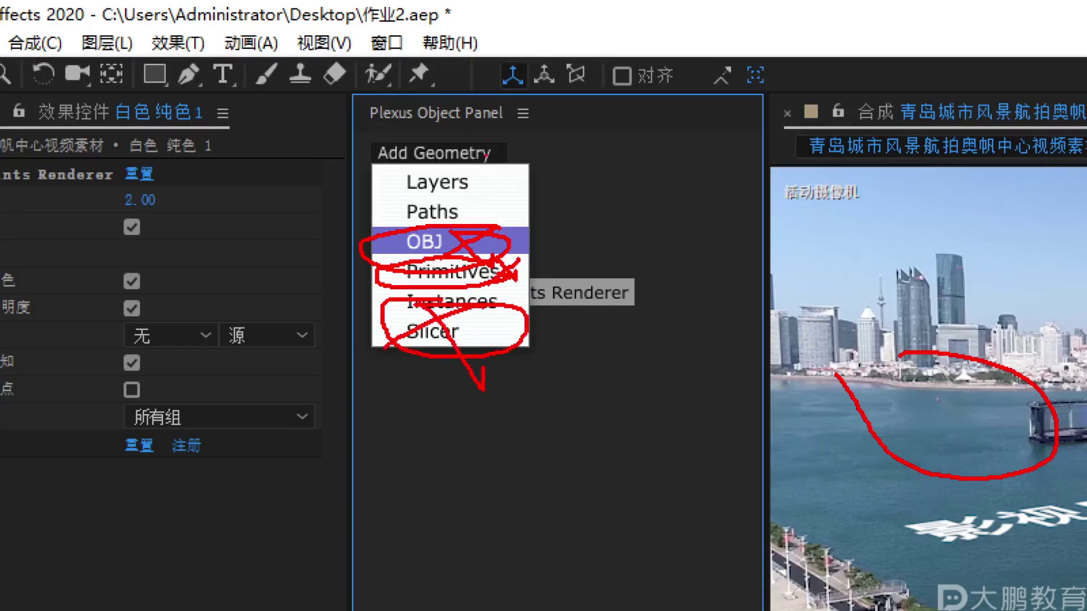
key("Escape")
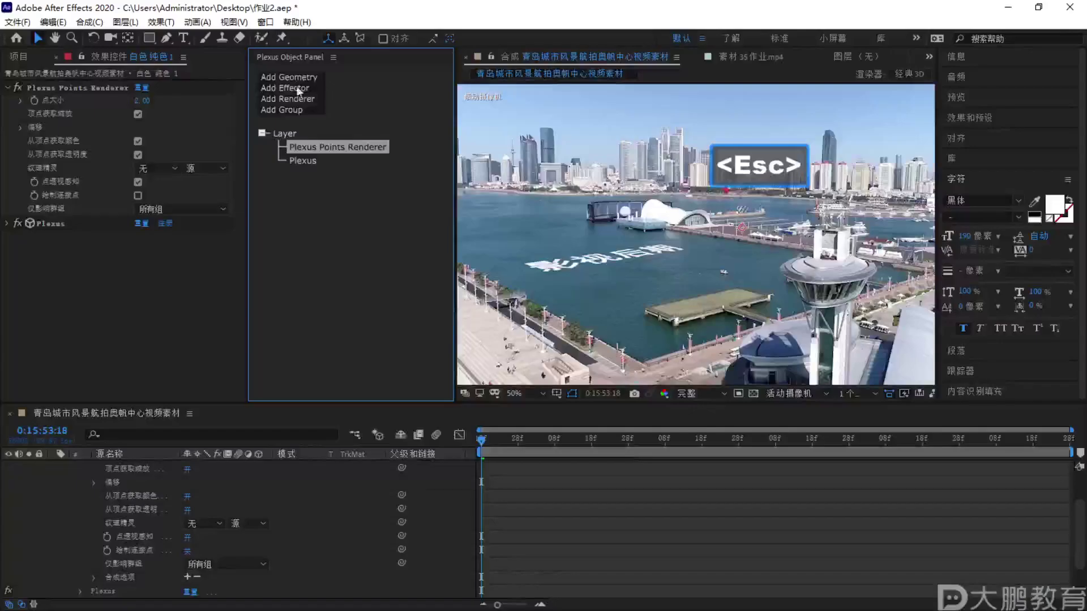
Review the Layers and Paths geometry options that Plexus can add to the white solid
key("F2")
left_click(289, 77)
key("ctrl")
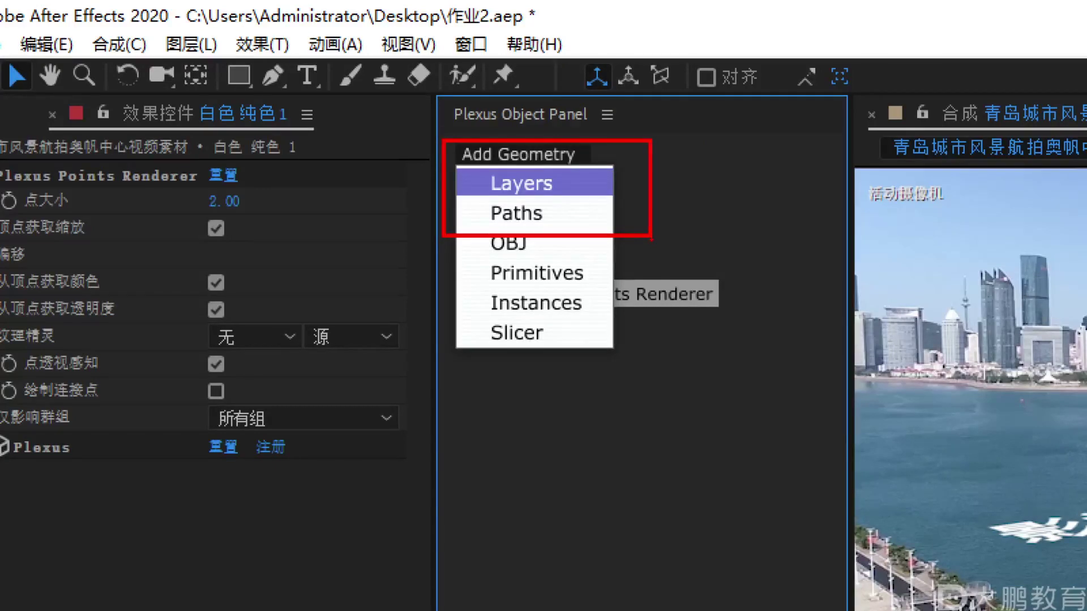
key("Escape")
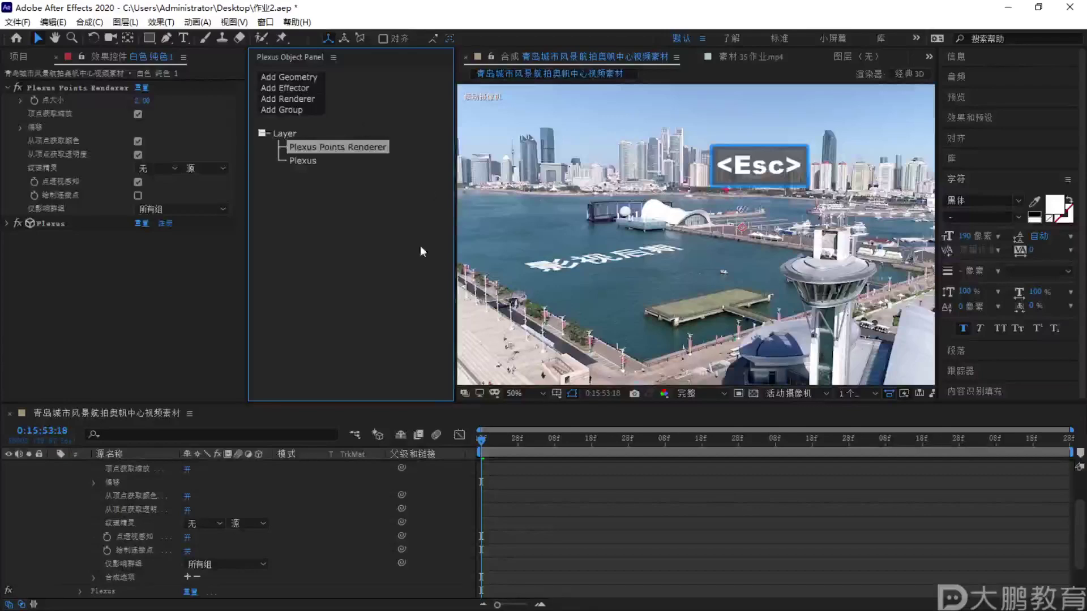
Examine the layer types that can be created from a 3D camera track point near the waterfront, including 创建空白
scroll(113, 470, "up", 5)
left_click(54, 469)
left_click(117, 508)
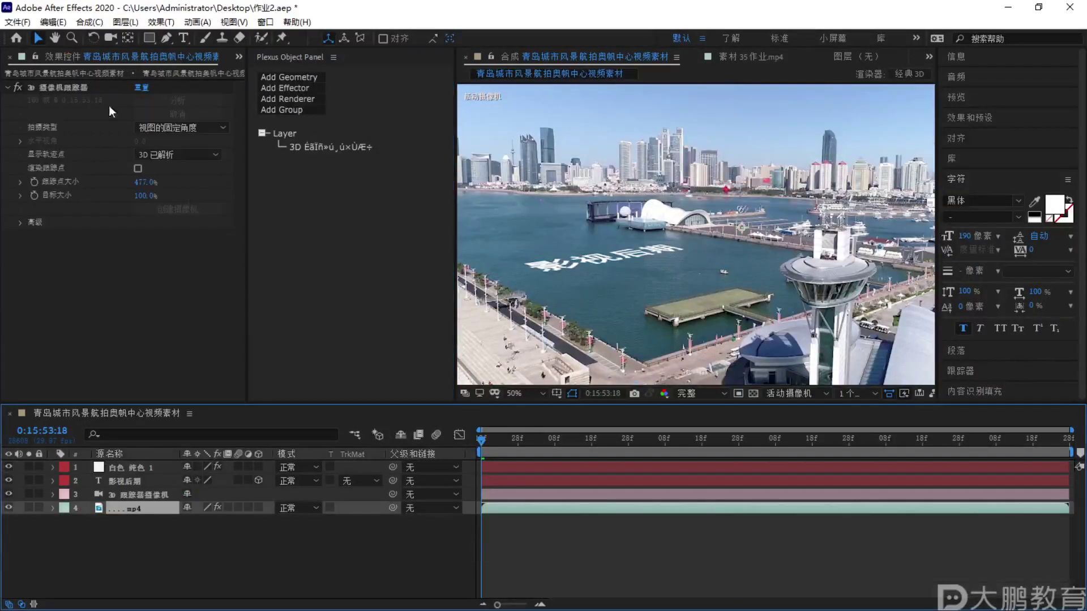
left_click(63, 88)
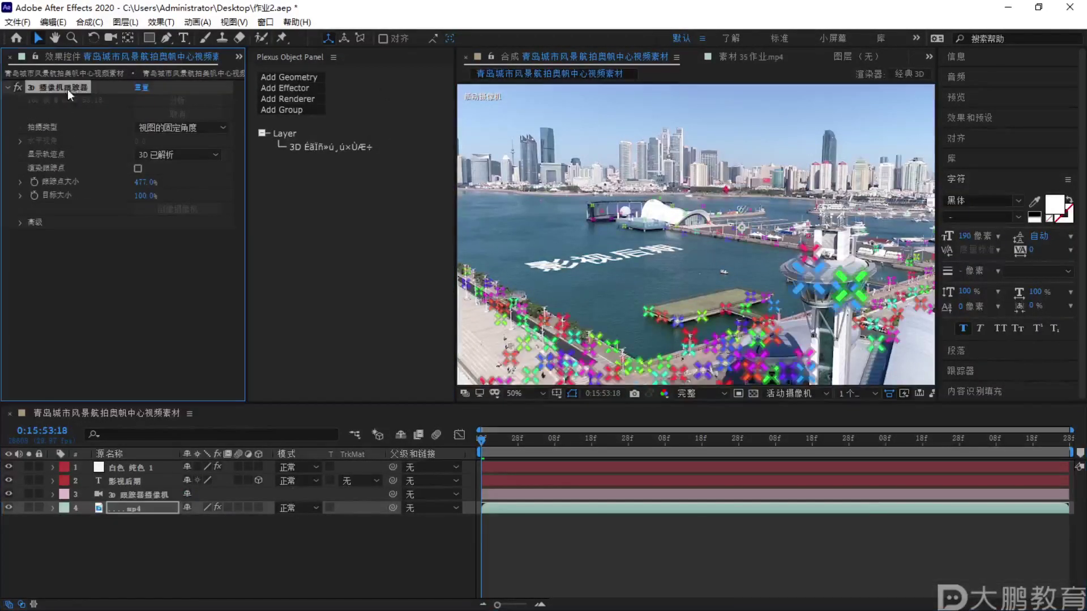
right_click(564, 320)
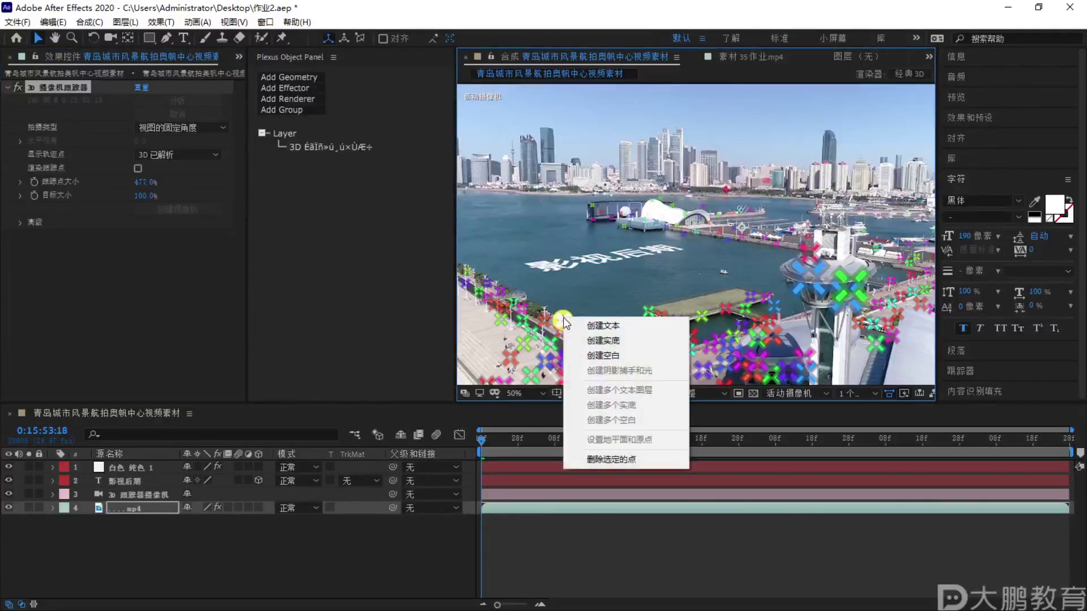
key("F2")
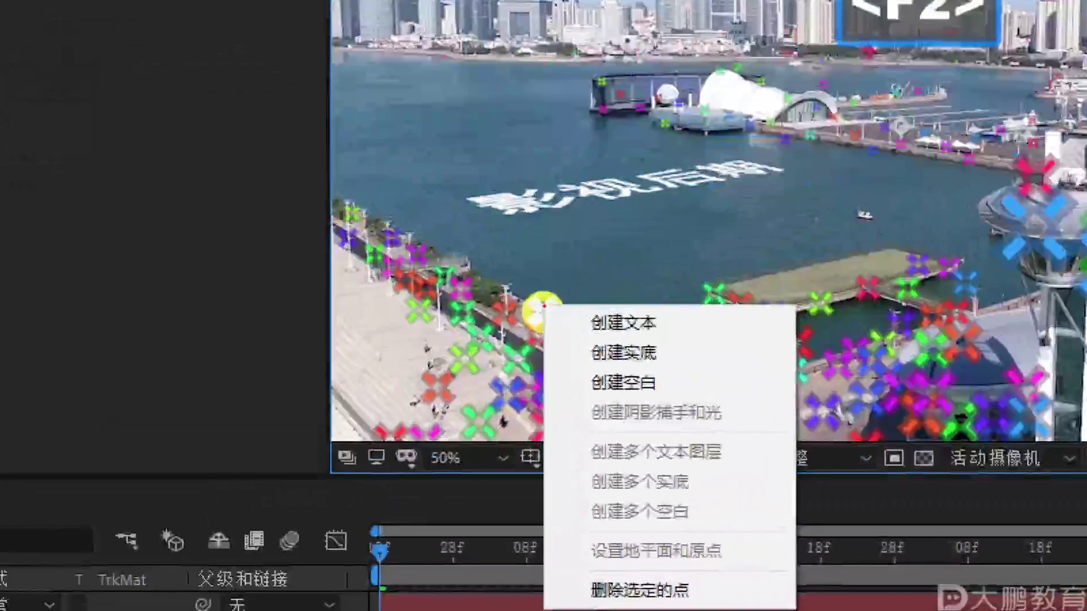
key("ctrl")
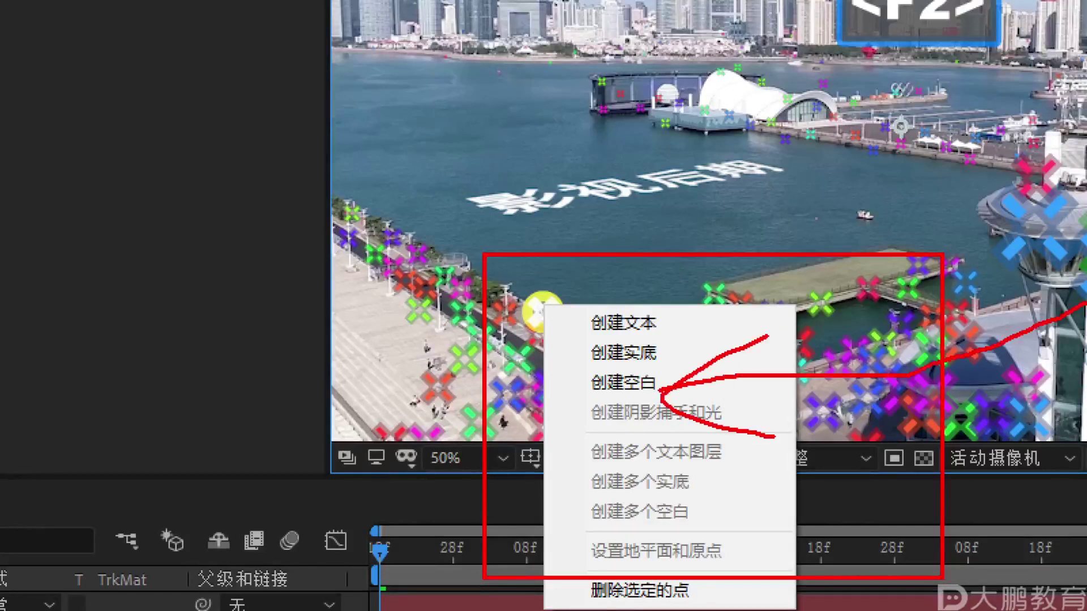
key("Escape")
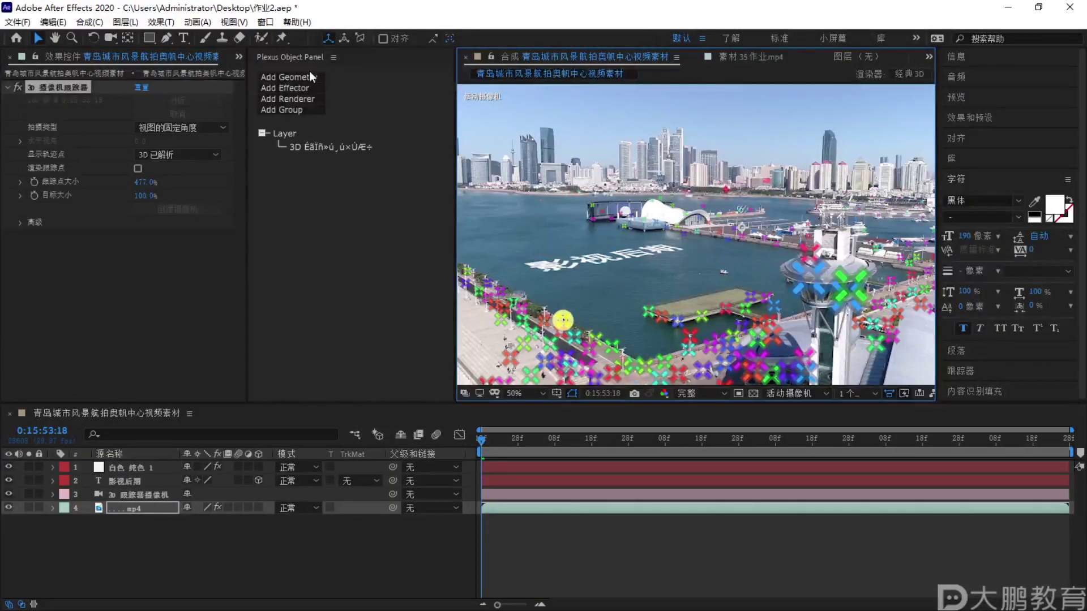
Add a Plexus Layers Object to the footage layer and set its object type to 3D图层
left_click(310, 77)
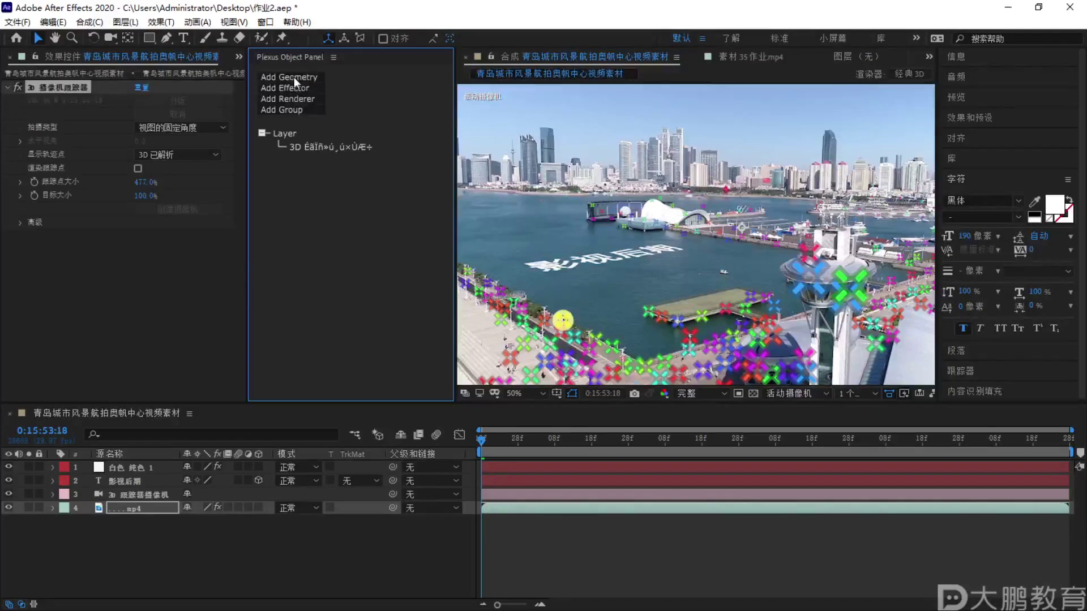
left_click(294, 77)
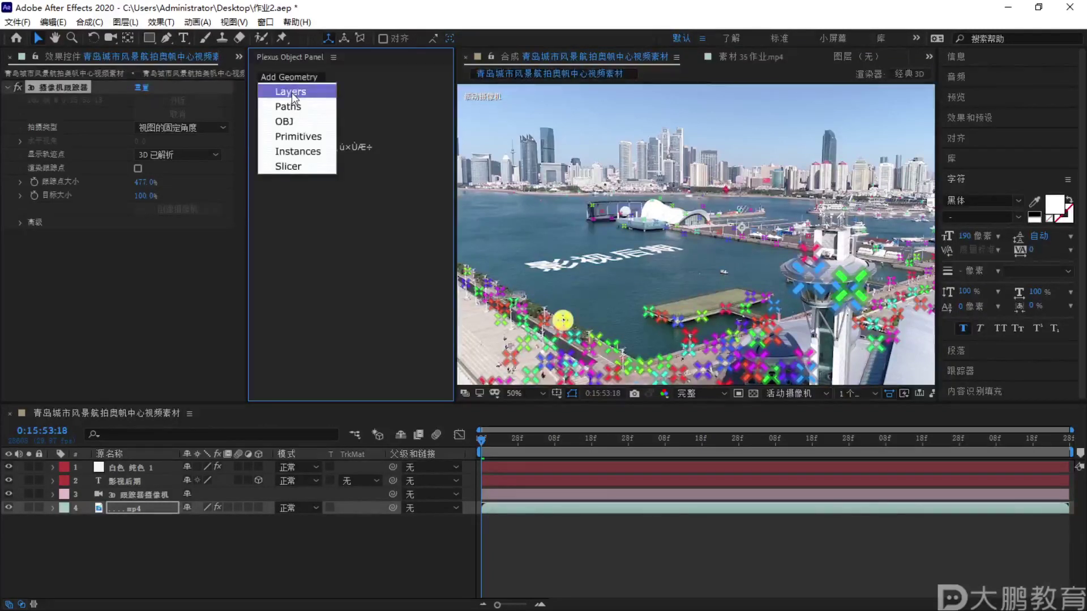
left_click(291, 93)
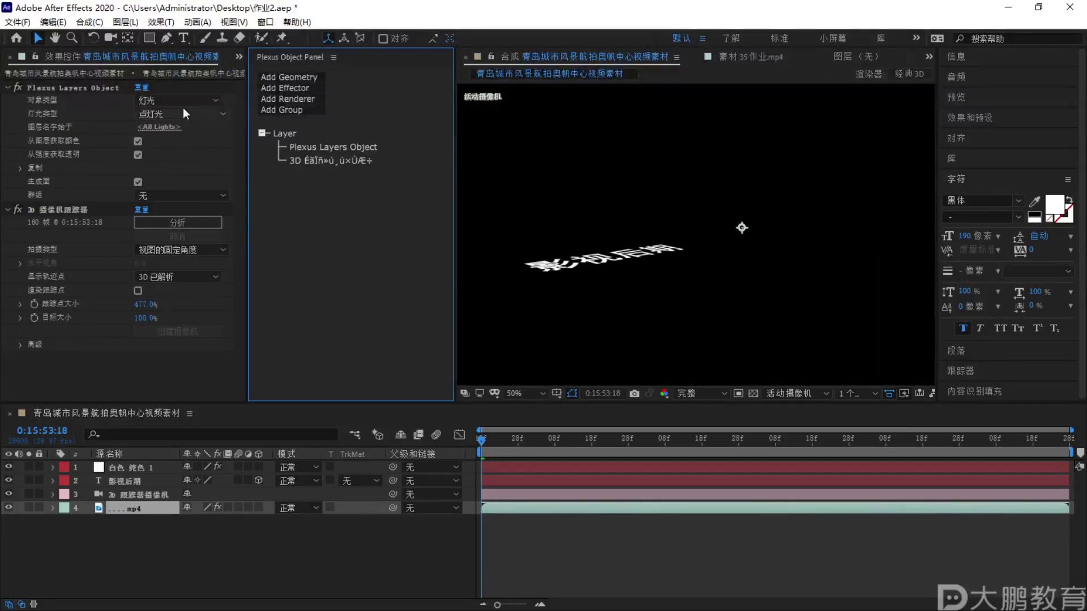
left_click(184, 101)
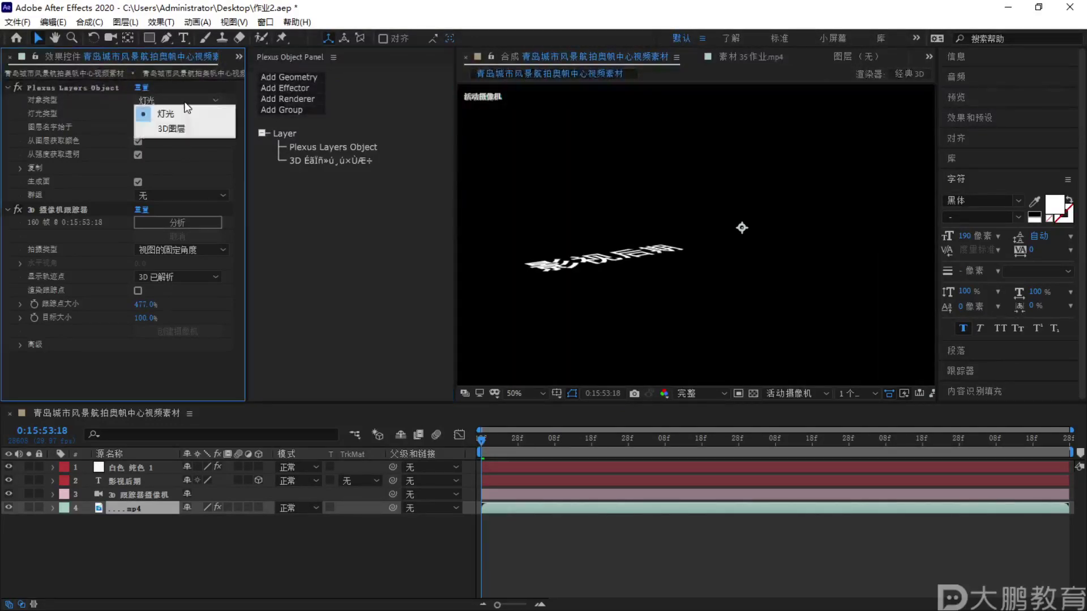
key("F2")
left_click_drag(389, 252, 390, 254)
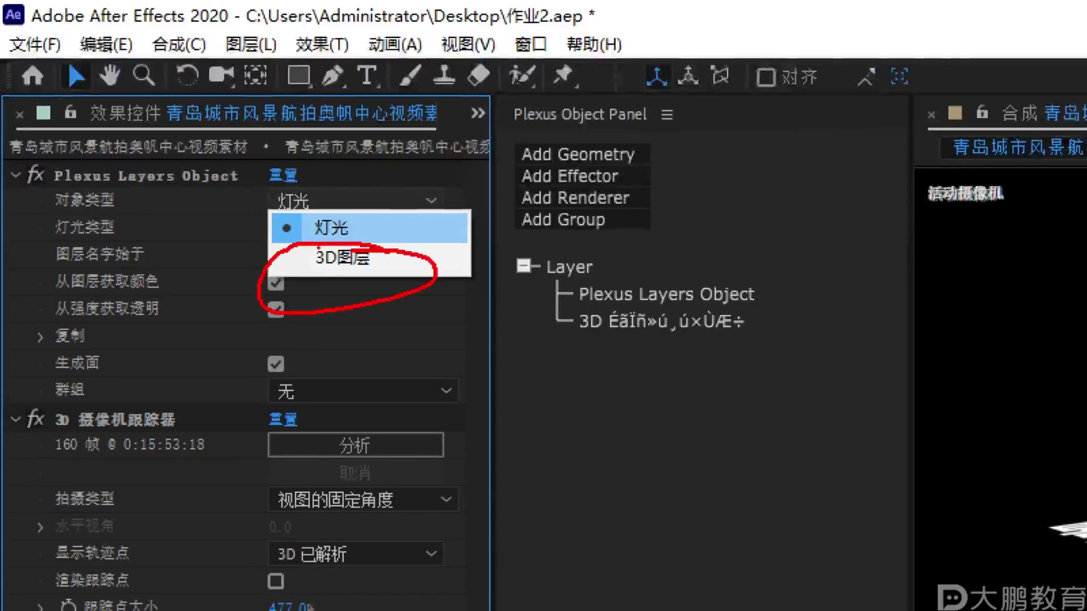
key("Escape")
left_click(343, 258)
left_click(168, 128)
Set the layer type of the footage's Plexus Layers Object to Nulls, and collapse the footage layer's properties
left_click(175, 113)
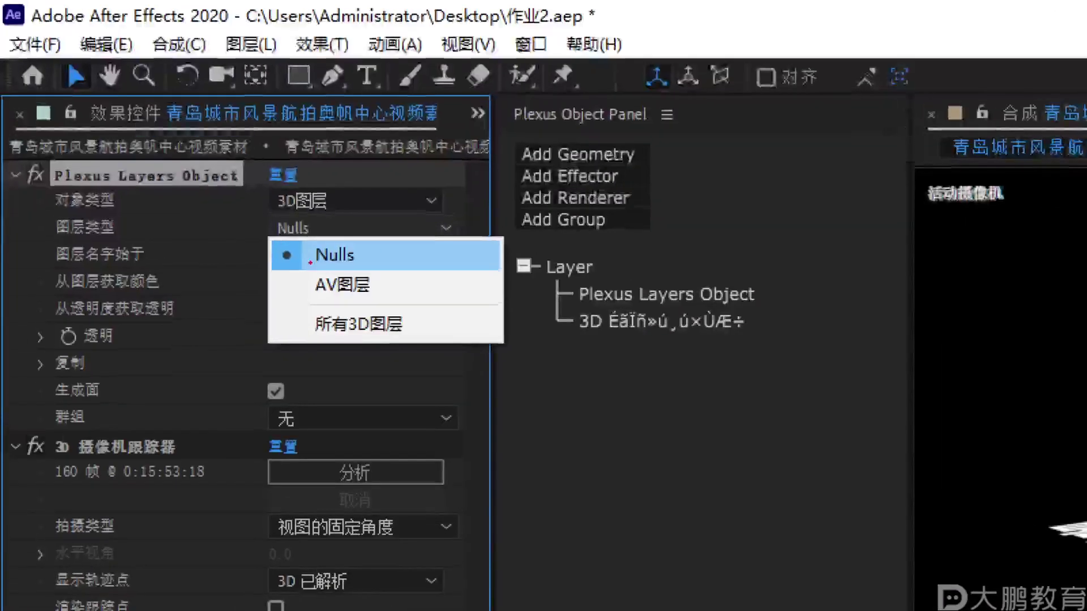
key("Escape")
left_click(374, 229)
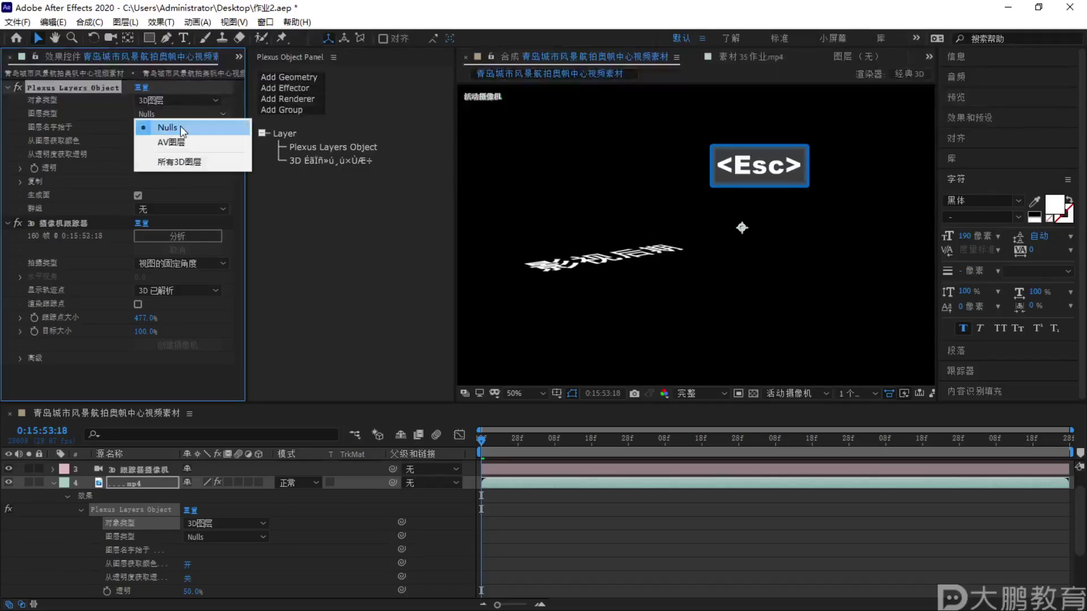
left_click(180, 126)
scroll(68, 487, "up", 1)
left_click(53, 511)
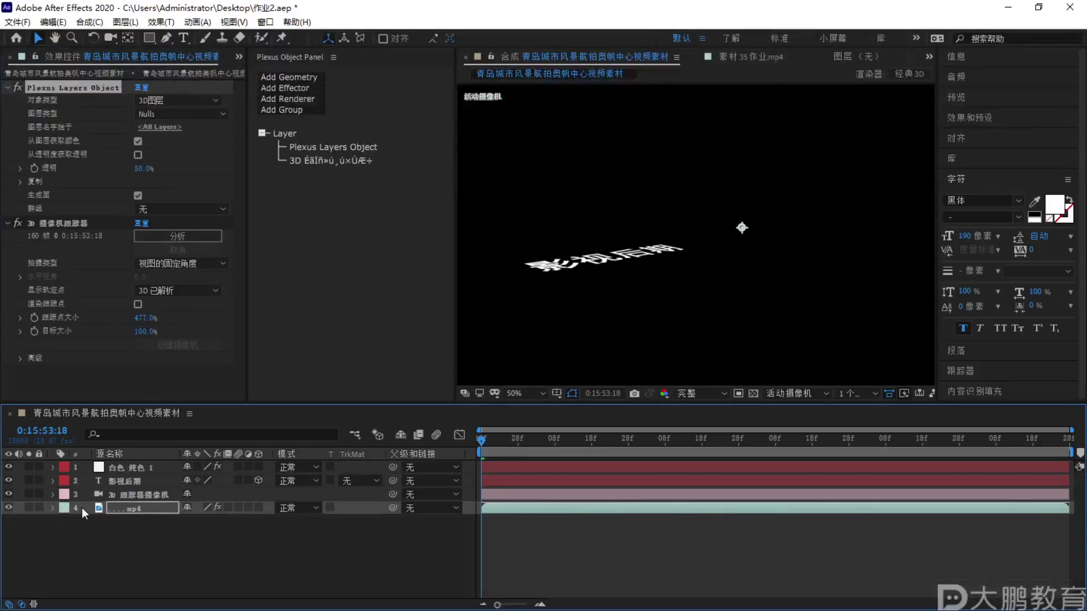
Delete the Plexus Layers Object from the footage layer
left_click(132, 469)
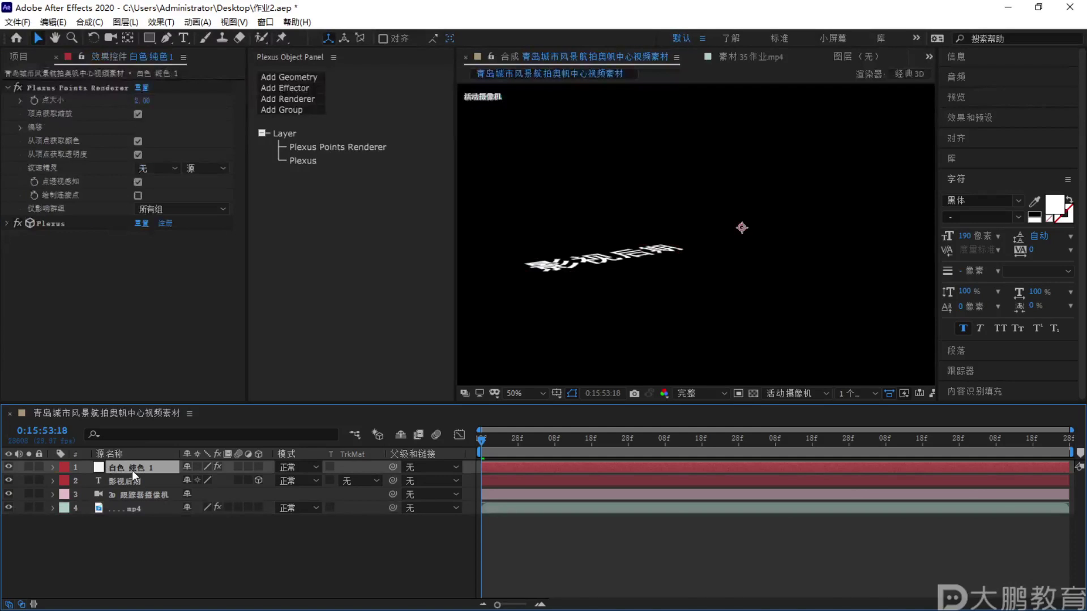
left_click(135, 506)
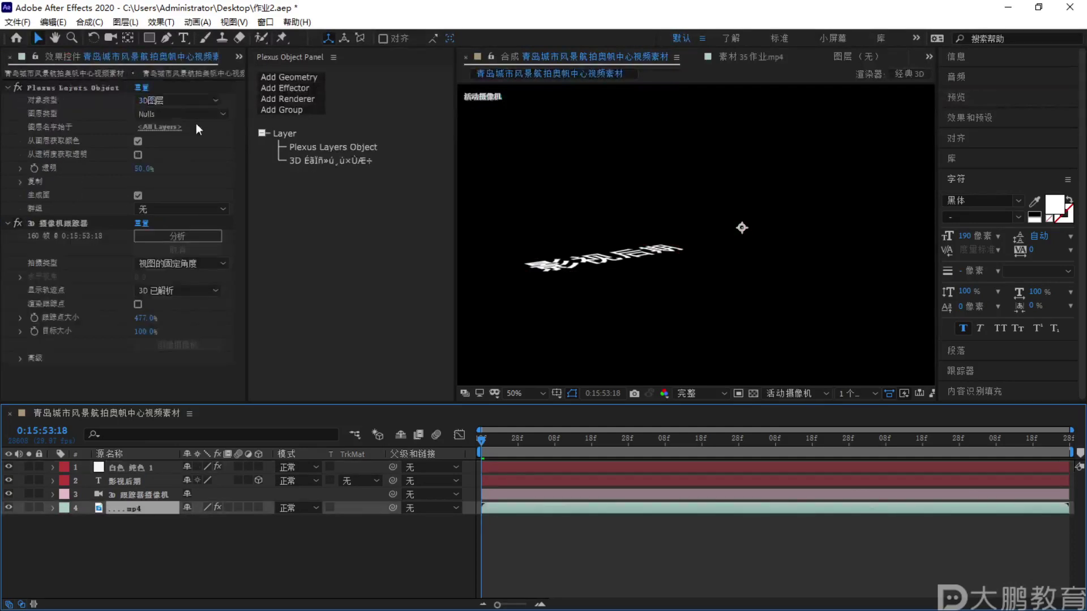
left_click(77, 88)
key("Delete")
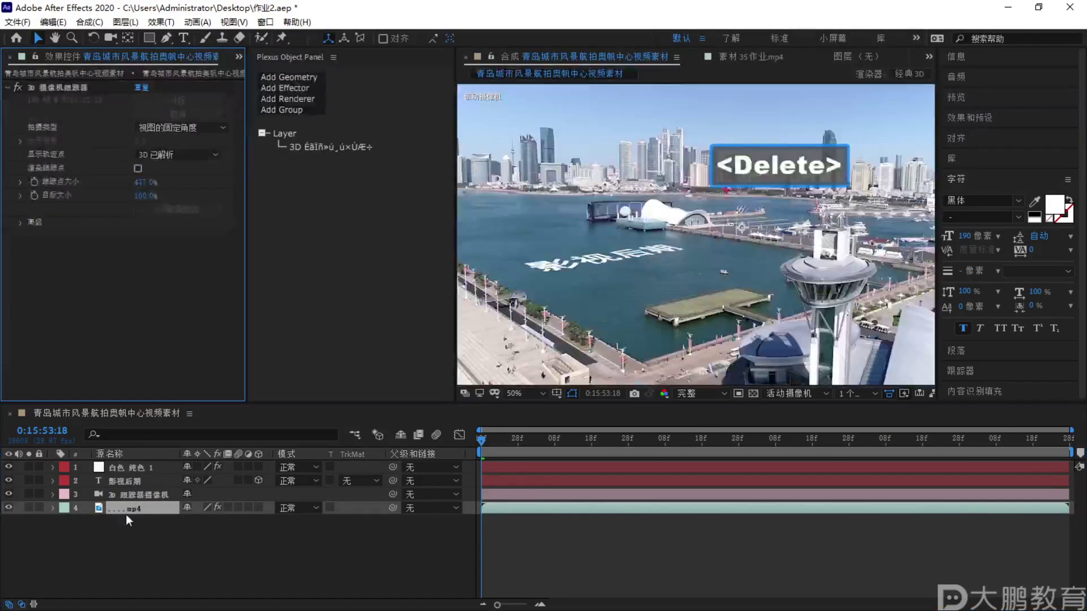
Add a Plexus Layers Object to the 白色 纯色 1 layer with object type 3D图层 and layer type Nulls, and collapse the layer
left_click(136, 465)
left_click(307, 78)
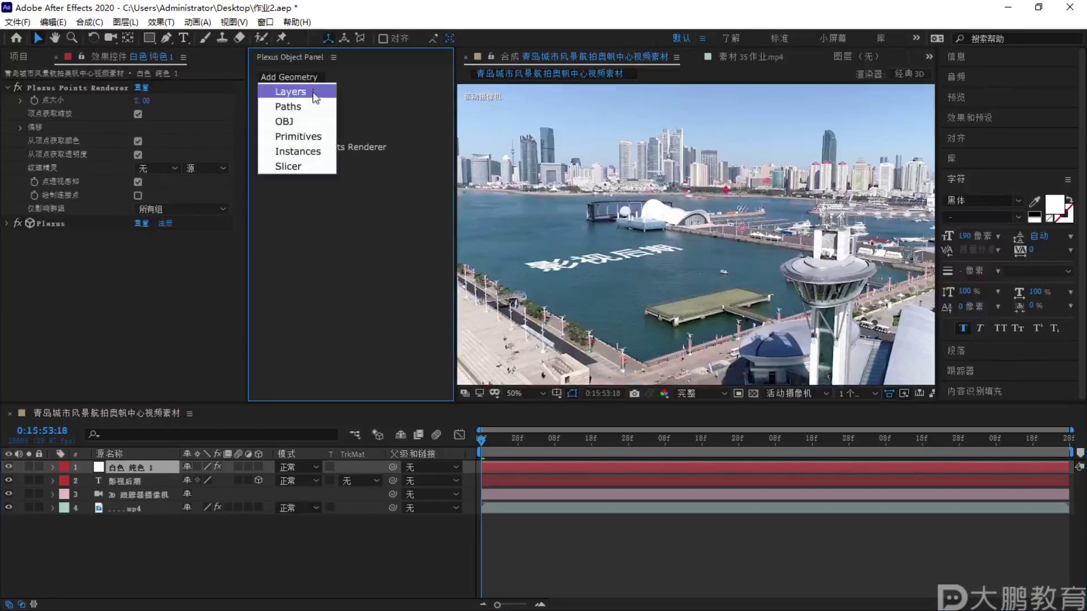
left_click(313, 94)
left_click(160, 104)
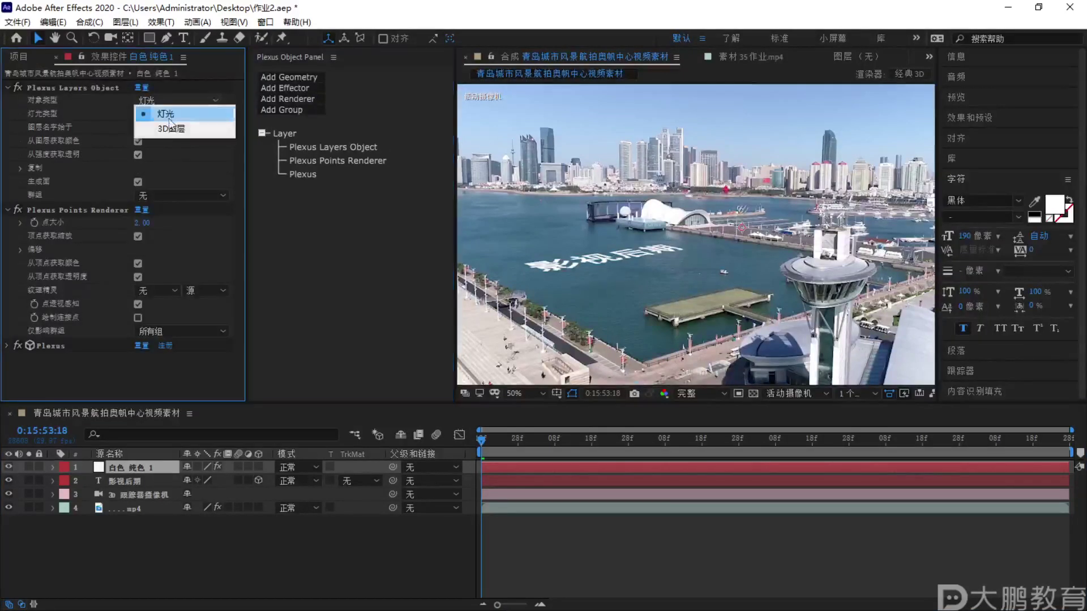
left_click(172, 116)
left_click(172, 118)
left_click(203, 146)
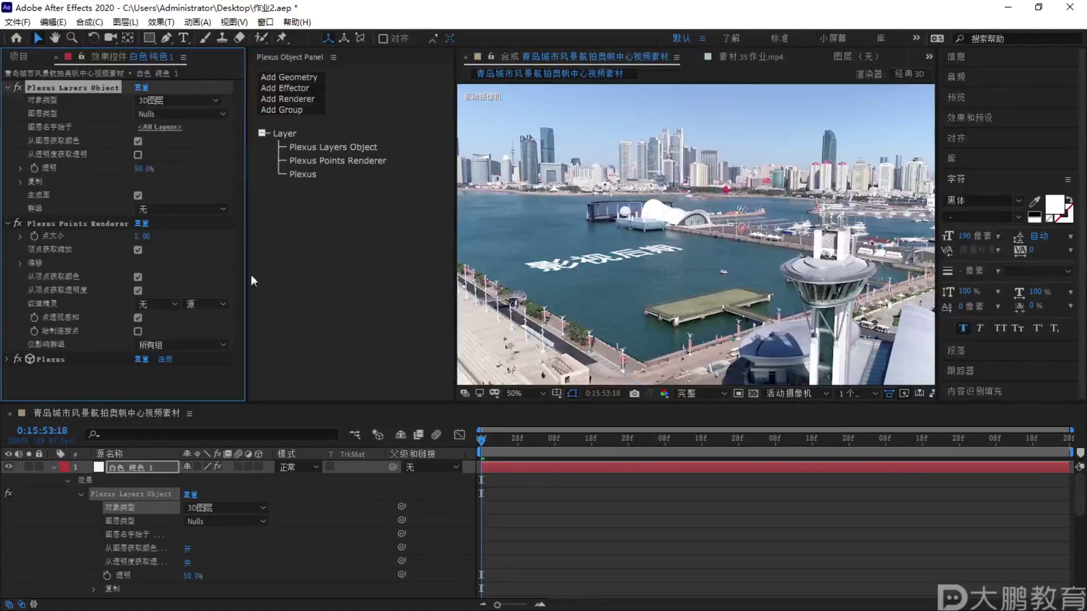
left_click(60, 469)
left_click(54, 468)
left_click(54, 469)
Examine where the connecting lines meet the shore, the water and the green platform in 35作业.mp4
left_click(139, 506)
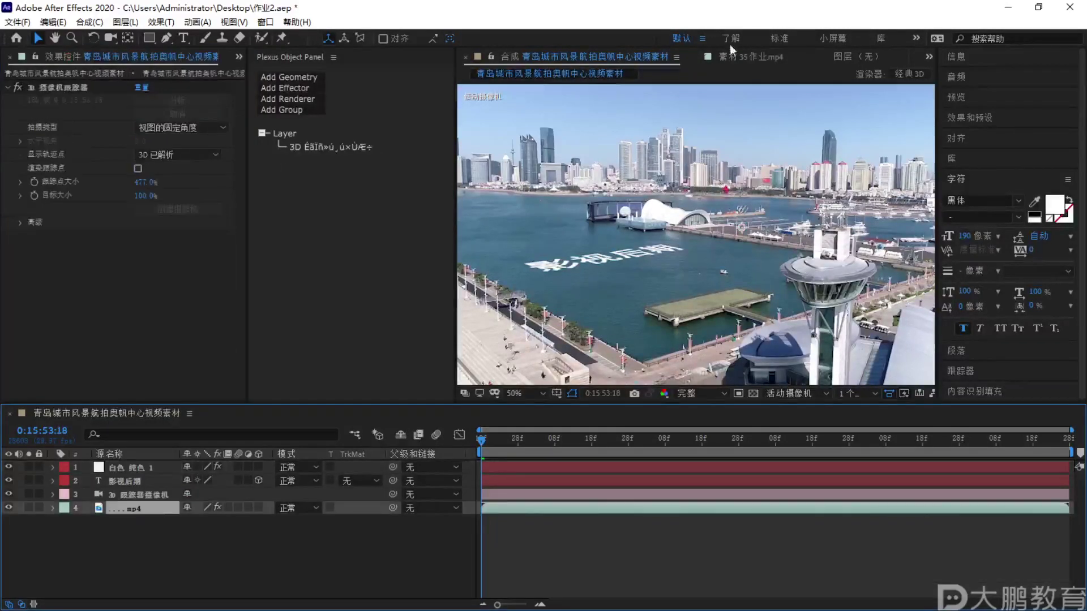
left_click(753, 57)
key("space")
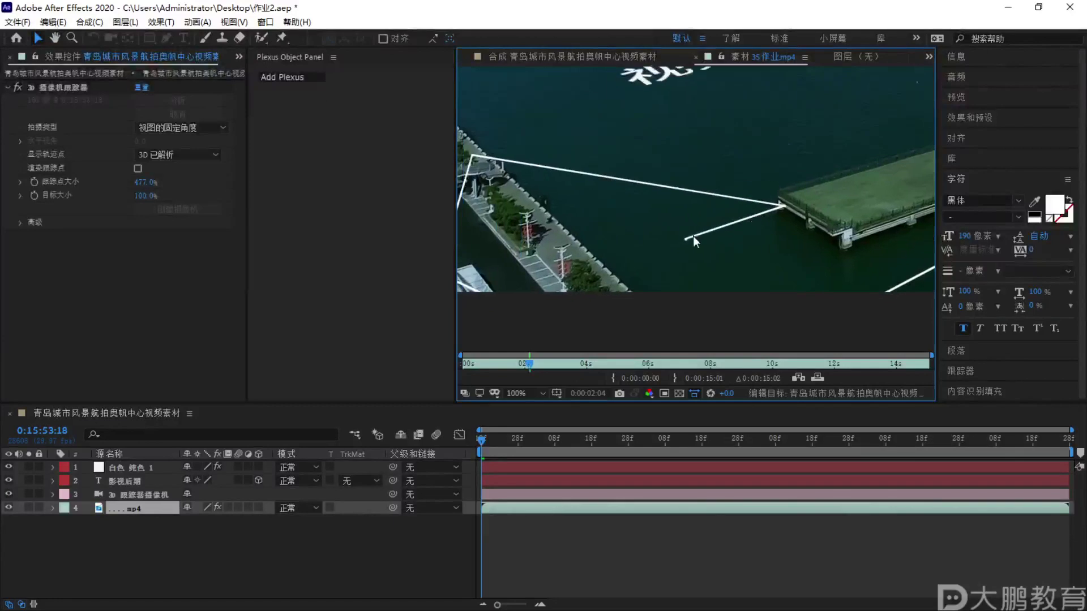
key("F1")
left_click_drag(675, 229, 677, 256)
mouse_move(792, 208)
left_mouse_down()
mouse_move(808, 215)
mouse_move(755, 182)
left_mouse_up()
left_click_drag(481, 136, 470, 162)
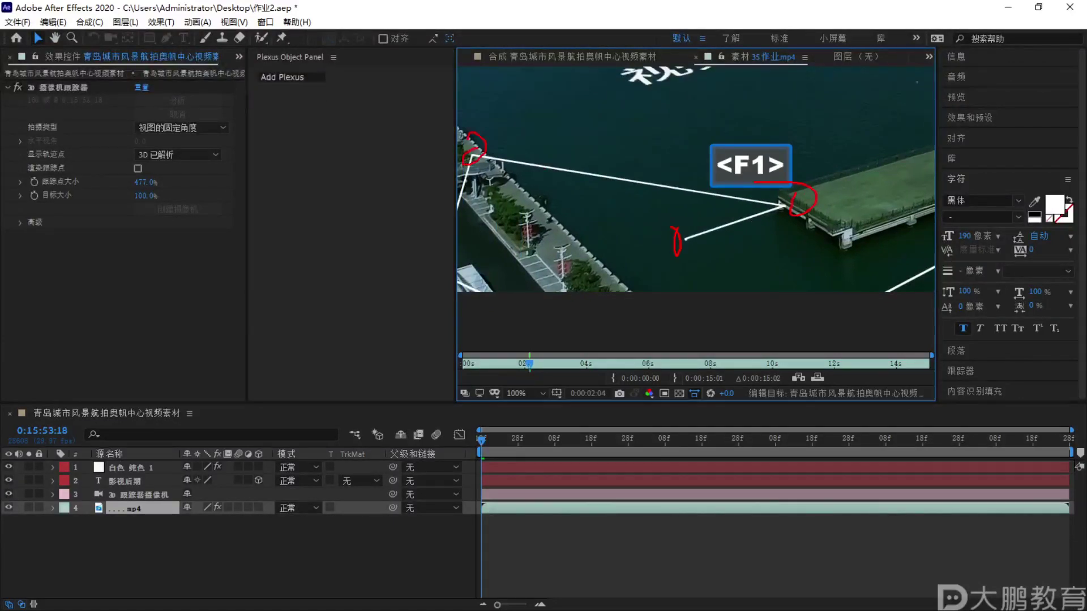
key("Escape")
key("F1")
key("Escape")
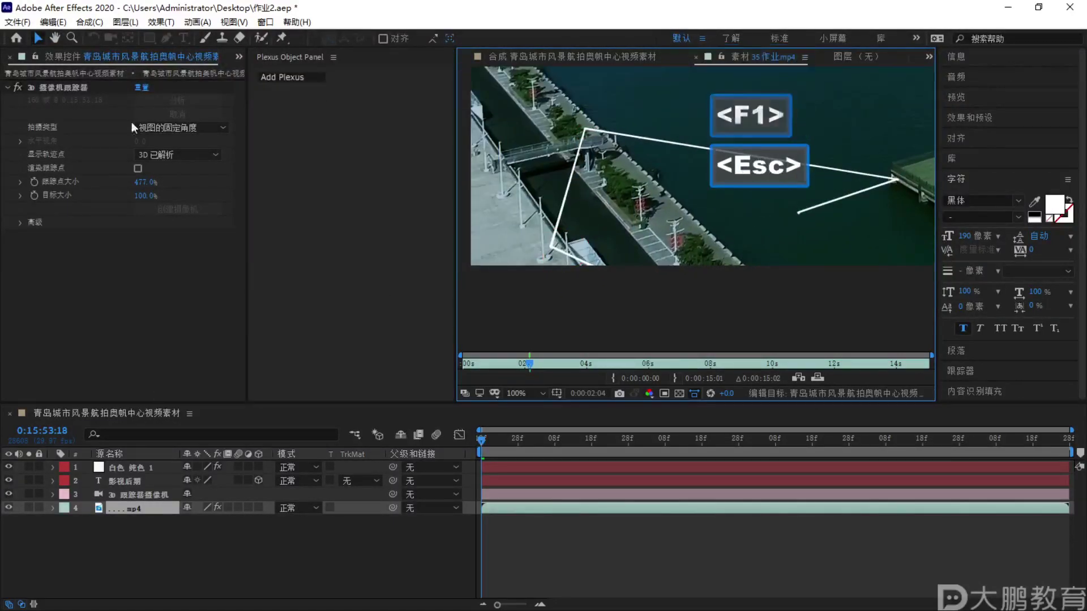
Create eight nulls from camera track points on the waterfront promenade and around the green platform in the 青岛 composition
left_click(58, 88)
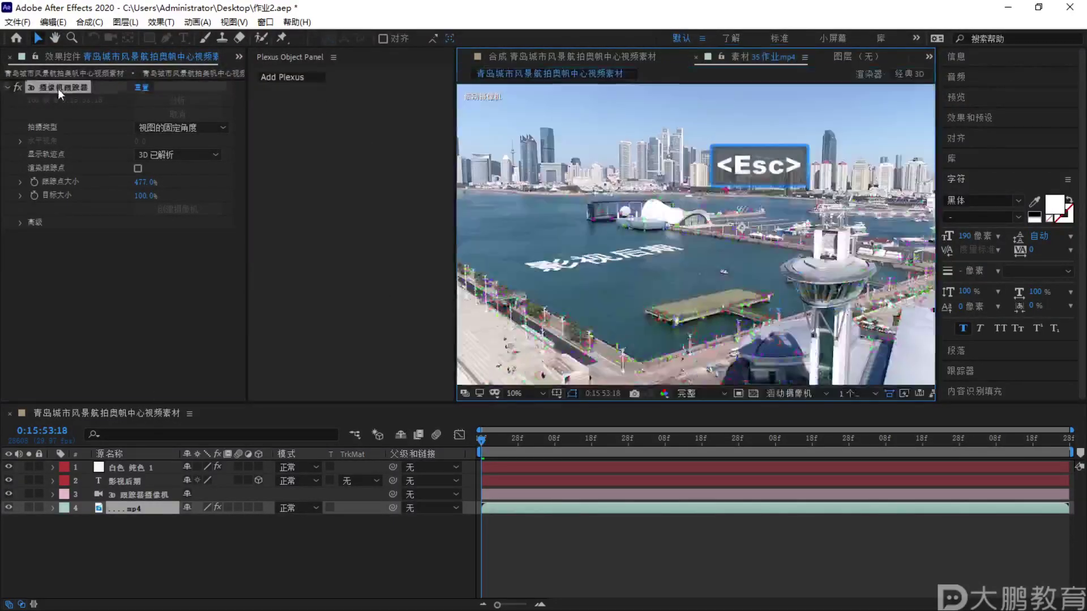
left_click(648, 311)
key("ctrl")
left_click(514, 304, "ctrl")
left_click(502, 320, "ctrl")
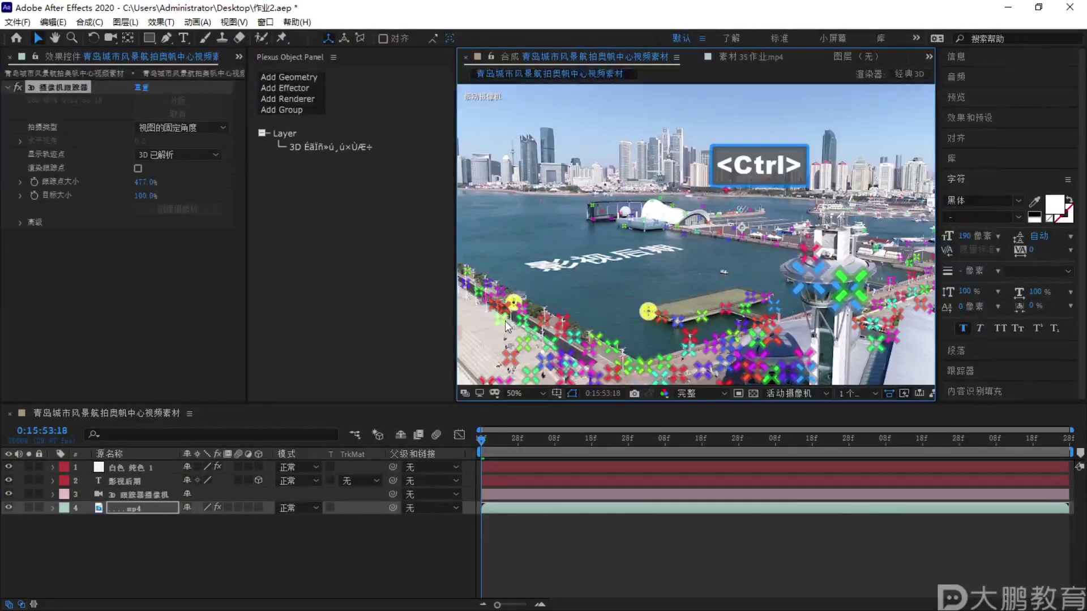
left_click(547, 365, "ctrl")
left_click(612, 372, "ctrl")
left_click(664, 363, "ctrl")
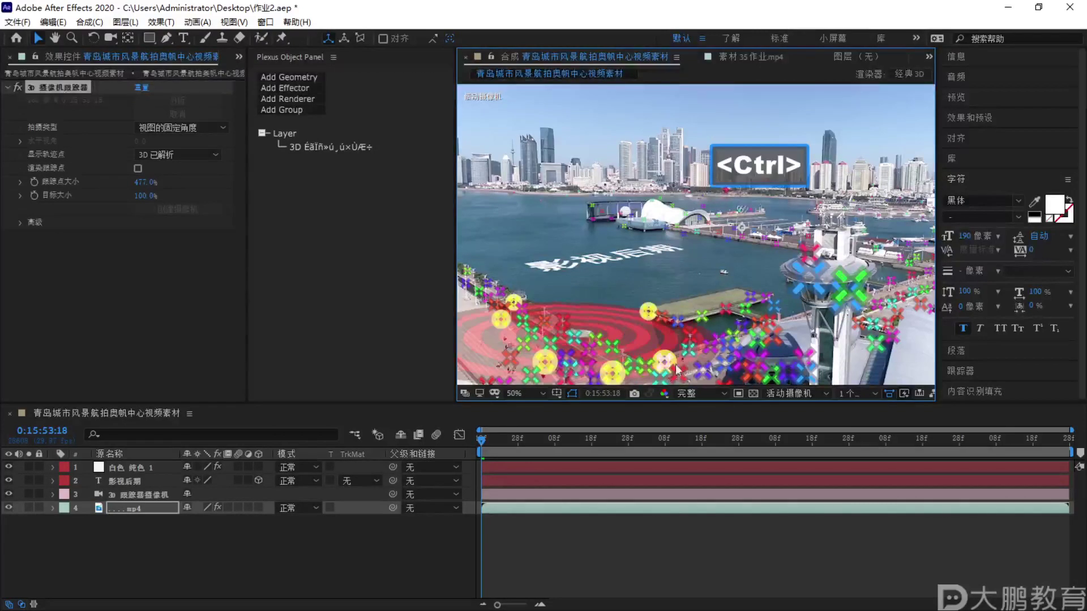
left_click(770, 321, "ctrl")
left_click(750, 297, "ctrl")
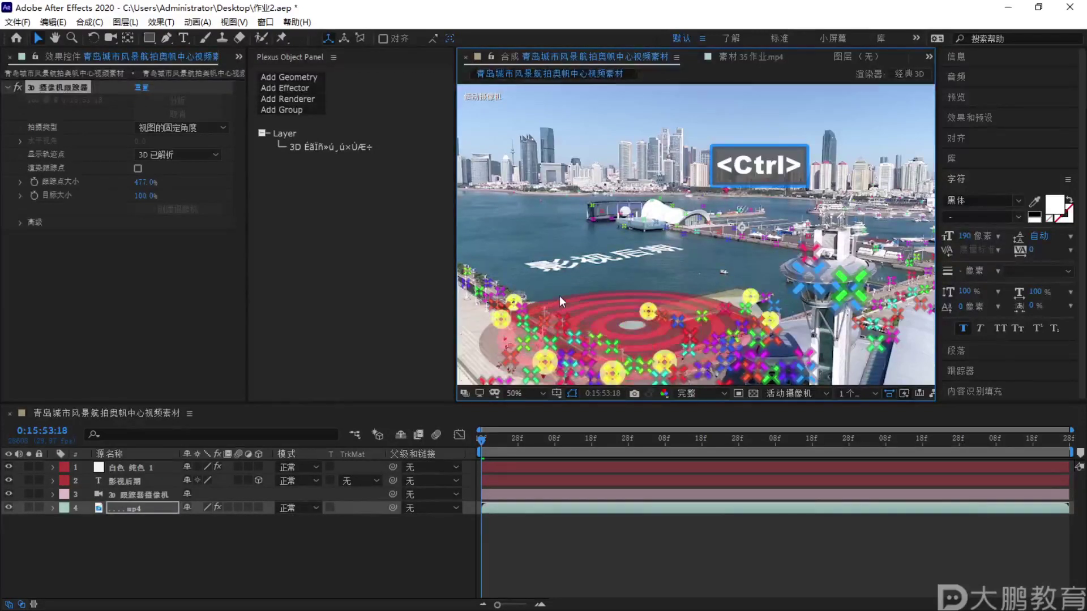
left_click_drag(695, 285, 679, 274)
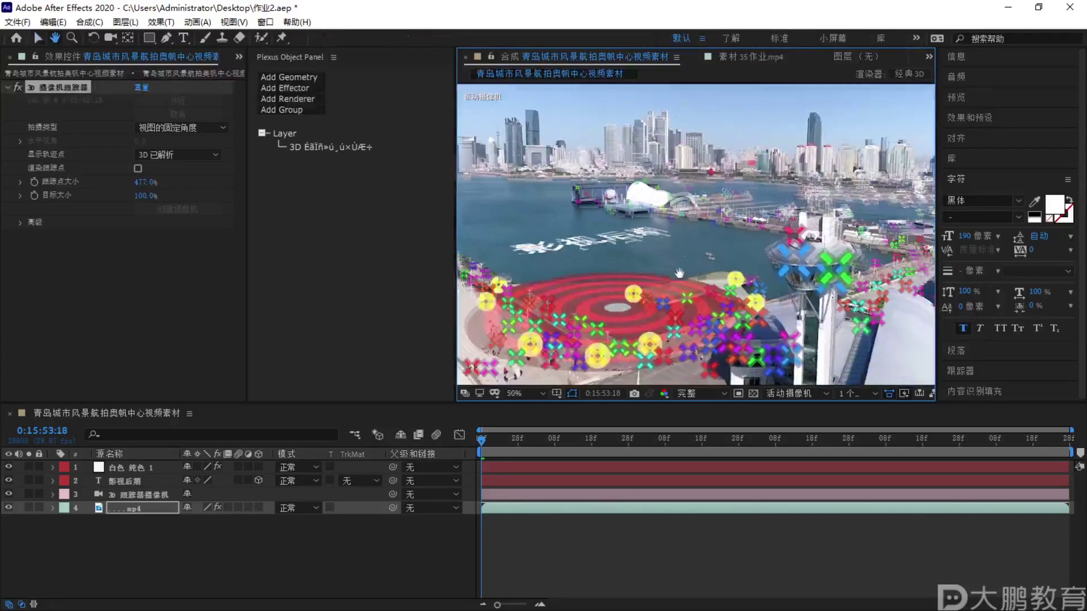
right_click(634, 291)
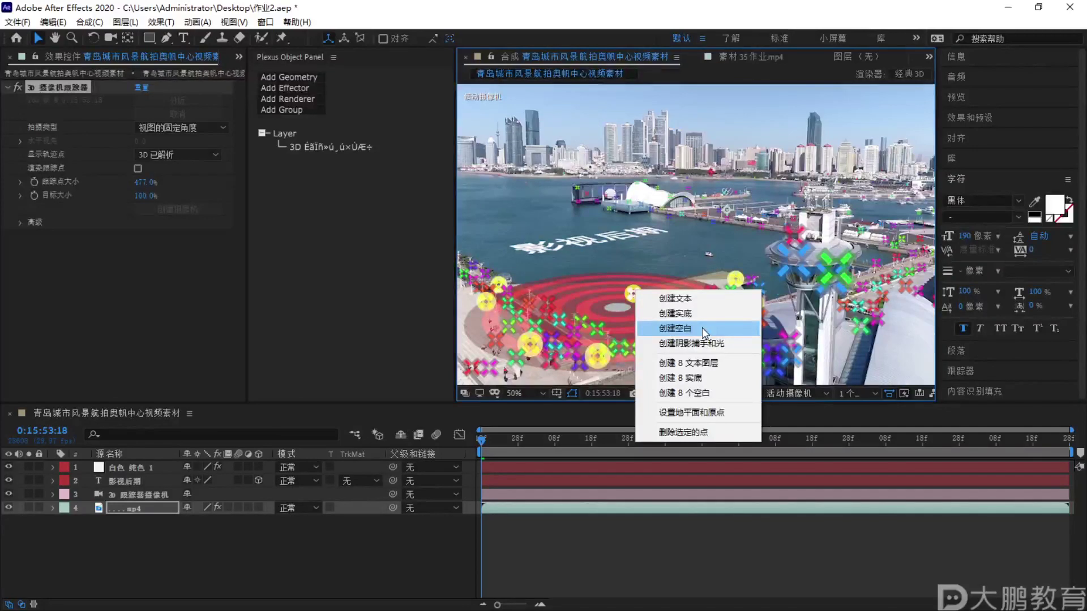
left_click(698, 396)
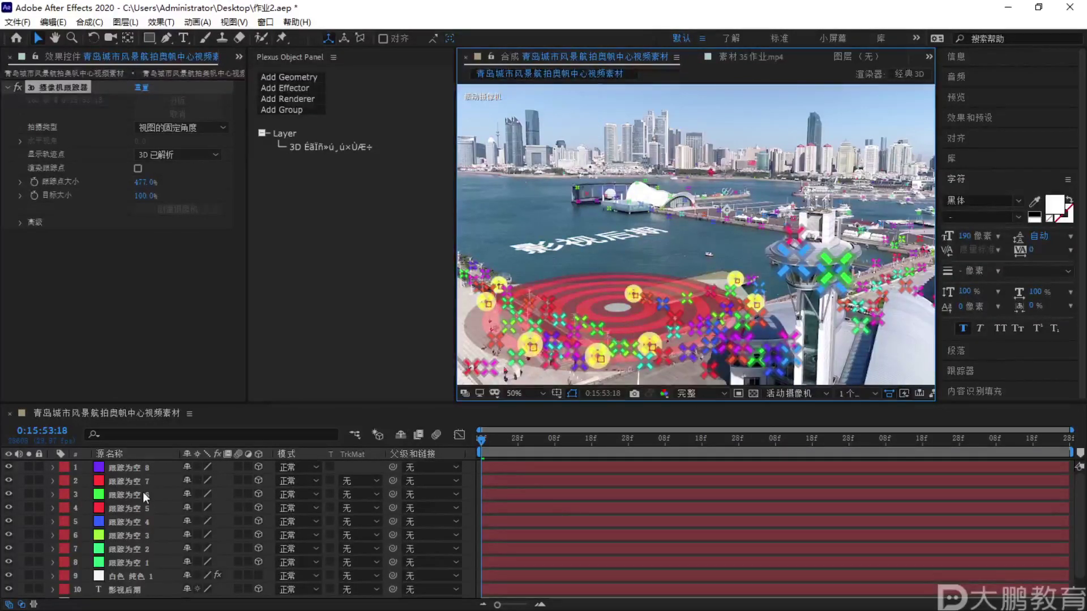
right_click(654, 347)
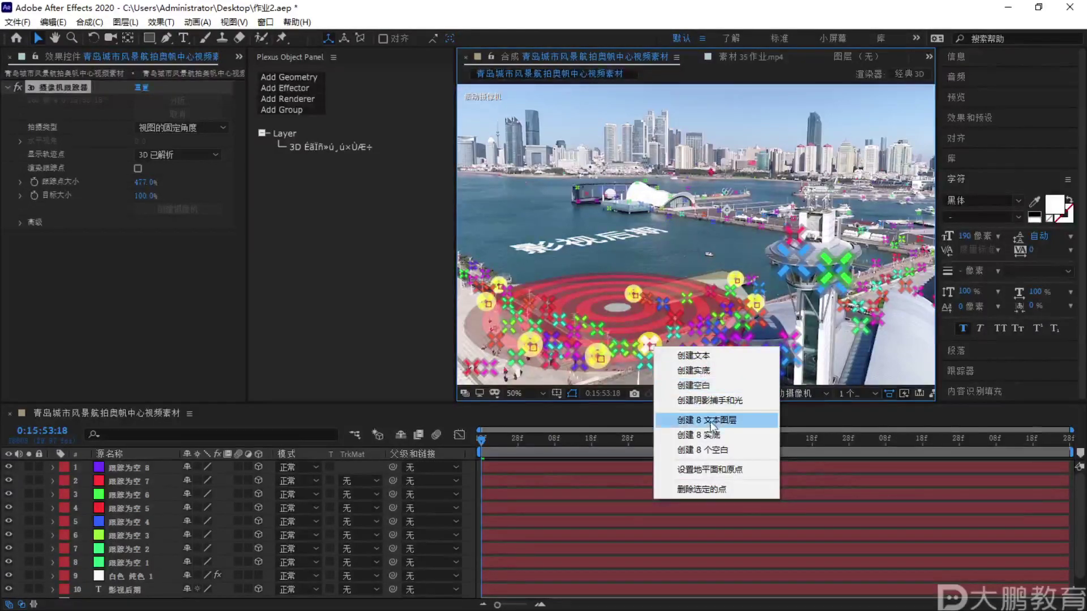
left_click(470, 471)
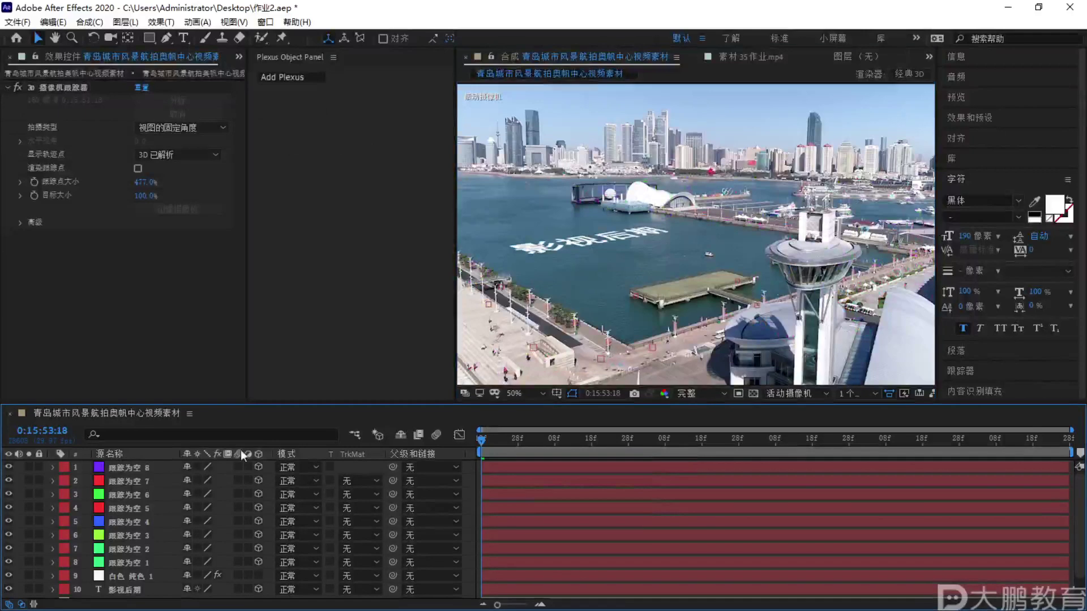
Set the point size of the Plexus Points Renderer on the 白色 纯色 1 layer to 34.30 and collapse the layer
scroll(94, 529, "down", 2)
left_click(125, 550)
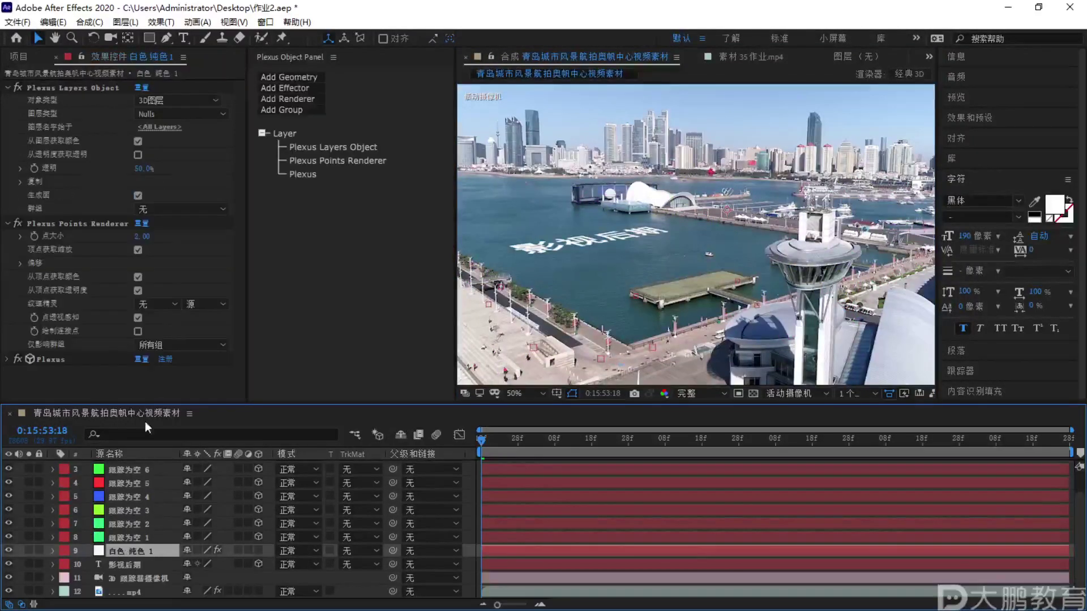
left_click(329, 149)
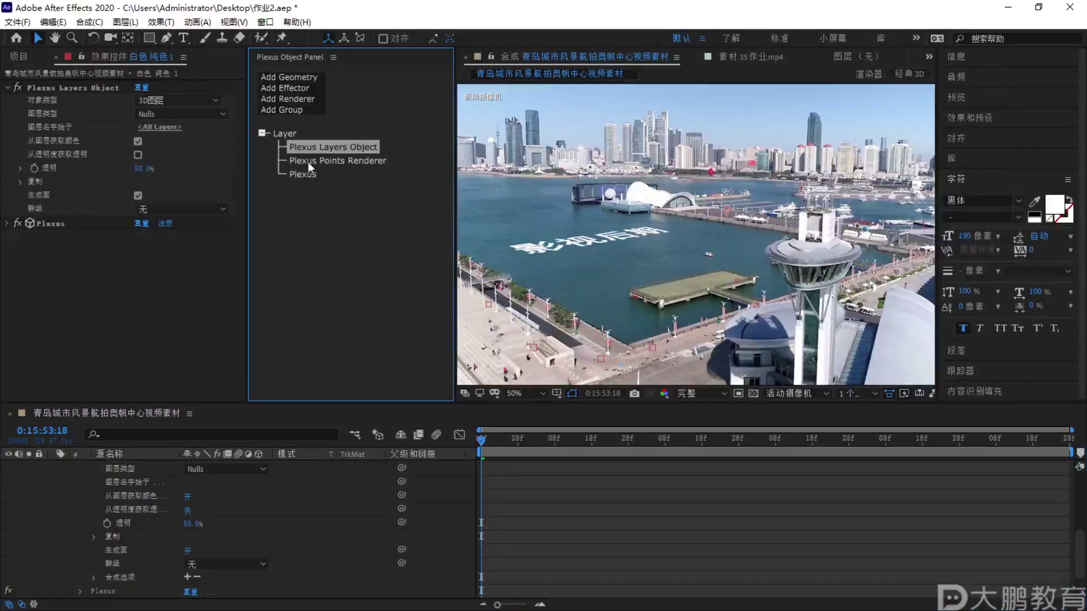
left_click(340, 157)
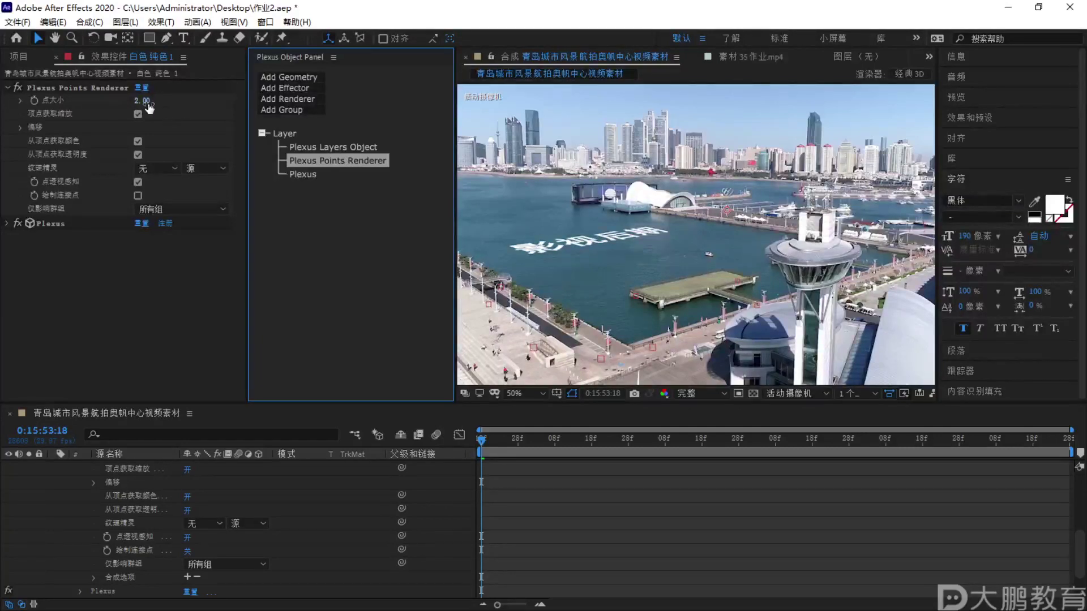
left_click_drag(141, 99, 350, 95)
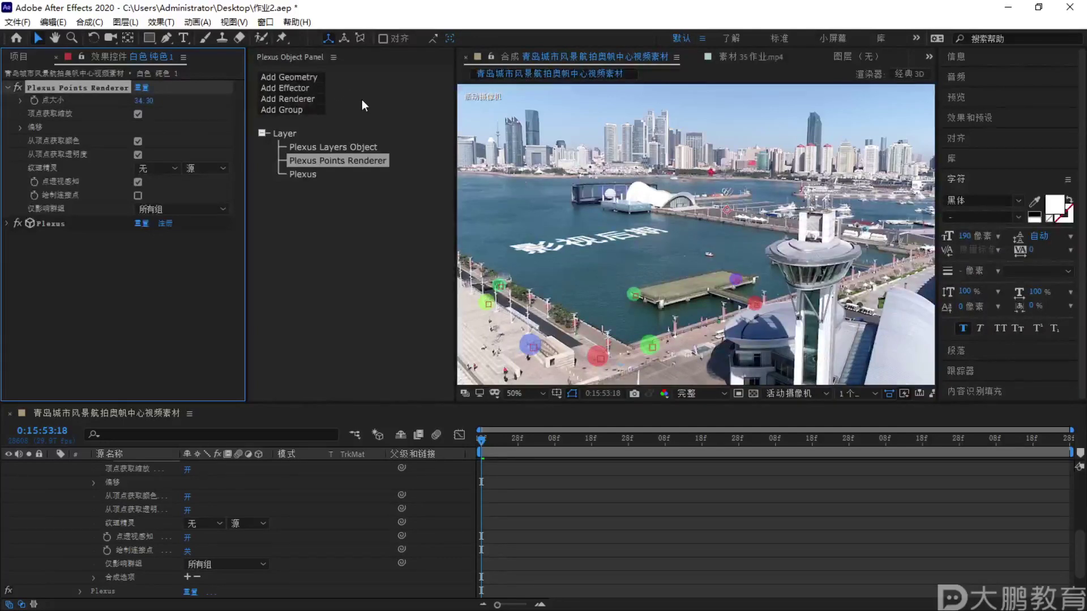
scroll(82, 507, "up", 5)
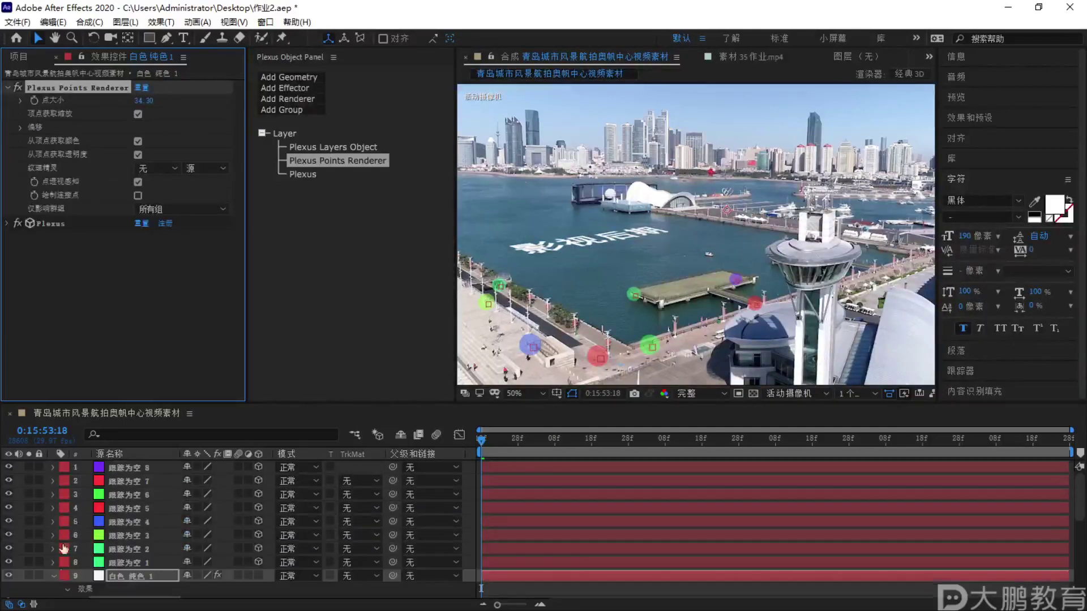
left_click(53, 577)
scroll(77, 527, "down", 2)
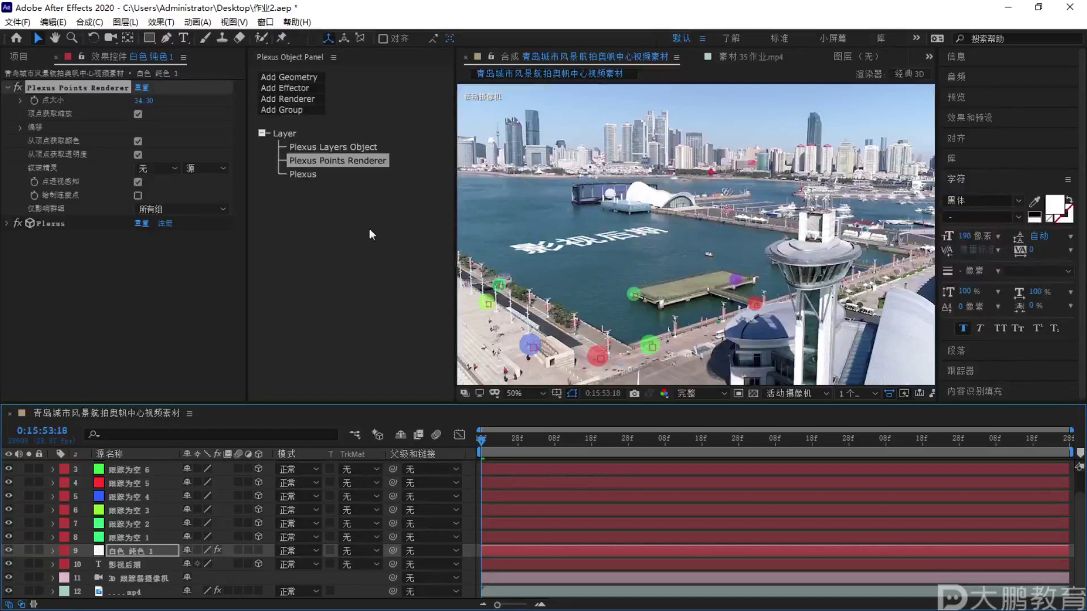
left_click(312, 76)
left_click(353, 207)
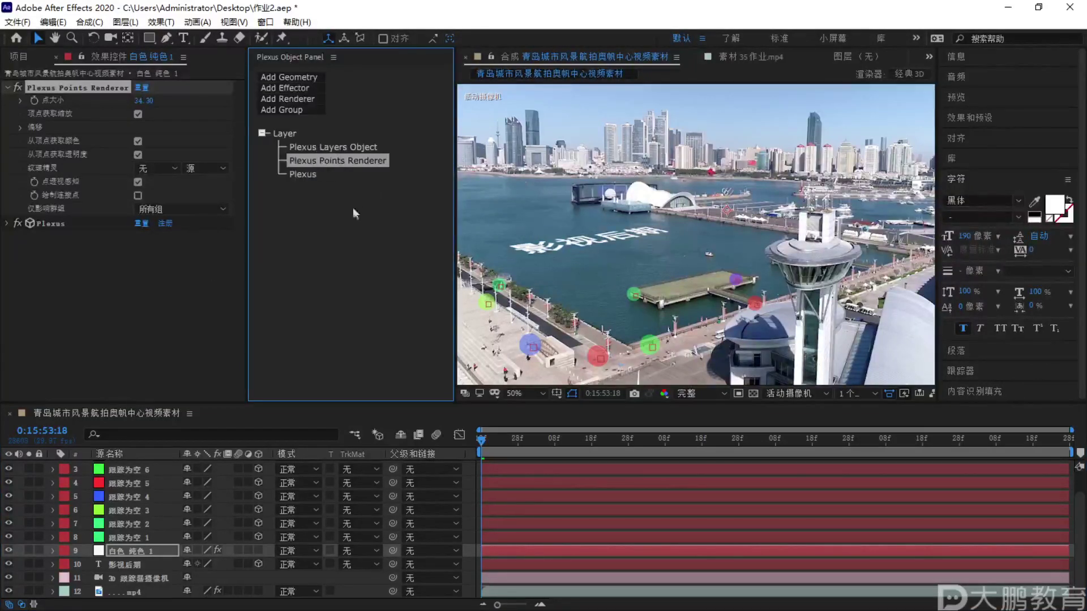
key("F2")
mouse_move(367, 135)
left_mouse_down()
mouse_move(335, 133)
mouse_move(374, 143)
left_mouse_up()
mouse_move(436, 249)
left_mouse_down()
mouse_move(85, 181)
mouse_move(68, 164)
mouse_move(113, 215)
left_mouse_up()
key("Escape")
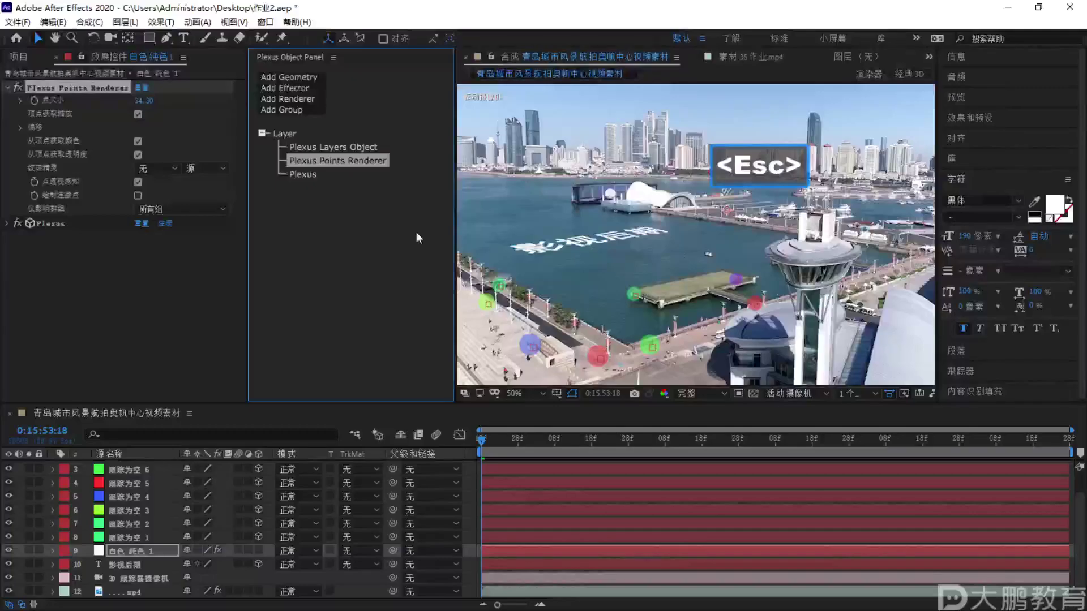
key("F1")
mouse_move(667, 289)
left_mouse_down()
mouse_move(441, 318)
mouse_move(629, 241)
left_mouse_up()
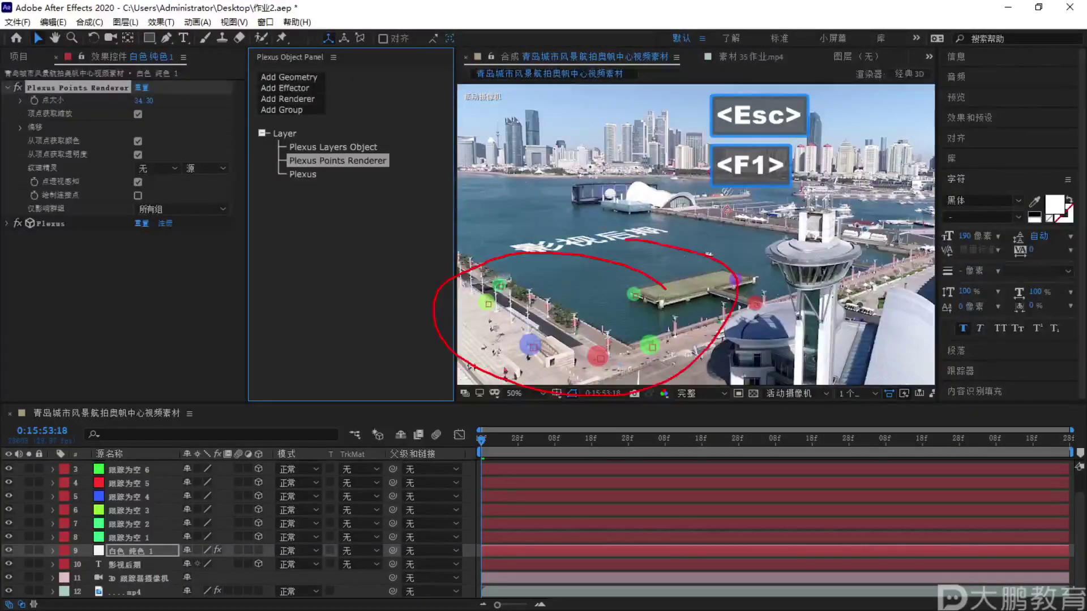
mouse_move(553, 306)
left_mouse_down()
mouse_move(309, 171)
mouse_move(196, 81)
mouse_move(323, 113)
left_mouse_up()
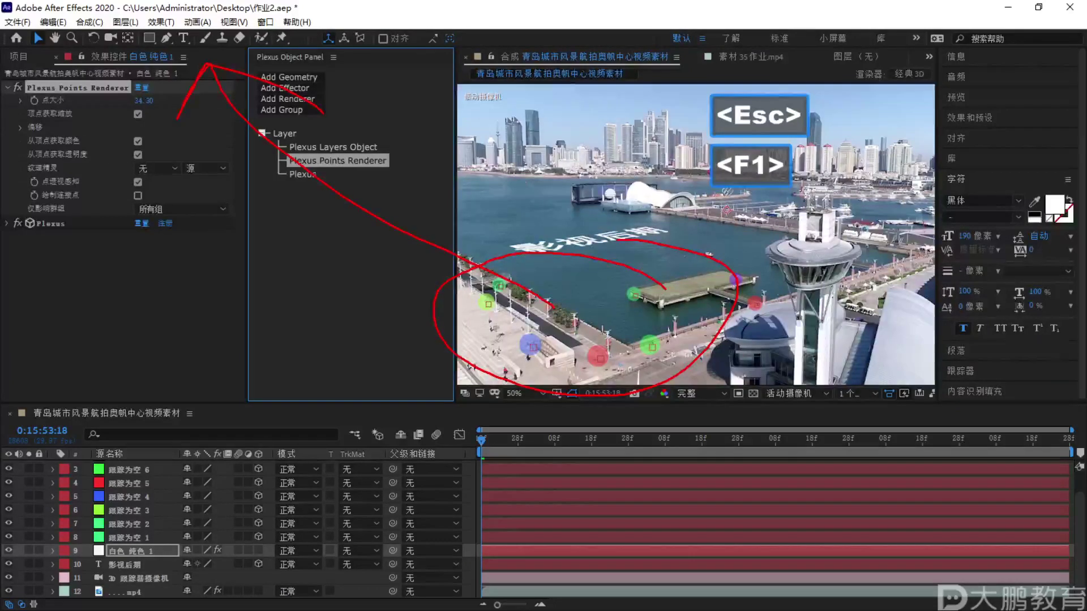
key("Escape")
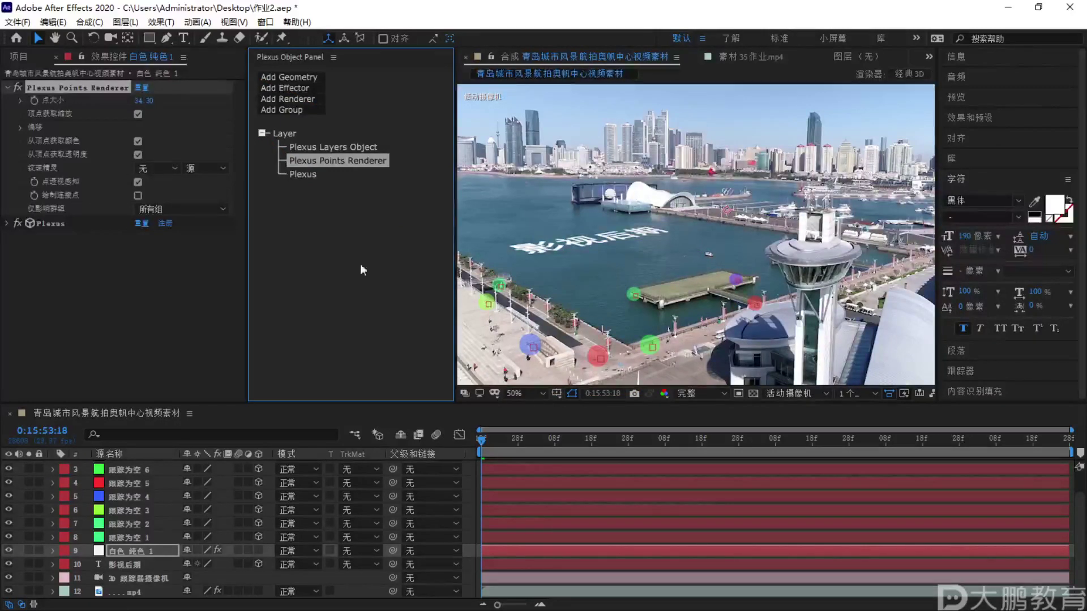
Examine the path of the connecting line from the water past the green platform and along the shore in 35作业.mp4
left_click(719, 56)
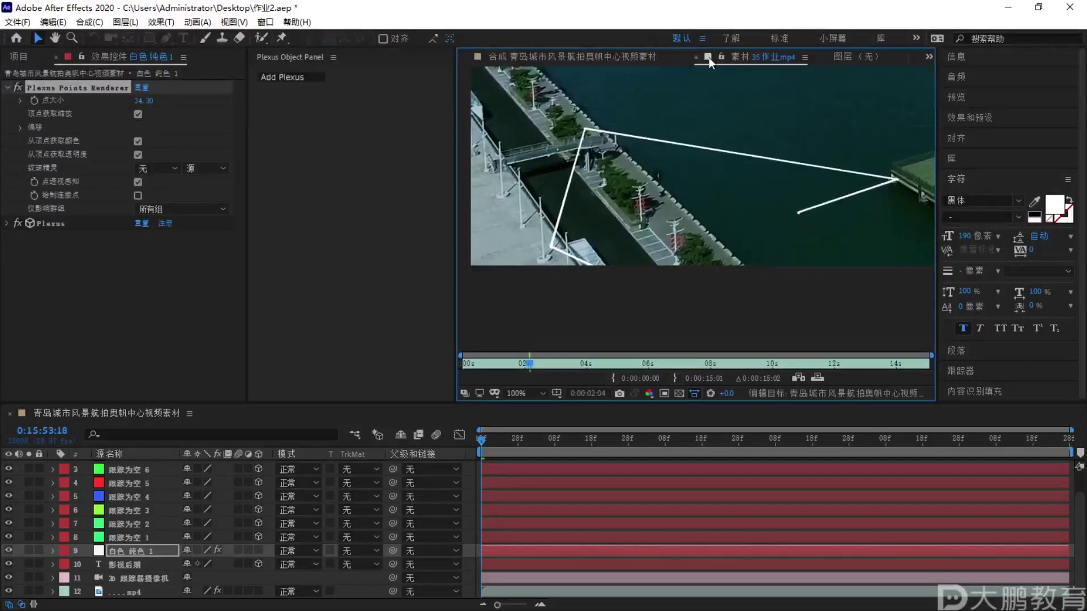
key("grave")
scroll(528, 368, "down", 2)
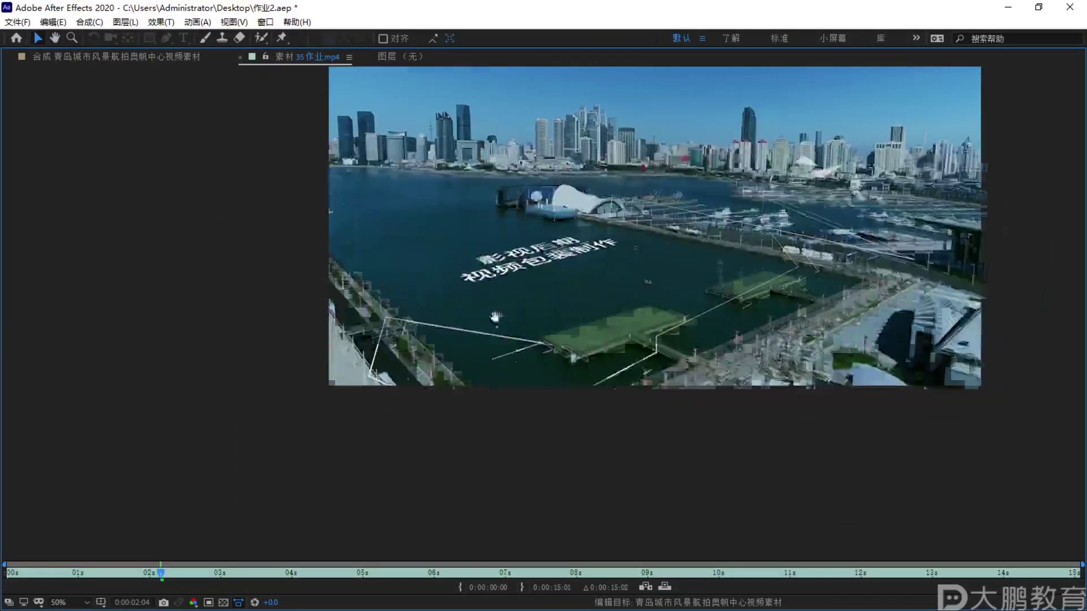
scroll(511, 344, "up", 2)
key("F1")
mouse_move(548, 373)
left_mouse_down()
mouse_move(651, 338)
mouse_move(323, 299)
mouse_move(300, 382)
mouse_move(411, 442)
mouse_move(473, 458)
mouse_move(741, 456)
left_mouse_up()
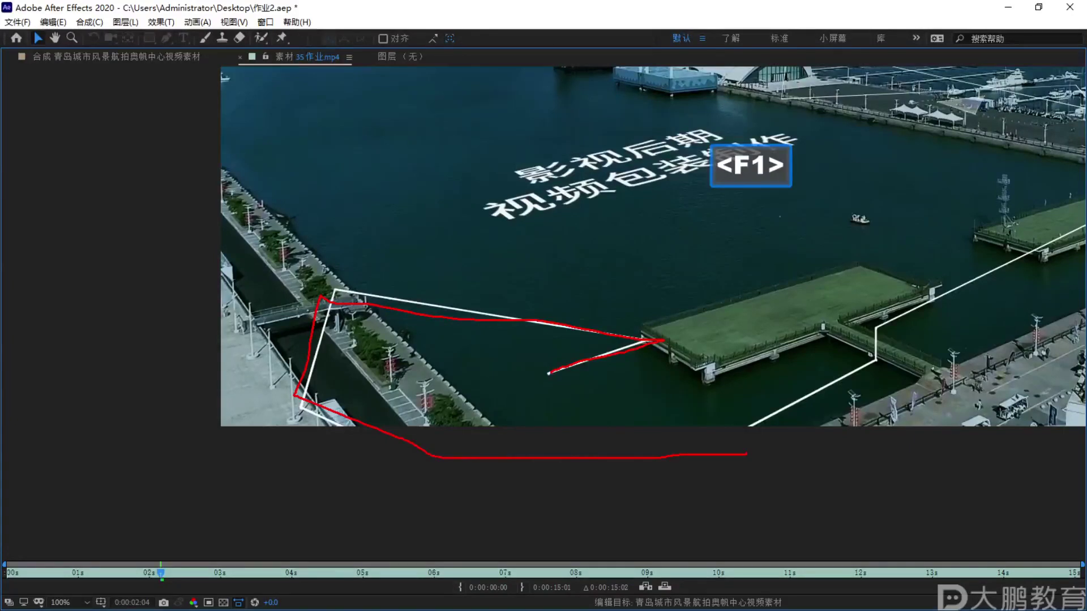
key("Escape")
scroll(593, 308, "down", 2)
key("F1")
mouse_move(486, 358)
left_mouse_down()
mouse_move(545, 343)
mouse_move(363, 308)
mouse_move(336, 378)
mouse_move(465, 462)
mouse_move(759, 340)
left_mouse_up()
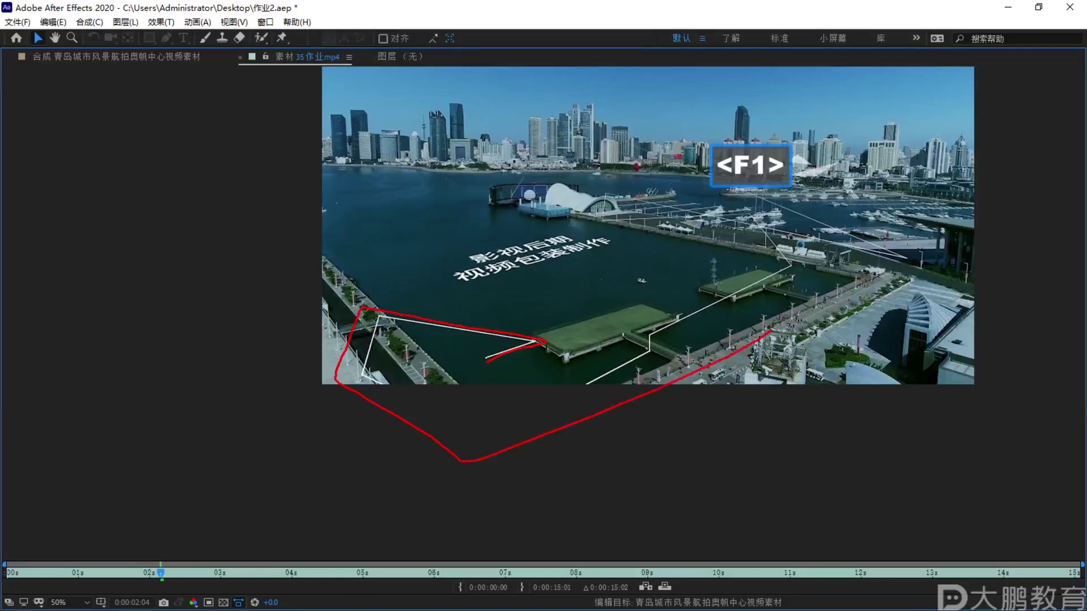
key("Escape")
double_click(256, 59)
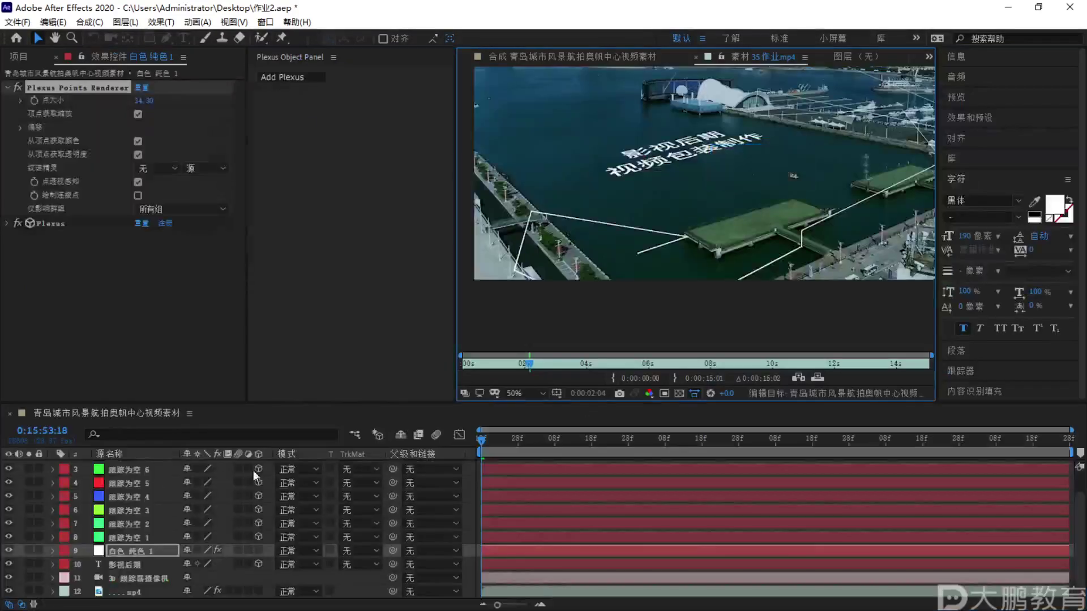
Review the available Plexus renderer types for the 白色 纯色 1 layer, particularly Lines and Beams
left_click(135, 576)
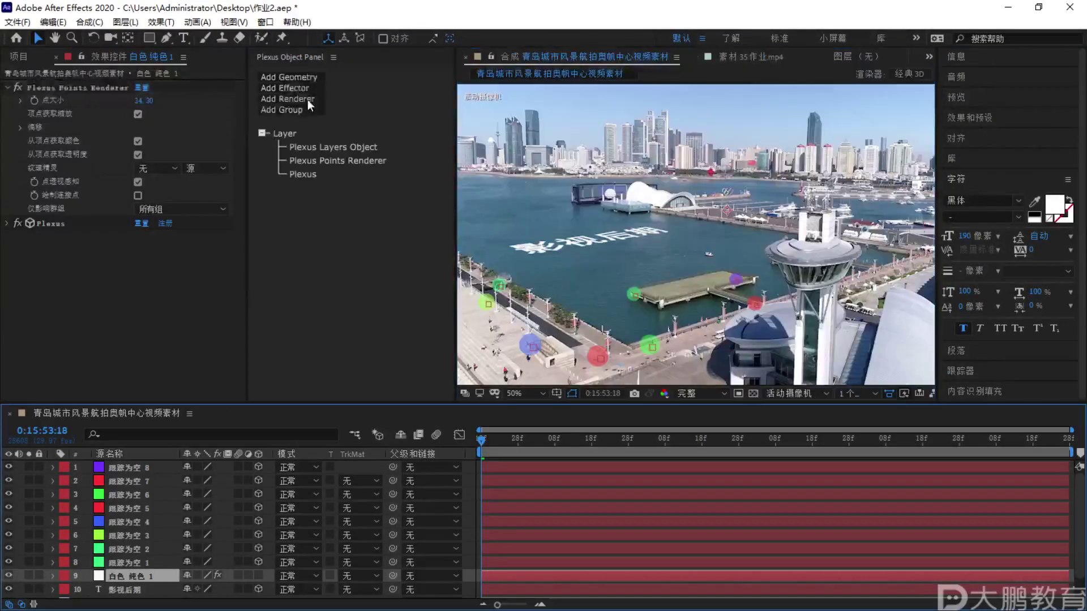
left_click(308, 100)
key("F2")
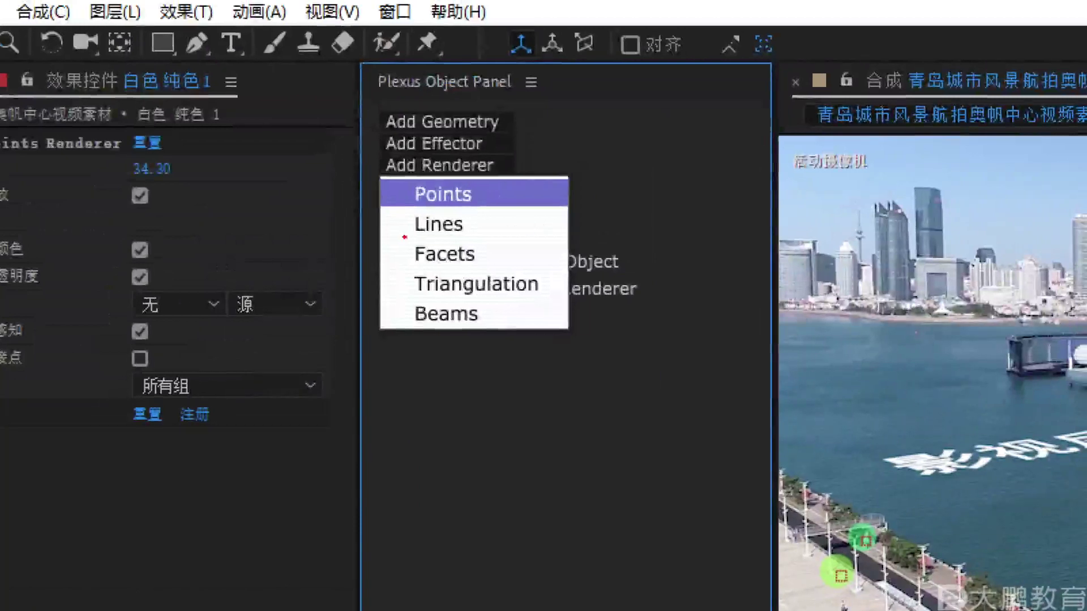
left_click_drag(359, 180, 453, 171)
left_click_drag(415, 329, 618, 329)
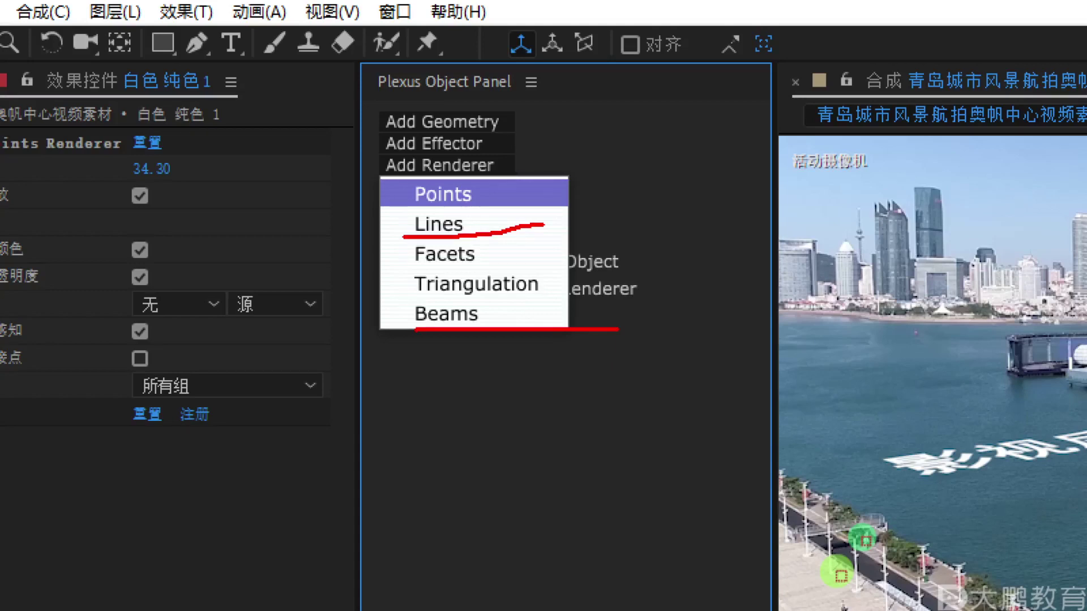
left_click_drag(512, 231, 718, 317)
left_click_drag(508, 368, 770, 310)
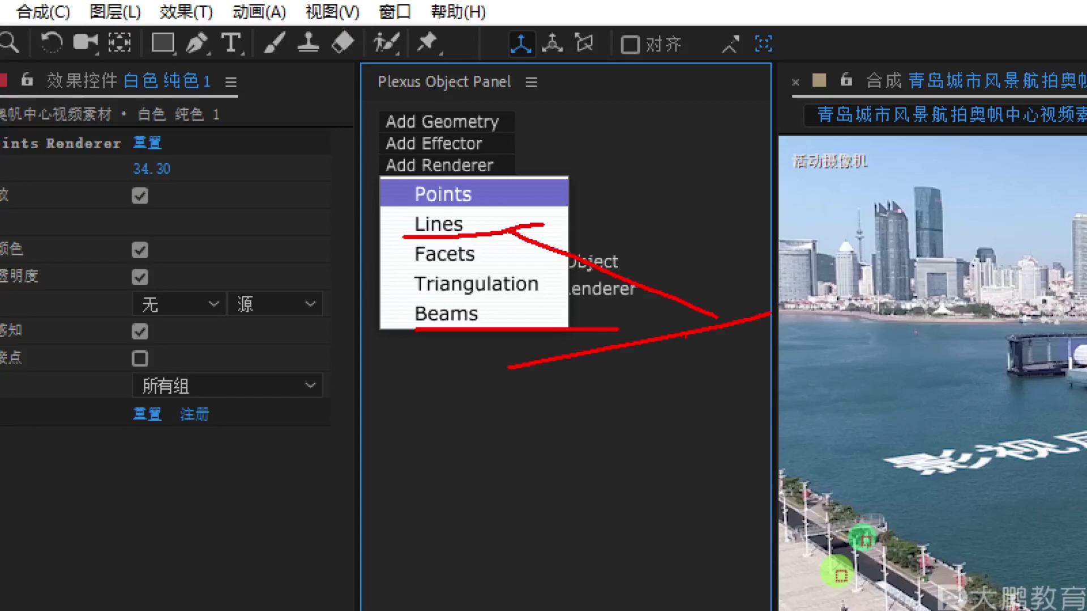
key("Escape")
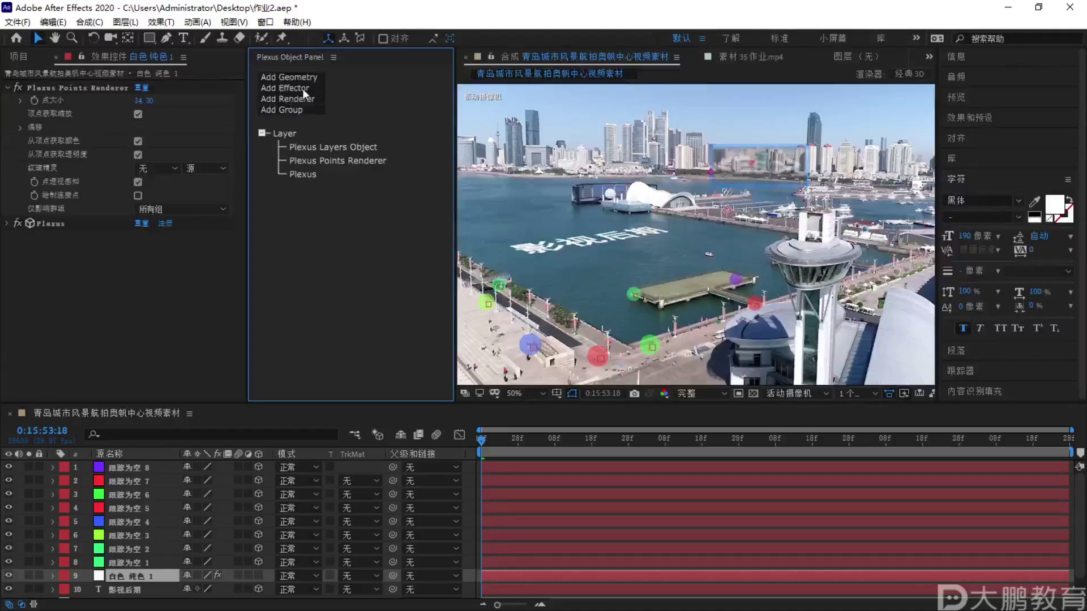
left_click(304, 89)
left_click(296, 93)
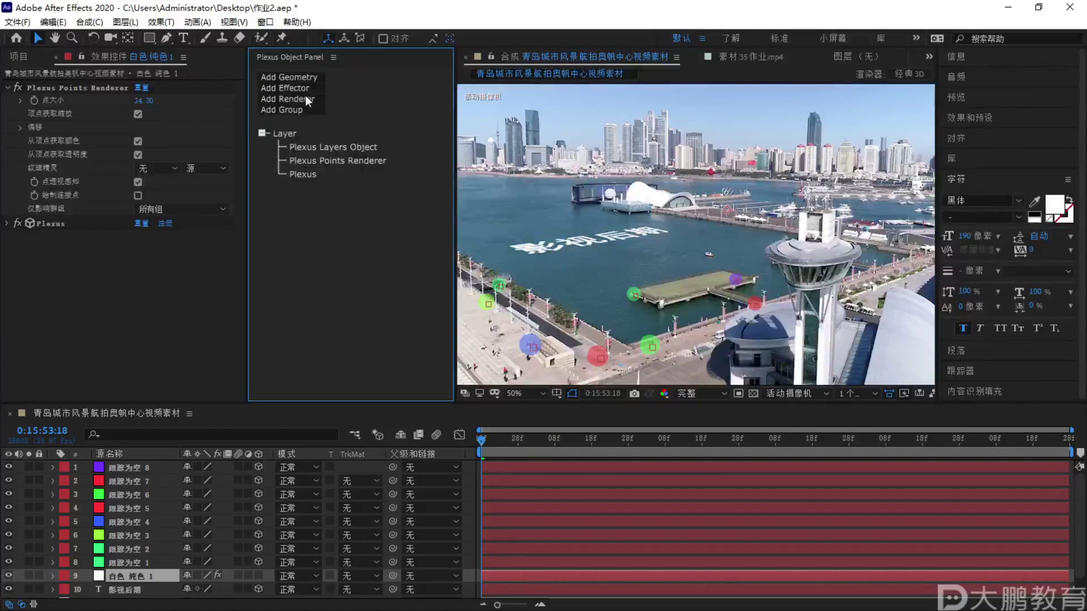
Try a Plexus Lines Renderer on the 白色 纯色 1 layer with a maximum distance of 1928
left_click(306, 99)
left_click(306, 126)
left_click(329, 175)
left_click_drag(141, 111, 430, 114)
key("period")
key("period")
key("period")
key("comma")
left_click_drag(651, 253, 651, 224)
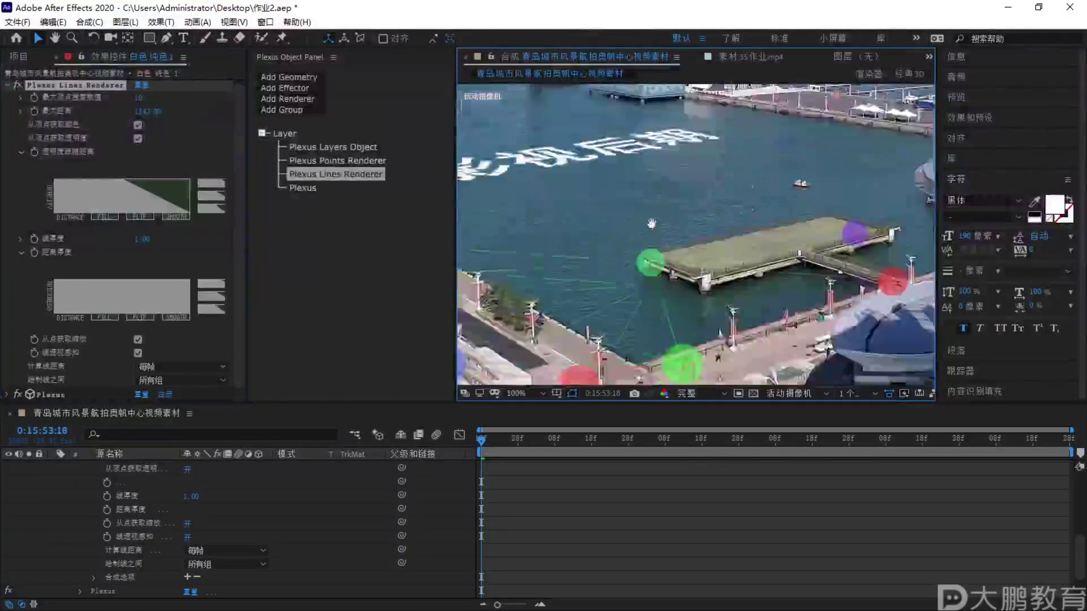
left_click_drag(145, 111, 567, 131)
key("comma")
Compare the lines drawn between the nulls in the composition with the connecting line in 35作业.mp4
key("F1")
mouse_move(492, 239)
left_mouse_down()
mouse_move(549, 291)
mouse_move(518, 313)
left_mouse_up()
key("Escape")
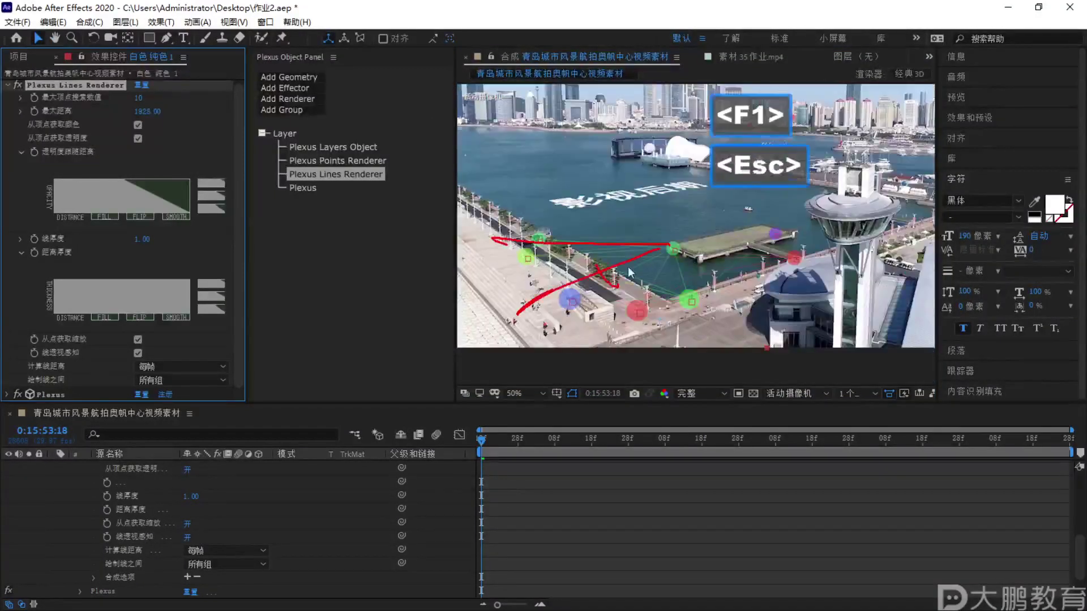
key("F1")
mouse_move(663, 251)
left_mouse_down()
mouse_move(527, 242)
mouse_move(577, 312)
mouse_move(648, 253)
mouse_move(560, 261)
mouse_move(532, 249)
mouse_move(634, 244)
left_mouse_up()
key("Escape")
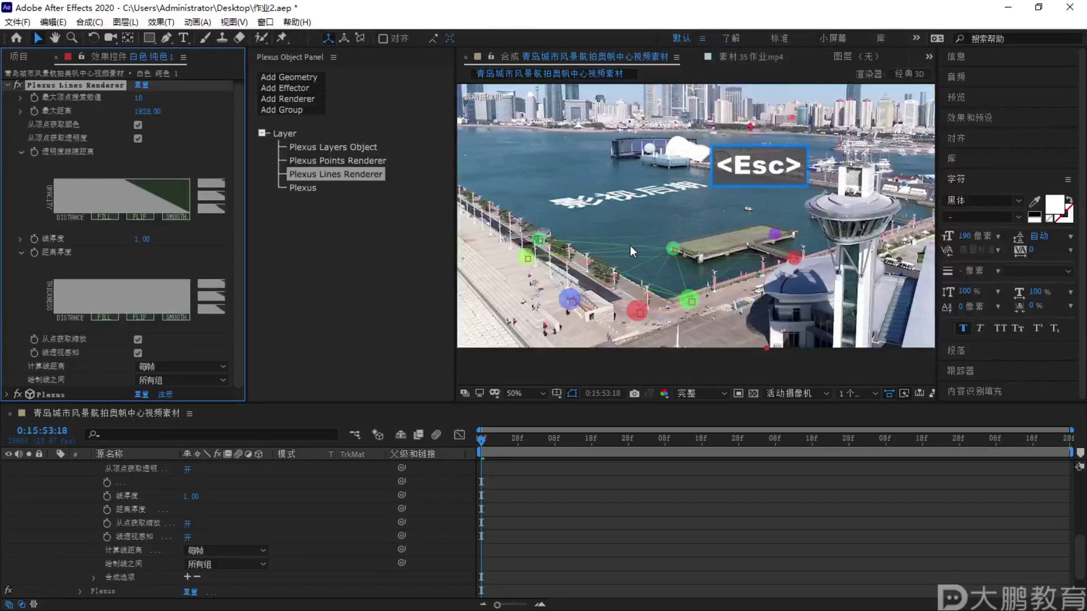
left_click(739, 56)
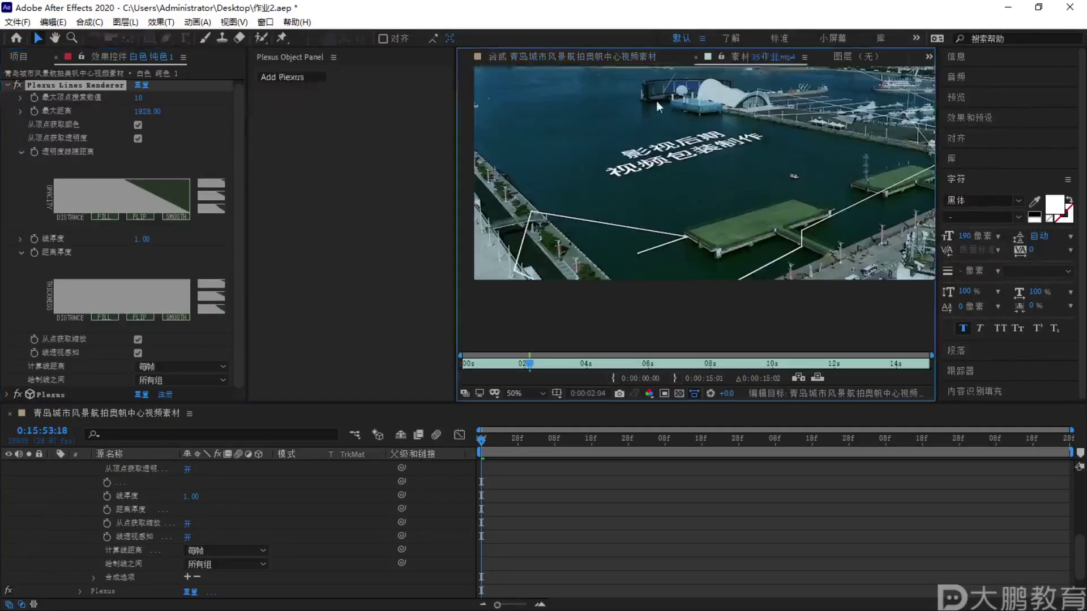
left_click(498, 56)
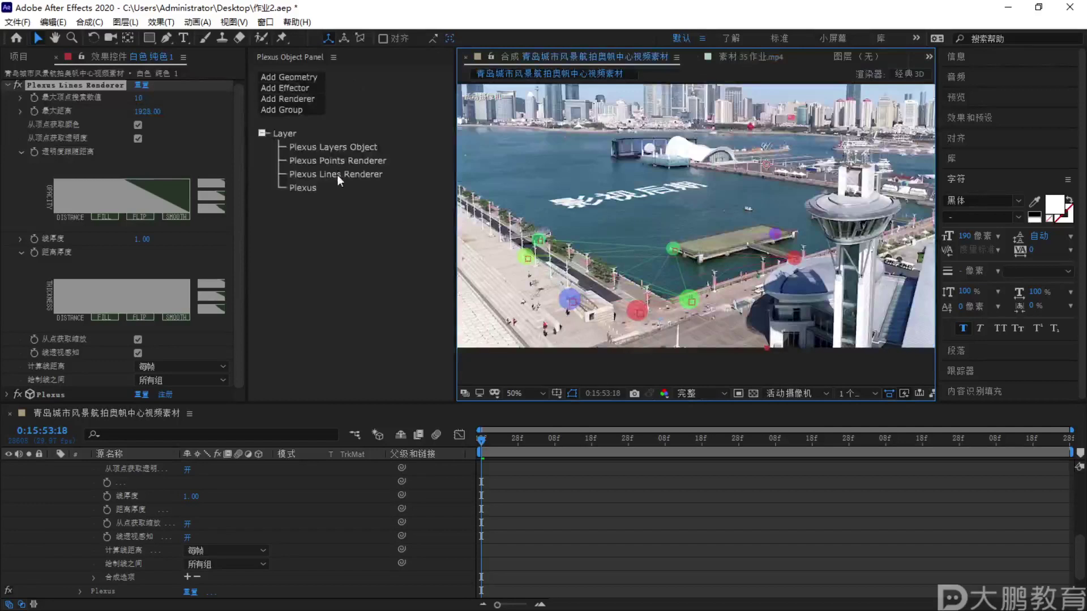
Replace the Plexus Lines Renderer on the 白色 纯色 1 layer with a Beams renderer and inspect the beams around the green platform
key("Delete")
left_click(308, 98)
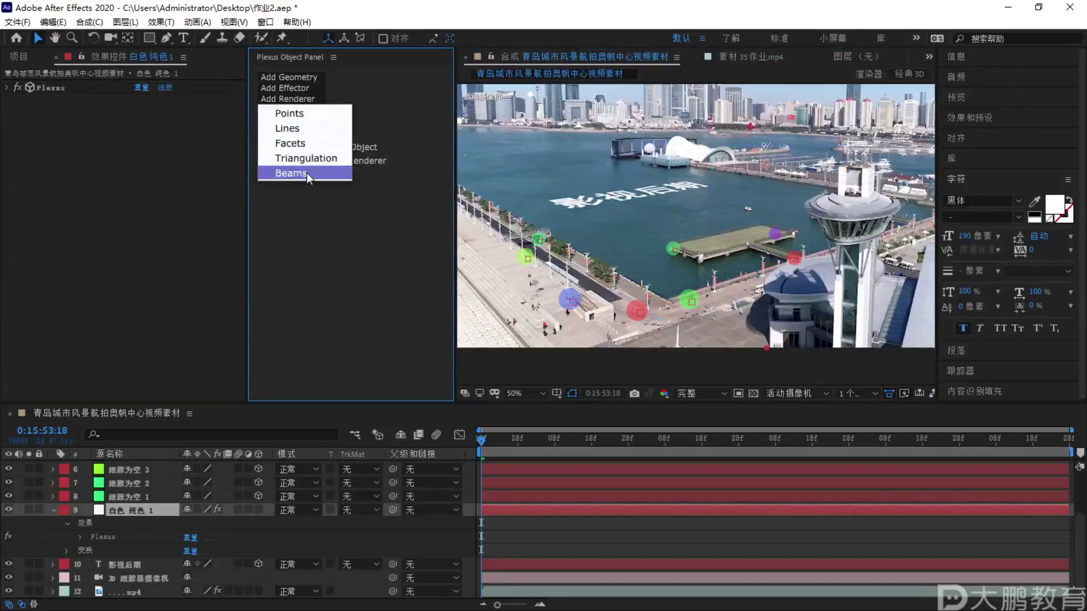
left_click(307, 172)
key("F1")
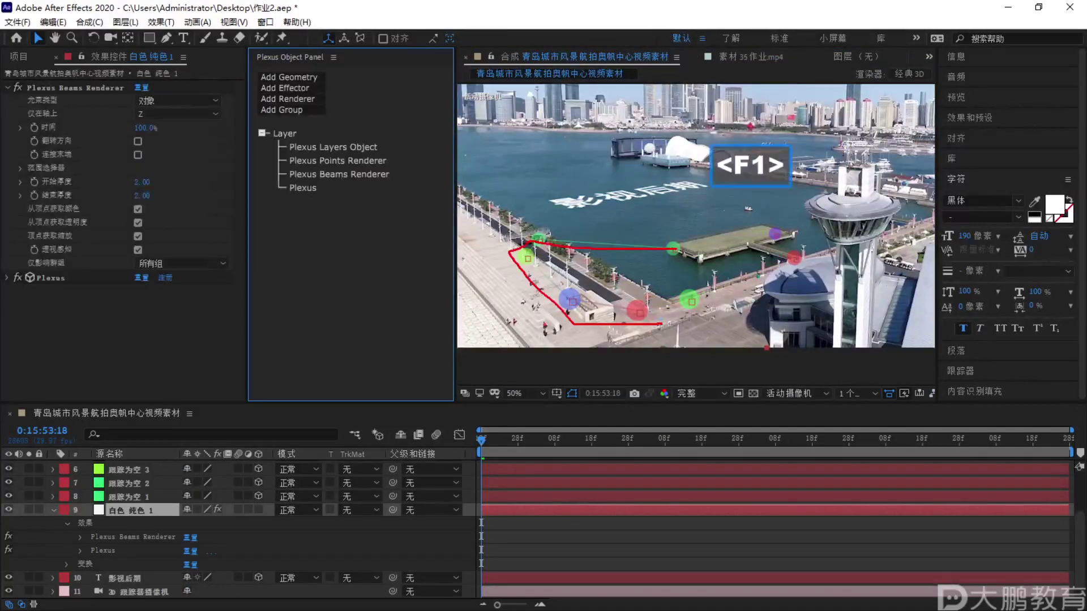
key("Escape")
scroll(776, 269, "up", 2)
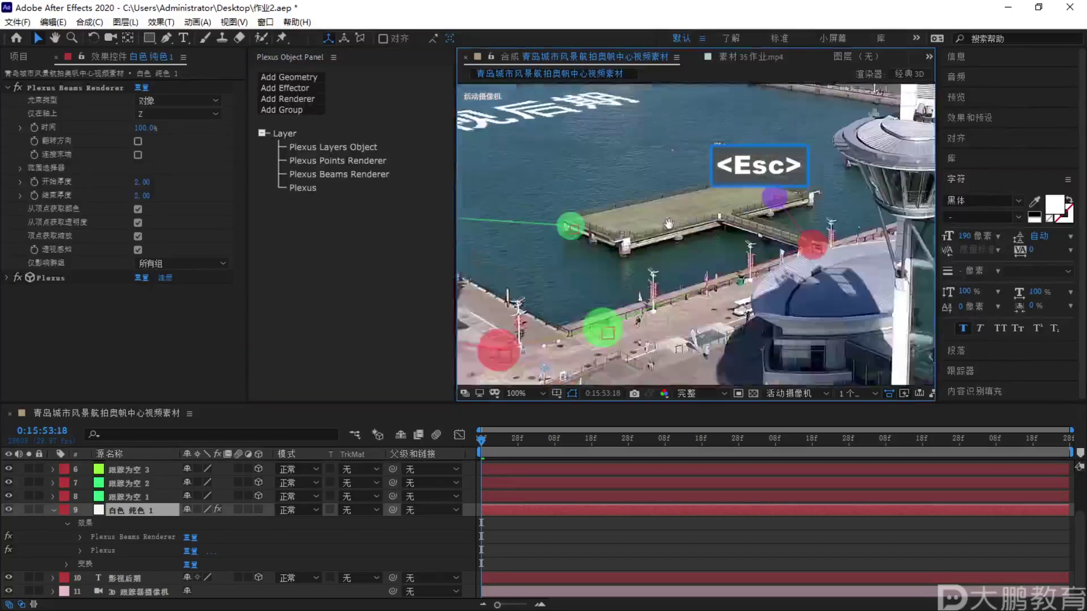
scroll(746, 246, "up", 1)
scroll(779, 253, "down", 3)
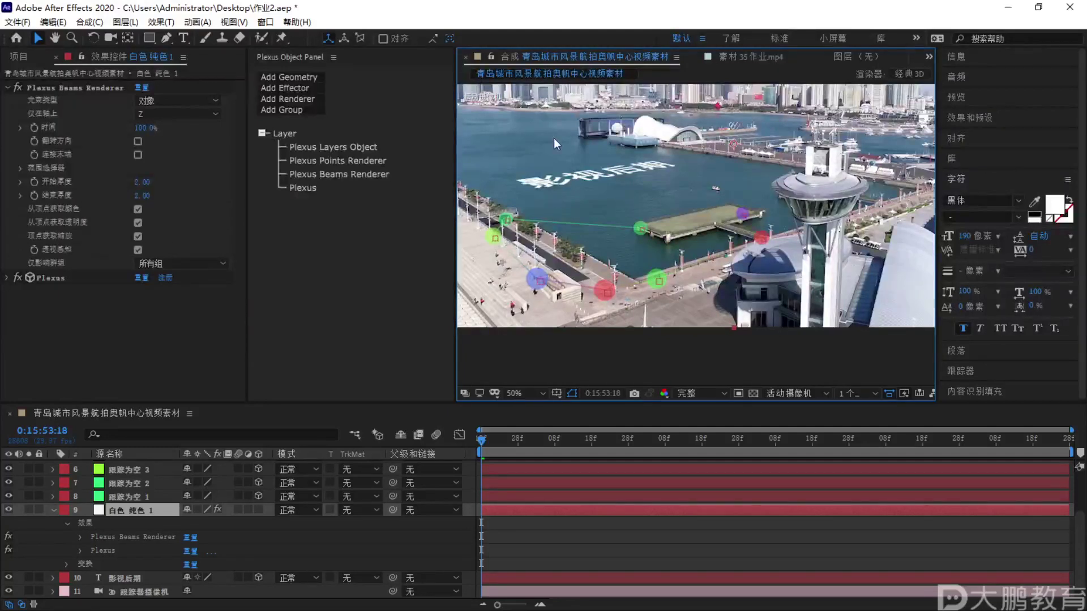
Turn off taking the color from the vertices in the Plexus Beams Renderer, leaving its beam color white
left_click(334, 174)
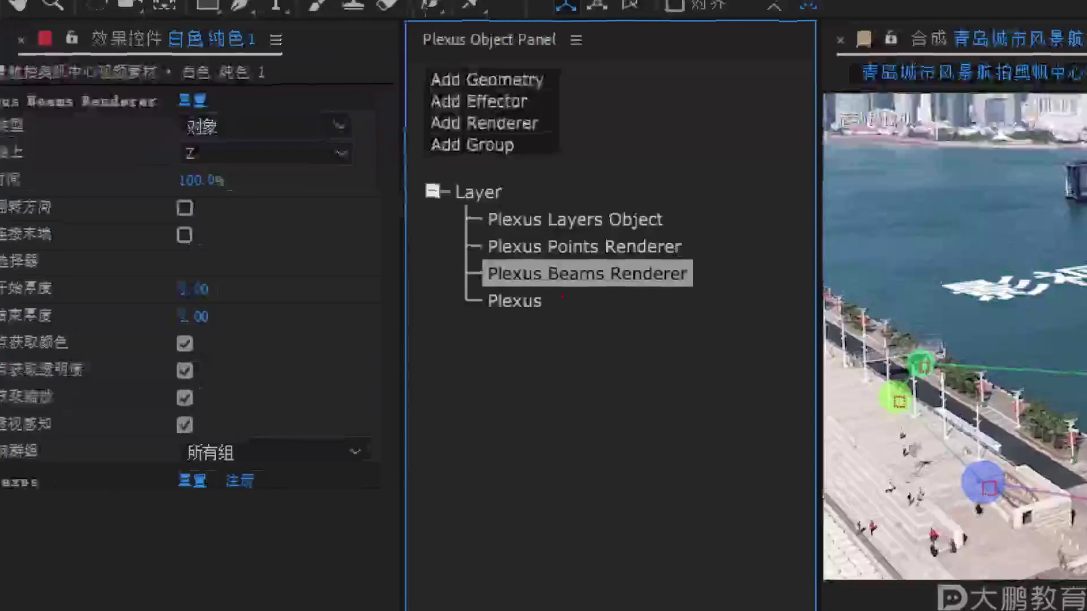
key("Escape")
key("F2")
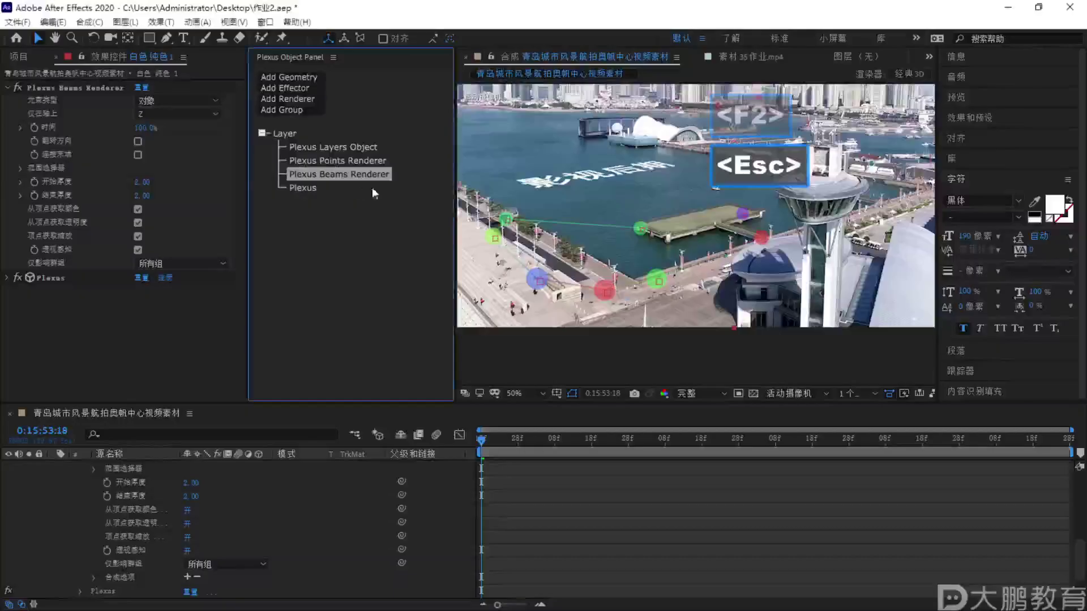
key("F2")
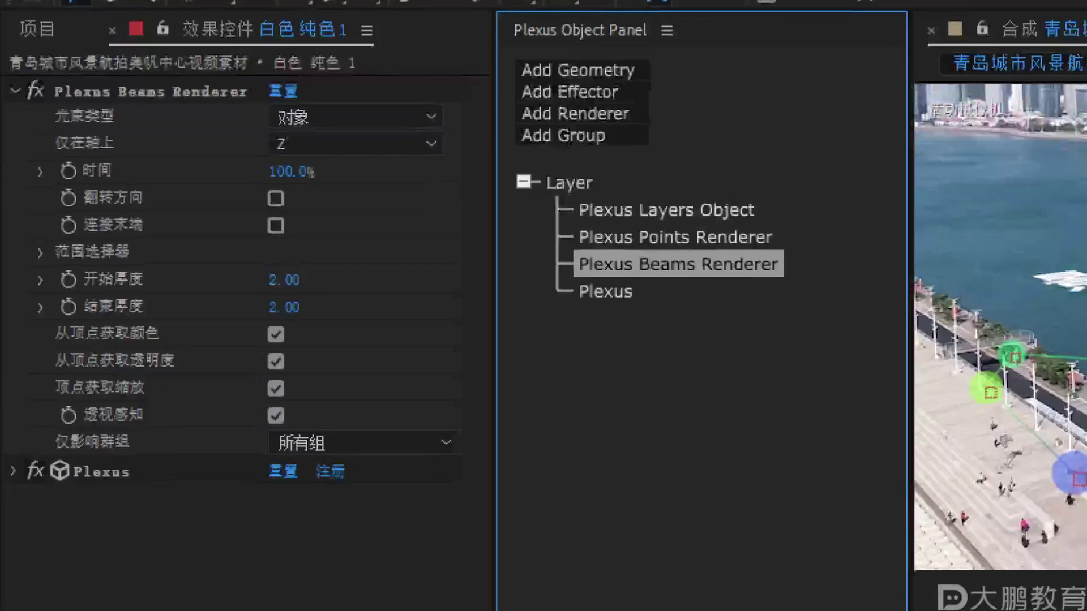
mouse_move(80, 338)
left_mouse_down()
mouse_move(85, 312)
mouse_move(314, 317)
mouse_move(585, 187)
mouse_move(700, 155)
mouse_move(702, 178)
left_mouse_up()
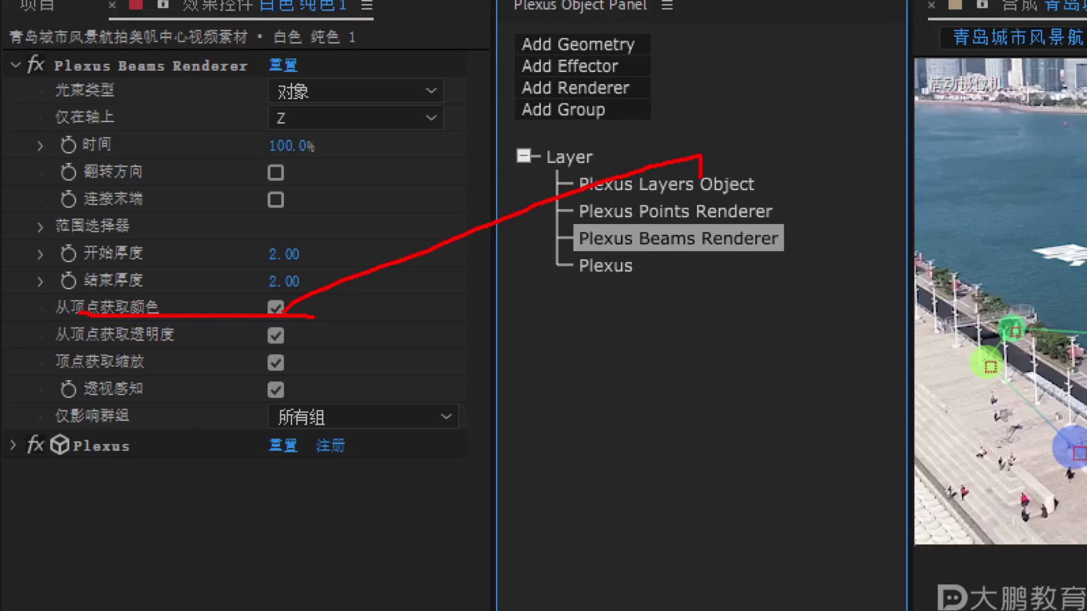
key("Escape")
left_click(68, 486)
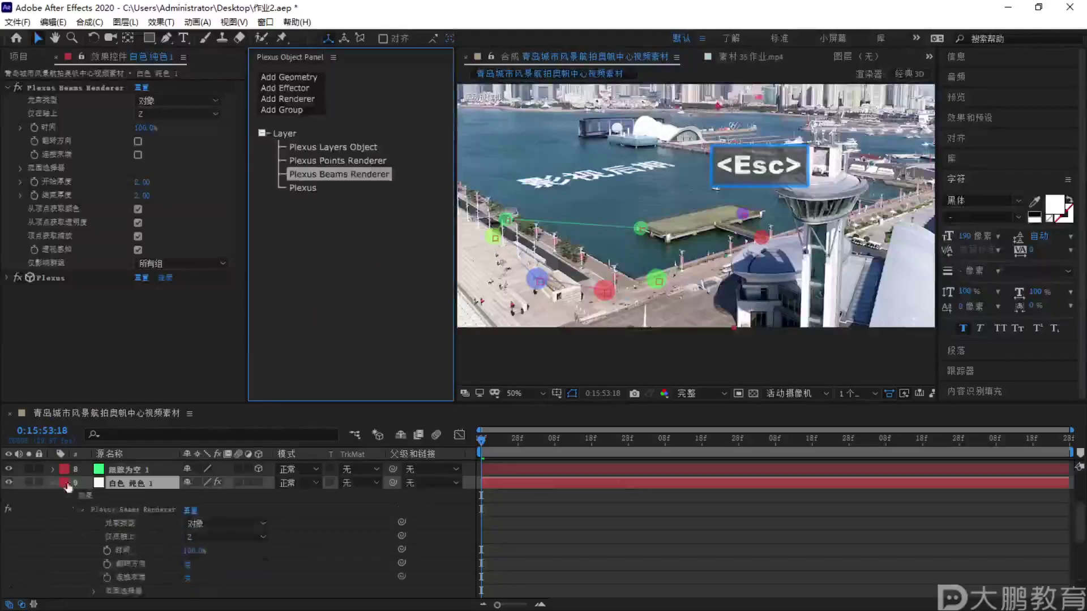
left_click(53, 483)
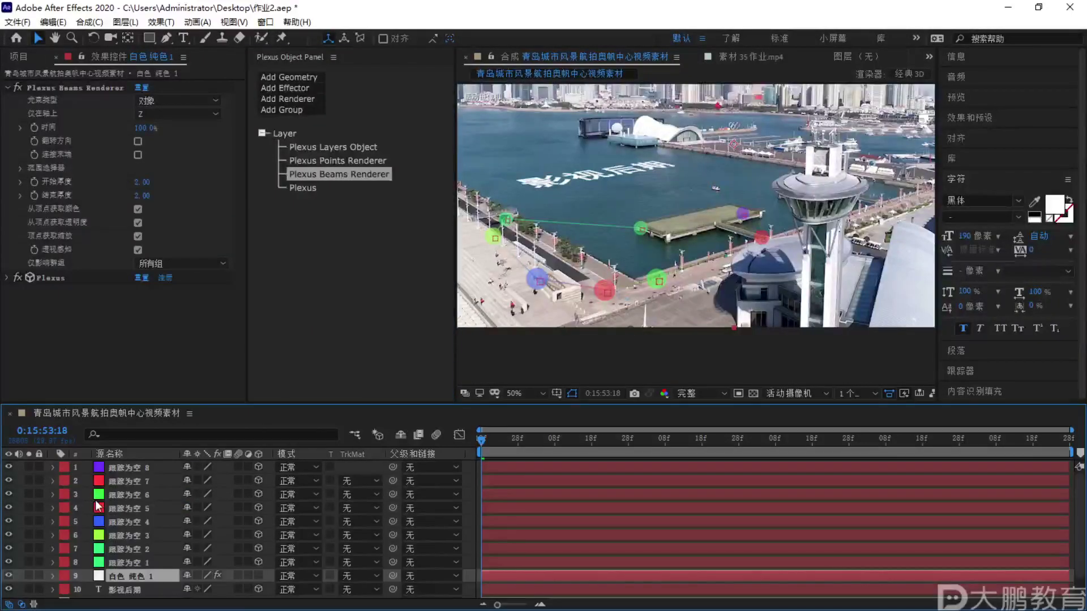
left_click(320, 174)
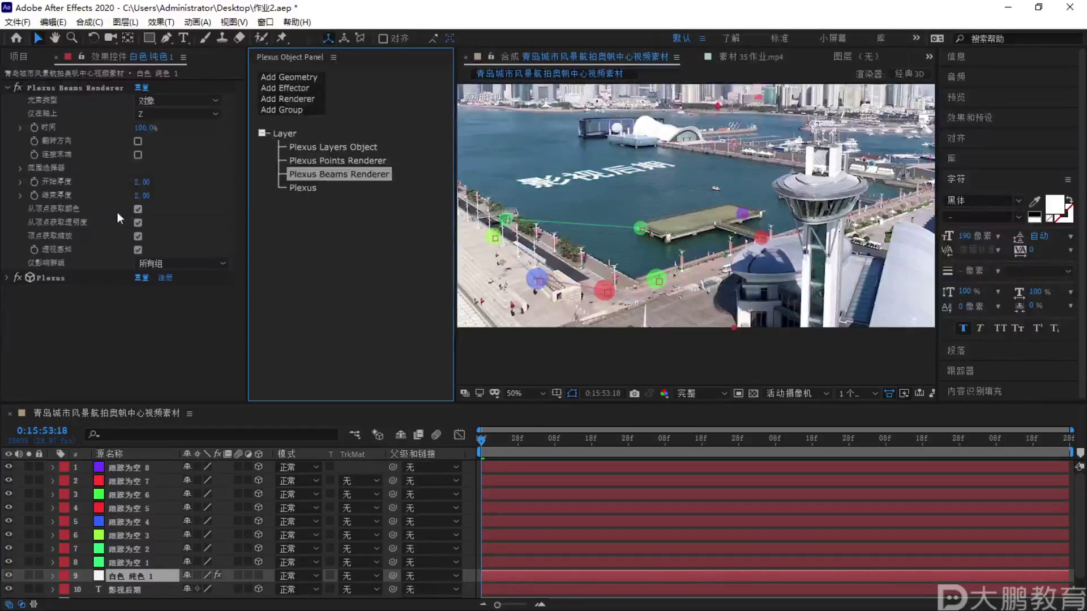
left_click(137, 210)
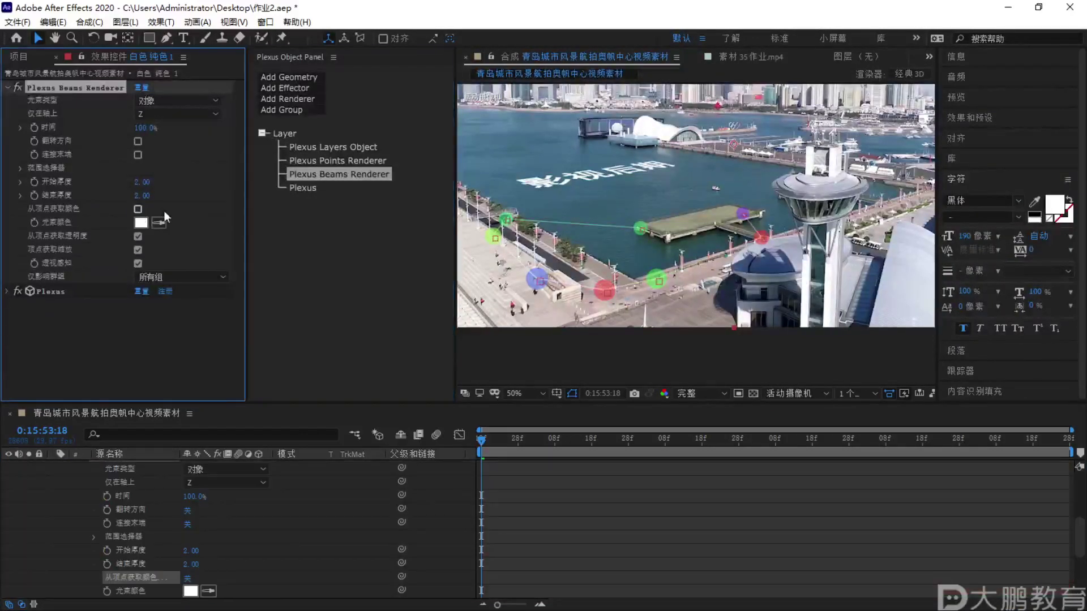
Turn off taking the color from the vertices in the Plexus Points Renderer, leaving its point color white
left_click(358, 161)
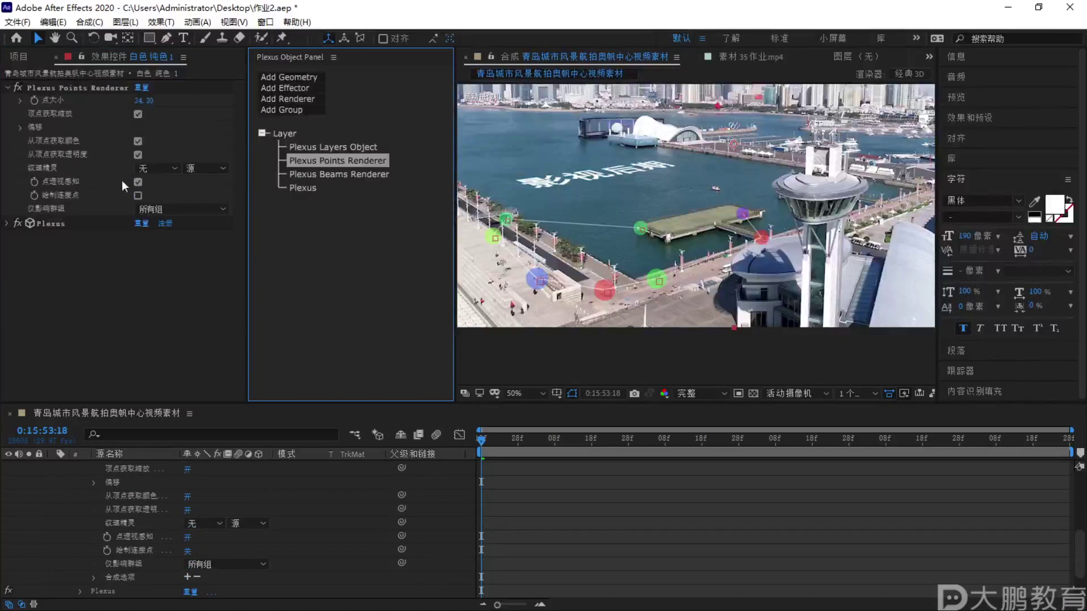
left_click(138, 144)
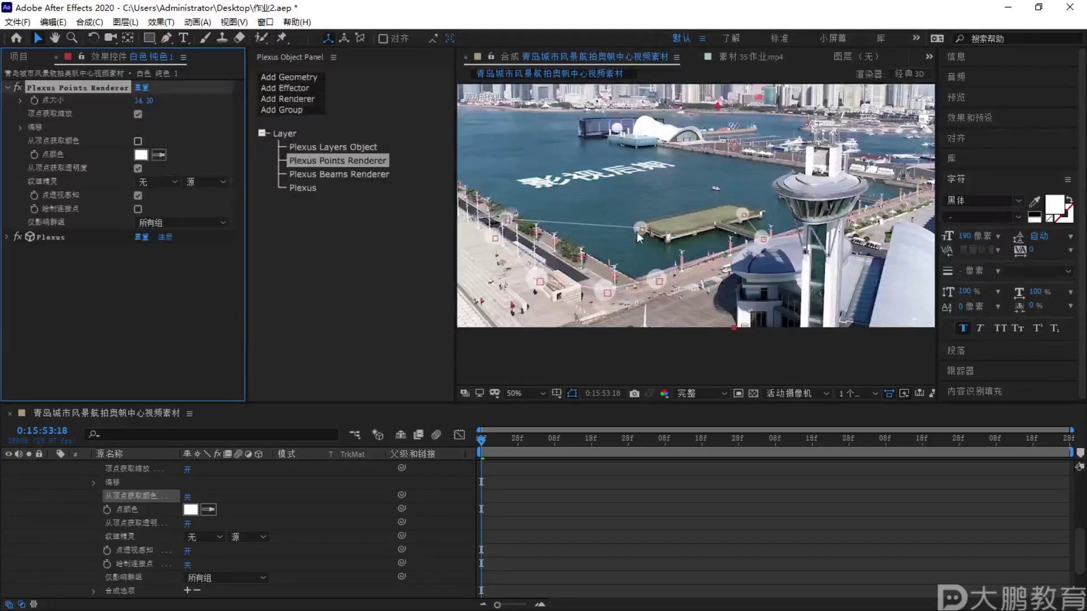
key("F1")
mouse_move(646, 229)
left_mouse_down()
mouse_move(498, 222)
mouse_move(538, 297)
mouse_move(719, 274)
left_mouse_up()
key("Escape")
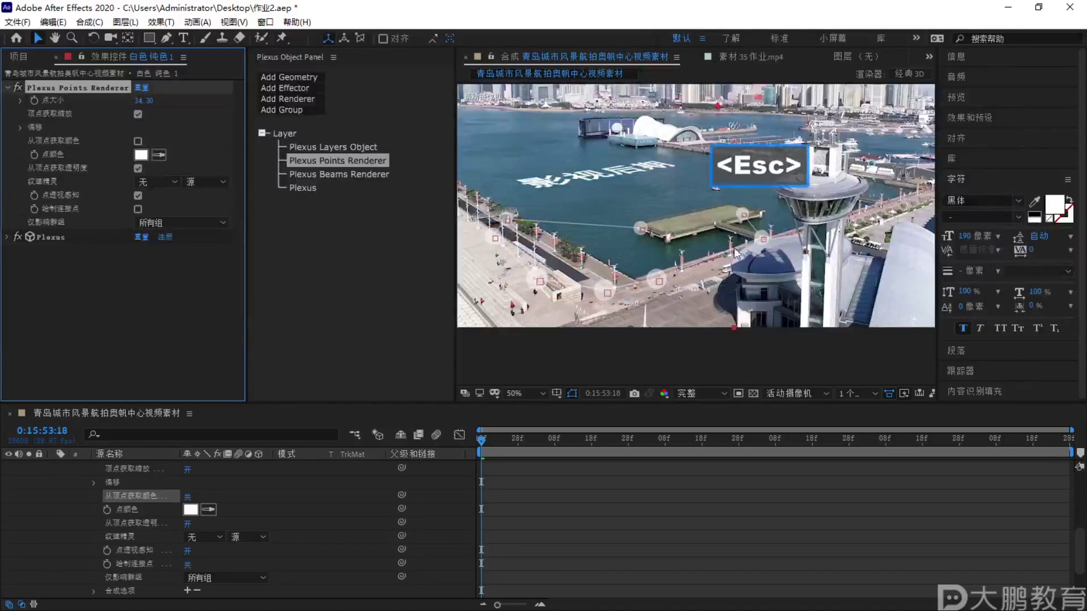
Reduce the point size of the Plexus Points Renderer to 4, using the line ends in 35作业.mp4 as reference
left_click_drag(152, 102, 6, 151)
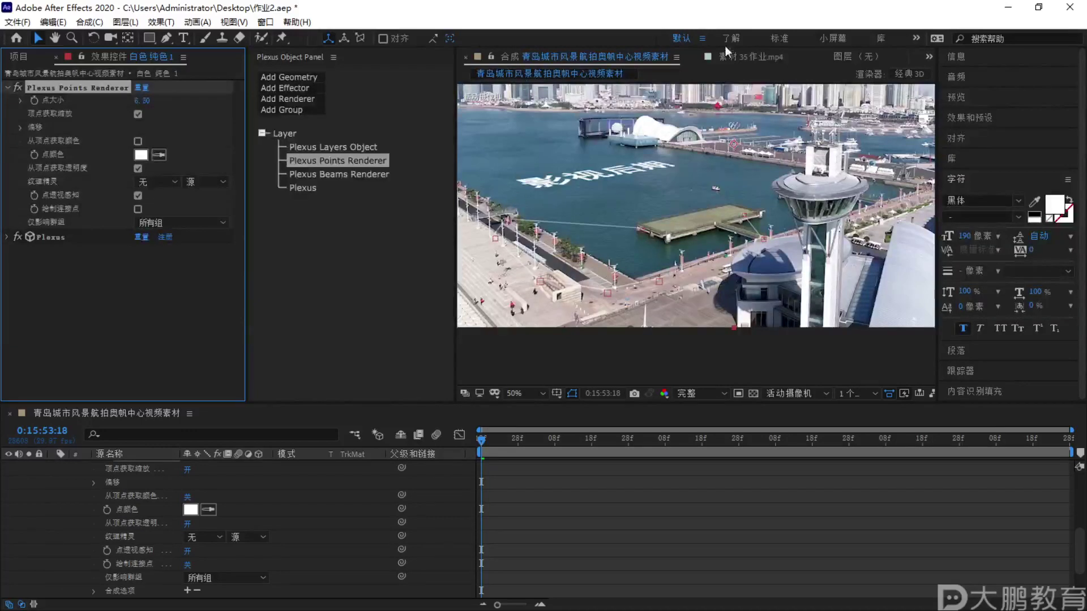
left_click(730, 56)
scroll(606, 254, "up", 4)
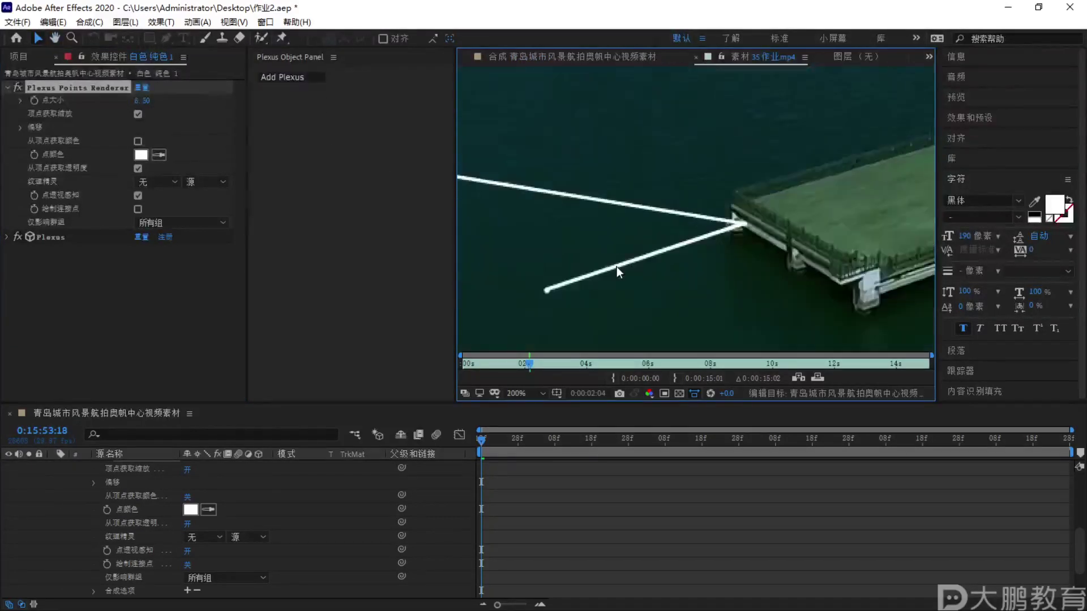
scroll(677, 273, "down", 5)
left_click(610, 60)
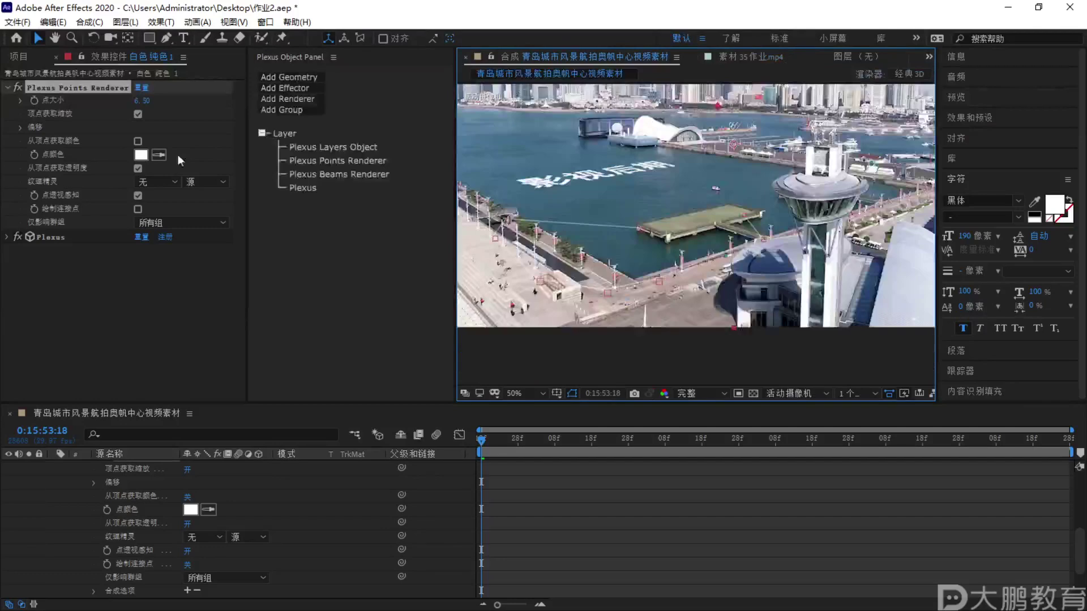
mouse_move(141, 101)
left_mouse_down()
mouse_move(162, 101)
mouse_move(130, 108)
left_mouse_up()
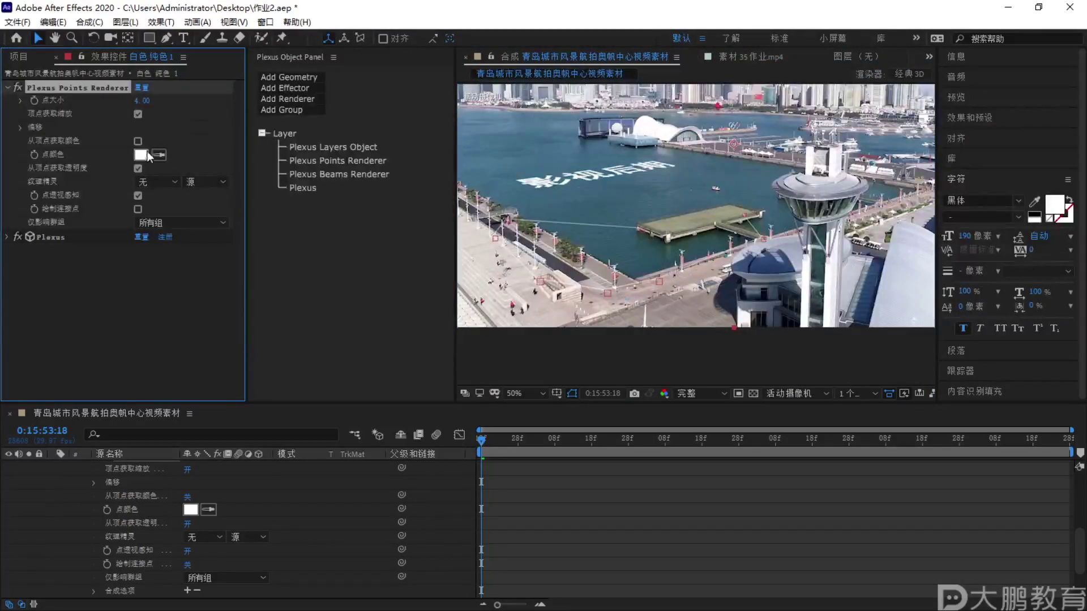
Set both the start thickness and the end thickness of the Plexus Beams Renderer to 3
left_click(338, 174)
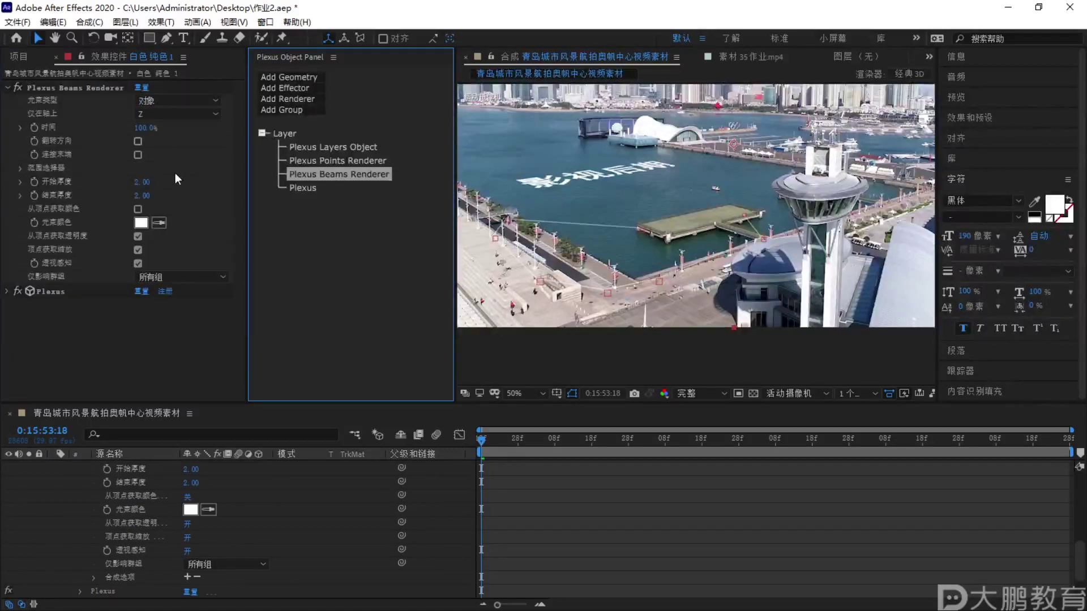
left_click(146, 181)
type("6")
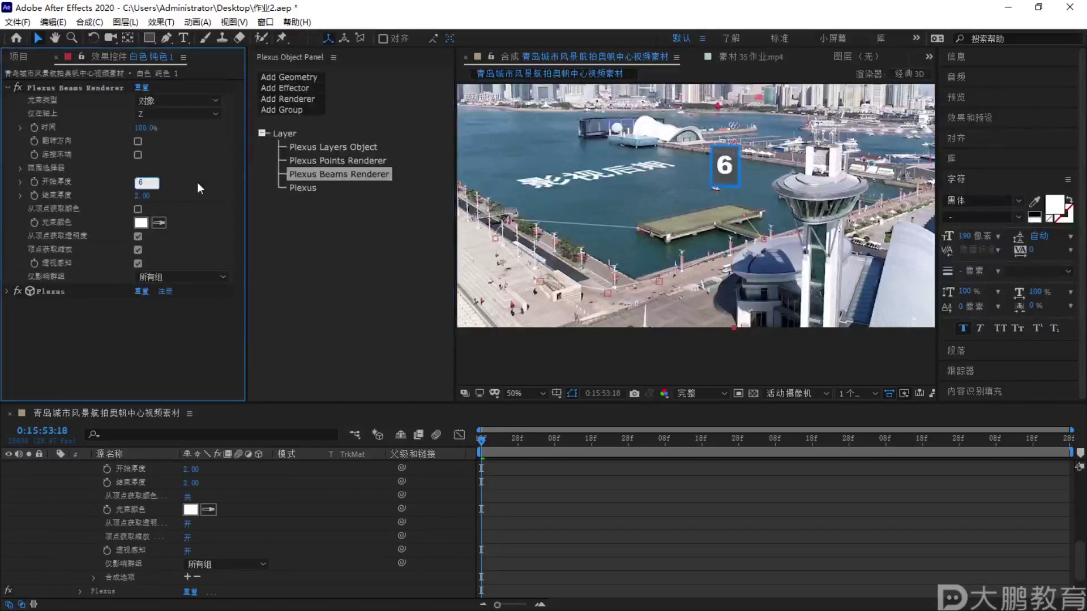
key("BackSpace")
type("3")
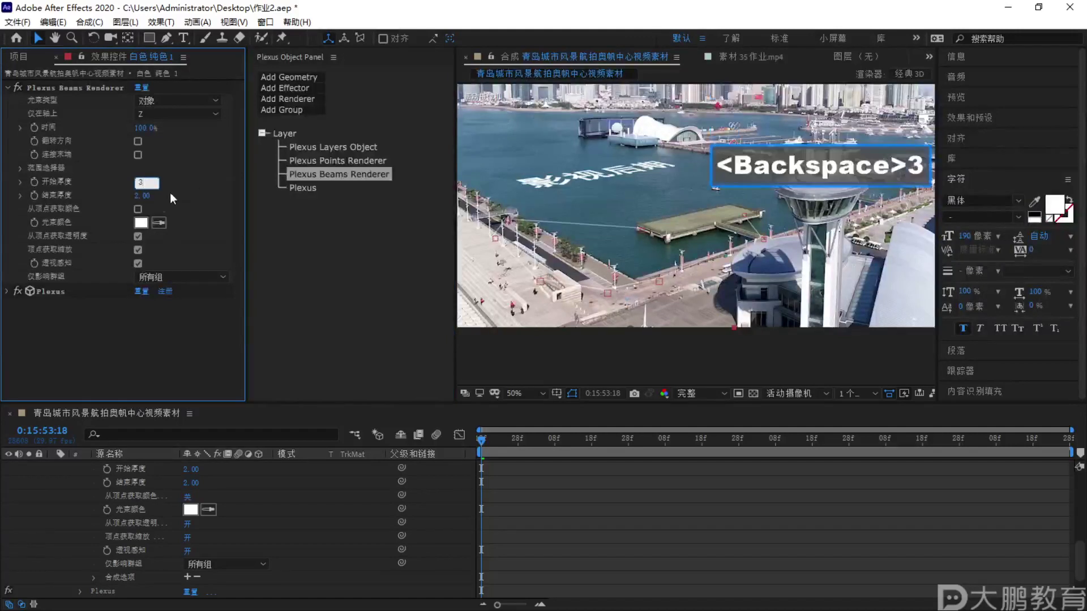
left_click(141, 195)
type("3")
key("Return")
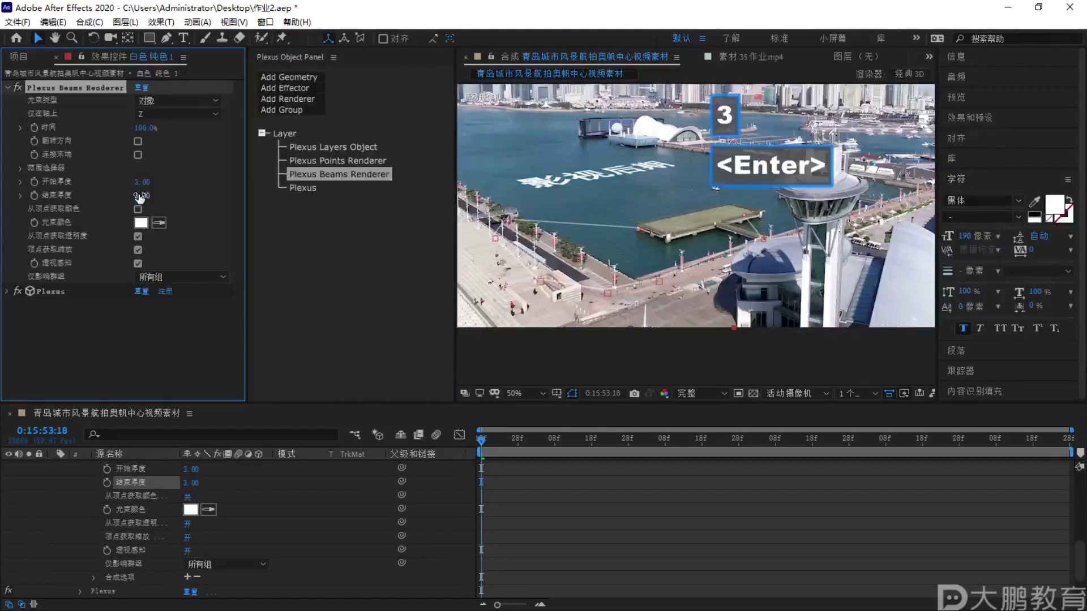
Check the line thickness in 35作业.mp4, collapse the 白色 纯色 1 layer's properties and preview the tracked beams in the composition
left_click(715, 56)
scroll(101, 519, "up", 1)
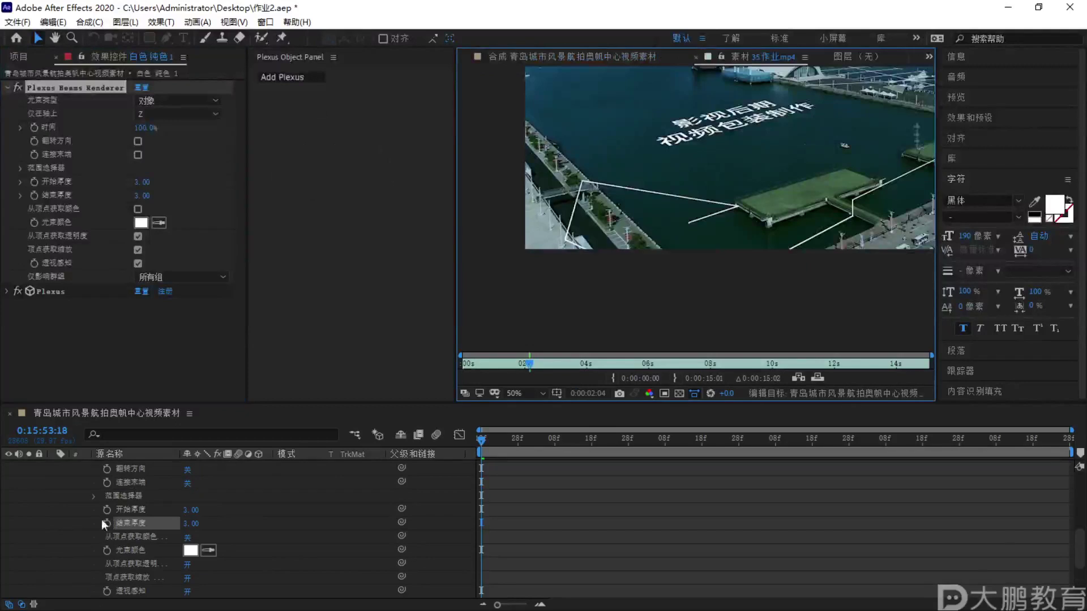
key("u")
left_click(49, 548)
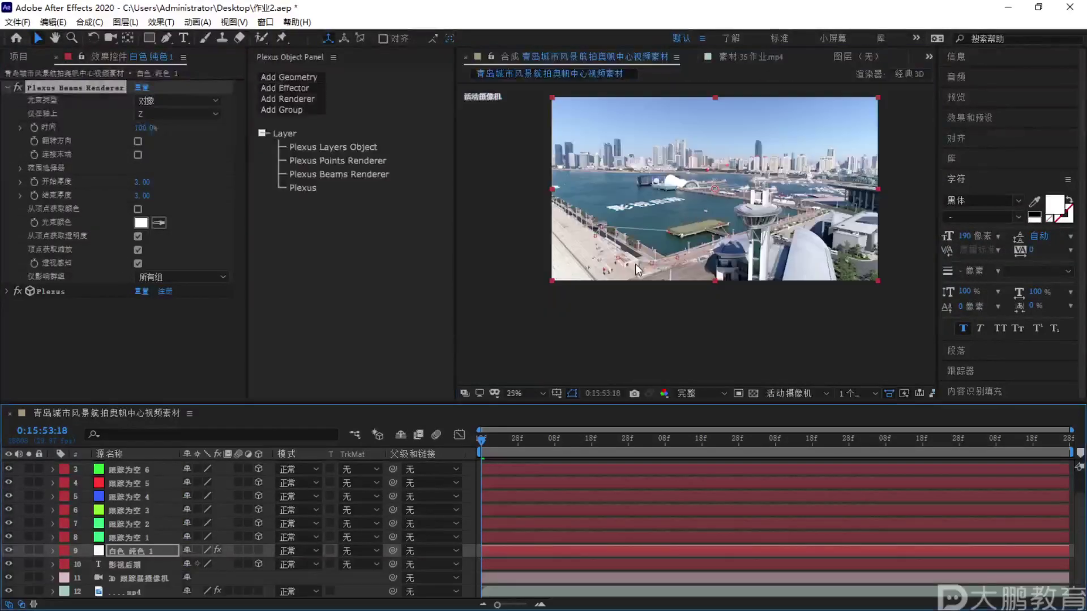
scroll(636, 263, "up", 2)
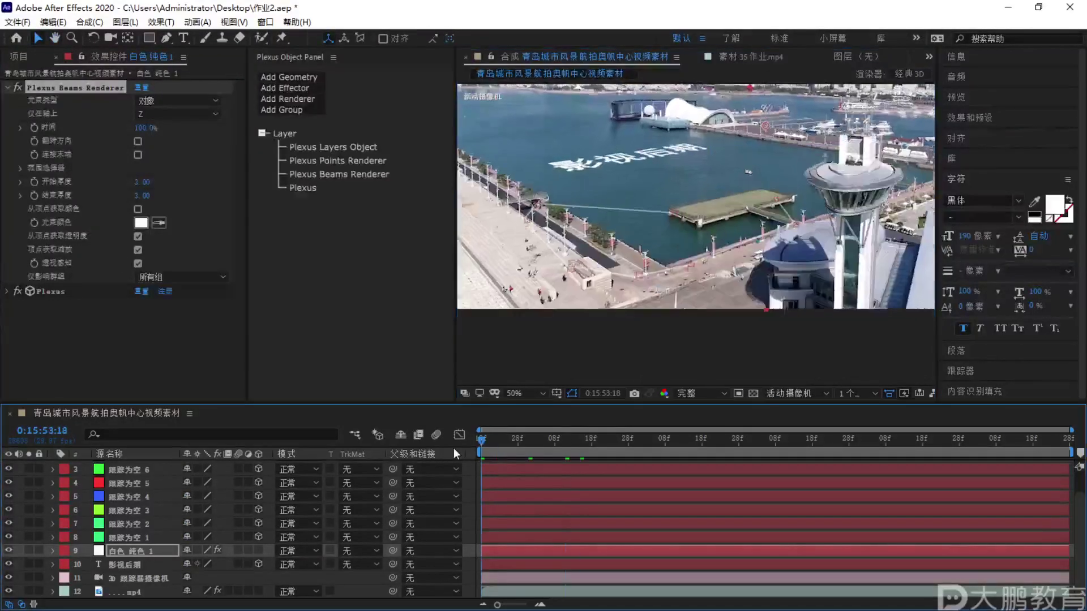
key("space")
key("space")
key("F1")
mouse_move(526, 218)
left_mouse_down()
mouse_move(546, 299)
mouse_move(625, 295)
mouse_move(988, 219)
mouse_move(798, 180)
mouse_move(742, 186)
left_mouse_up()
key("Escape")
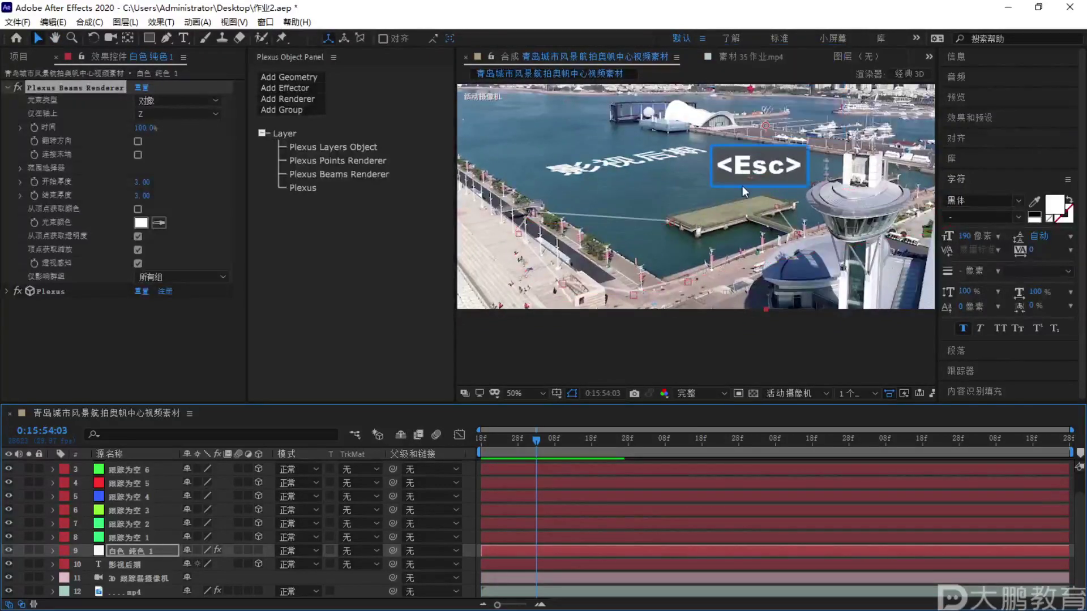
key("space")
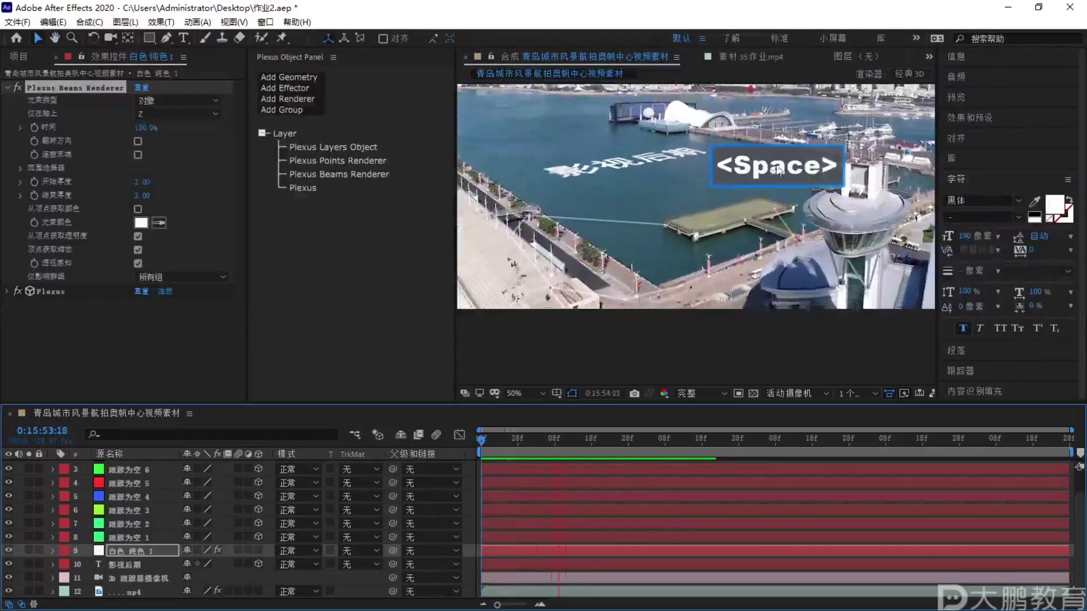
Play and scrub the enlarged 35作业.mp4 footage to examine how the connecting line is animated
left_click(748, 57)
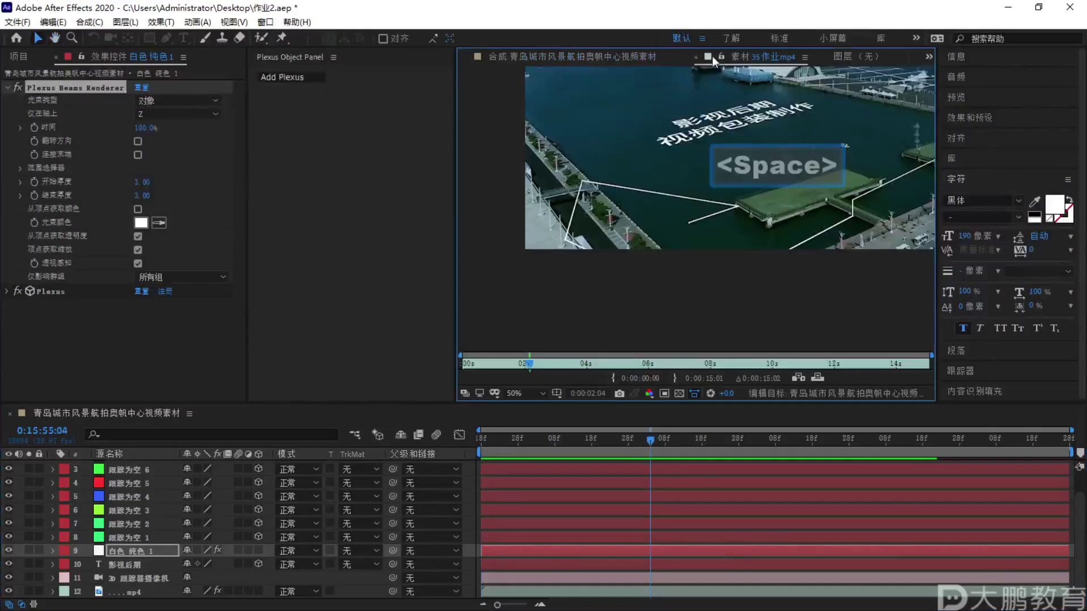
key("grave")
scroll(557, 317, "up", 2)
key("space")
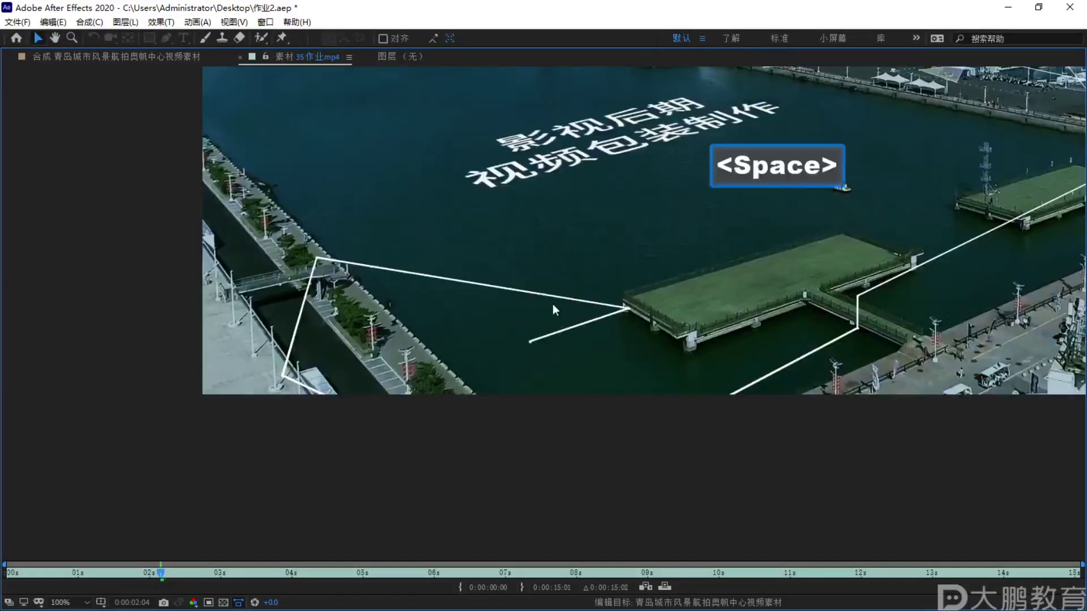
key("comma")
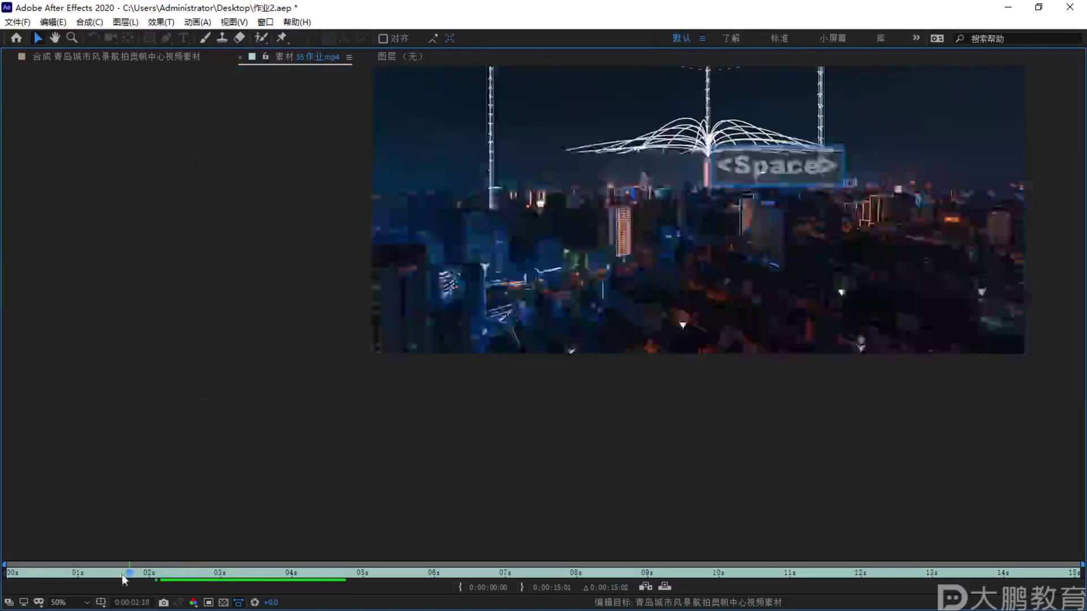
left_click(40, 577)
mouse_move(40, 576)
left_mouse_down()
mouse_move(71, 577)
mouse_move(54, 580)
left_mouse_up()
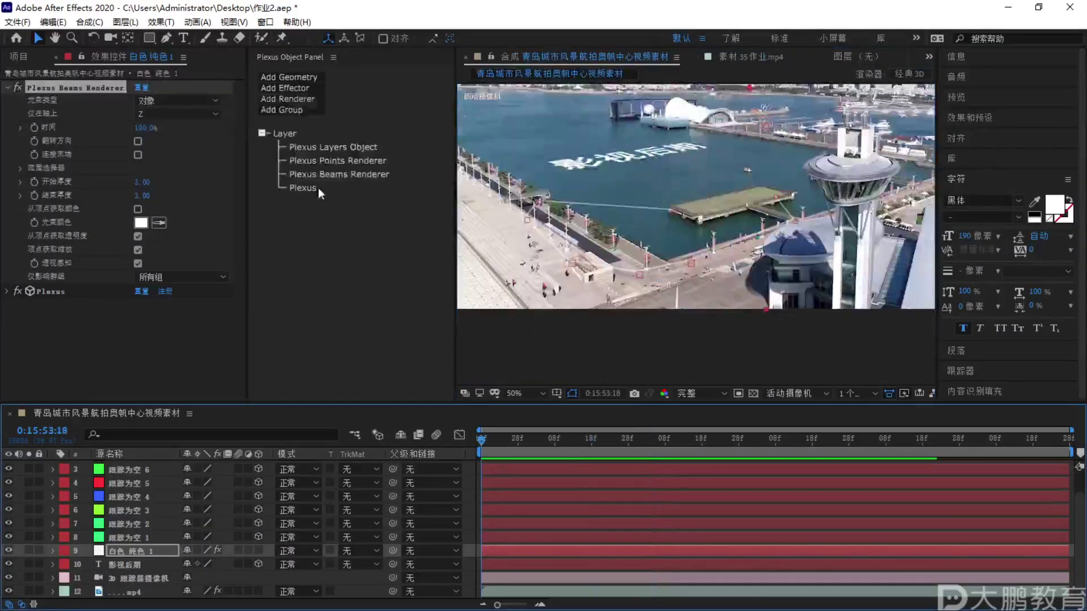
Review the Plexus Beams Renderer settings of the 白色 纯色 1 layer and collapse its properties in the timeline
left_click(340, 174)
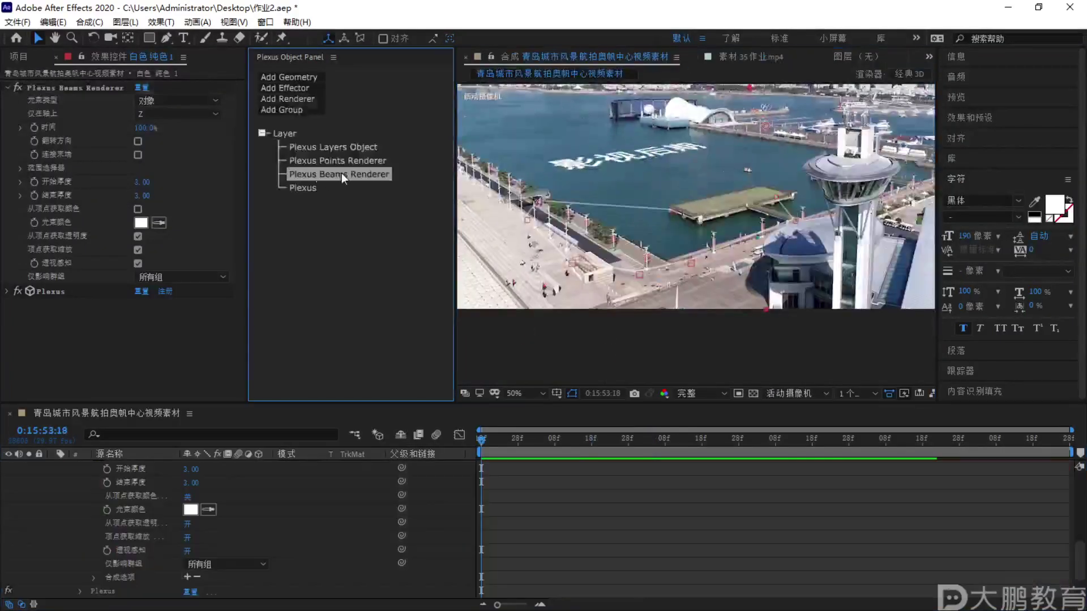
key("F2")
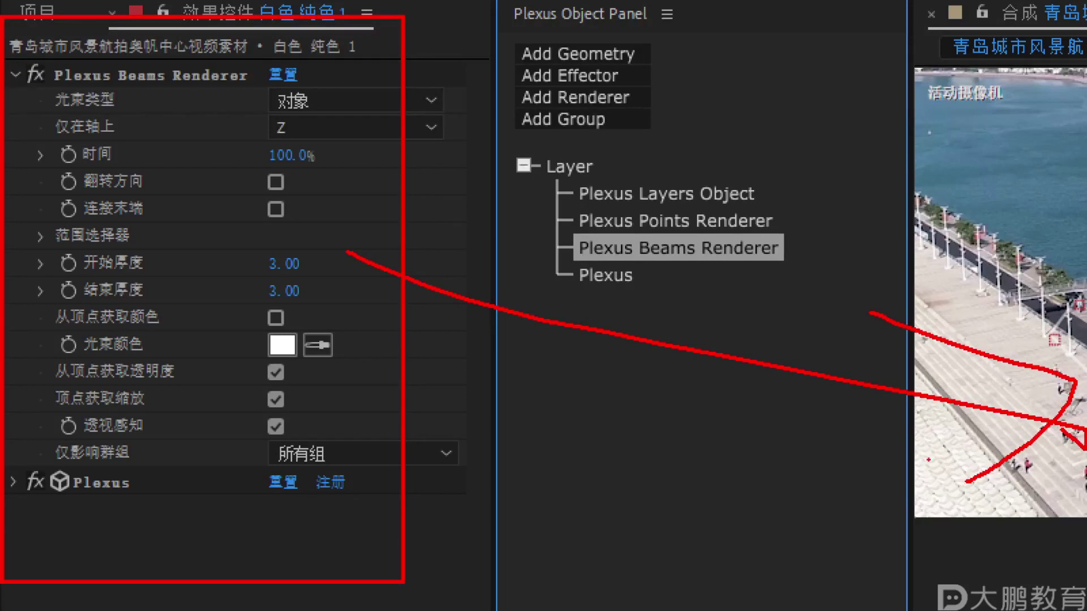
key("Escape")
scroll(257, 478, "up", 3)
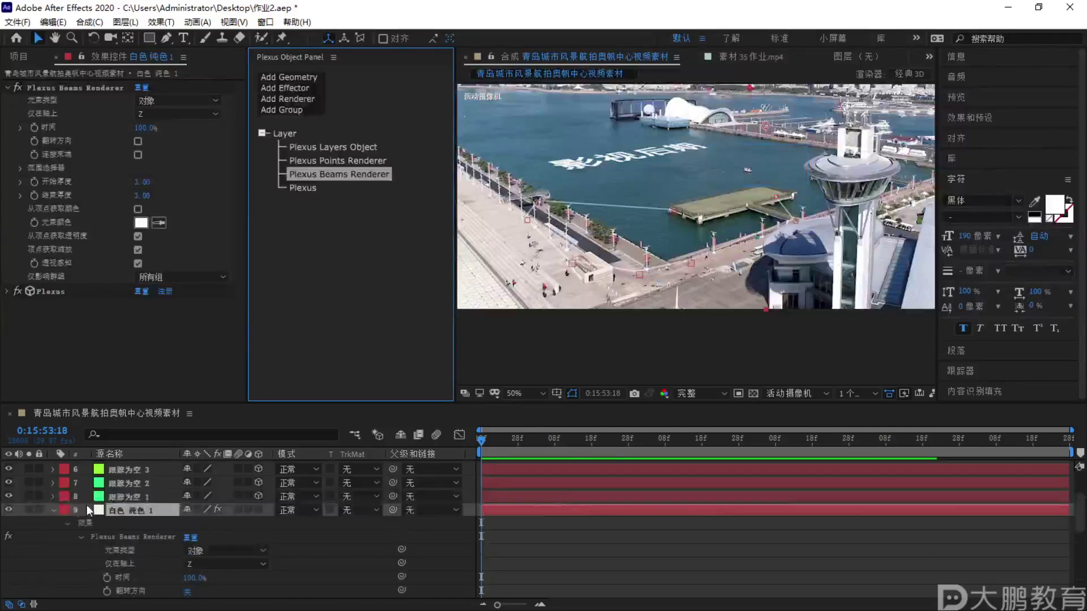
left_click(57, 513)
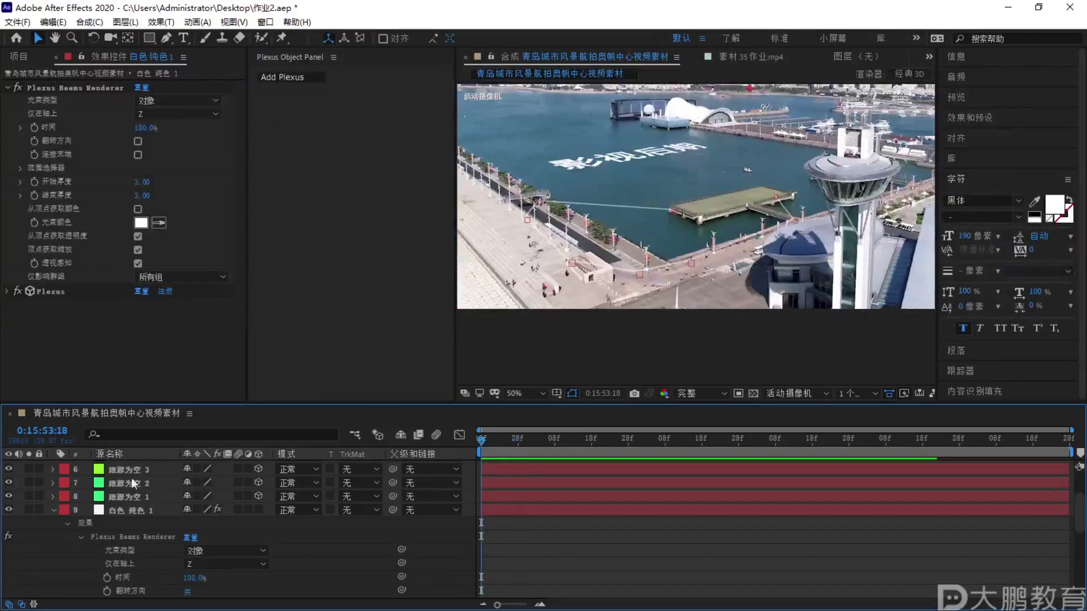
left_click(52, 509)
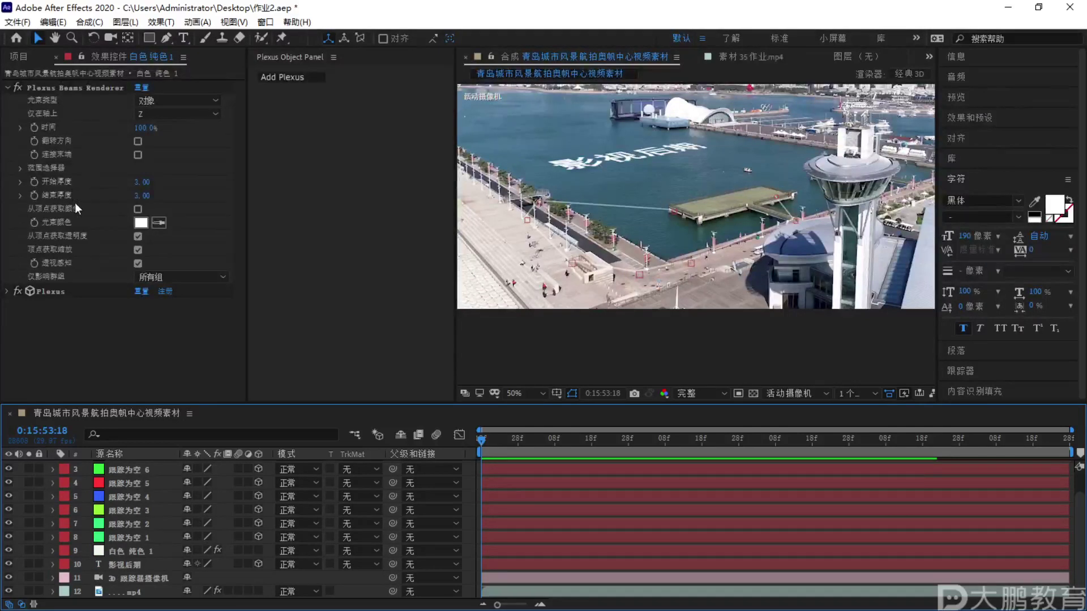
Keyframe the Plexus Beams Renderer's 时间 property from 0% at 0:15:53:18 to 100% at 0:15:54:23
left_click_drag(138, 130, 93, 139)
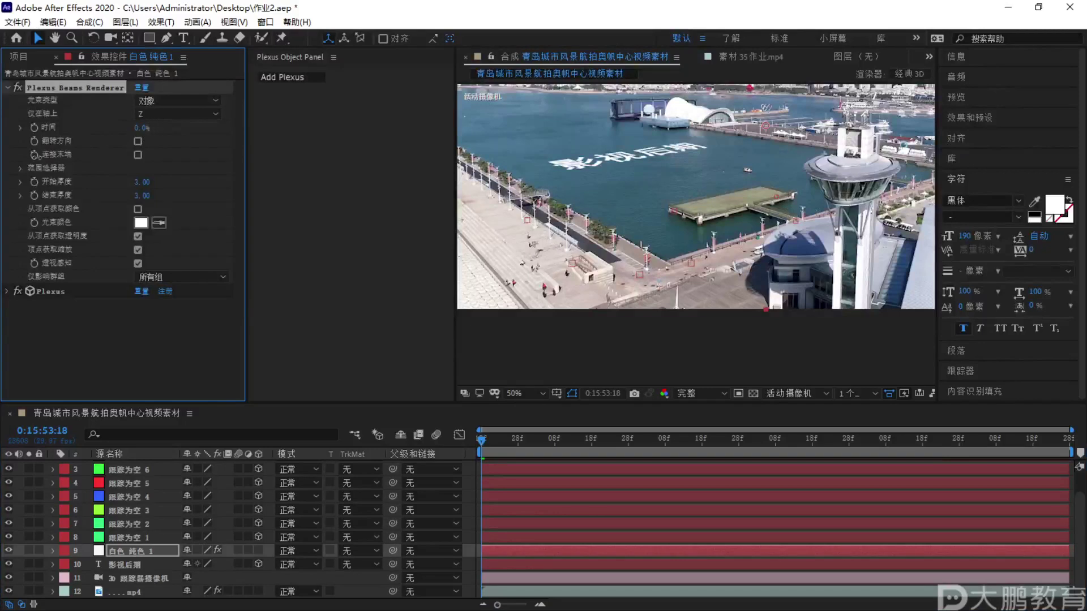
left_click(35, 130)
left_click_drag(494, 447, 610, 451)
left_click(142, 127)
type("100")
key("Return")
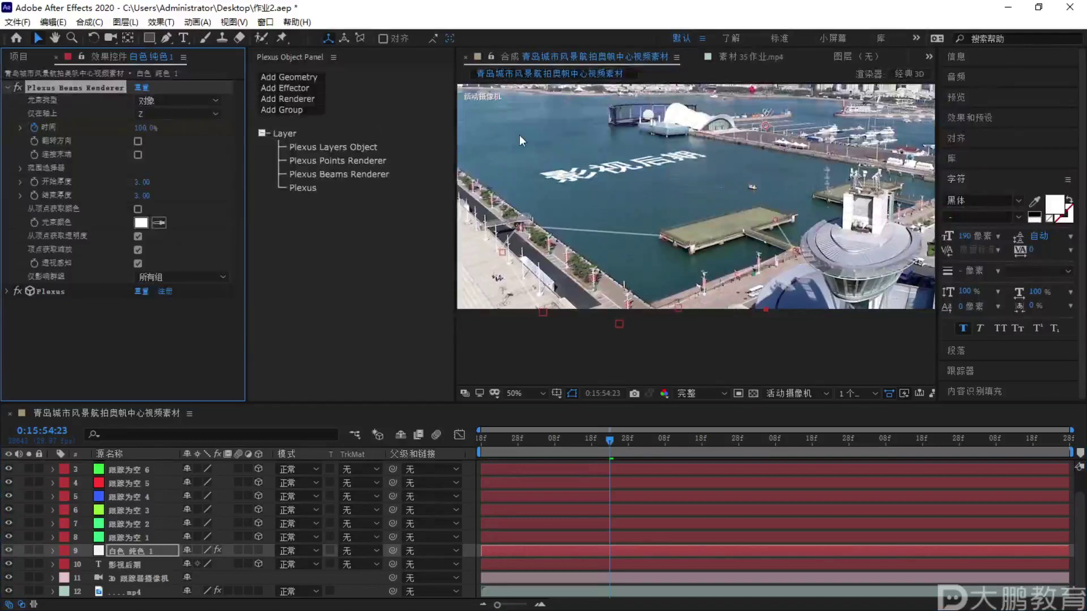
Preview the beam growth in the composition from 0:15:53:18, then return to the first frame
key("Home")
key("space")
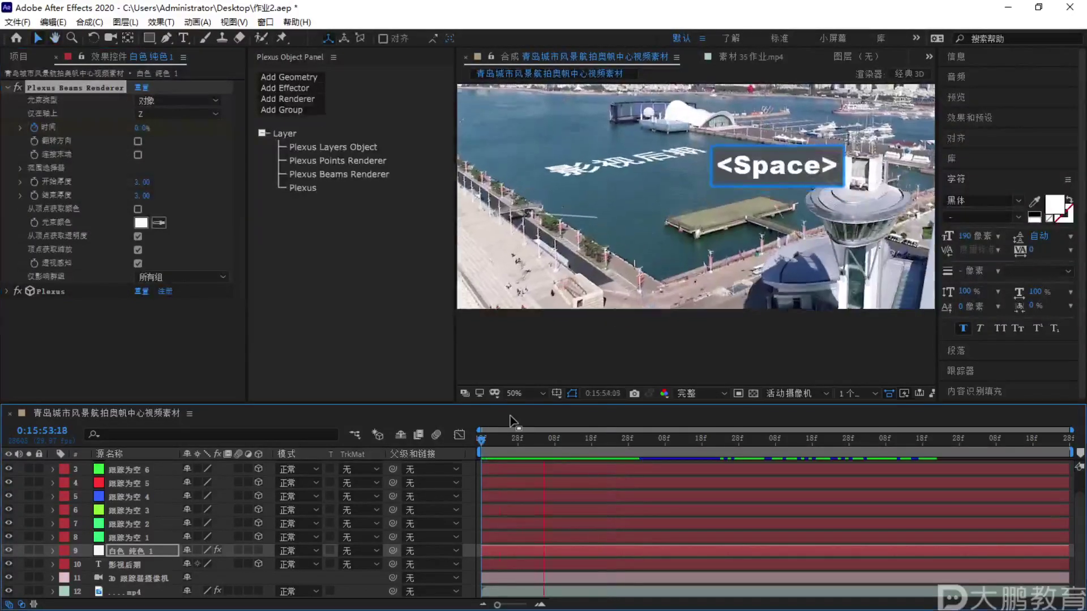
key("space")
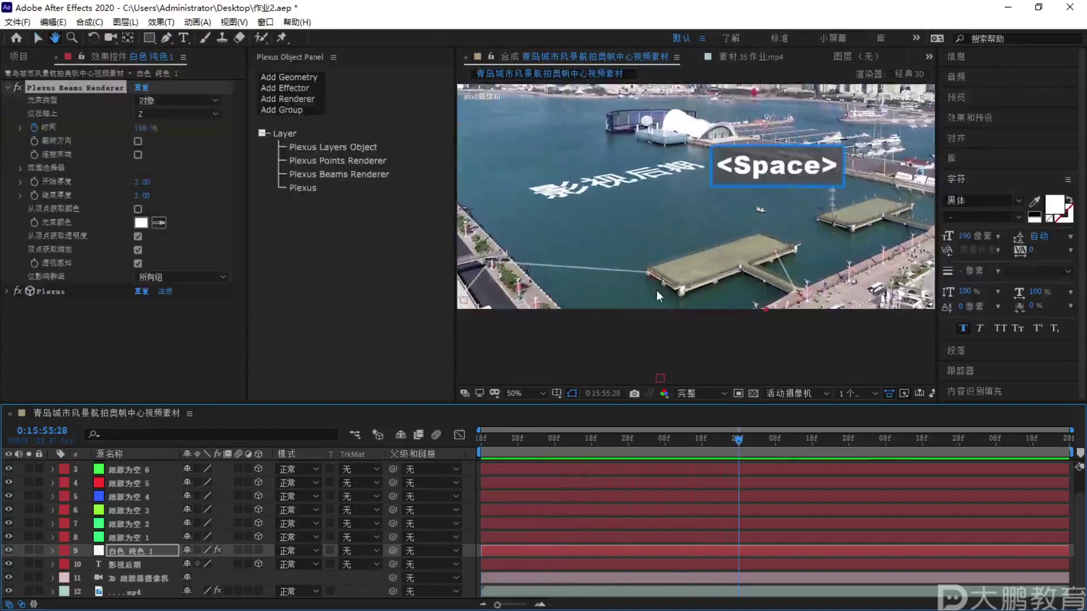
left_click_drag(613, 454, 423, 443)
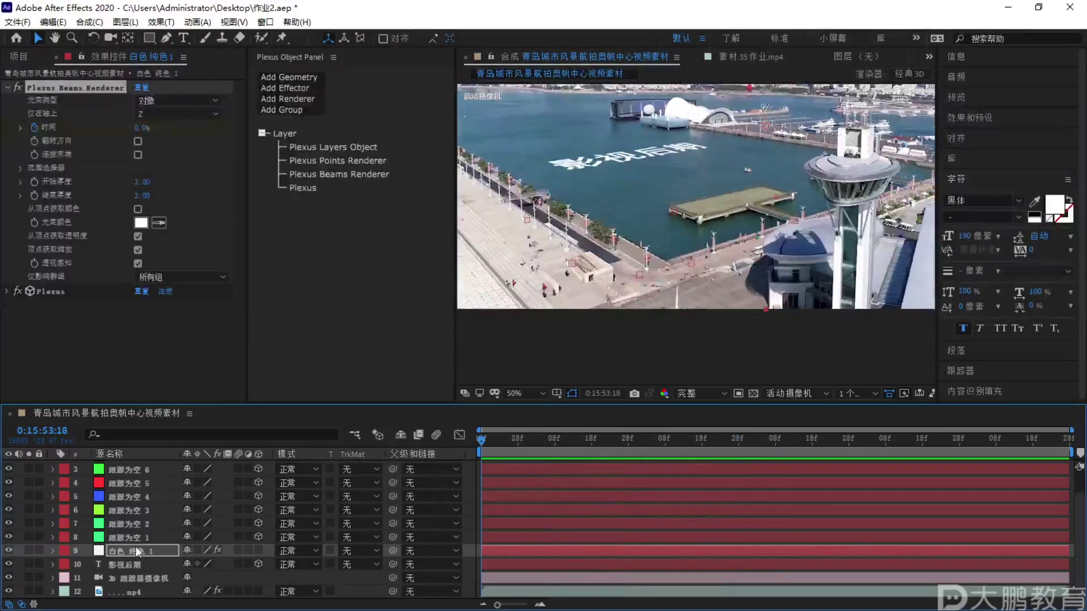
Play and scrub the enlarged 35作业.mp4 footage to examine how its separate groups of connecting lines appear
left_click(709, 56)
key("space")
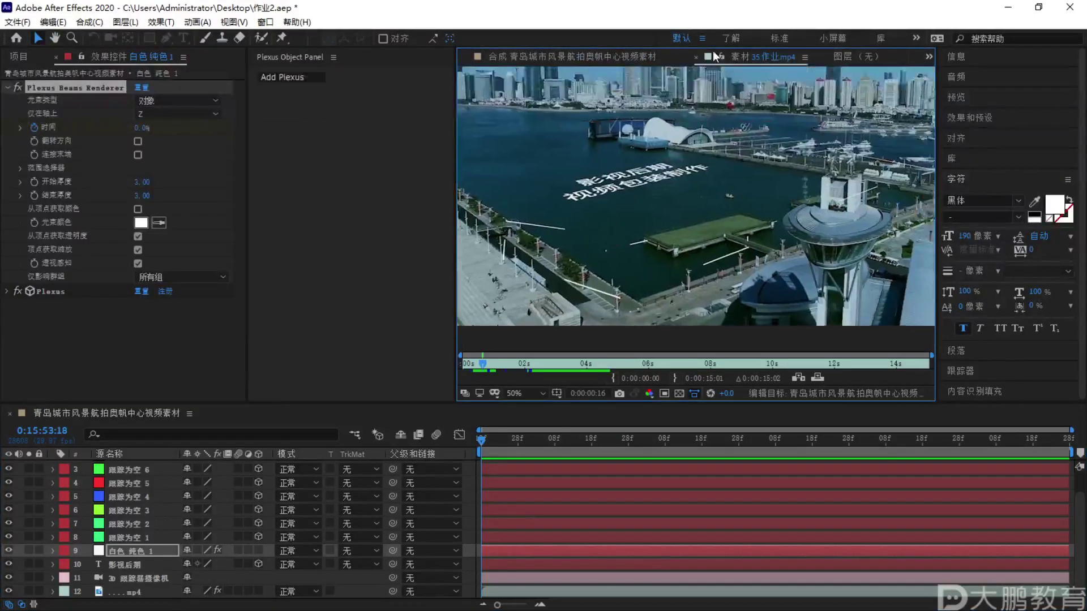
double_click(709, 59)
scroll(727, 252, "up", 2)
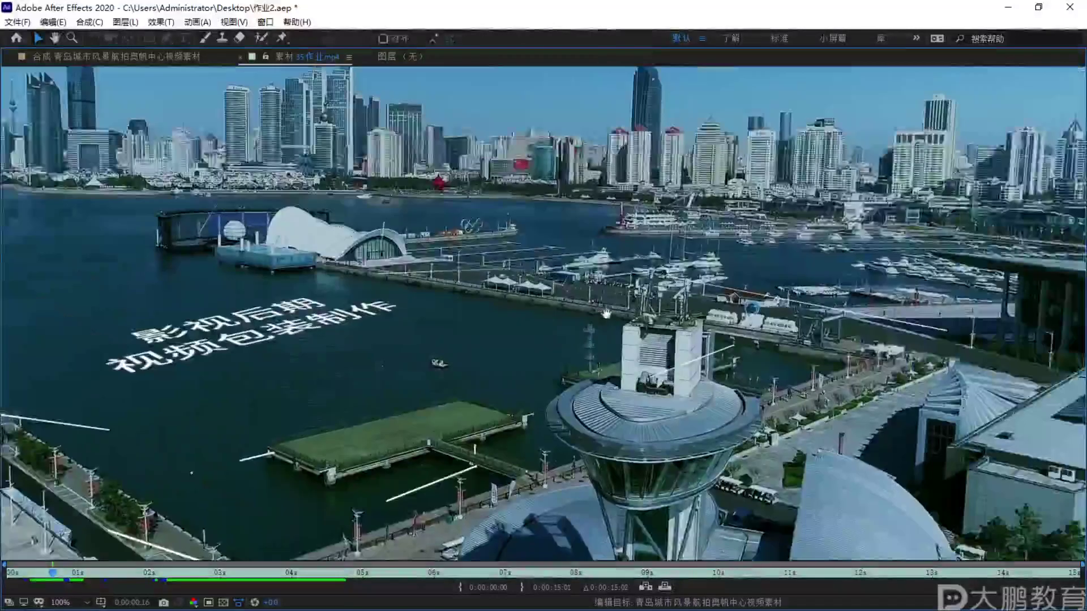
left_click_drag(607, 313, 537, 350)
scroll(536, 349, "down", 2)
left_click_drag(46, 576, 101, 576)
key("F1")
key("Escape")
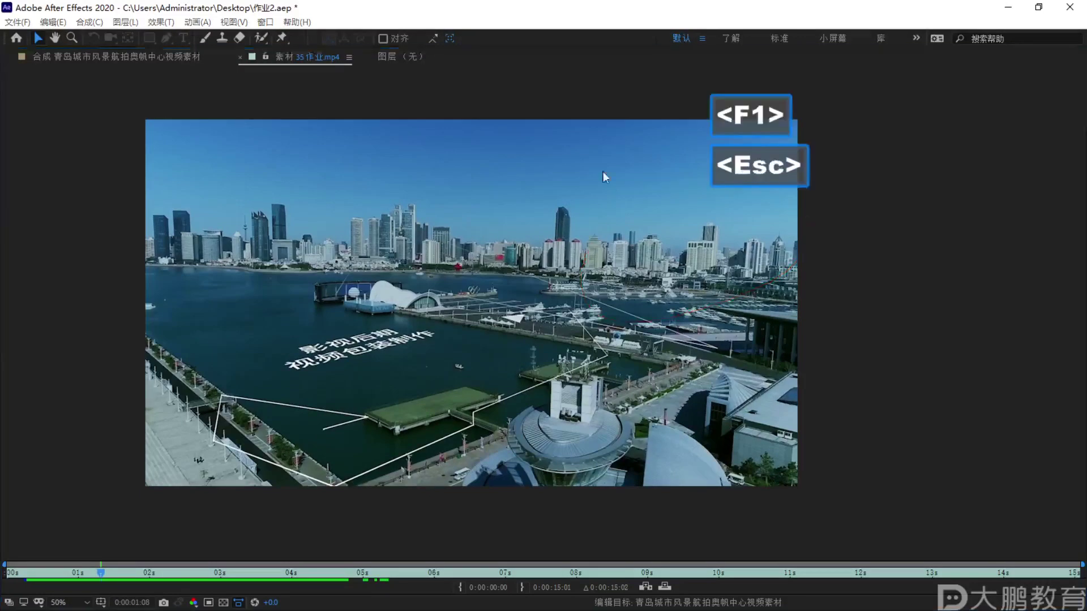
double_click(253, 58)
scroll(144, 500, "up", 1)
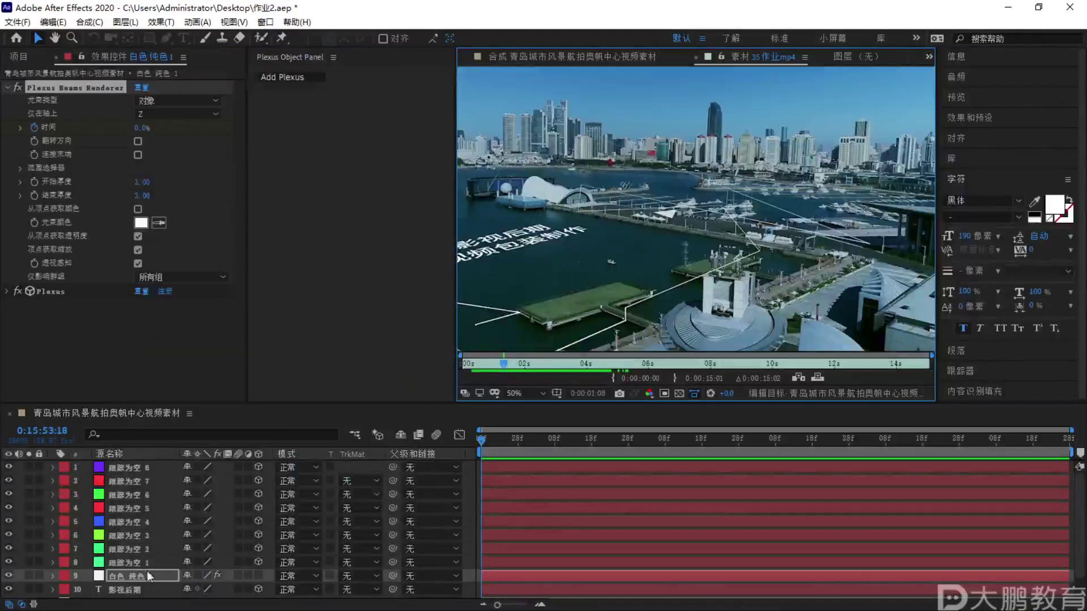
Limit the Plexus Layers Object of the 白色 纯色 1 layer to layers whose names begin with A
left_click(150, 578)
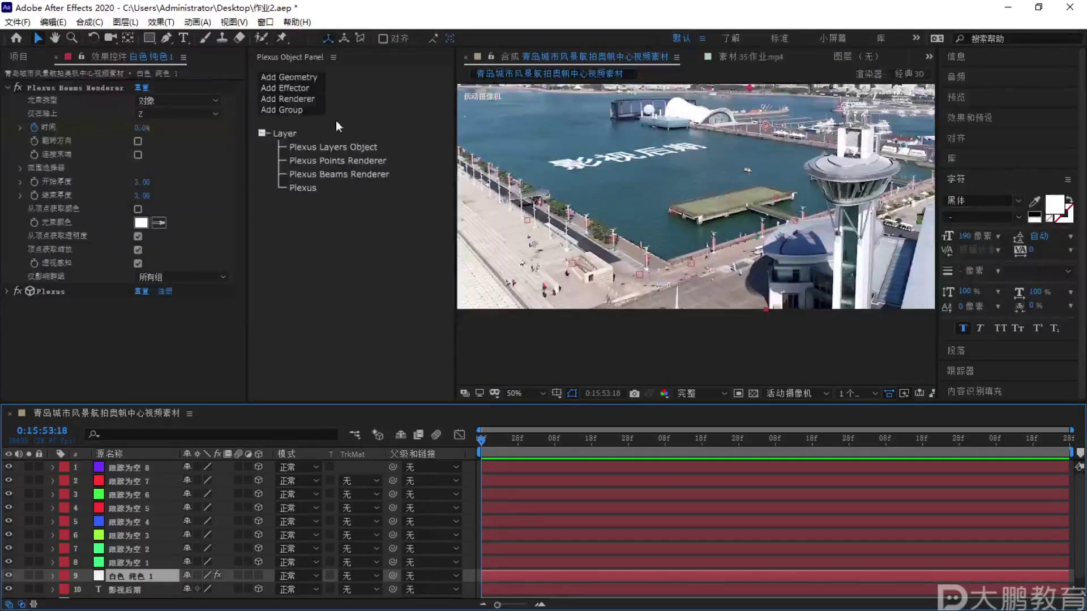
left_click(332, 148)
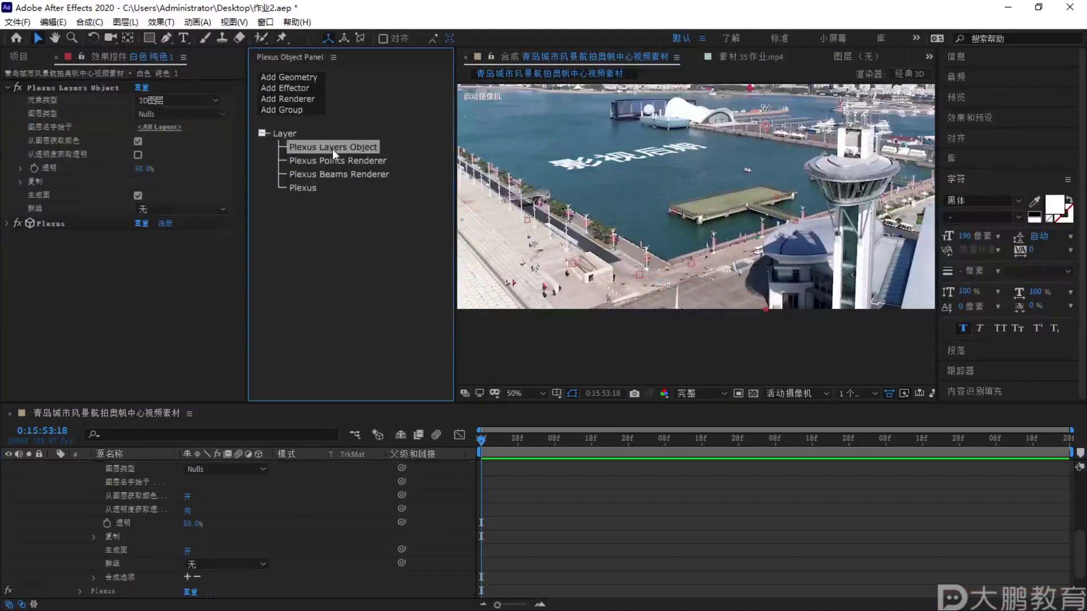
scroll(155, 525, "up", 5)
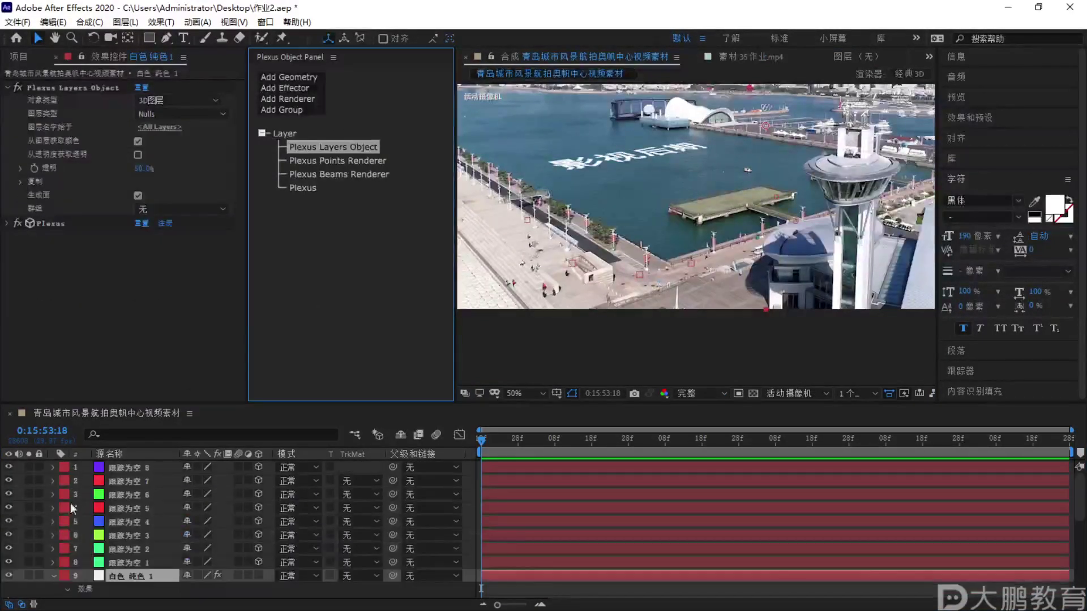
left_click(54, 576)
key("F2")
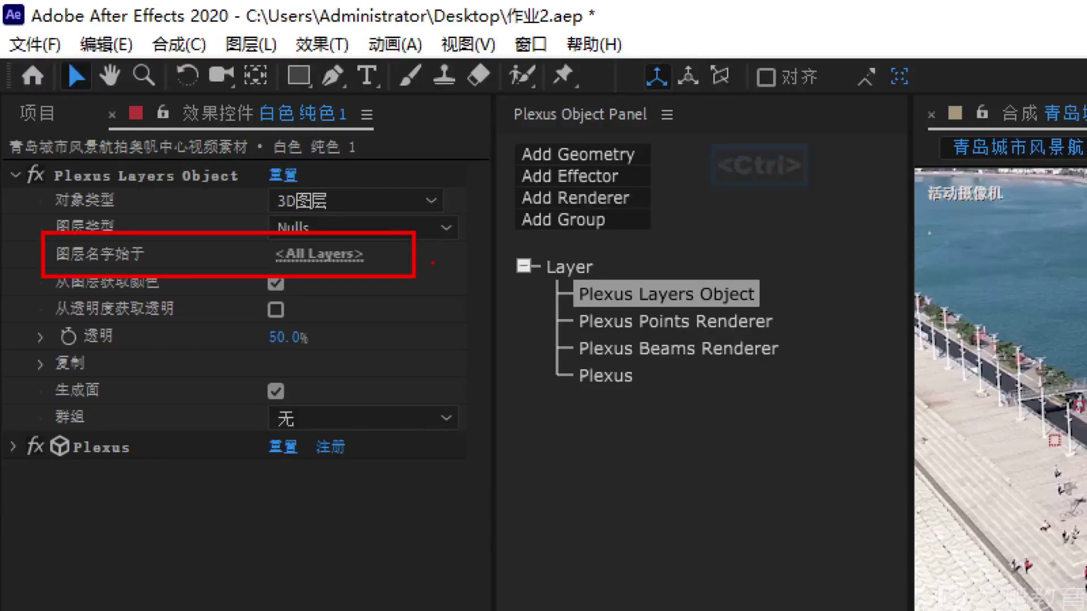
key("Escape")
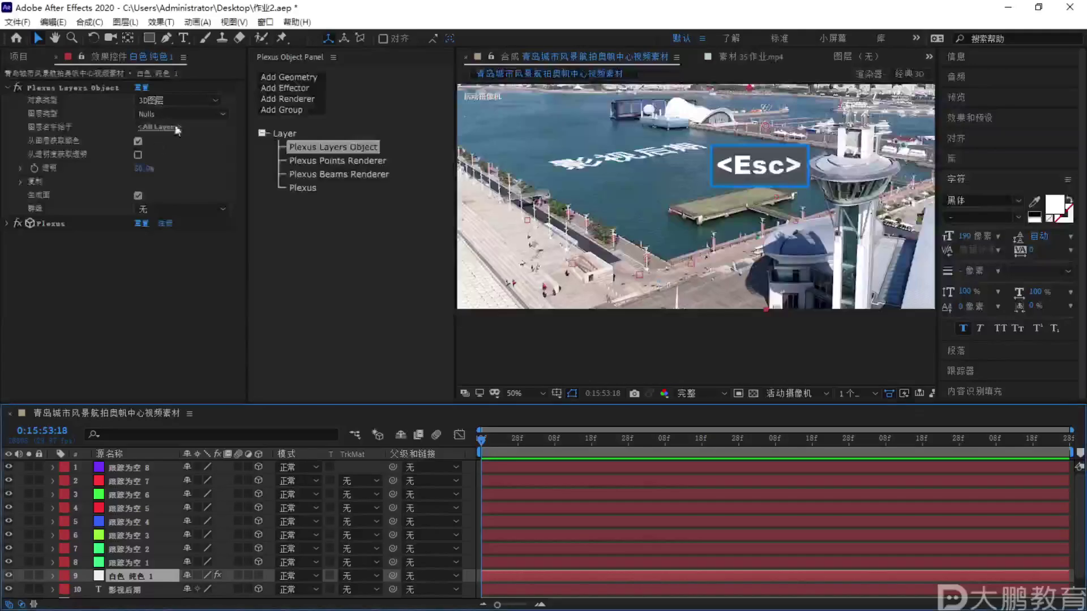
key("Return")
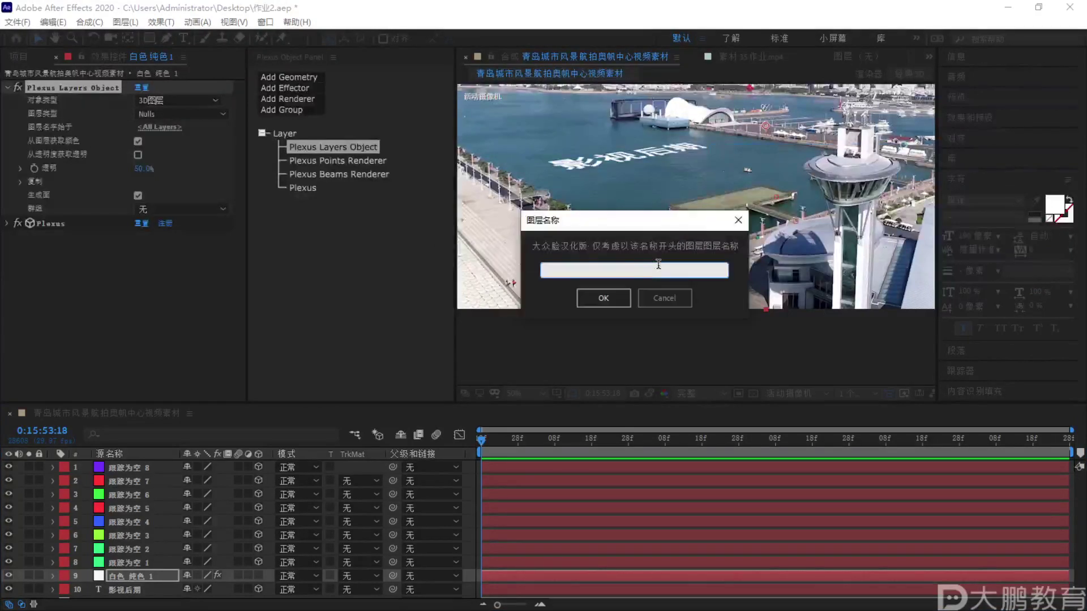
key("Caps_Lock")
type("A")
key("Caps_Lock")
left_click(613, 299)
Scrub the composition to 0:15:55:03 to examine the tracked nulls and the area of the beams
key("F1")
key("Escape")
left_click_drag(483, 440, 665, 440)
key("F1")
mouse_move(606, 255)
left_mouse_down()
mouse_move(572, 317)
mouse_move(705, 283)
left_mouse_up()
key("Escape")
left_click(646, 447)
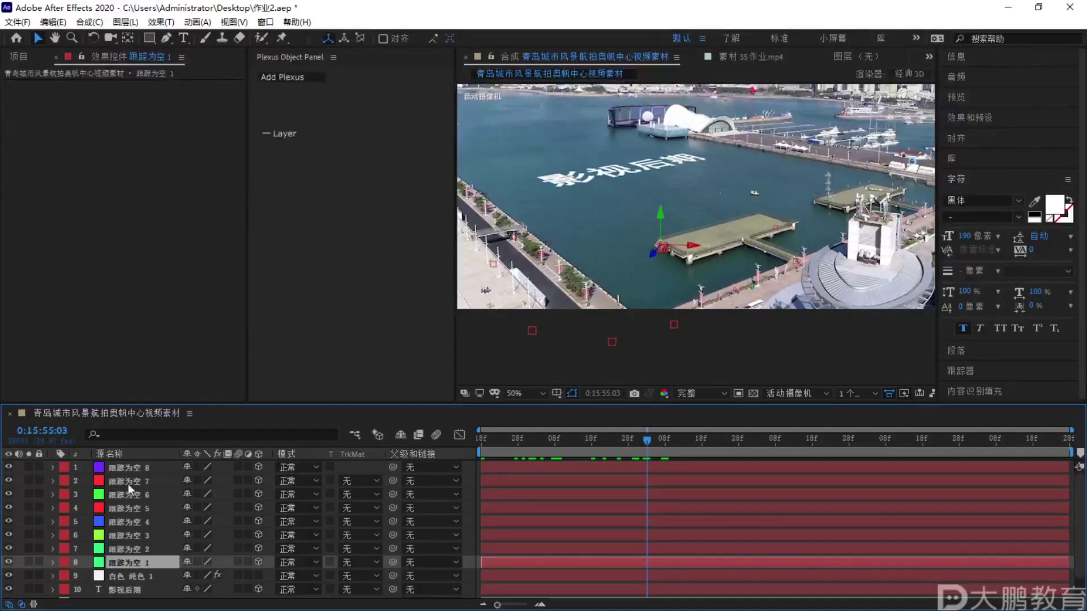
Rename the null layers 跟踪为空 1, 跟踪为空 2 and 跟踪为空 3 as A
key("Return")
key("Caps_Lock")
type("A")
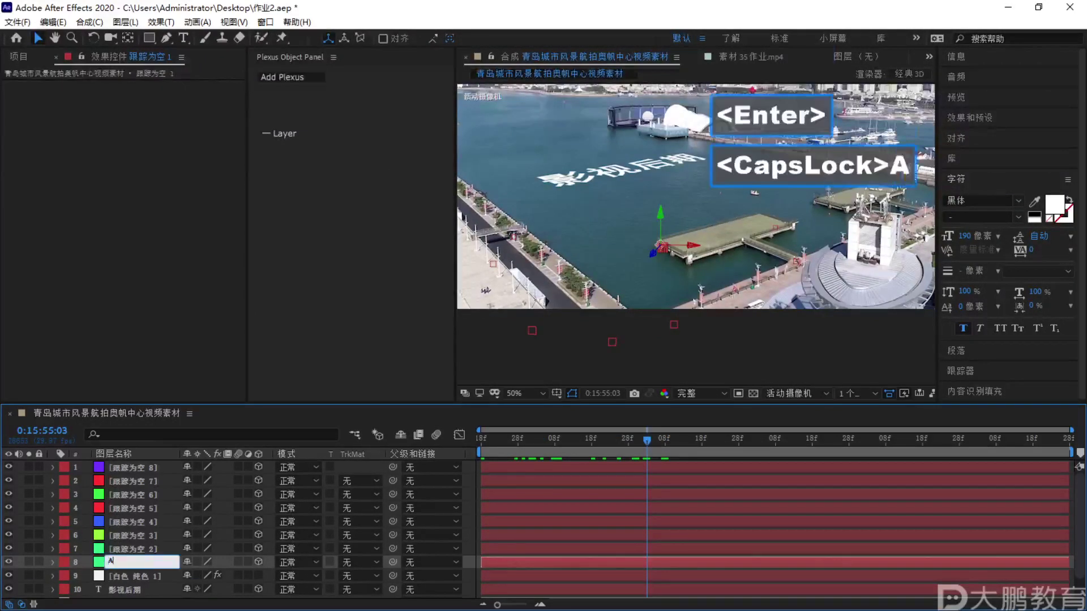
key("Caps_Lock")
left_click(146, 548)
key("Return")
key("Caps_Lock")
type("A")
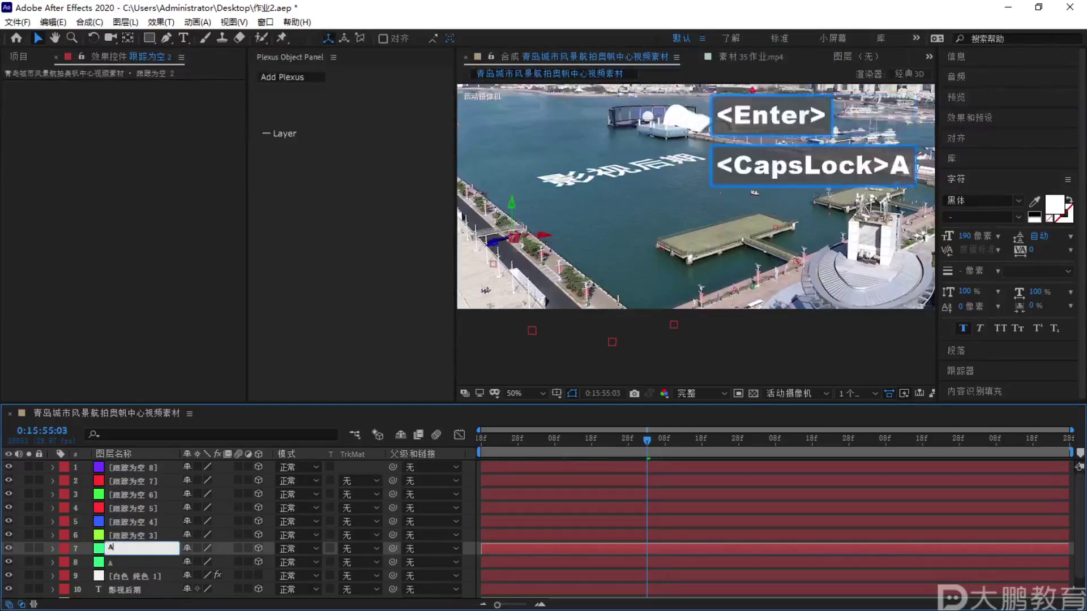
key("Caps_Lock")
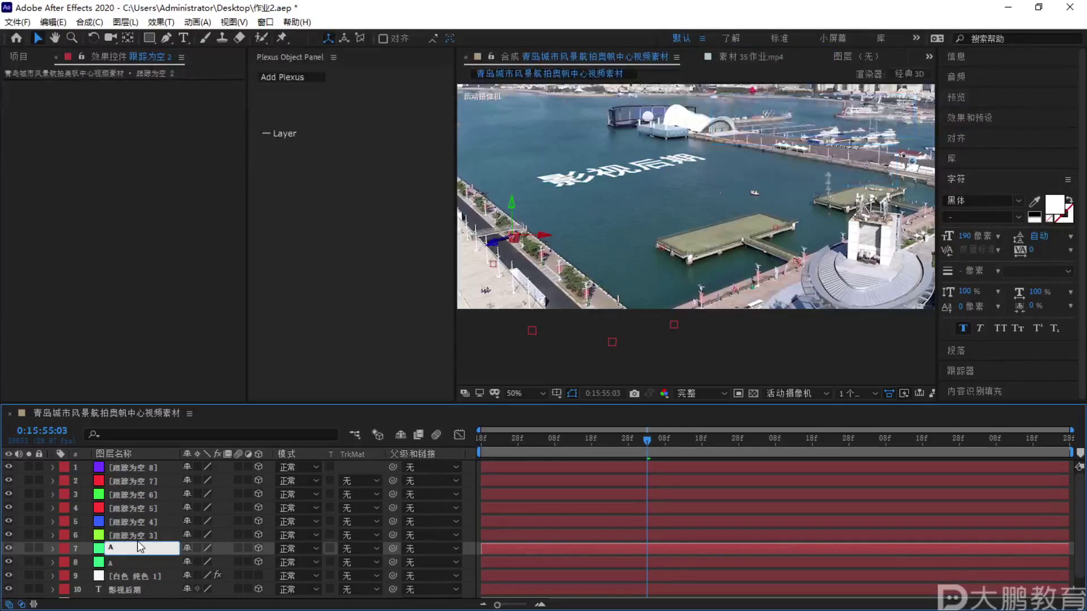
left_click(132, 535)
key("Return")
key("Caps_Lock")
type("A")
key("Caps_Lock")
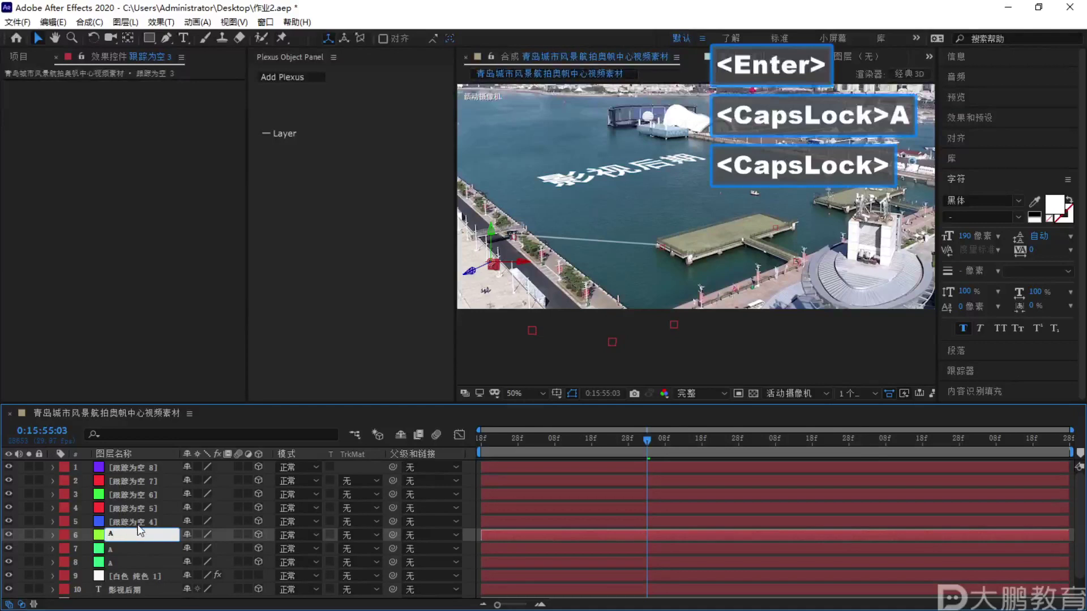
Rename the null layers 跟踪为空 4, 跟踪为空 5 and 跟踪为空 6 as A
left_click(142, 522)
key("Return")
key("Caps_Lock")
type("A")
key("Caps_Lock")
left_click(142, 510)
key("Return")
key("Caps_Lock")
type("A")
key("Caps_Lock")
left_click(133, 496)
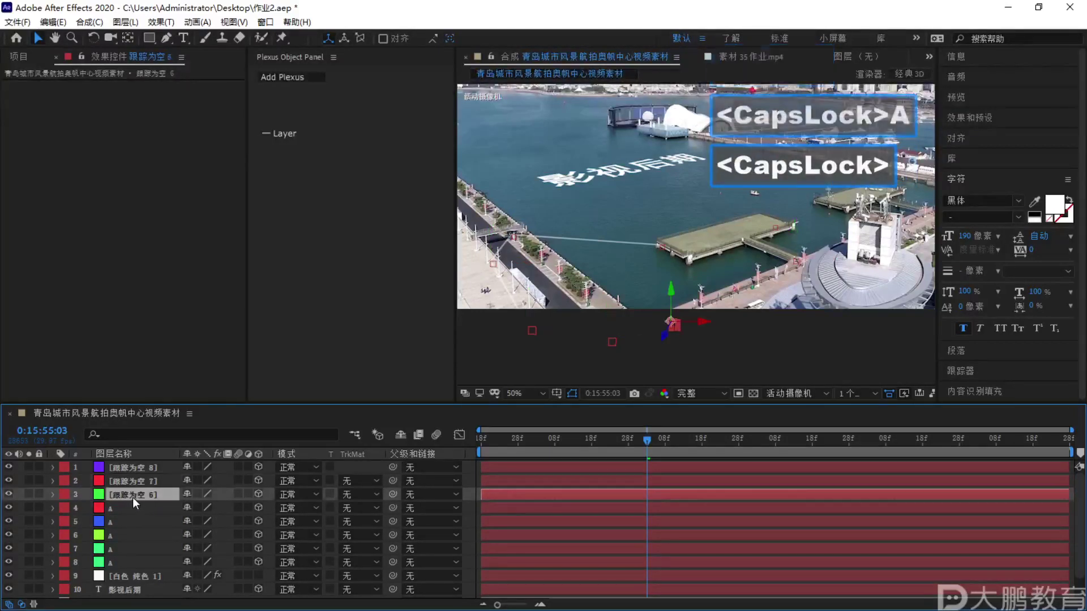
key("Return")
key("Caps_Lock")
type("A")
key("Caps_Lock")
Rename the null layers 跟踪为空 7 and 跟踪为空 8 as A
left_click(139, 484)
key("Return")
key("Caps_Lock")
type("A")
key("Caps_Lock")
left_click(142, 469)
key("Return")
key("Caps_Lock")
type("A")
key("Caps_Lock")
left_click(130, 498)
Preview the beams with the 白色 纯色 1 layer selected and add a second Plexus Layers Object to it
left_click(128, 577)
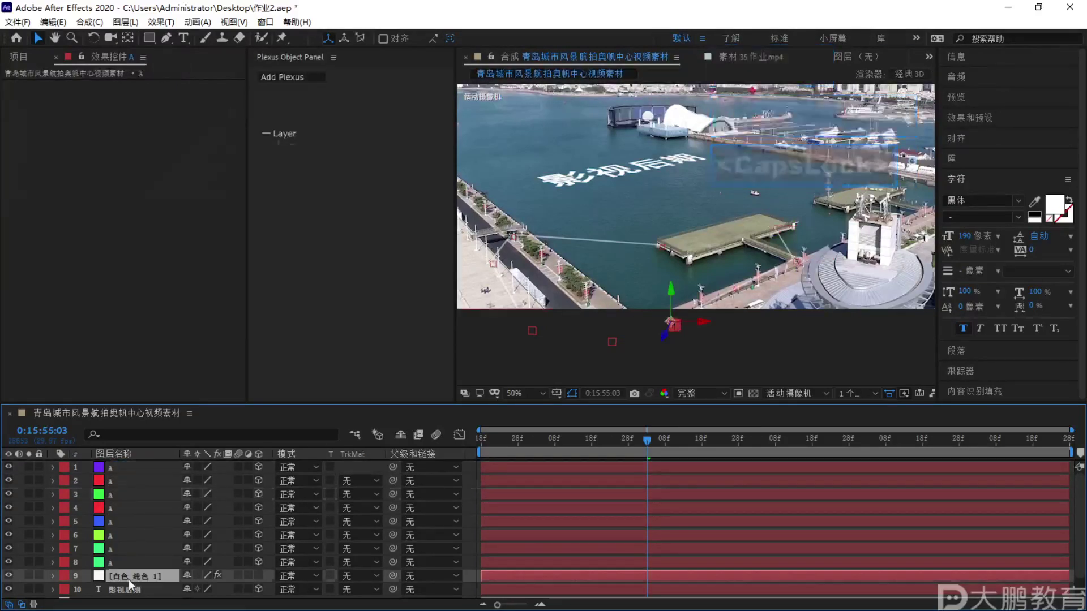
key("space")
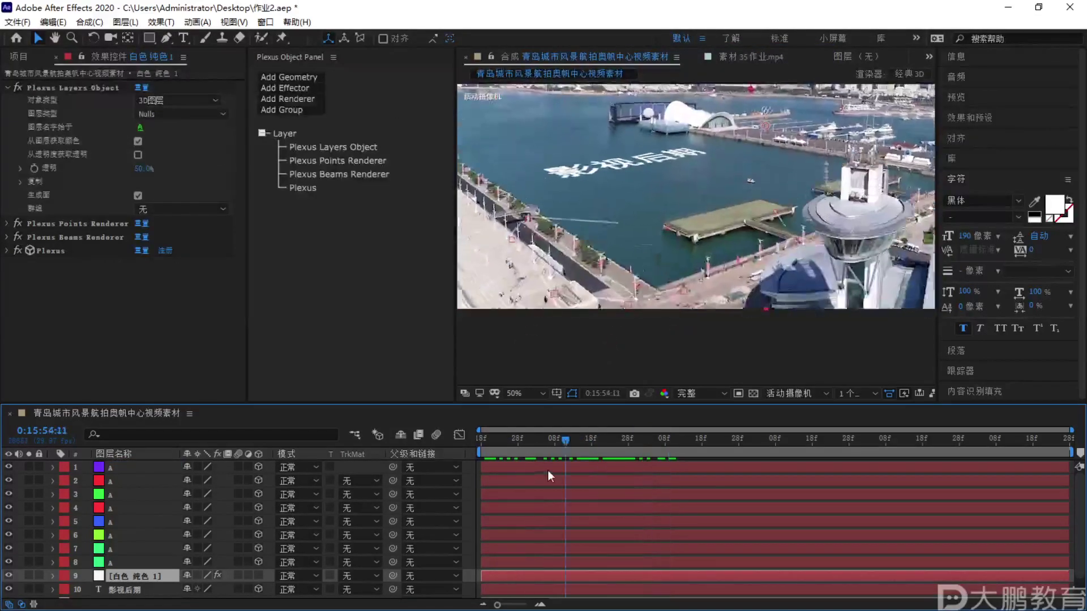
left_click(300, 76)
left_click(308, 96)
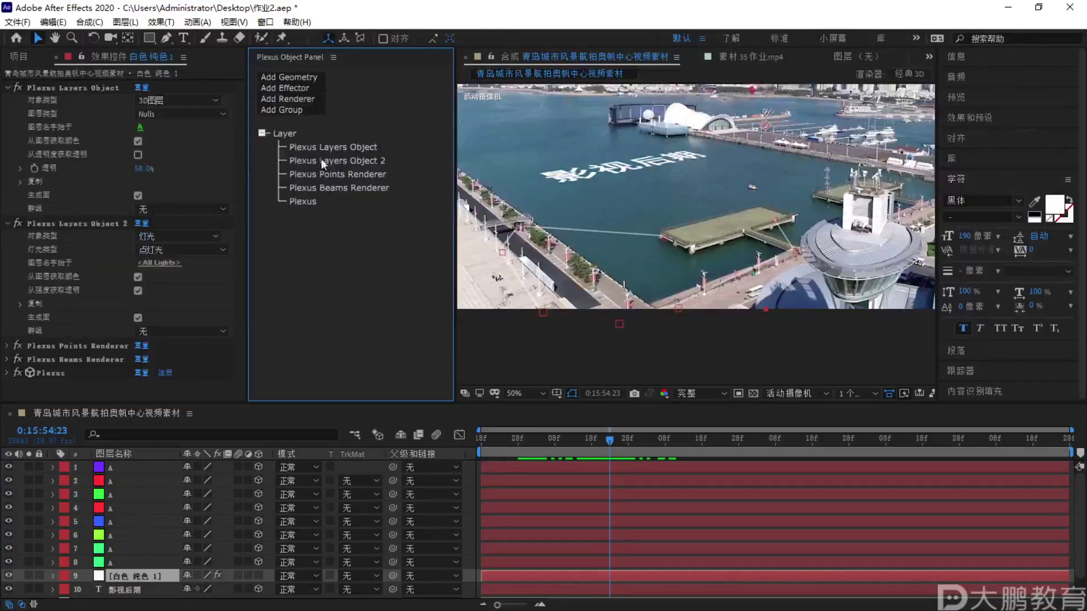
left_click(346, 147)
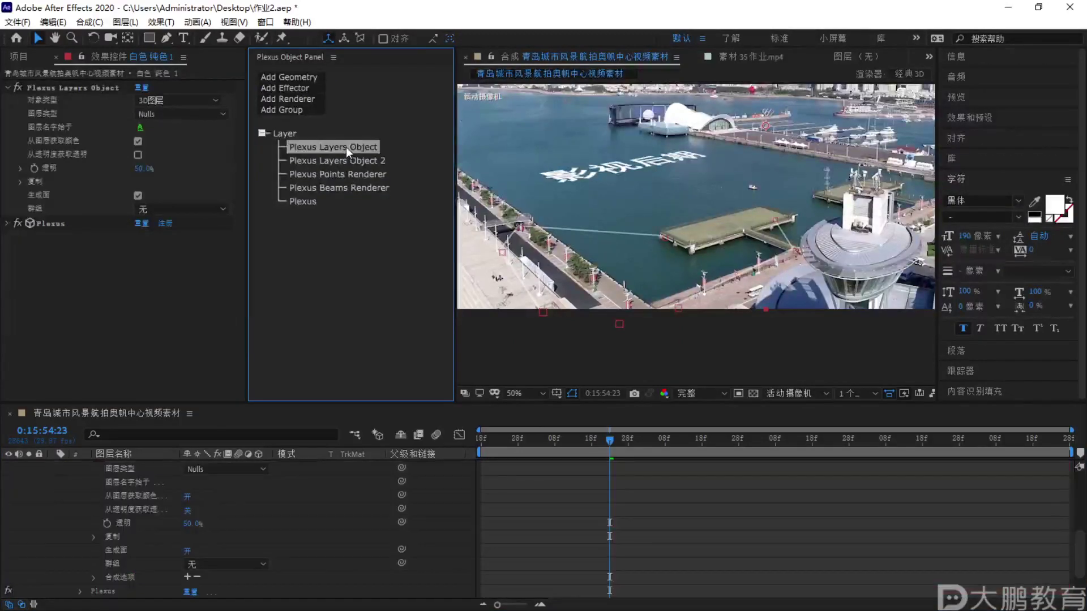
Set Plexus Layers Object 2 to 3D图层 with layer type Nulls and limit it to layer names beginning with B
left_click(342, 161)
left_click(174, 140)
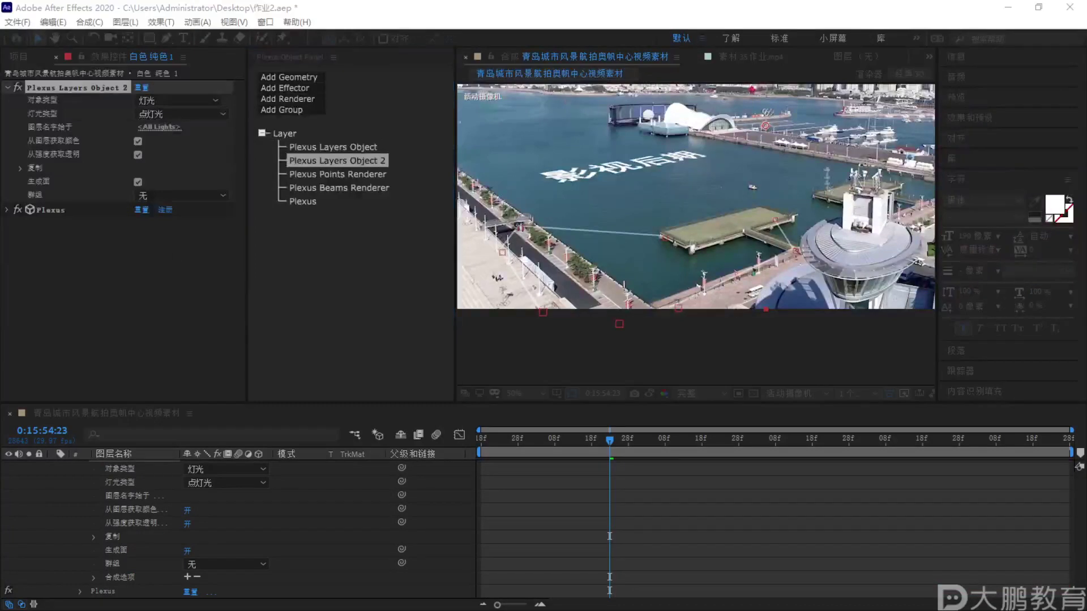
left_click(165, 99)
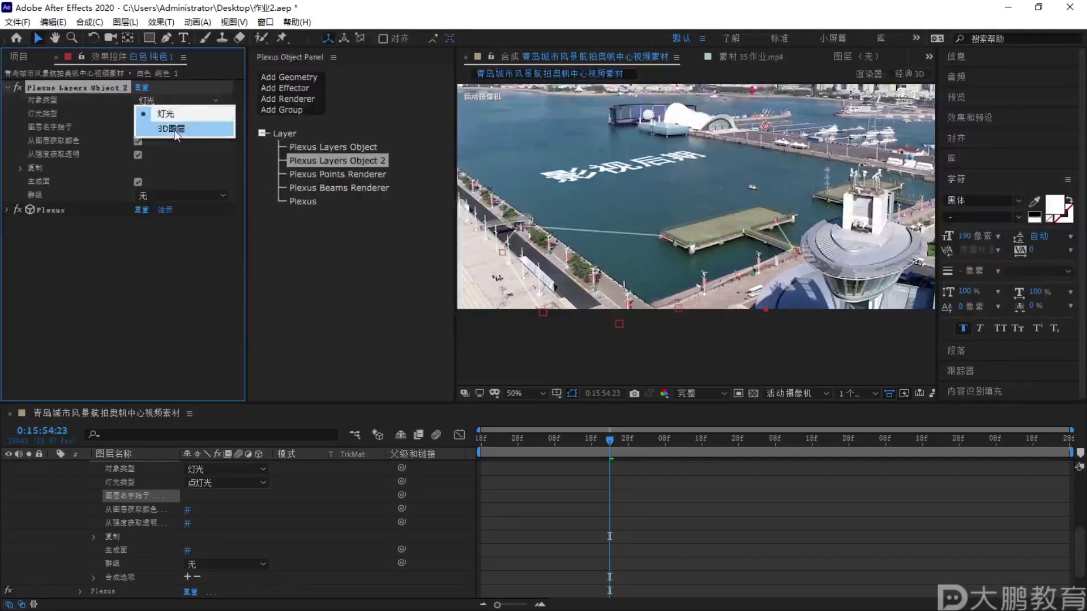
left_click(168, 126)
left_click(174, 113)
left_click(173, 126)
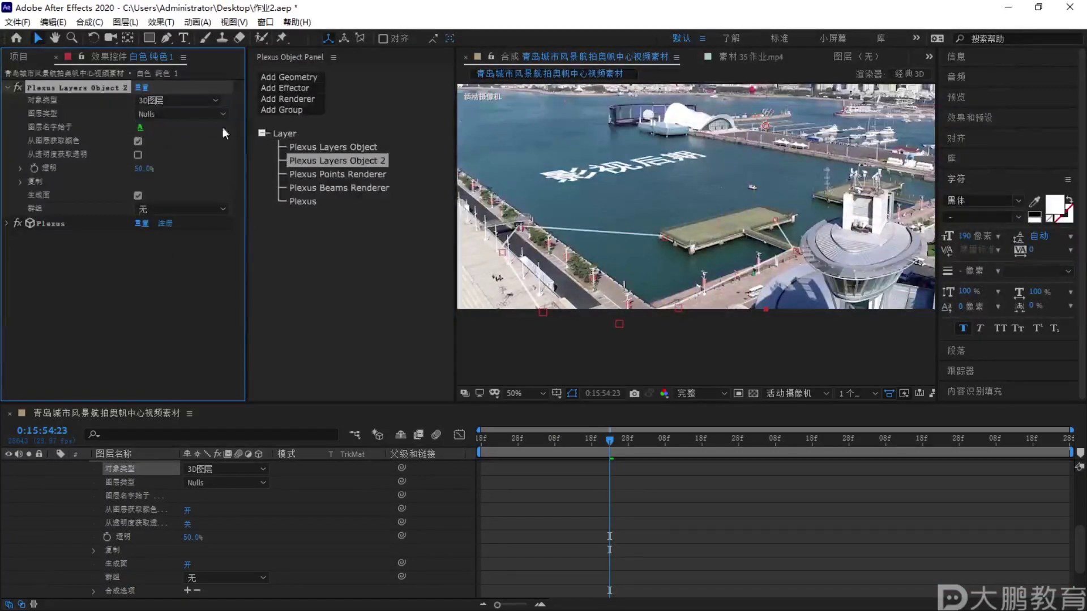
left_click(142, 128)
key("Caps_Lock")
type("B")
key("Caps_Lock")
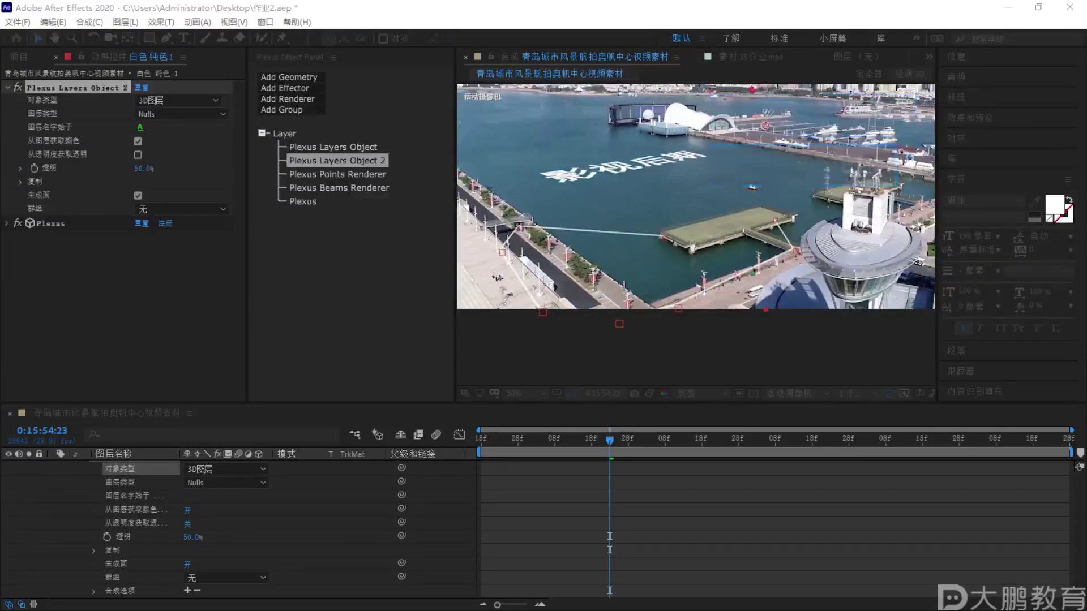
key("Return")
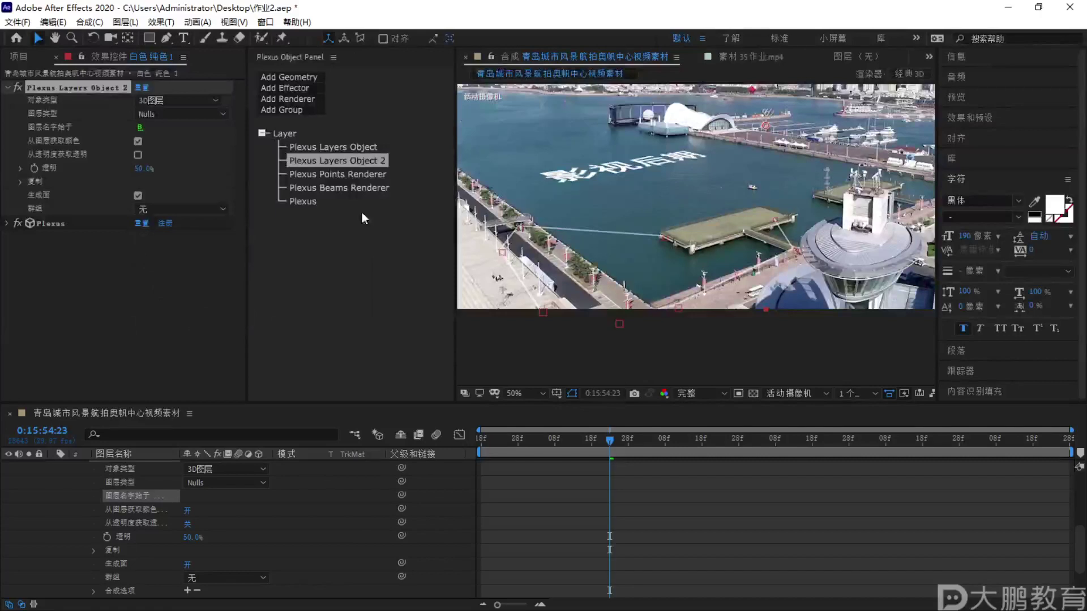
Select eight 3D camera tracker points around the marina and far shoreline of the footage layer and create 8 nulls from them
left_click(803, 183)
scroll(83, 498, "up", 3)
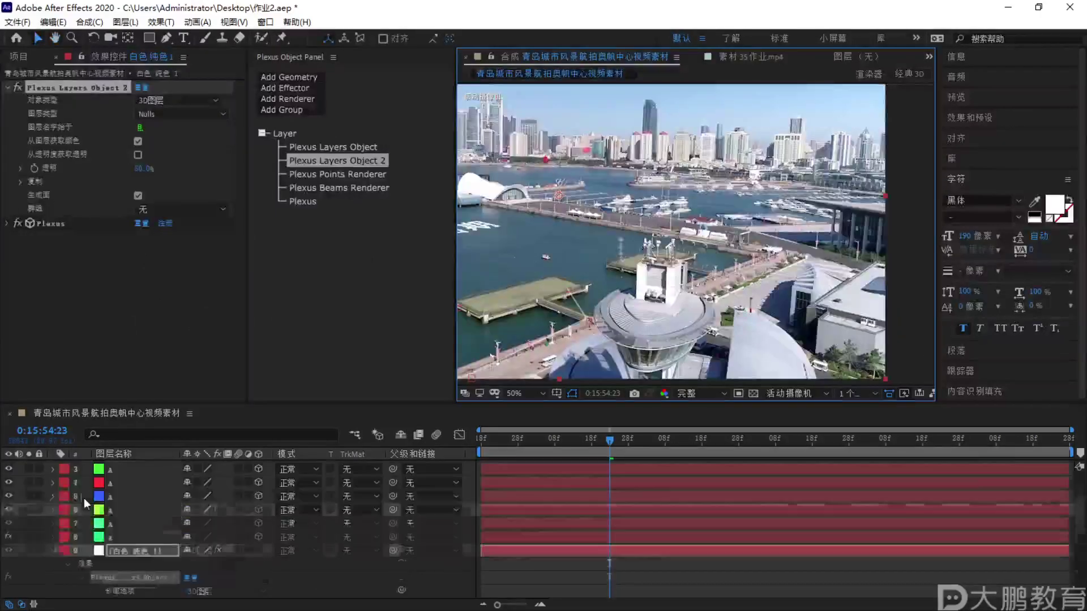
left_click(53, 552)
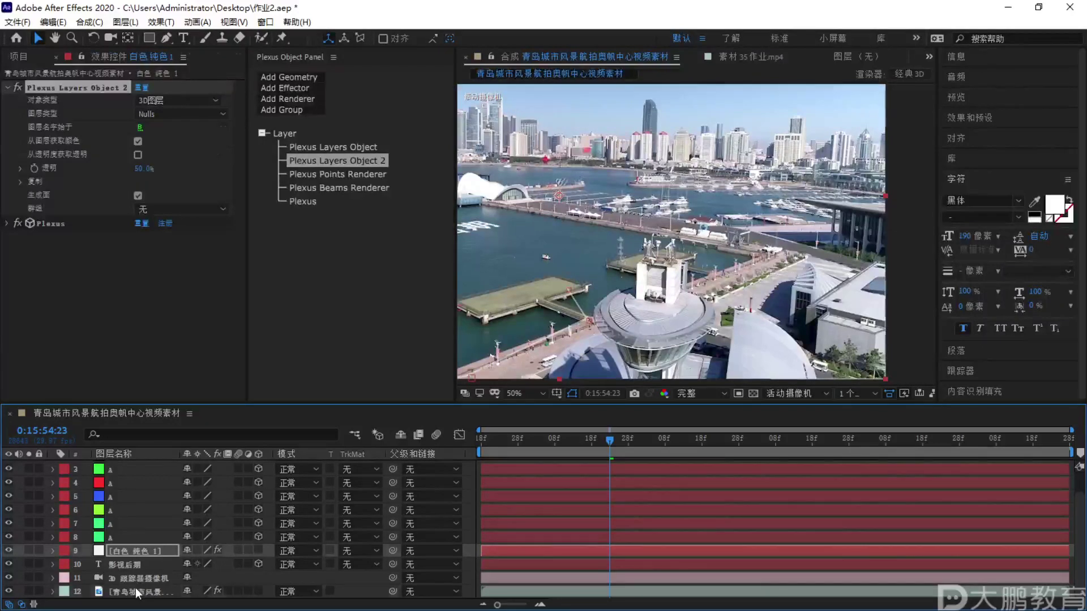
left_click(135, 588)
scroll(625, 270, "up", 2)
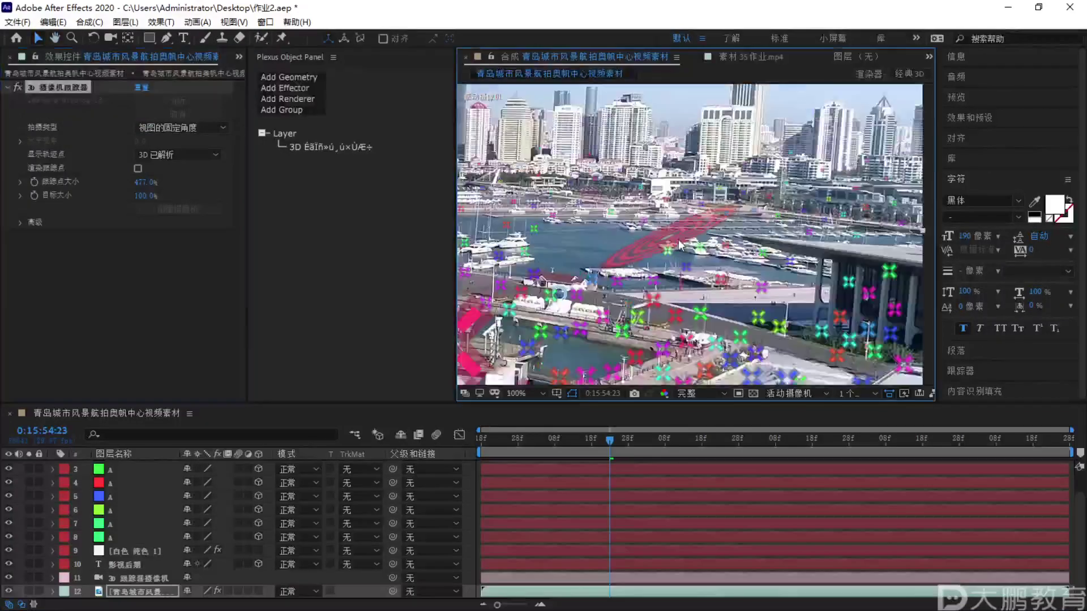
scroll(625, 270, "down", 2)
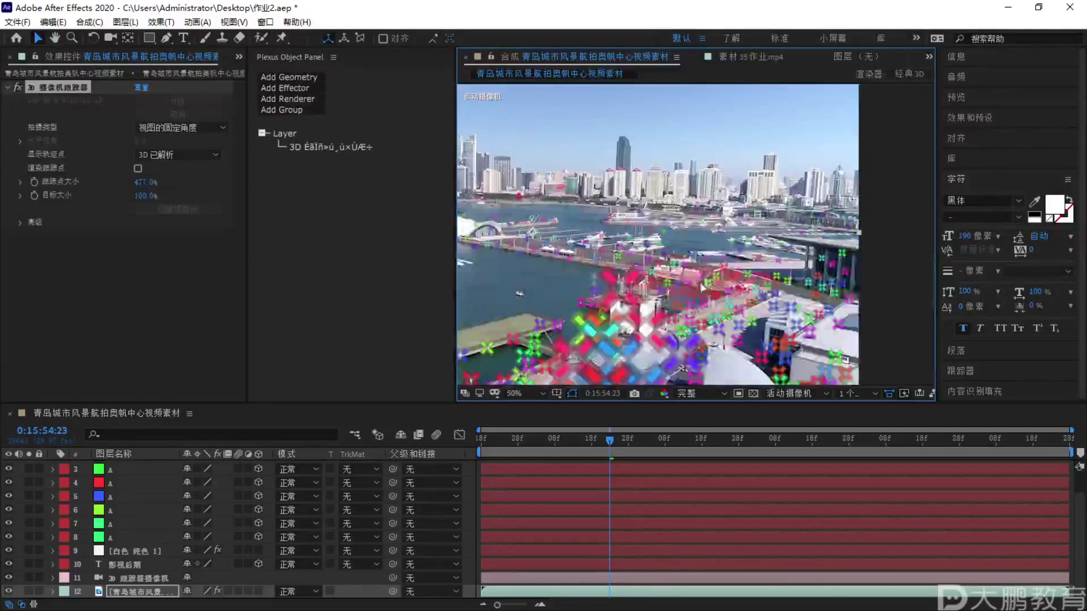
key("ctrl")
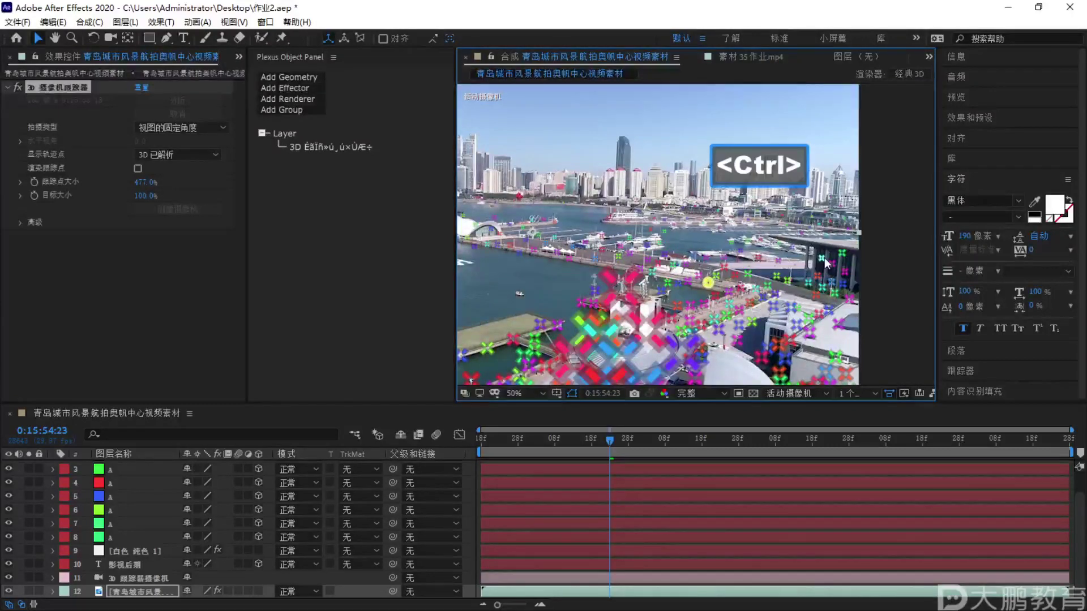
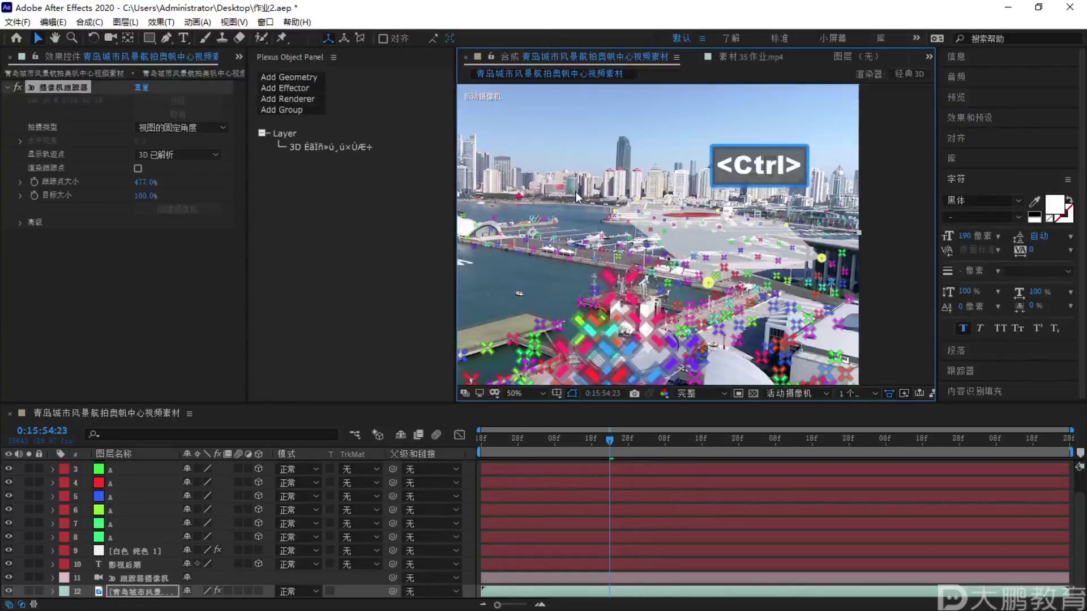
key("ctrl")
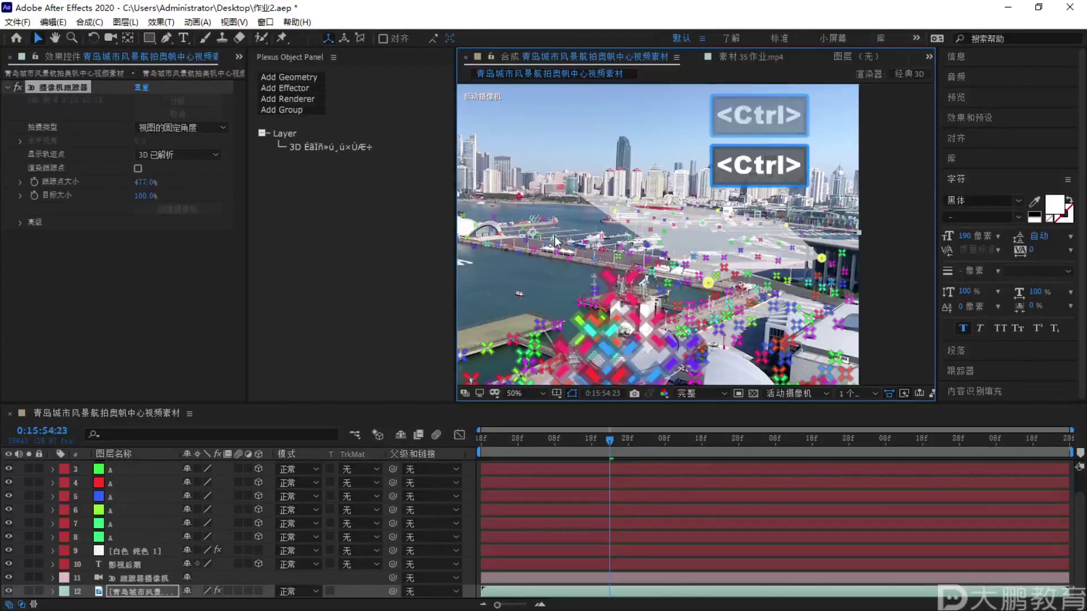
right_click(684, 214)
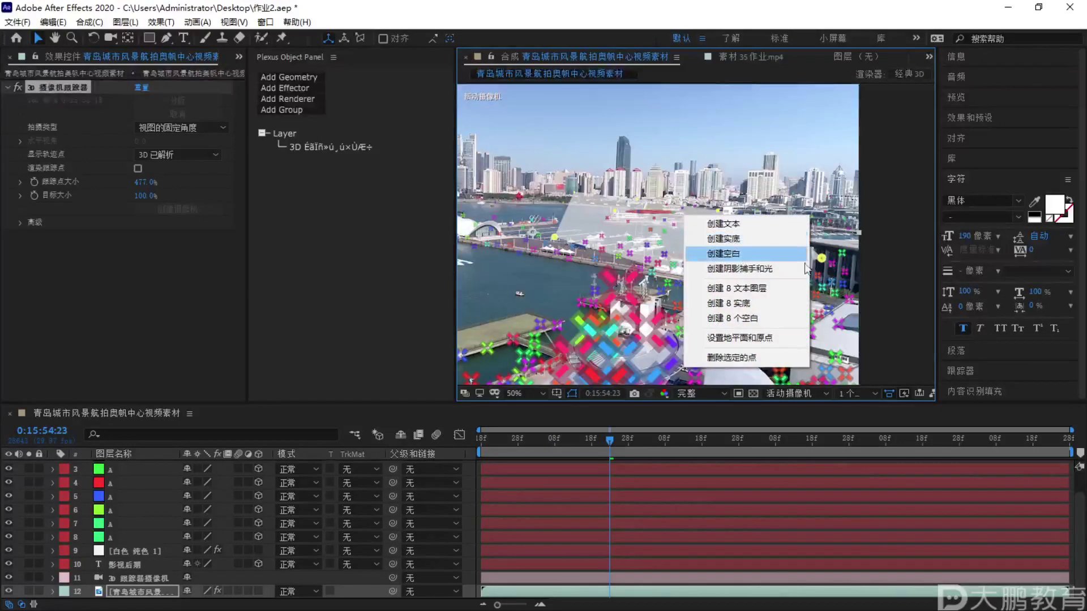
left_click(736, 318)
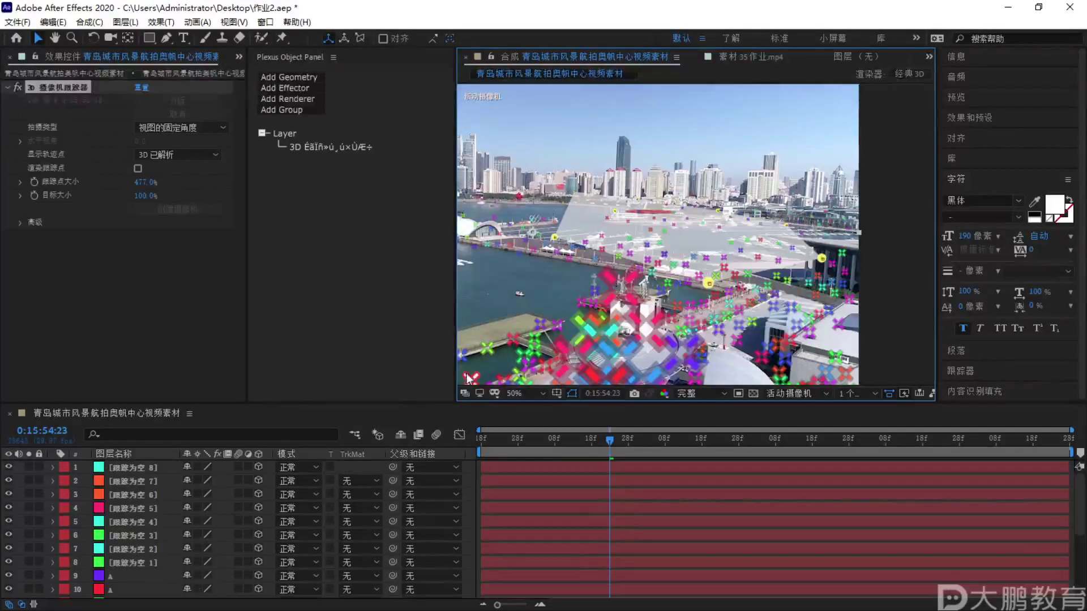
Rename the null layers 跟踪为空 1 and 跟踪为空 2 as B
left_click(125, 562)
key("Return")
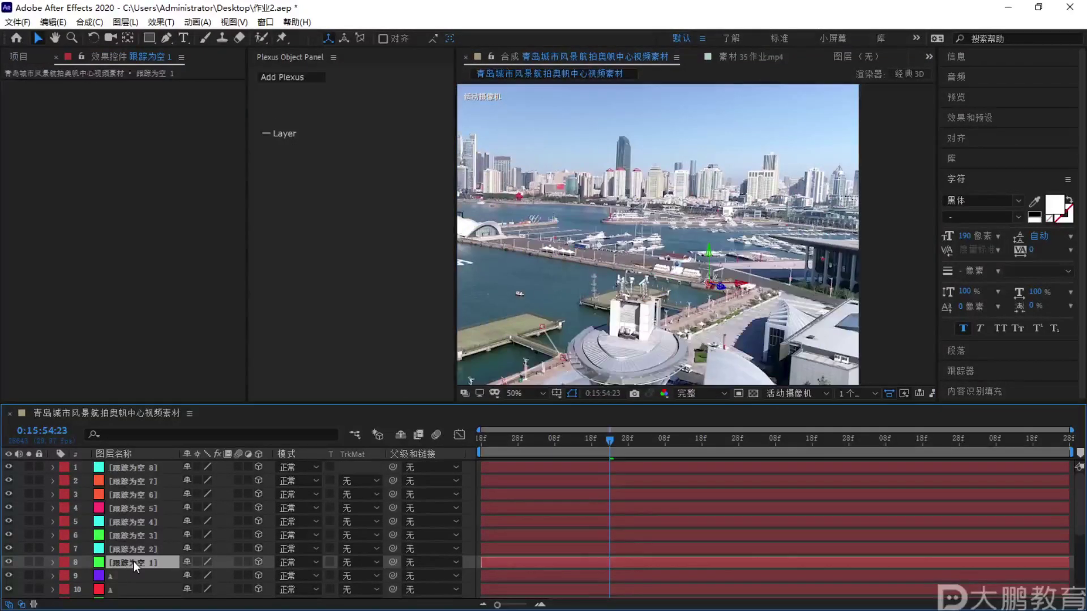
key("Caps_Lock")
type("B")
key("Caps_Lock")
left_click(144, 549)
key("Return")
key("Caps_Lock")
type("B")
key("Caps_Lock")
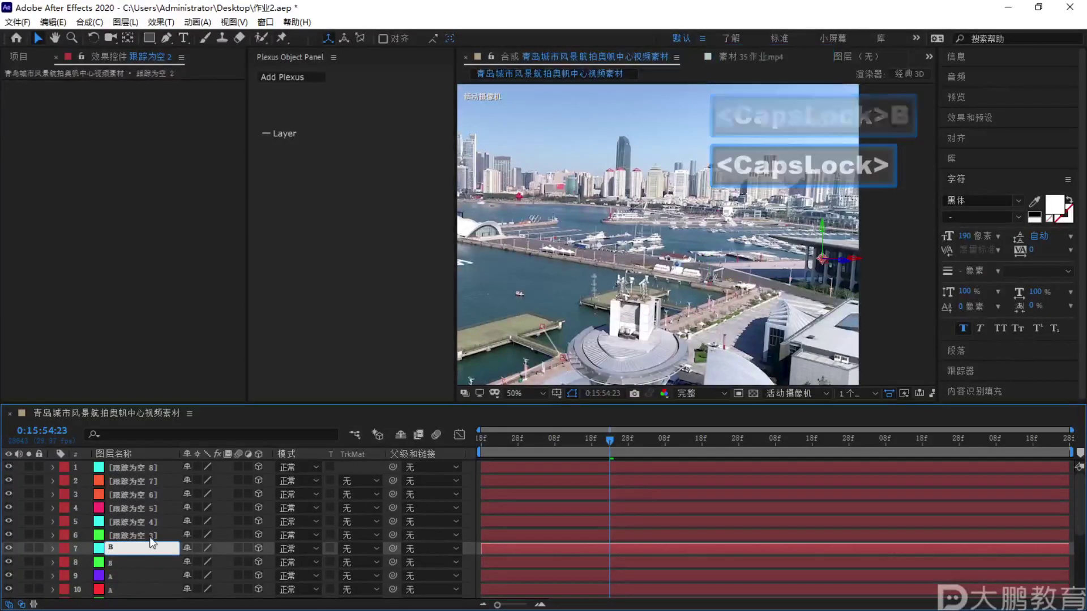
Rename the null layers 跟踪为空 3 and 跟踪为空 4 as B
left_click(148, 535)
key("Return")
key("Caps_Lock")
type("B")
key("Caps_Lock")
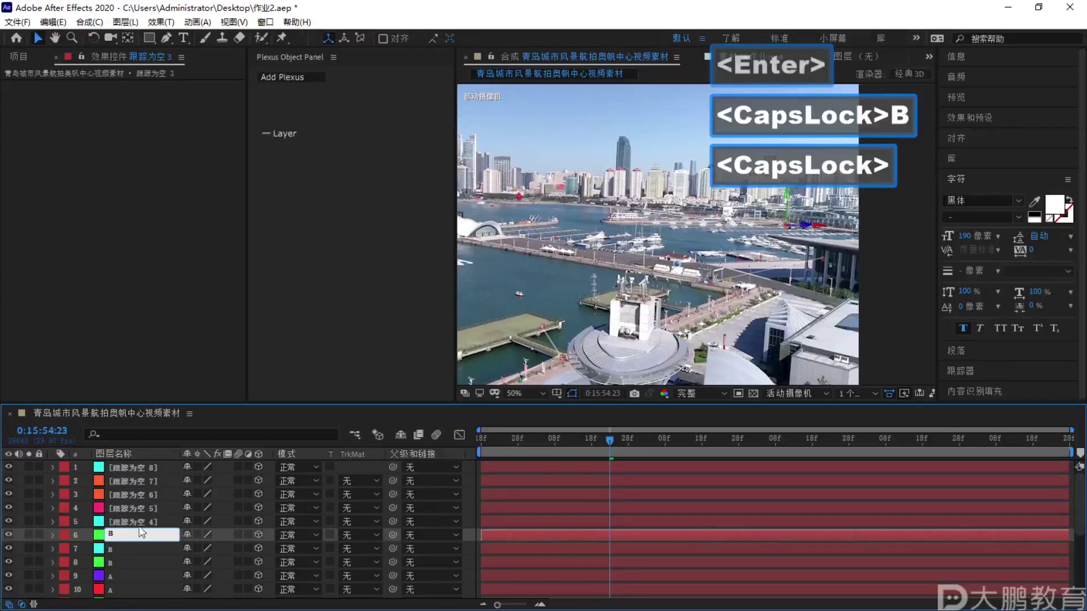
left_click(138, 521)
key("Return")
key("Caps_Lock")
type("B")
key("Caps_Lock")
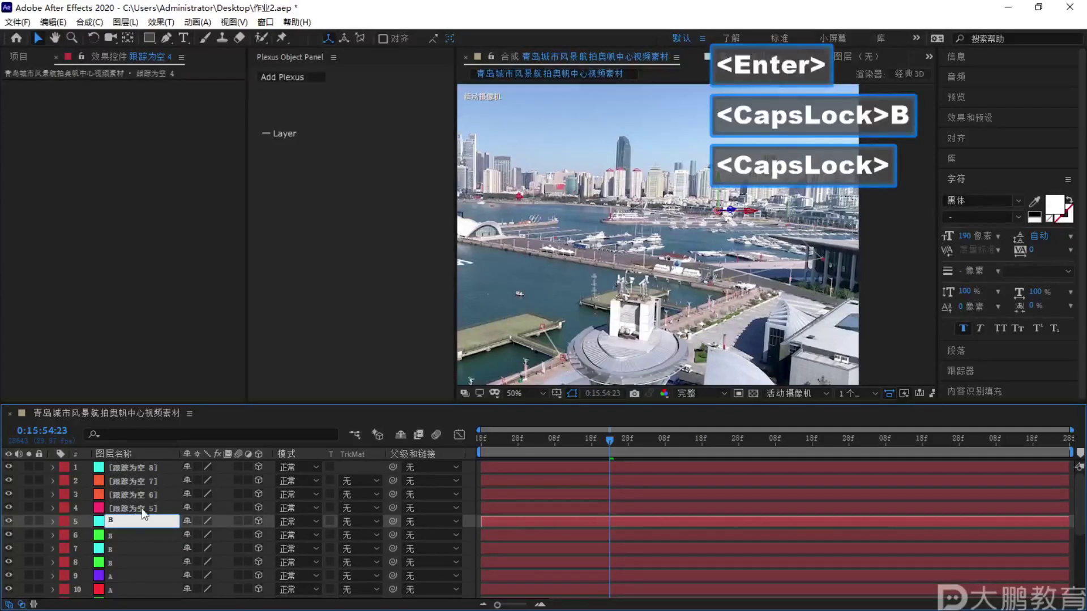
left_click(142, 508)
key("backslash")
key("KP_Enter")
key("Caps_Lock")
key("b")
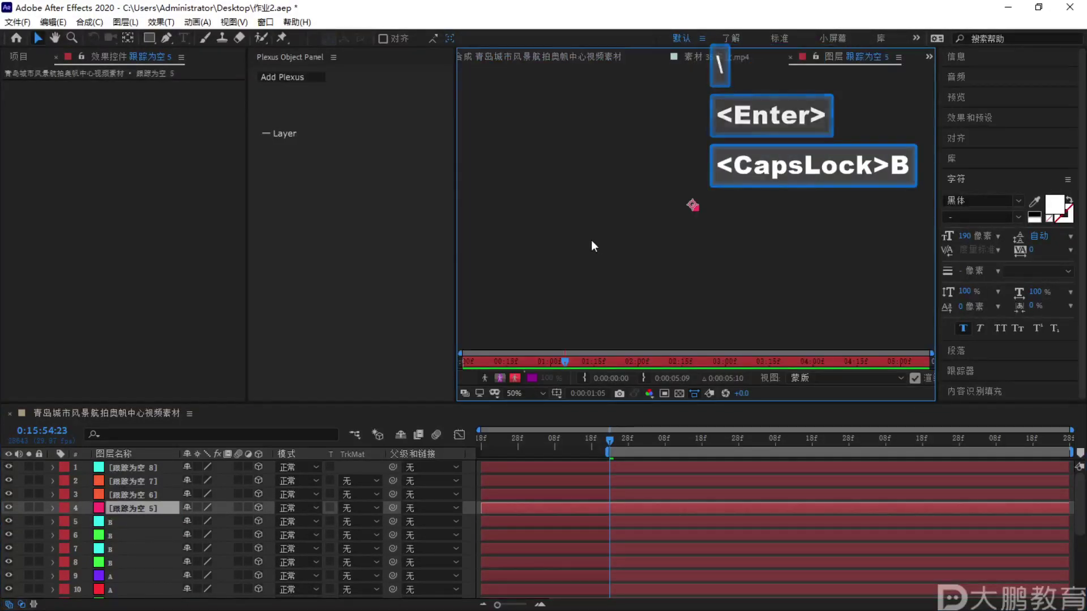
left_click(571, 59)
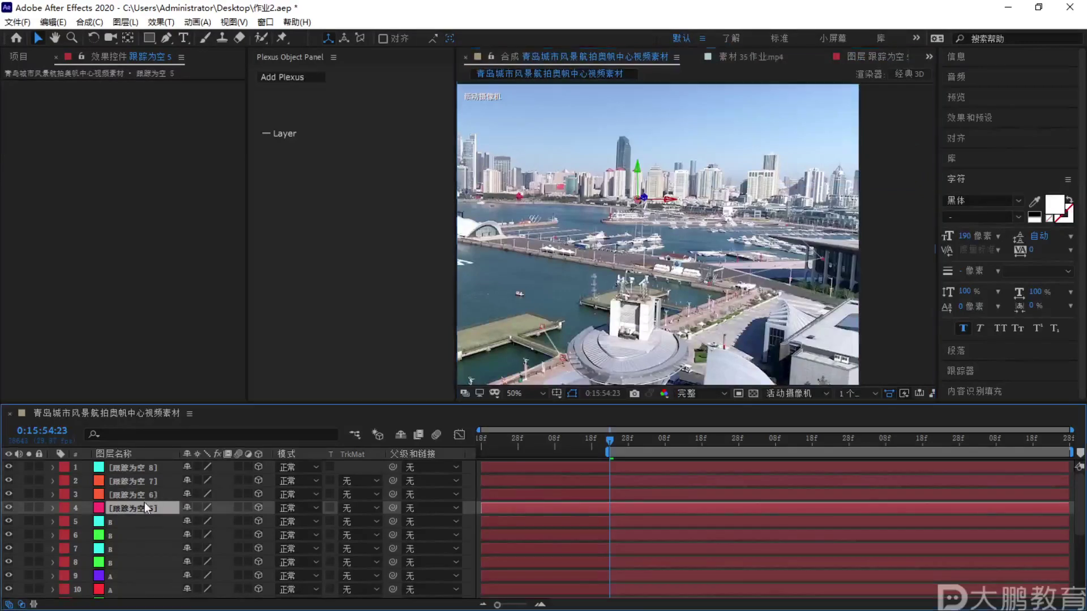
Rename the null layer 跟踪为空 5 as B
key("Return")
key("Caps_Lock")
type("B")
key("Caps_Lock")
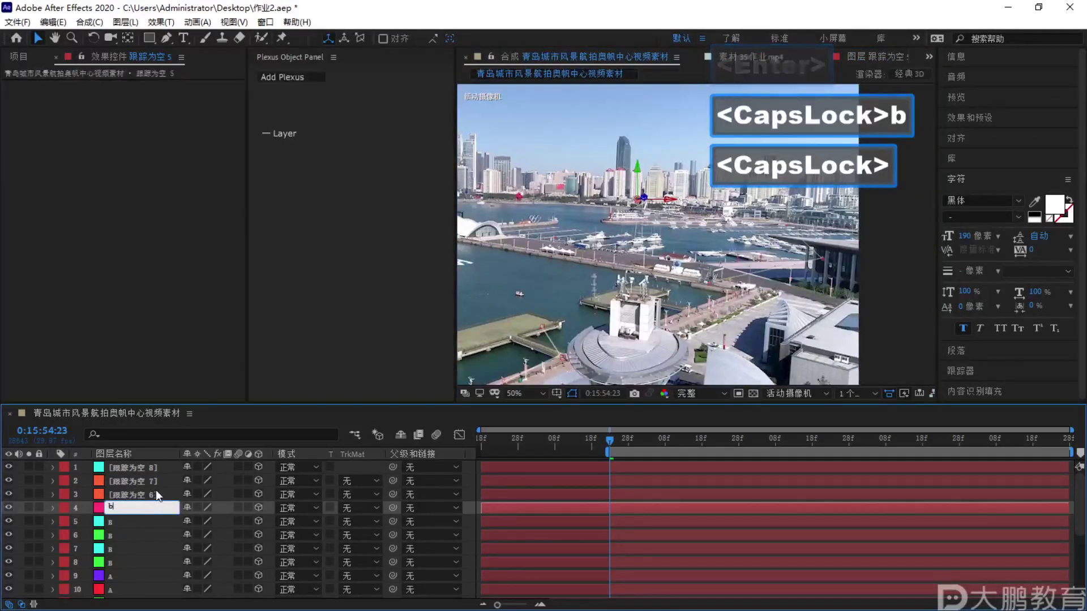
key("BackSpace")
key("BackSpace")
key("Caps_Lock")
type("B")
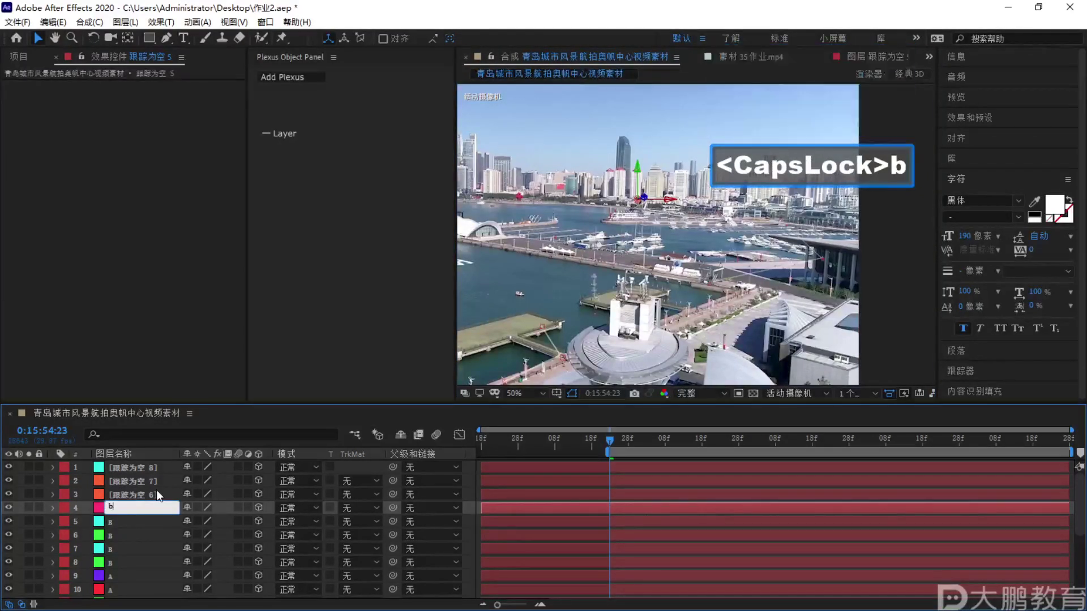
key("BackSpace")
key("Caps_Lock")
type("B")
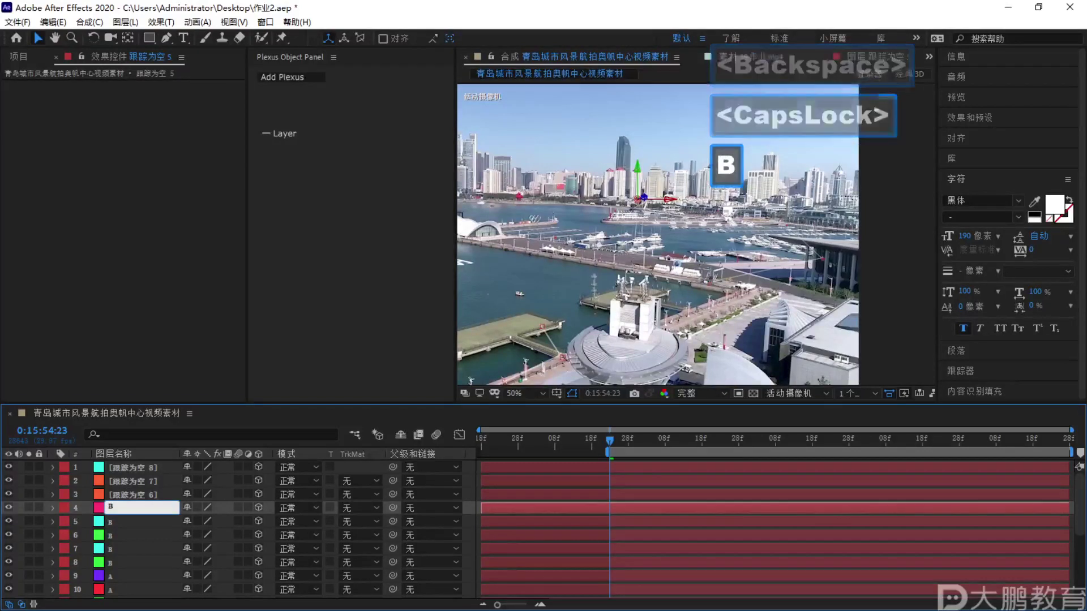
Rename the null layers 跟踪为空 6, 跟踪为空 7 and 跟踪为空 8 as B
left_click(152, 494)
key("Return")
type("B")
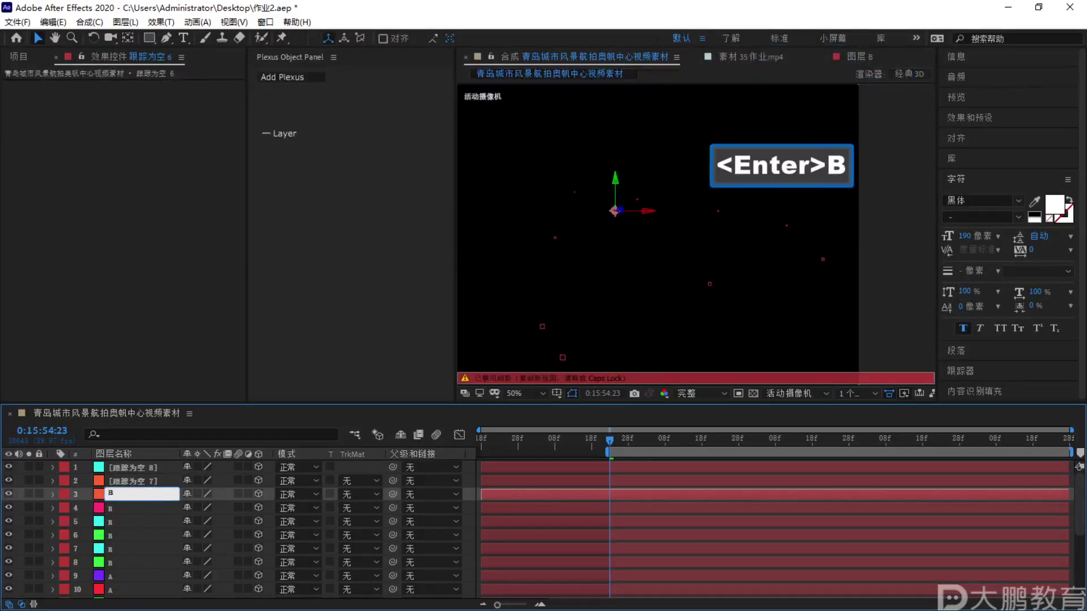
left_click(121, 476)
key("Return")
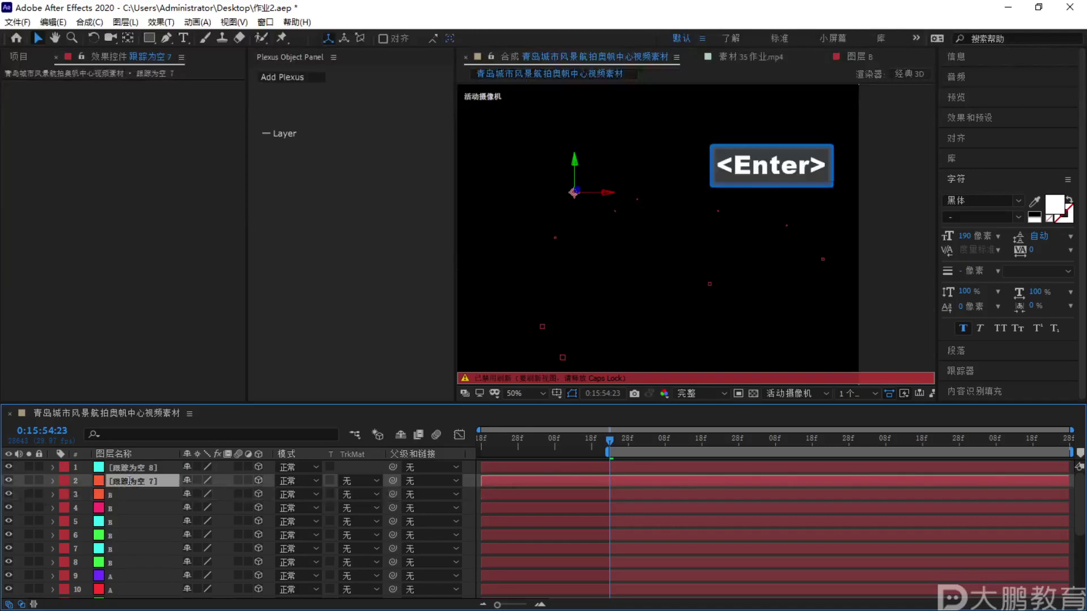
type("B")
left_click(148, 467)
key("Return")
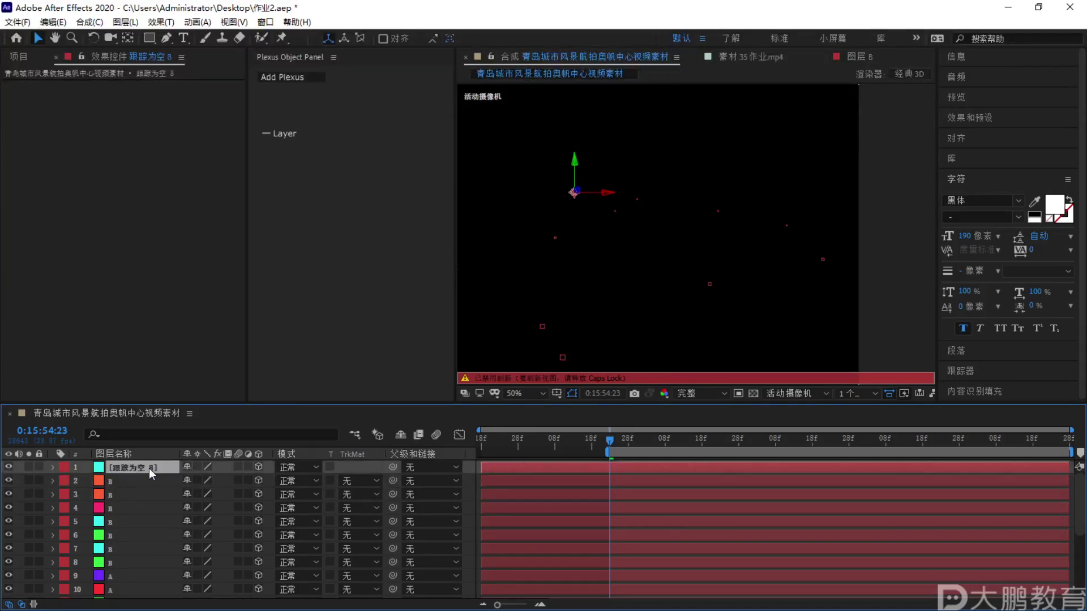
type("B")
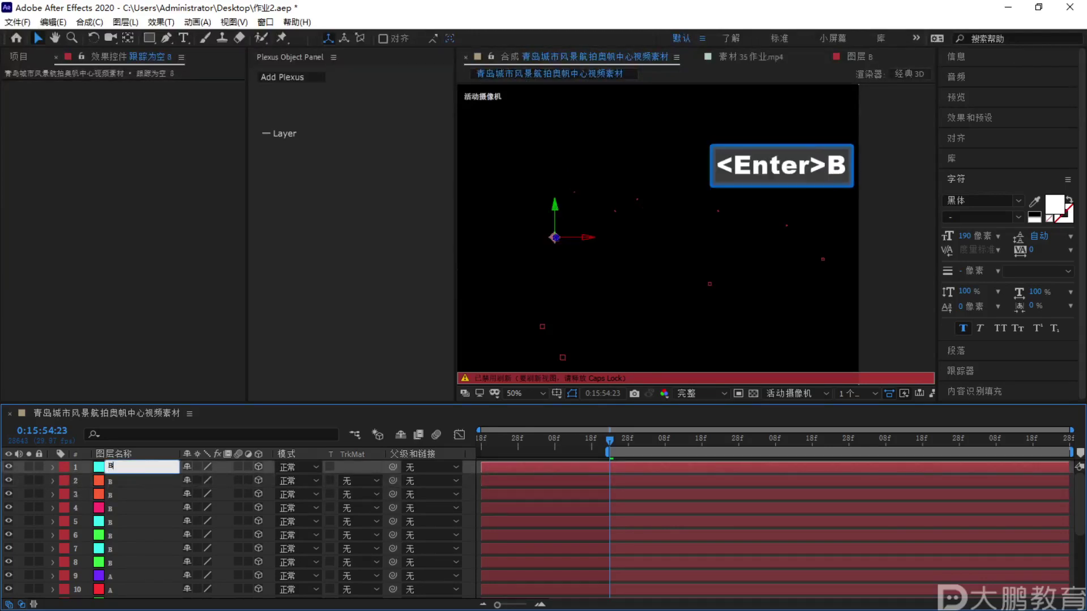
left_click(162, 512)
key("Caps_Lock")
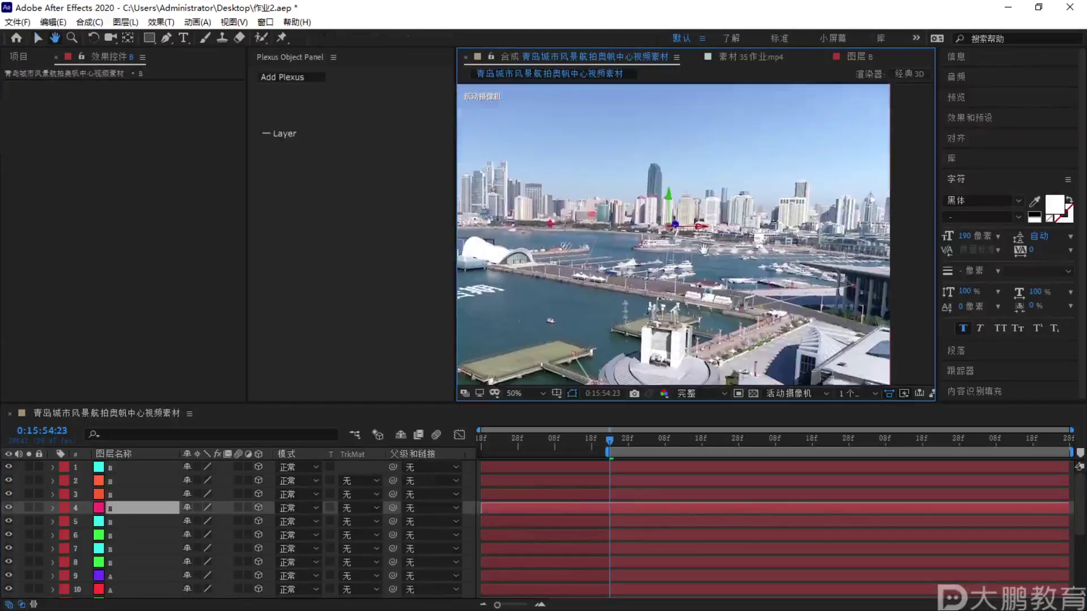
Extend the work area back to the start of the composition and preview the beams in an enlarged viewer
left_click_drag(457, 72, 333, 71)
key("comma")
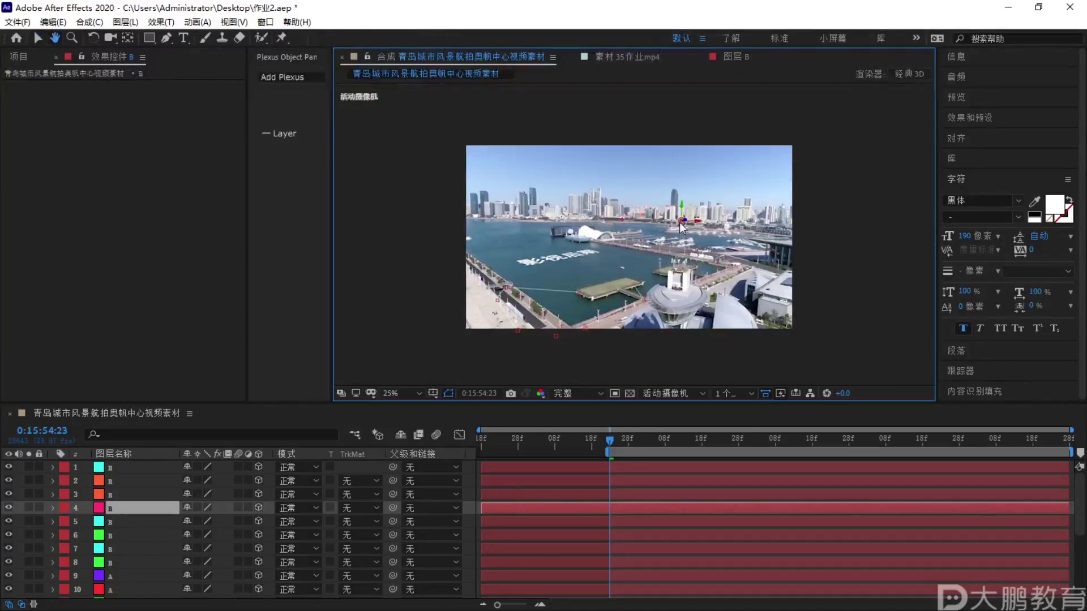
left_click(613, 449)
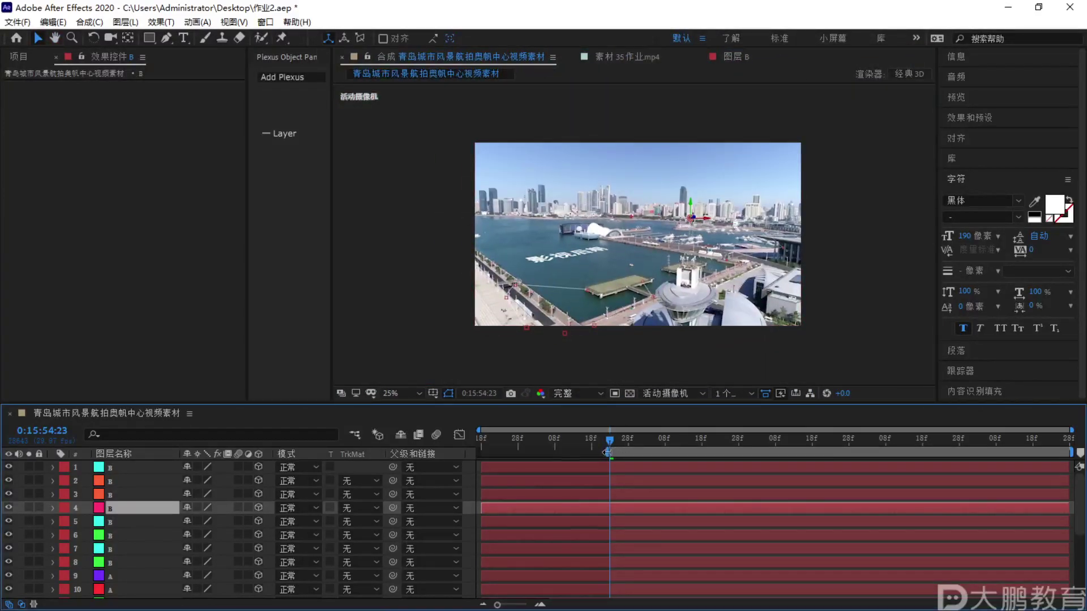
key("space")
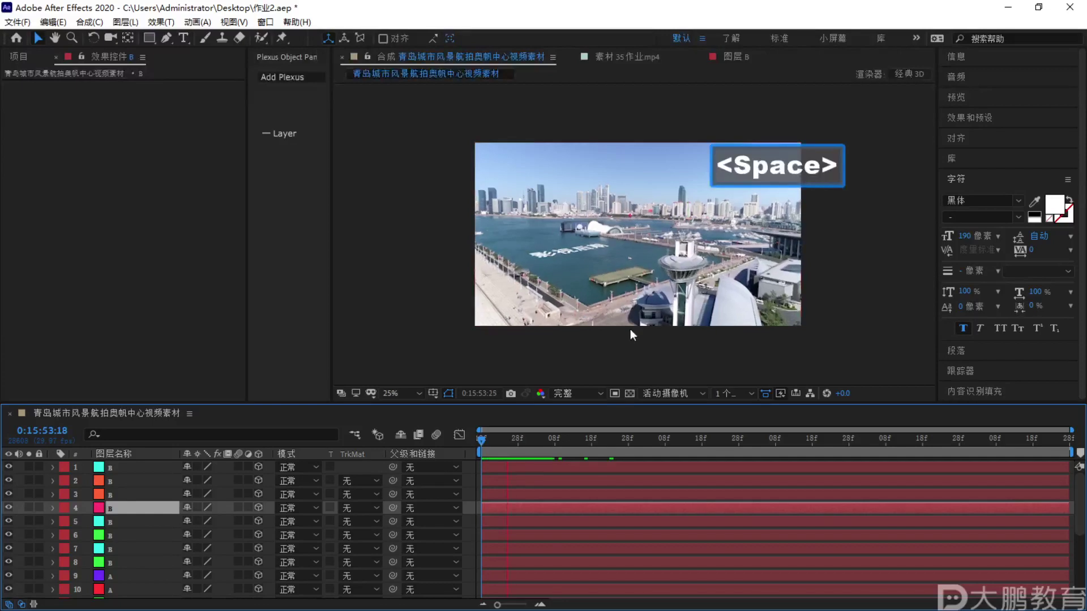
key("space")
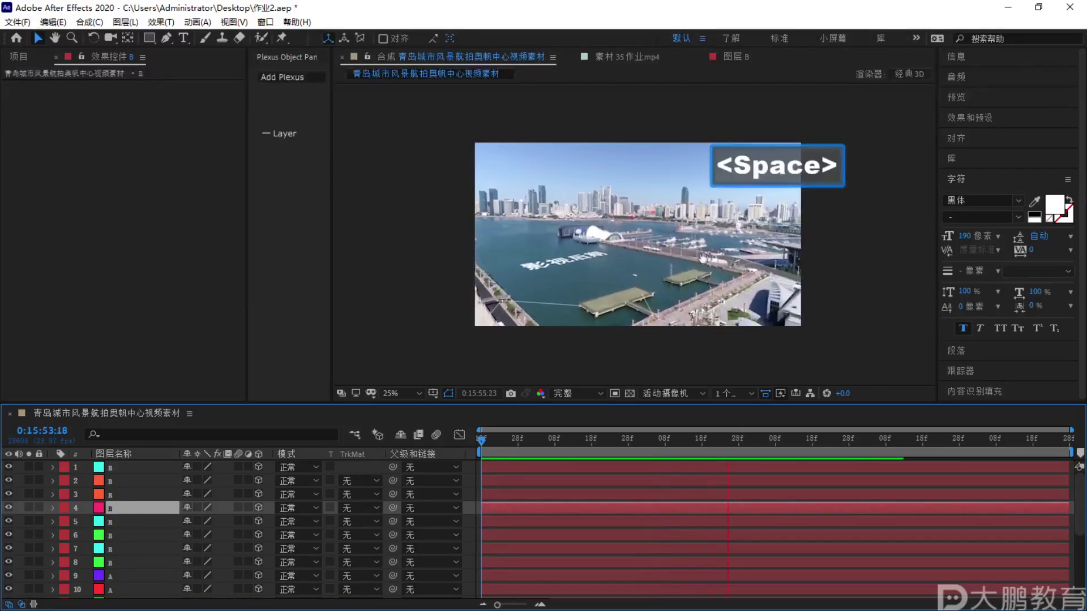
Examine the beams over the marina in the composition and compare them with the reference video 素材 35作业.mp4
scroll(703, 258, "up", 4)
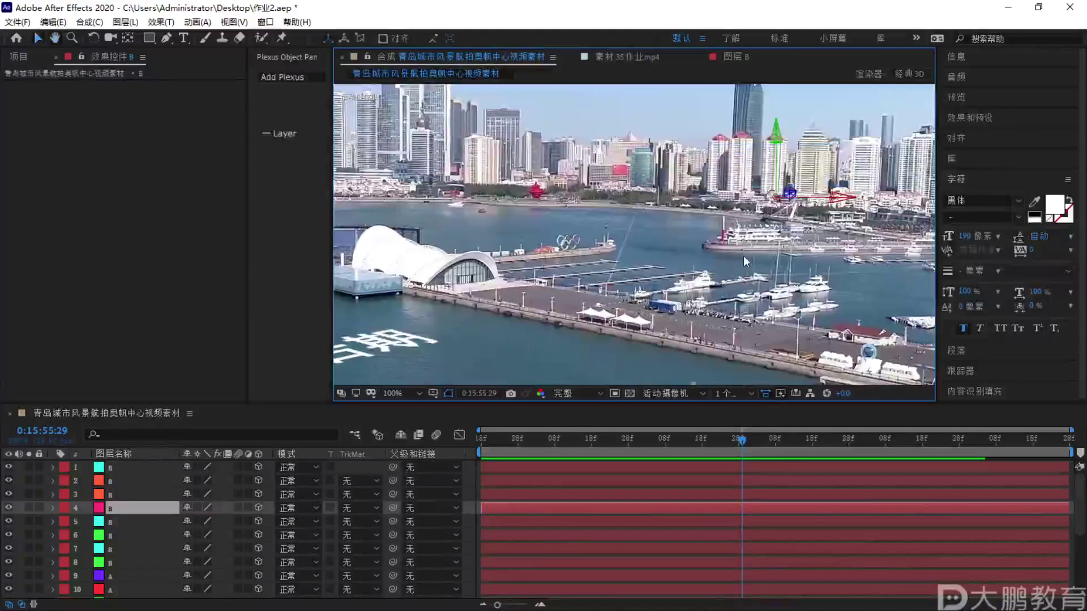
scroll(743, 256, "down", 2)
key("F1")
left_click_drag(718, 196, 684, 144)
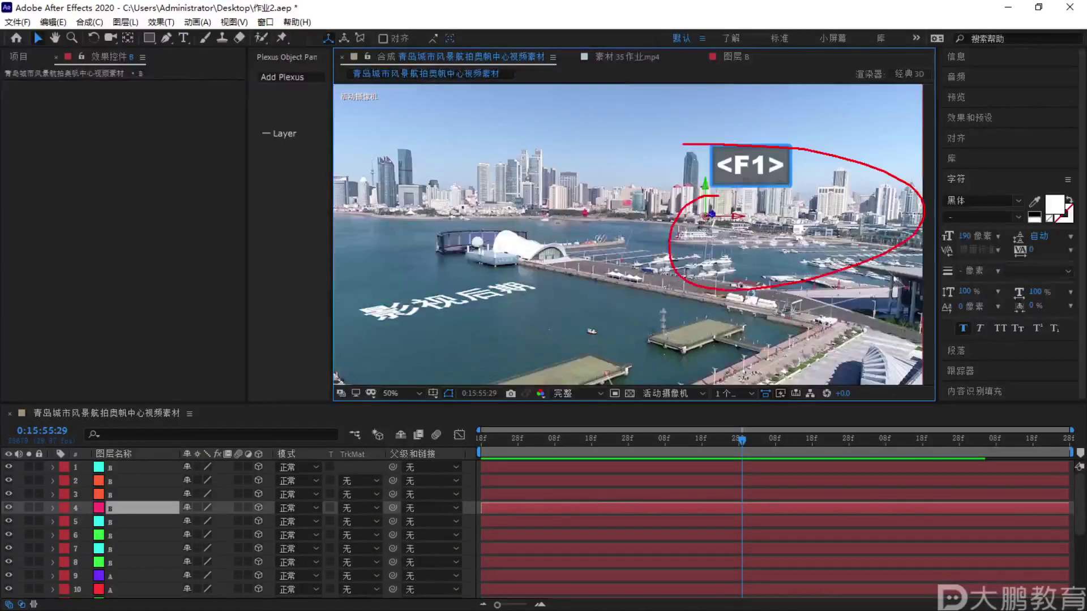
key("Escape")
left_click(585, 55)
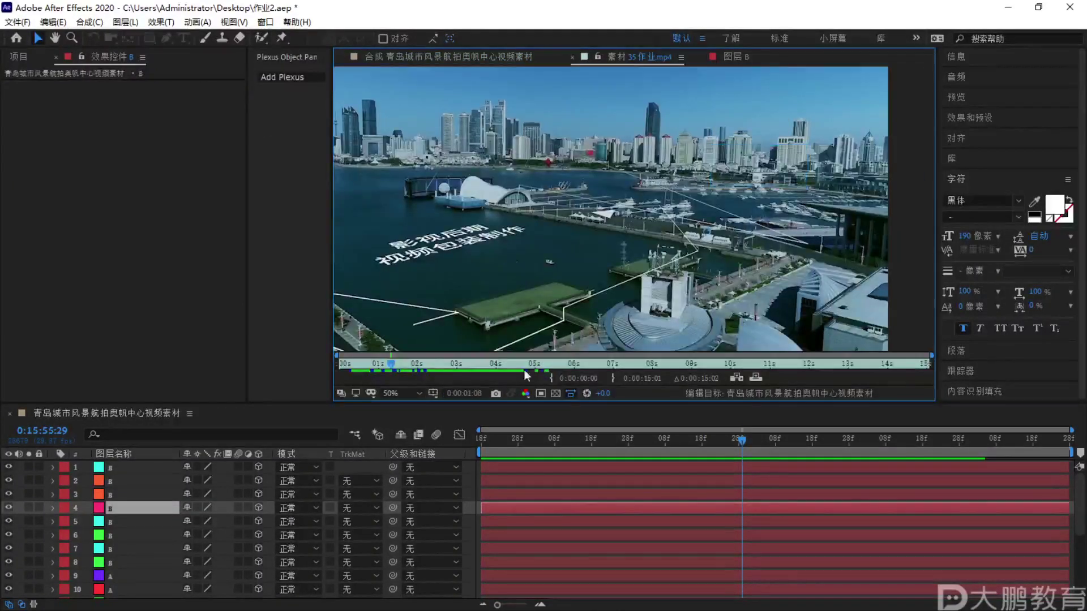
mouse_move(376, 364)
left_mouse_down()
mouse_move(335, 371)
mouse_move(405, 369)
mouse_move(366, 369)
left_mouse_up()
left_click(459, 57)
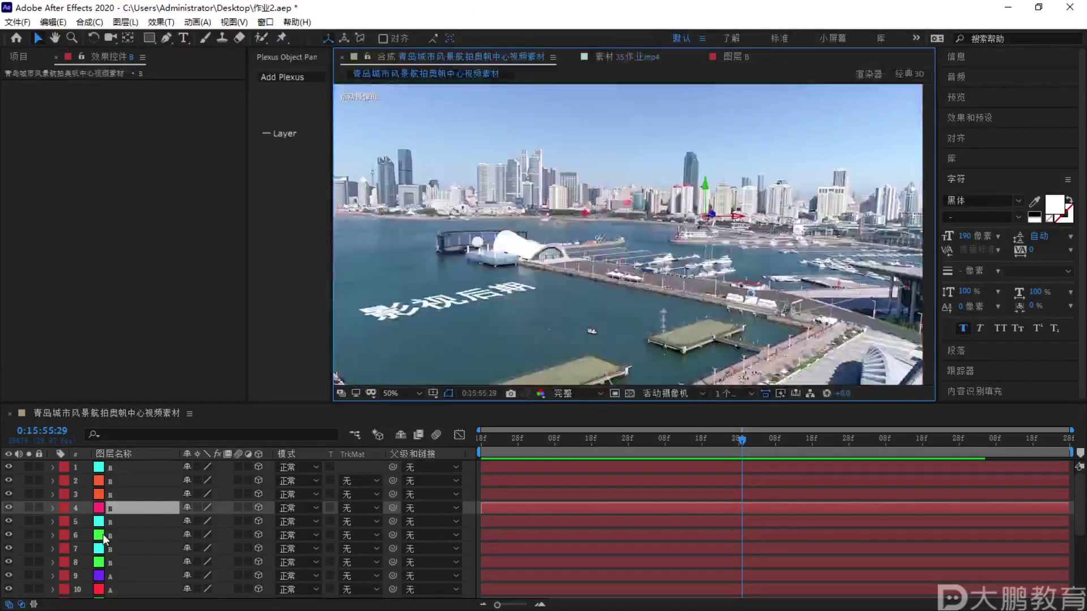
Select the 白色 纯色 1 solid layer and widen the Plexus Object Panel so its object names are fully readable
scroll(104, 538, "down", 3)
left_click(141, 579)
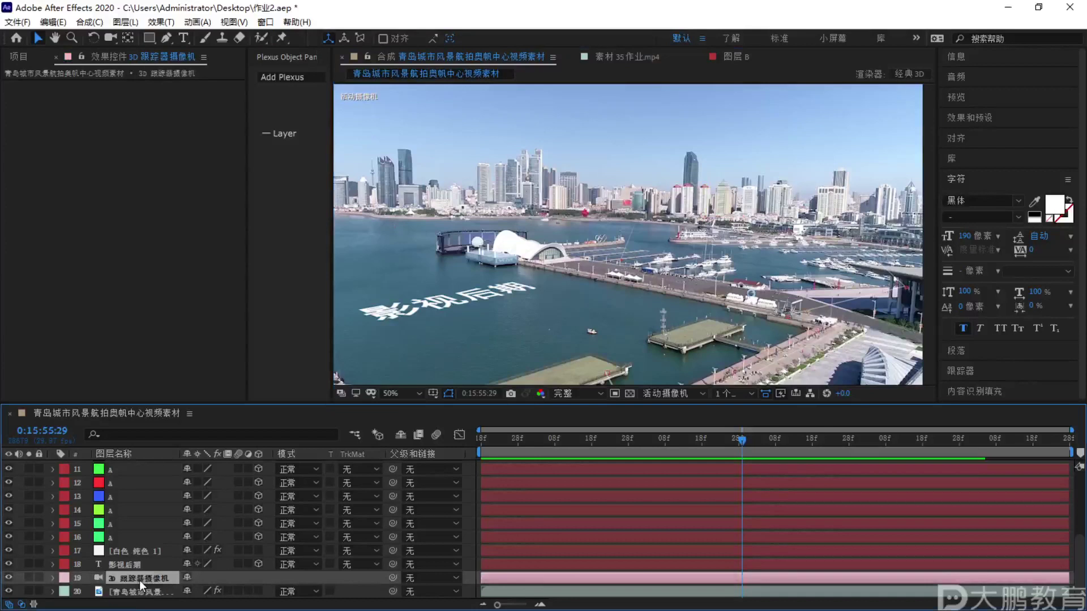
left_click(138, 591)
left_click(131, 551)
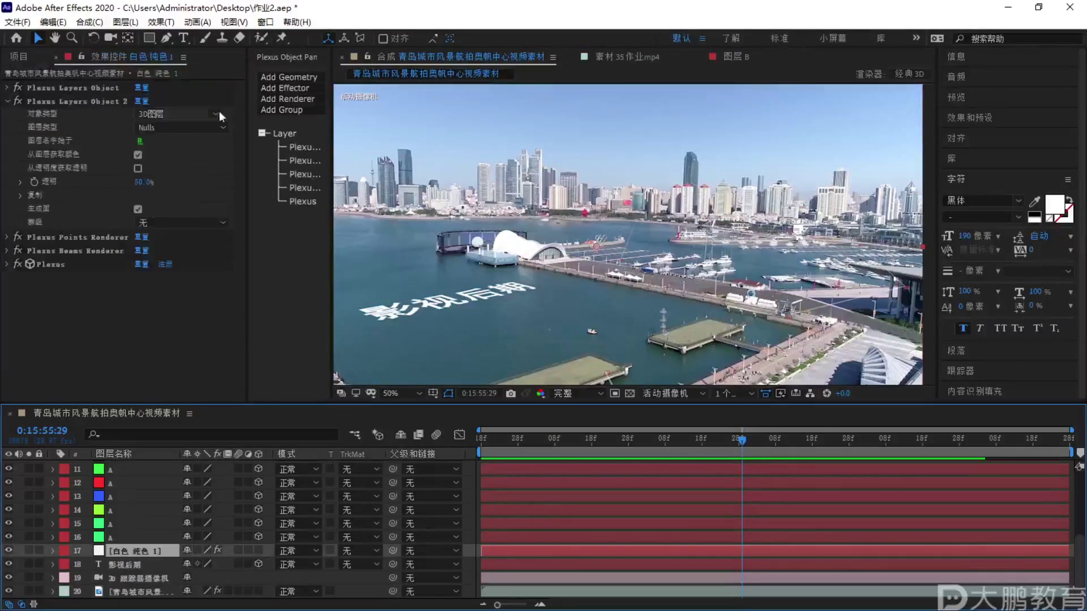
left_click_drag(331, 101, 446, 101)
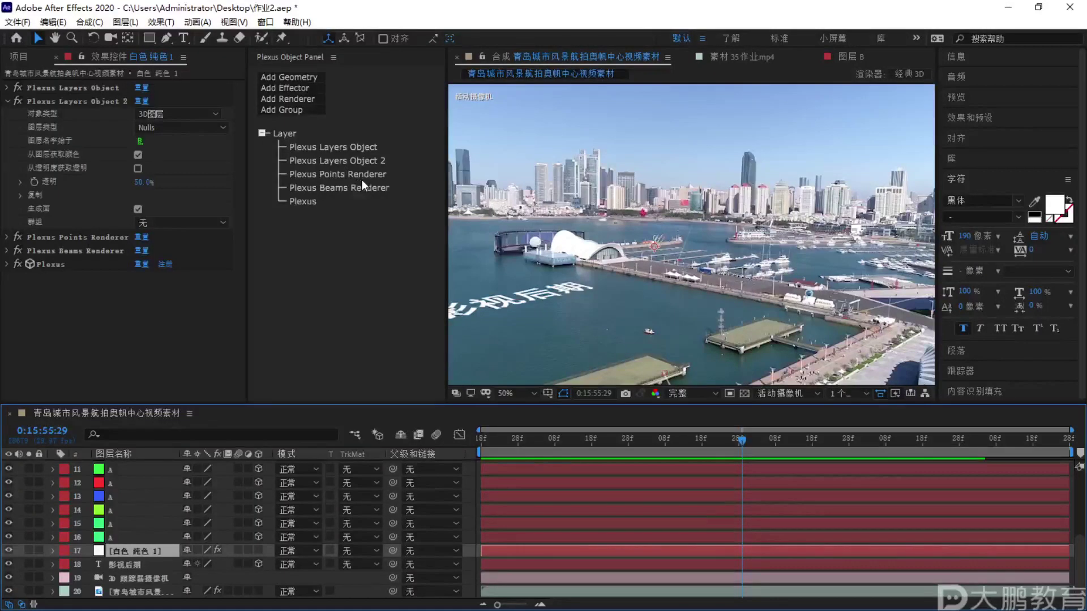
Assign the first Plexus Layers Object, the one using the A nulls, to 群组 1
left_click(345, 145)
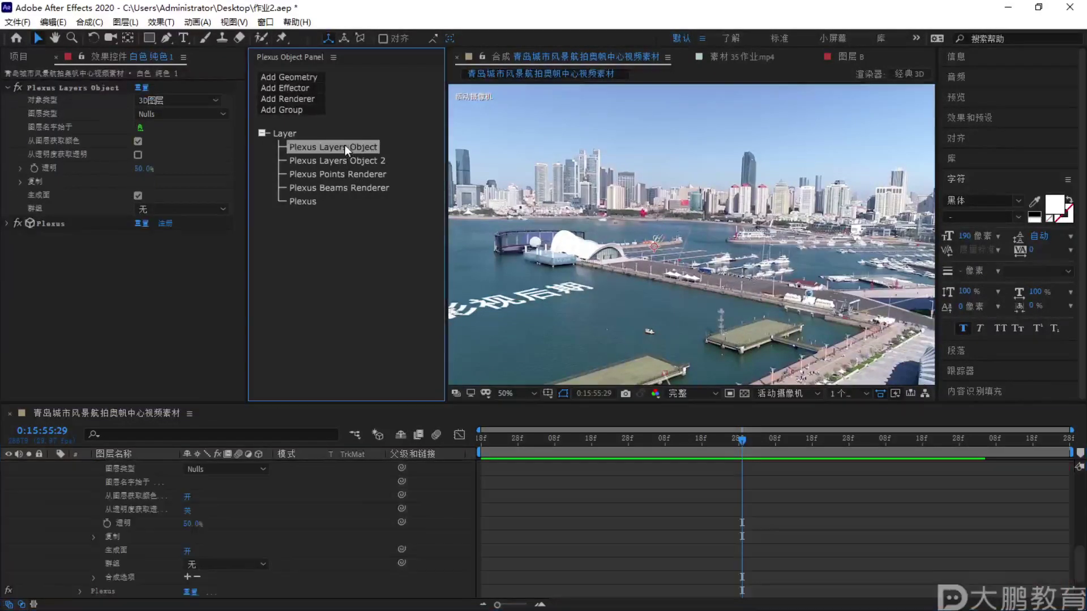
left_click(159, 205)
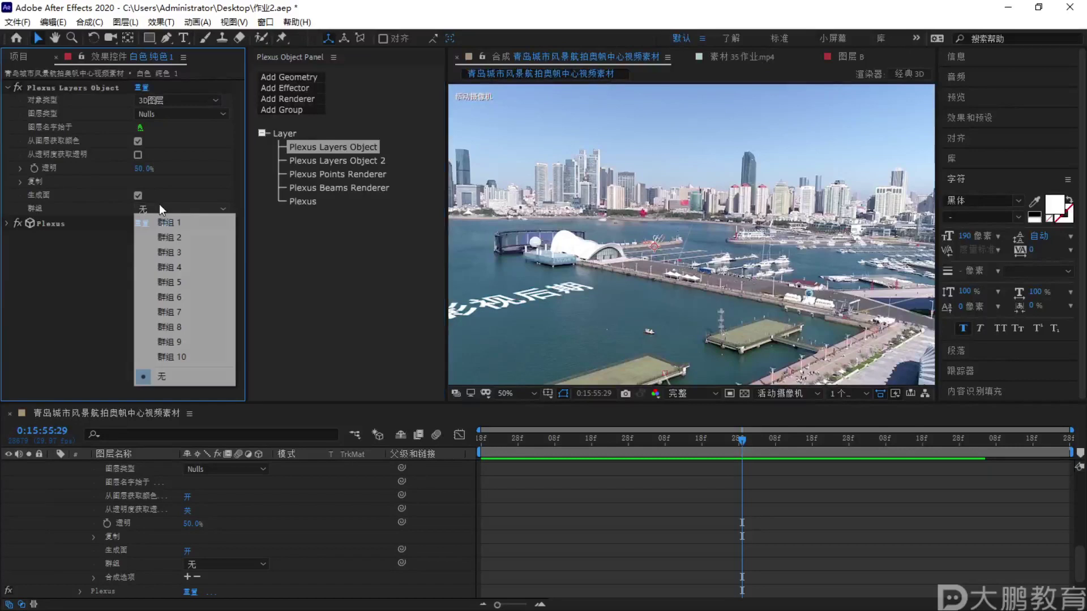
left_click(189, 222)
left_click(321, 218)
Restrict both the Plexus Points Renderer and the Plexus Beams Renderer to affect only 群组 1
left_click(340, 174)
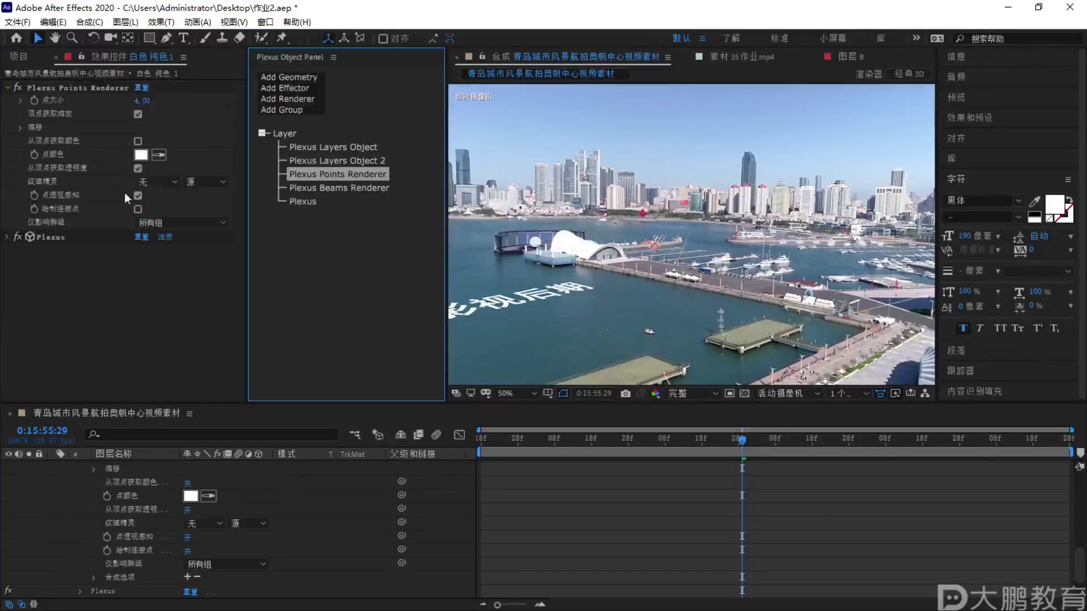
left_click(169, 223)
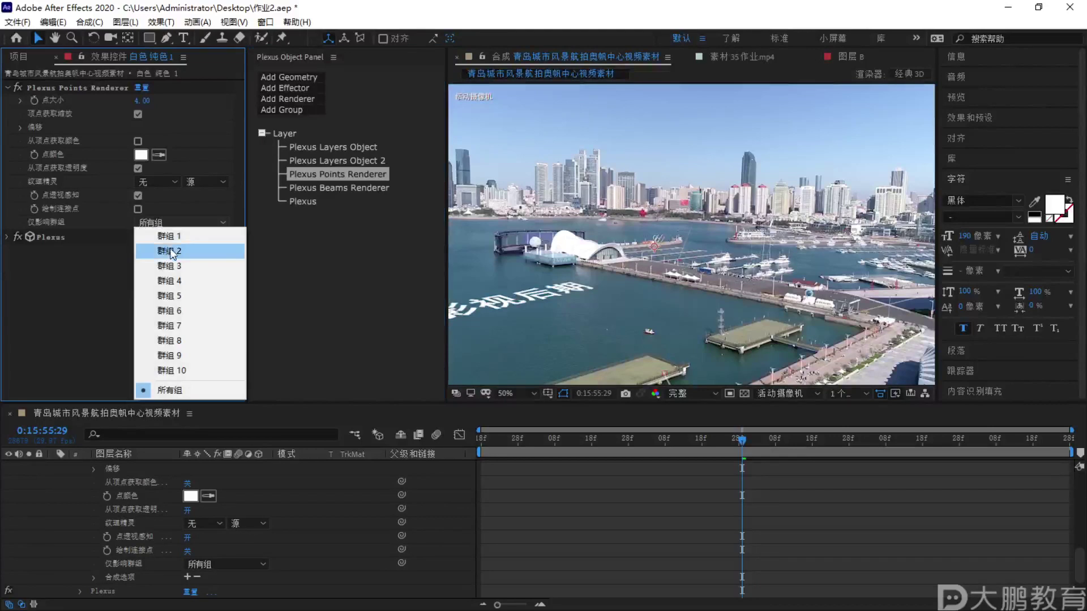
left_click(170, 236)
left_click(342, 187)
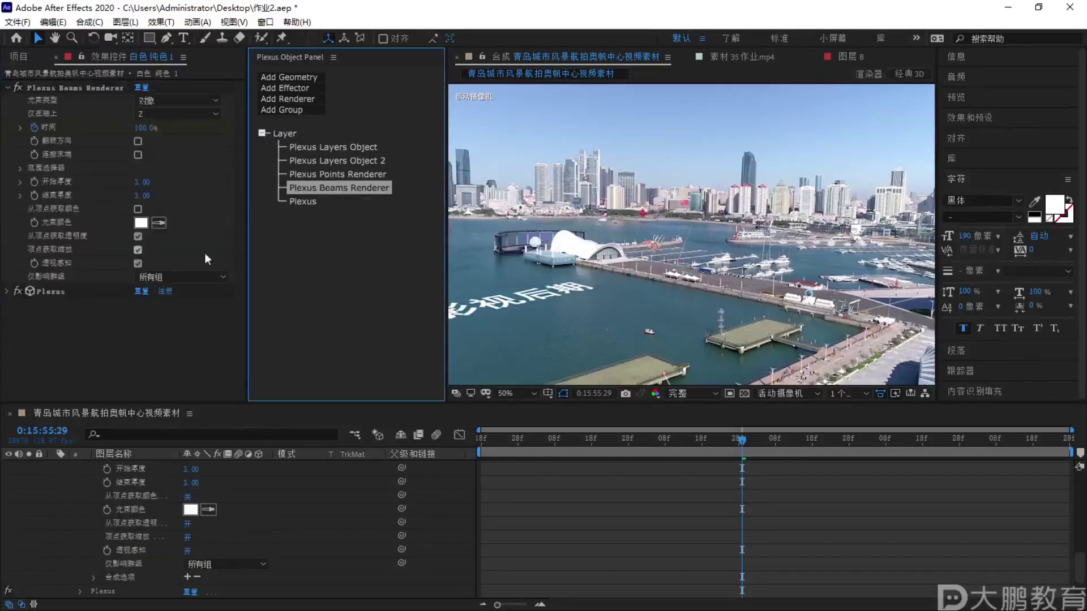
left_click(167, 277)
left_click(175, 292)
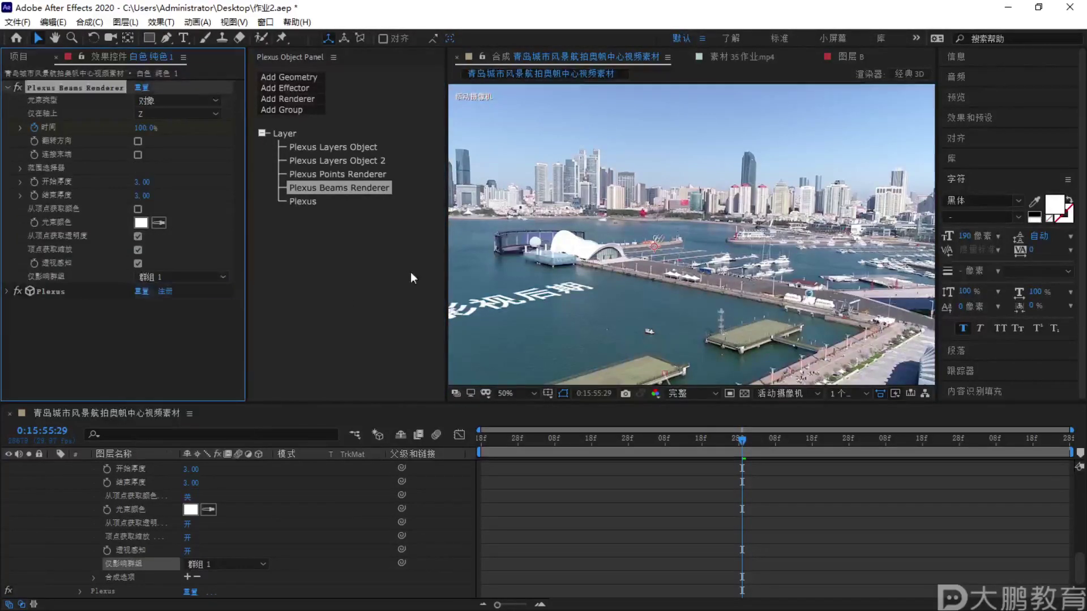
Reselect the 白色 纯色 1 layer, expand Group 1 in the Plexus object tree and inspect the Plexus Beams Renderer's settings
left_click(277, 573)
scroll(61, 481, "up", 5)
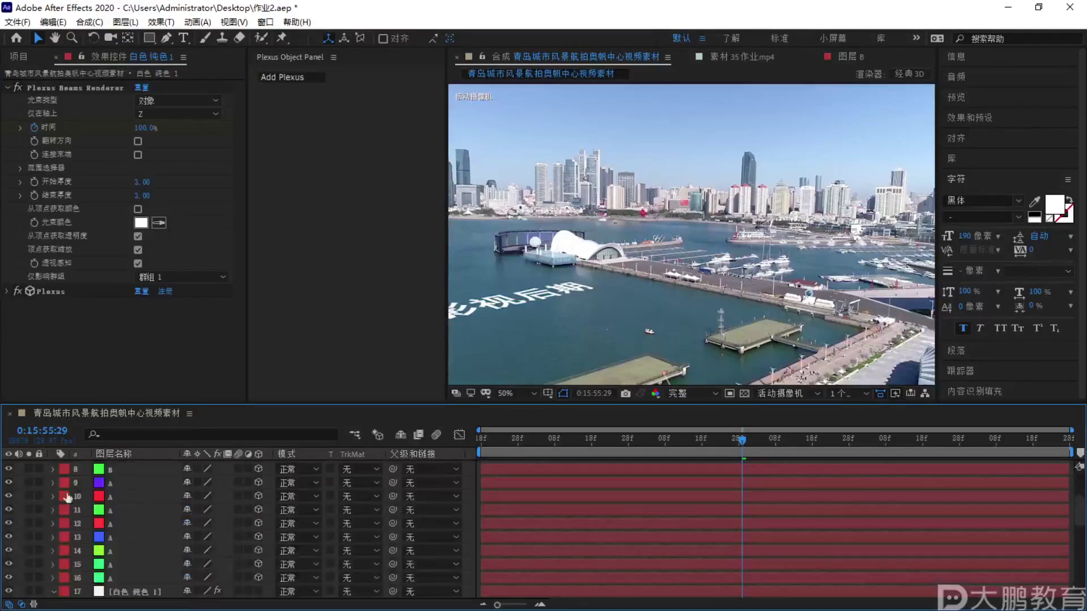
left_click(53, 511)
left_click(132, 552)
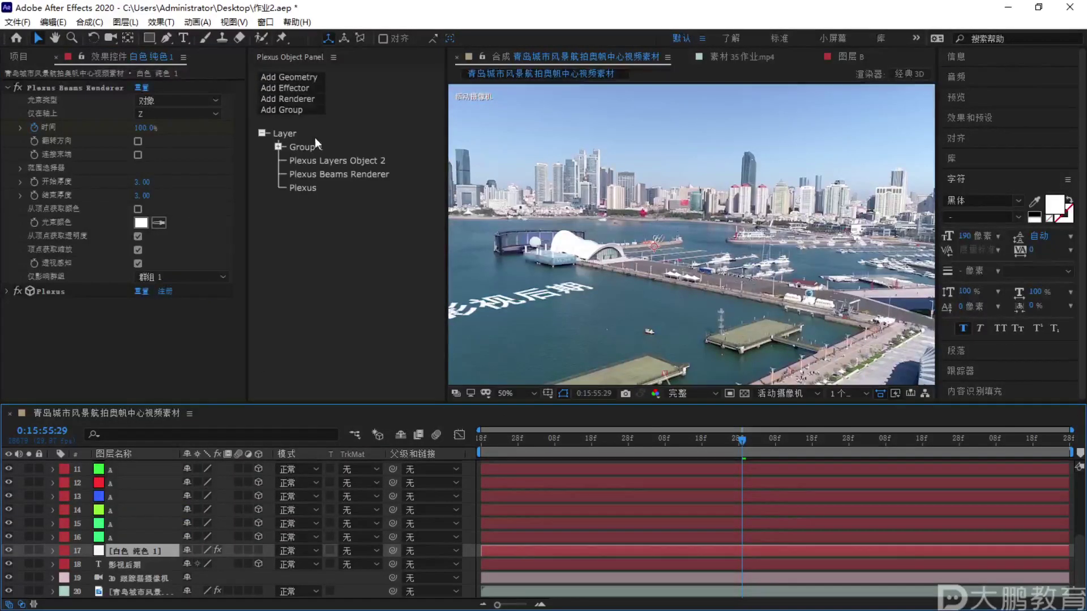
left_click(278, 147)
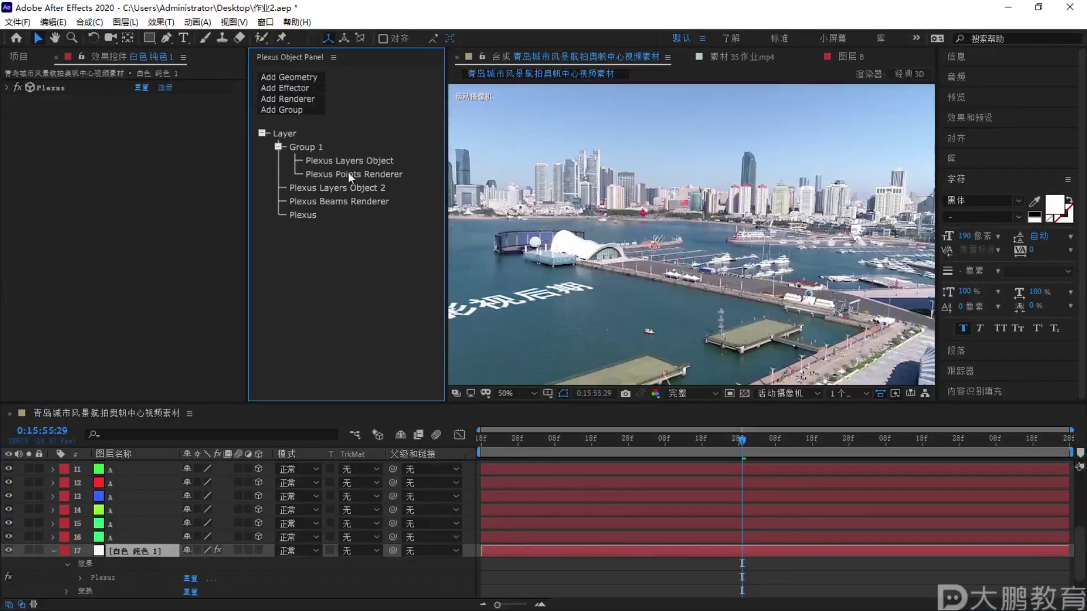
left_click(320, 200)
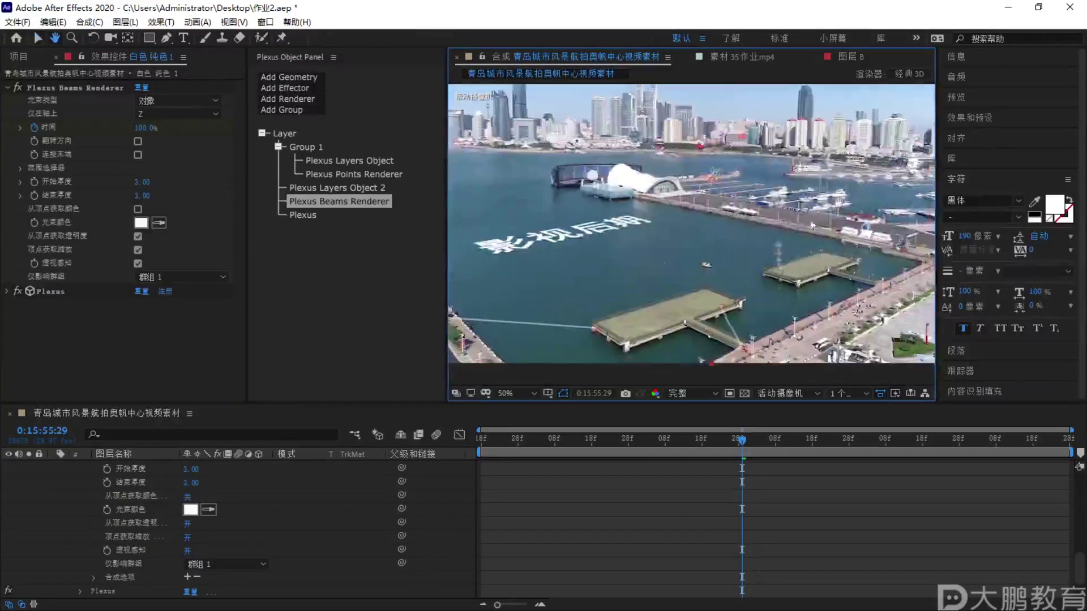
Add a Points renderer to the Plexus effect and limit it to 群组 2
key("space")
left_click(700, 440)
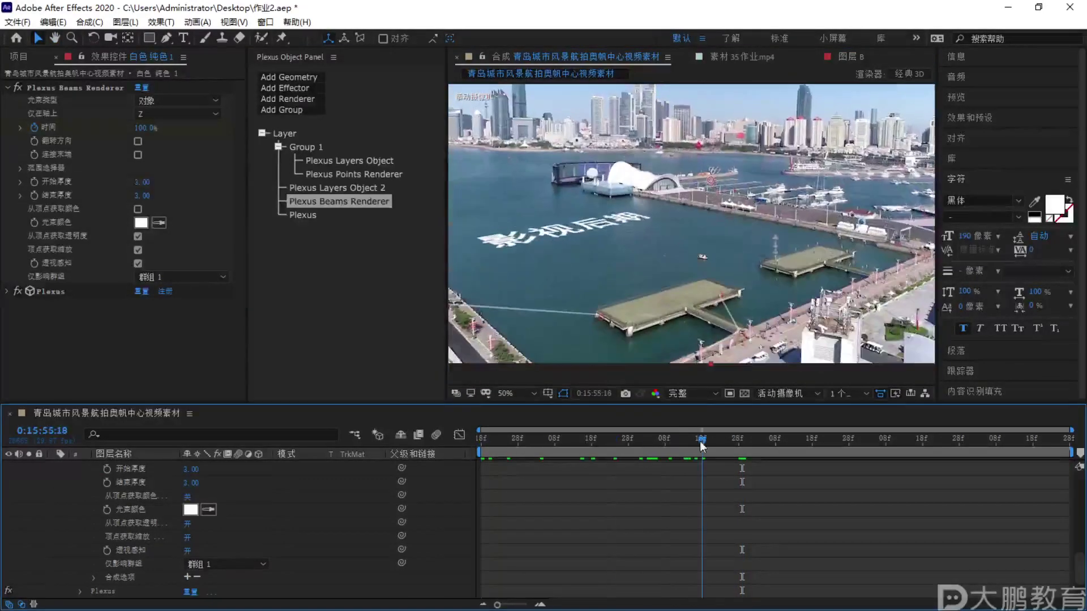
key("F1")
key("Escape")
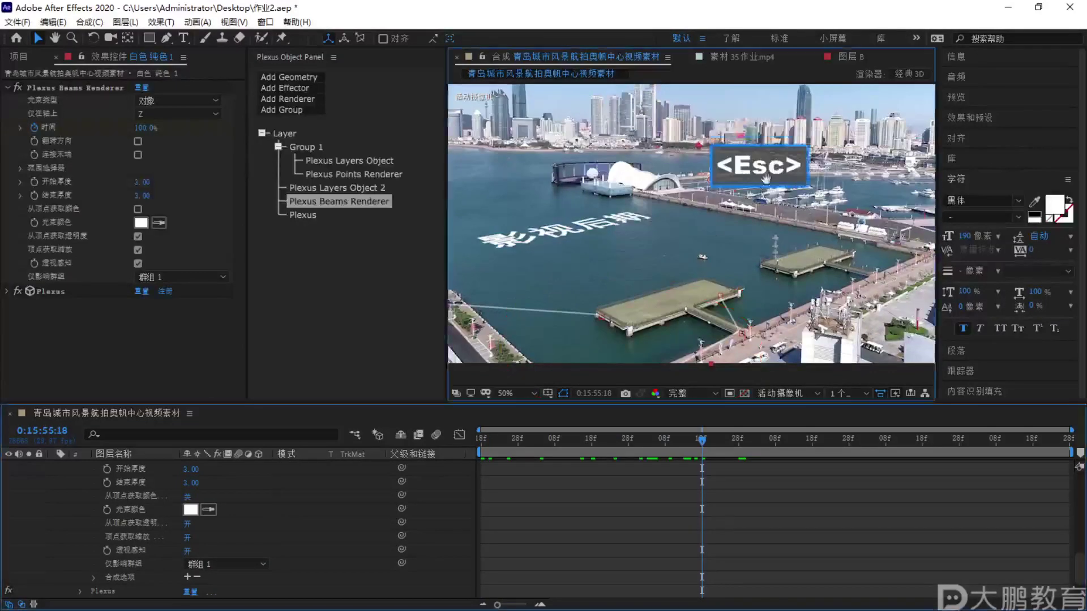
scroll(609, 340, "up", 2)
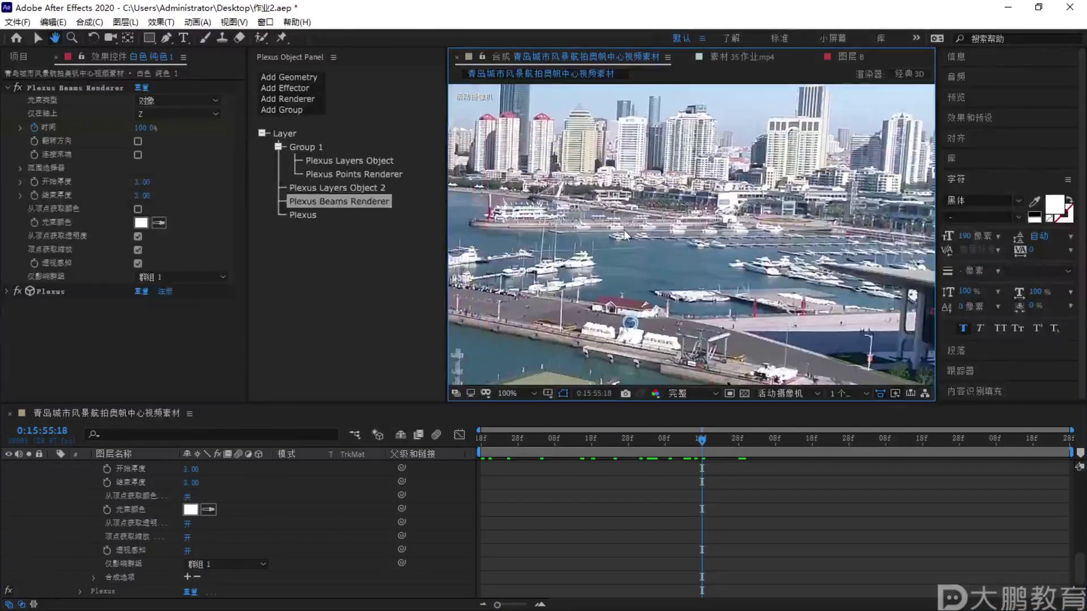
scroll(624, 230, "down", 2)
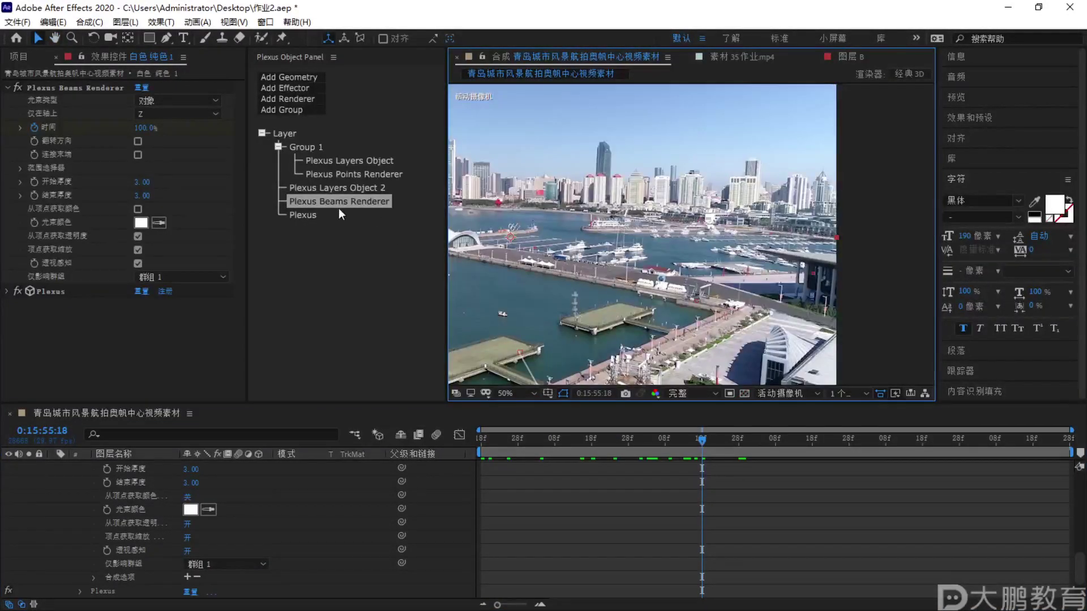
left_click(303, 100)
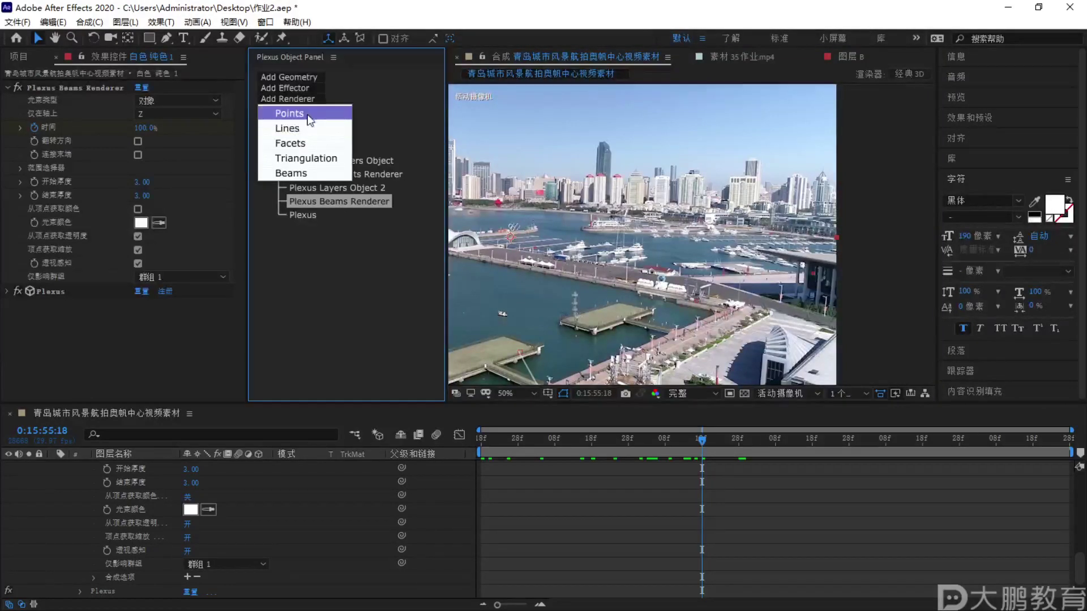
left_click(290, 114)
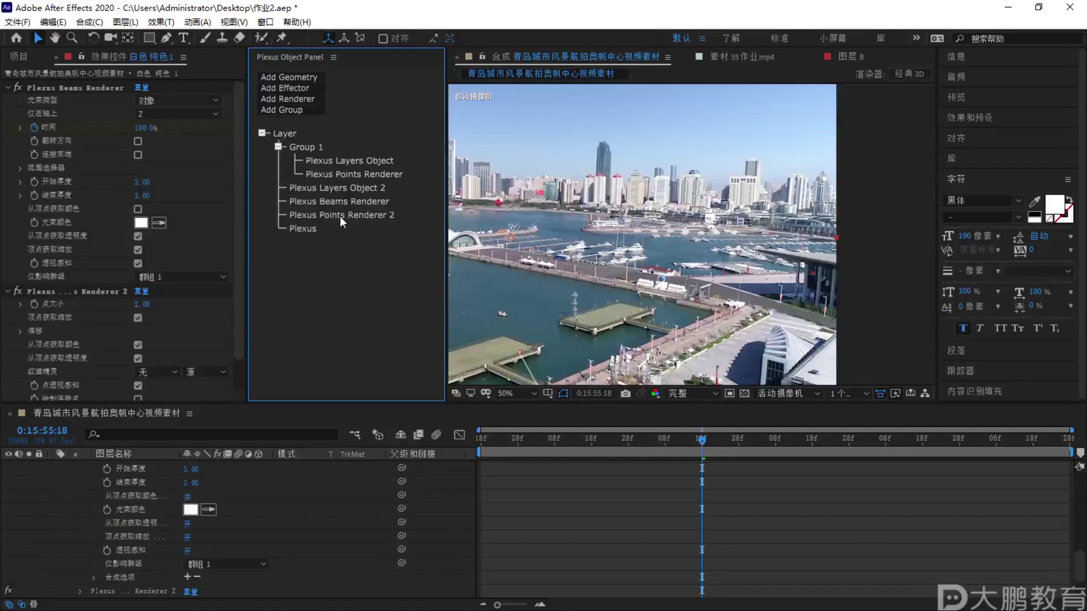
left_click(157, 207)
left_click(198, 230)
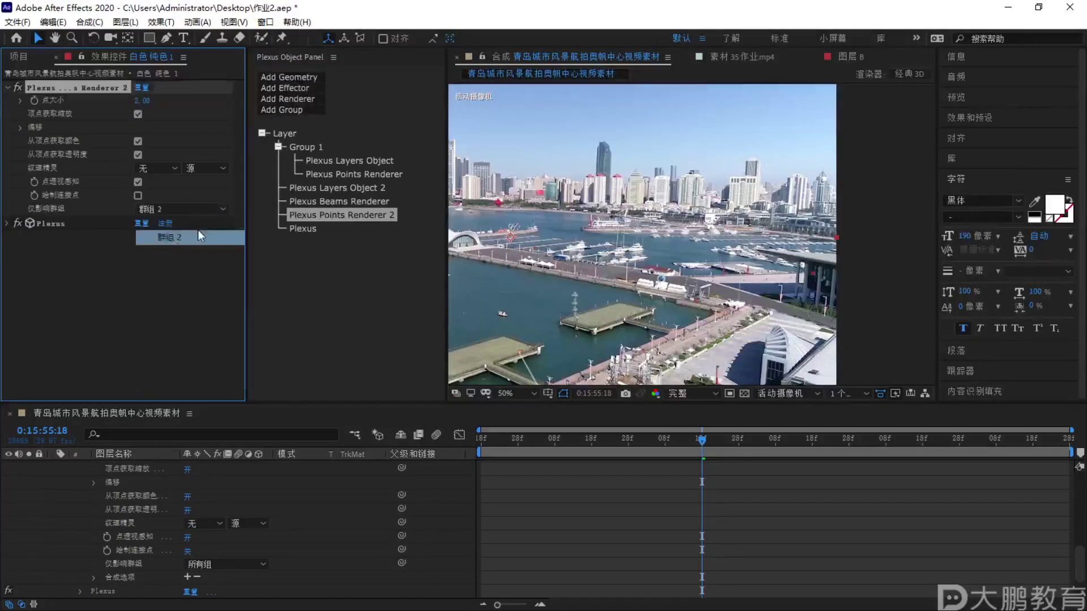
Assign Plexus Layers Object 2 to 群组 2
left_click(332, 188)
left_click(190, 209)
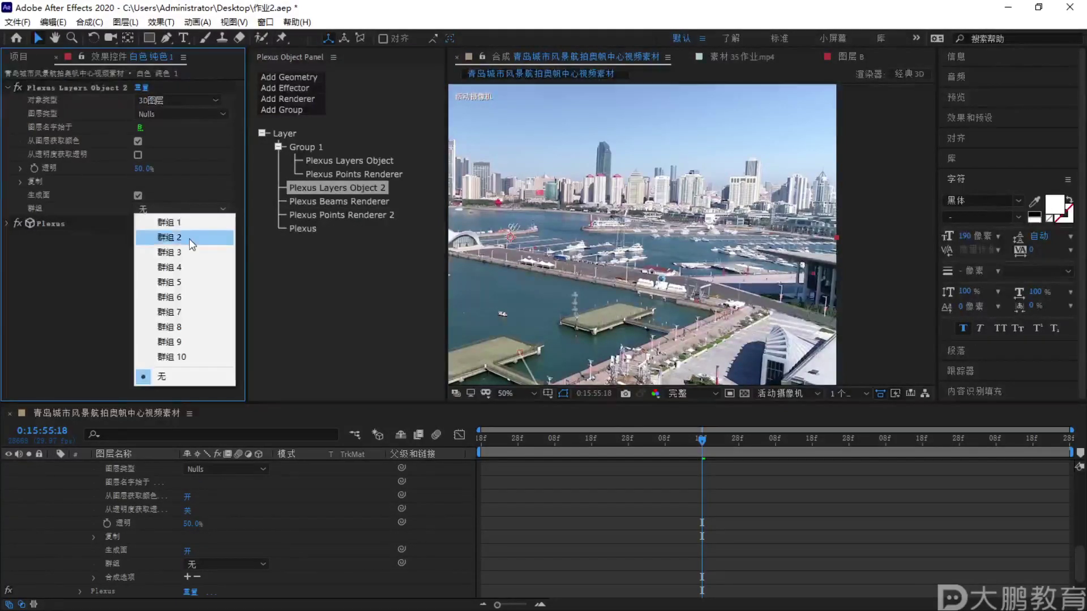
left_click(189, 239)
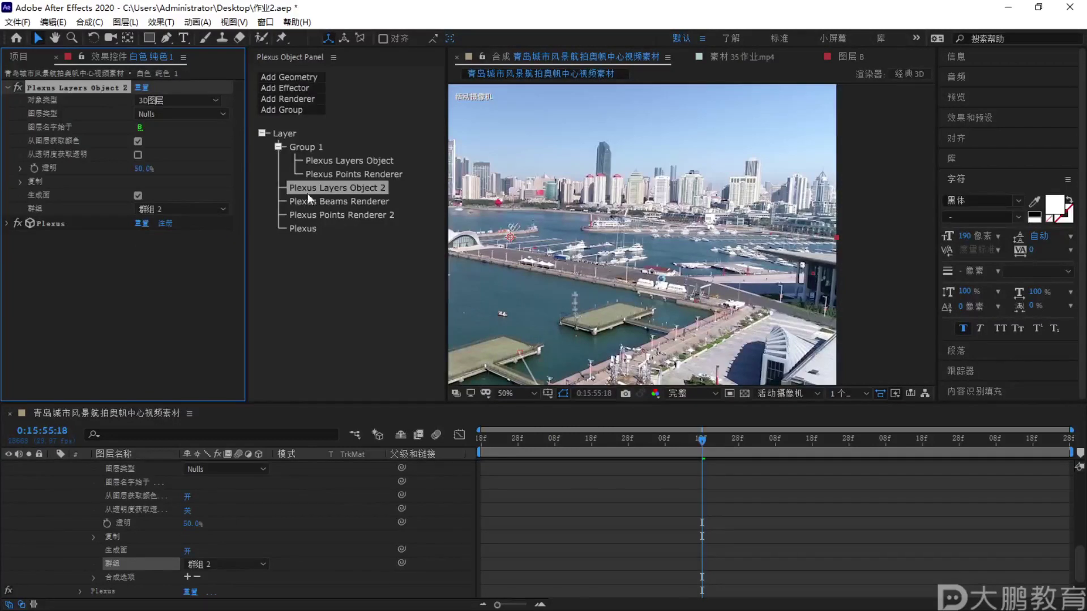
Add a second Beams renderer to the 白色 纯色 1 layer and limit it to 群组 2
left_click(327, 514)
scroll(59, 520, "up", 3)
left_click(53, 540)
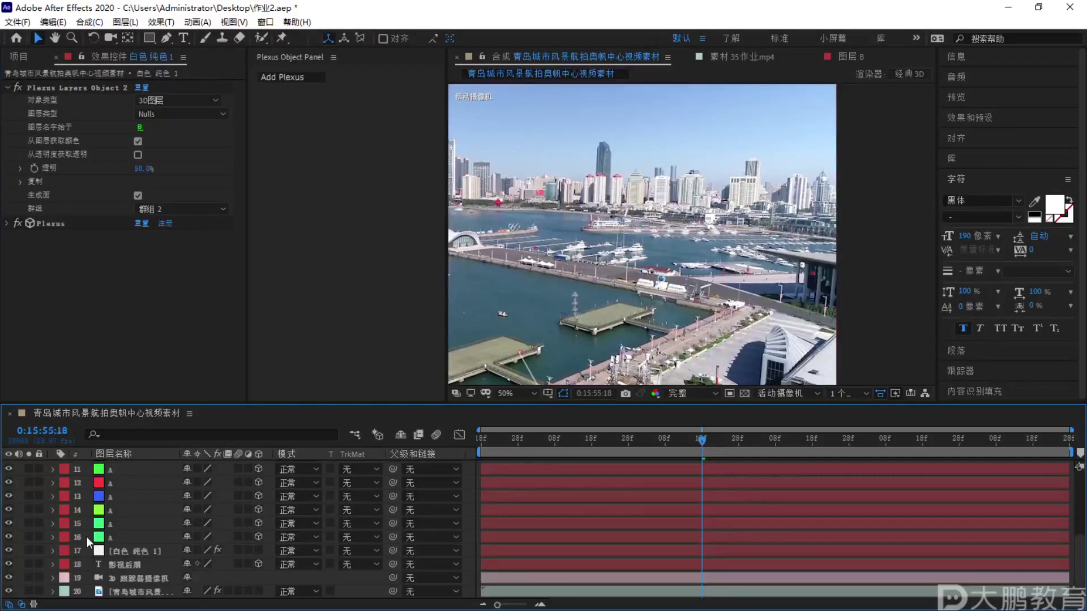
left_click(136, 553)
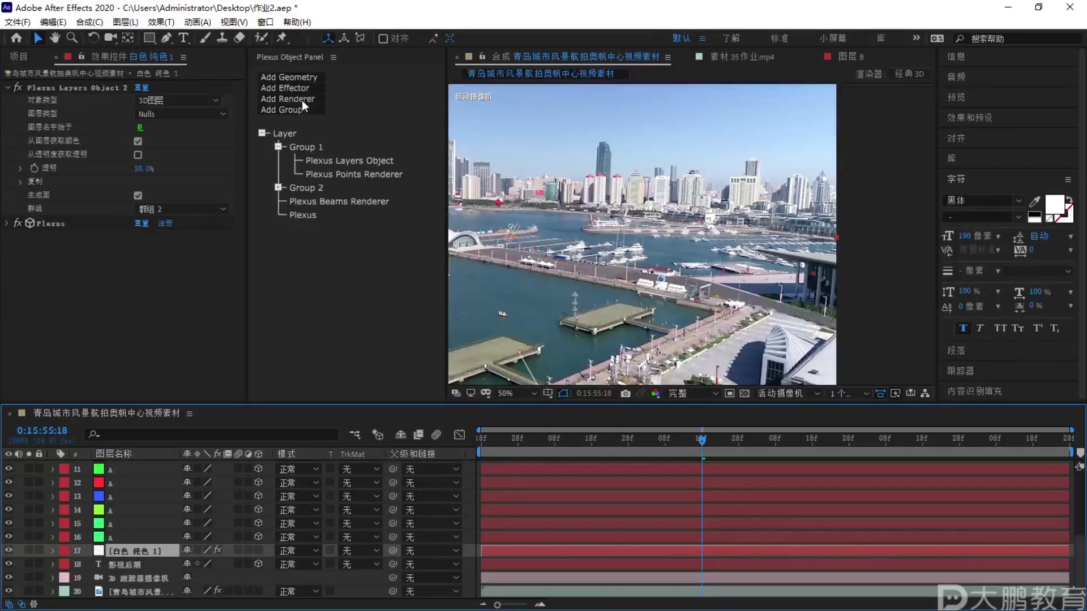
left_click(301, 100)
left_click(321, 178)
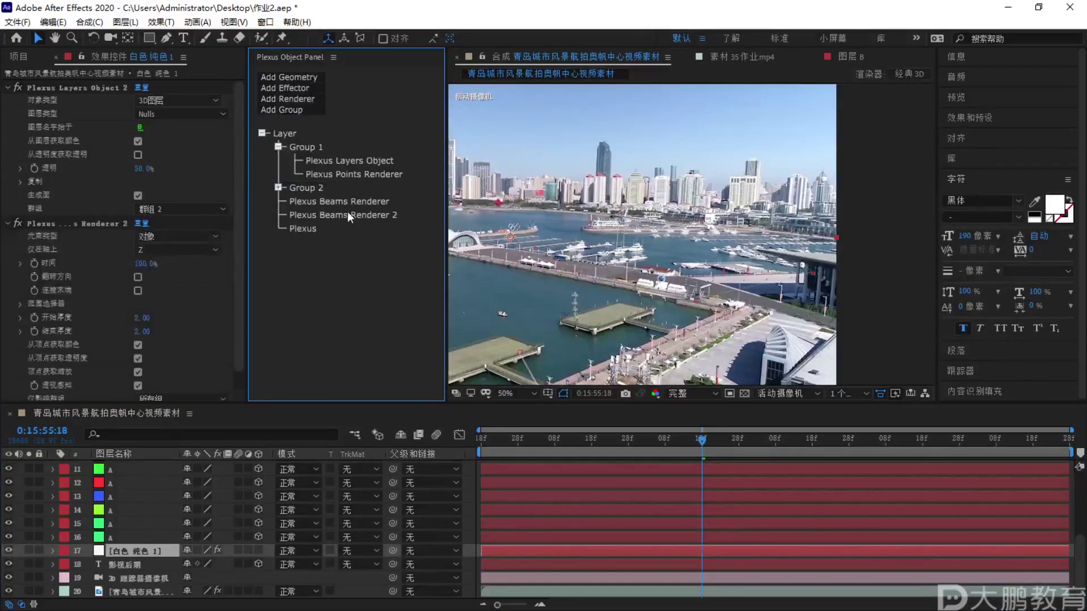
left_click(348, 215)
left_click(168, 264)
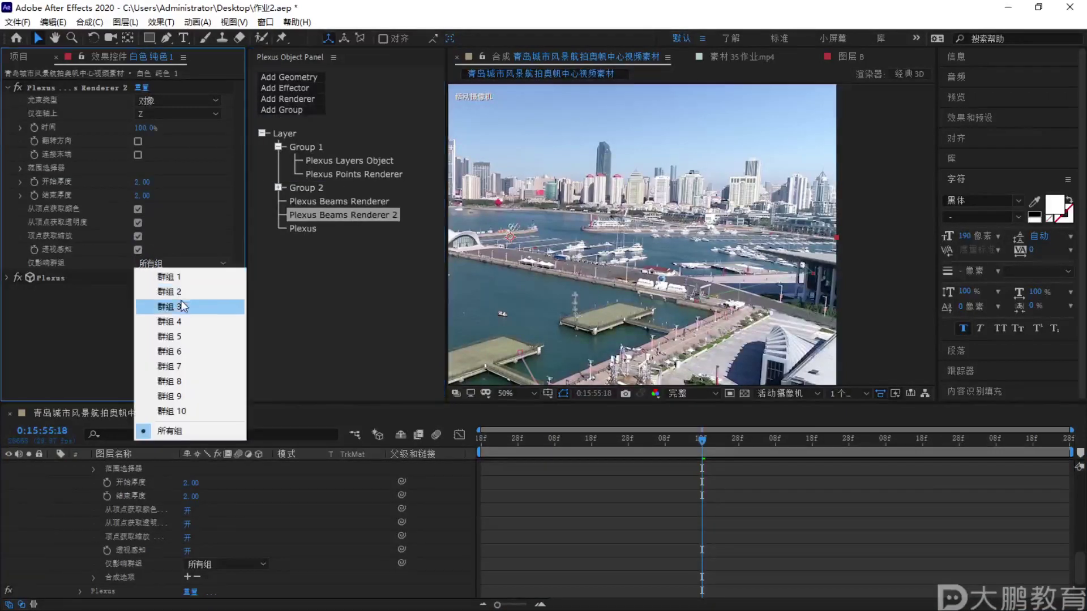
left_click(185, 293)
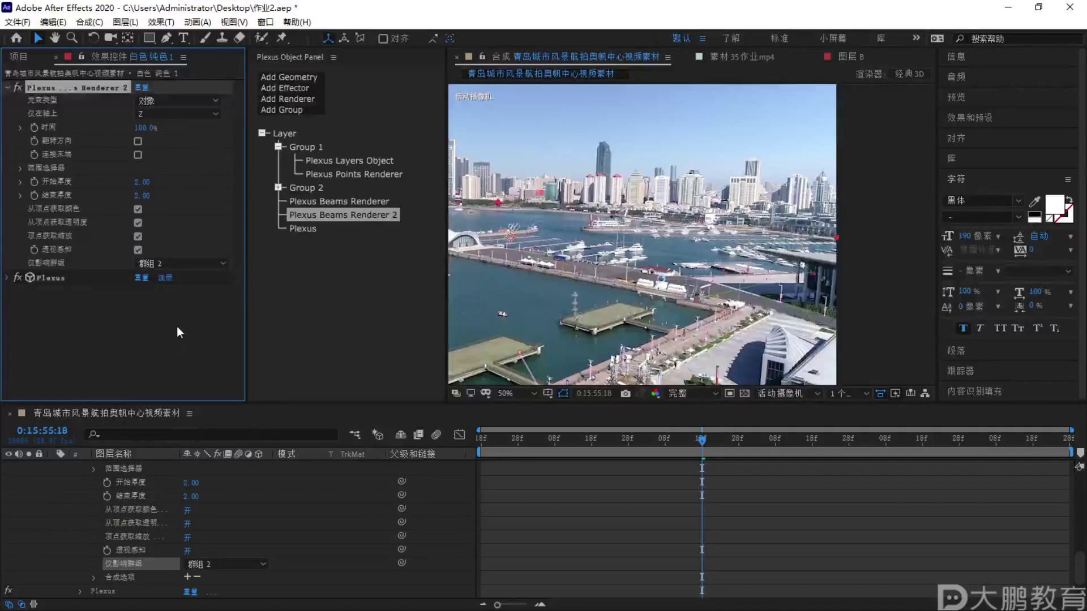
Turn off taking color from the vertices (从顶点获取颜色) for Plexus Points Renderer 2 in Group 2
scroll(692, 276, "up", 2)
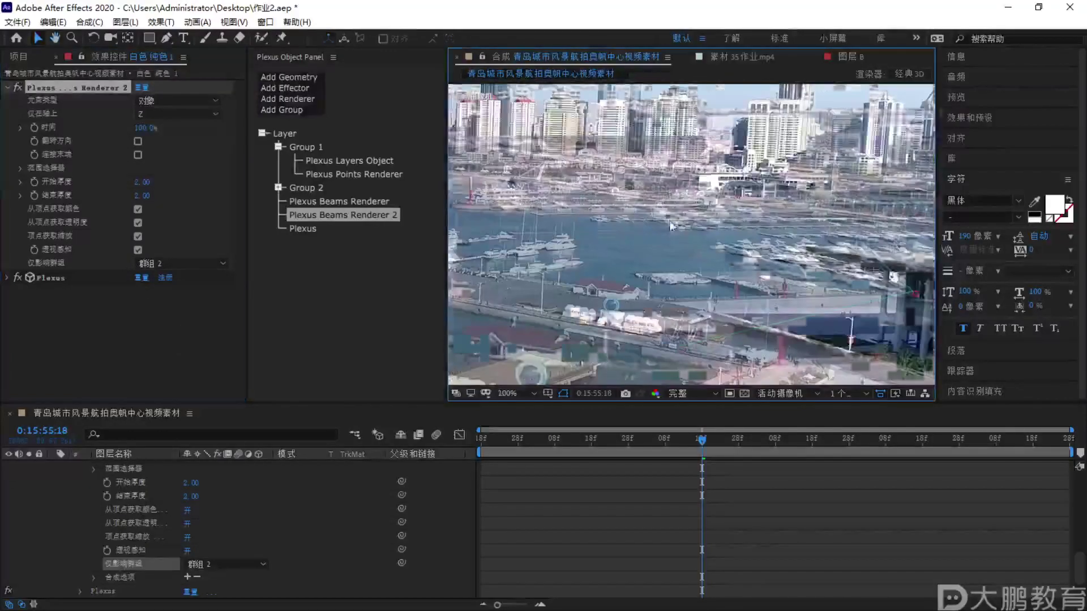
scroll(253, 500, "up", 3)
left_click(51, 482)
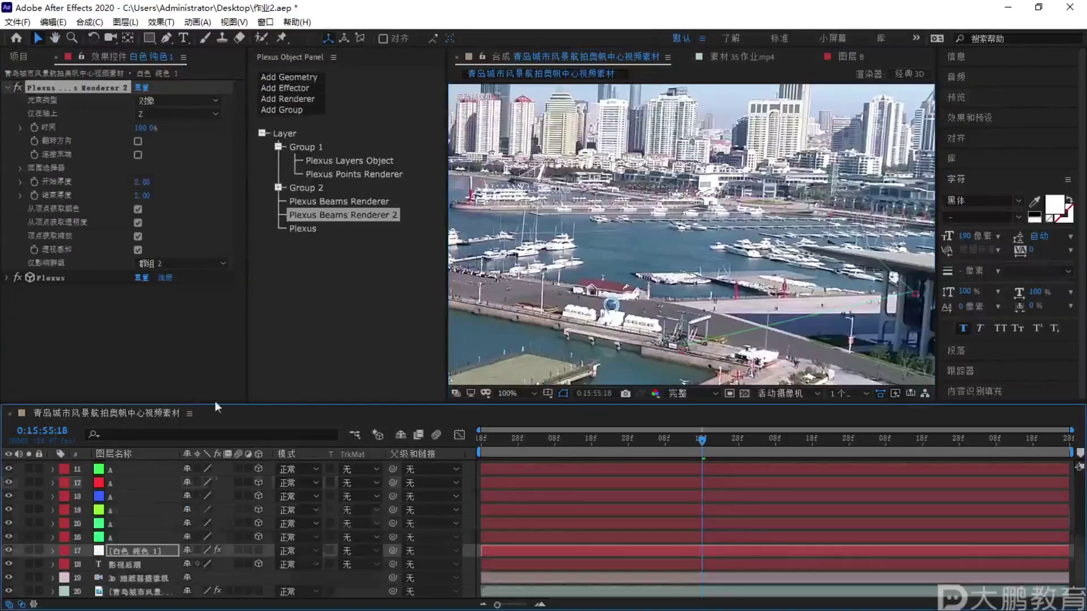
key("space")
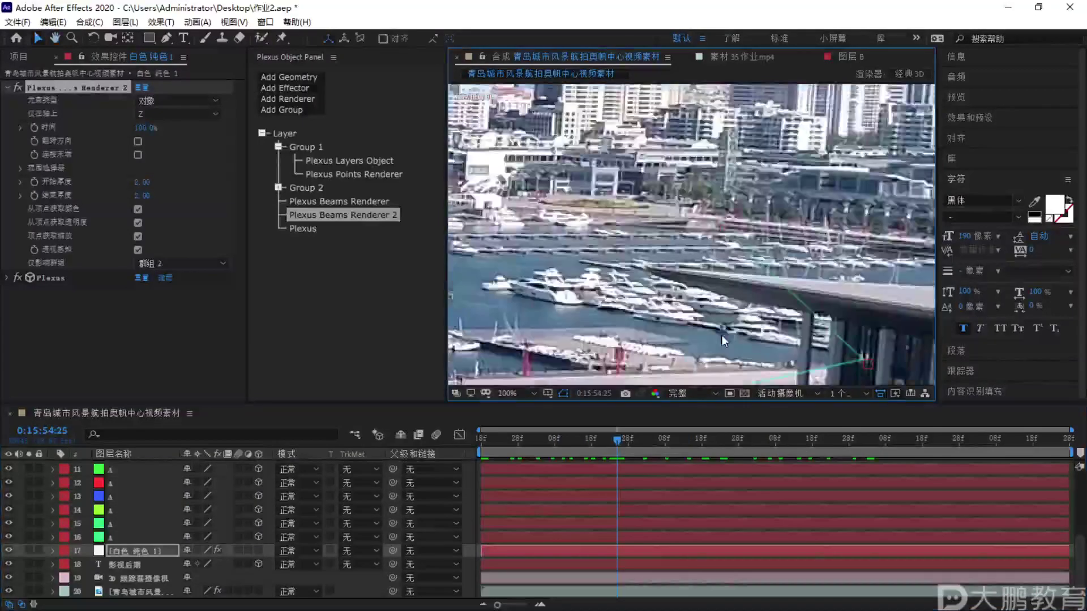
left_click(339, 201)
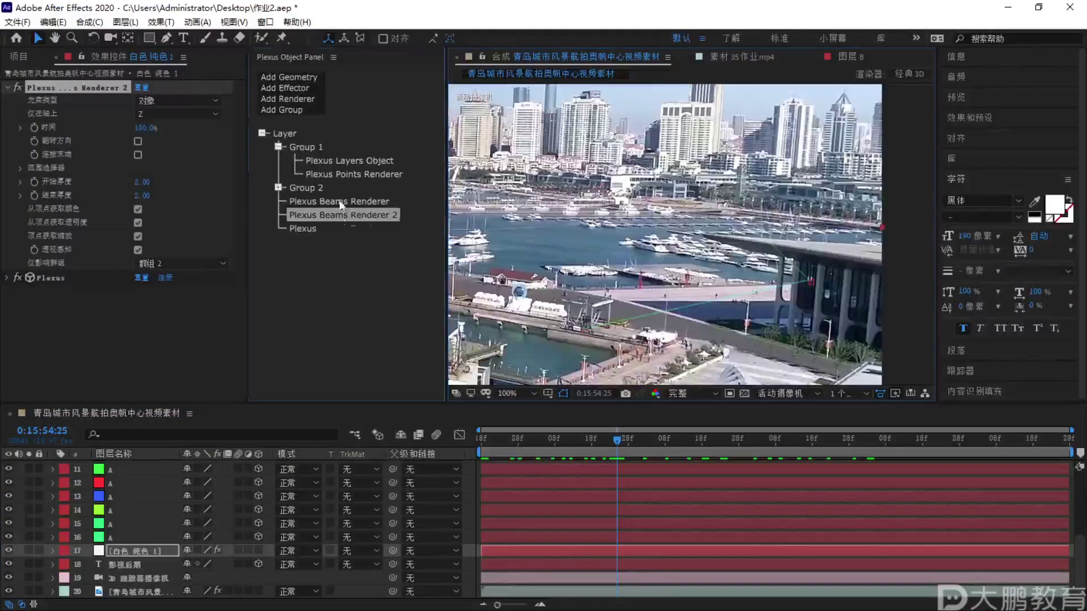
left_click(278, 188)
left_click(332, 201)
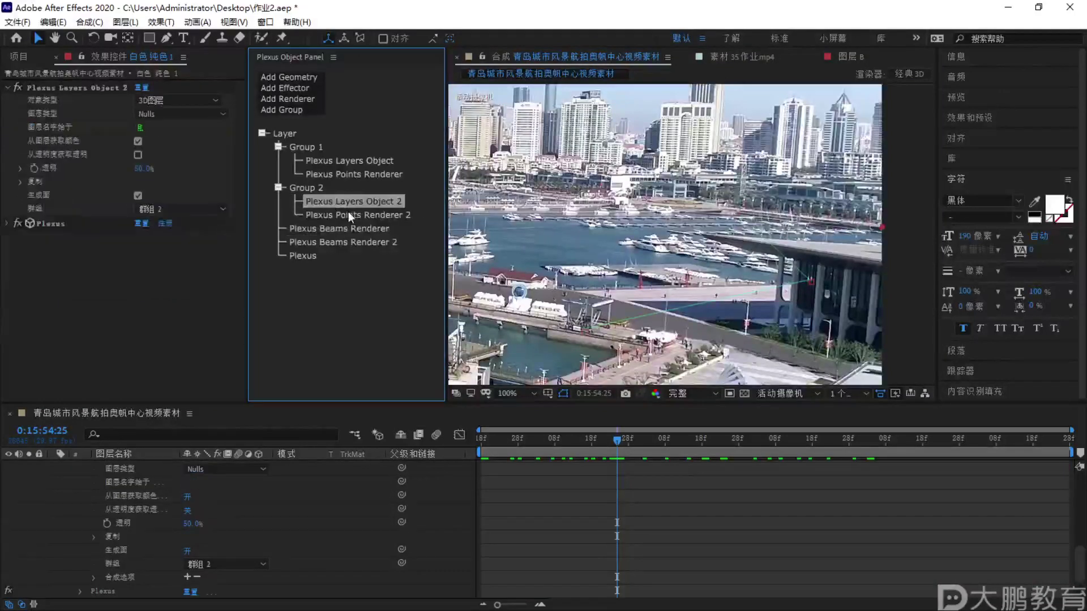
left_click(348, 215)
left_click(137, 142)
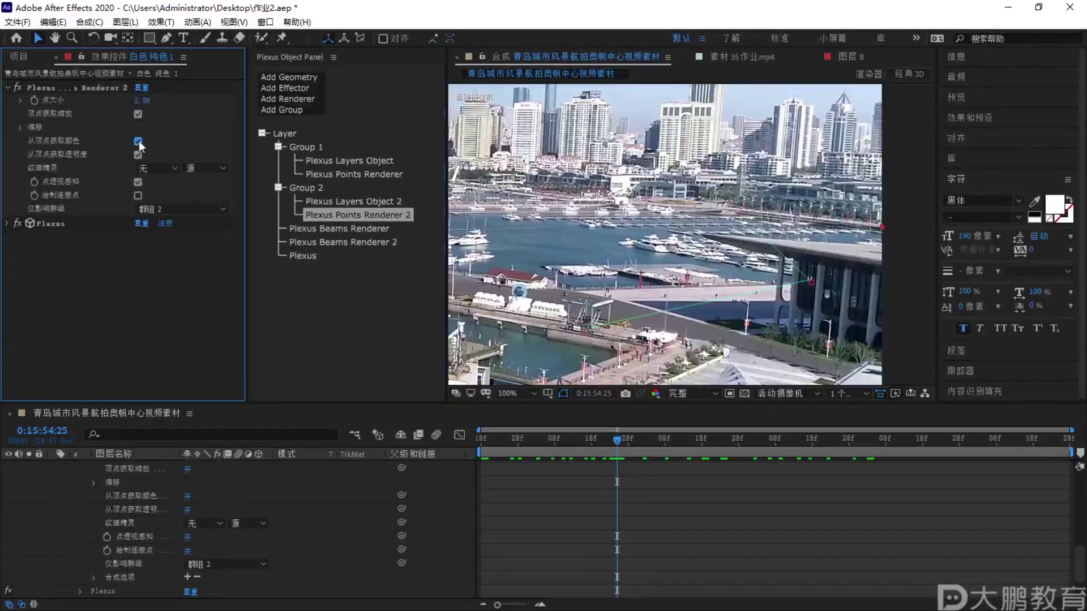
Turn off 从顶点获取颜色 for Plexus Beams Renderer 2 so its beams use their own white color
left_click(366, 229)
left_click(354, 240)
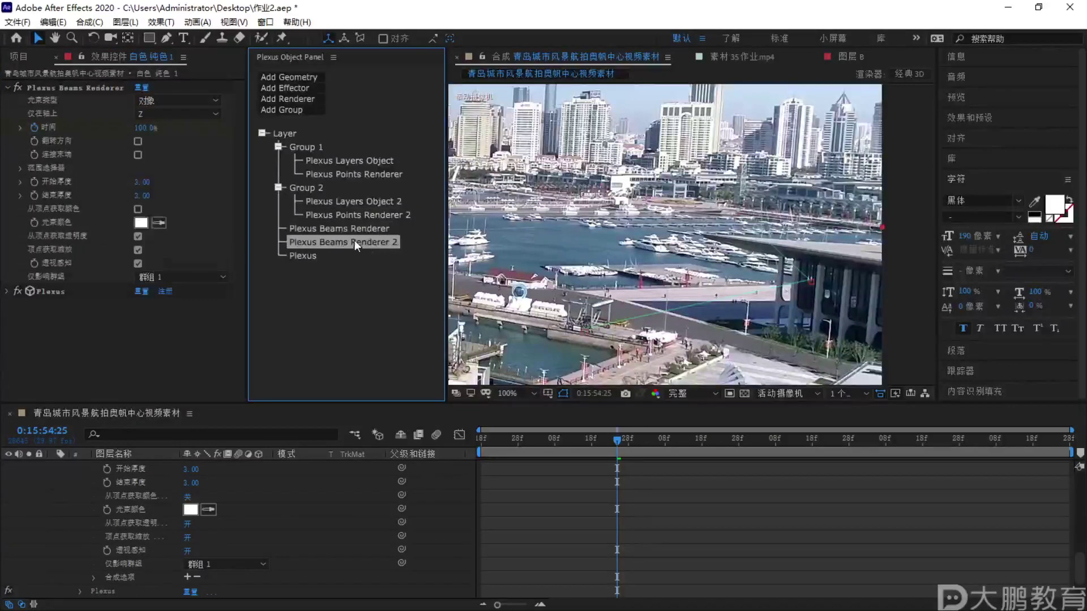
left_click(138, 209)
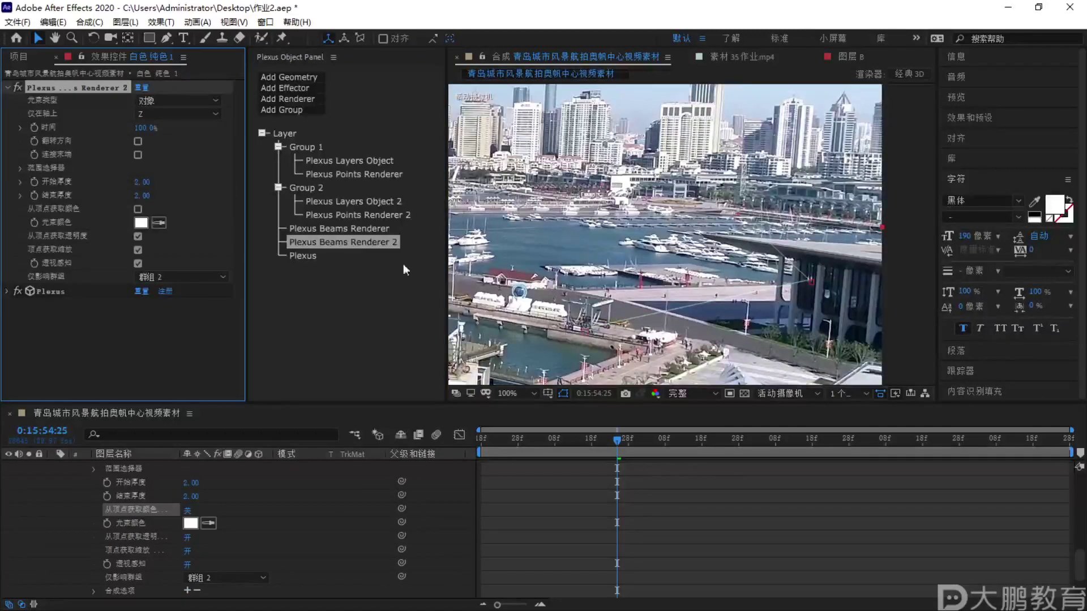
Try a start and end thickness of 8 for Plexus Beams Renderer 2
mouse_move(136, 186)
left_mouse_down()
mouse_move(184, 181)
mouse_move(141, 195)
mouse_move(144, 181)
left_mouse_up()
left_click(144, 181)
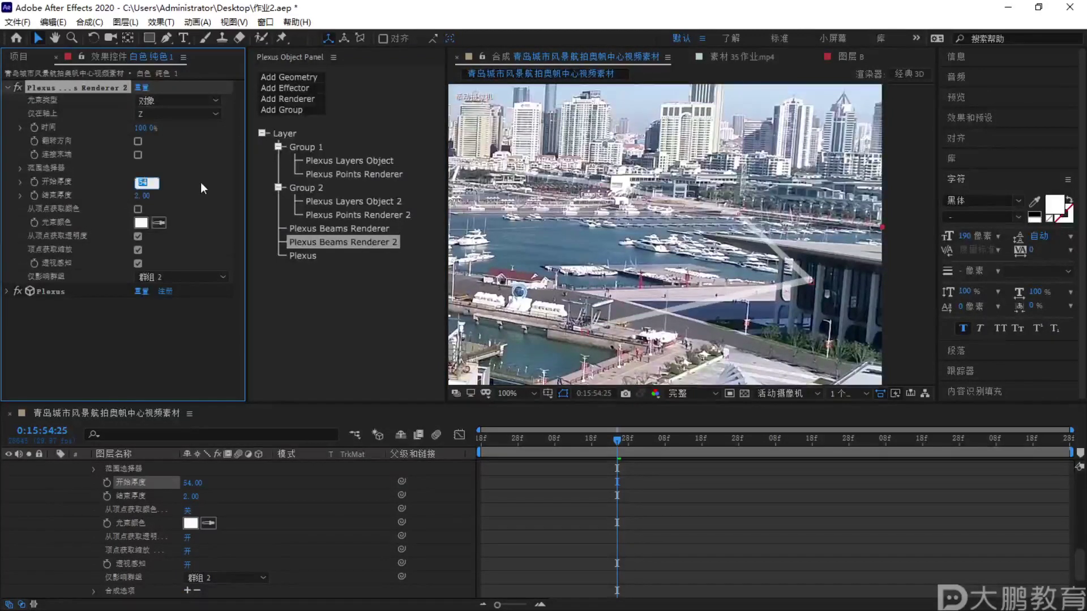
type("8")
key("Tab")
type("8")
key("Return")
Set the start and end thickness of Plexus Beams Renderer 2 to 5 and collapse the 白色 纯色 1 layer
left_click(142, 182)
type("5")
key("Return")
left_click(143, 195)
type("5")
key("Return")
key("comma")
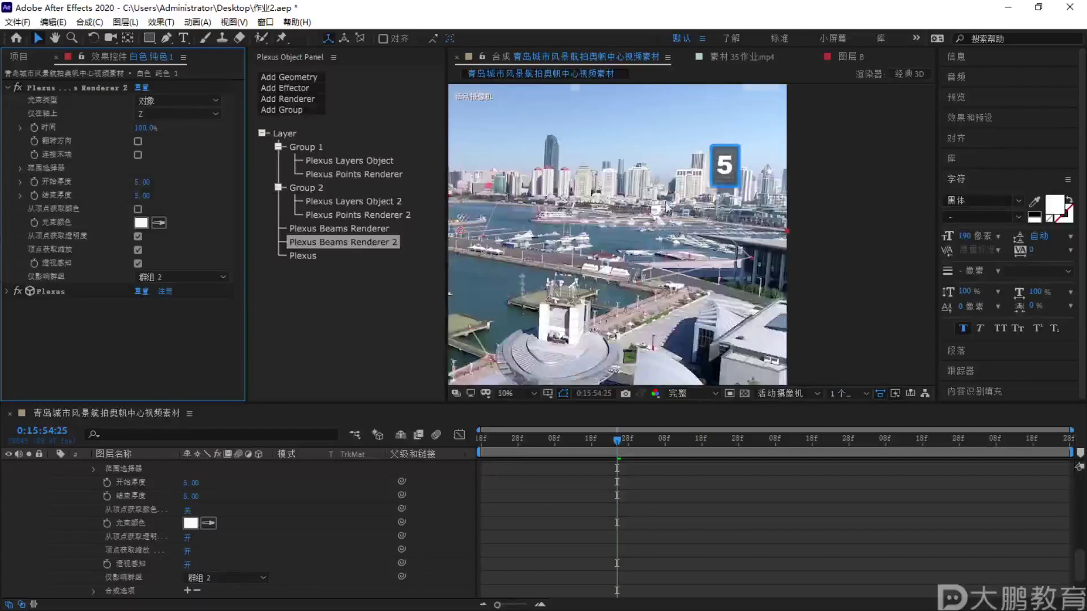
key("period")
scroll(93, 525, "up", 3)
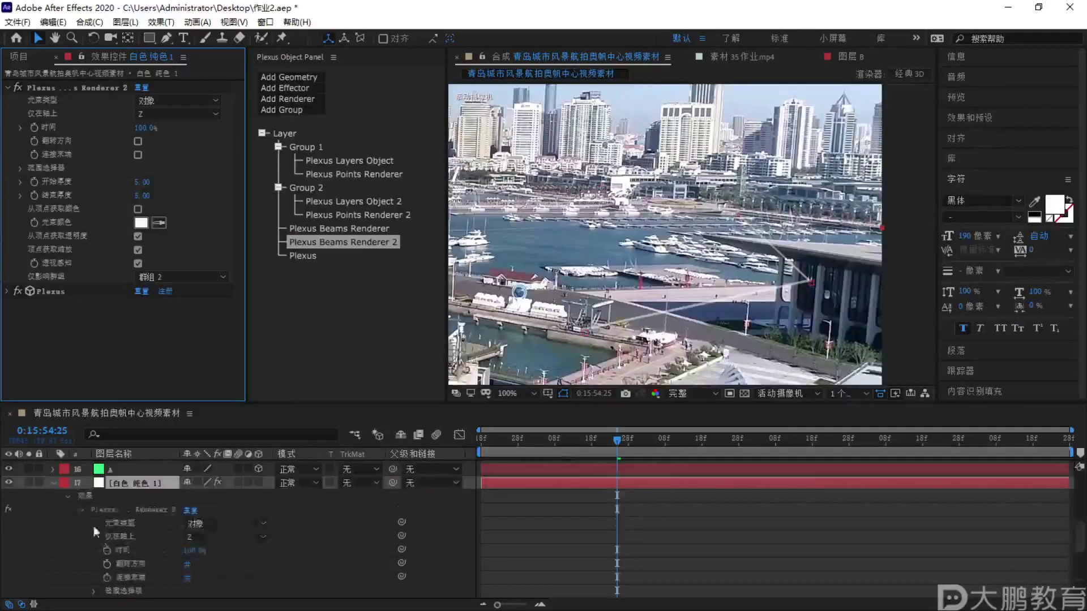
left_click(55, 483)
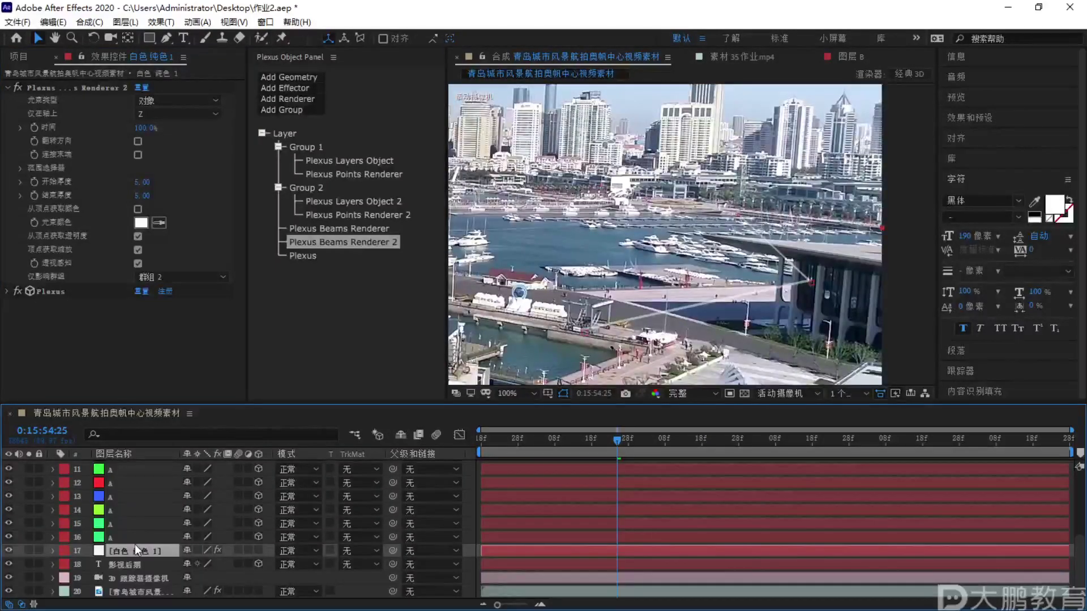
Try to reveal the keyframed properties and expressions of the 白色 纯色 1 layer in the timeline
key("u")
key("e")
key("e")
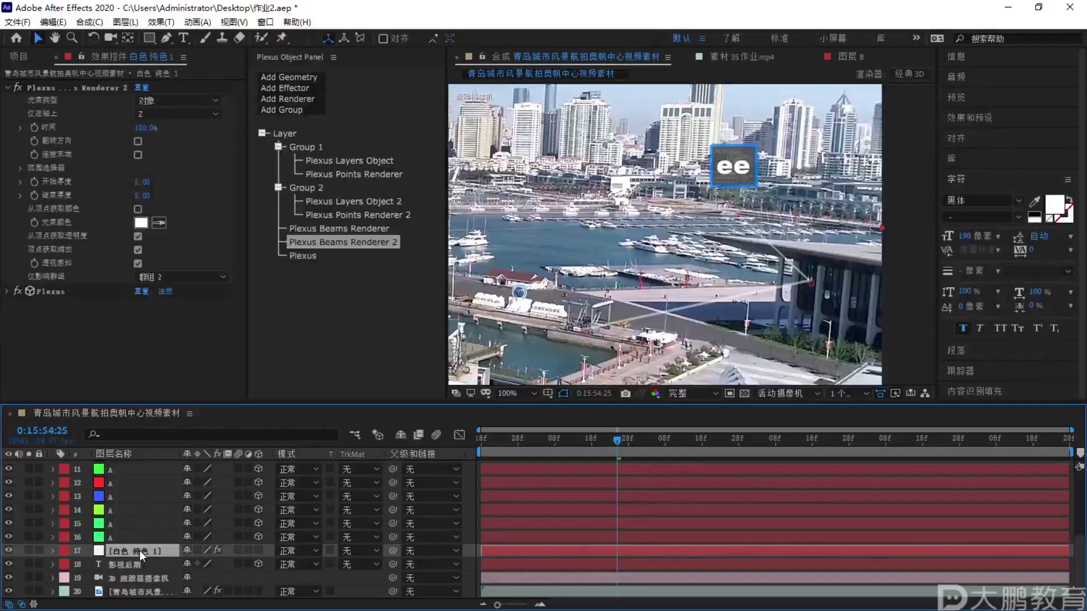
key("u")
key("ctrl+space")
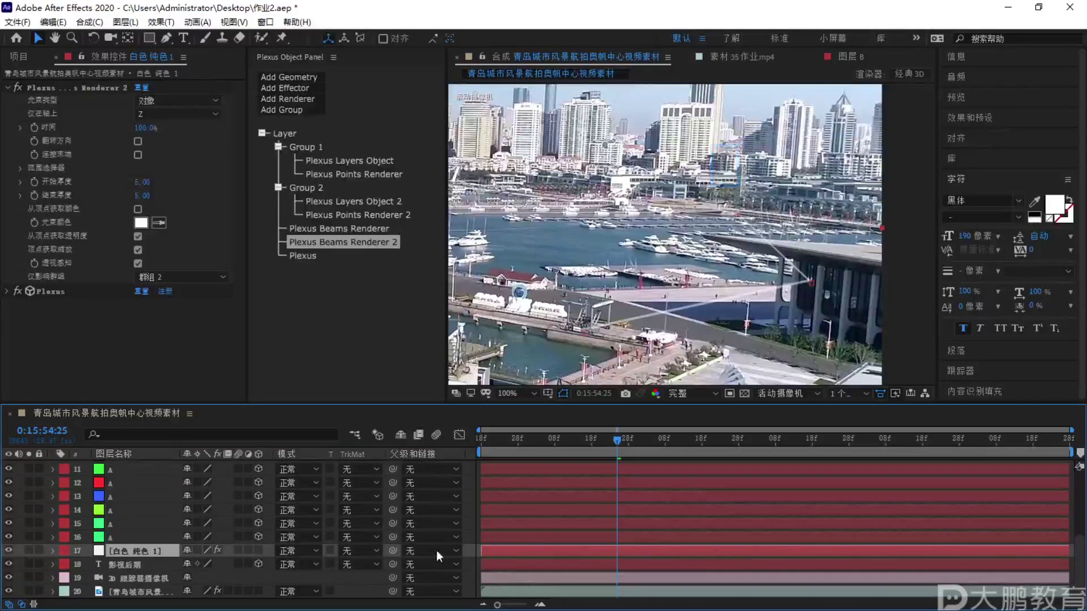
At 0:15:56:20, set the 时间 value of Plexus Beams Renderer 2 to 0% and start keyframing it
left_click_drag(634, 447, 441, 464)
scroll(646, 340, "down", 4)
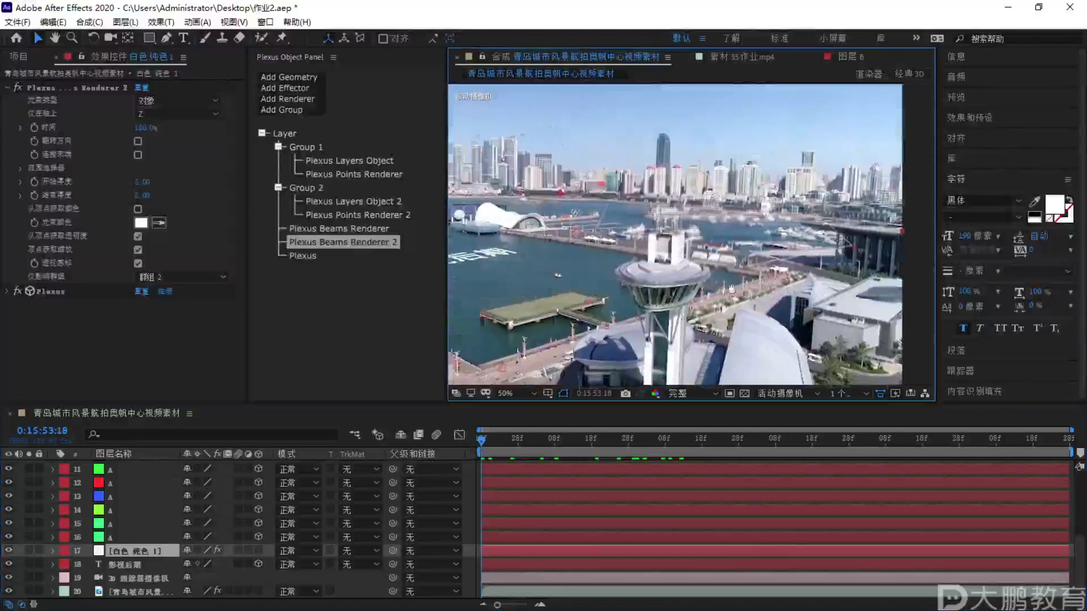
left_click_drag(524, 447, 820, 440)
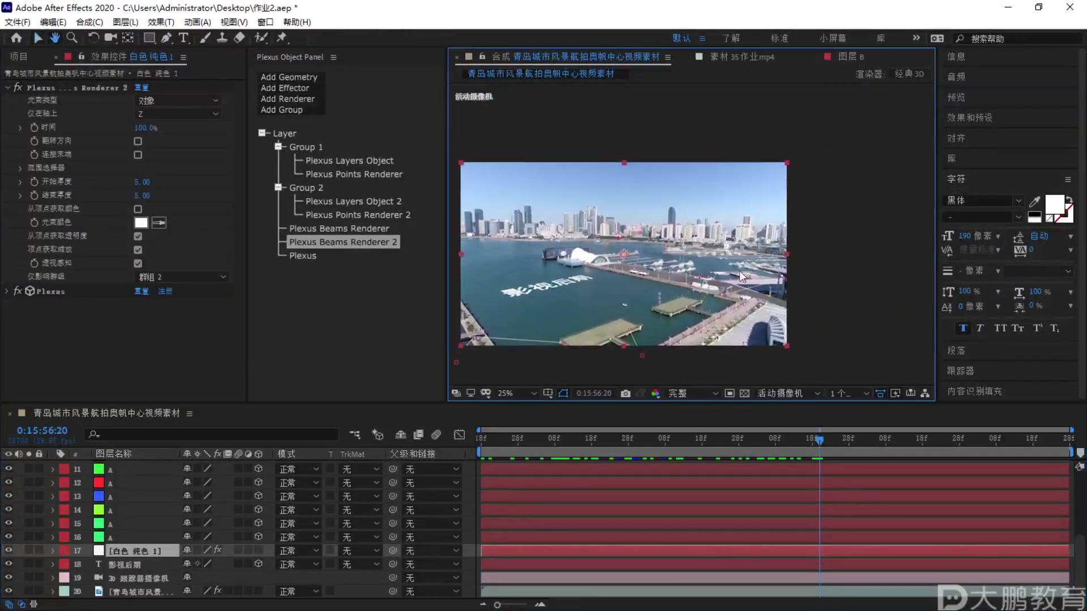
scroll(740, 271, "up", 2)
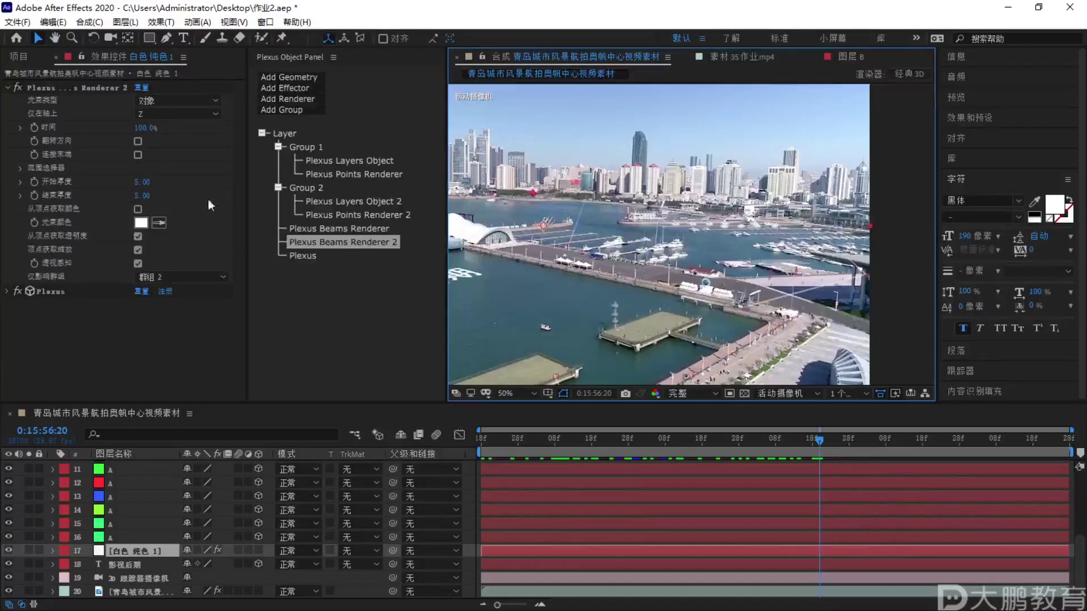
left_click_drag(146, 128, 89, 129)
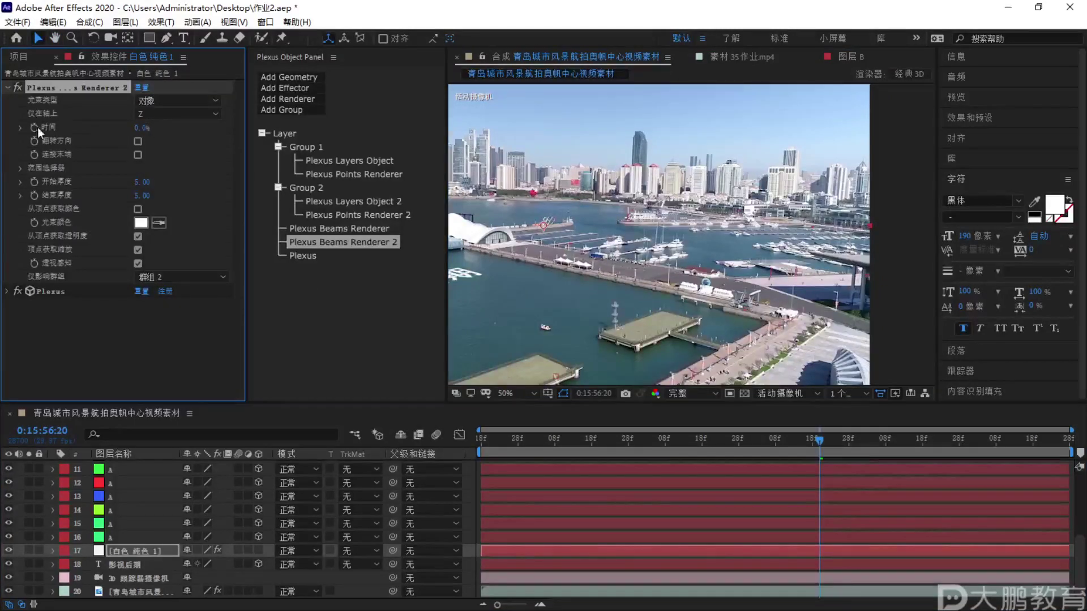
At 0:15:57:25, keyframe the 时间 value of Plexus Beams Renderer 2 at 100% and preview the animation
left_click_drag(834, 443, 949, 444)
left_click_drag(155, 129, 215, 129)
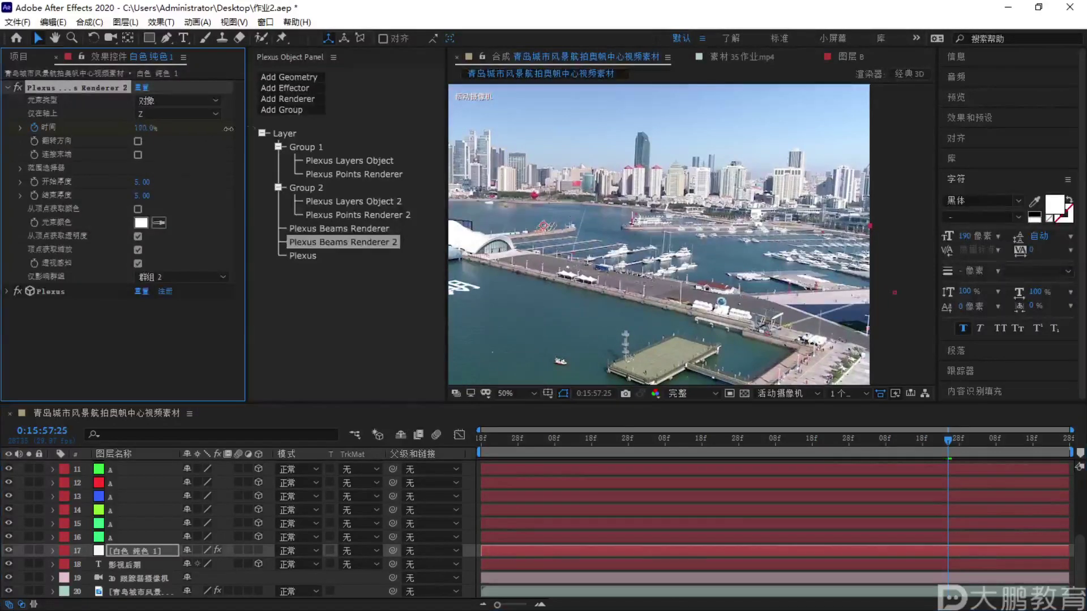
left_click_drag(702, 245, 590, 246)
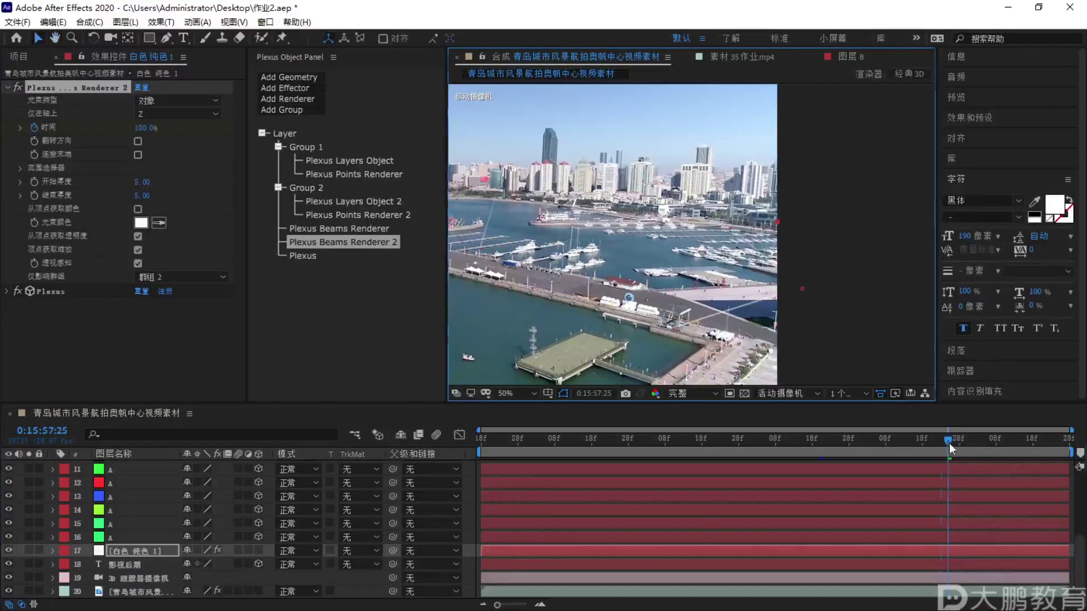
key("space")
key("space")
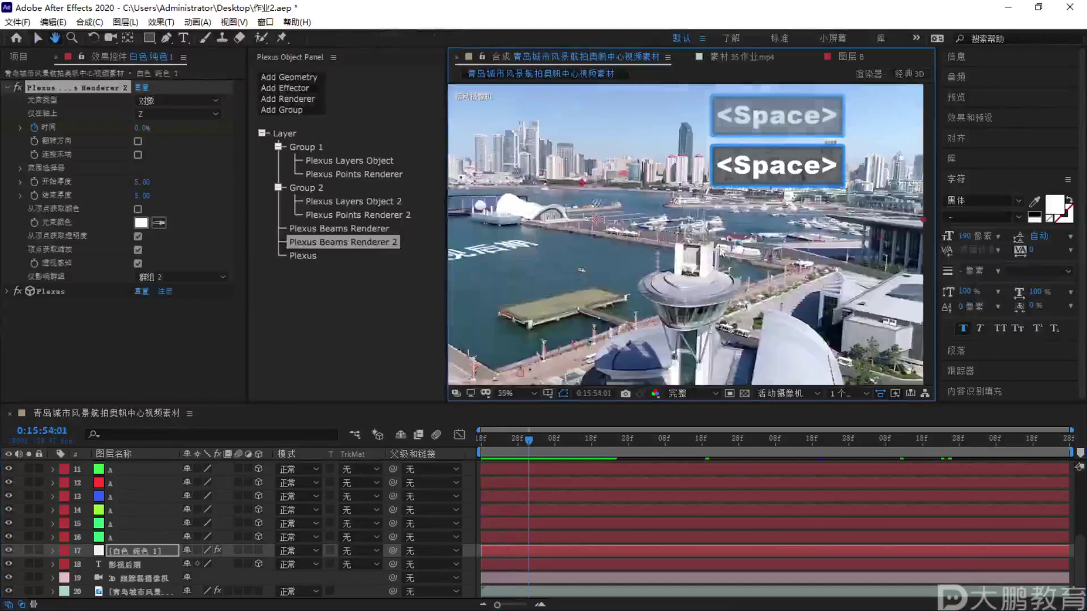
At 0:15:53:29, examine the promenade corner, pier and tower areas of the harbour footage in close-up
scroll(727, 256, "down", 2)
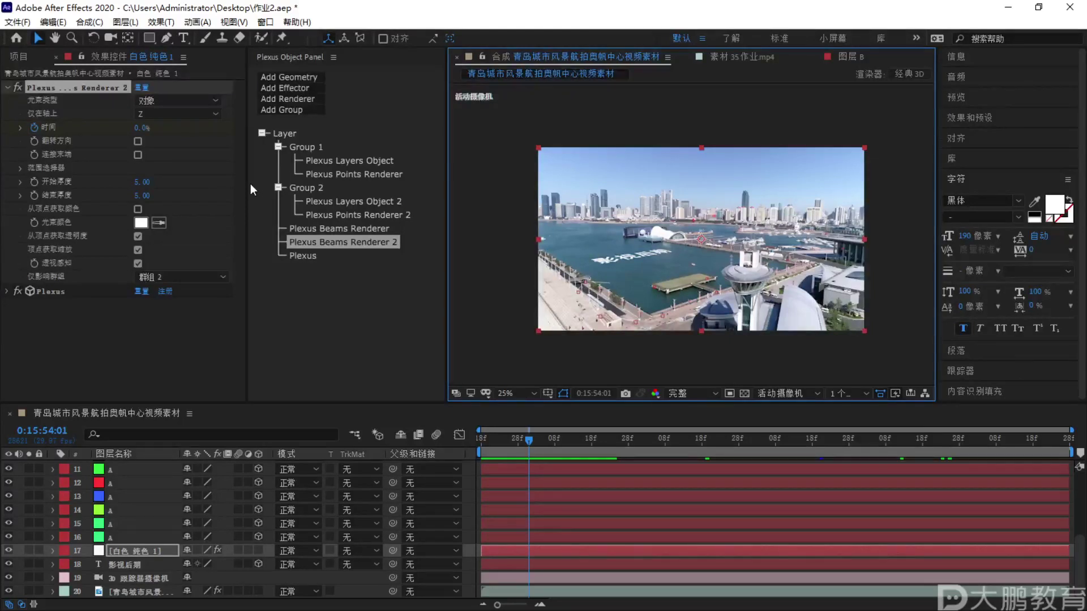
left_click_drag(247, 187, 196, 195)
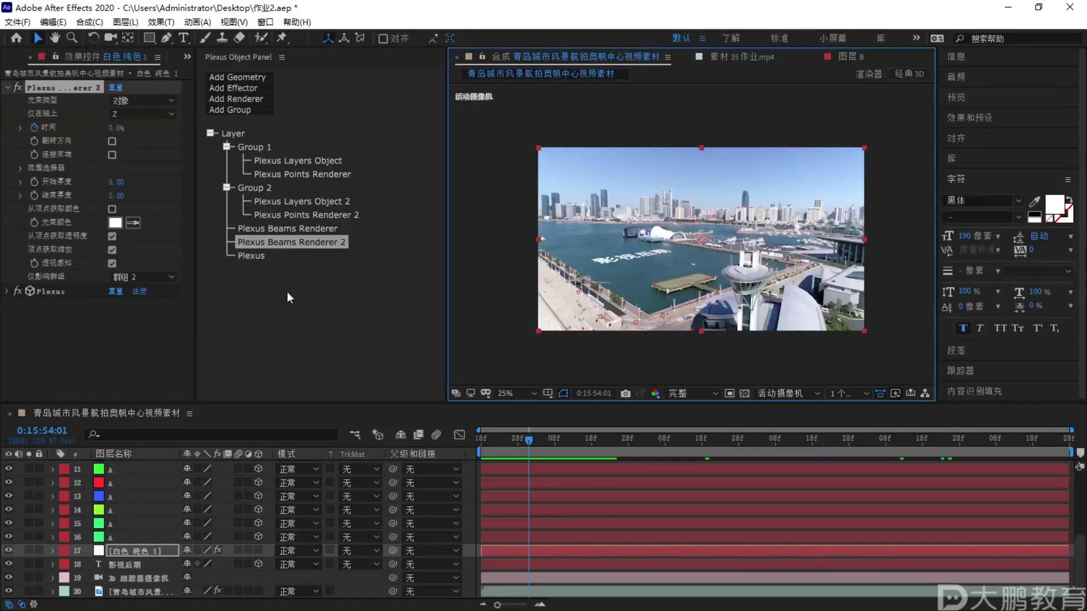
left_click(521, 439)
scroll(680, 302, "up", 2)
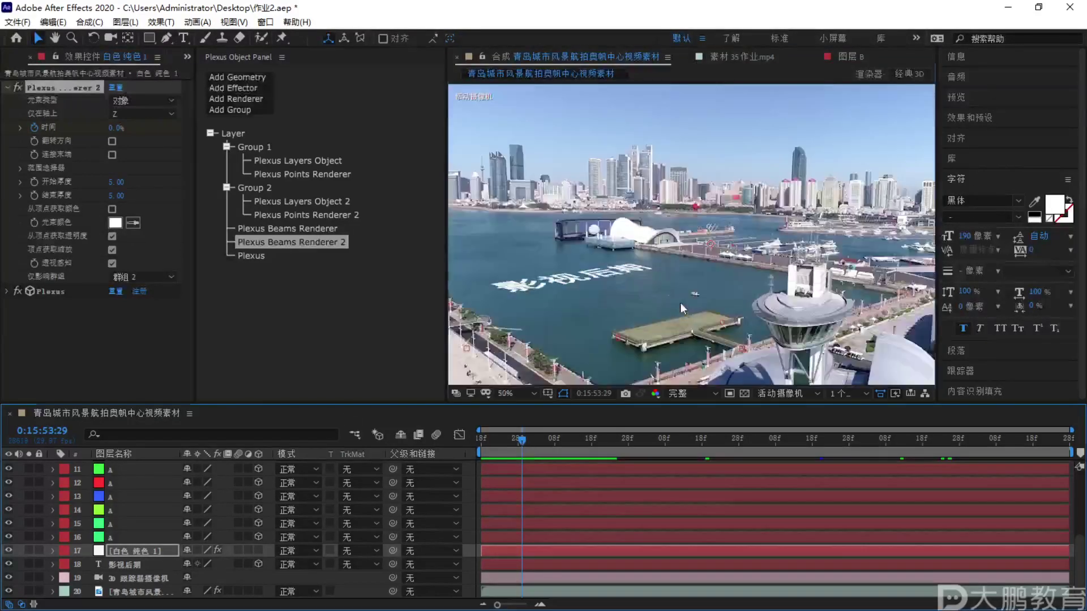
key("F1")
left_click_drag(610, 320, 634, 313)
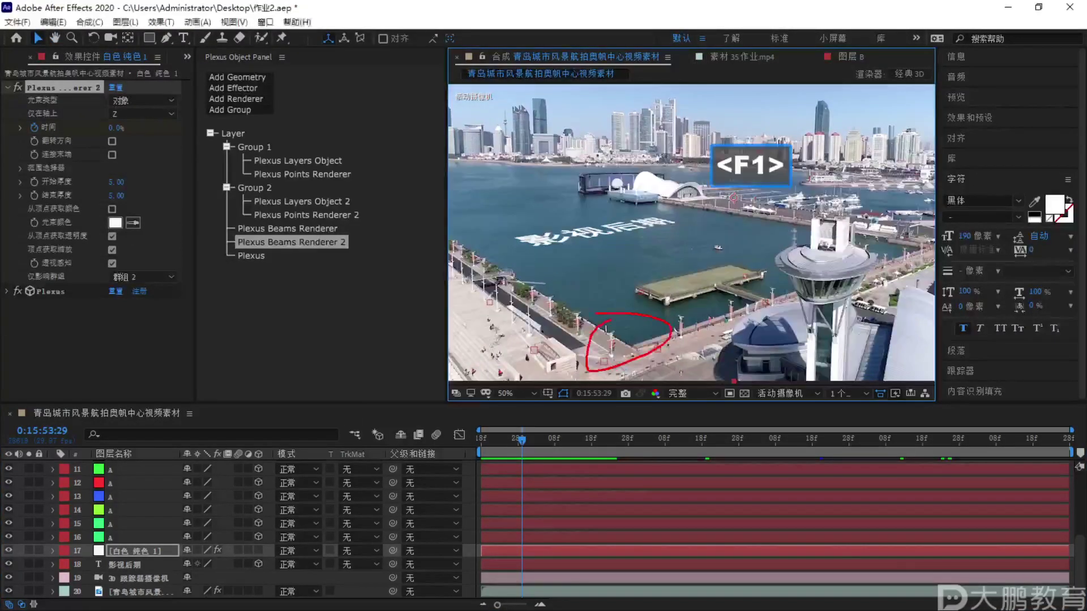
key("Escape")
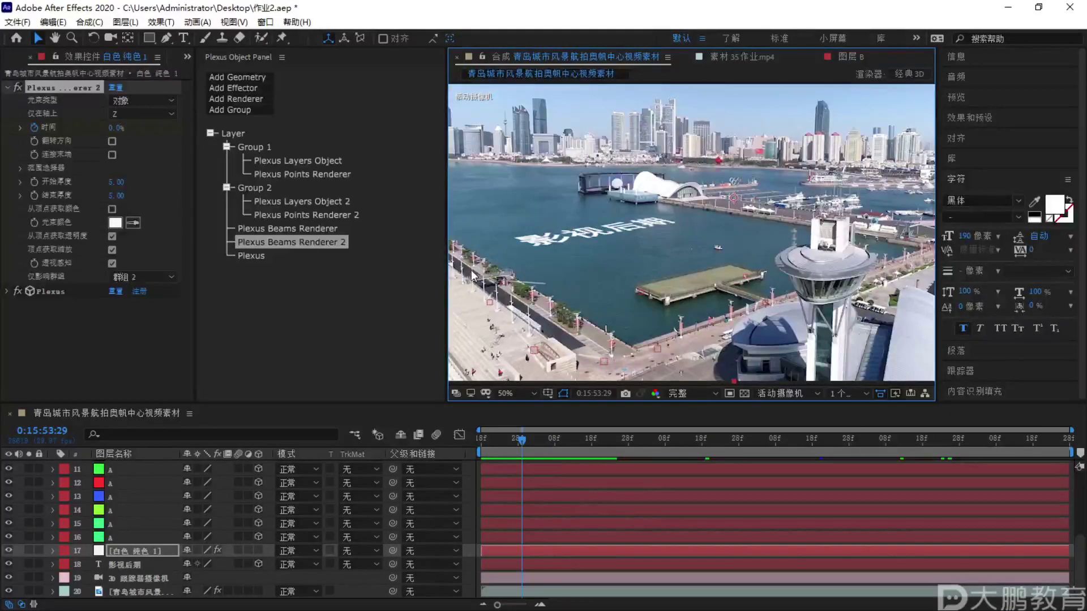
scroll(617, 310, "down", 2)
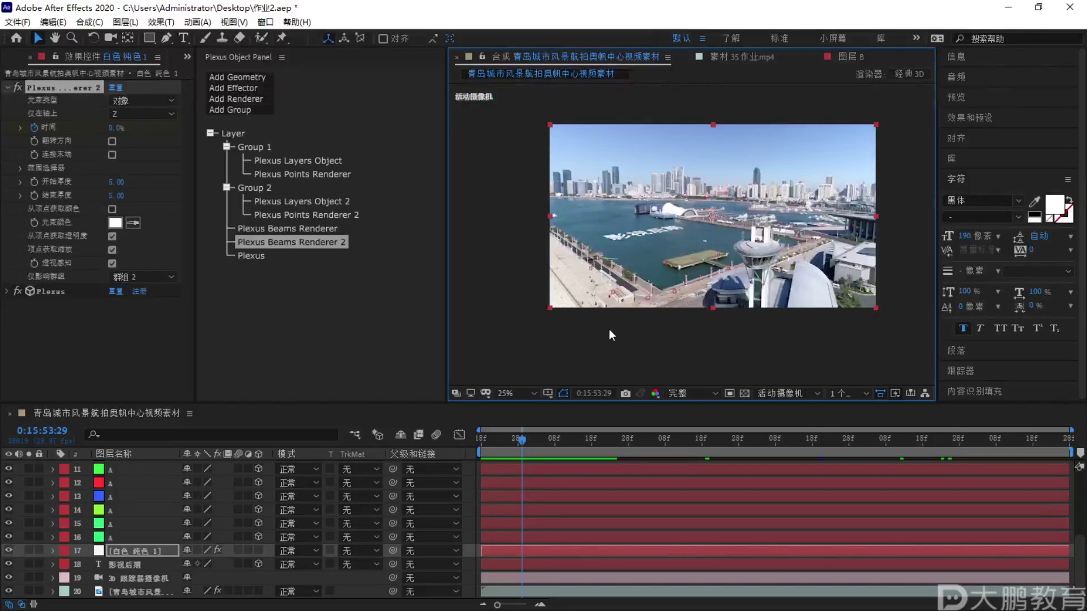
scroll(615, 323, "up", 2)
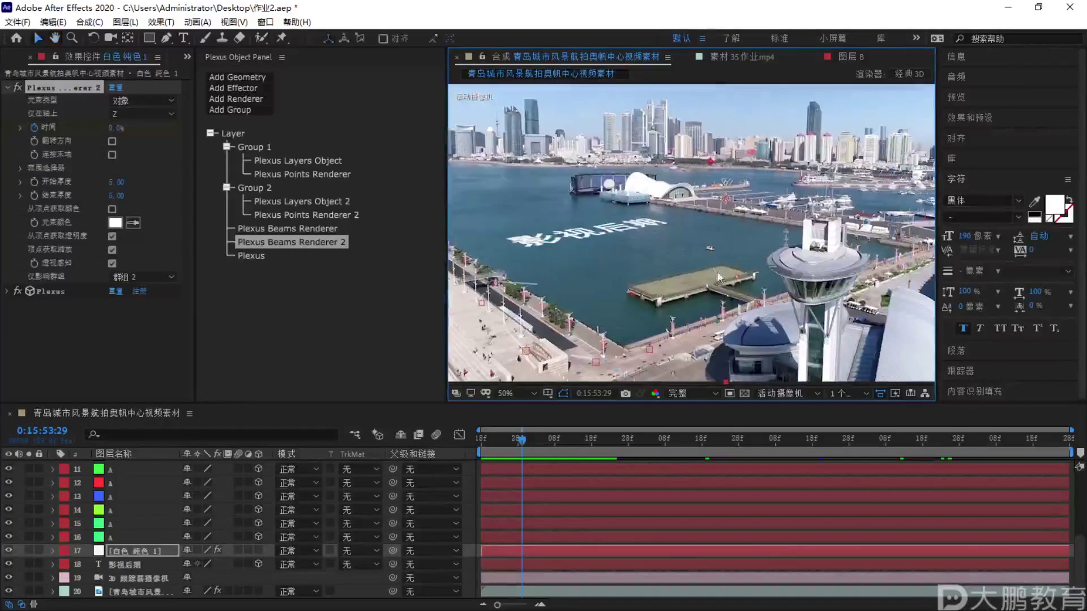
left_click_drag(717, 277, 685, 311)
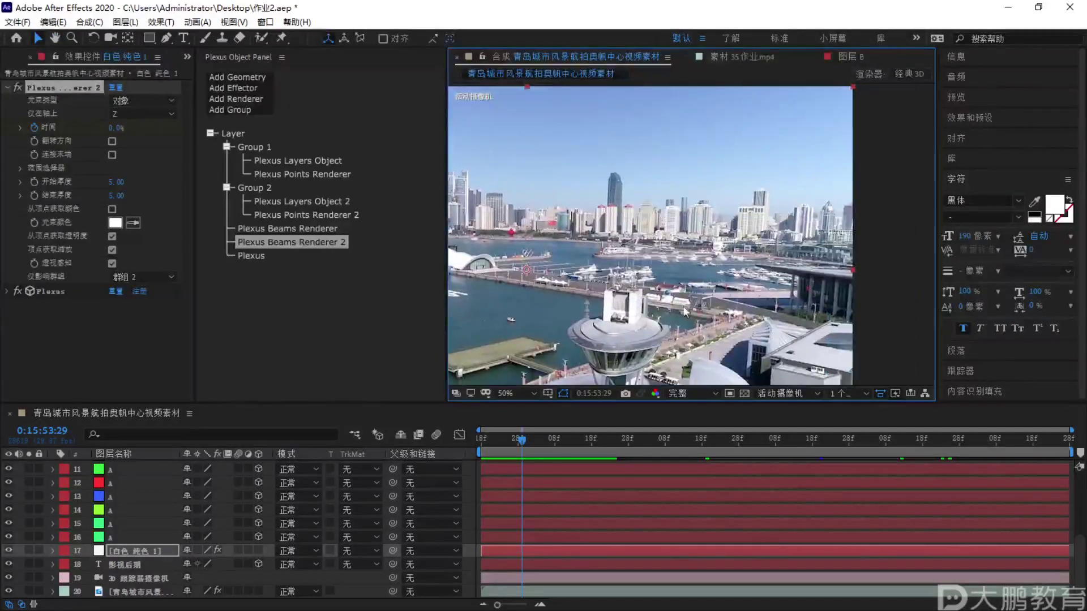
scroll(705, 301, "down", 2)
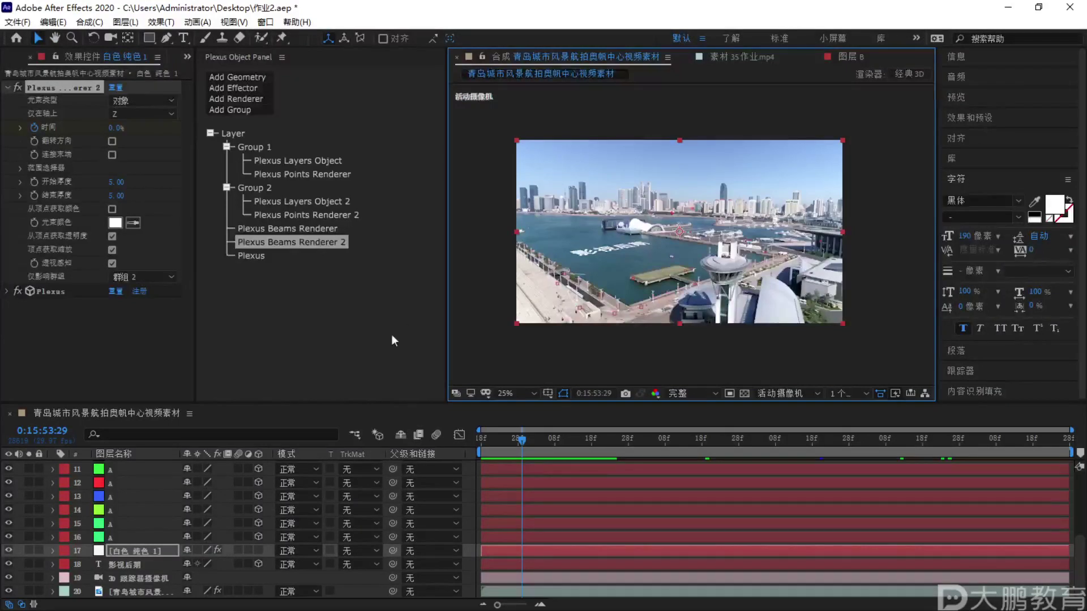
Delete the 白色 纯色 1 solid and all the A and B tracking null layers from the composition
left_click(124, 537)
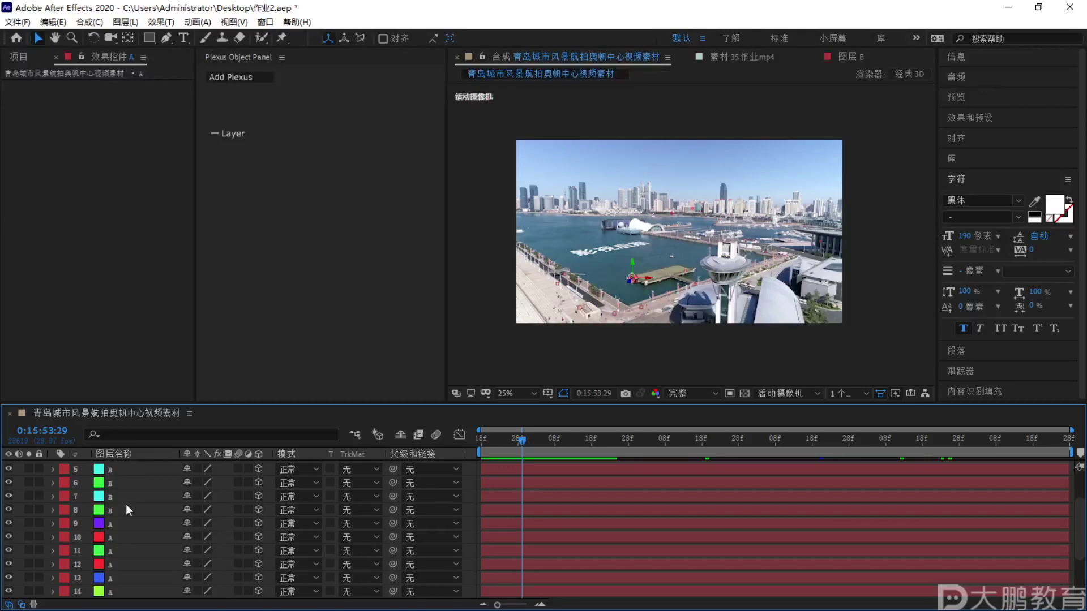
left_click(137, 548)
key("Delete")
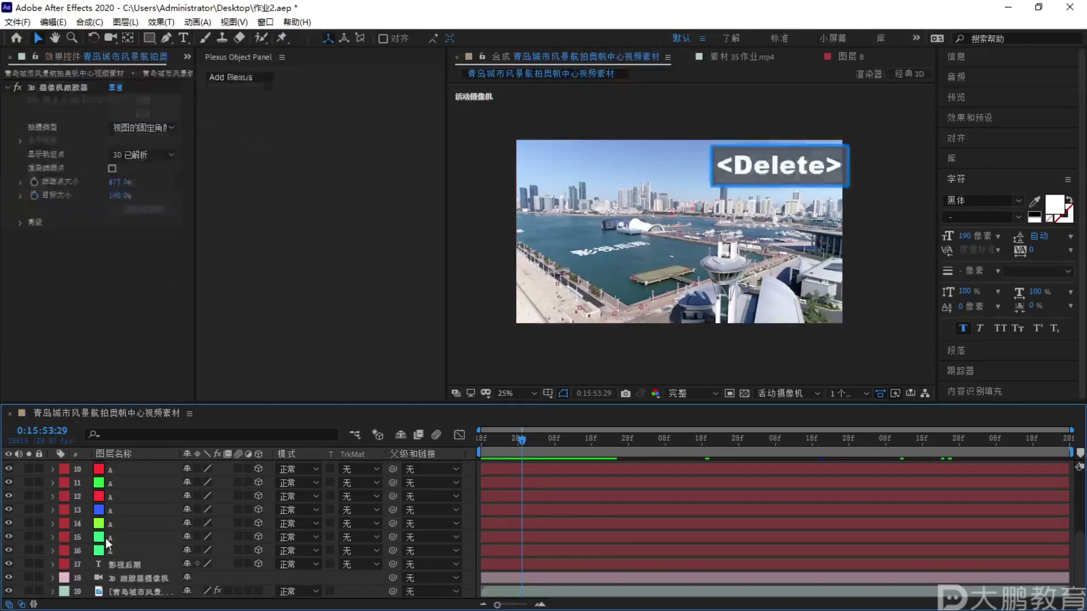
scroll(132, 496, "up", 5)
left_click(126, 468, "shift")
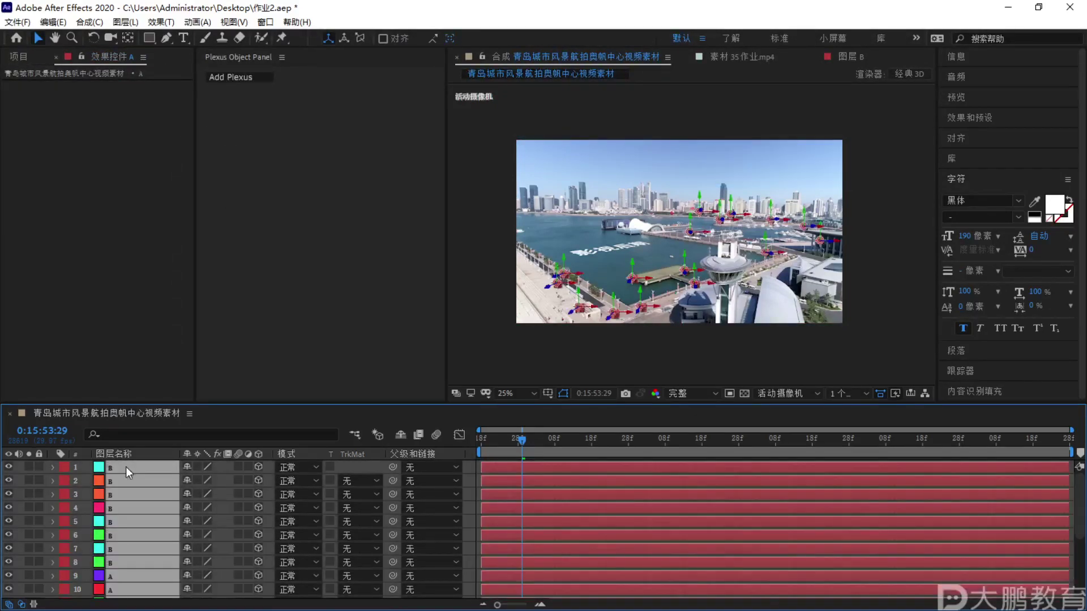
key("Delete")
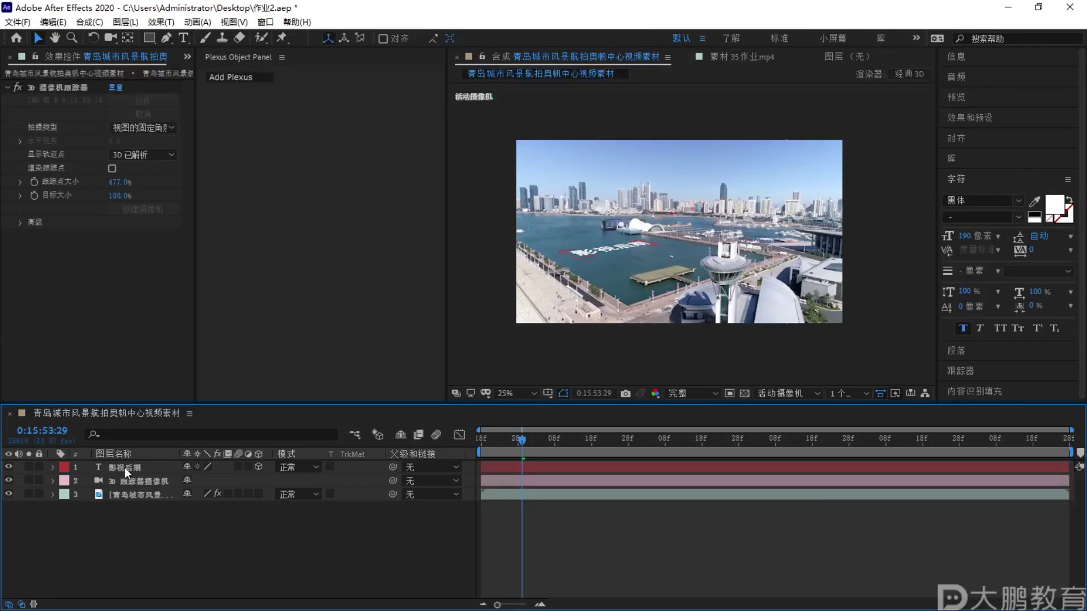
Using the footage's 3D camera tracker points, select eight along the promenade and around the pier and create eight nulls from them
left_click(138, 495)
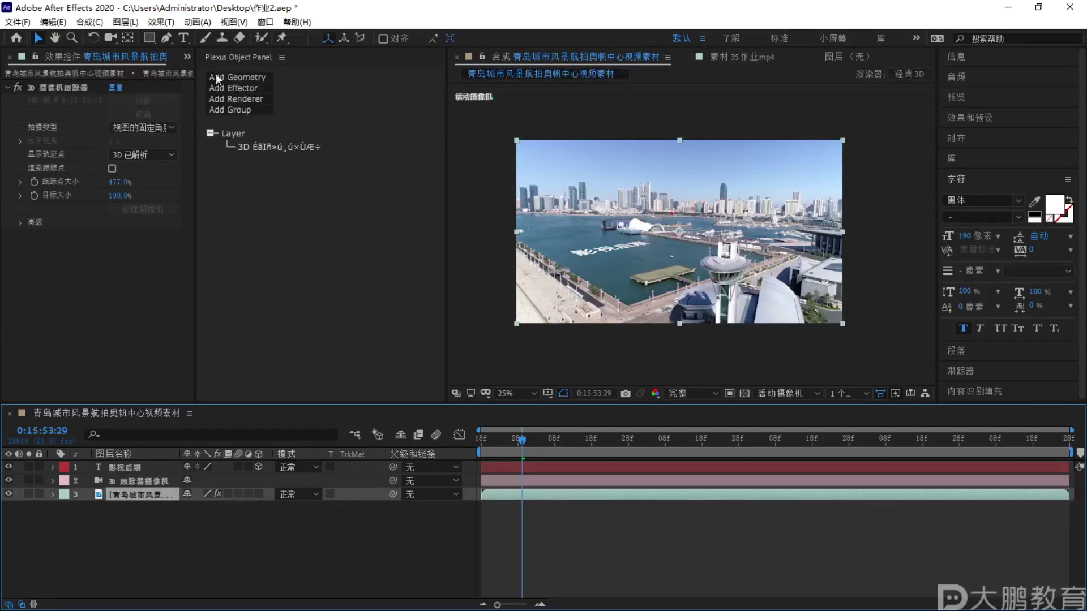
left_click(73, 87)
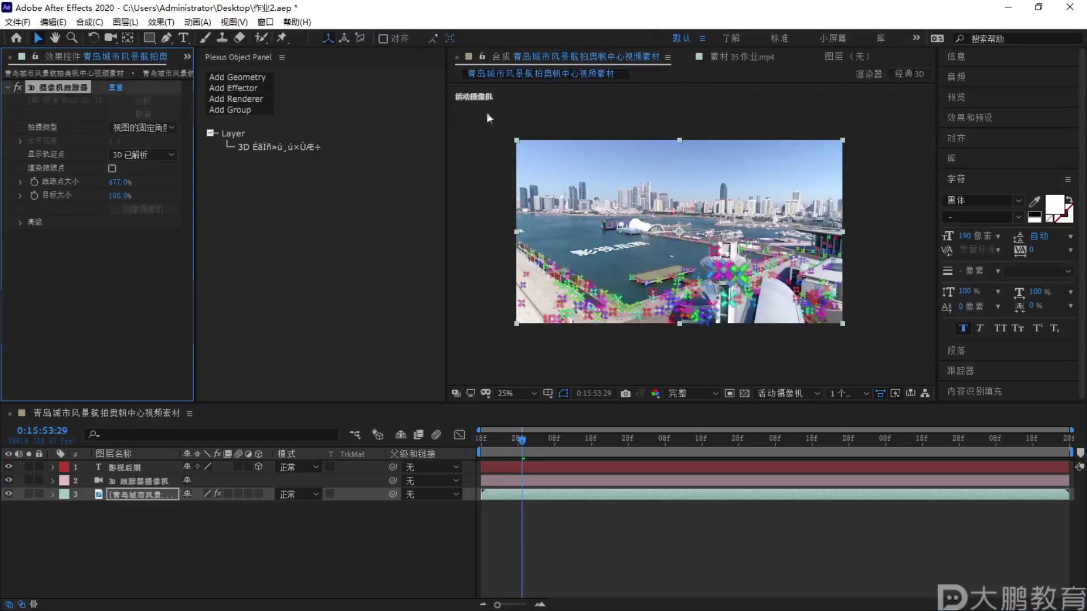
scroll(668, 266, "up", 2)
left_click_drag(670, 287, 690, 301)
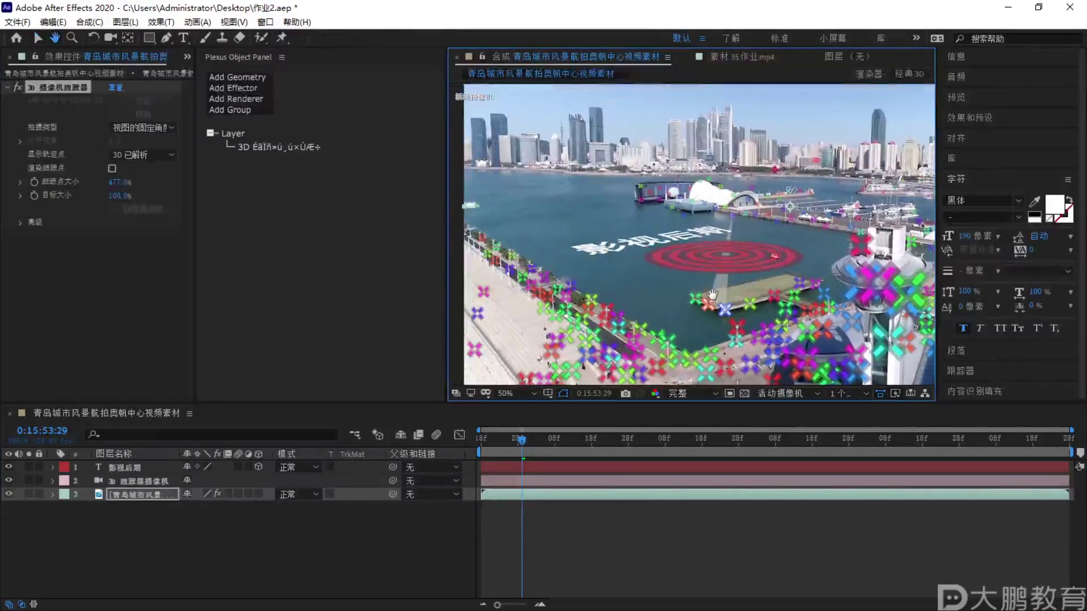
left_click(545, 278)
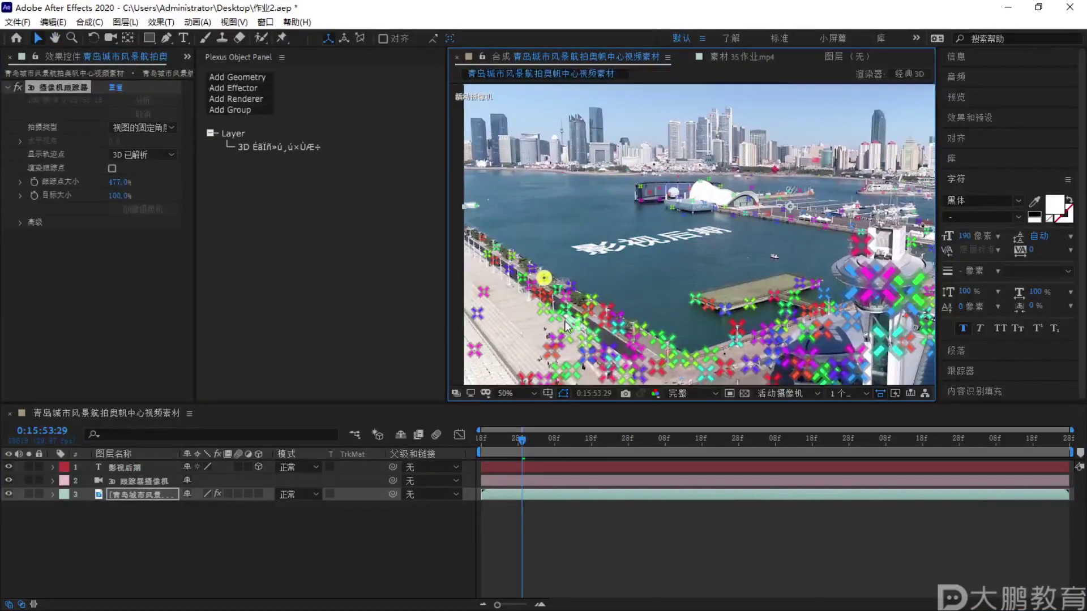
left_click(558, 317, "ctrl")
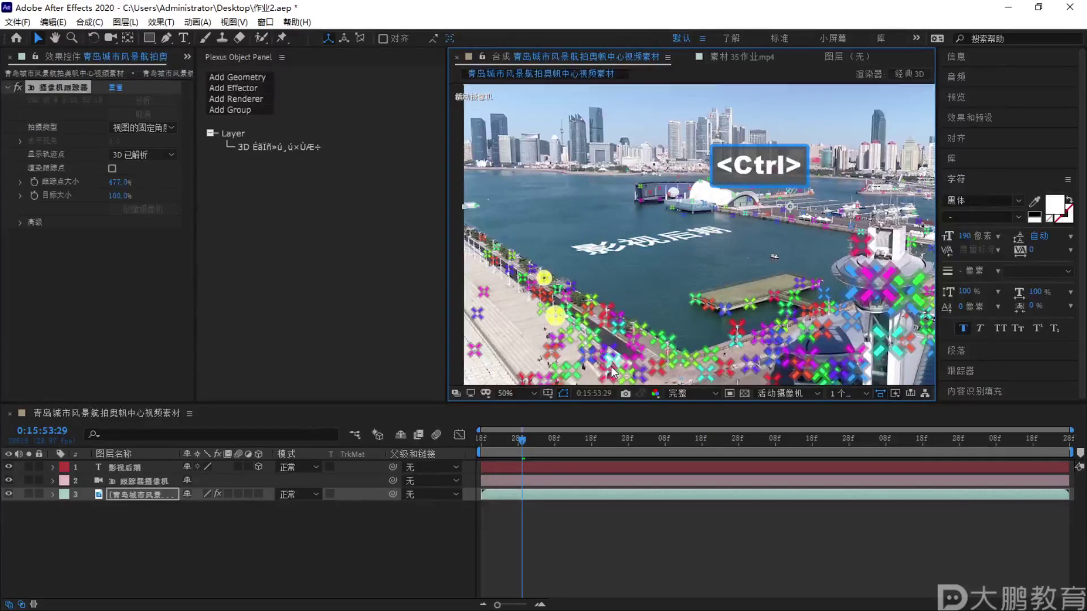
left_click(612, 359, "ctrl")
left_click(667, 361, "ctrl")
left_click(736, 340, "ctrl")
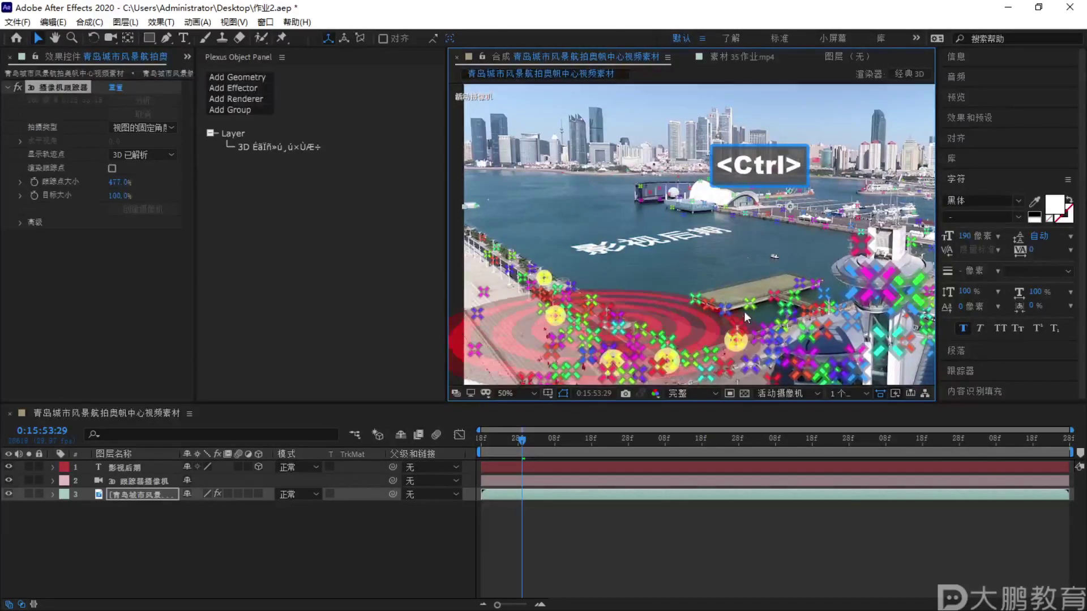
left_click(750, 304, "ctrl")
left_click(697, 301, "ctrl")
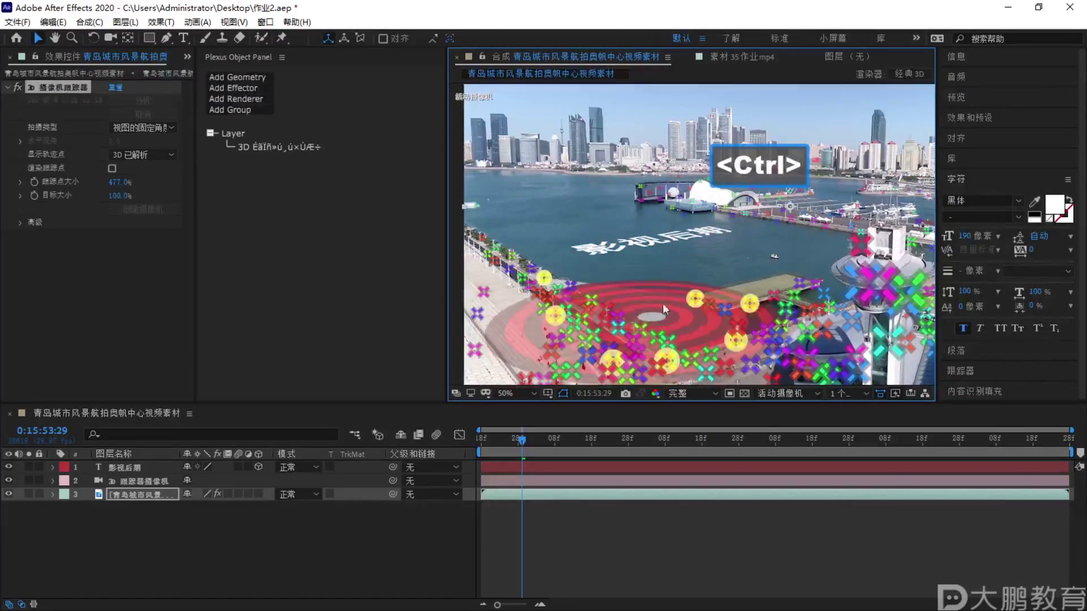
left_click(610, 308, "ctrl")
right_click(610, 308)
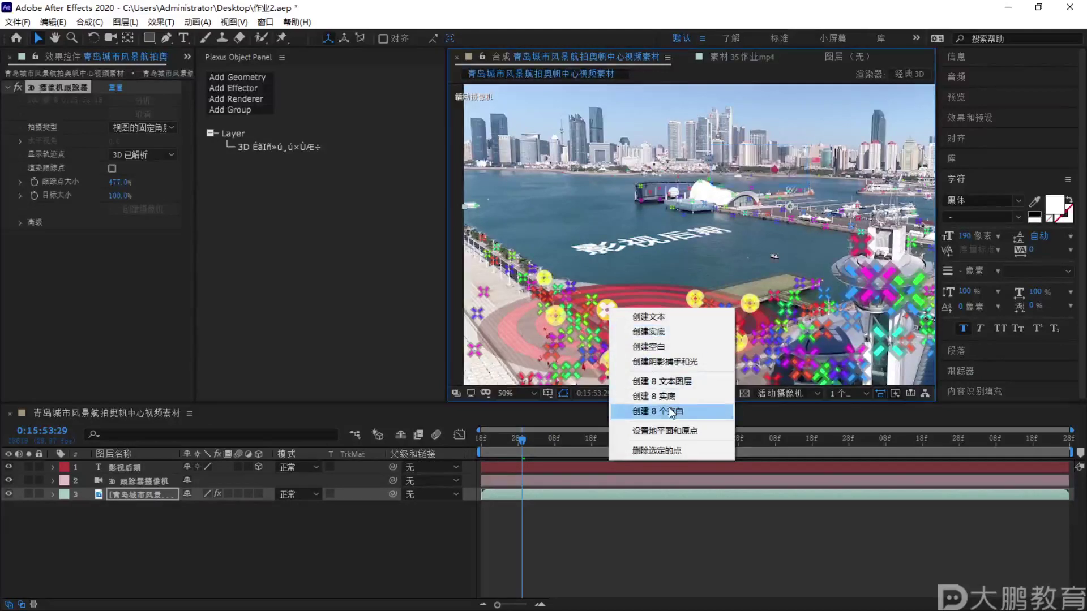
left_click(672, 413)
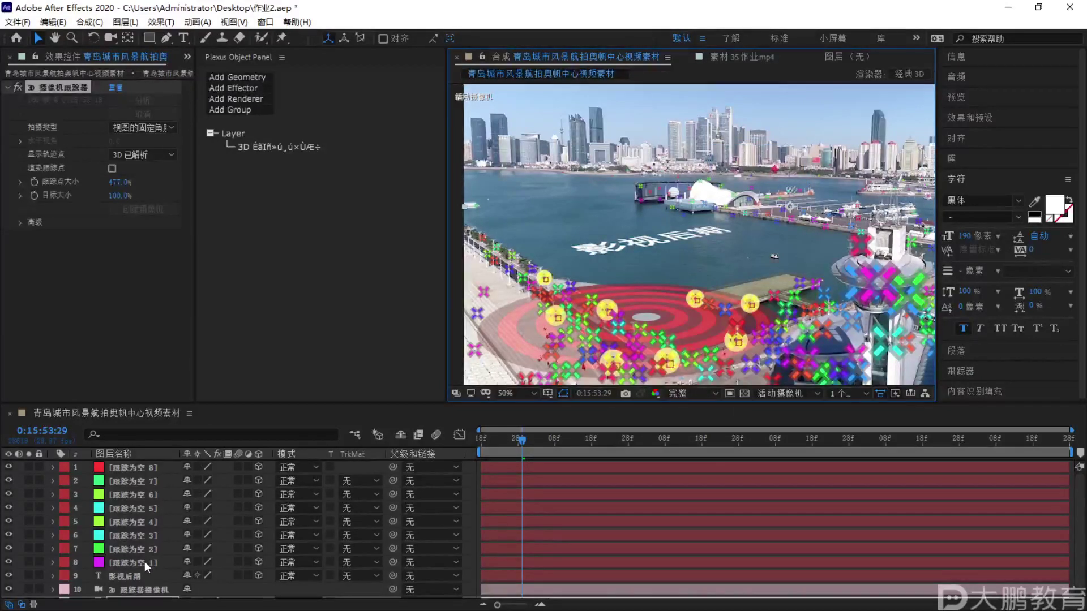
Rename all eight tracking null layers, 跟踪为空 1 to 跟踪为空 8, as A
left_click(144, 561)
key("Return")
key("Caps_Lock")
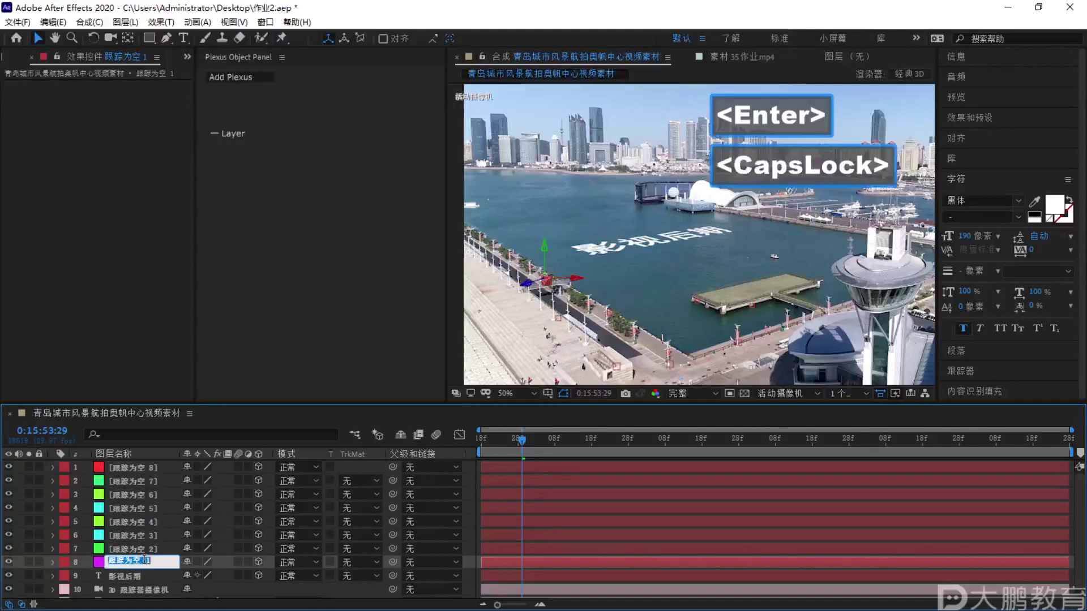
type("A")
left_click(121, 553)
key("Return")
type("A")
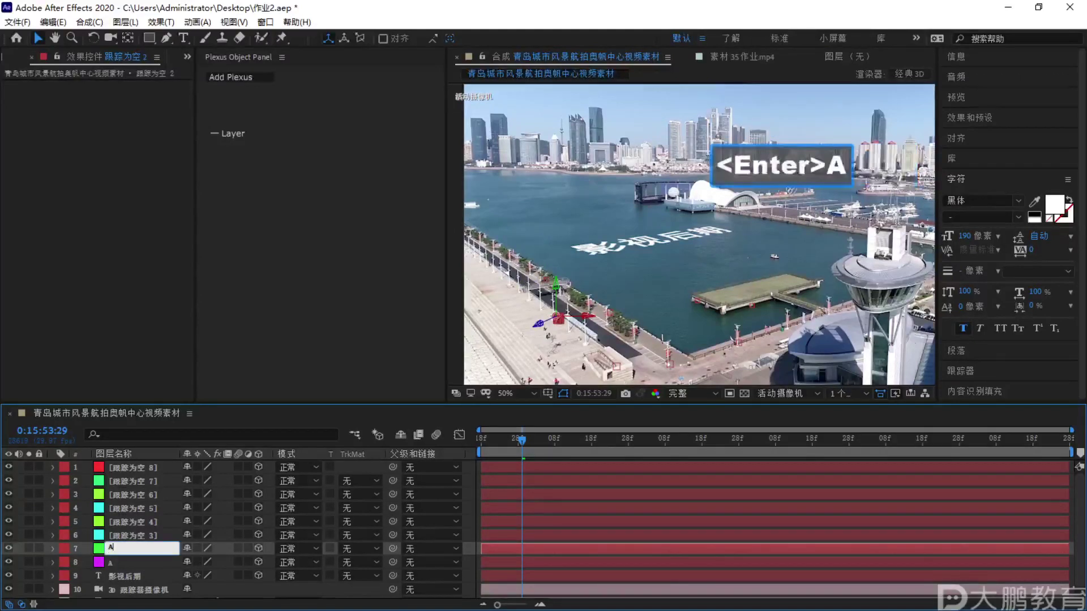
left_click(124, 535)
key("Return")
type("A")
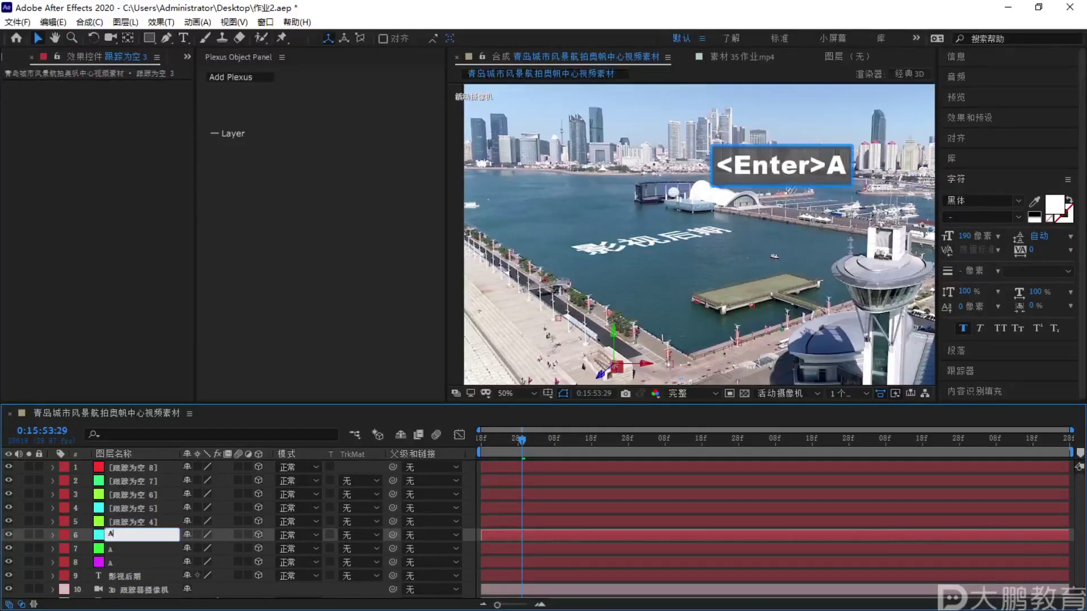
left_click(144, 517)
key("Return")
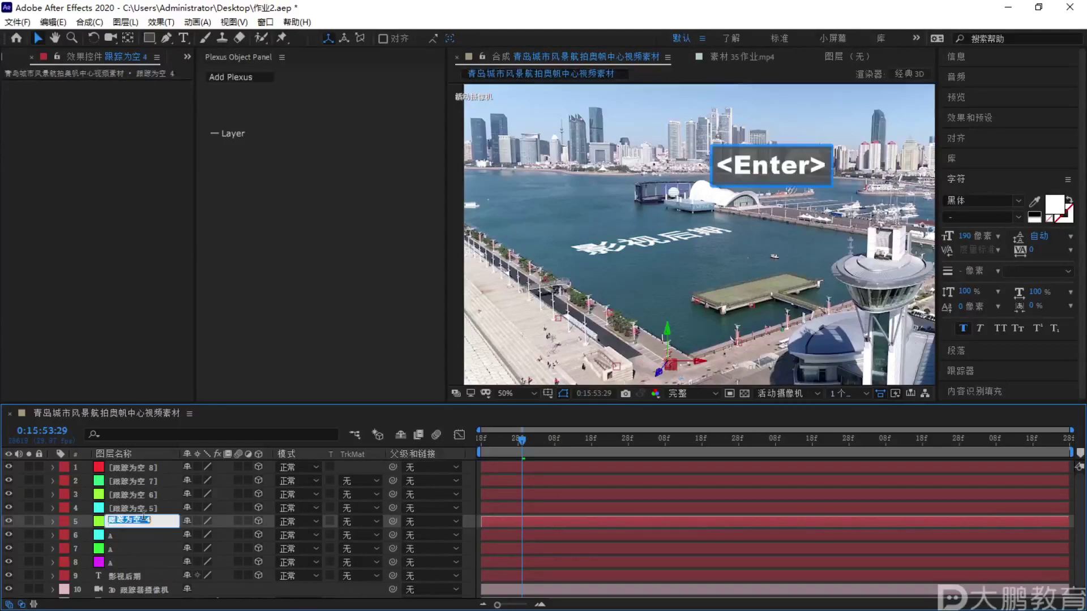
type("A")
left_click(153, 510)
key("Return")
type("A")
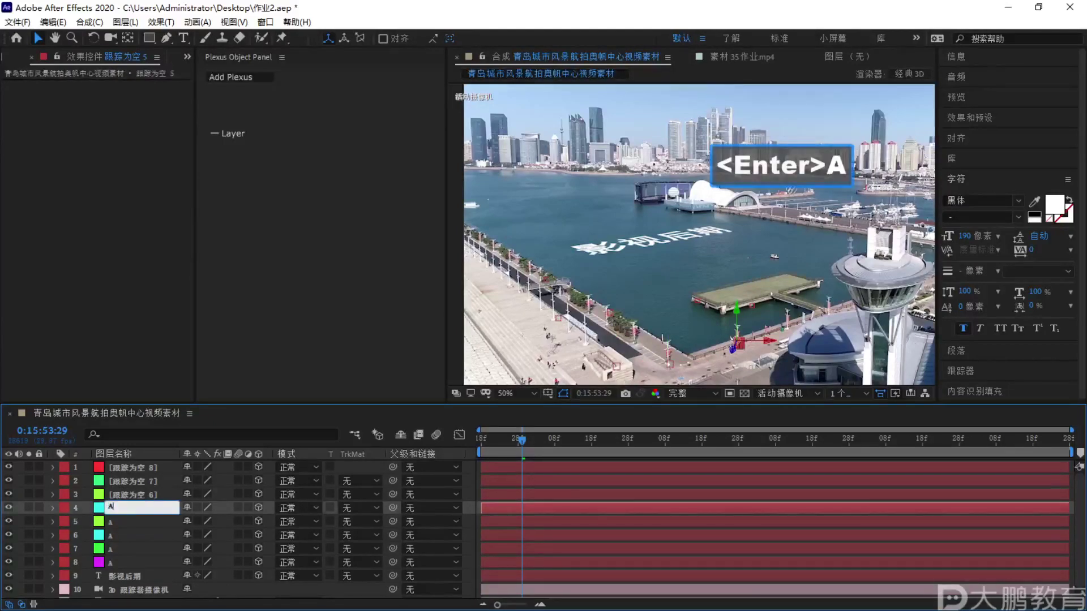
left_click(151, 499)
key("Return")
type("A")
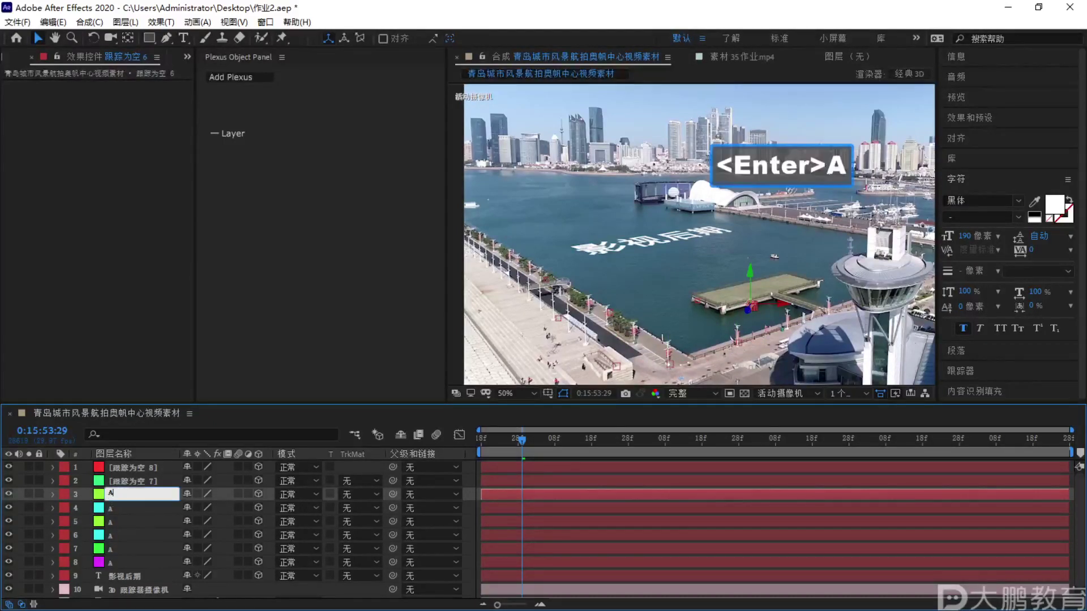
left_click(146, 485)
key("Return")
type("A")
left_click(151, 467)
key("Return")
type("A")
left_click(117, 509)
Create a new white solid layer in the composition
left_click(148, 575)
scroll(284, 566, "down", 1)
left_click(471, 582)
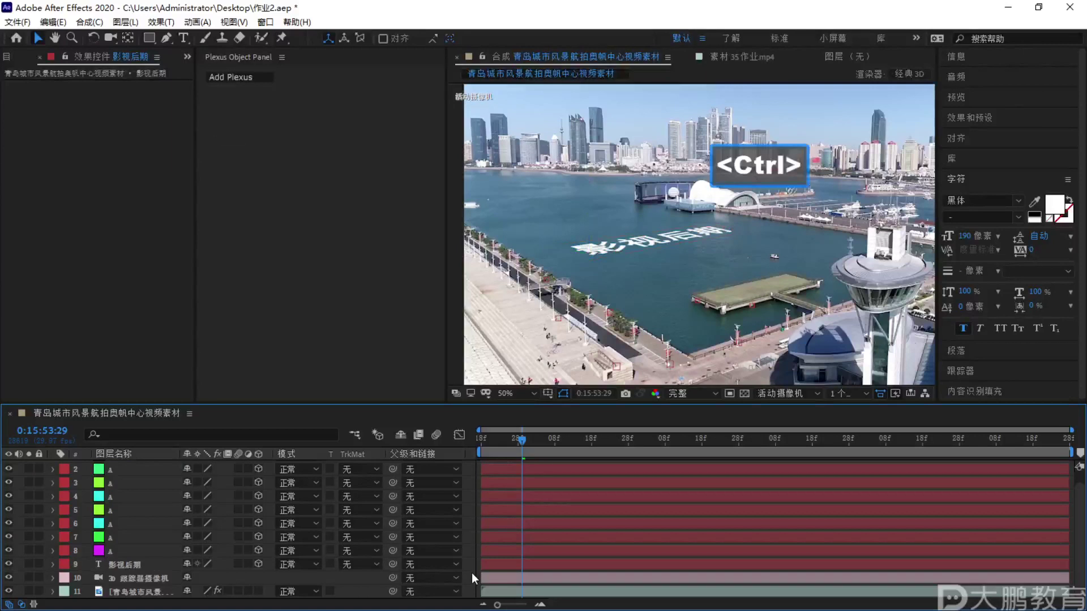
key("ctrl+y")
left_click(585, 431)
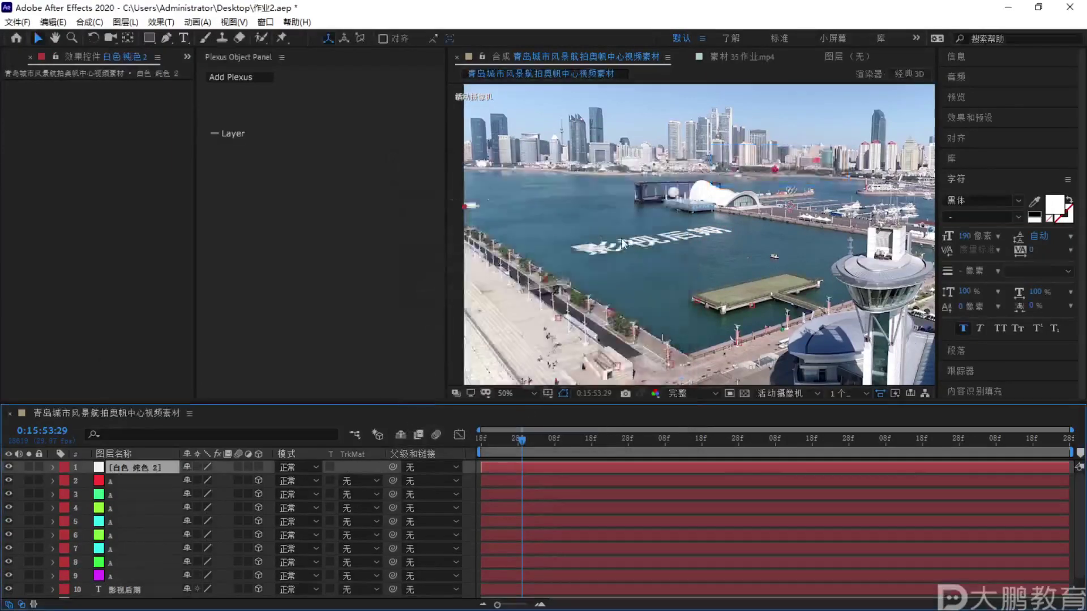
Apply the Rowbyte Plexus effect to the new white solid and collapse the layer's properties
left_click(162, 21)
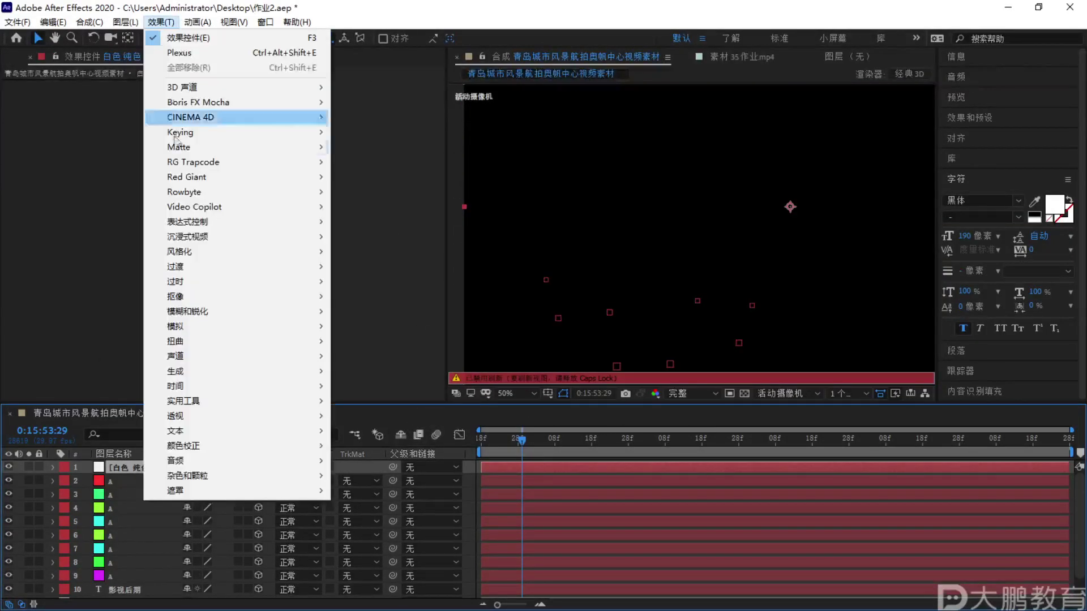
left_click(355, 193)
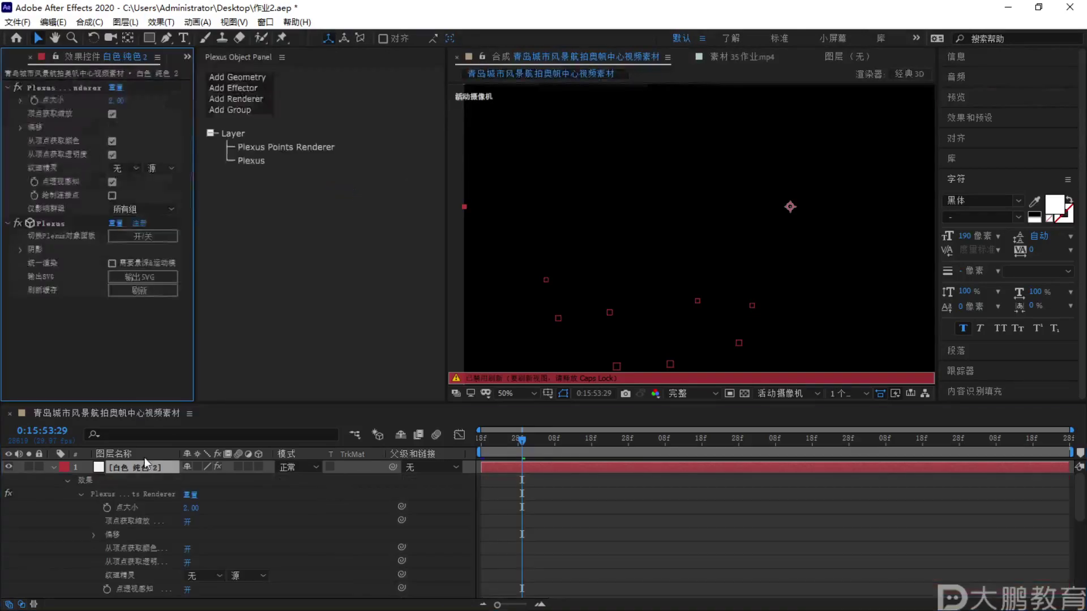
left_click(54, 468)
Rename the white solid carrying Plexus as 点线面
right_click(148, 468)
left_click(204, 441)
key("BackSpace")
key("BackSpace")
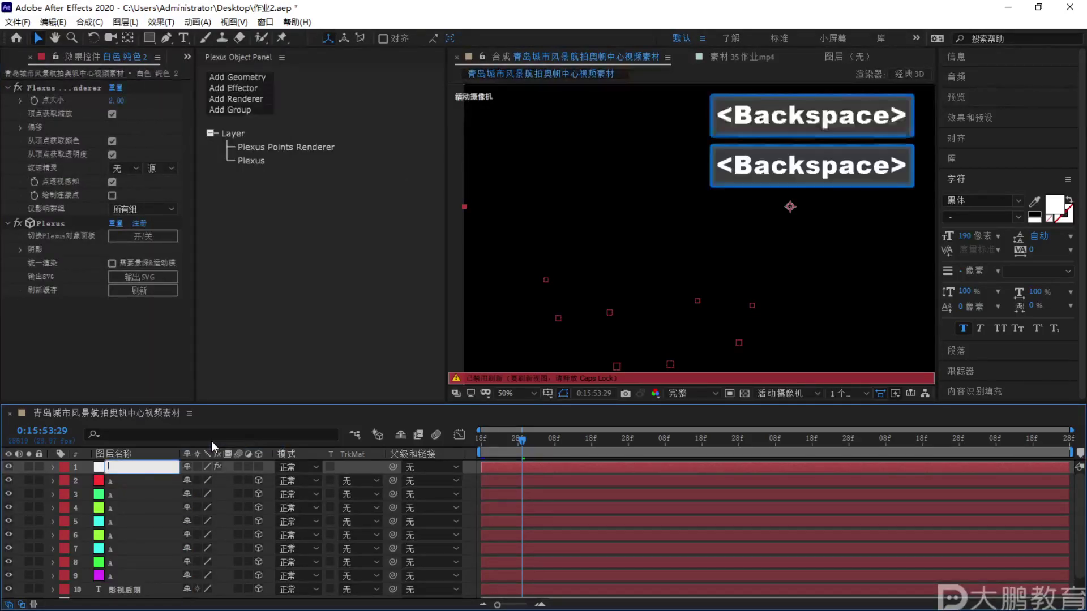
type("DIANXI")
key("BackSpace")
key("BackSpace")
key("BackSpace")
key("BackSpace")
key("BackSpace")
key("BackSpace")
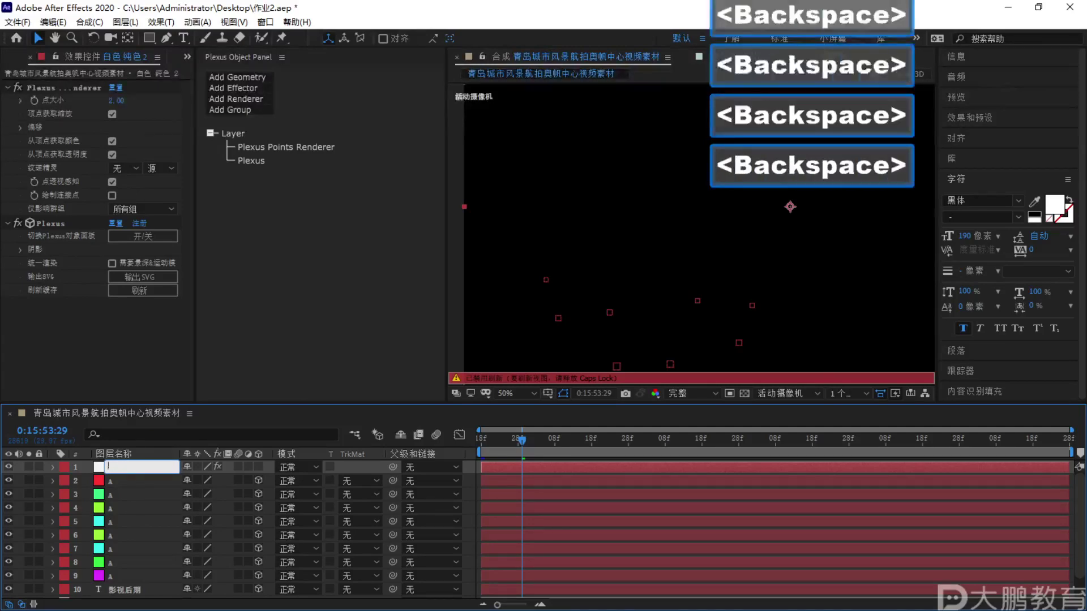
key("Caps_Lock")
type("dianxianmian")
key("space")
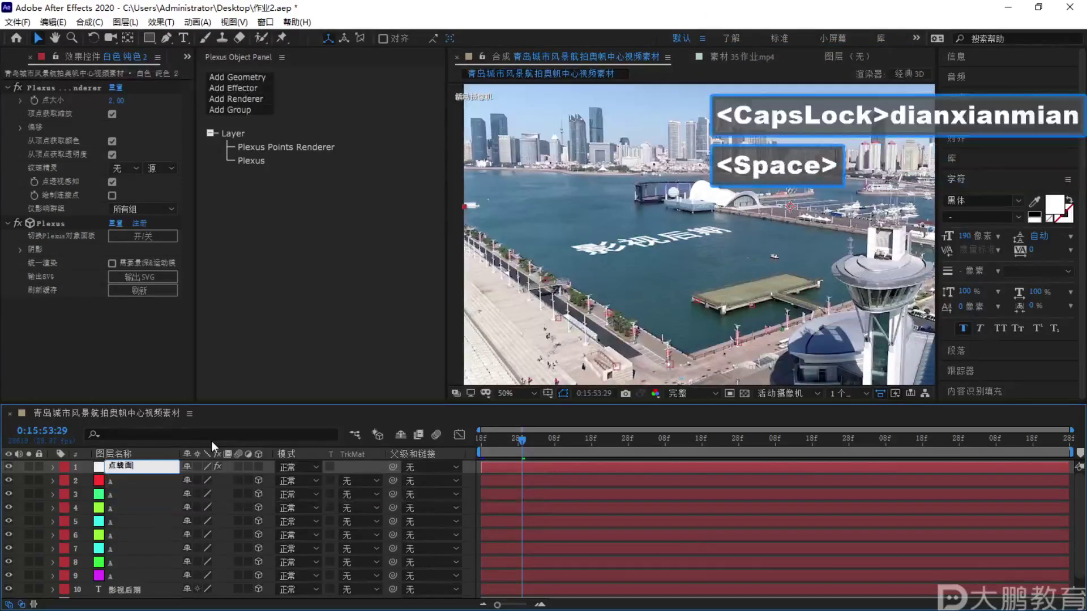
left_click(135, 481)
key("F1")
left_click_drag(595, 292, 662, 423)
key("Escape")
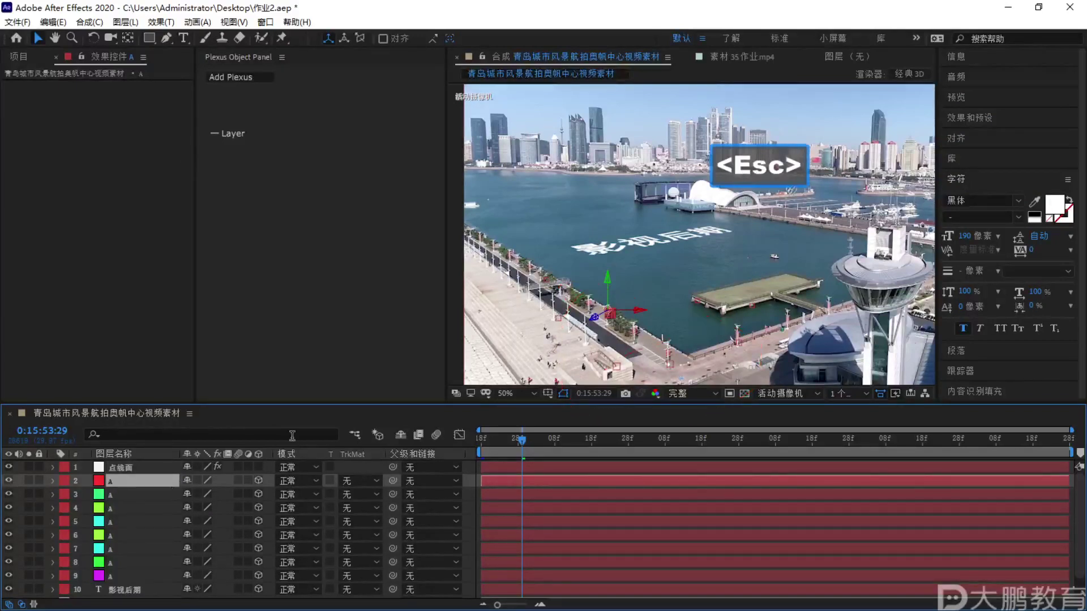
Add a Layers geometry object and a Beams renderer to the Plexus effect on the 点线面 layer
left_click(163, 470)
left_click(243, 77)
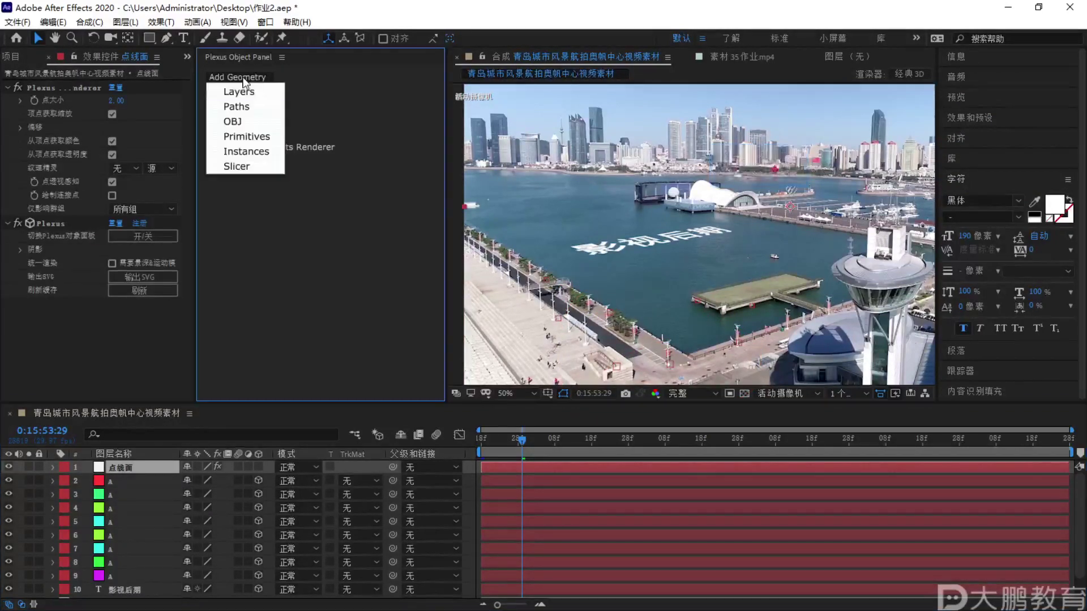
left_click(244, 93)
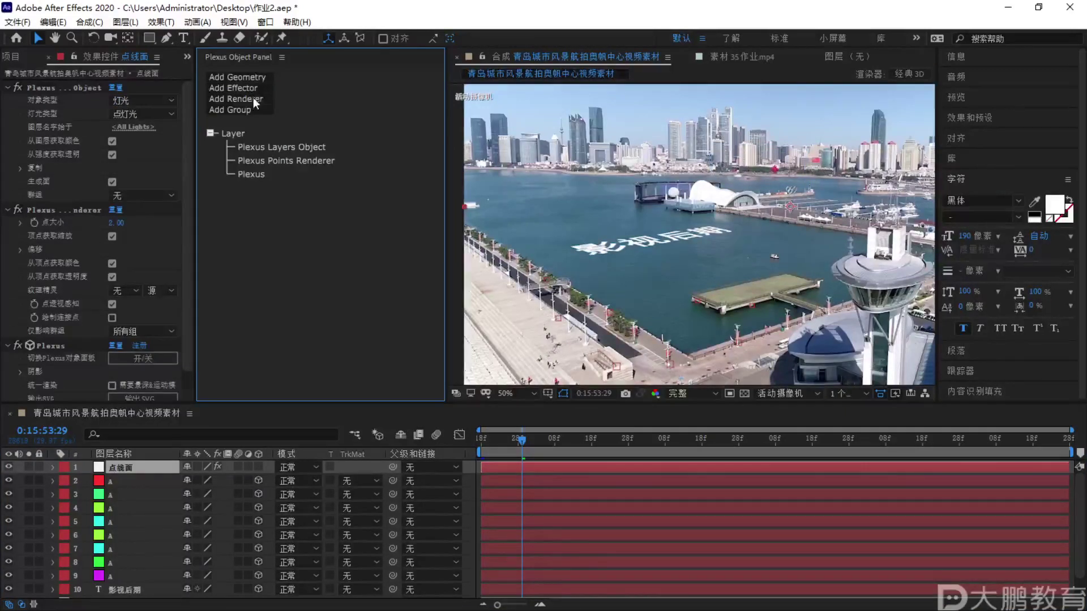
left_click(253, 97)
left_click(253, 173)
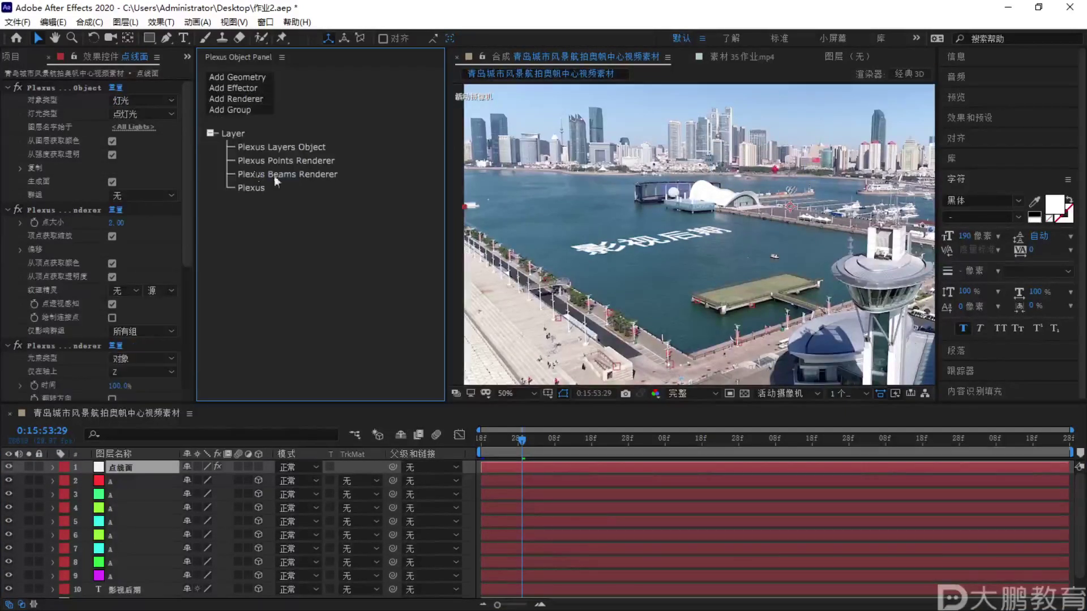
key("F2")
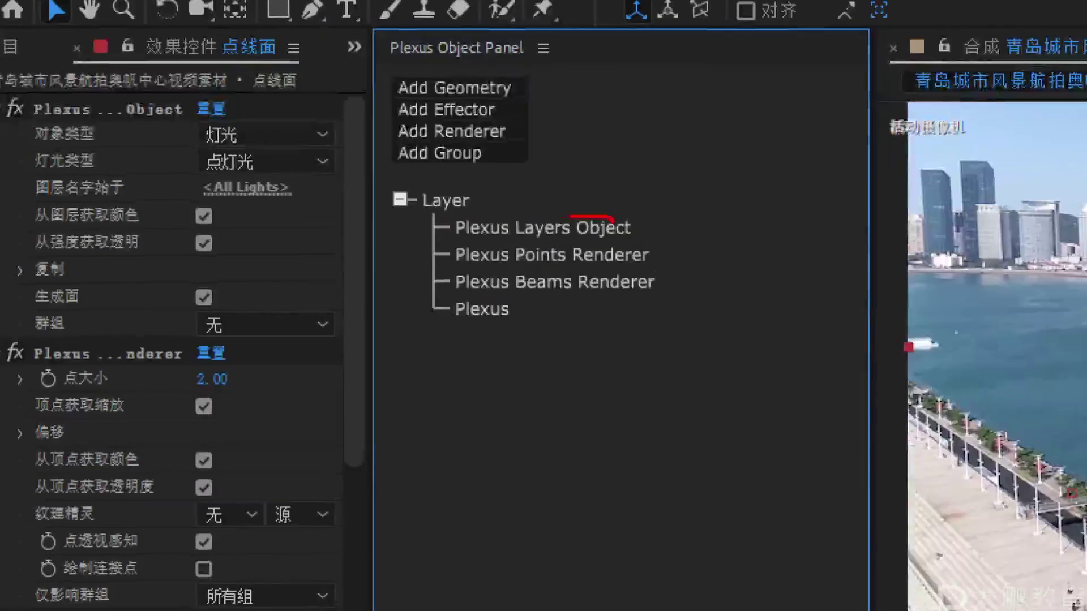
left_click_drag(570, 216, 608, 218)
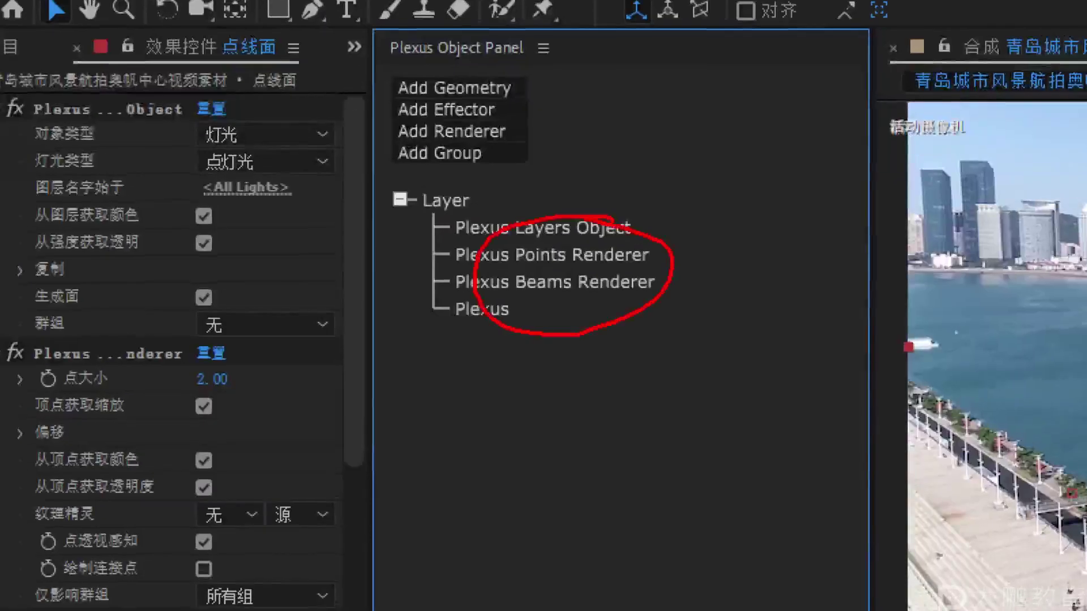
key("Escape")
key("F1")
left_click_drag(767, 177, 699, 230)
left_click_drag(682, 296, 805, 235)
left_click_drag(778, 266, 784, 308)
left_click_drag(693, 200, 648, 341)
left_click_drag(335, 204, 441, 197)
left_click_drag(473, 105, 457, 211)
left_click_drag(508, 97, 482, 171)
mouse_move(504, 124)
left_mouse_down()
mouse_move(537, 184)
mouse_move(496, 169)
left_mouse_up()
left_click_drag(546, 133, 497, 226)
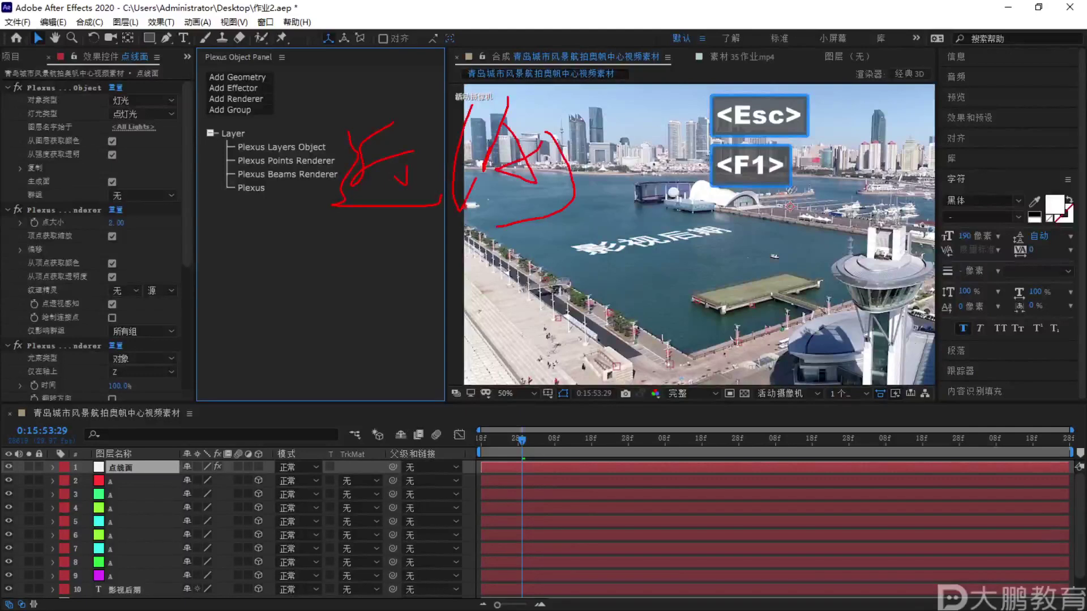
key("Escape")
Set the Plexus Layers Object to use 3D图层 as its object type, restricted to layers whose names start with A
left_click(279, 147)
left_click(128, 100)
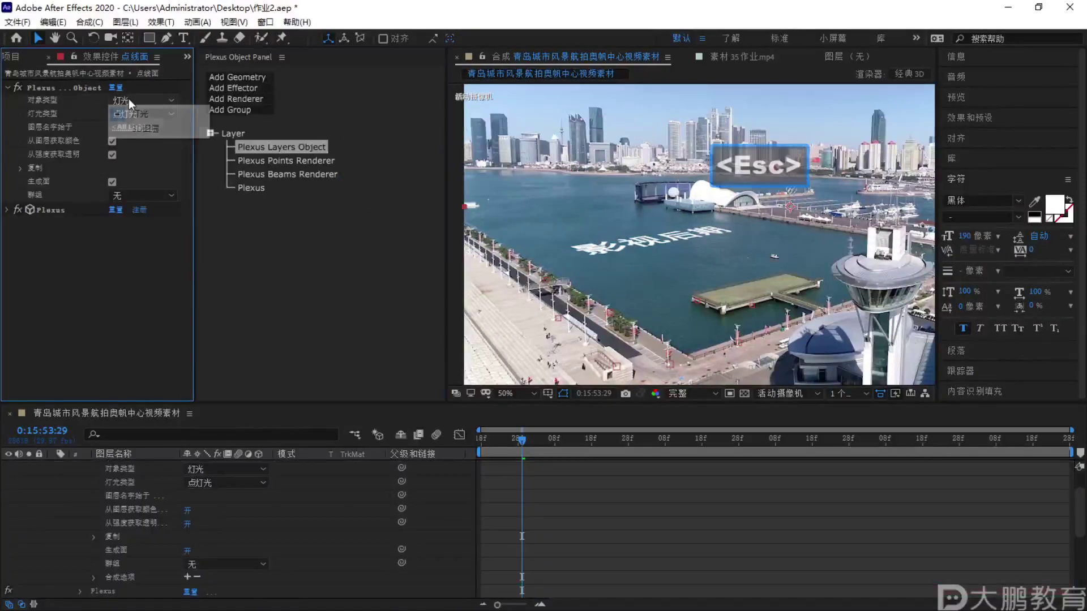
left_click(144, 130)
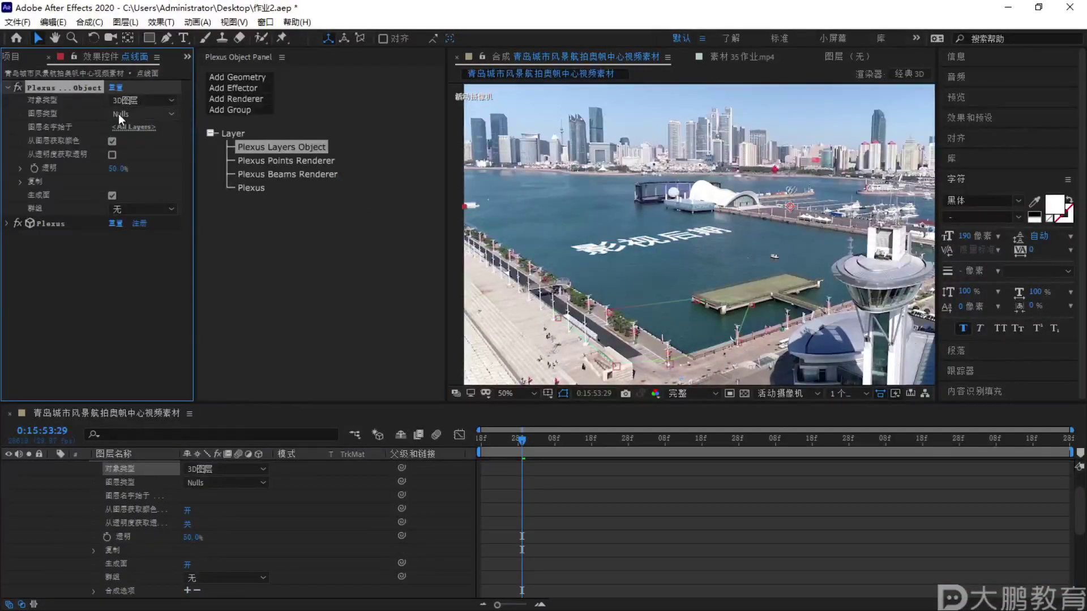
left_click(136, 125)
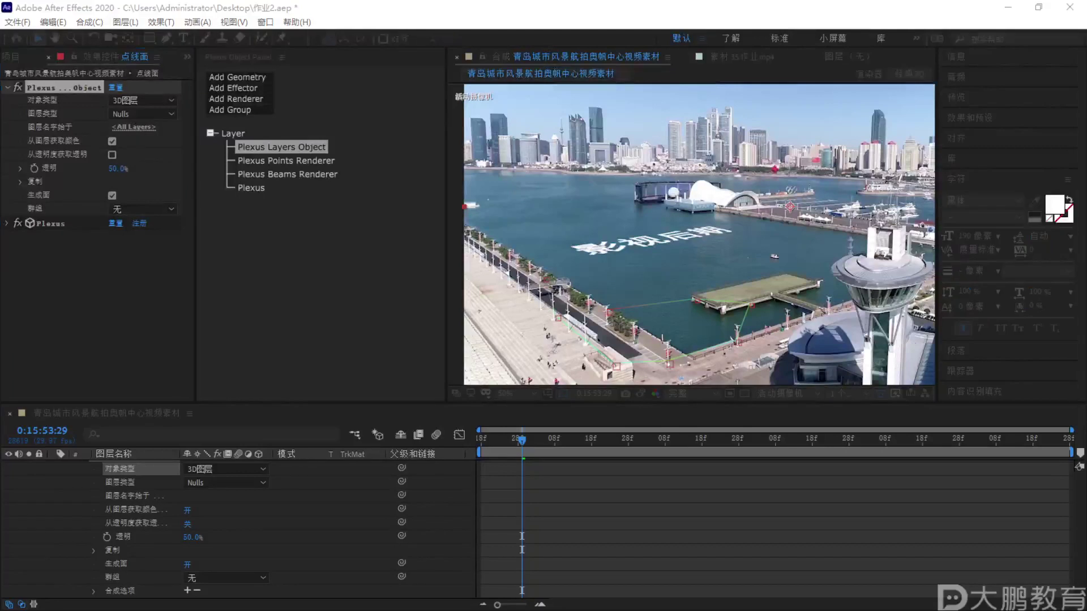
key("Caps_Lock")
type("A")
key("Caps_Lock")
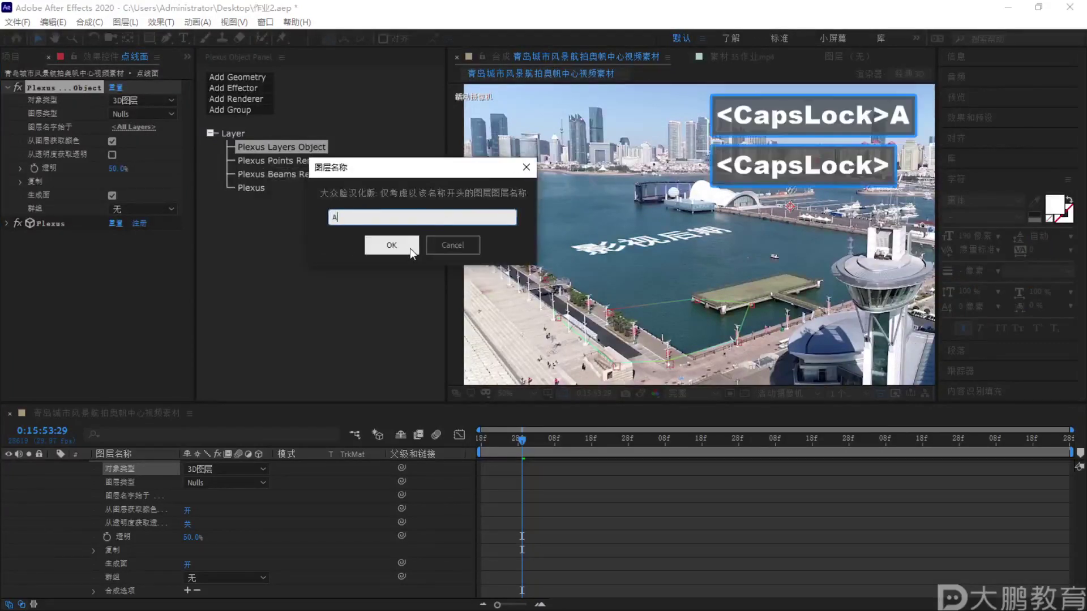
left_click(404, 248)
Turn off 从顶点获取颜色 for both the Plexus Points Renderer and the Plexus Beams Renderer
left_click(261, 162)
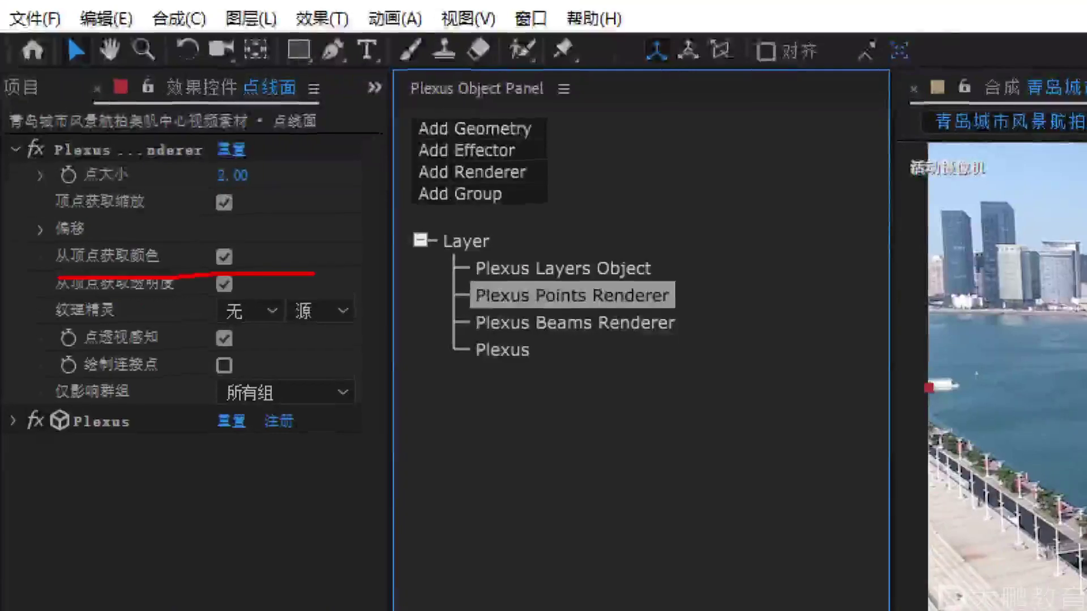
key("Escape")
left_click(286, 174)
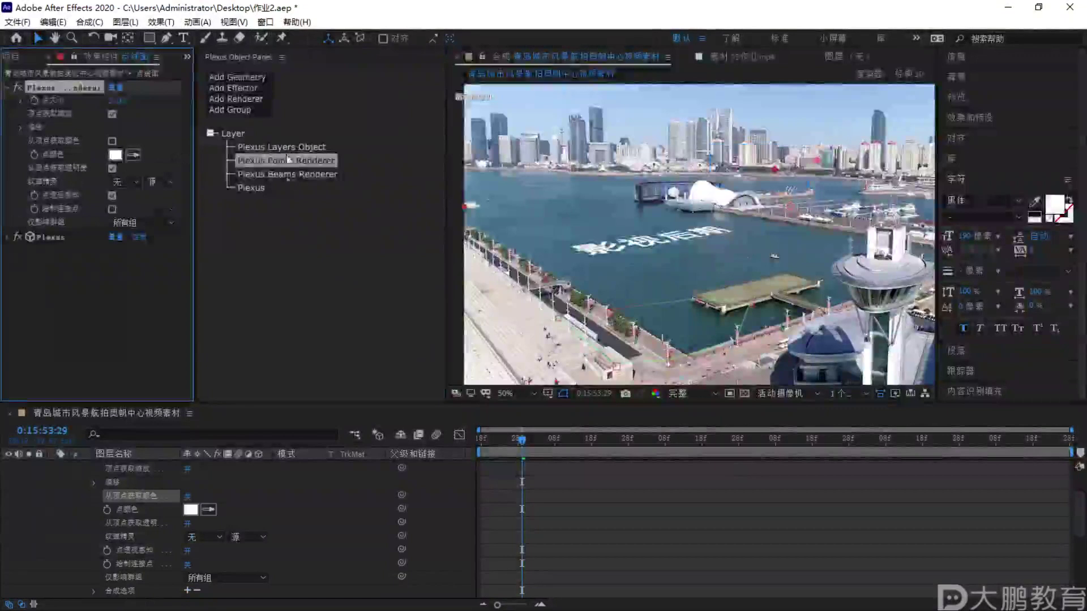
left_click(108, 209)
left_click(112, 209)
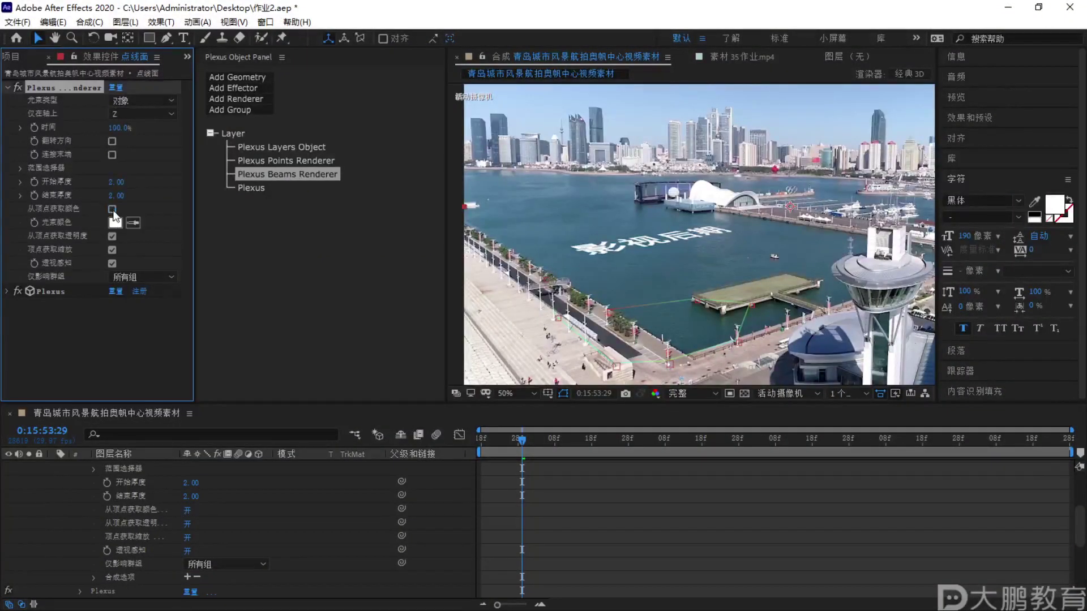
Check the white lines at 0:15:53:23 and collapse the 点线面 layer's properties in the timeline
left_click(627, 377)
left_click(499, 439)
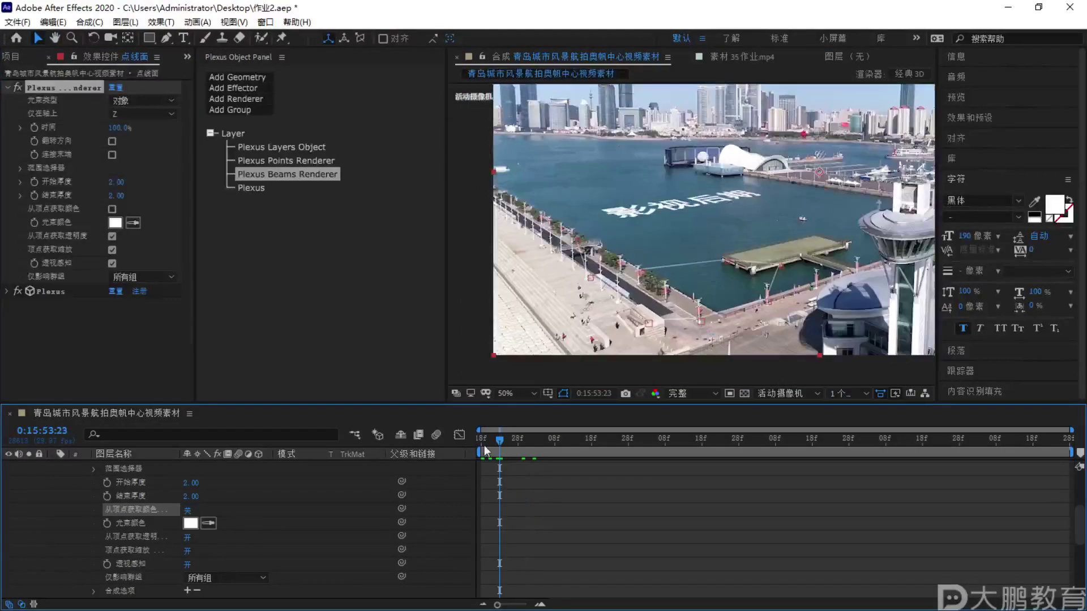
scroll(85, 507, "up", 3)
left_click(68, 481)
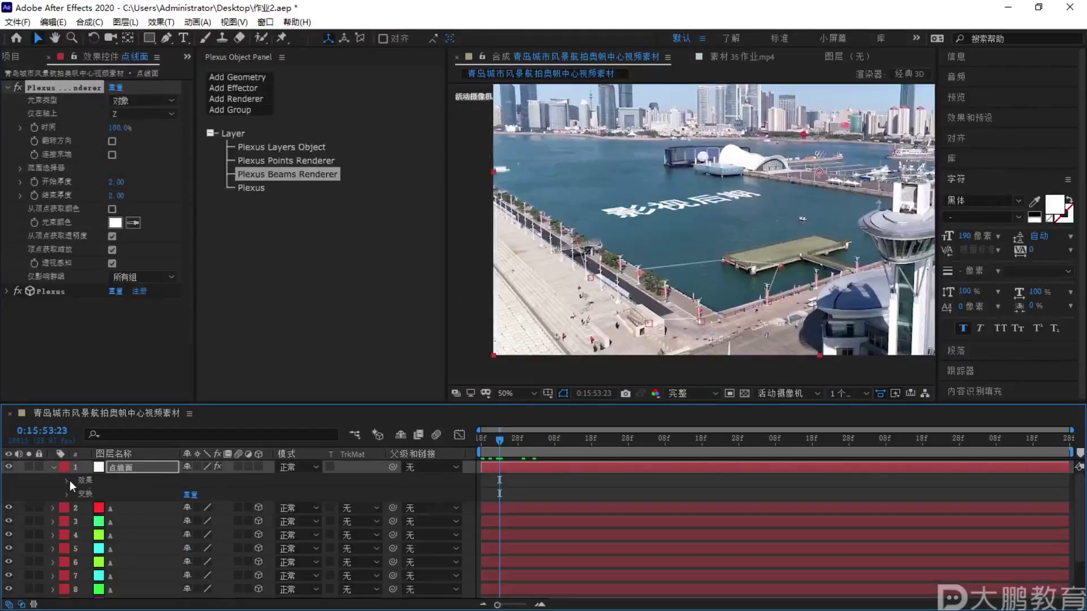
left_click(52, 467)
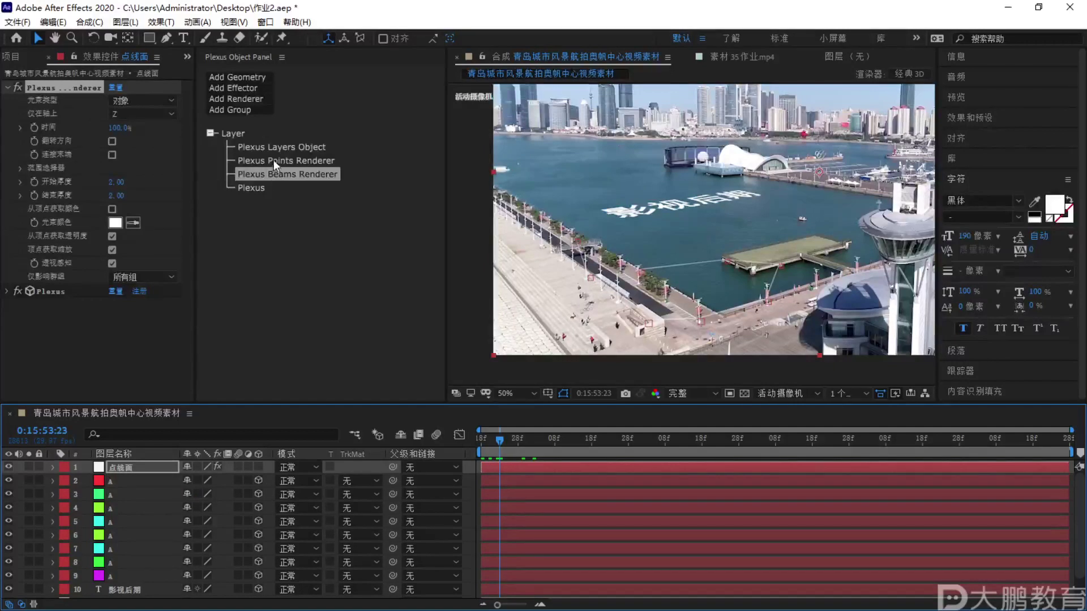
Keyframe the Plexus Beams Renderer's 时间 from 0% at 0:15:53:18 to 100% at 0:15:54:29
left_click(287, 176)
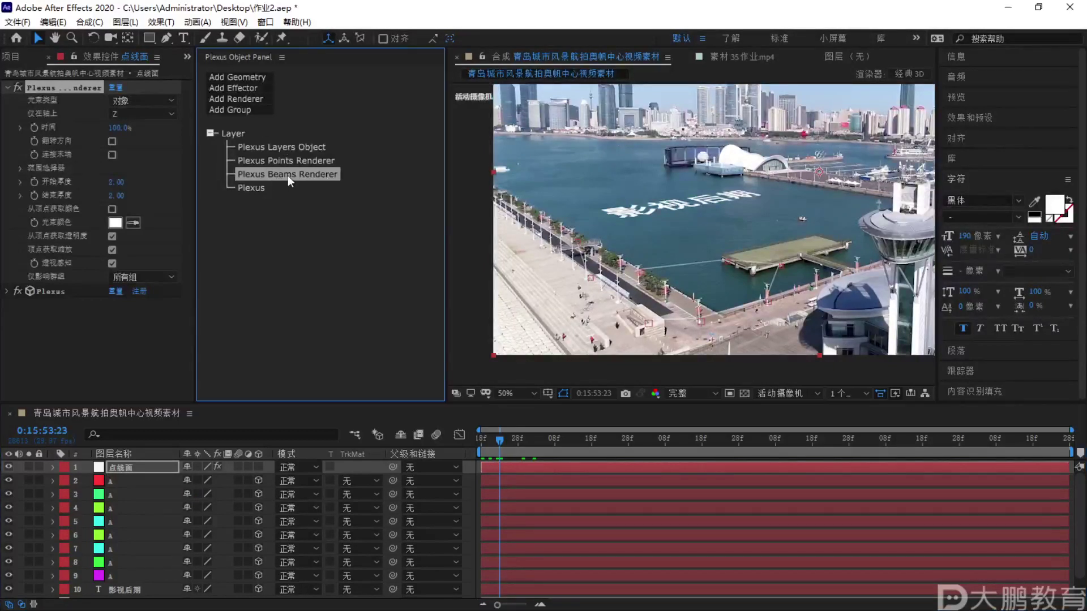
left_click_drag(515, 444, 425, 411)
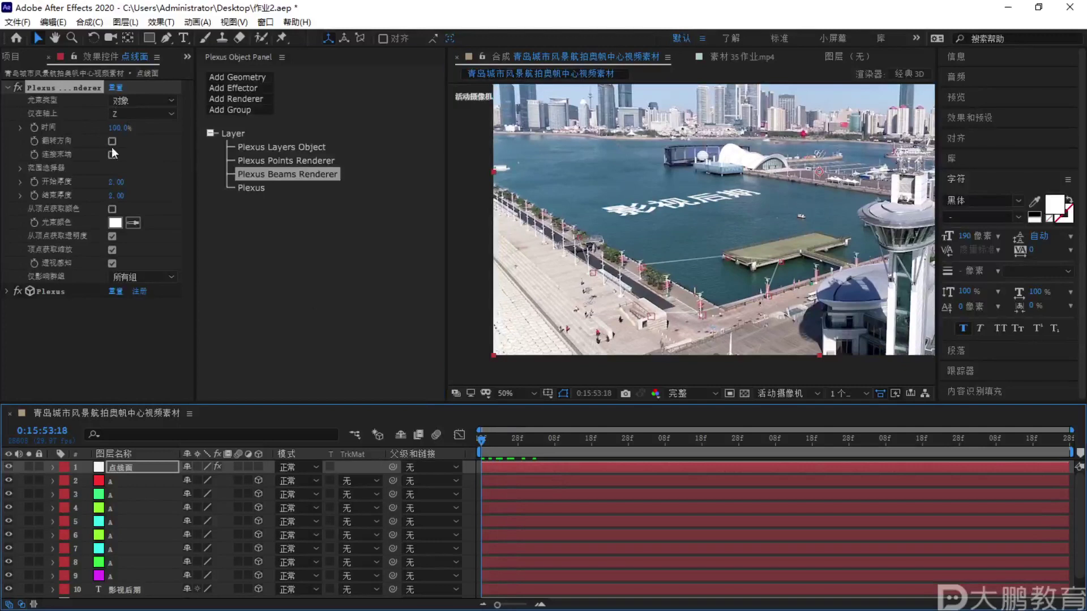
left_click_drag(112, 130, 36, 139)
left_click_drag(484, 446, 635, 447)
left_click_drag(115, 131, 370, 132)
Play back the composition to preview the animated Plexus beams
left_click(590, 463)
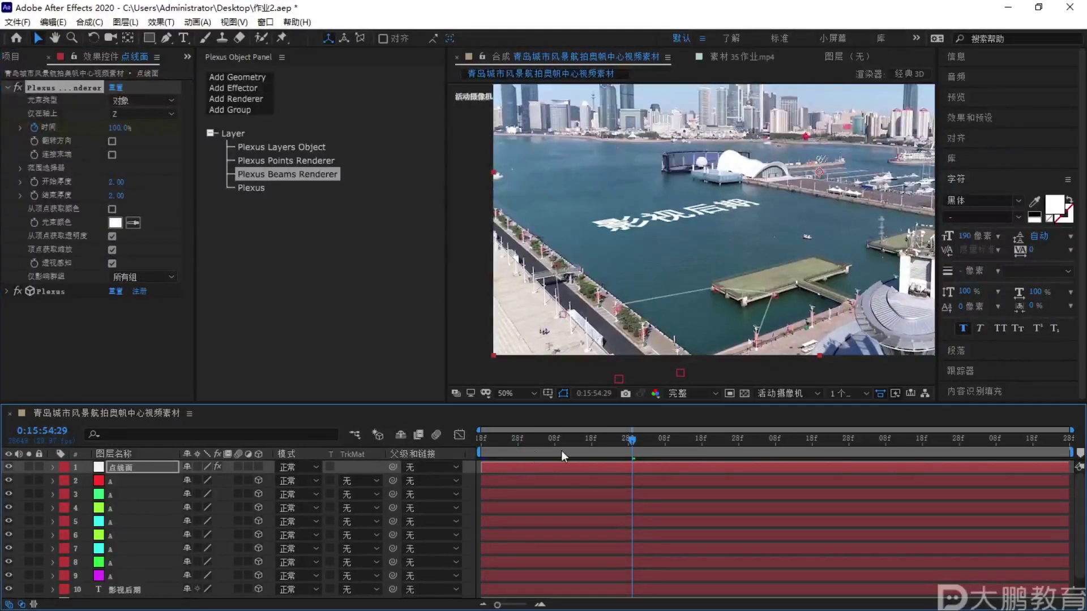
key("space")
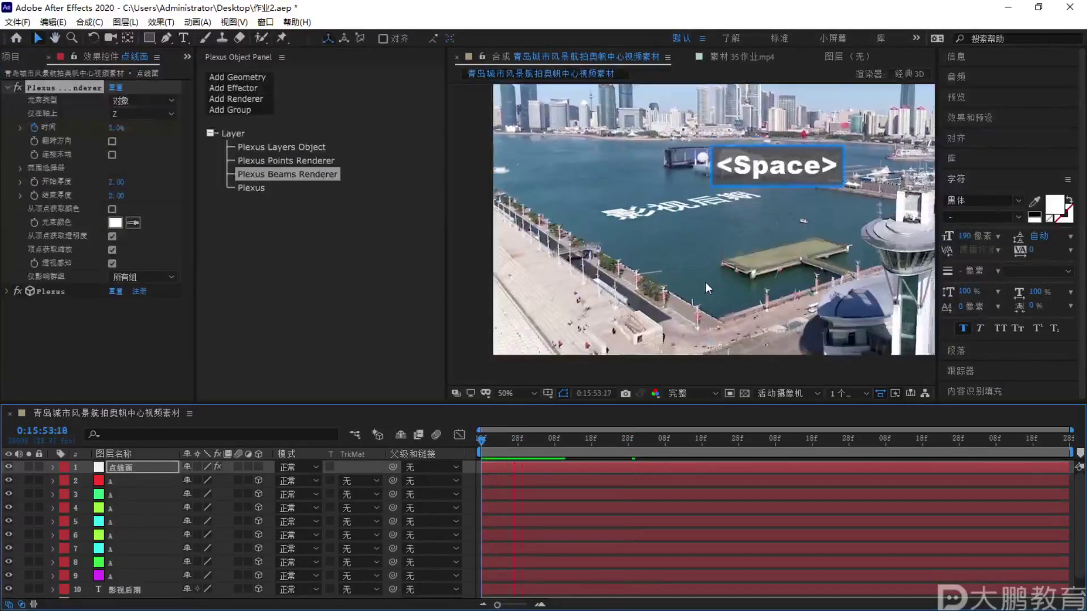
key("space")
key("F1")
mouse_move(649, 282)
left_mouse_down()
mouse_move(709, 292)
mouse_move(698, 274)
mouse_move(736, 263)
left_mouse_up()
left_click_drag(679, 207, 816, 187)
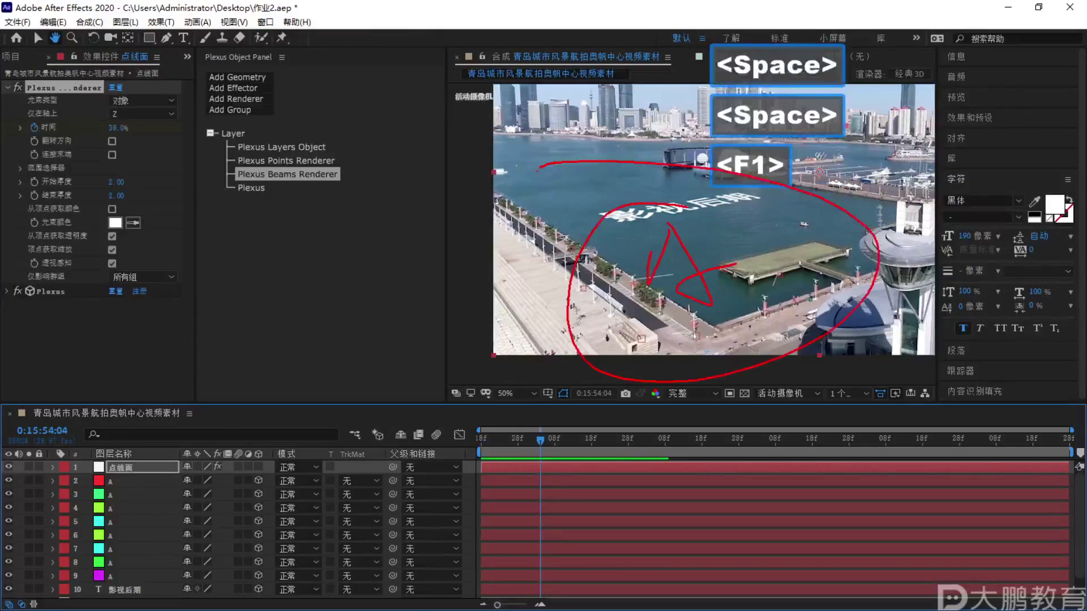
key("Escape")
Assign the Plexus Layers Object to 群组 1
left_click(294, 144)
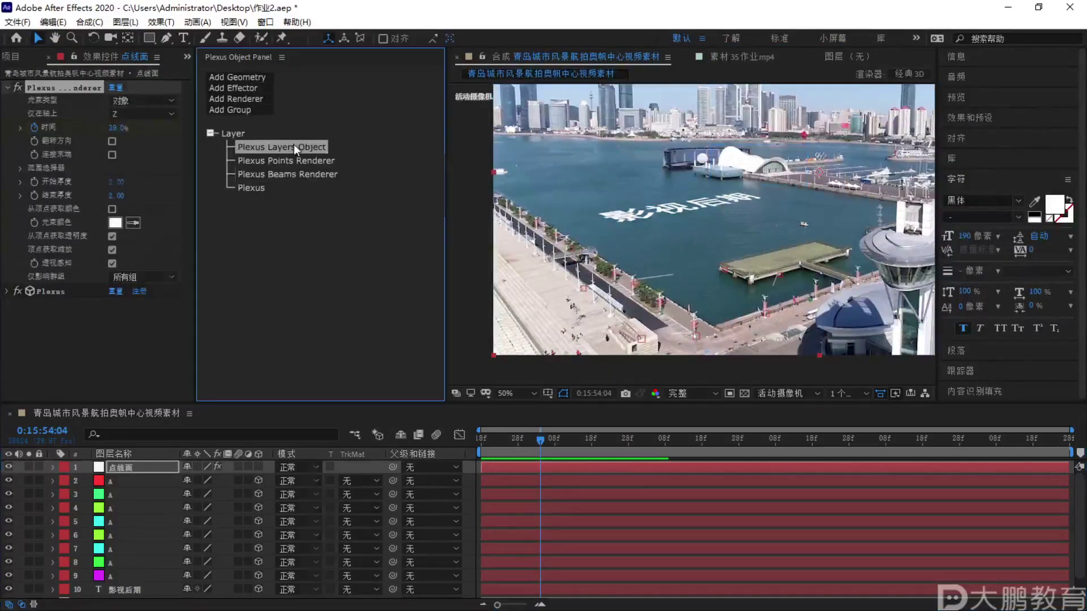
key("F2")
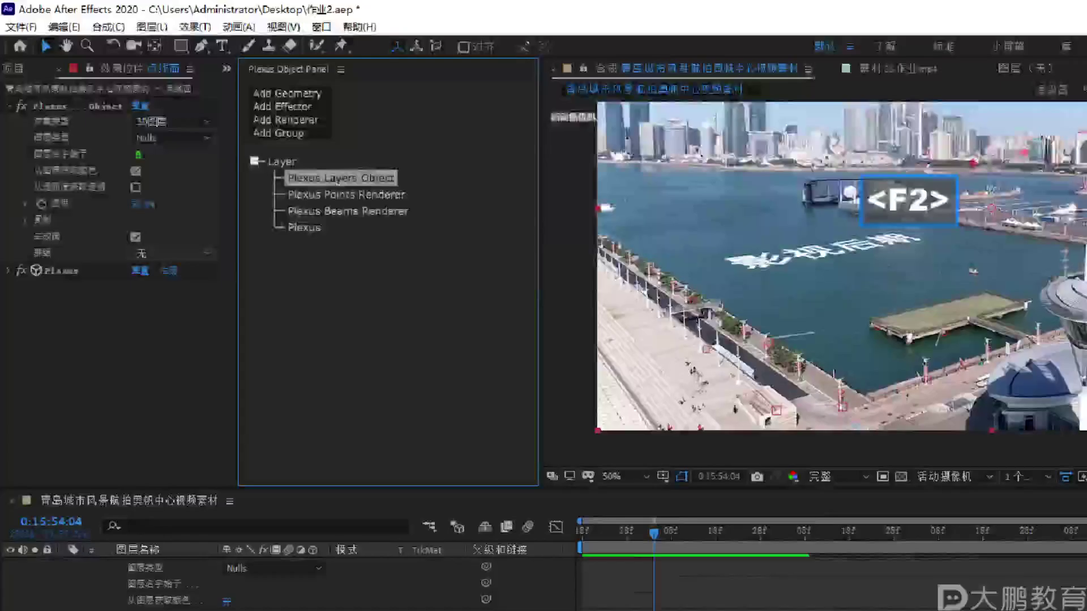
mouse_move(25, 278)
left_mouse_down()
mouse_move(150, 296)
mouse_move(365, 262)
left_mouse_up()
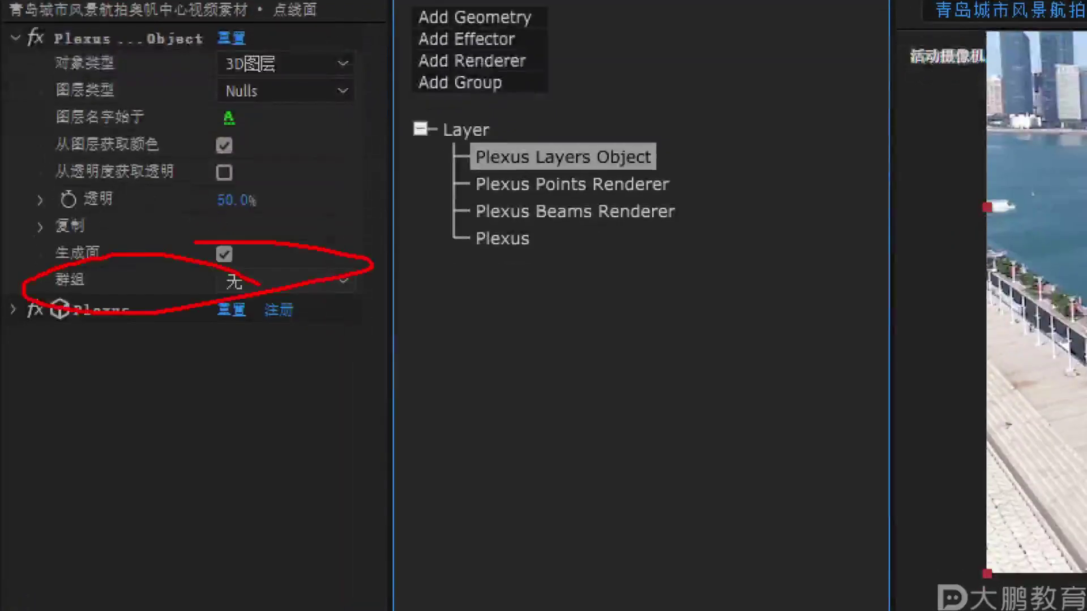
key("Escape")
left_click(260, 286)
left_click(140, 222)
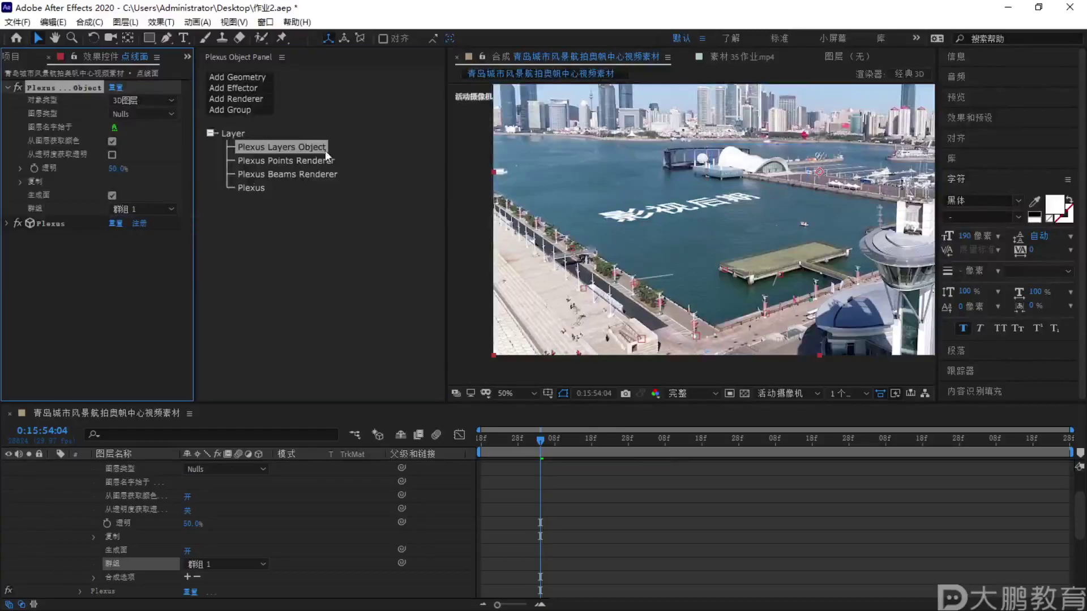
Set 仅影响群组 to 群组 1 for both the Plexus Points Renderer and the Plexus Beams Renderer
left_click(300, 162)
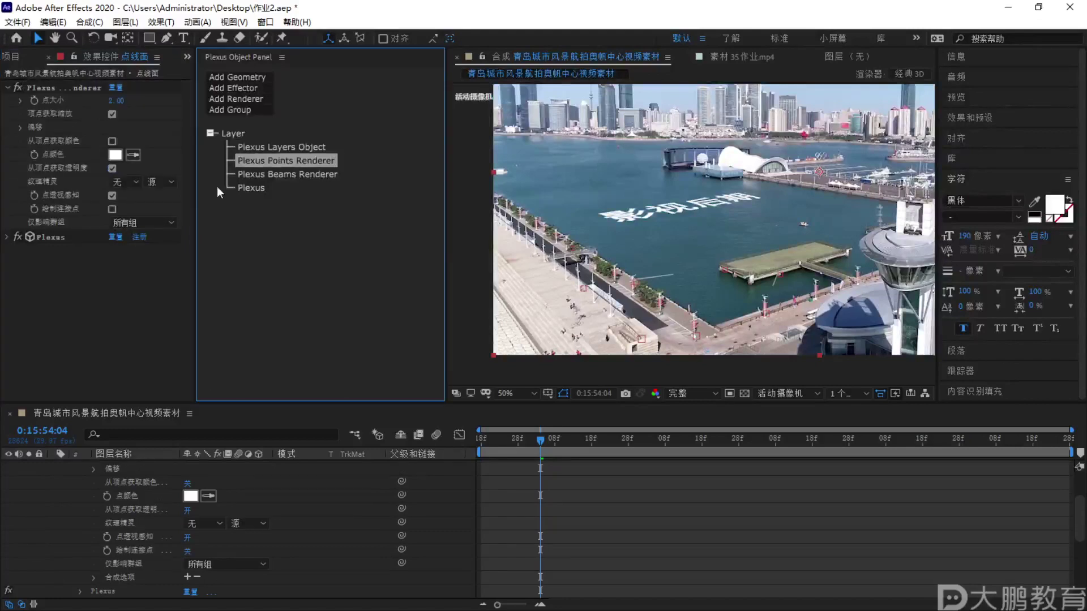
left_click(131, 223)
left_click(146, 237)
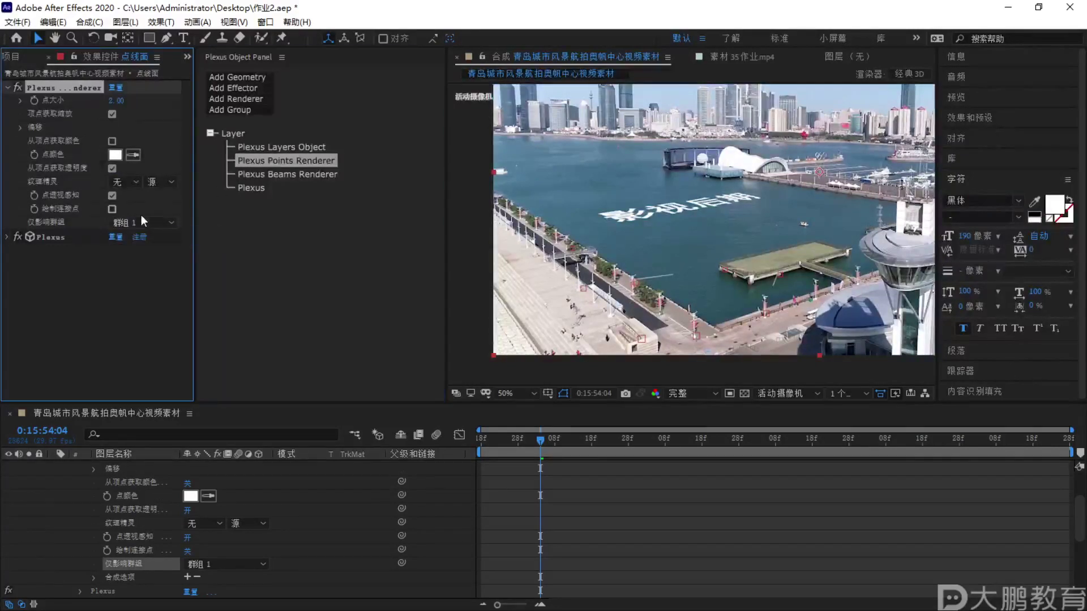
left_click(283, 175)
left_click(152, 275)
left_click(147, 290)
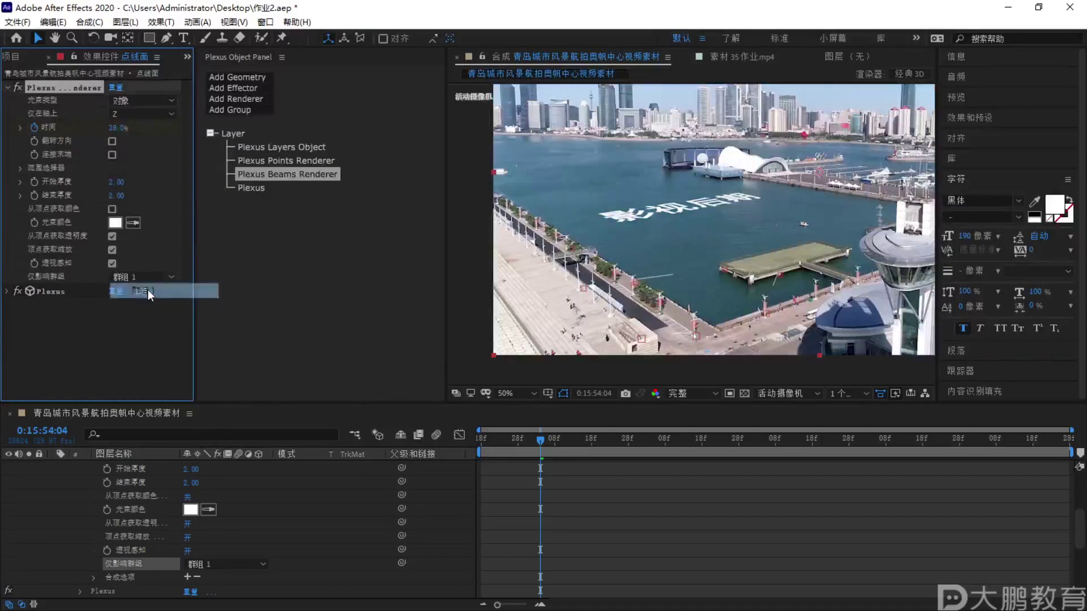
Deselect the Plexus renderer and collapse the expanded properties of the 点线面 layer
left_click(295, 494)
scroll(96, 483, "up", 3)
left_click(54, 467)
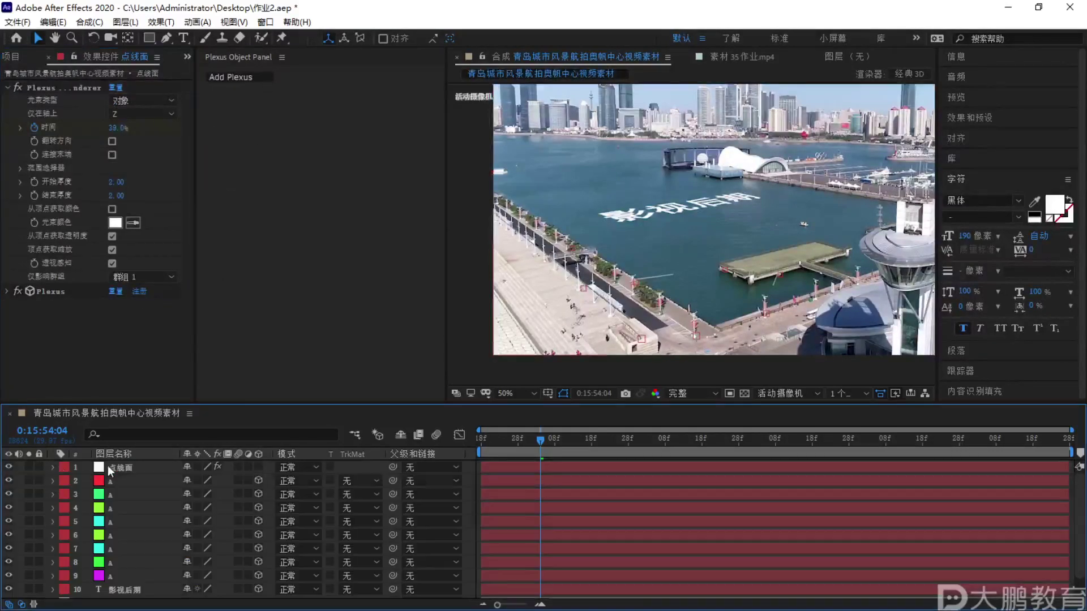
Reselect the 点线面 layer, examine which Plexus items Group 1 contains, and collapse the group again
left_click(122, 468)
key("F2")
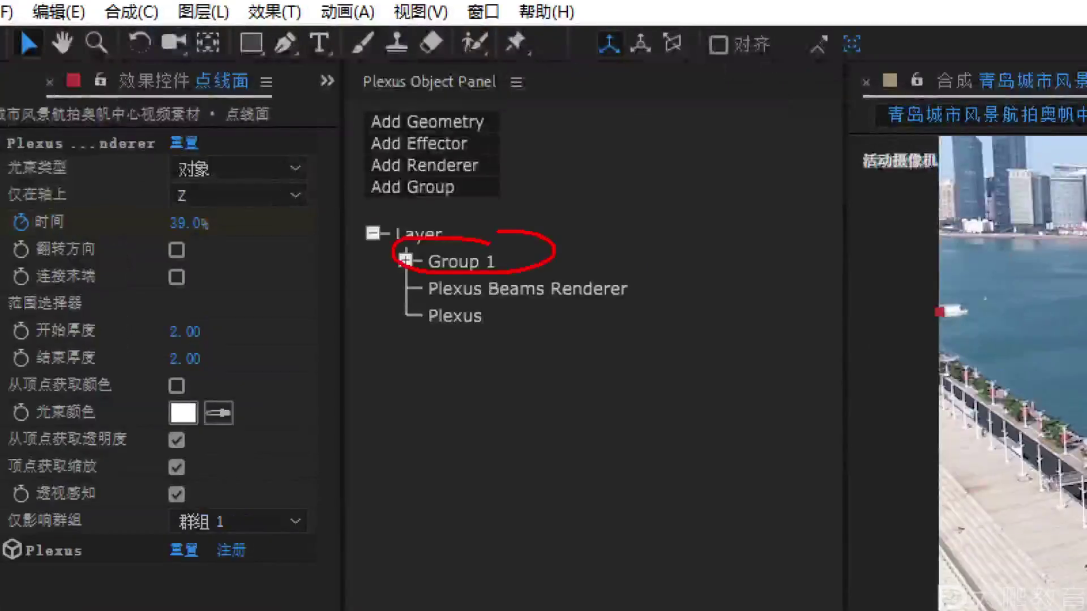
key("Escape")
left_click(405, 260)
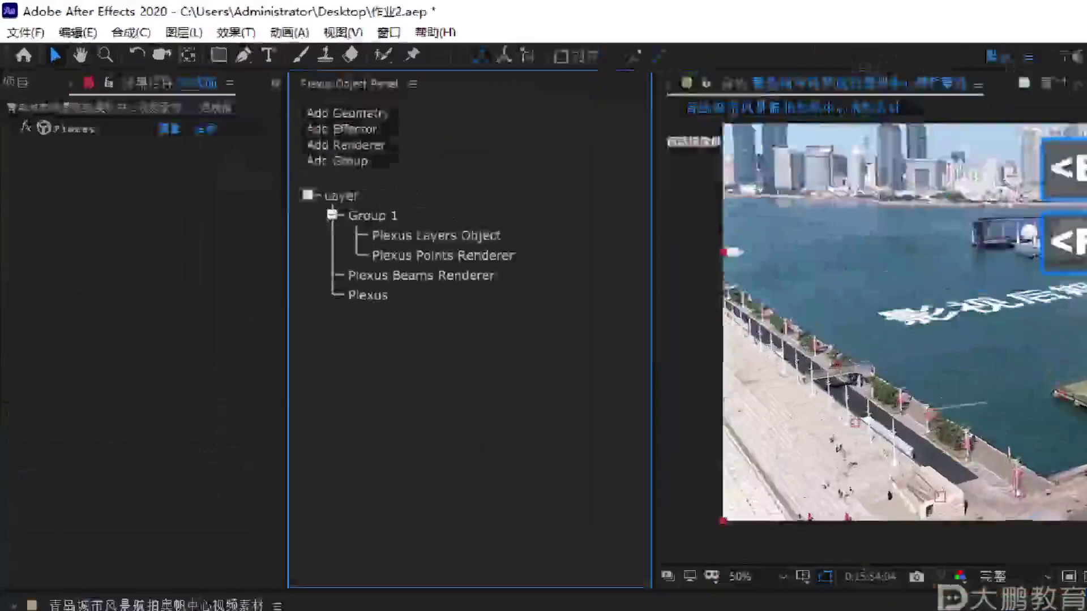
mouse_move(466, 227)
left_mouse_down()
mouse_move(411, 226)
mouse_move(473, 224)
left_mouse_up()
left_click_drag(541, 306, 599, 312)
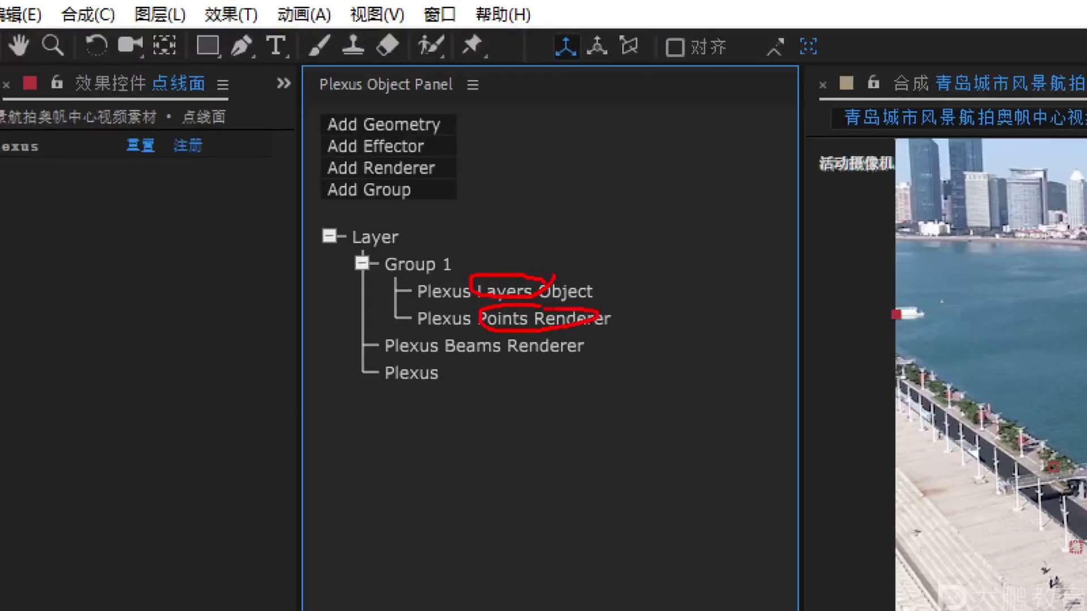
key("Escape")
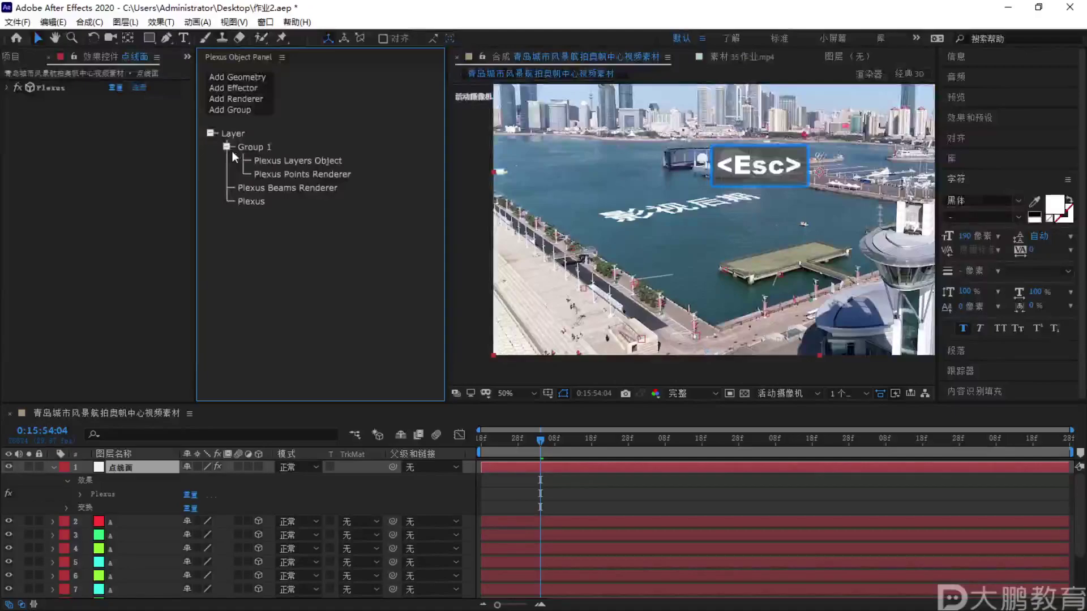
left_click(227, 147)
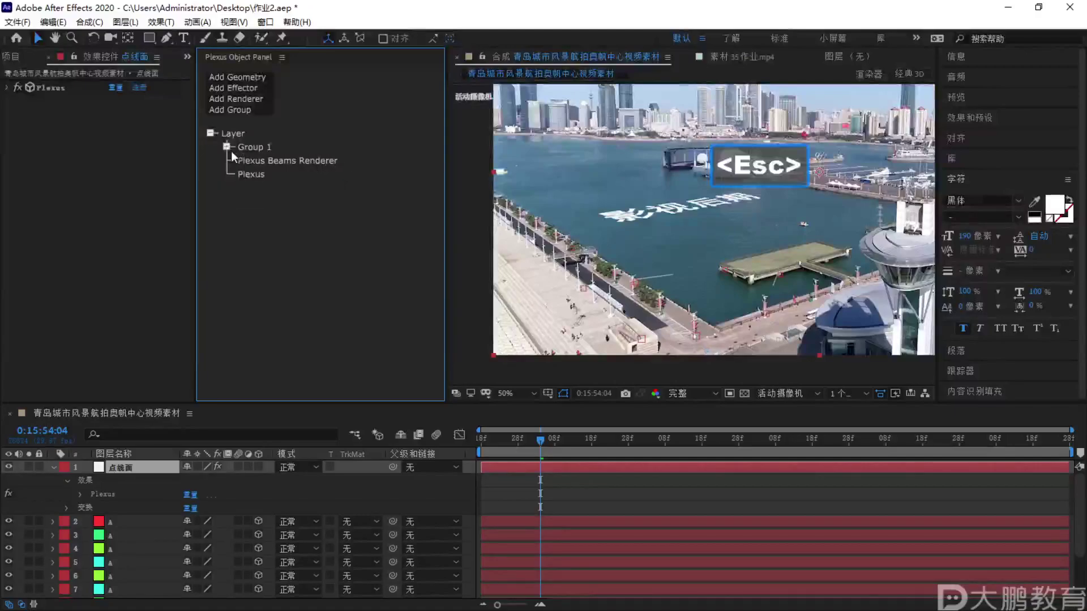
Select the Plexus Beams Renderer and examine how it sits beside Group 1 in the Plexus object tree
left_click(284, 161)
key("F1")
mouse_move(370, 227)
left_mouse_down()
mouse_move(315, 180)
mouse_move(340, 173)
left_mouse_up()
key("Escape")
key("F1")
mouse_move(300, 129)
left_mouse_down()
mouse_move(348, 137)
mouse_move(212, 140)
mouse_move(264, 170)
left_mouse_up()
mouse_move(355, 198)
left_mouse_down()
mouse_move(406, 206)
mouse_move(362, 209)
mouse_move(433, 188)
left_mouse_up()
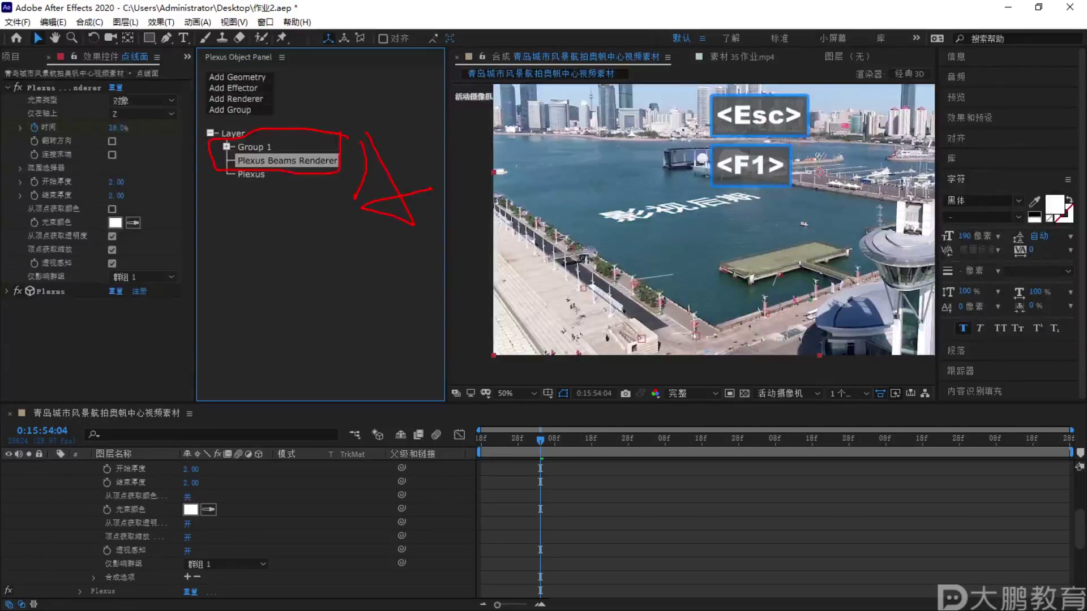
key("Escape")
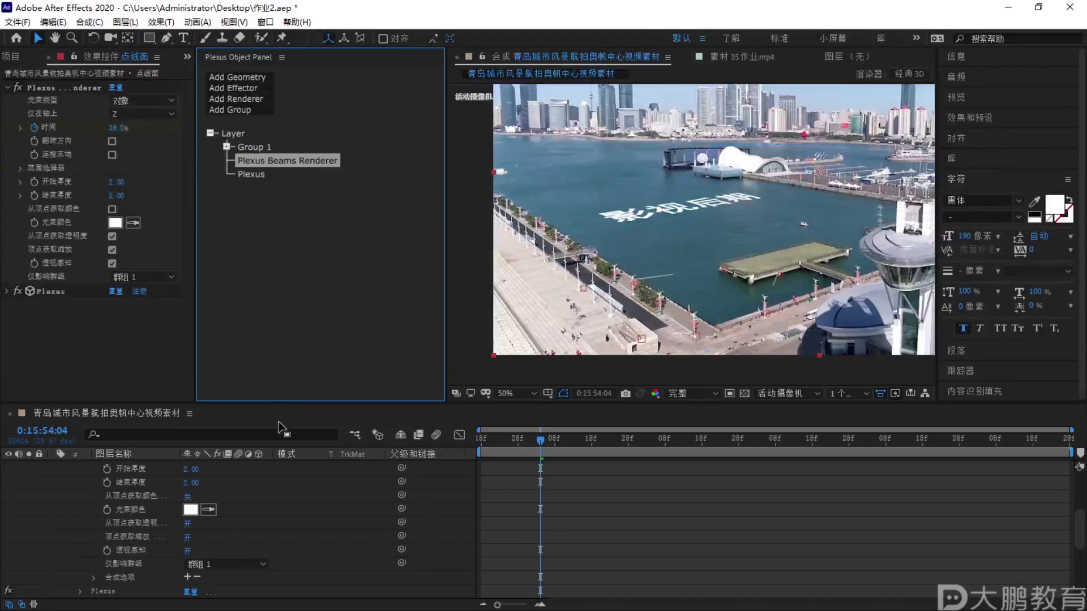
Collapse the 点线面 layer and select the 3D camera tracker effect on the city footage layer to show its track points
scroll(153, 508, "up", 3)
scroll(153, 508, "up", 2)
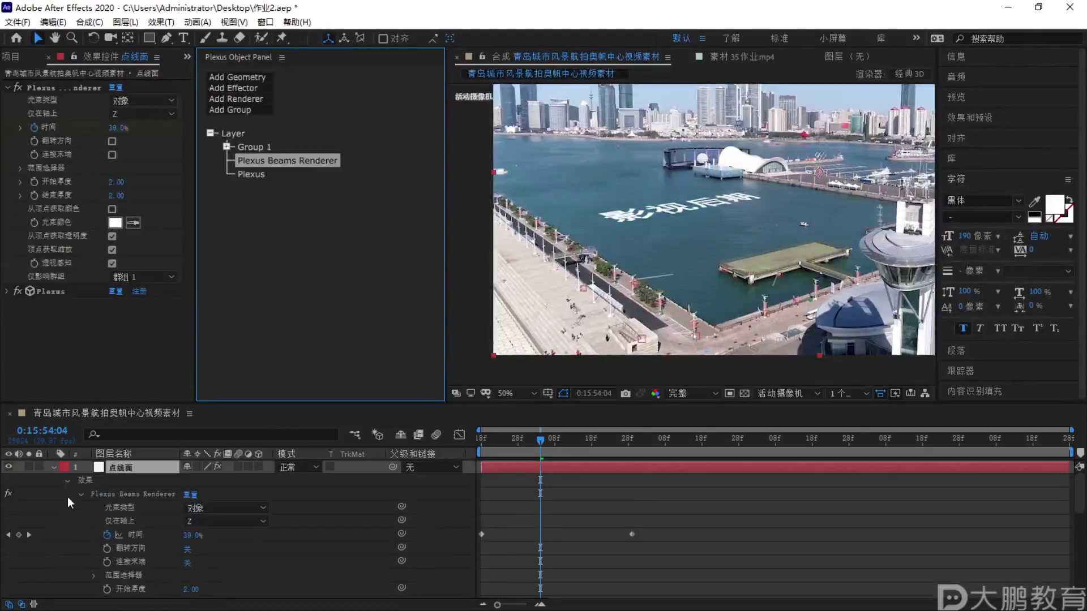
left_click(53, 467)
scroll(121, 582, "down", 2)
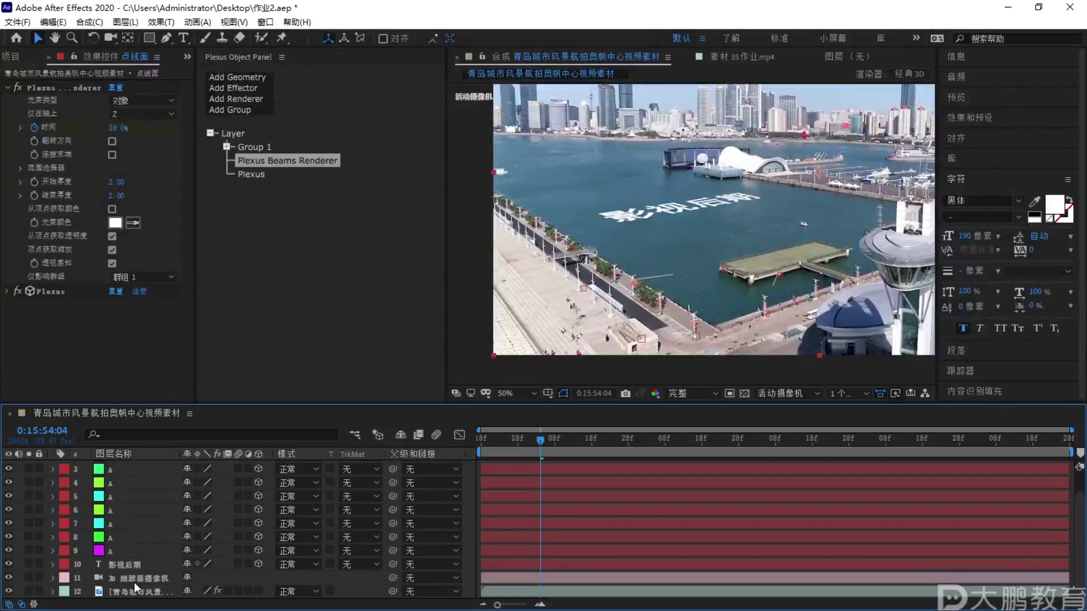
left_click(135, 589)
left_click(120, 92)
scroll(690, 232, "up", 2)
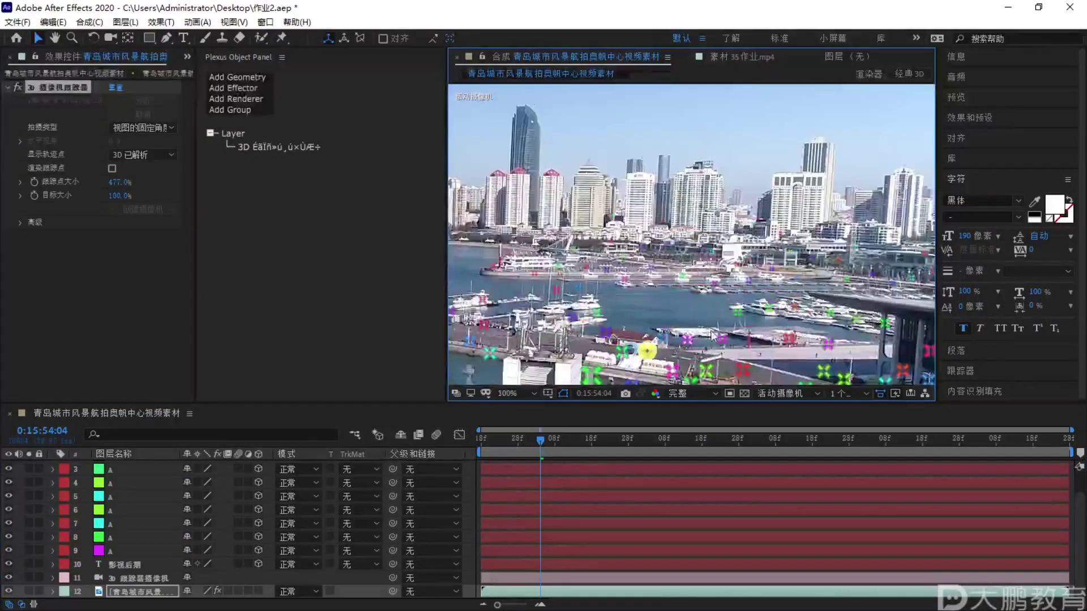
Create eight nulls from eight selected track points around the harbour
left_click_drag(799, 363, 782, 317)
key("ctrl")
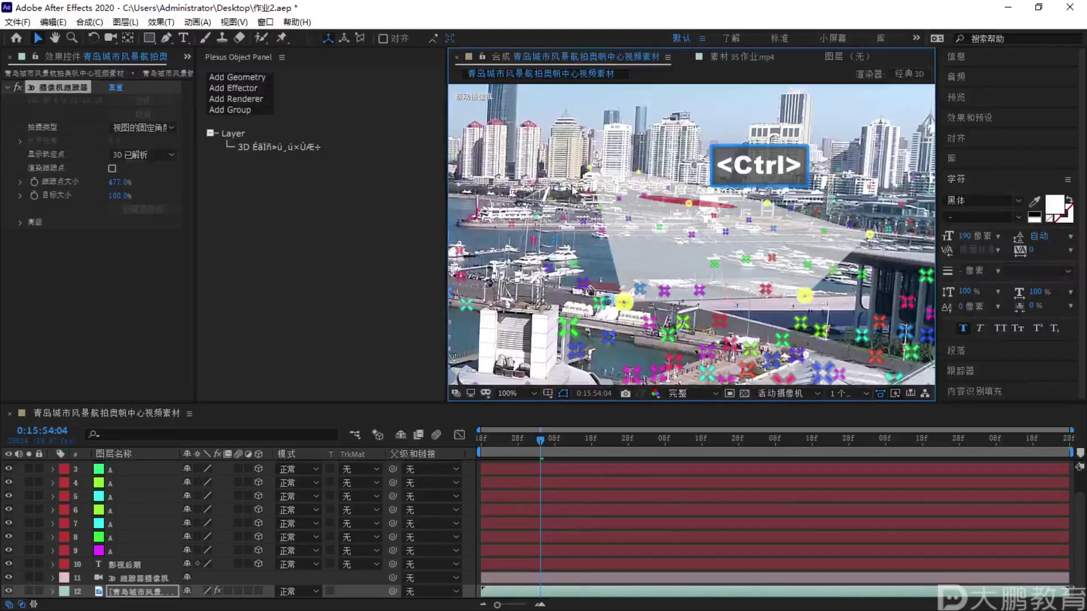
right_click(704, 209)
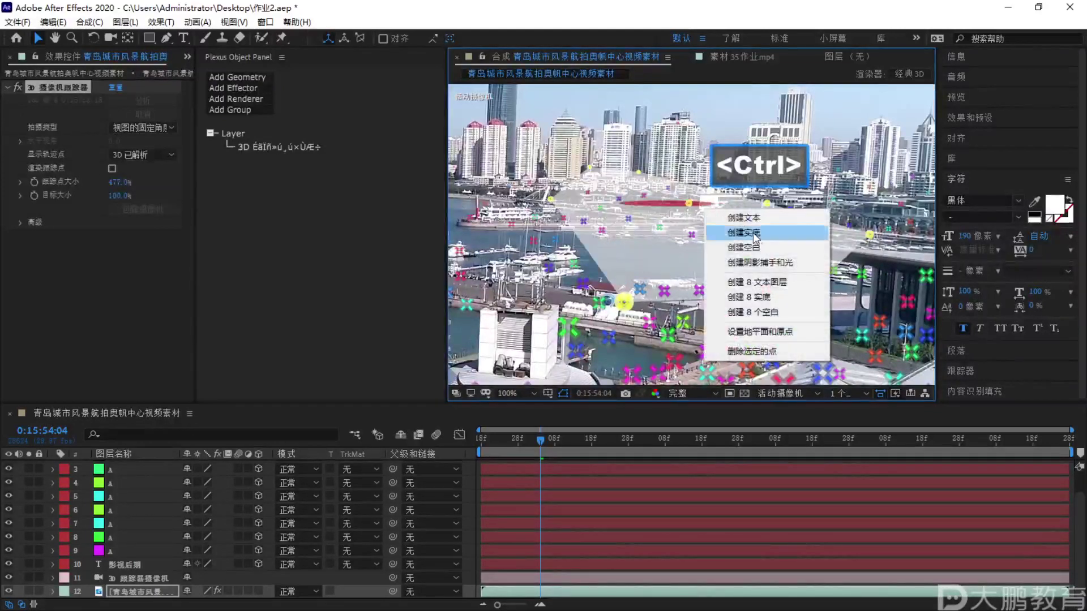
left_click(752, 312)
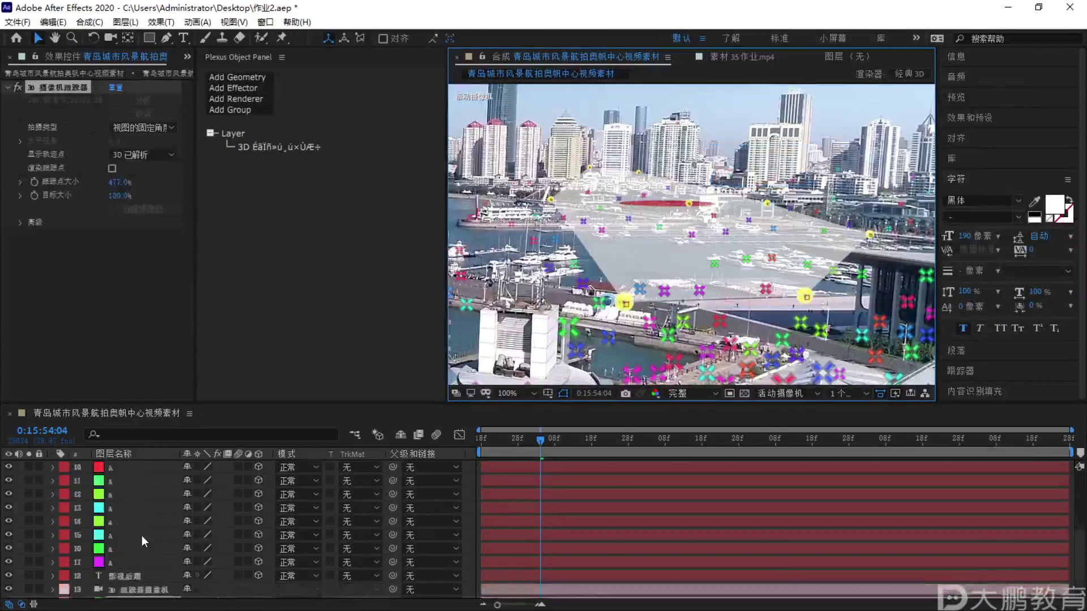
Rename the new null layer 跟踪为空 1 as B
left_click(127, 523)
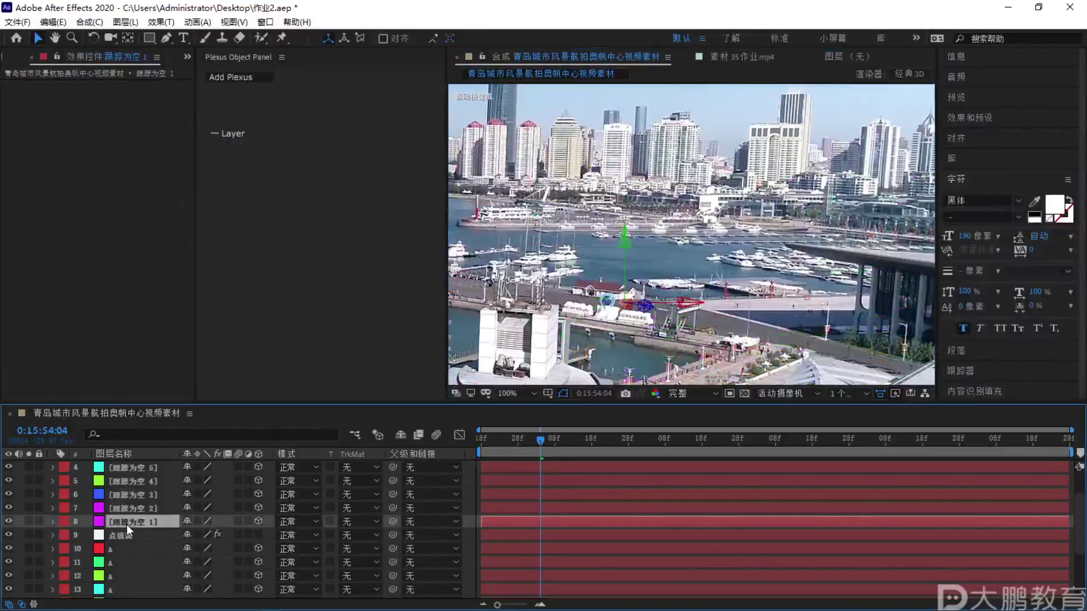
key("Return")
key("Caps_Lock")
type("B")
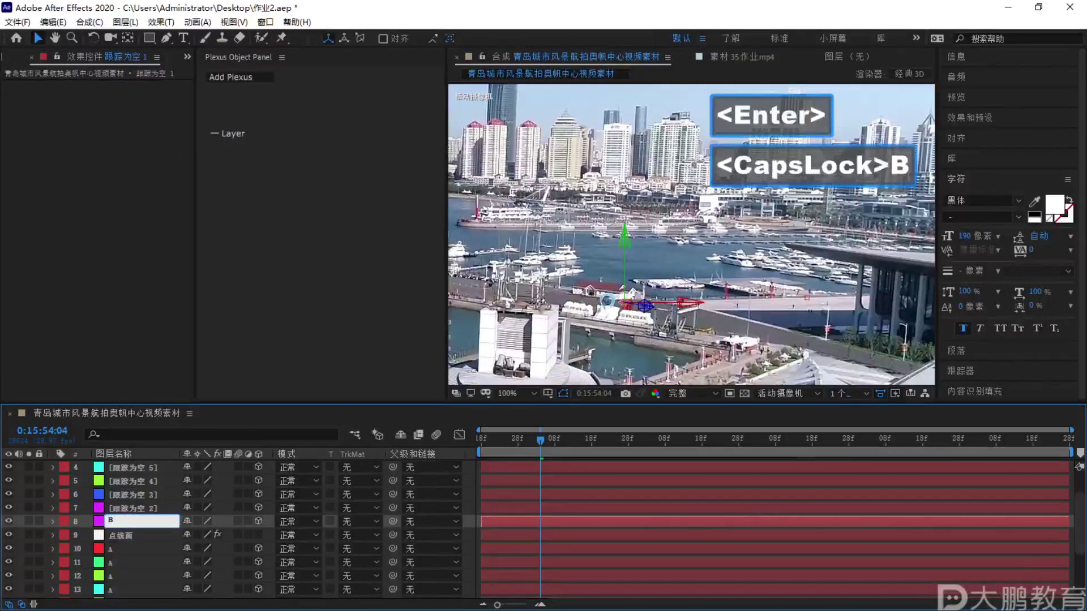
Rename the null layer 跟踪为空 2 as B
left_click(127, 508)
key("Return")
key("Caps_Lock")
type("b")
key("Caps_Lock")
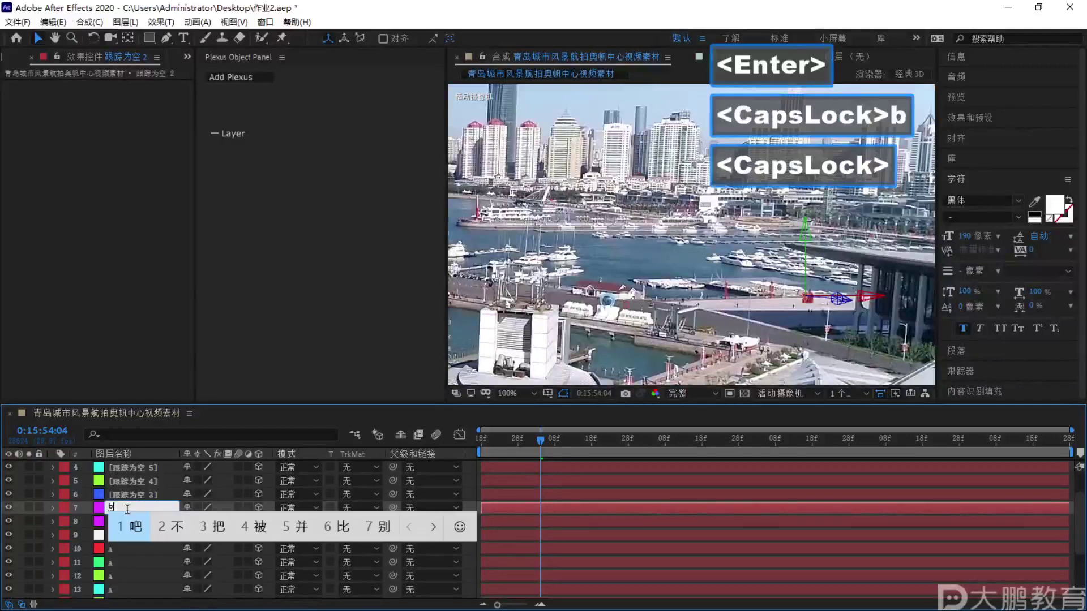
key("BackSpace")
key("Caps_Lock")
type("b")
key("BackSpace")
key("Caps_Lock")
type("B")
Rename the null layers 跟踪为空 3 and 跟踪为空 4 as B
left_click(140, 495)
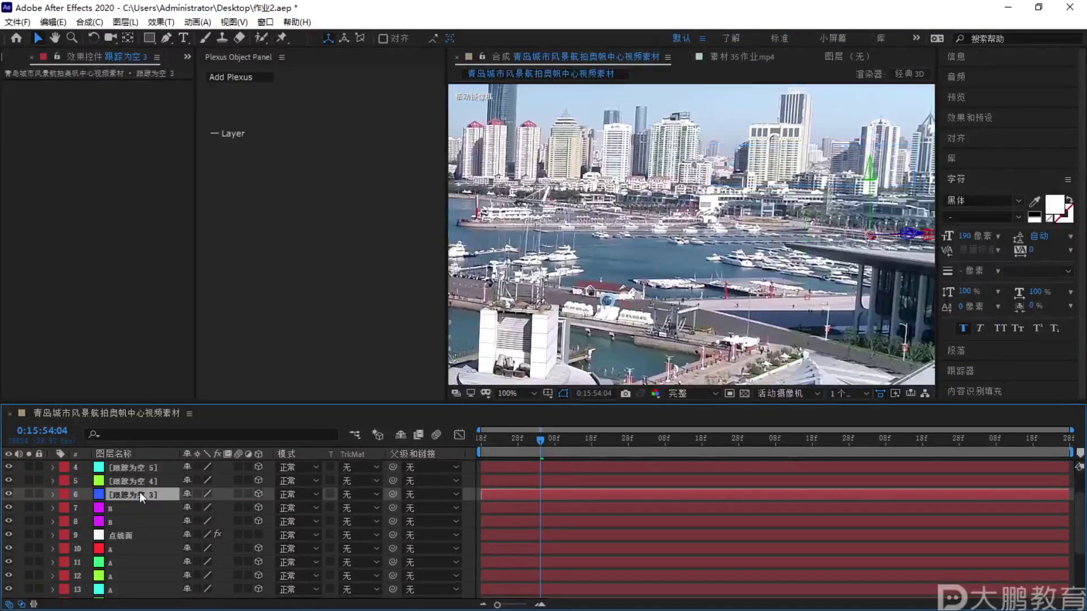
key("Return")
type("B")
left_click(135, 478)
key("Return")
type("B")
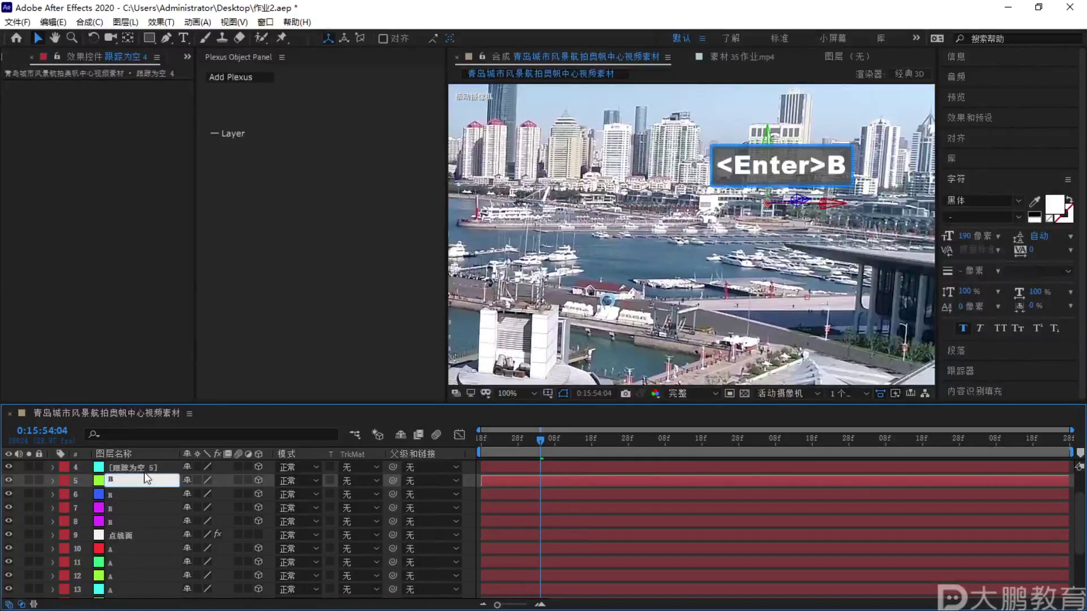
Rename the null layers 跟踪为空 5 and 跟踪为空 6 as B
left_click(152, 464)
key("Return")
type("B")
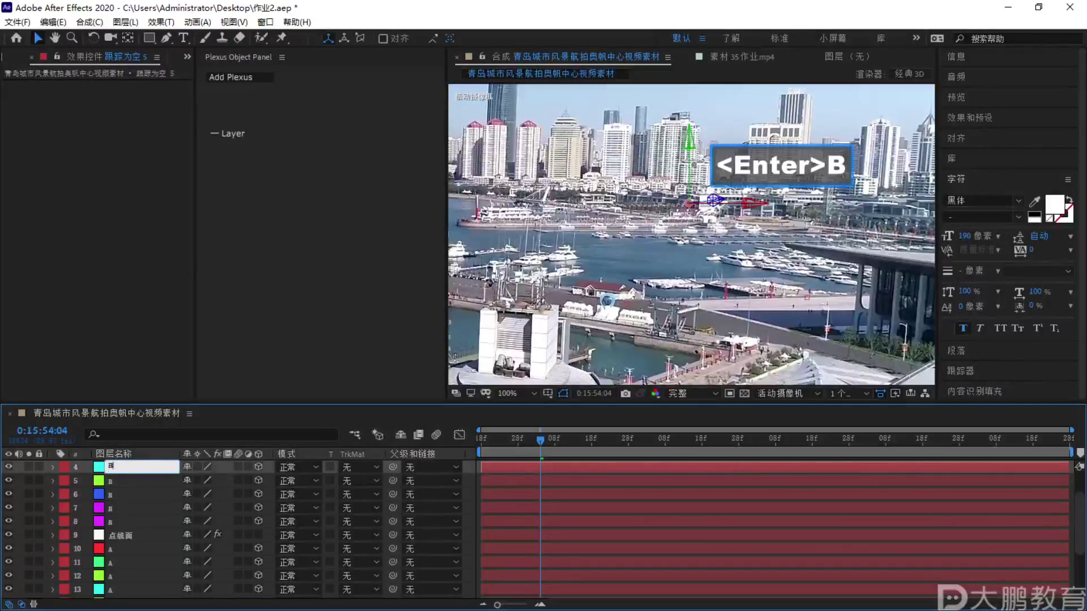
scroll(145, 495, "up", 2)
left_click(145, 490)
key("Return")
type("B")
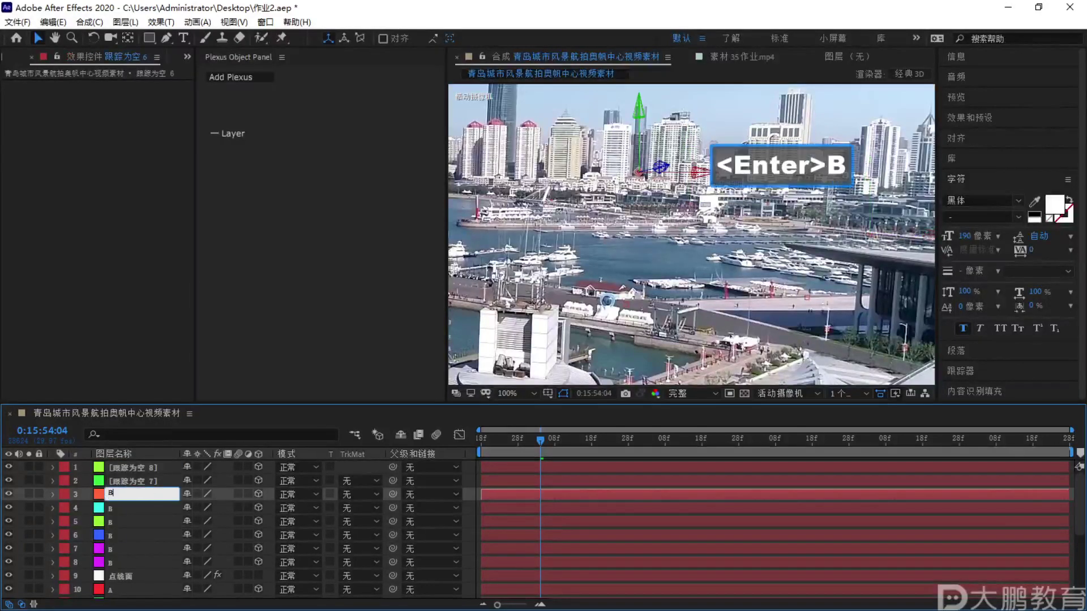
Rename the null layers 跟踪为空 7 and 跟踪为空 8 as B
left_click(148, 477)
key("Return")
type("B")
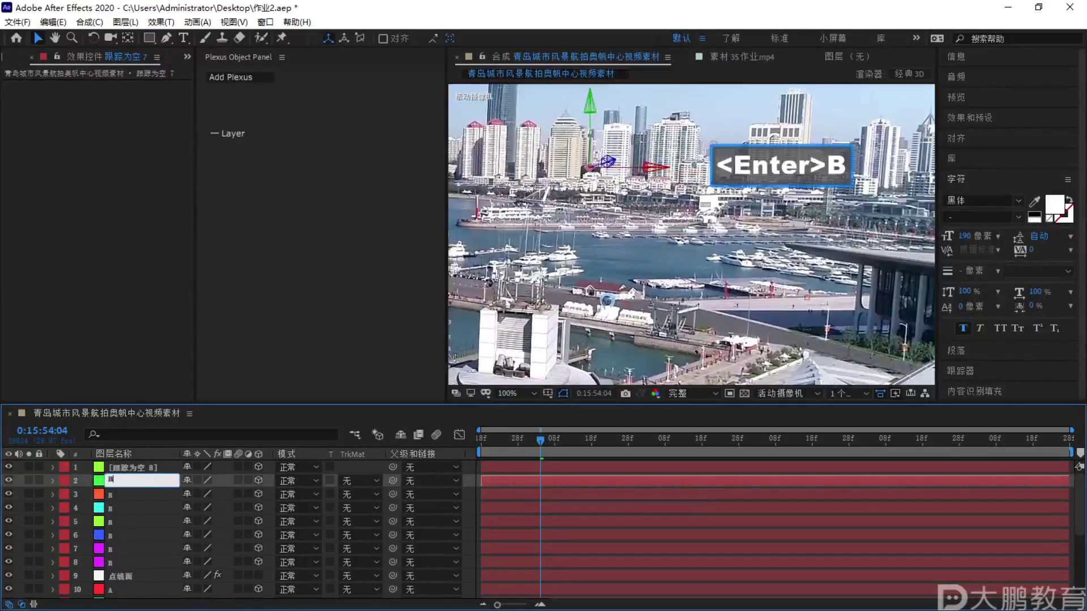
key("Return")
left_click(138, 465)
key("Return")
type("B")
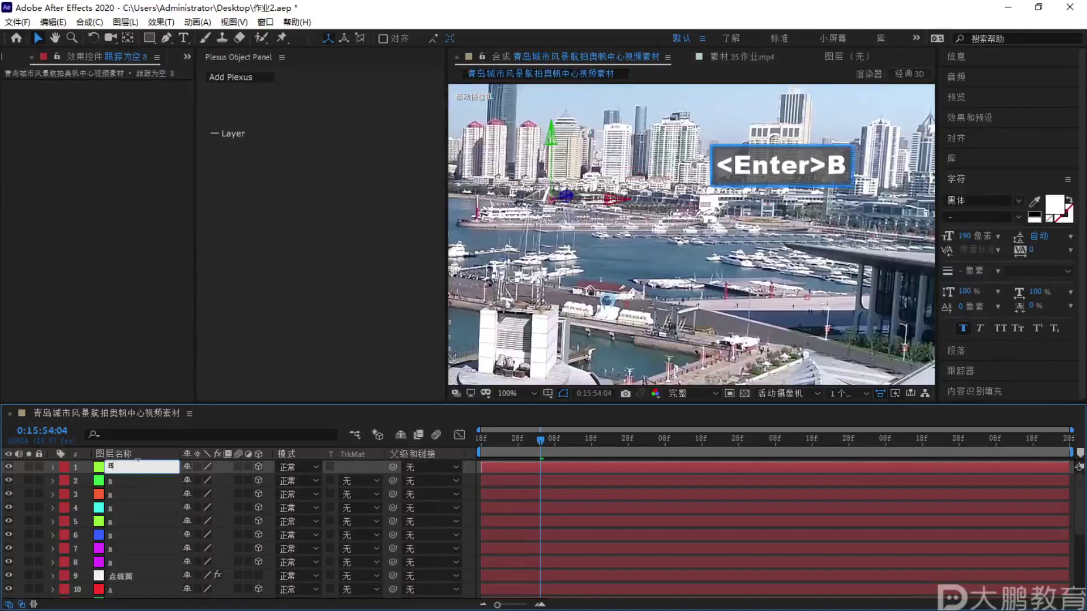
left_click(114, 535)
Add a second Layers geometry to the Plexus effect on the 点线面 layer
left_click(131, 576)
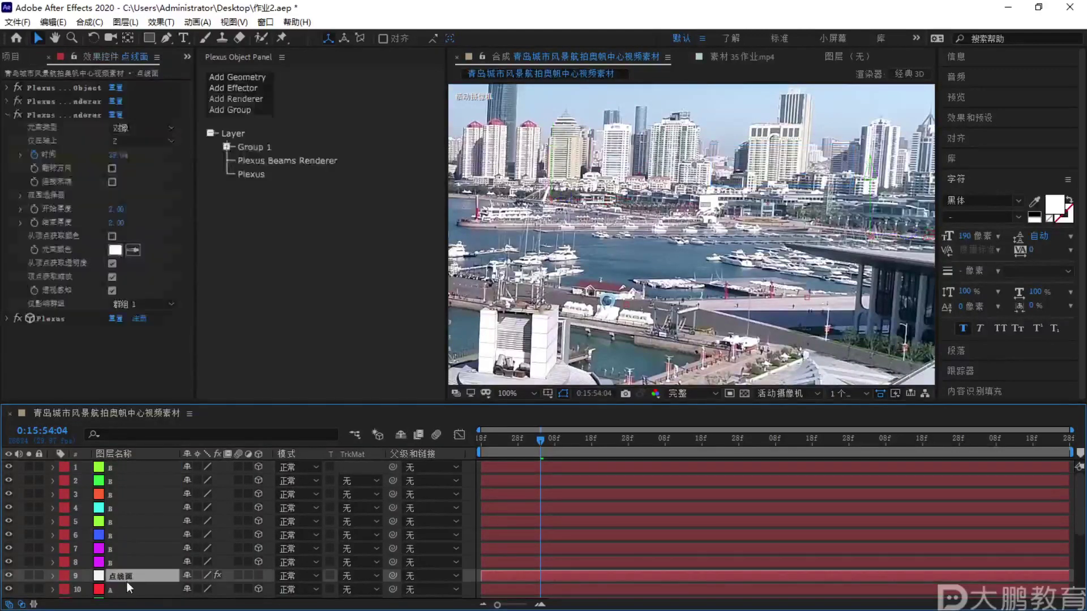
mouse_move(257, 548)
left_mouse_down()
mouse_move(258, 522)
mouse_move(145, 534)
mouse_move(169, 574)
mouse_move(283, 538)
left_mouse_up()
key("Escape")
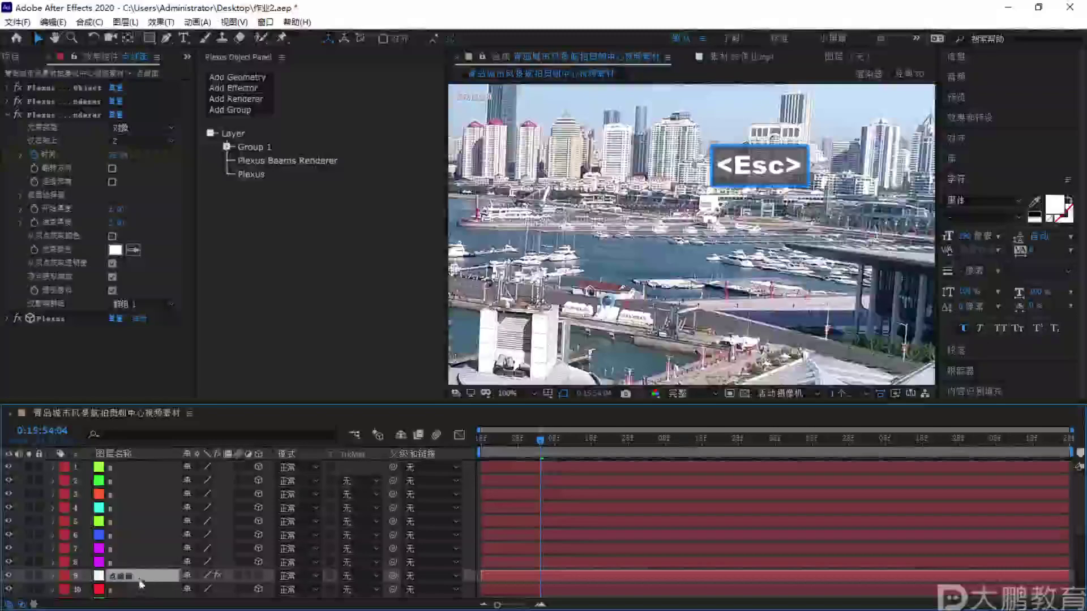
left_click(258, 77)
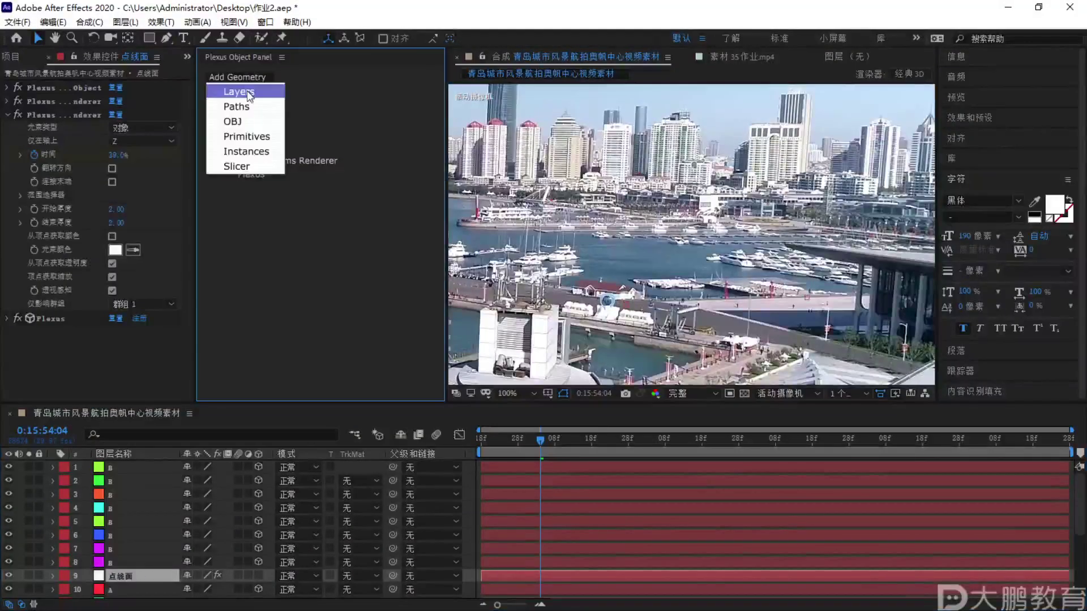
left_click(260, 90)
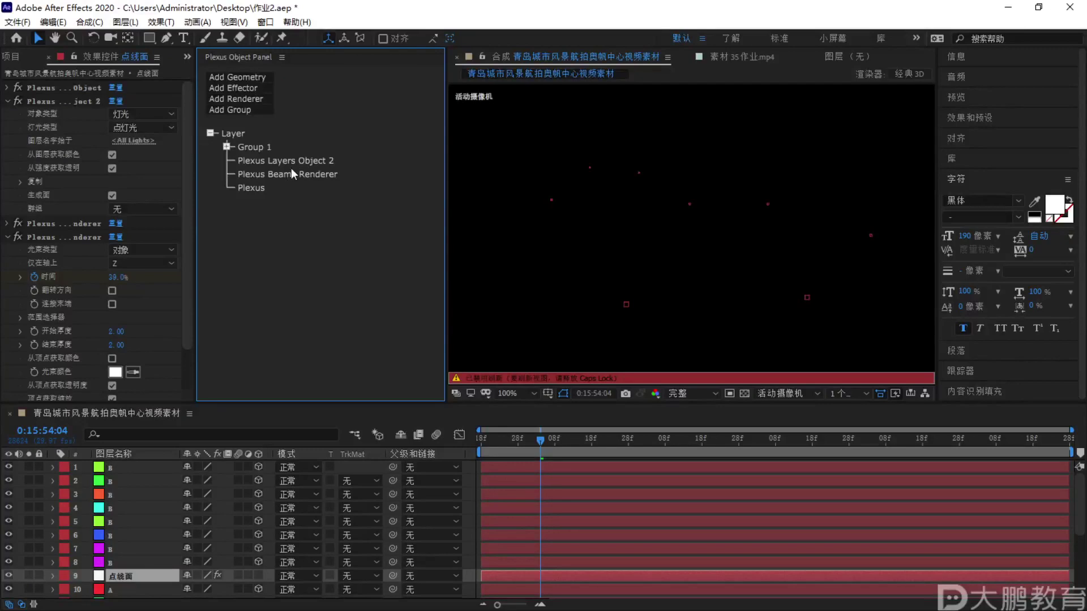
Set the second Plexus Layers Object's 对象类型 to 3D图层 and its 图层名字始于 to B
left_click(290, 160)
left_click(169, 102)
left_click(153, 129)
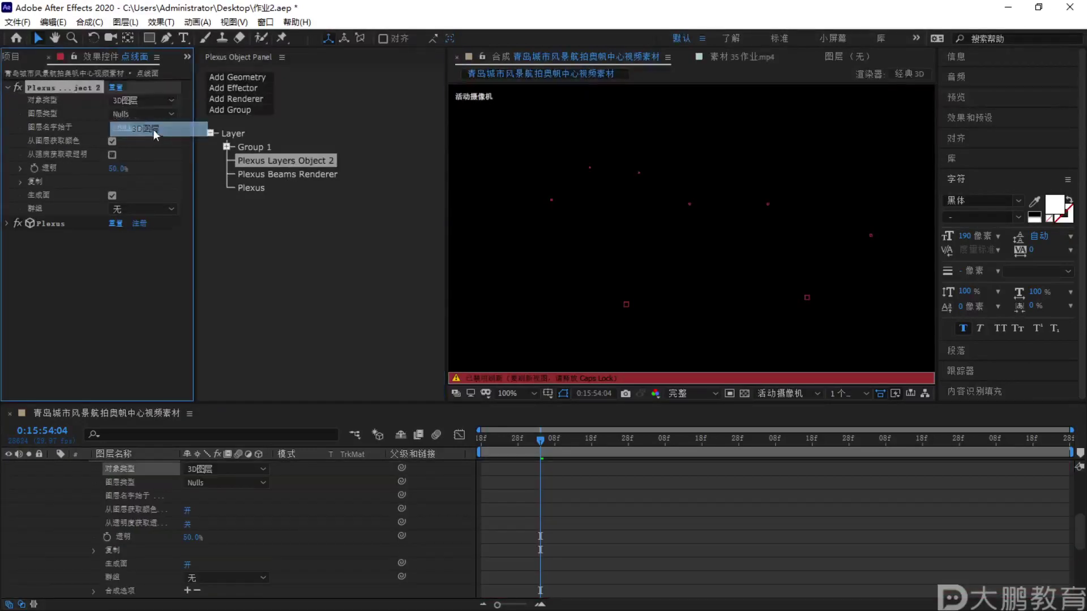
left_click(128, 127)
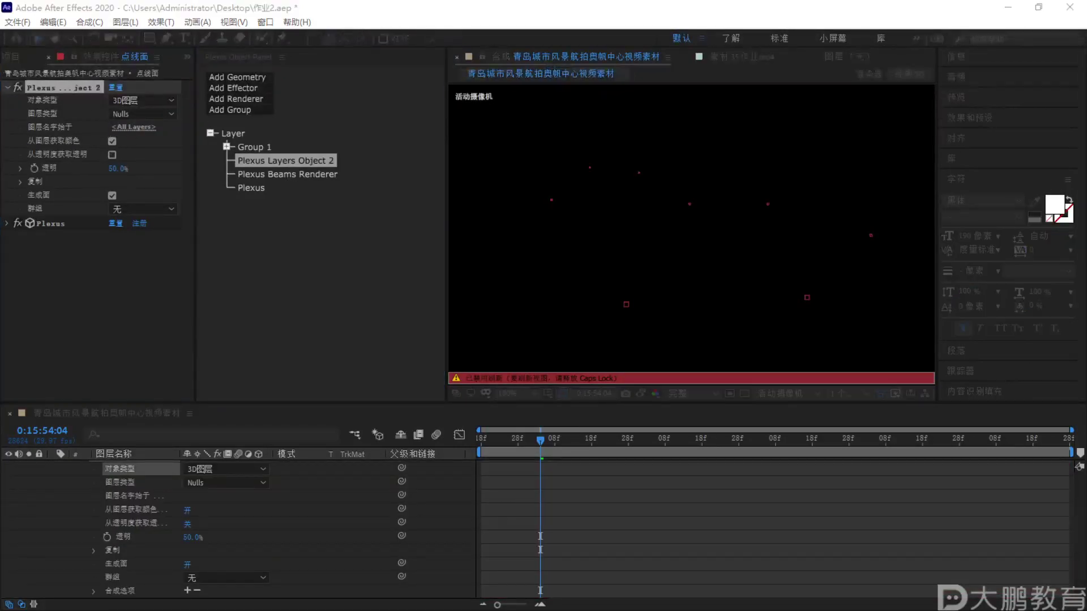
key("Caps_Lock")
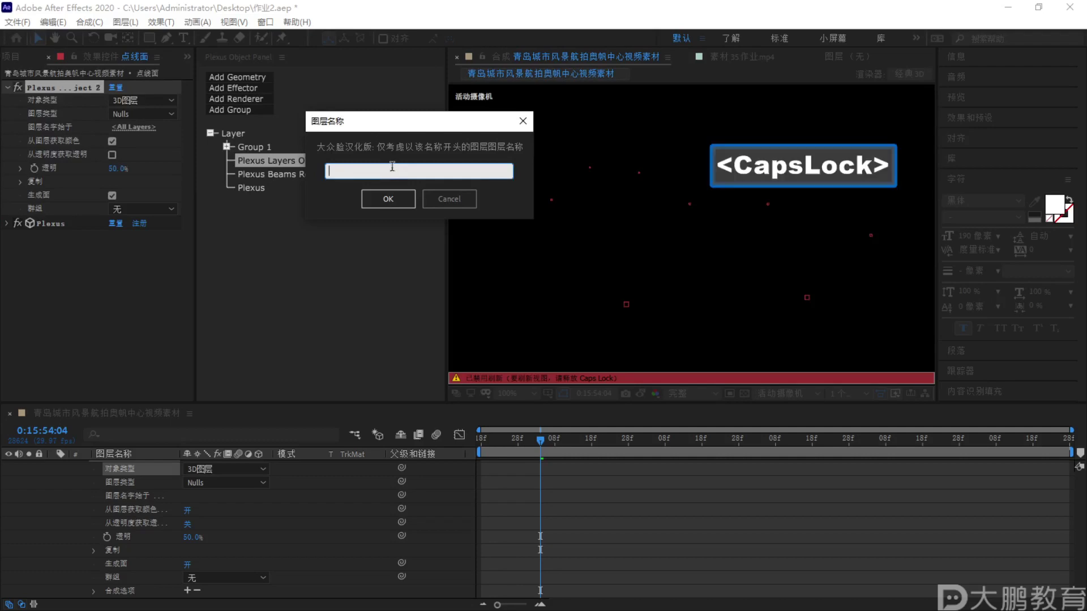
key("Caps_Lock")
type("B")
left_click(402, 204)
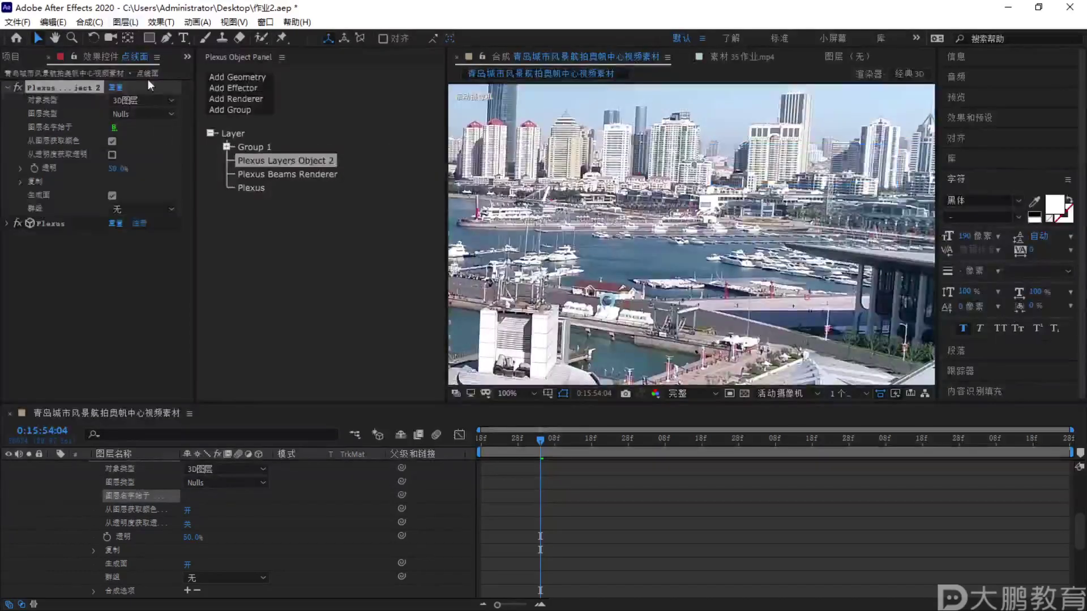
Assign the second Plexus Layers Object to 群组 2
left_click(140, 202)
left_click(143, 207)
left_click(151, 242)
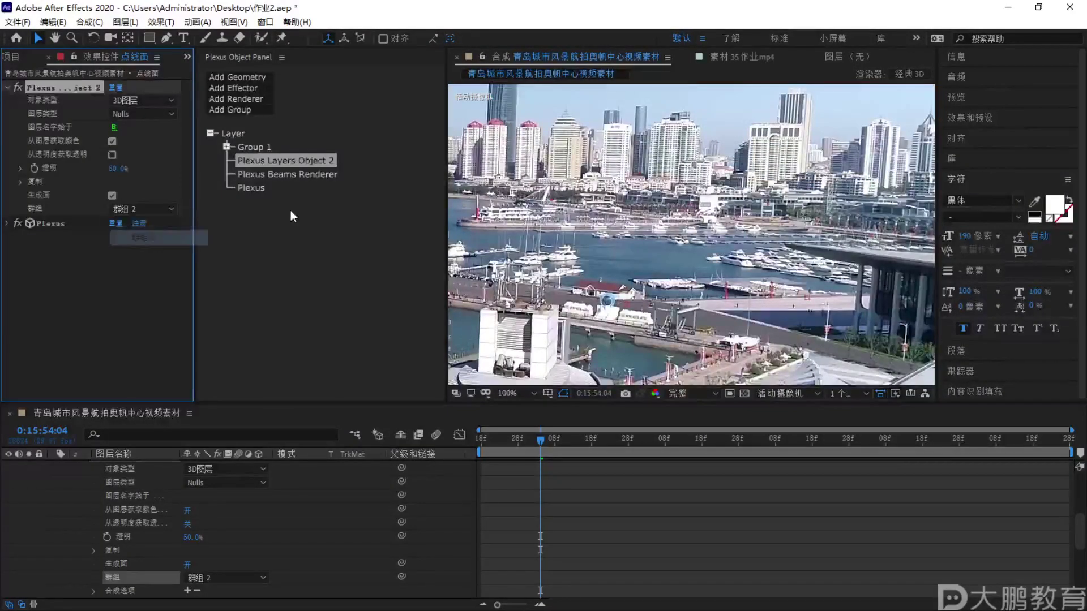
Add a second Points renderer to Plexus and set its 仅影响群组 to 群组 2
left_click(249, 100)
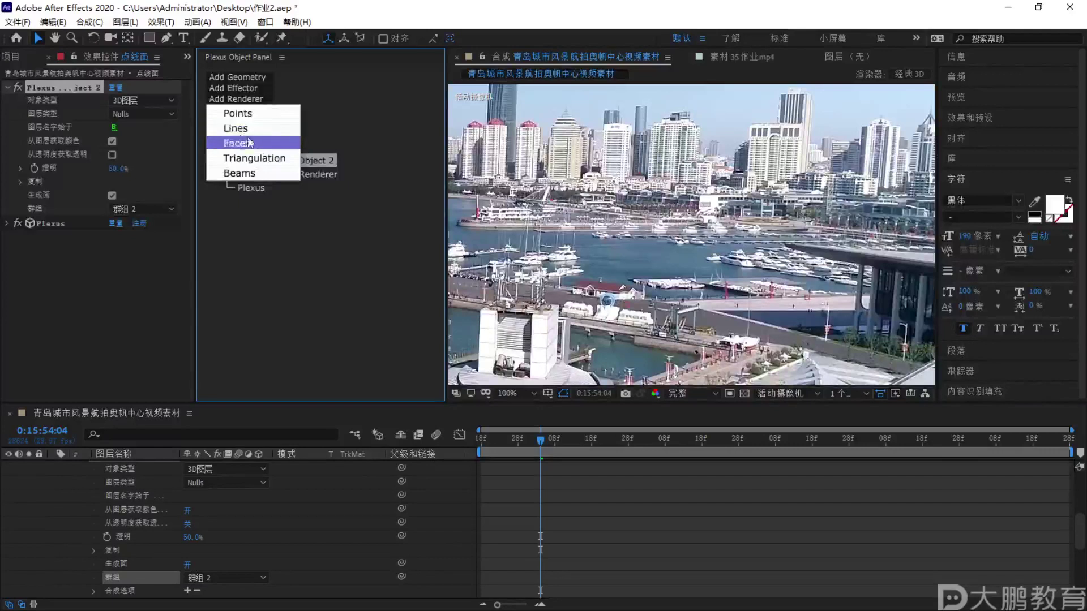
left_click(237, 113)
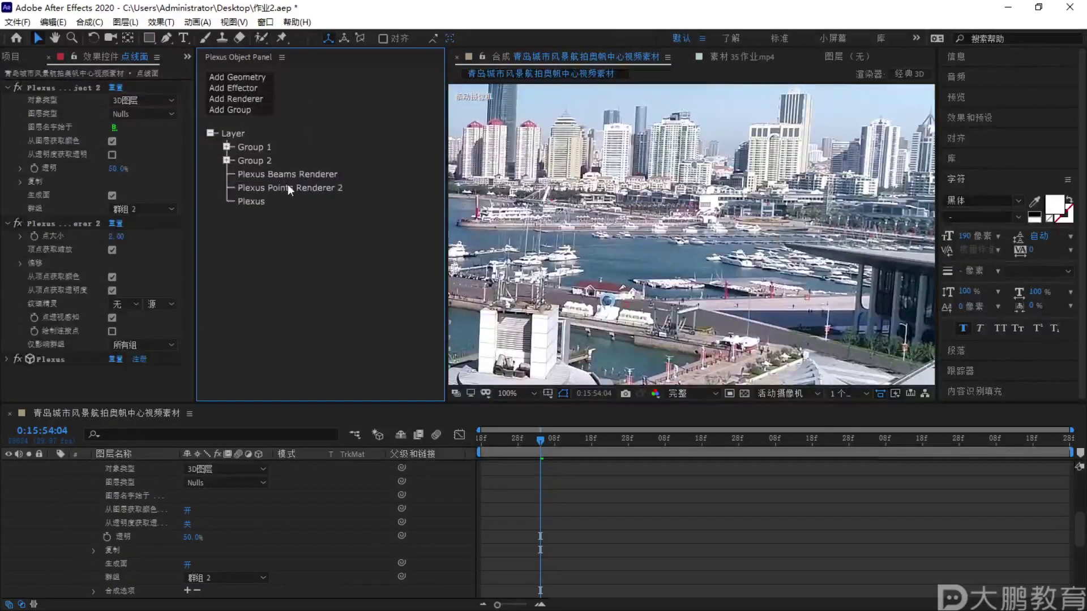
left_click(287, 184)
left_click(142, 209)
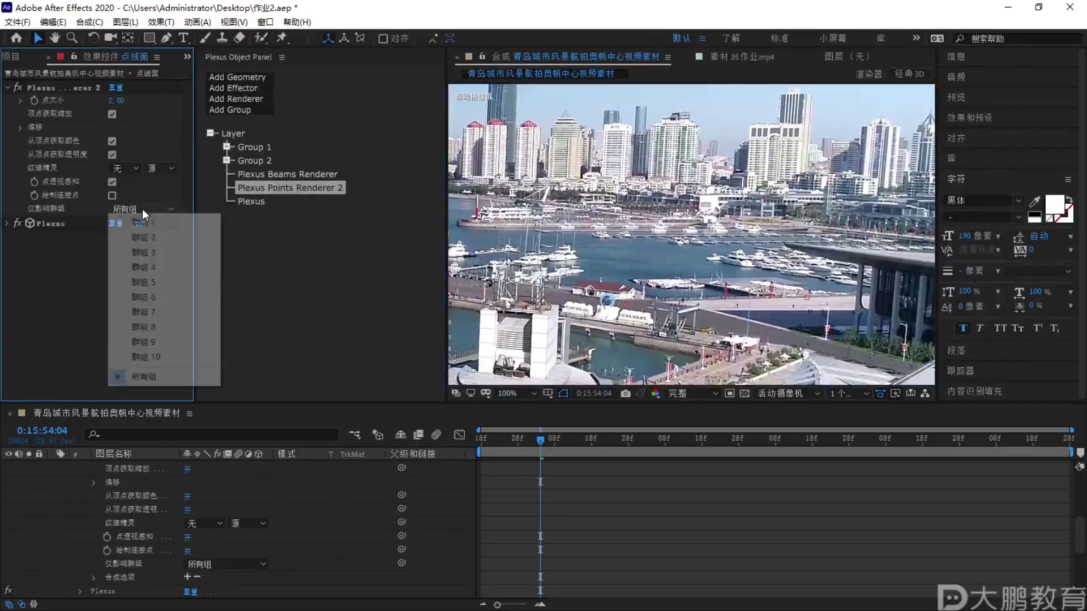
left_click(150, 237)
left_click_drag(762, 235, 692, 225)
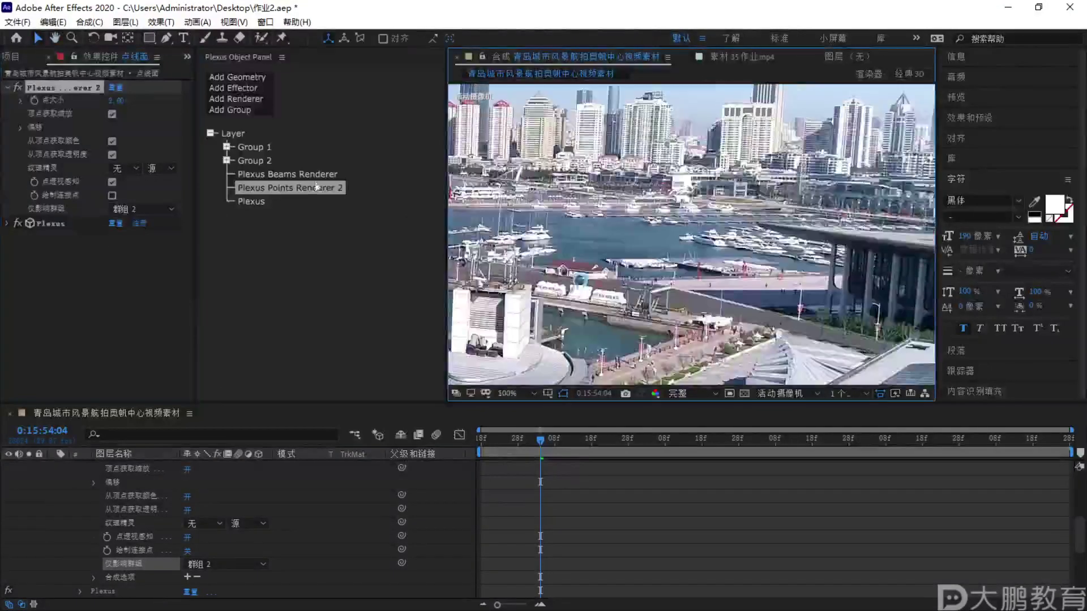
Reselect the 点线面 layer and expand Group 2 to examine the Plexus items it contains
left_click(270, 495)
scroll(131, 515, "up", 3)
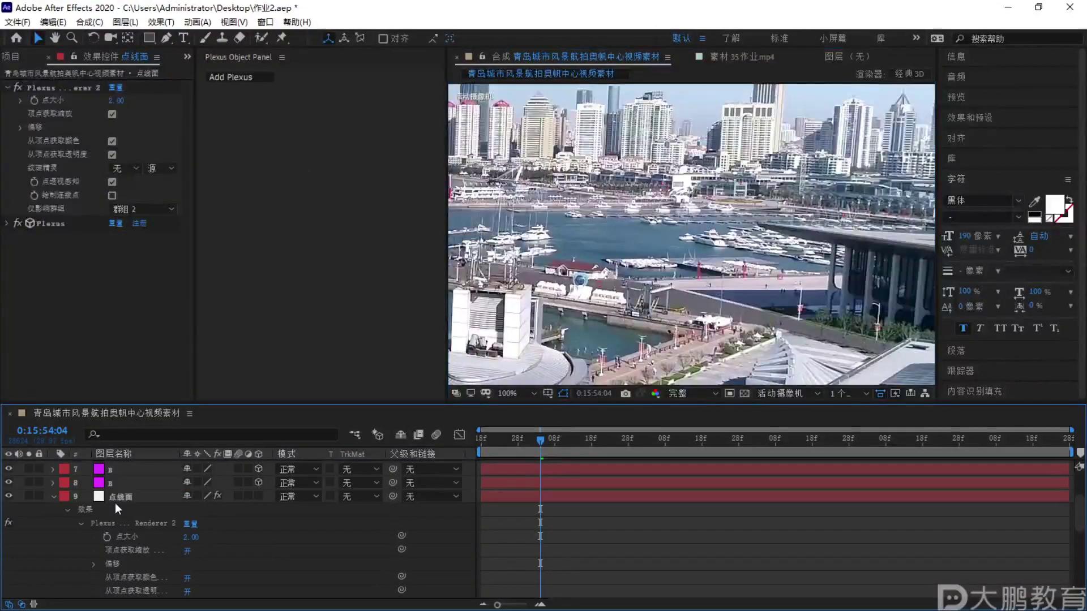
left_click(114, 497)
left_click(228, 161)
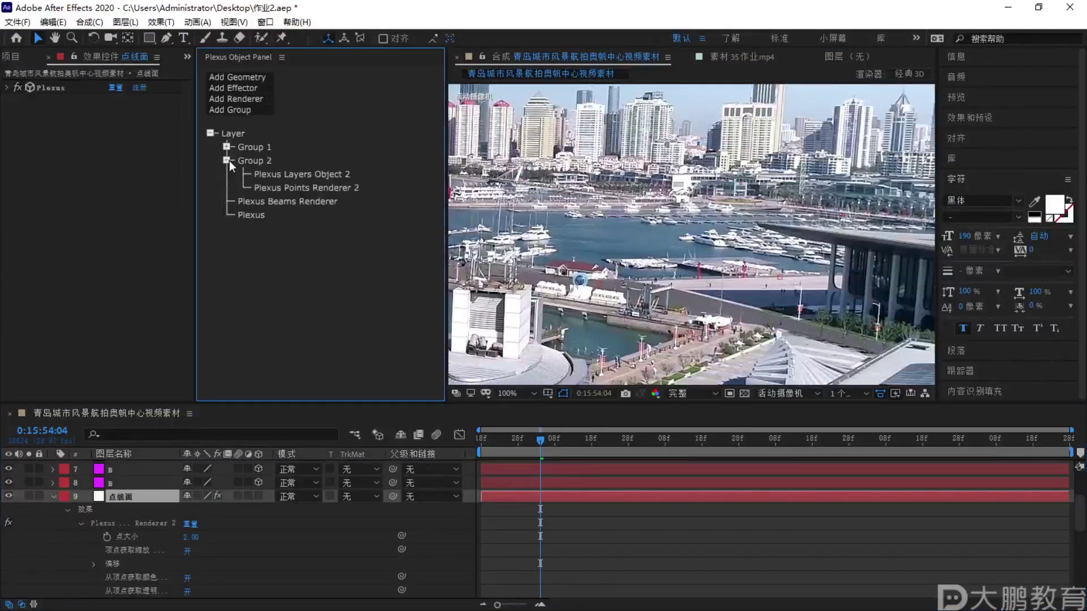
key("F2")
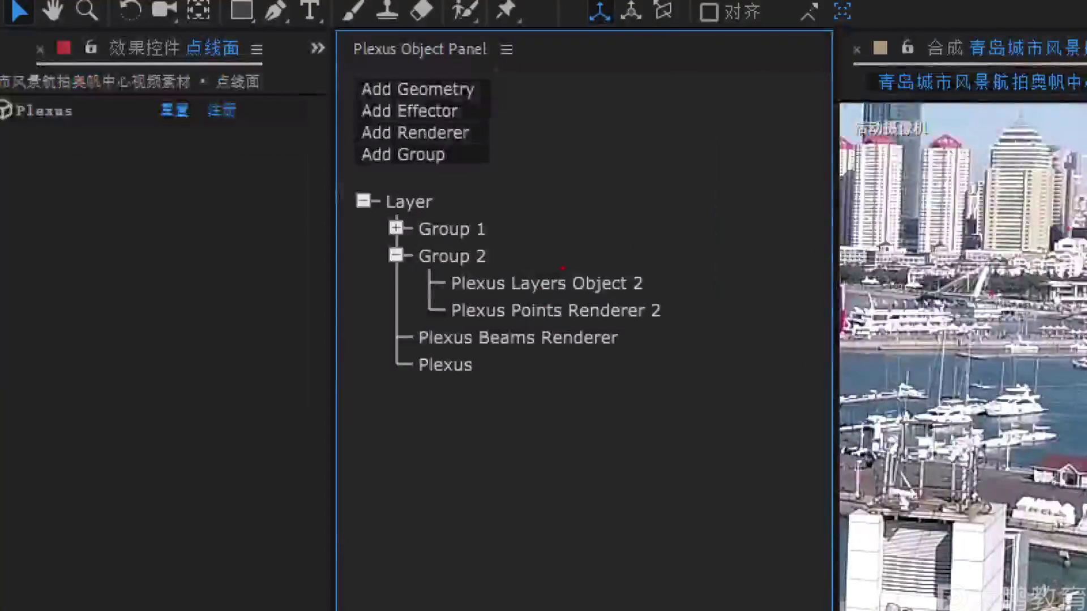
mouse_move(562, 267)
left_mouse_down()
mouse_move(524, 265)
mouse_move(493, 299)
mouse_move(597, 271)
mouse_move(536, 270)
mouse_move(580, 305)
mouse_move(510, 331)
left_mouse_up()
key("Escape")
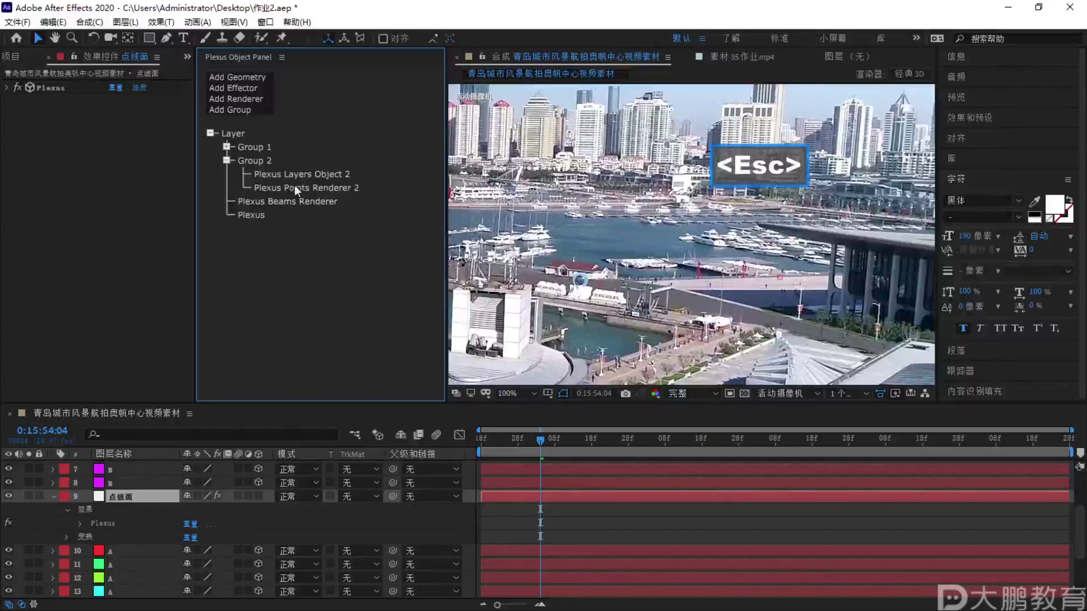
Turn off 从顶点获取颜色 for the second Plexus Points renderer in Group 2 and collapse the 点线面 layer
left_click(295, 187)
scroll(674, 239, "down", 2)
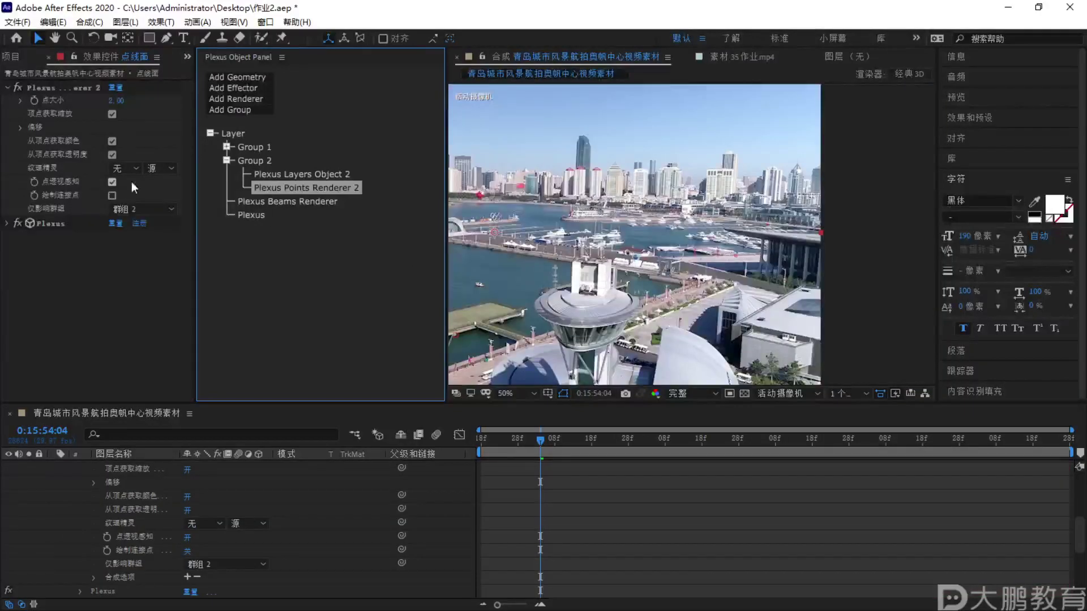
left_click(112, 142)
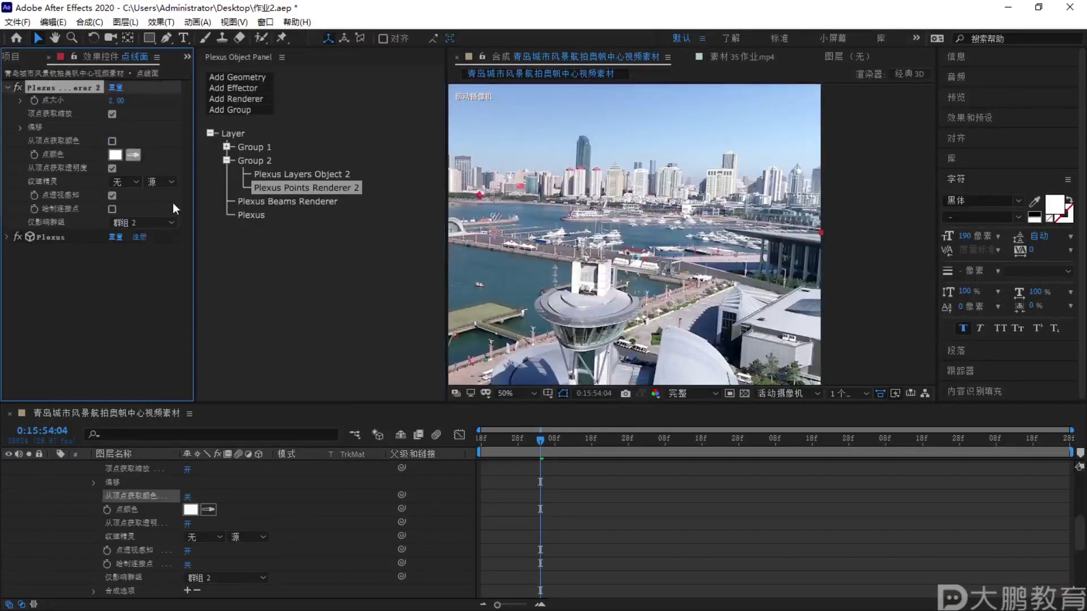
left_click(52, 575)
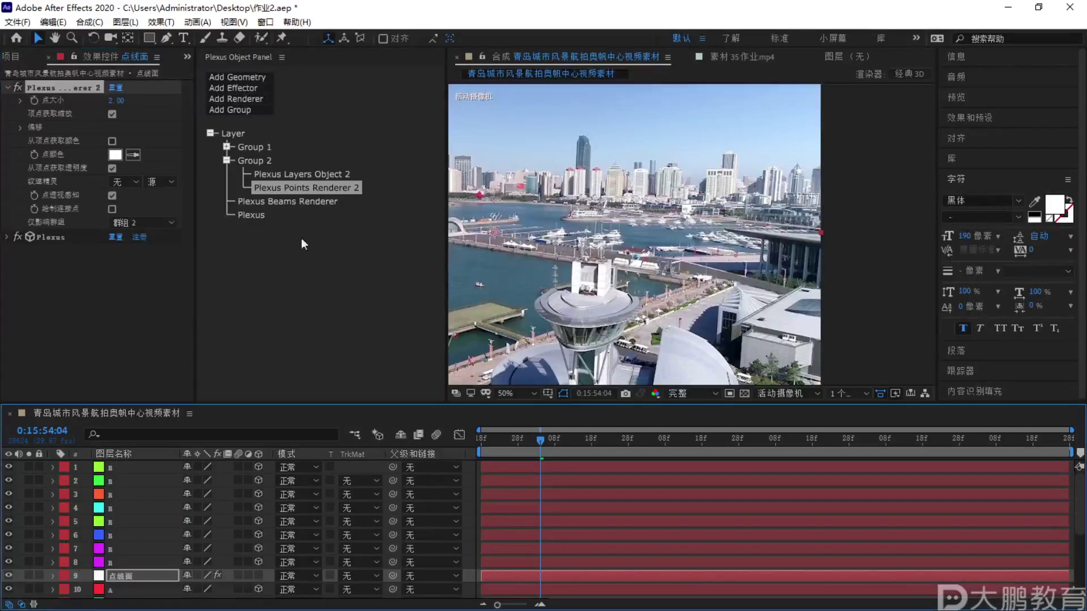
Show the second Plexus Layers Object's settings and examine the Group 2 points over the harbour at 0:15:57:12
left_click(318, 174)
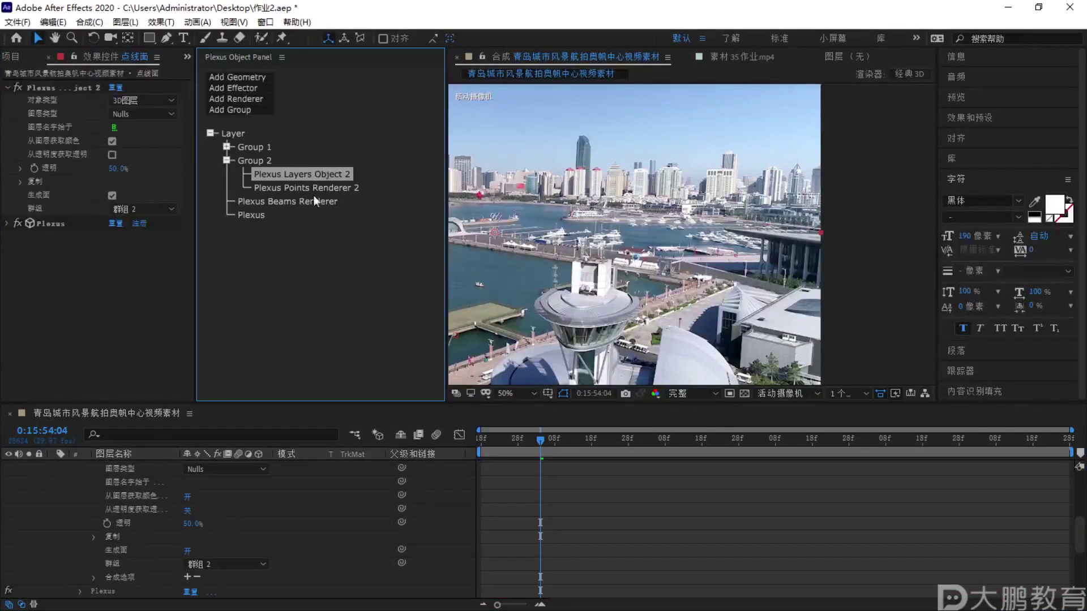
scroll(685, 249, "up", 3)
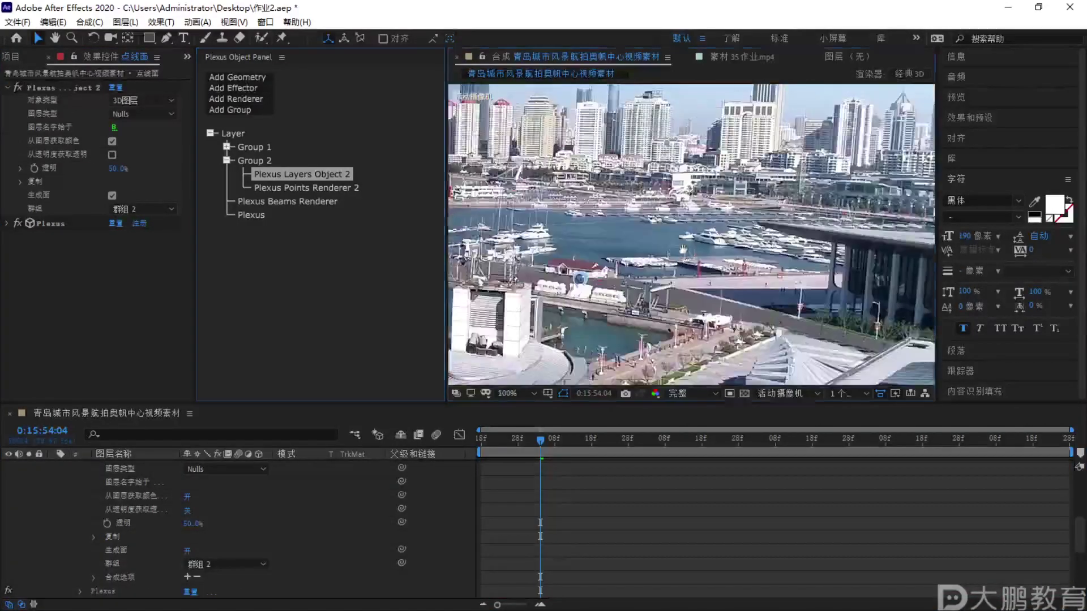
left_click_drag(672, 267, 693, 268)
scroll(615, 294, "down", 4)
left_click_drag(549, 438, 900, 412)
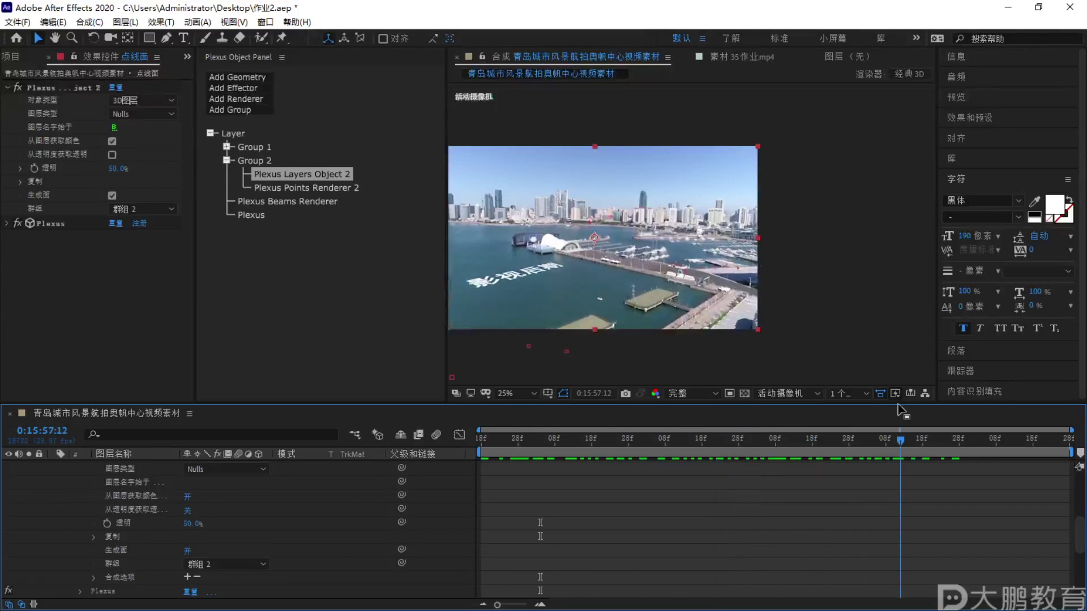
scroll(634, 298, "up", 2)
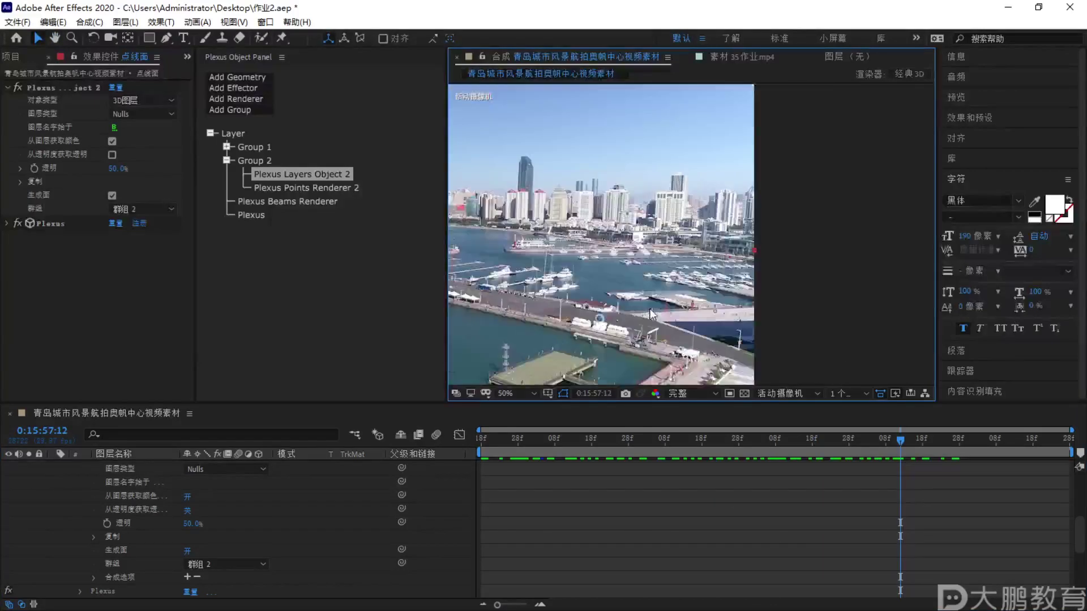
Collapse Group 2, add a second Beams renderer to Plexus and set its 仅影响群组 to 群组 2
left_click(334, 230)
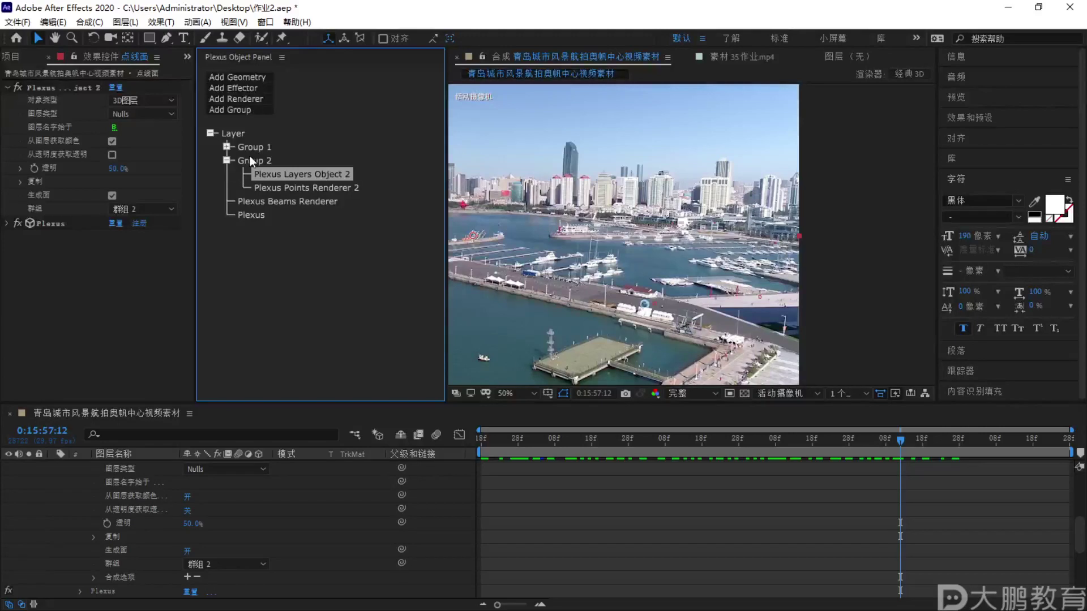
left_click(226, 160)
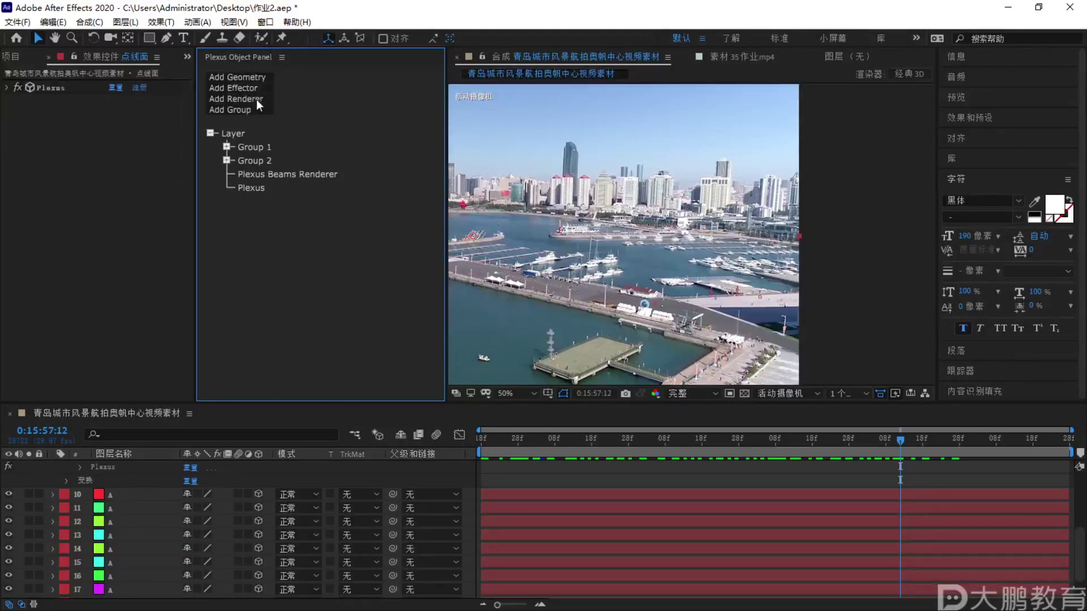
left_click(257, 100)
left_click(262, 174)
left_click(281, 186)
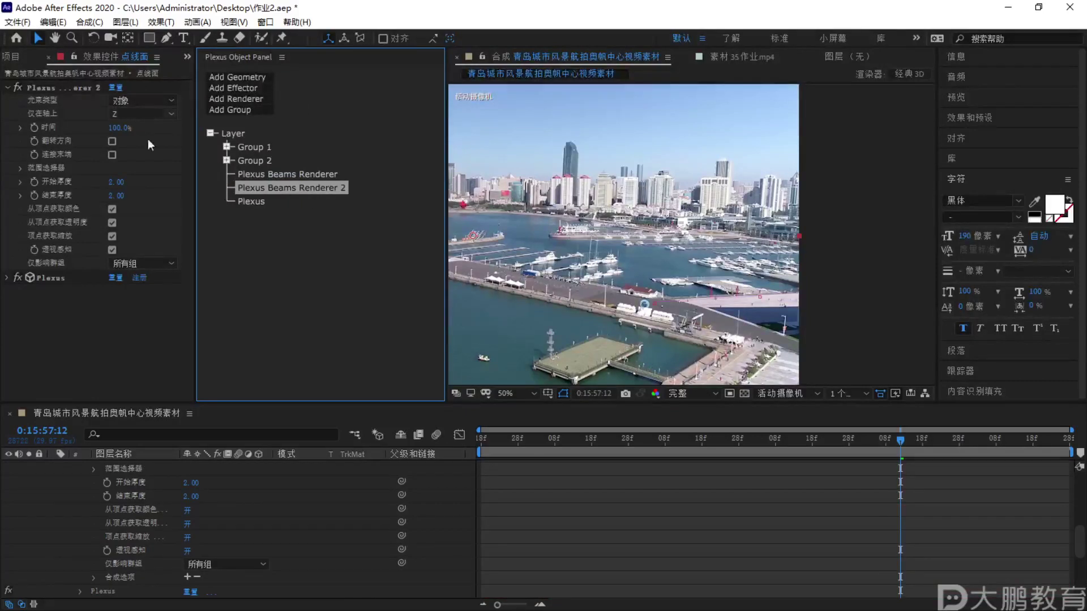
left_click(146, 264)
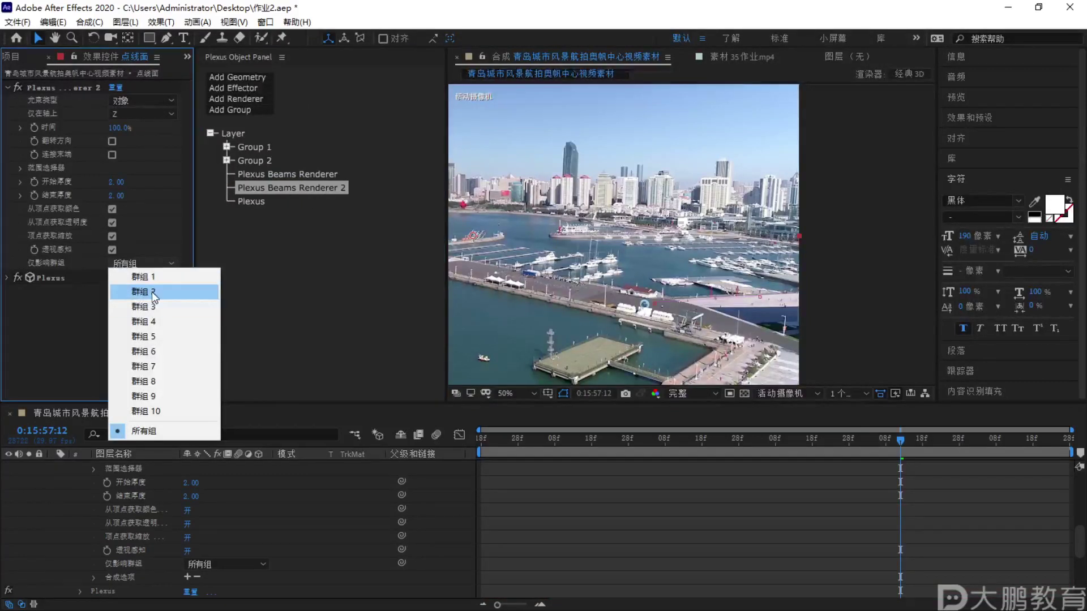
left_click(152, 291)
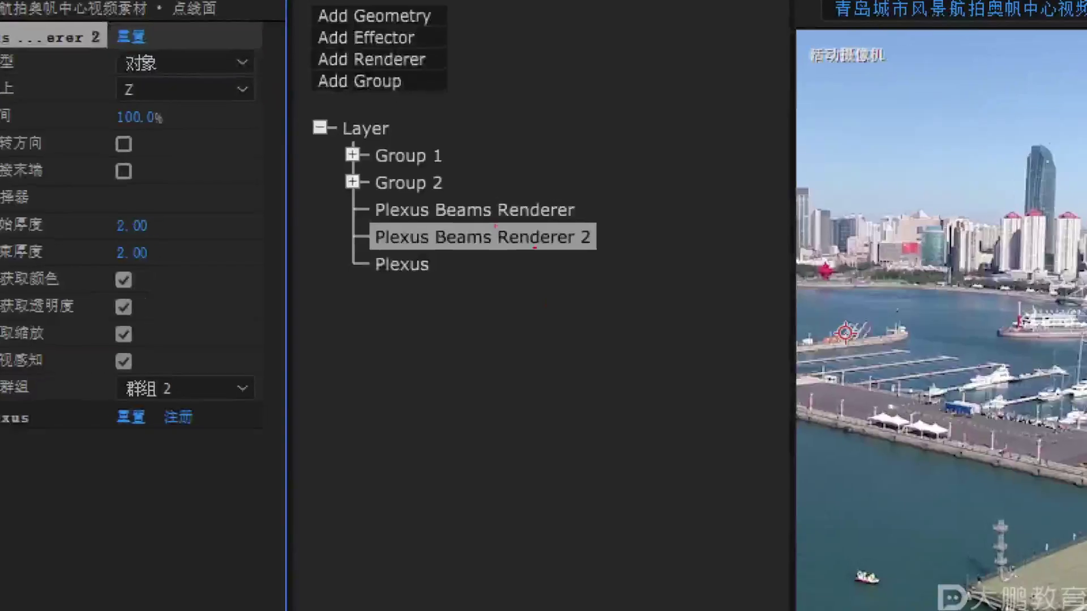
mouse_move(465, 201)
left_mouse_down()
mouse_move(426, 200)
mouse_move(490, 214)
mouse_move(466, 146)
left_mouse_up()
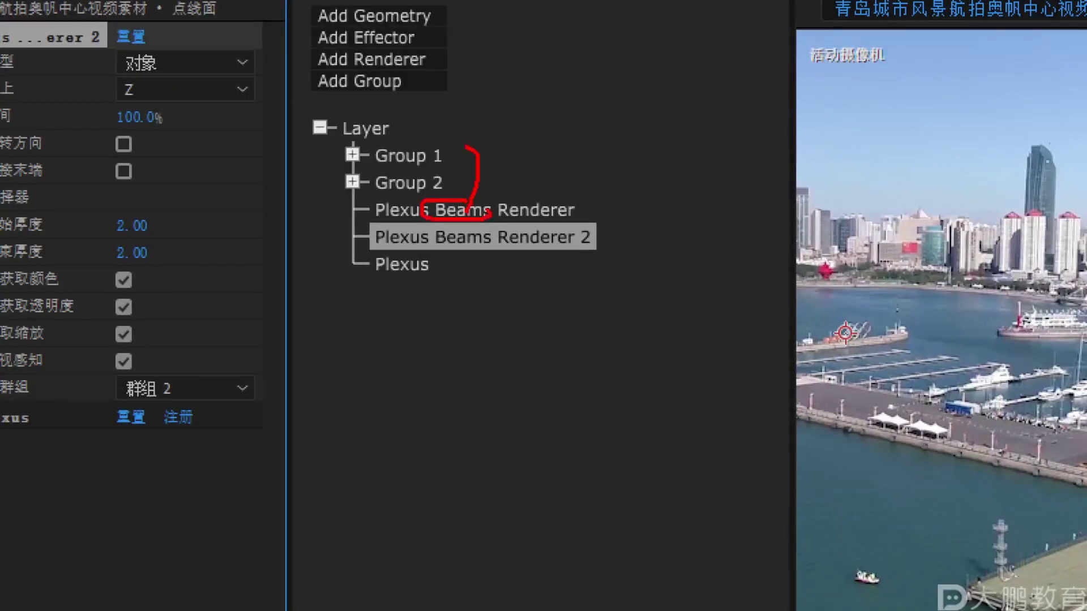
left_click_drag(504, 238, 402, 252)
left_click_drag(375, 210, 488, 254)
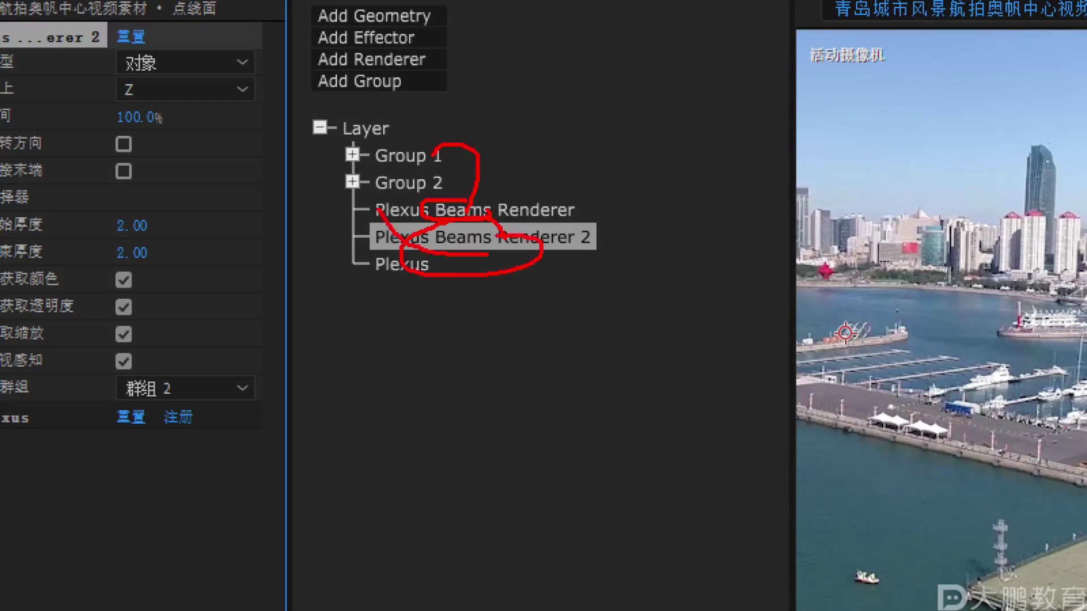
key("Escape")
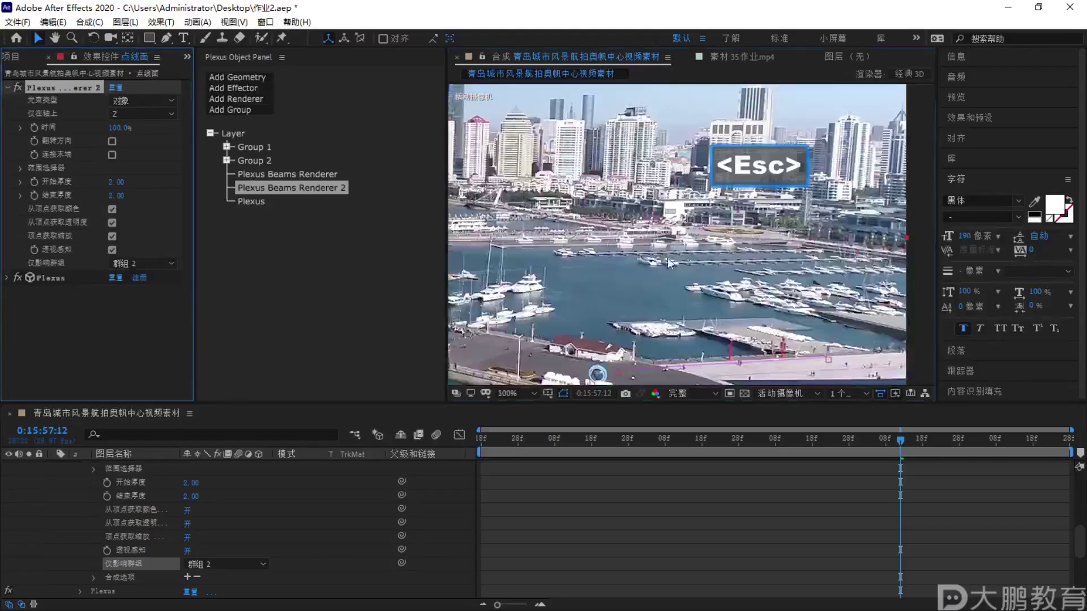
Try a 开始厚度 of 72 and a 结束厚度 of 56 on the second Plexus Beams renderer
key("comma")
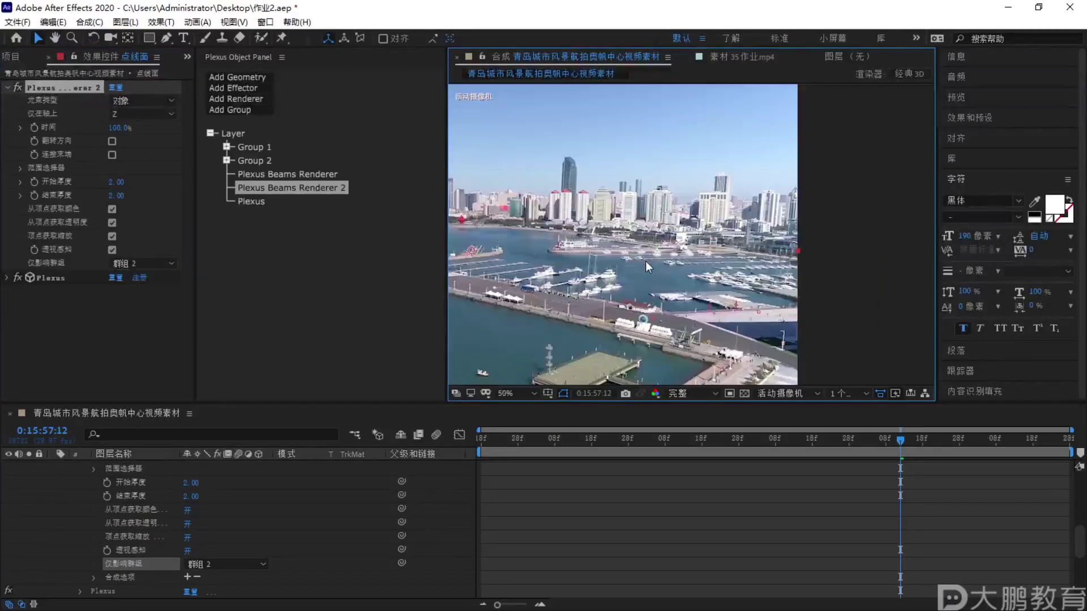
scroll(152, 526, "up", 5)
left_click(53, 521)
left_click(53, 520)
scroll(154, 509, "up", 2)
left_click(281, 192)
left_click_drag(118, 182, 152, 196)
key("F1")
mouse_move(597, 235)
left_mouse_down()
mouse_move(683, 235)
mouse_move(799, 306)
mouse_move(700, 328)
left_mouse_up()
key("Escape")
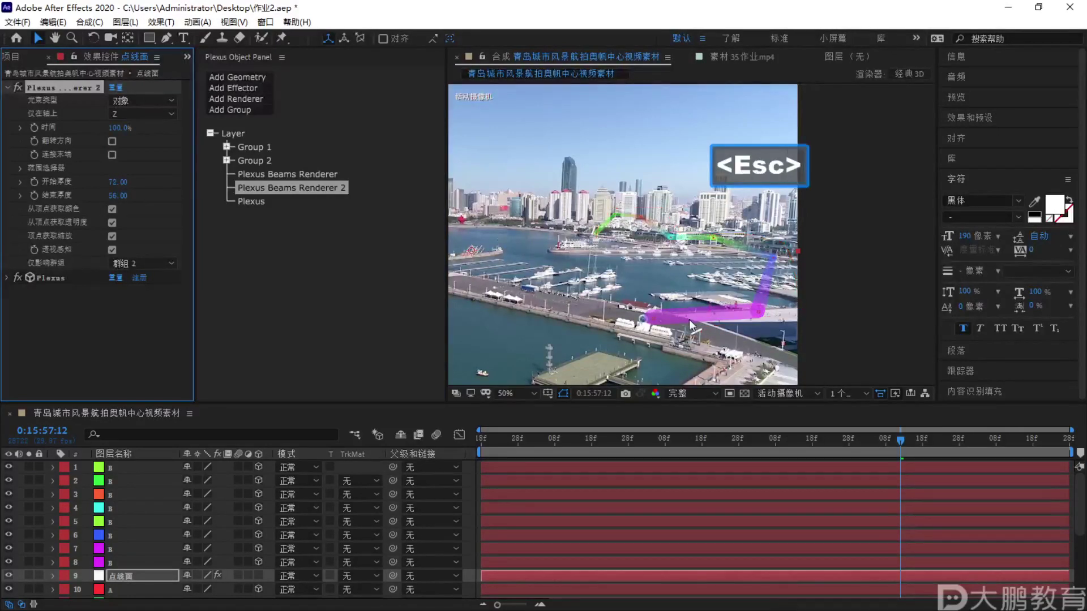
Set the second Beams renderer's 开始厚度 and 结束厚度 to 8, turn off 从顶点获取颜色 and collapse the 点线面 layer
left_click(112, 209)
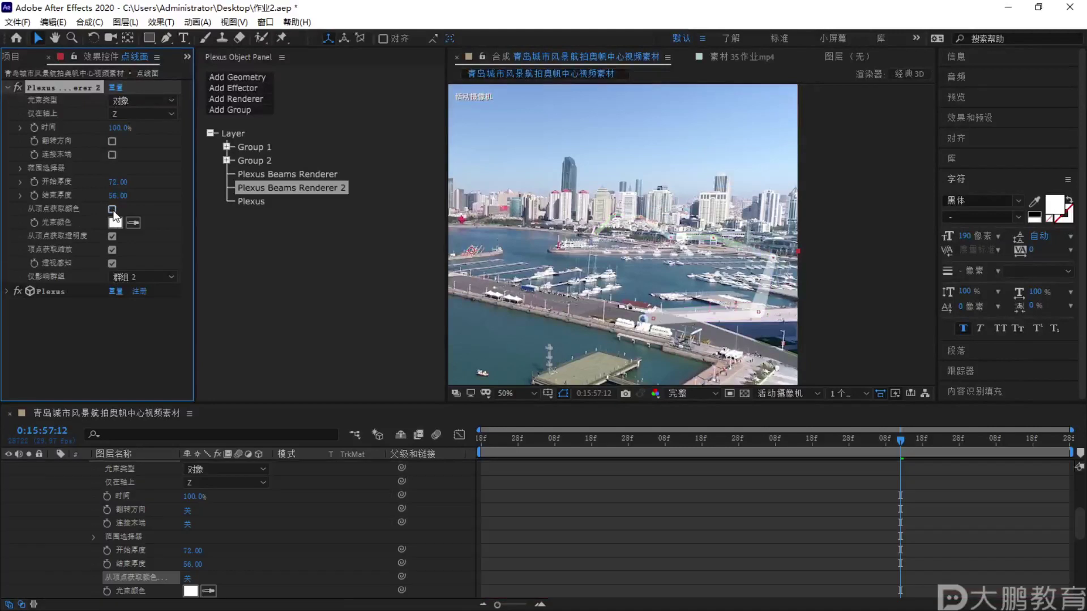
left_click(117, 179)
type("8")
key("Tab")
type("8")
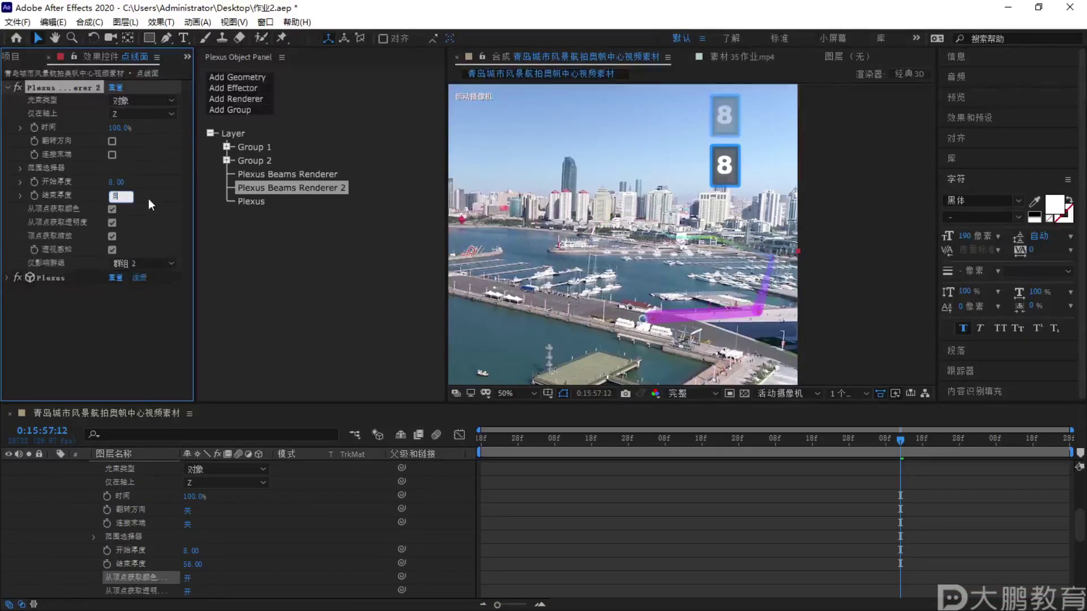
left_click(113, 210)
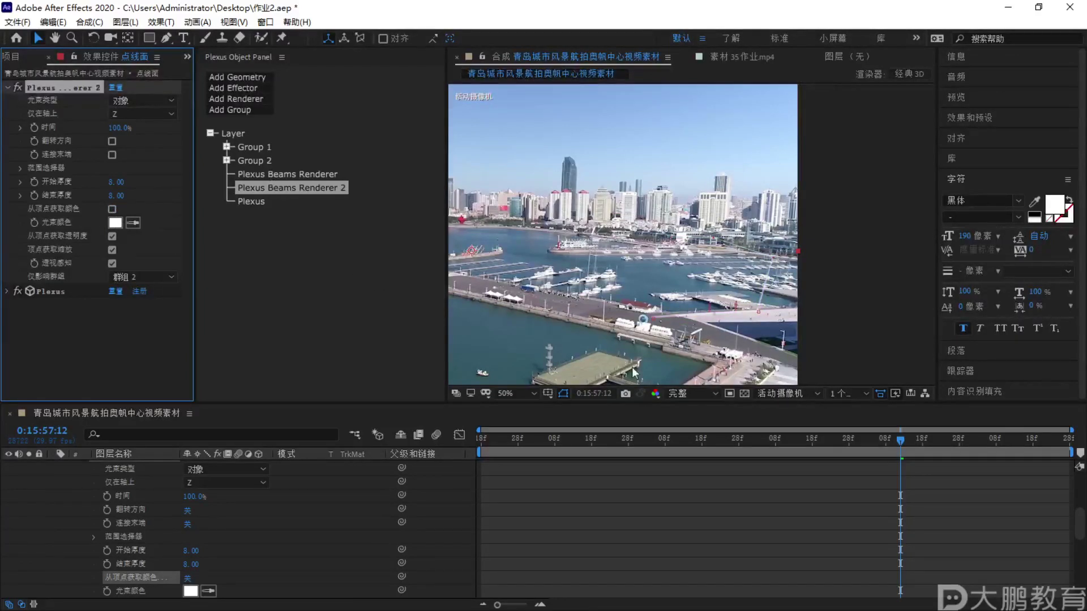
scroll(515, 518, "up", 5)
left_click(51, 550)
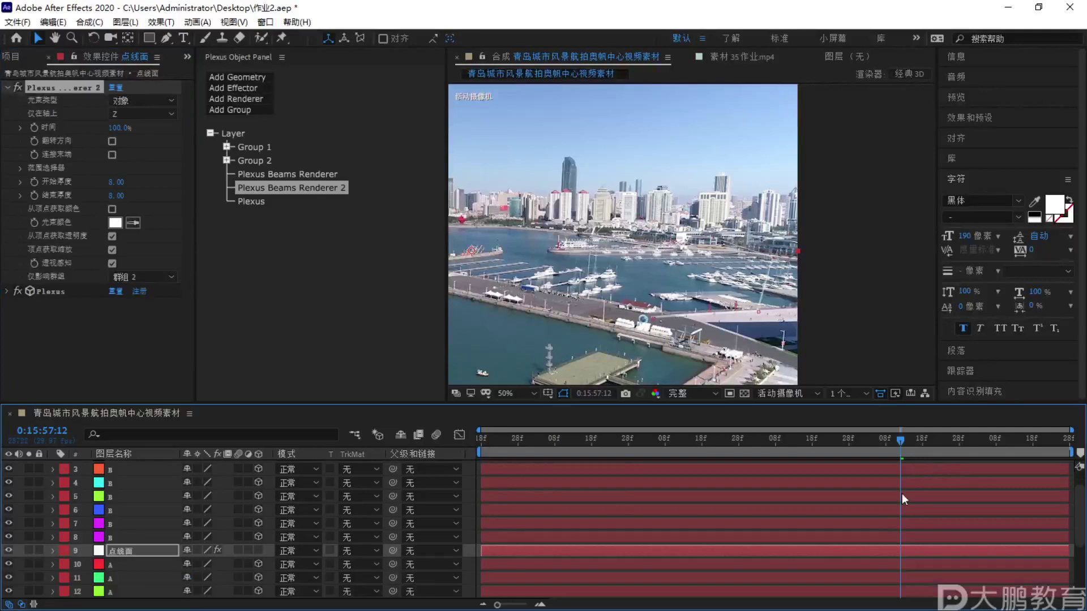
Keyframe the second Beams renderer's 时间 from 0% at 0:15:56:28 to 100% at 0:15:57:21
mouse_move(909, 442)
left_mouse_down()
mouse_move(819, 453)
mouse_move(848, 449)
left_mouse_up()
key("F1")
left_click_drag(744, 197, 782, 185)
key("Escape")
scroll(616, 250, "down", 3)
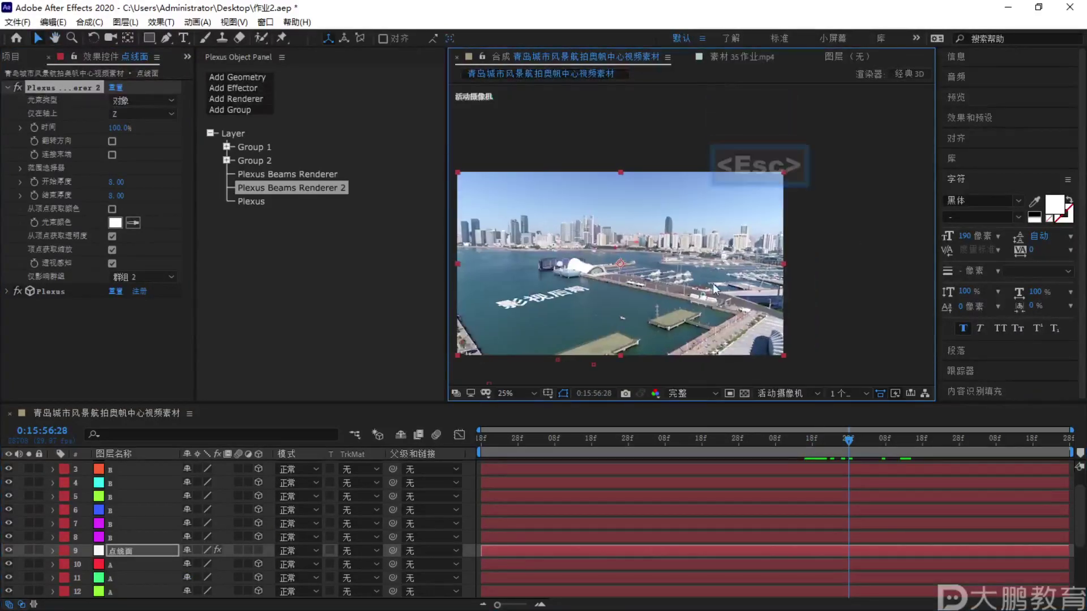
scroll(750, 300, "up", 3)
left_click_drag(108, 128, 34, 127)
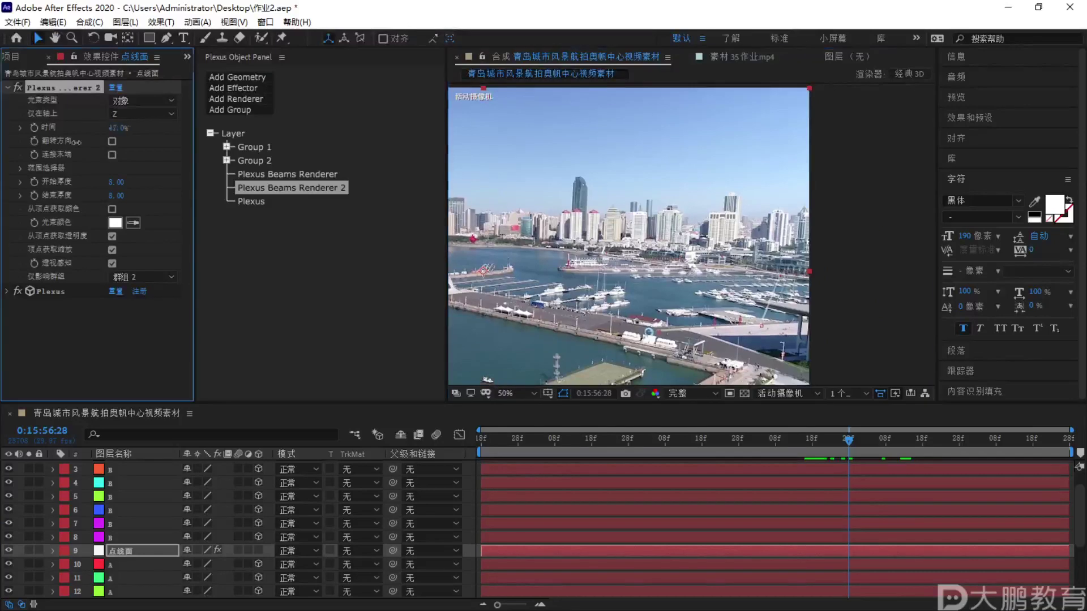
left_click_drag(854, 450, 937, 449)
left_click_drag(110, 130, 533, 118)
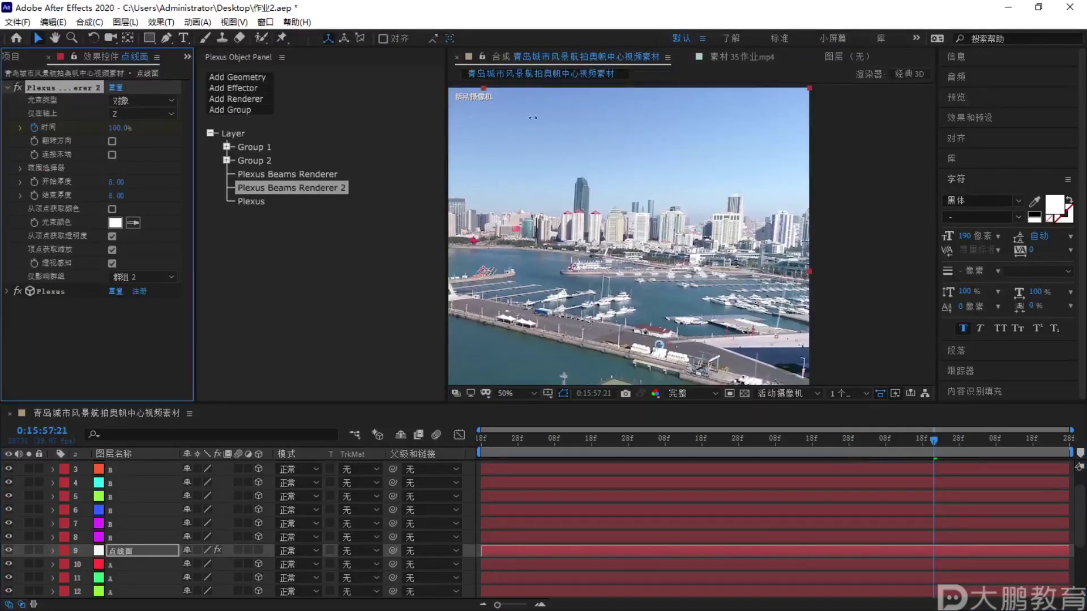
Fit the composition in an enlarged viewer and play a preview of the Plexus line animation
key("space")
key("space")
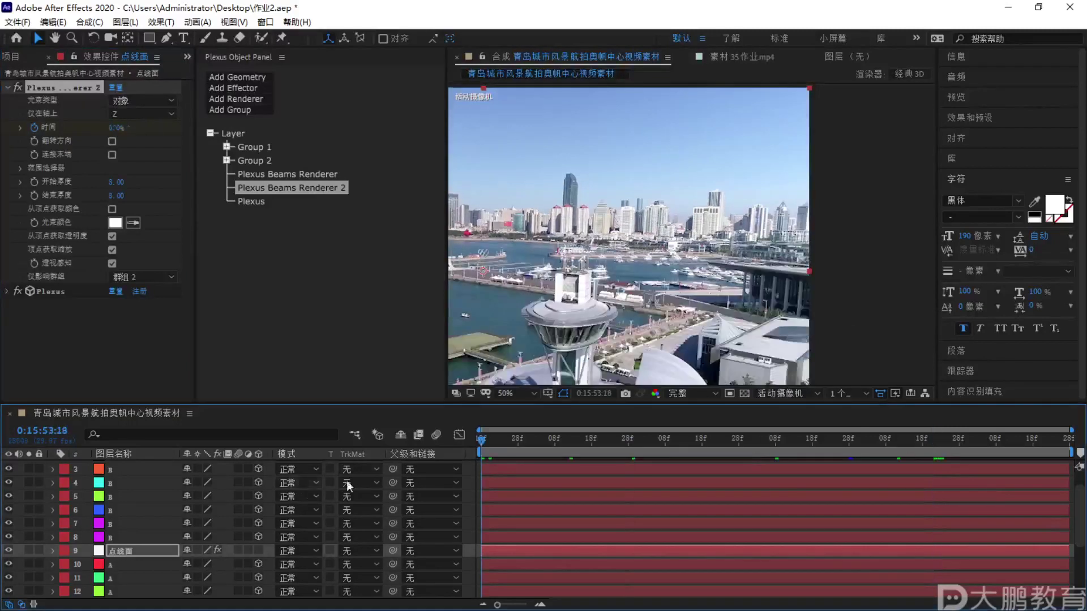
scroll(628, 296, "down", 2)
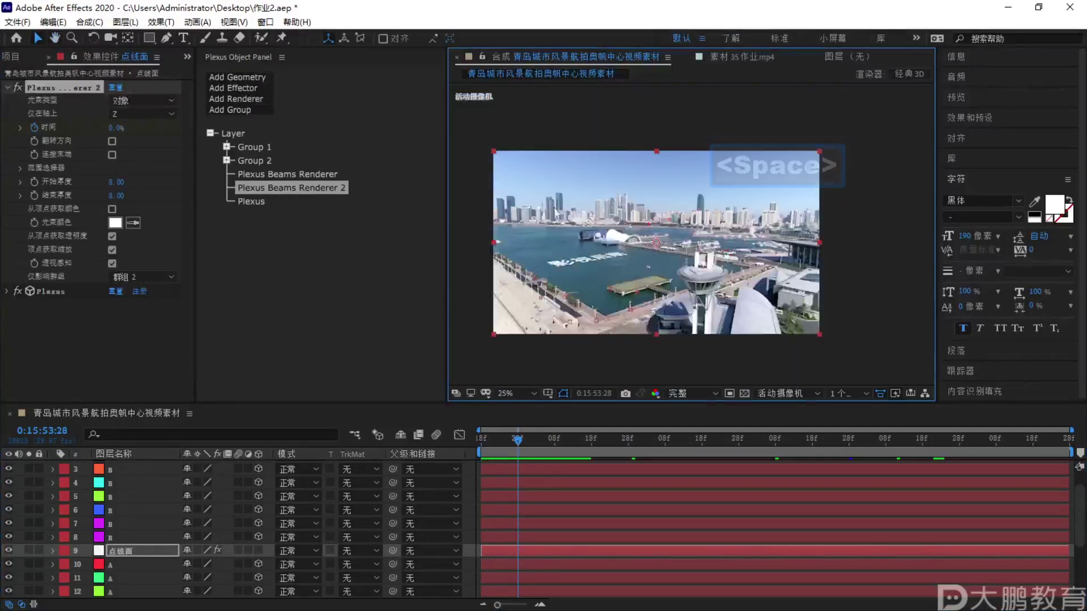
left_click(535, 393)
left_click(522, 205)
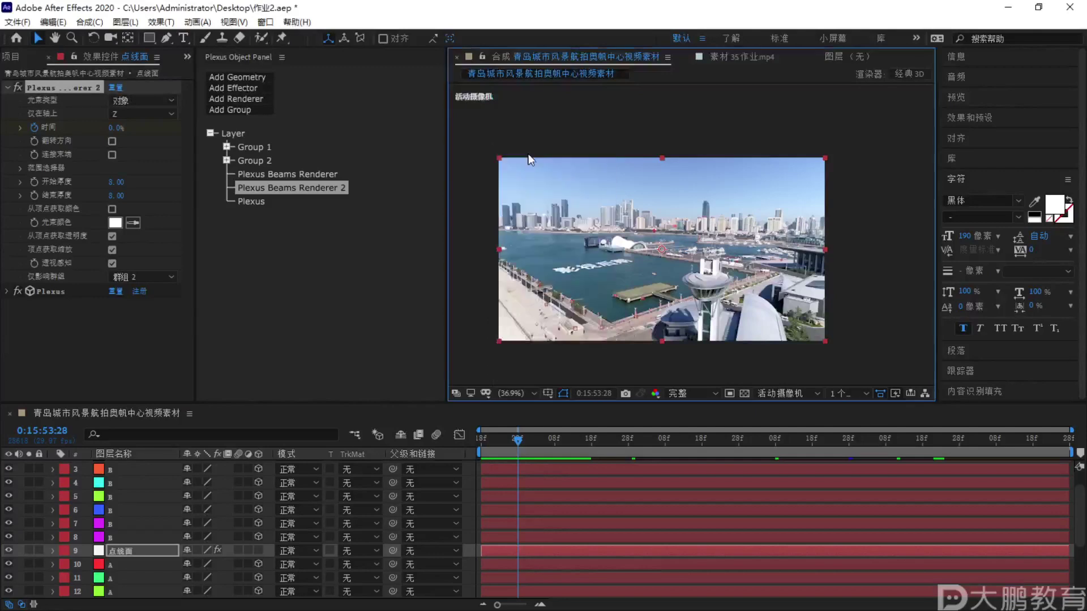
left_click_drag(445, 173, 255, 218)
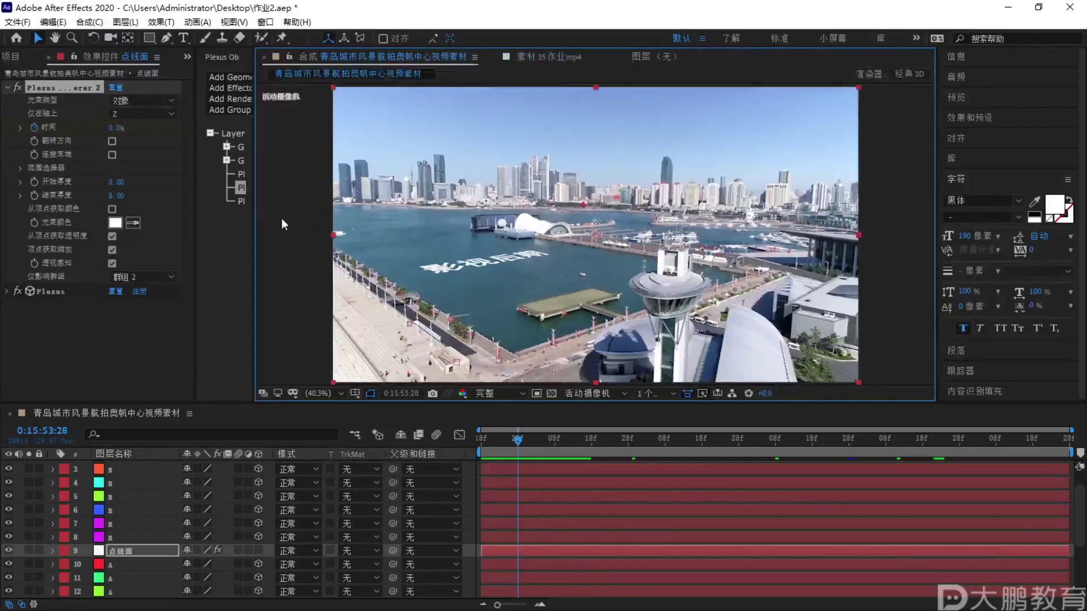
key("space")
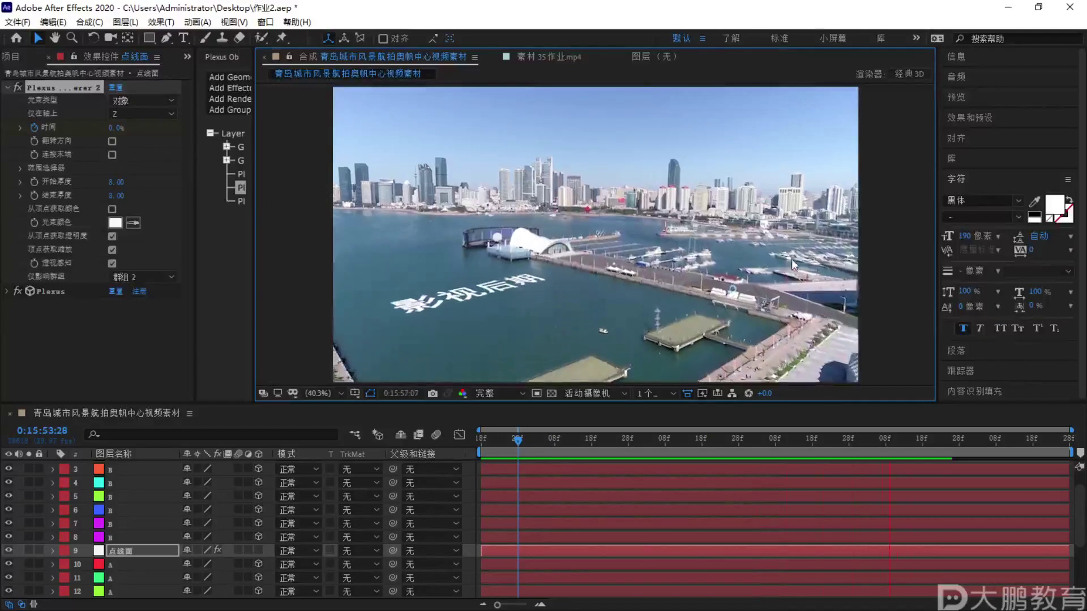
key("space")
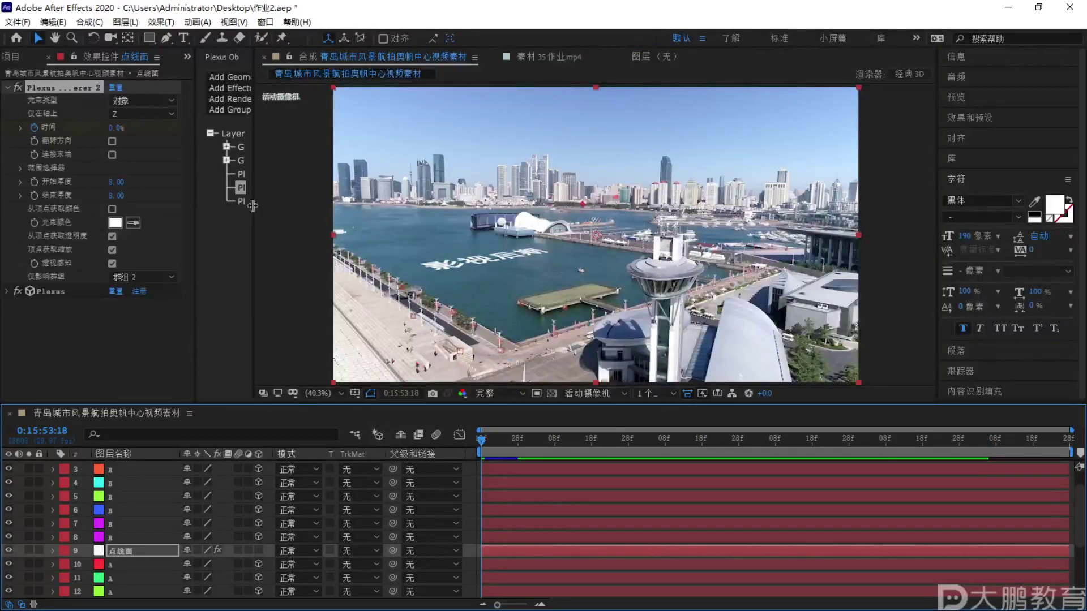
Widen the Plexus Object Panel, check the second Beams renderer's 仅影响群组 options and view the harbour at 100%
left_click_drag(253, 209, 355, 199)
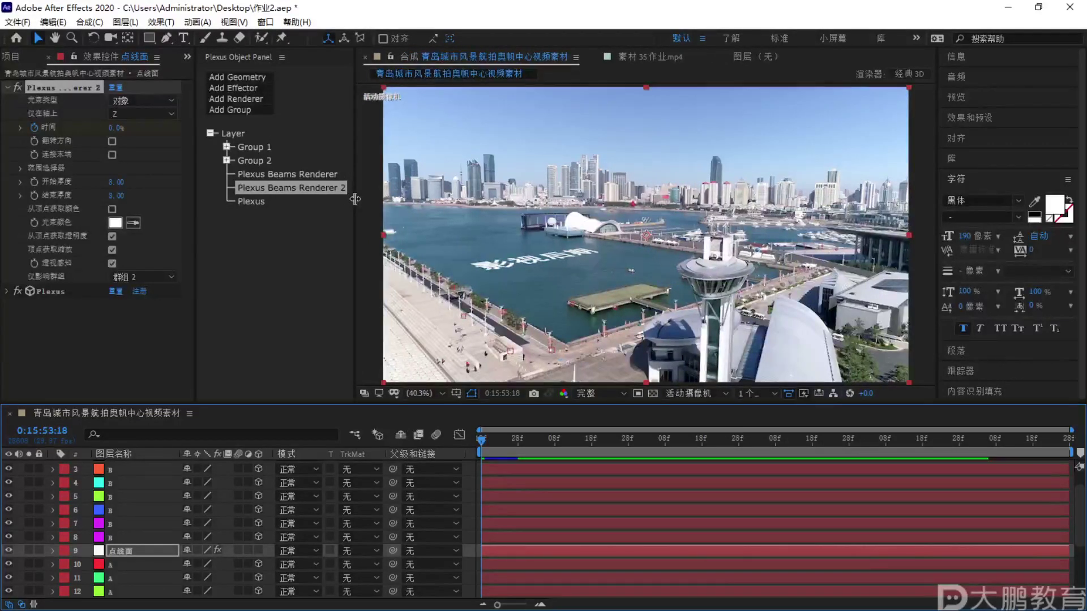
left_click(127, 273)
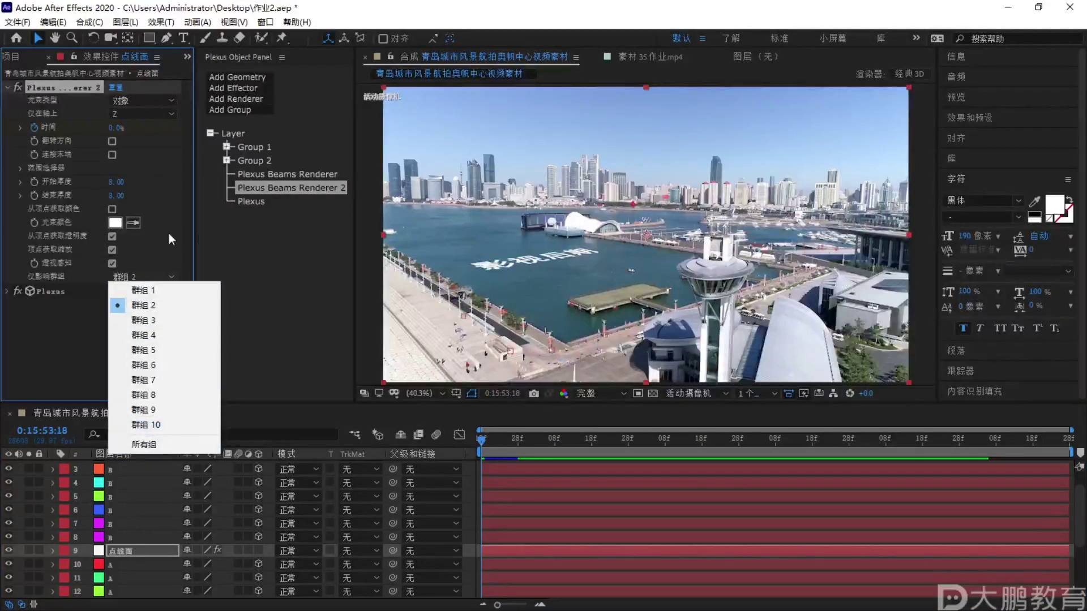
left_click(260, 239)
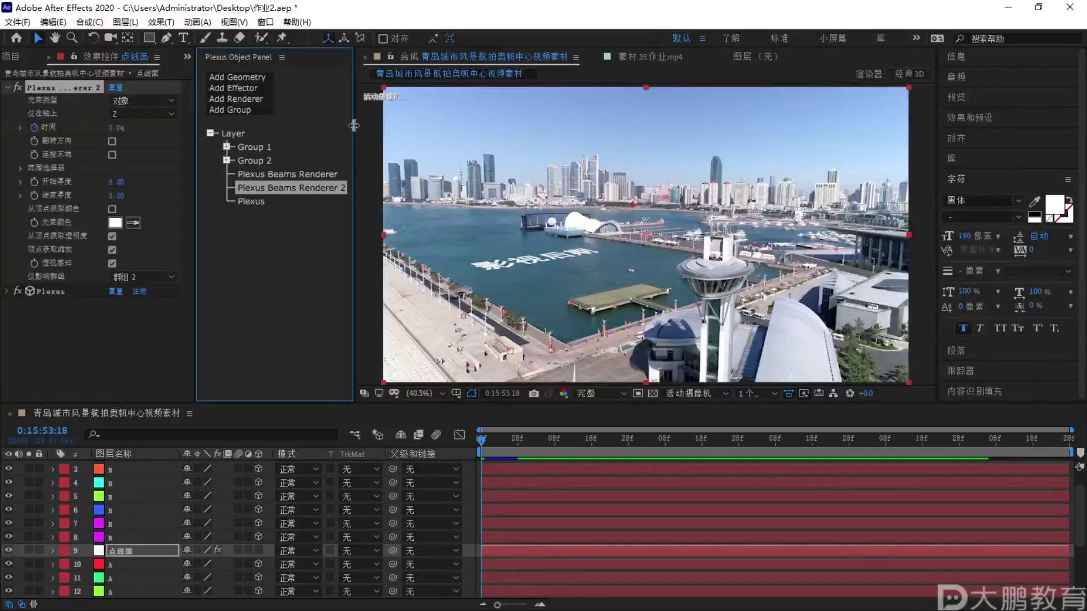
left_click_drag(352, 127, 408, 127)
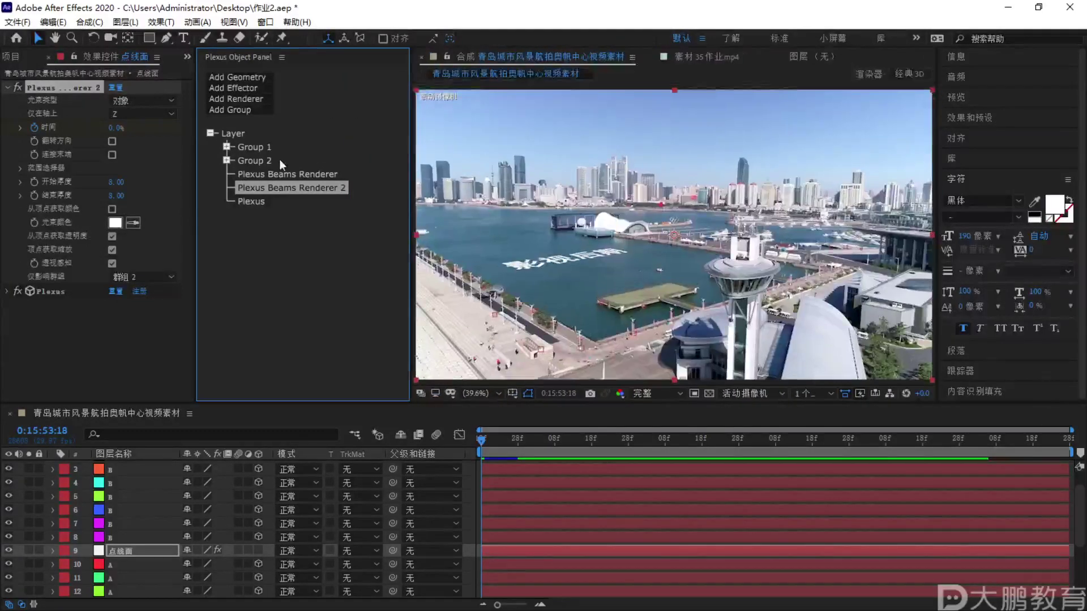
scroll(432, 149, "up", 3)
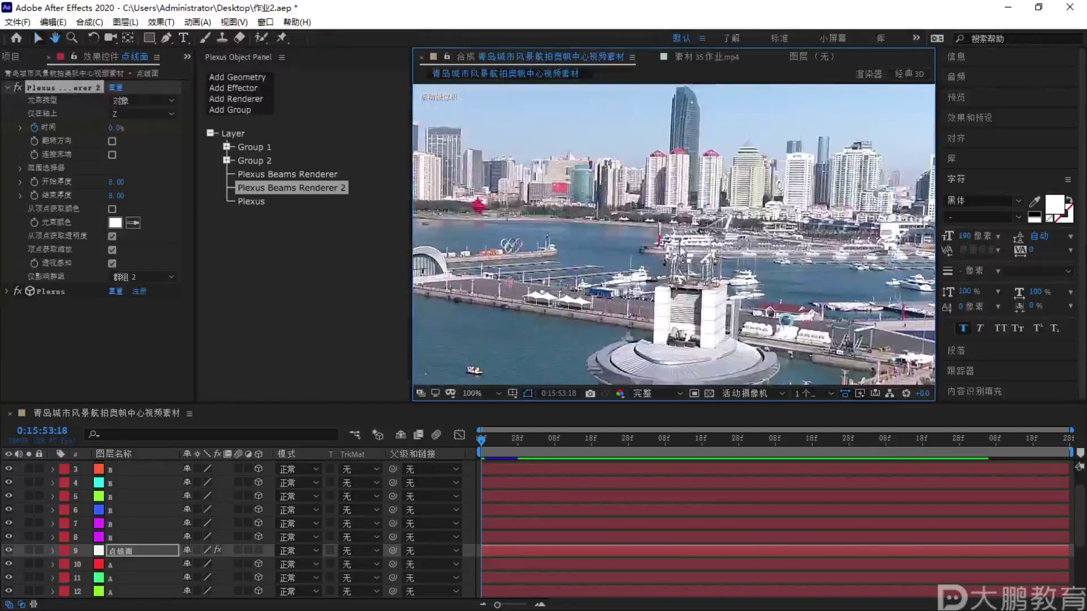
Add a Plexus Triangulation renderer to the 点线面 layer, leaving its 绘制三角面之间 option at 所有组顶点
left_click(234, 100)
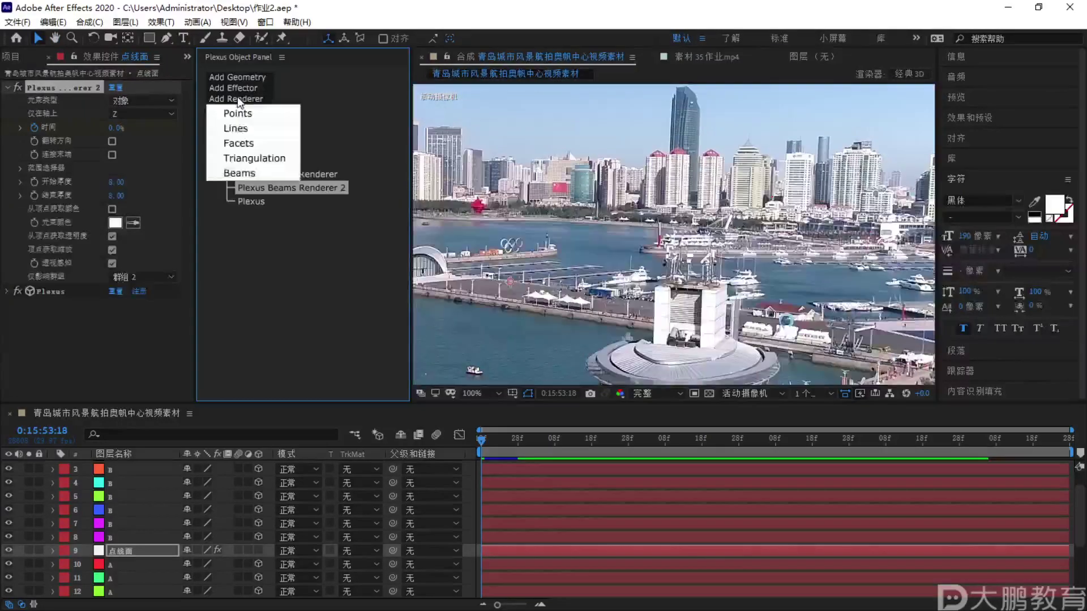
left_click(255, 159)
left_click(284, 200)
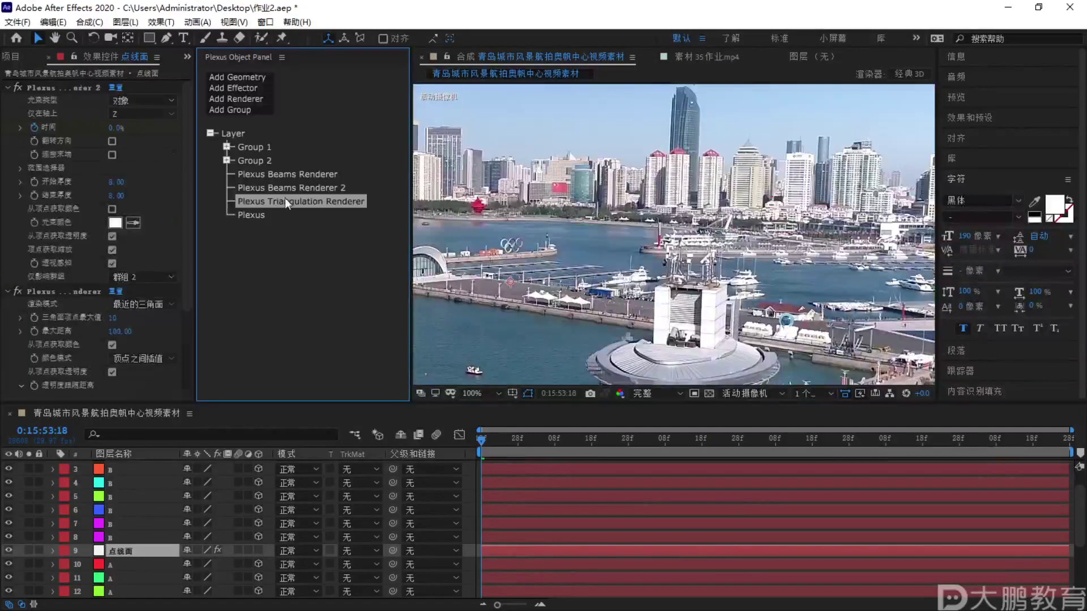
left_click(153, 281)
left_click(137, 322)
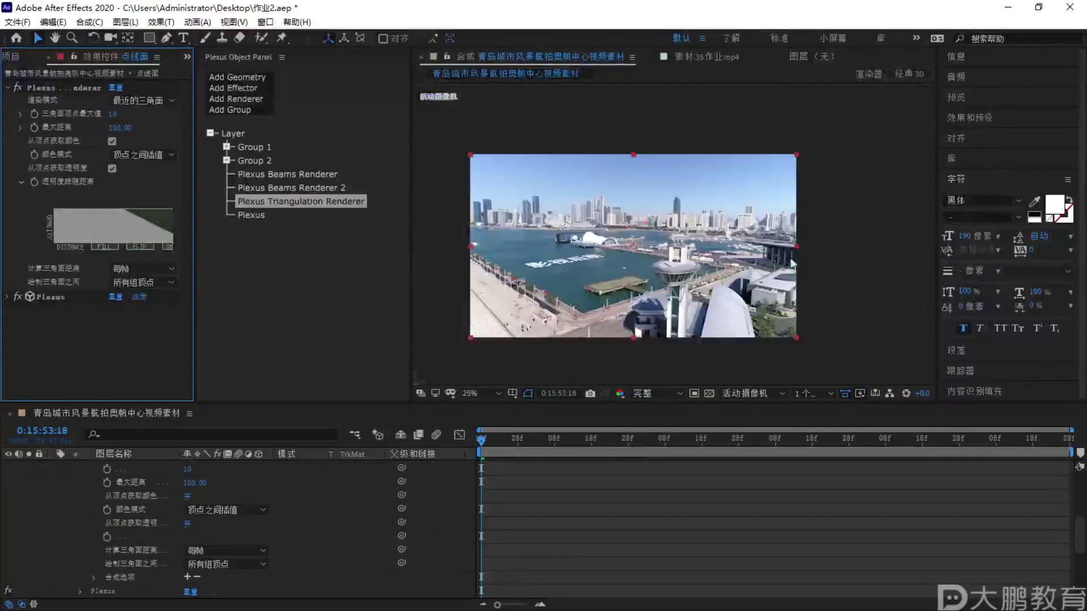
left_click(786, 249)
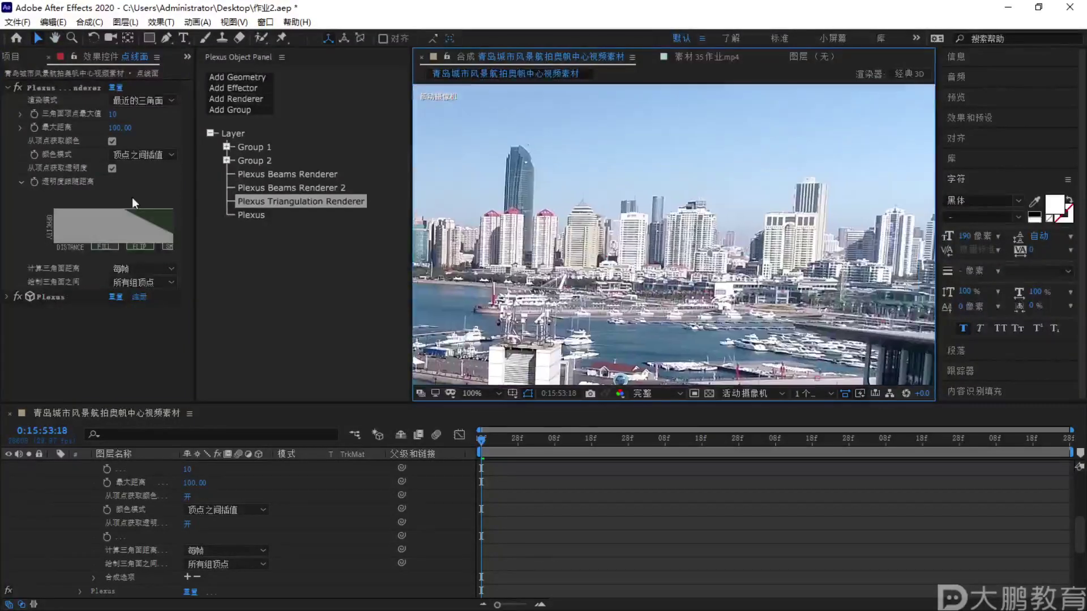
Restrict the Triangulation renderer by setting 绘制三角面之间 to 仅一个组顶点 and 对象组 to 群组 2
left_click(151, 281)
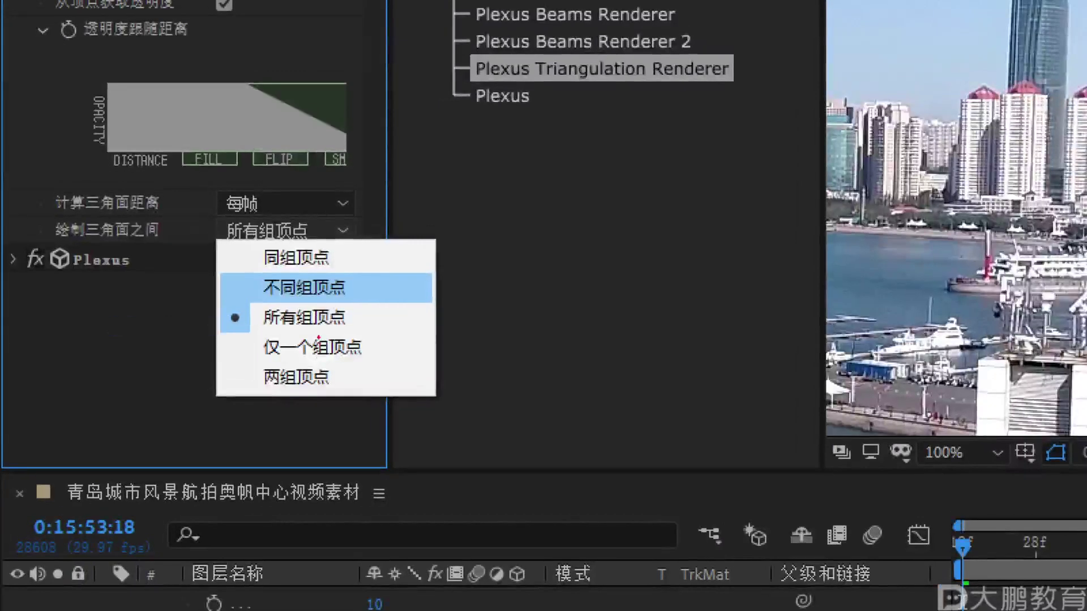
key("Escape")
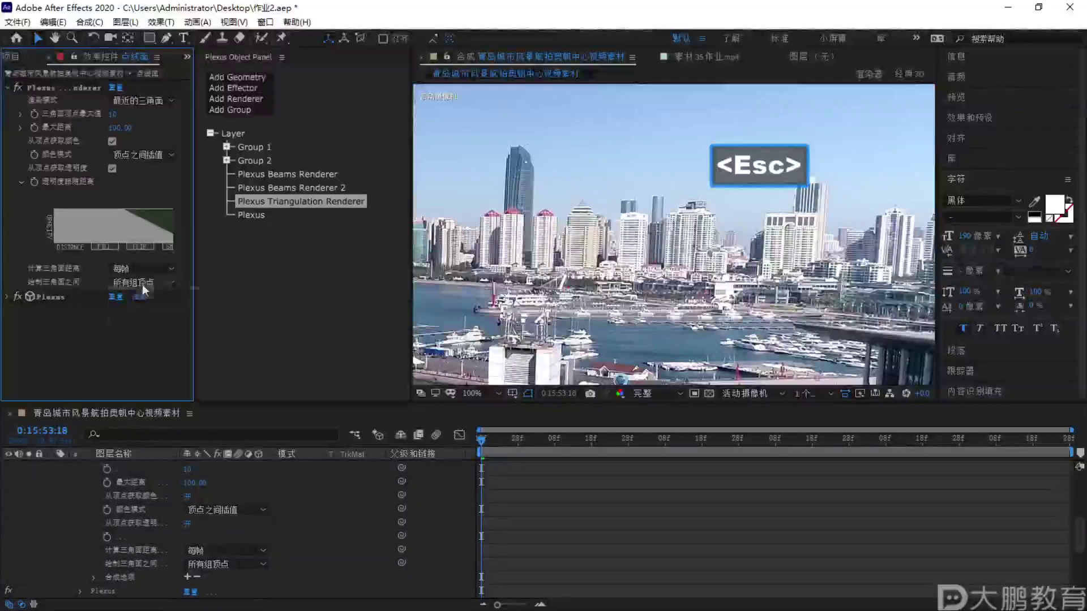
left_click(142, 283)
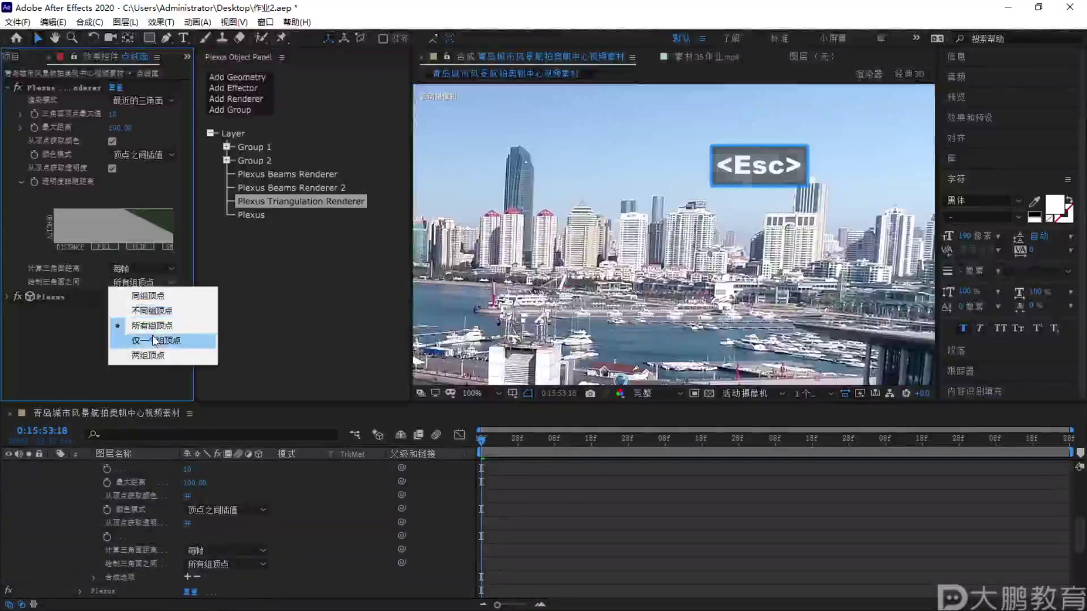
left_click(152, 335)
left_click(145, 296)
left_click(151, 327)
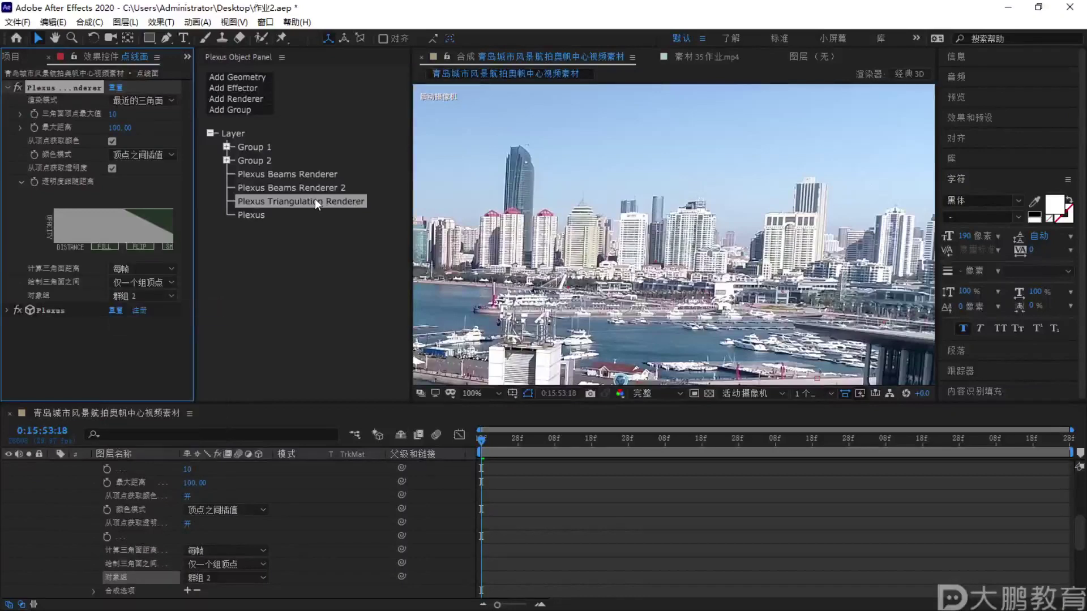
Compare the harbour composition with the face area in the reference clip 35作业.mp4, and return to the composition
scroll(795, 305, "down", 2)
key("F1")
left_click_drag(705, 217, 668, 351)
key("Escape")
left_click(700, 57)
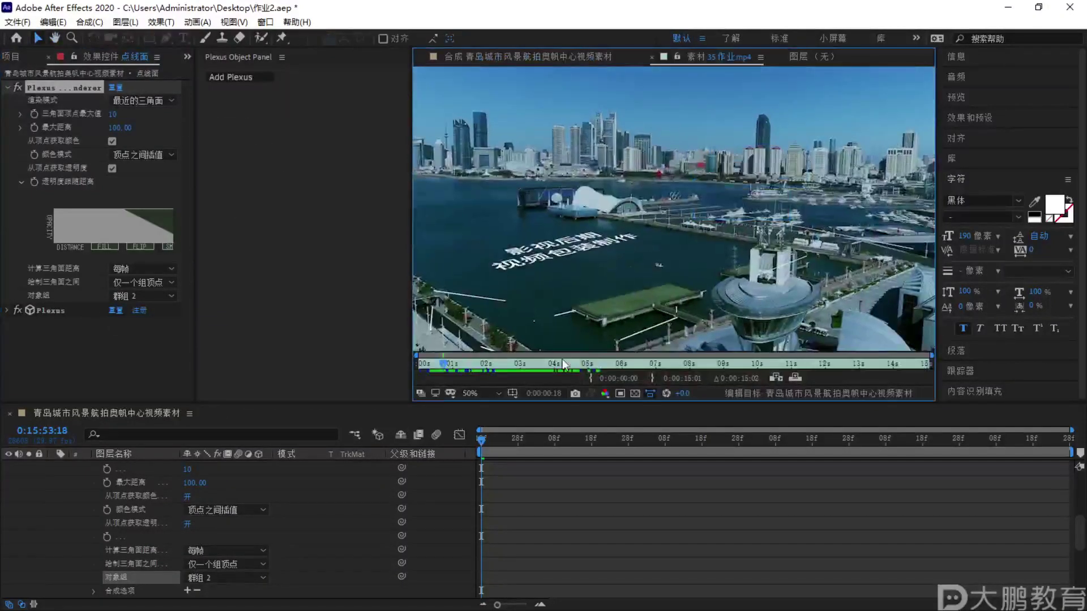
key("F1")
left_click_drag(760, 229, 753, 226)
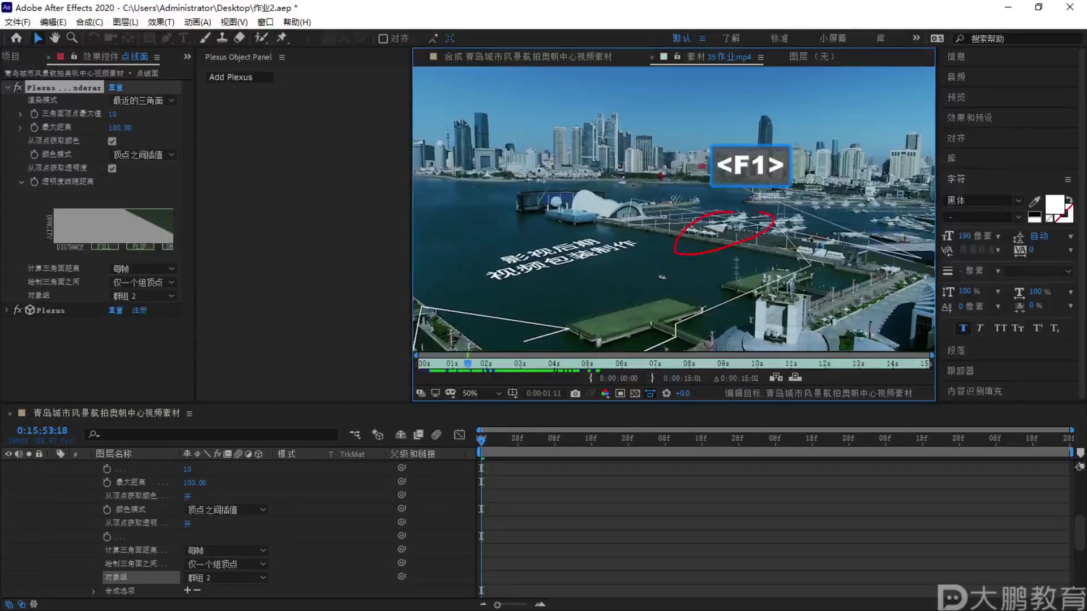
key("Escape")
left_click(530, 57)
Try the Triangulation renderer with 绘制三角面之间 at 所有组顶点 and 最大距离 at 673
left_click(151, 294)
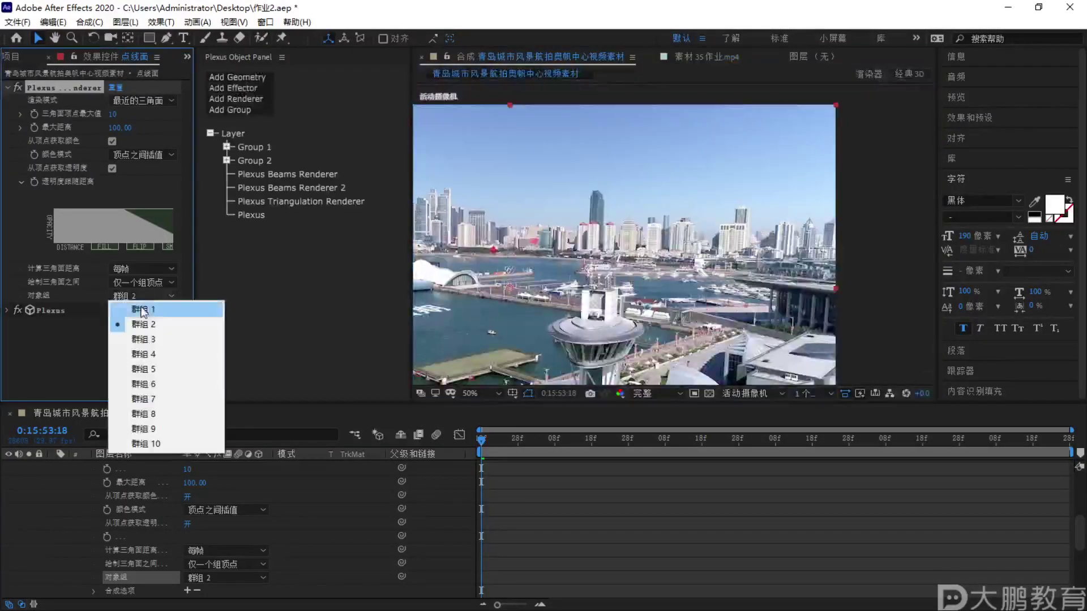
left_click(275, 203)
left_click(134, 294)
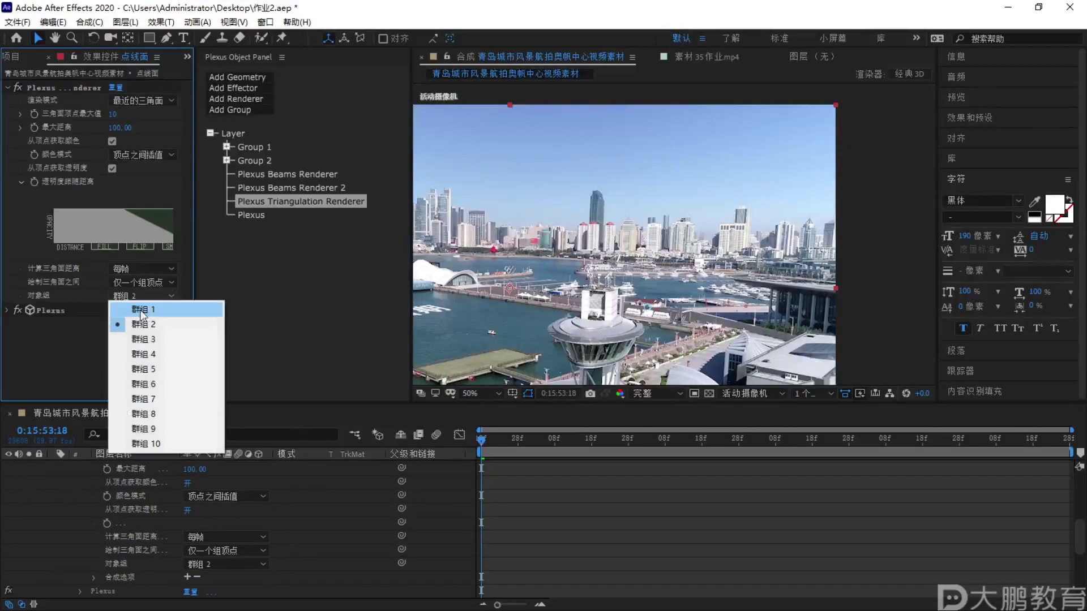
left_click(143, 282)
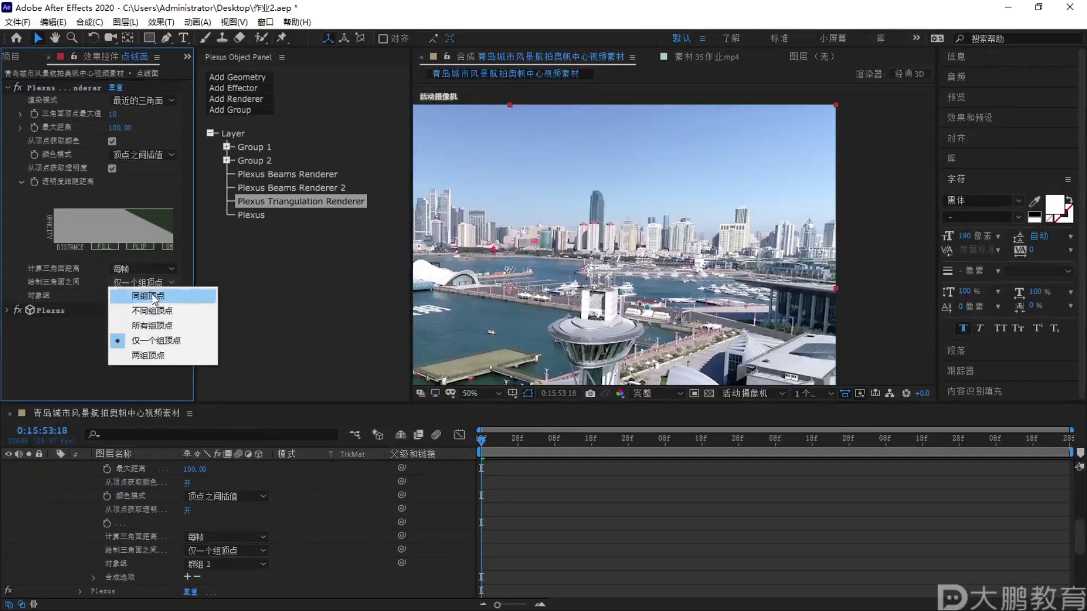
left_click(152, 325)
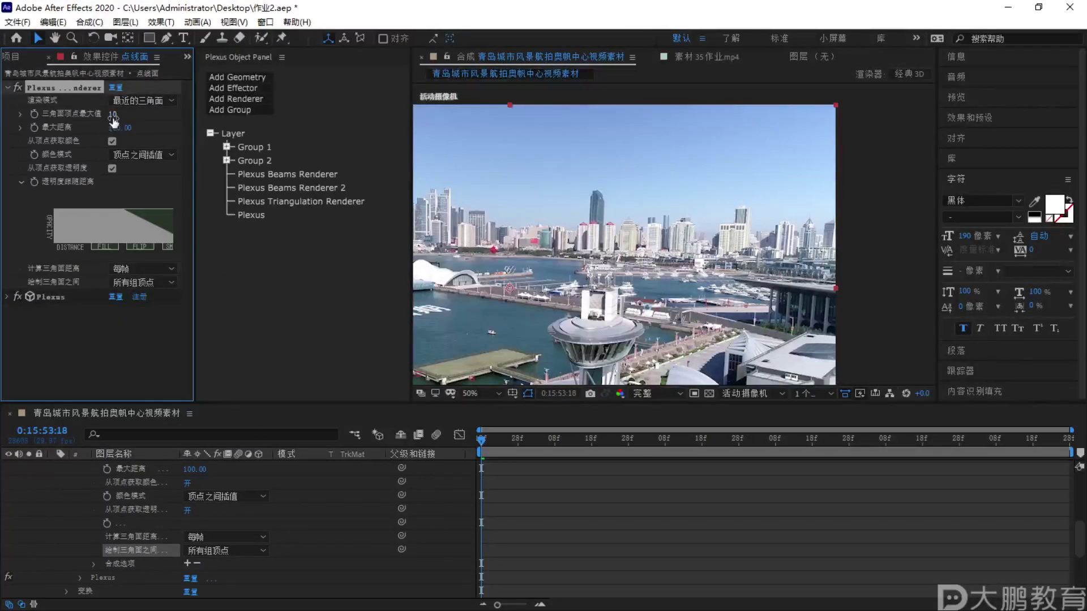
left_click_drag(120, 127, 512, 91)
scroll(651, 282, "down", 2)
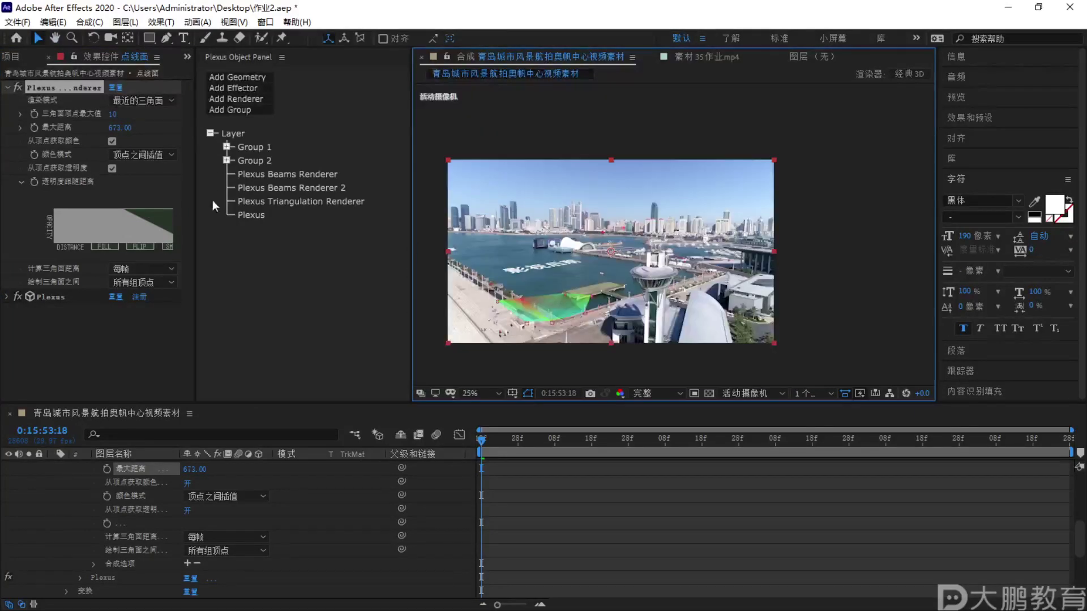
key("F2")
left_click_drag(504, 287, 552, 334)
key("Escape")
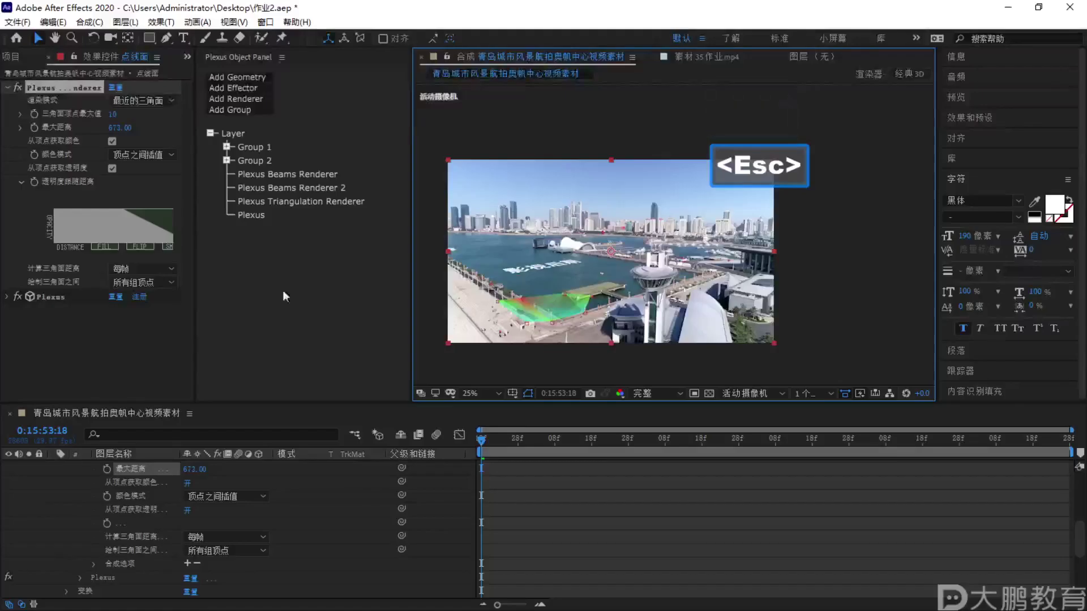
Set the Triangulation renderer back to 仅一个组顶点 and choose 群组 2 as its 对象组
left_click(260, 202)
left_click(146, 282)
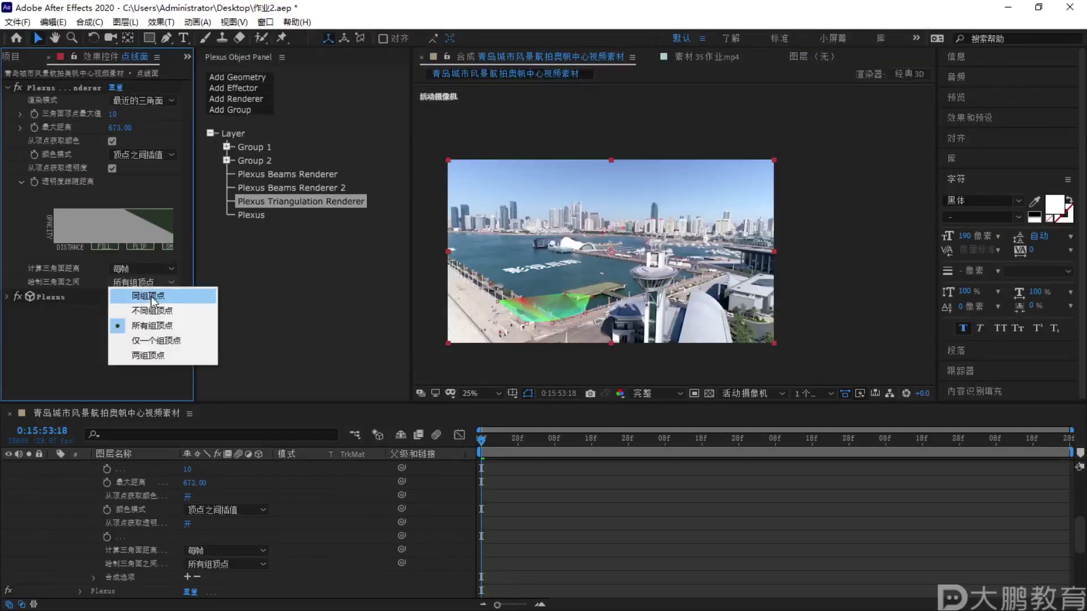
left_click(150, 341)
left_click(148, 293)
left_click(148, 323)
Raise the Triangulation renderer's 最大距离 to 4695 and turn off 从顶点获取颜色
left_click_drag(116, 127, 412, 97)
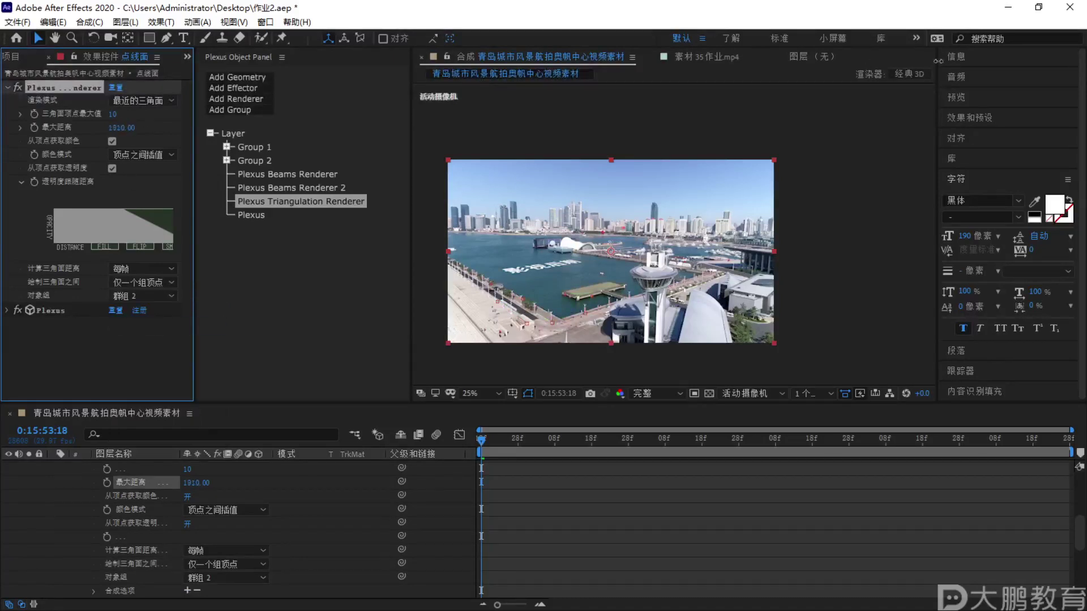
left_click_drag(112, 126, 564, 81)
scroll(650, 294, "up", 4)
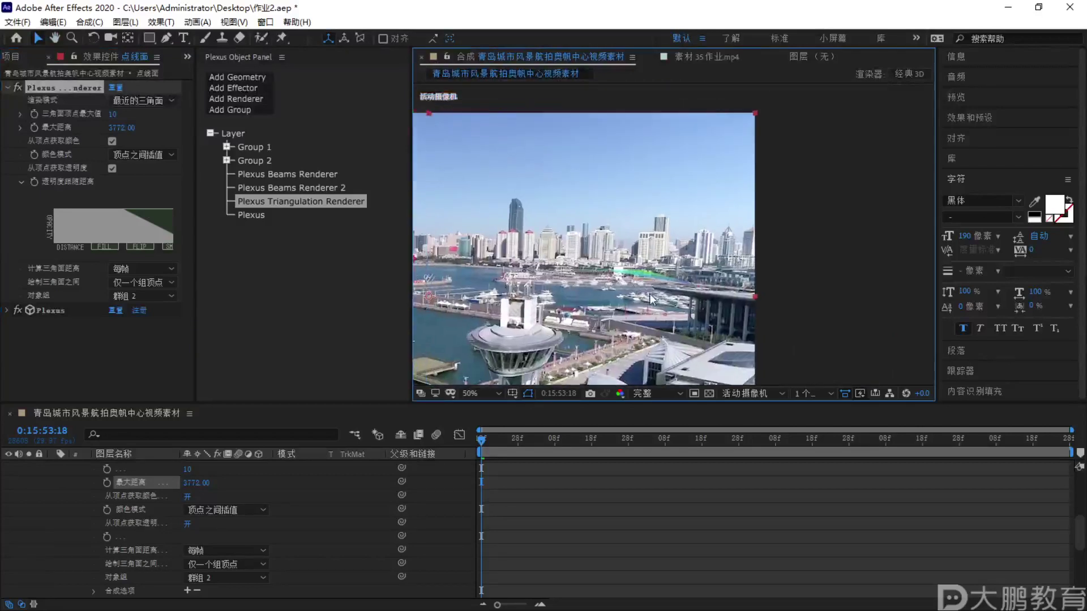
left_click_drag(650, 293, 686, 248)
left_click_drag(122, 128, 674, 98)
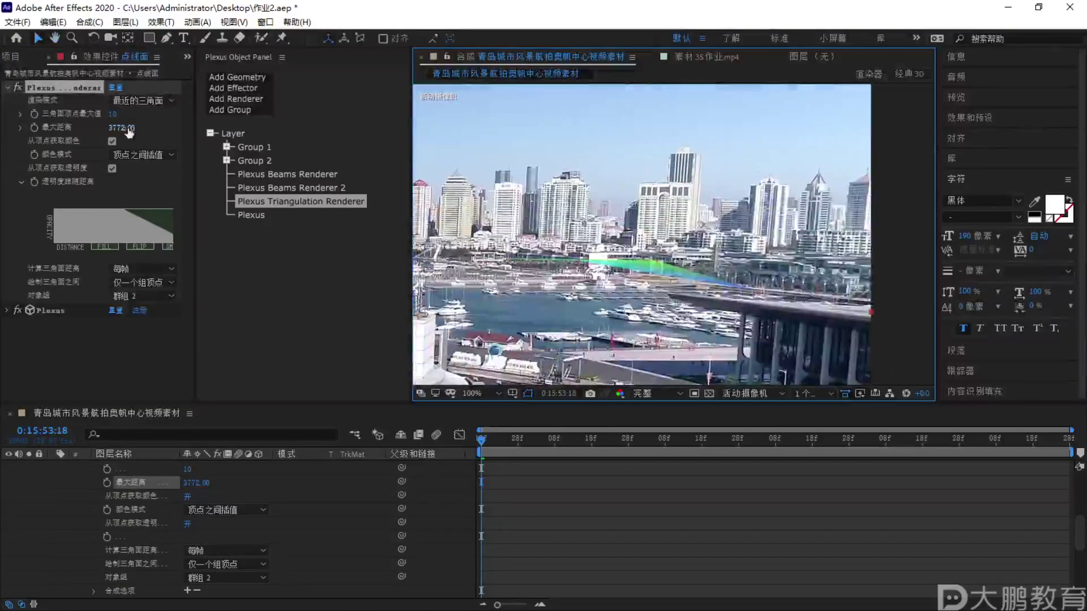
key("F2")
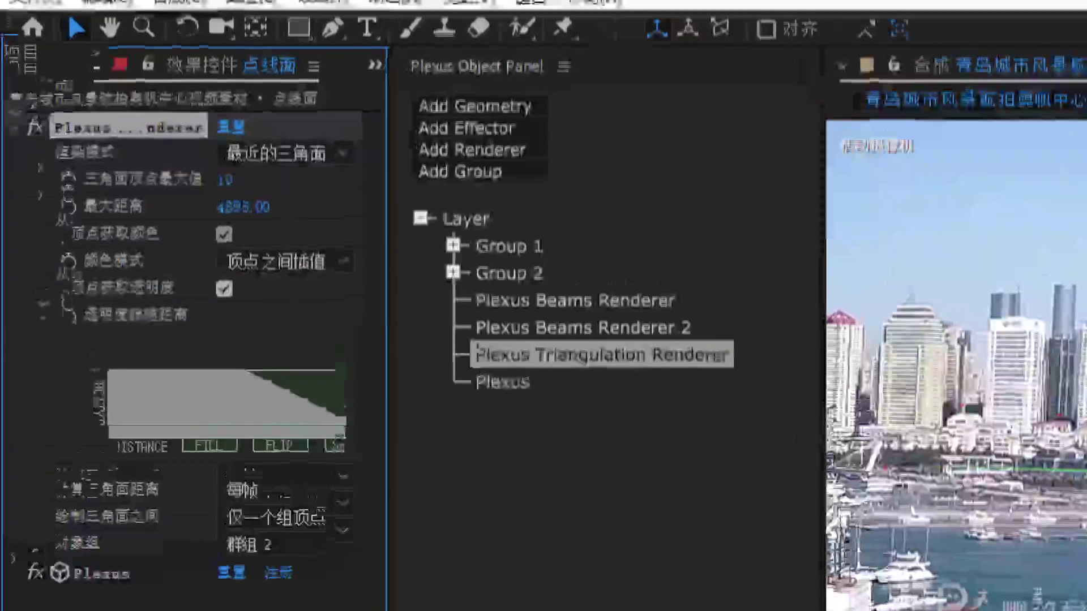
key("Escape")
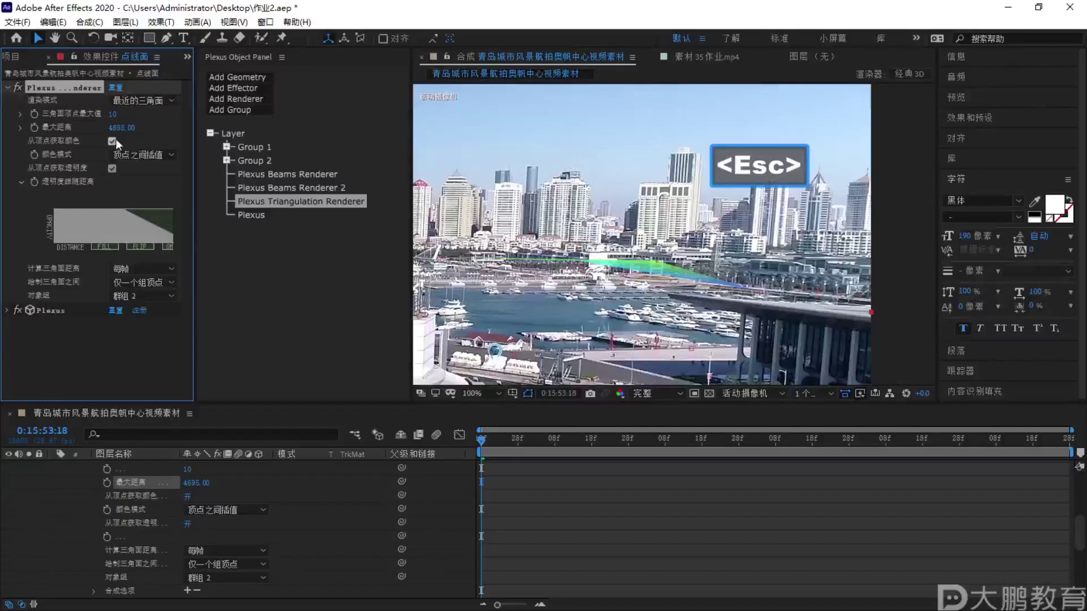
left_click(112, 141)
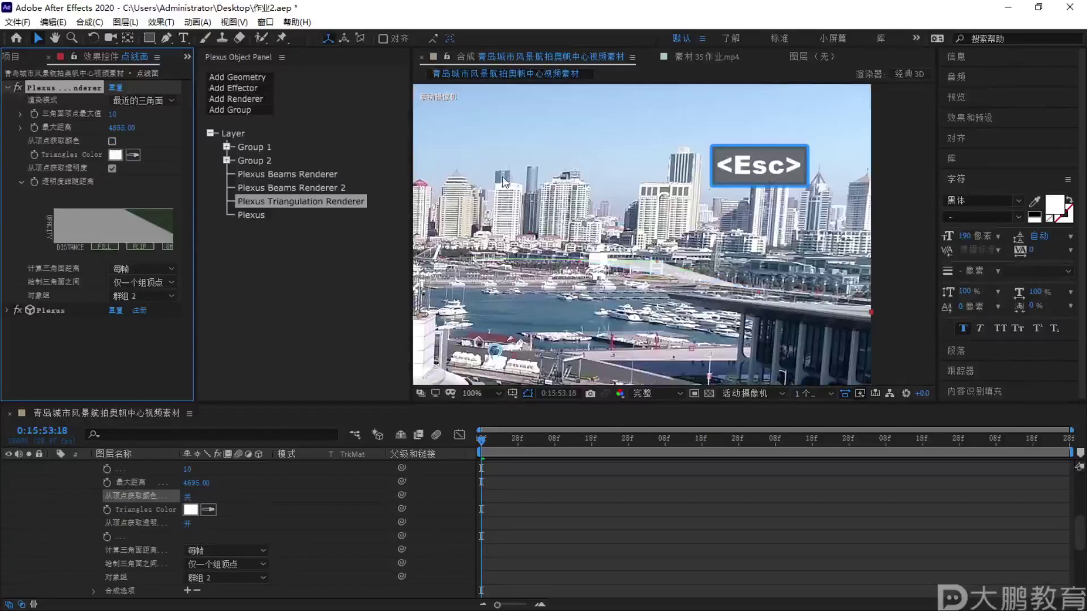
Fit the harbour footage in view, play a preview of the Plexus faces and collapse the 点线面 layer
scroll(705, 308, "down", 4)
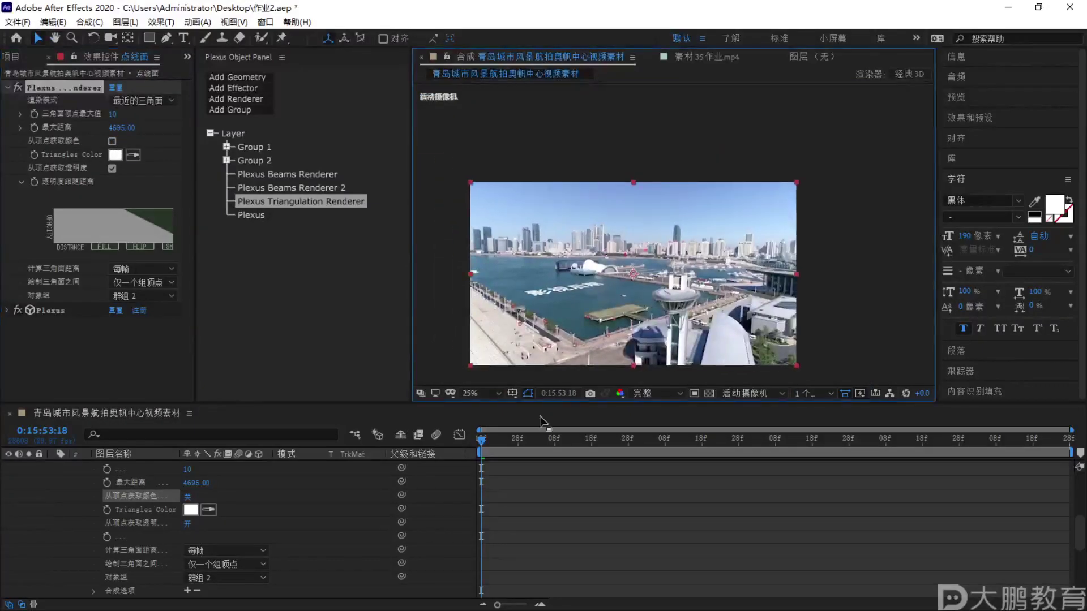
key("space")
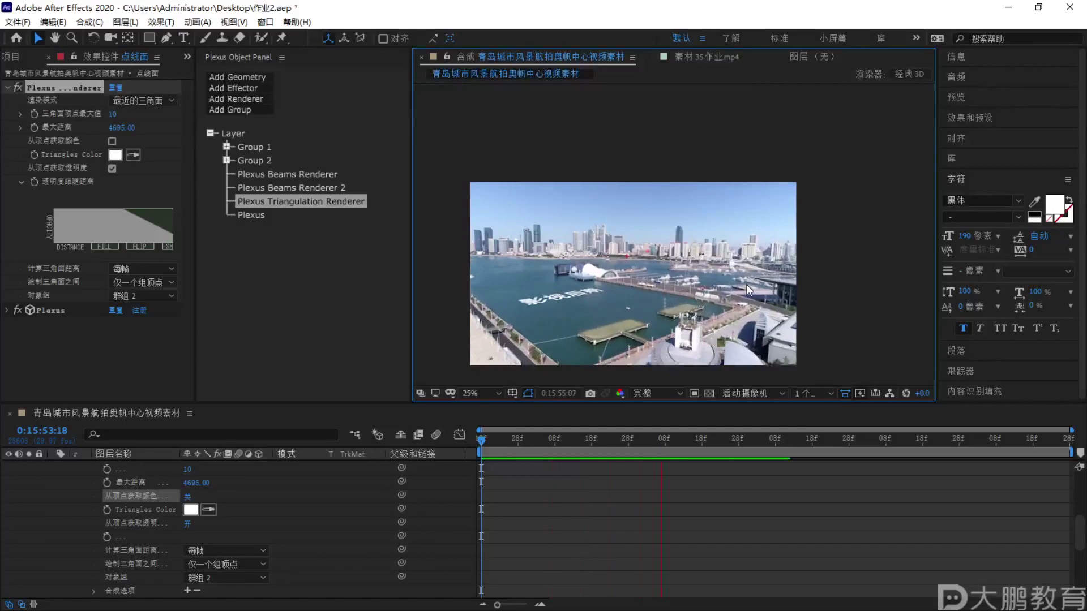
key("space")
scroll(107, 509, "up", 5)
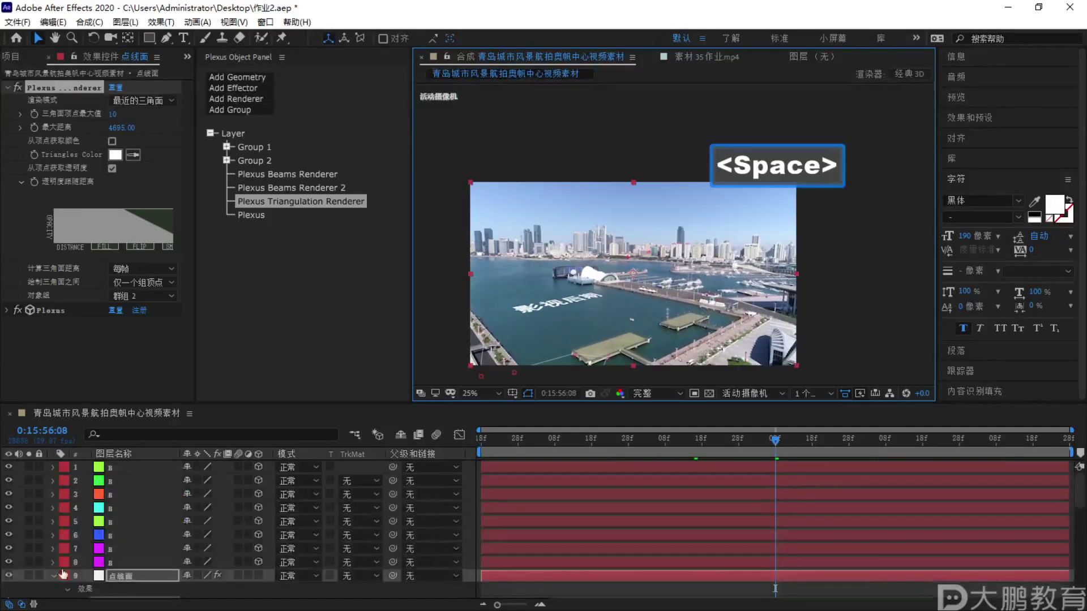
left_click(55, 575)
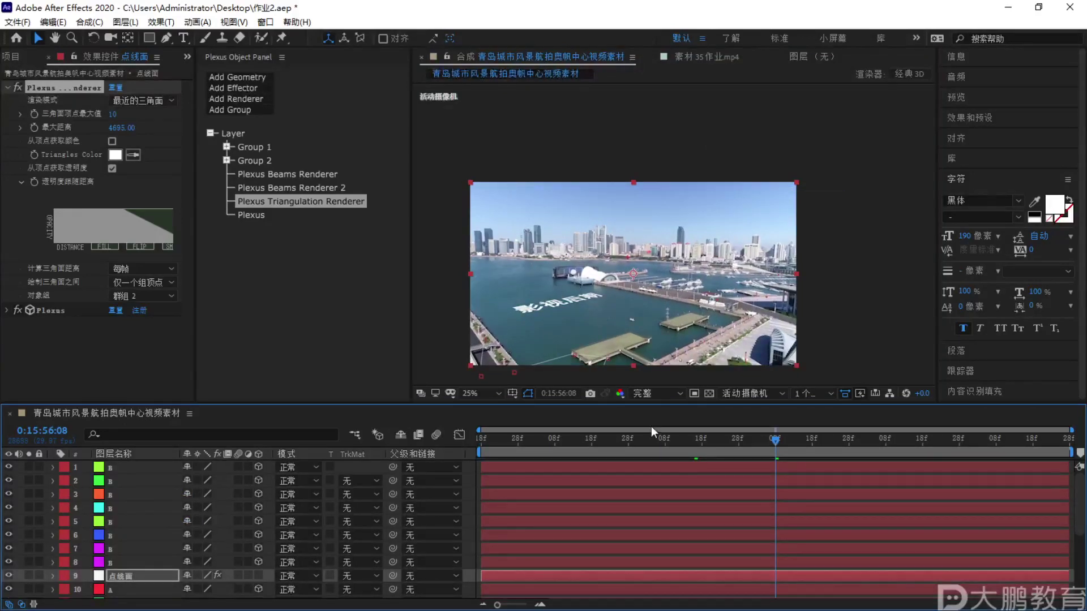
Scrub the composition from its start to 0:15:54:20 and save the project
key("shift+Home")
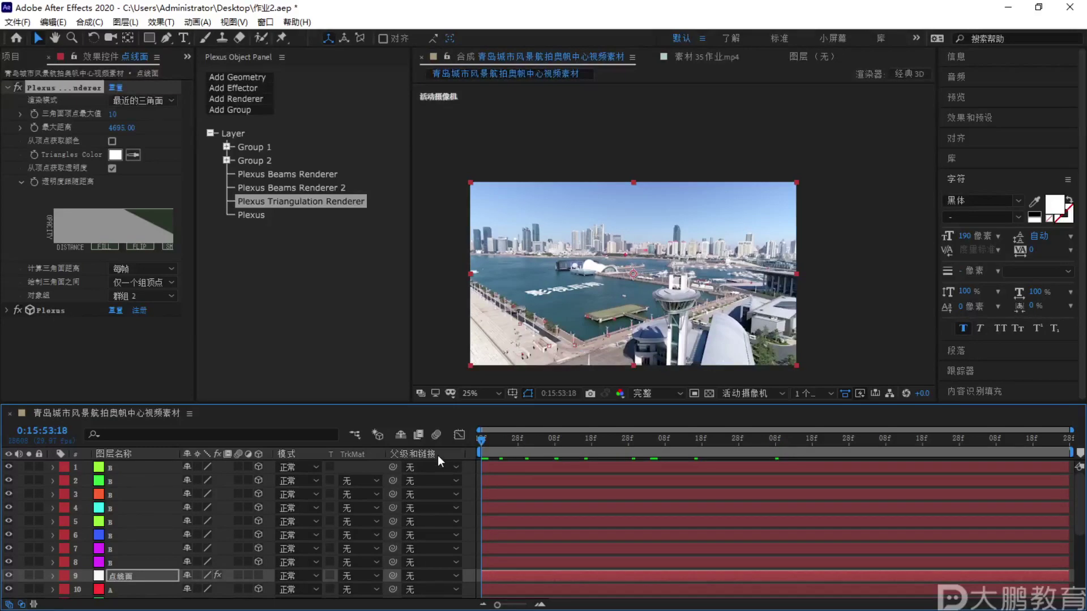
left_click(500, 440)
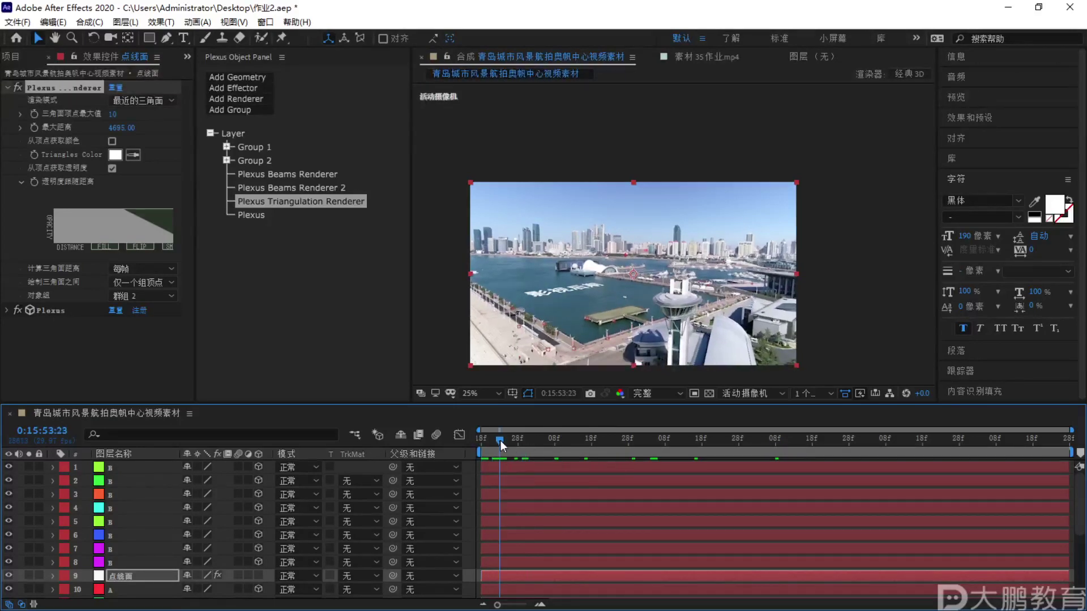
left_click_drag(504, 439, 583, 433)
key("ctrl+s")
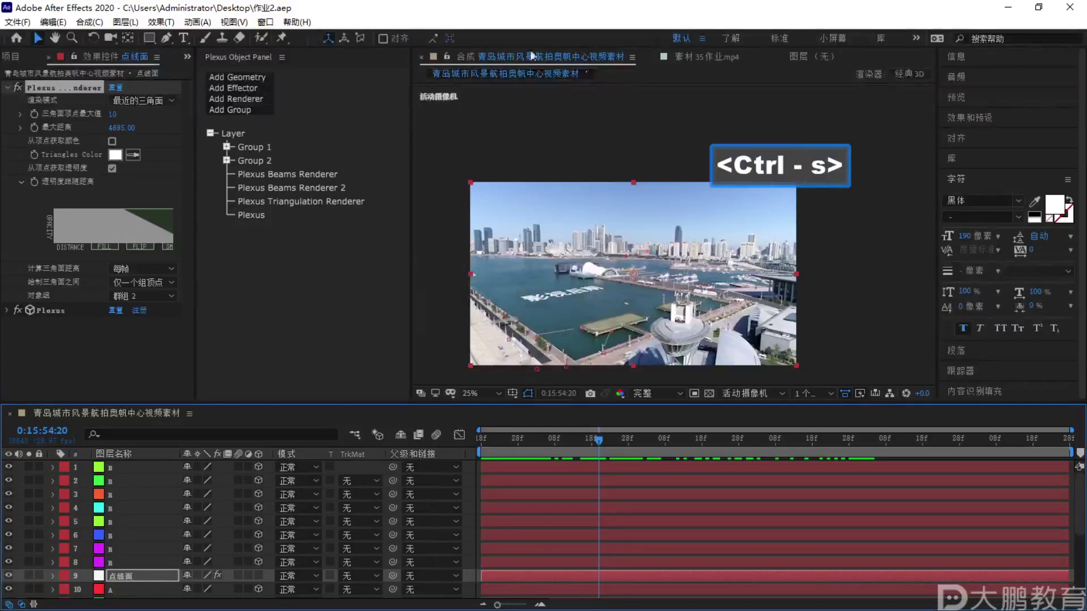
Examine the reference clip 35作业.mp4 in an enlarged viewer, scrubbing to the night-city line effects at 0:00:04:06
left_click(668, 56)
key("grave")
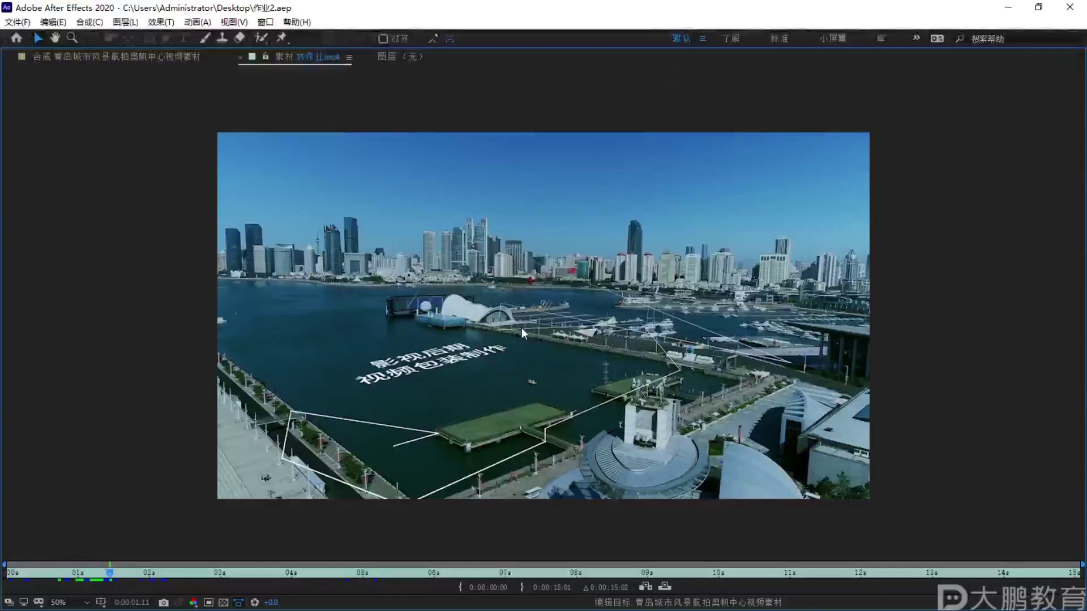
key("period")
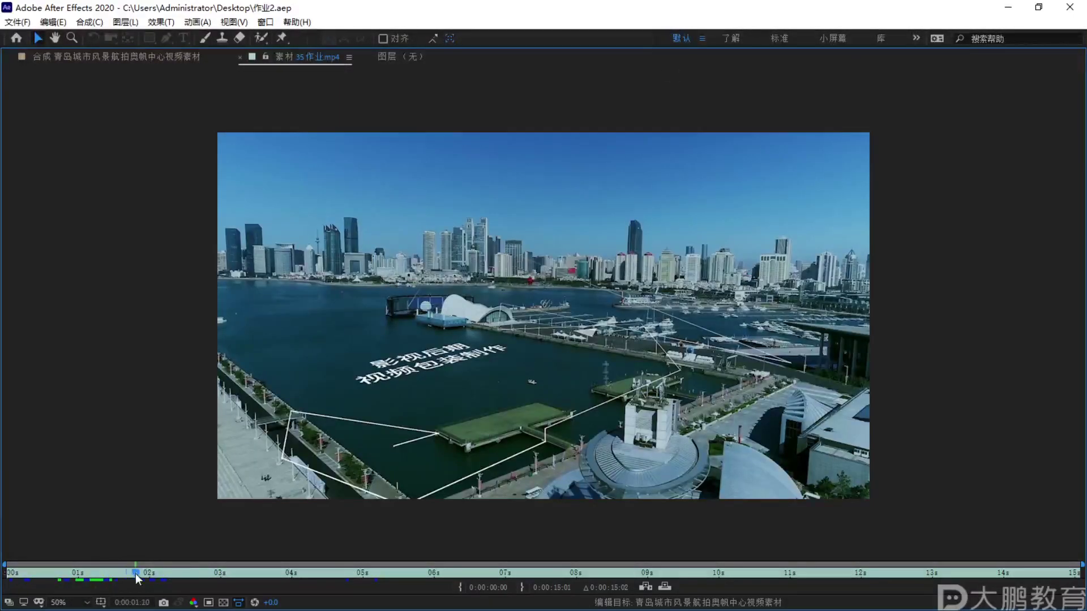
left_click(191, 573)
left_click_drag(189, 573, 309, 573)
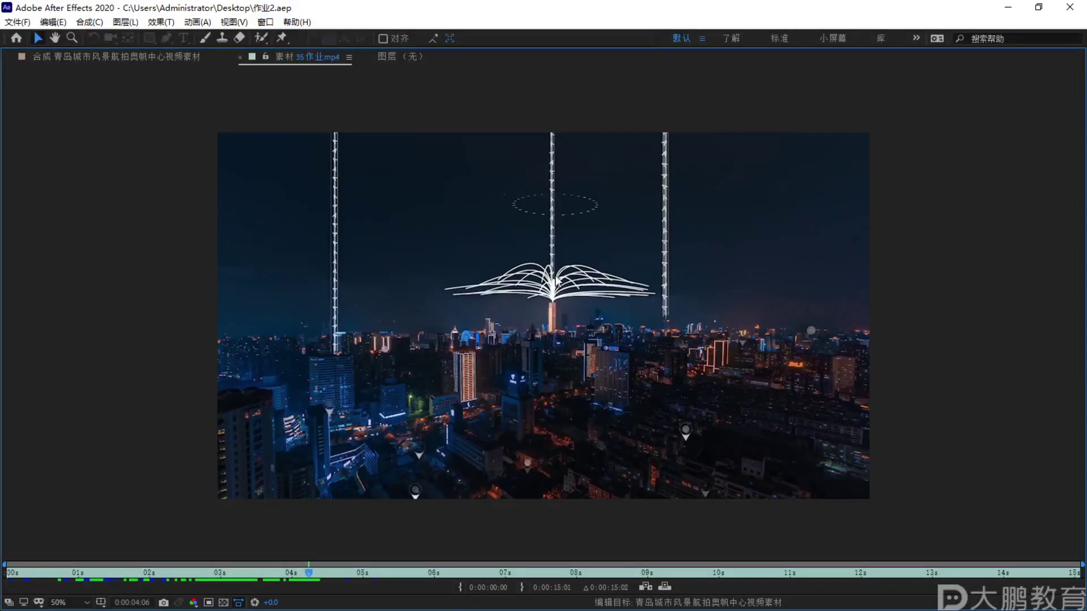
key("F1")
mouse_move(538, 283)
left_mouse_down()
mouse_move(462, 276)
mouse_move(324, 380)
left_mouse_up()
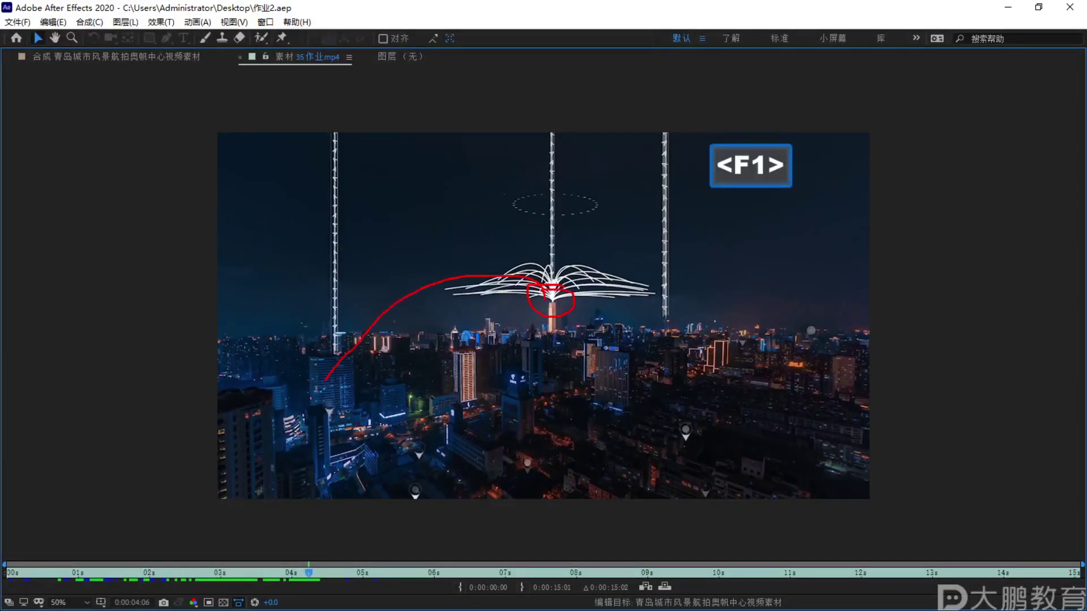
mouse_move(550, 328)
left_mouse_down()
mouse_move(532, 520)
mouse_move(470, 422)
left_mouse_up()
key("Escape")
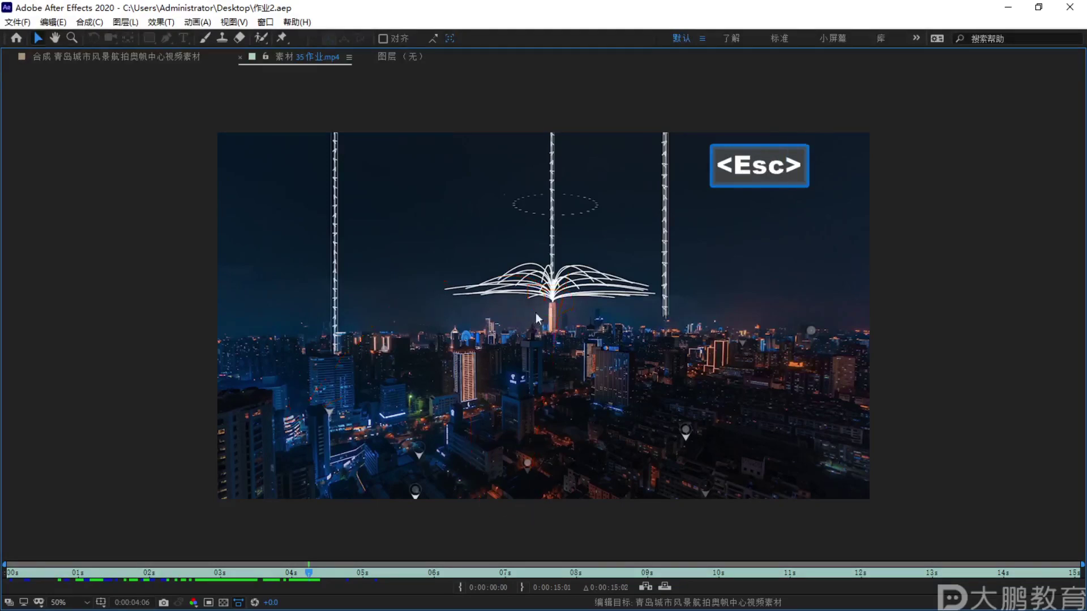
Examine the vertical line columns above the city in the reference clip at 0:00:04:06 and play it briefly
key("F1")
left_click_drag(530, 109, 549, 334)
mouse_move(674, 316)
left_mouse_down()
mouse_move(682, 182)
mouse_move(670, 74)
left_mouse_up()
left_click_drag(324, 328, 333, 61)
key("Escape")
key("space")
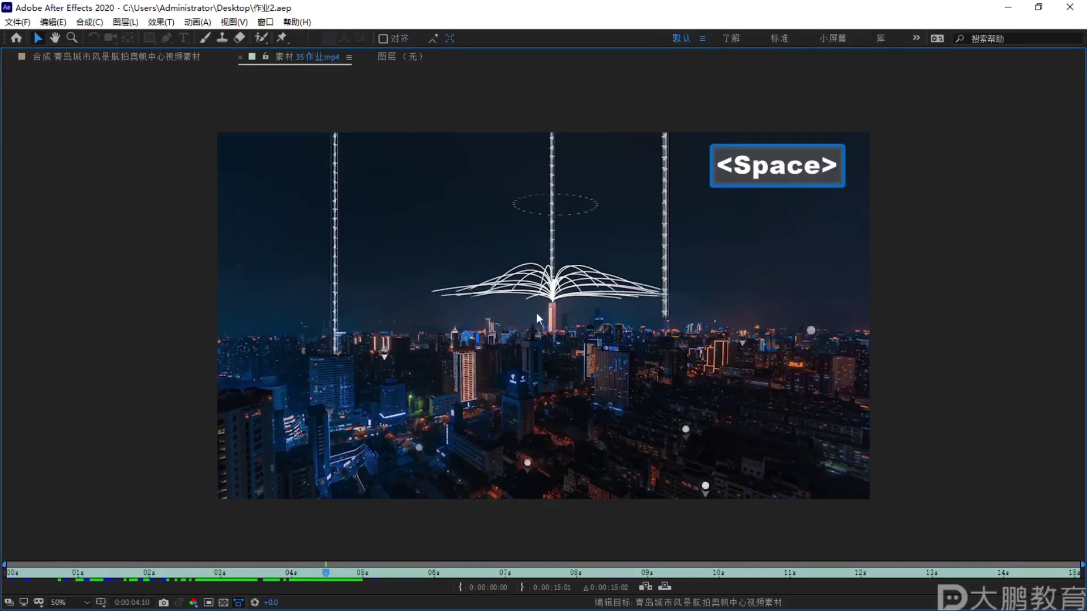
Scrub the reference clip to 0:00:06:20, examine the arcs spreading from the central tower, and restore the normal viewer size
mouse_move(311, 578)
left_mouse_down()
mouse_move(555, 562)
mouse_move(339, 575)
mouse_move(546, 569)
mouse_move(614, 545)
mouse_move(399, 558)
mouse_move(491, 572)
left_mouse_up()
key("F1")
mouse_move(555, 283)
left_mouse_down()
mouse_move(515, 324)
mouse_move(529, 277)
mouse_move(395, 263)
left_mouse_up()
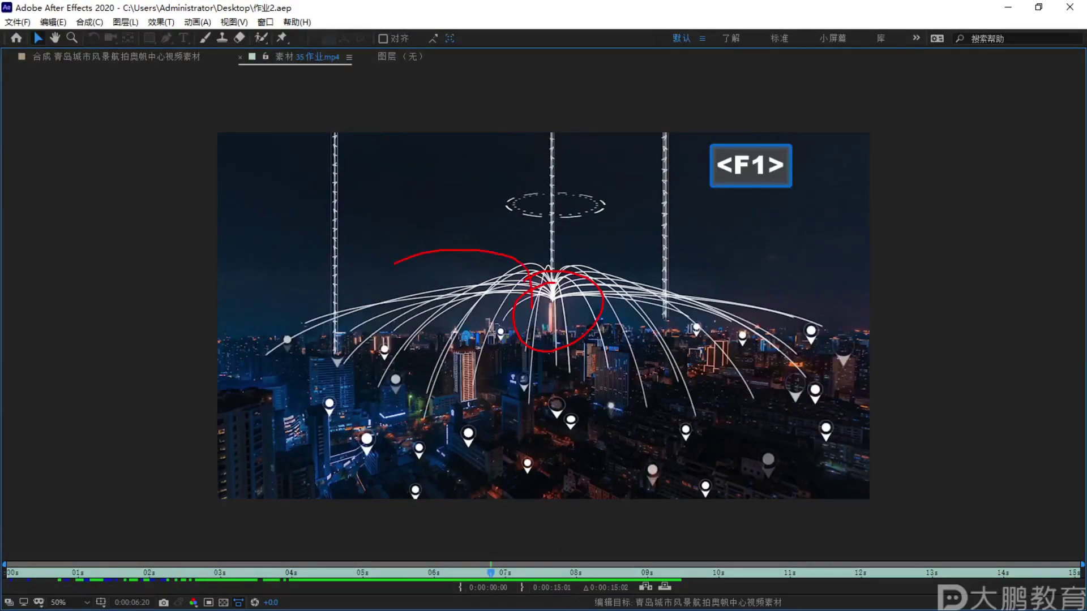
key("Escape")
mouse_move(552, 283)
left_mouse_down()
mouse_move(536, 306)
mouse_move(564, 303)
mouse_move(308, 295)
mouse_move(279, 356)
mouse_move(462, 480)
left_mouse_up()
left_click_drag(581, 317, 651, 486)
left_click_drag(555, 264, 841, 405)
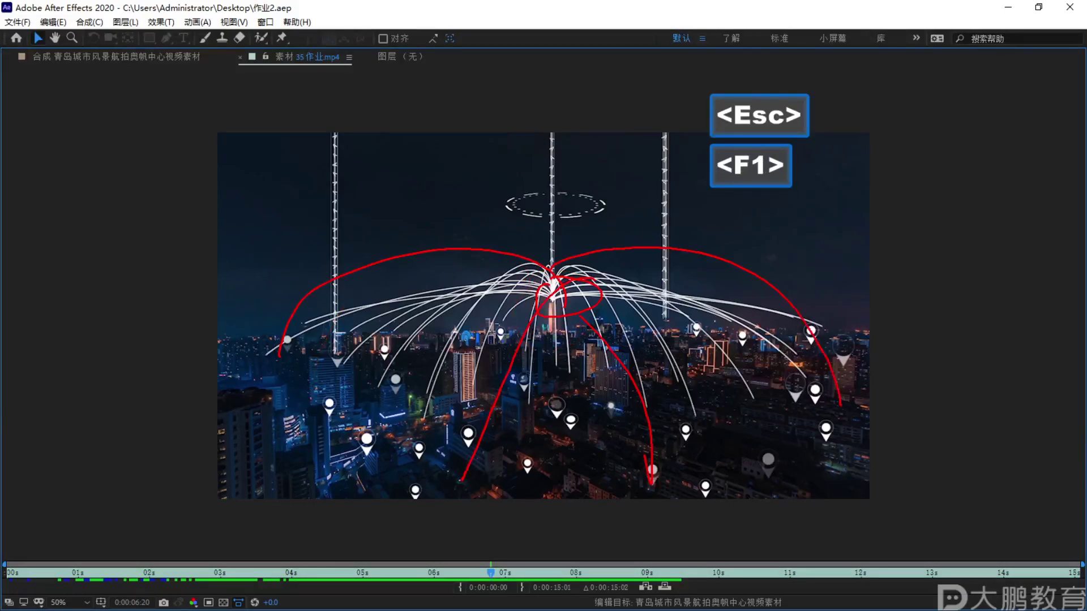
key("Escape")
key("grave")
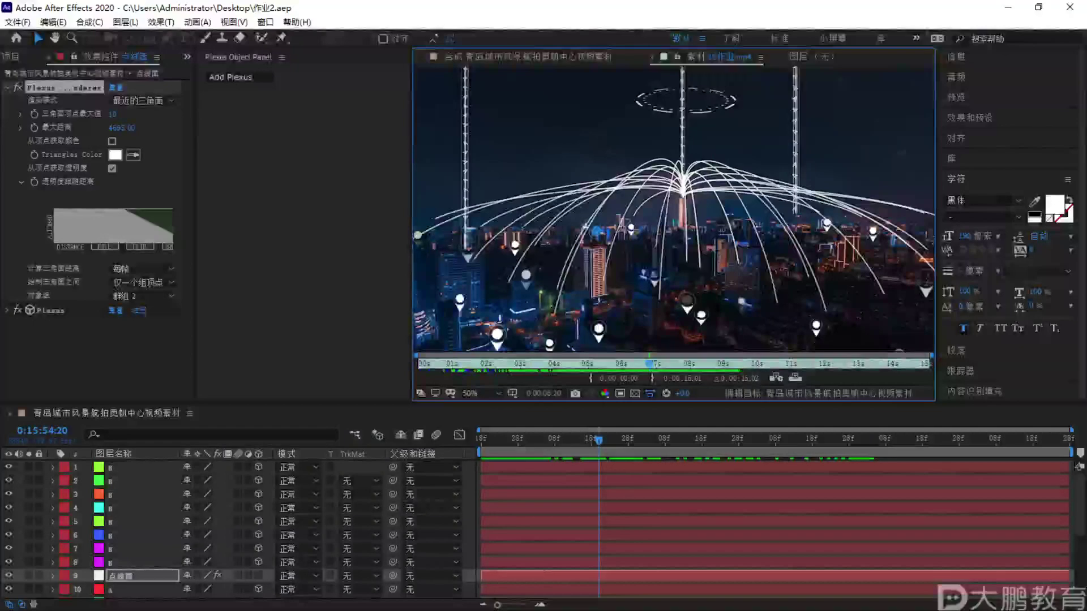
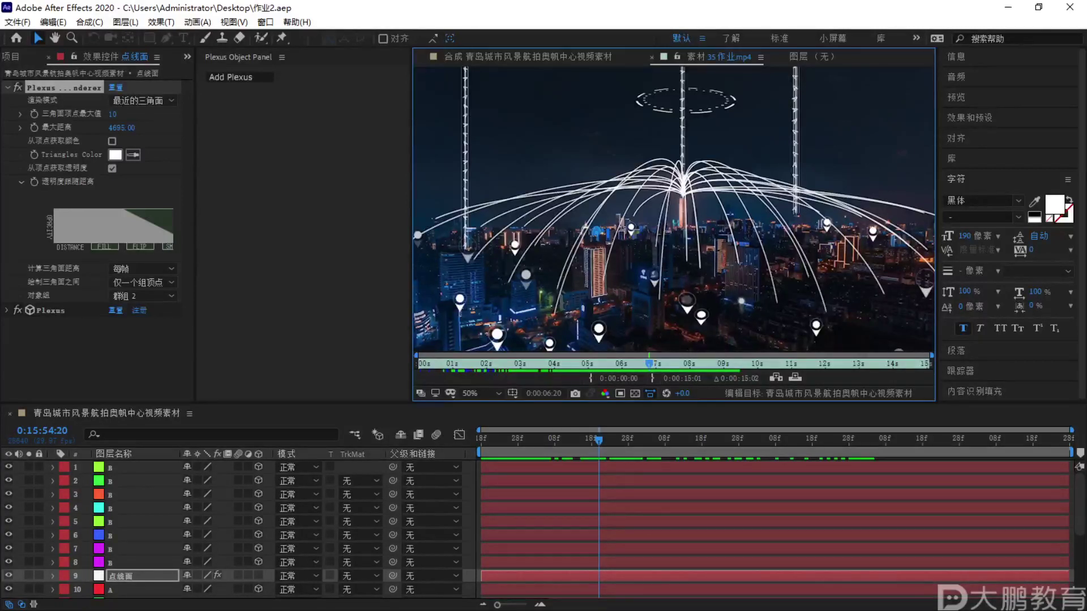
Create a new 1920 × 1080, 25 fps composition with the offered settings and make more room for its viewer
left_click(540, 50)
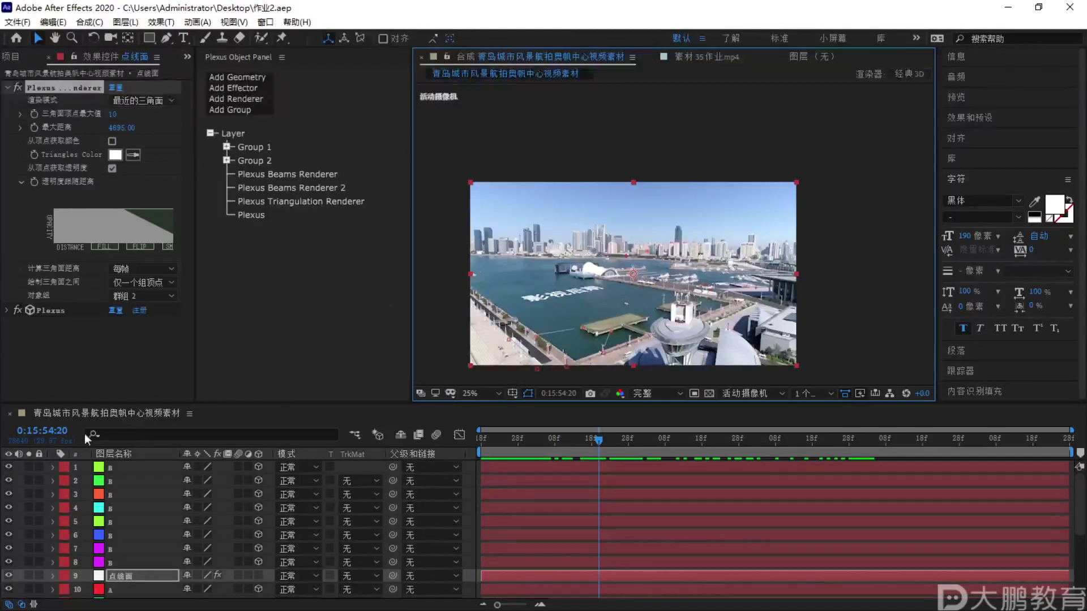
left_click(12, 56)
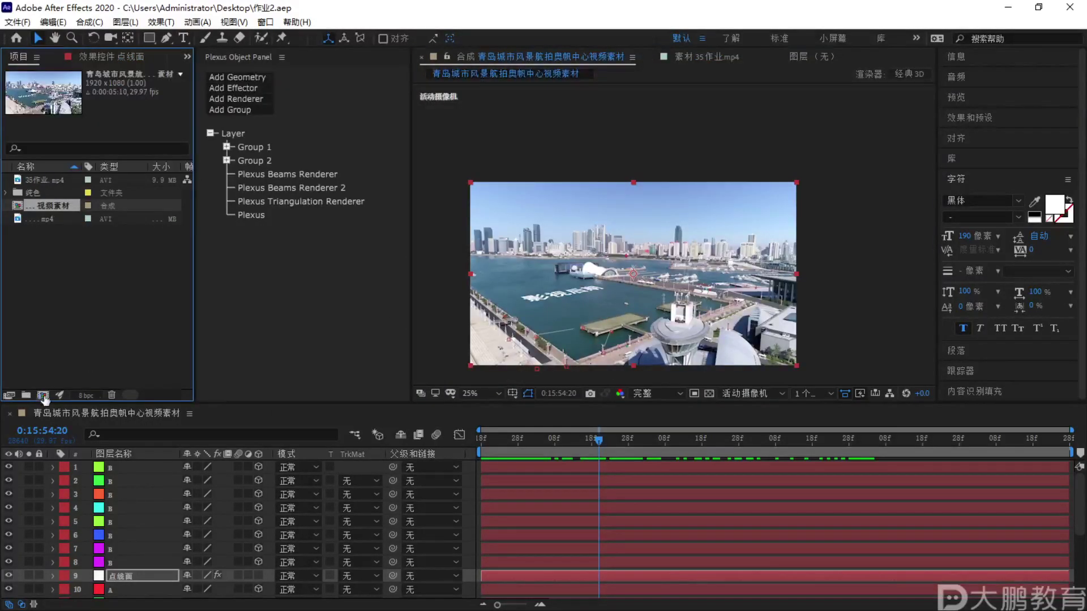
left_click(43, 396)
left_click(640, 468)
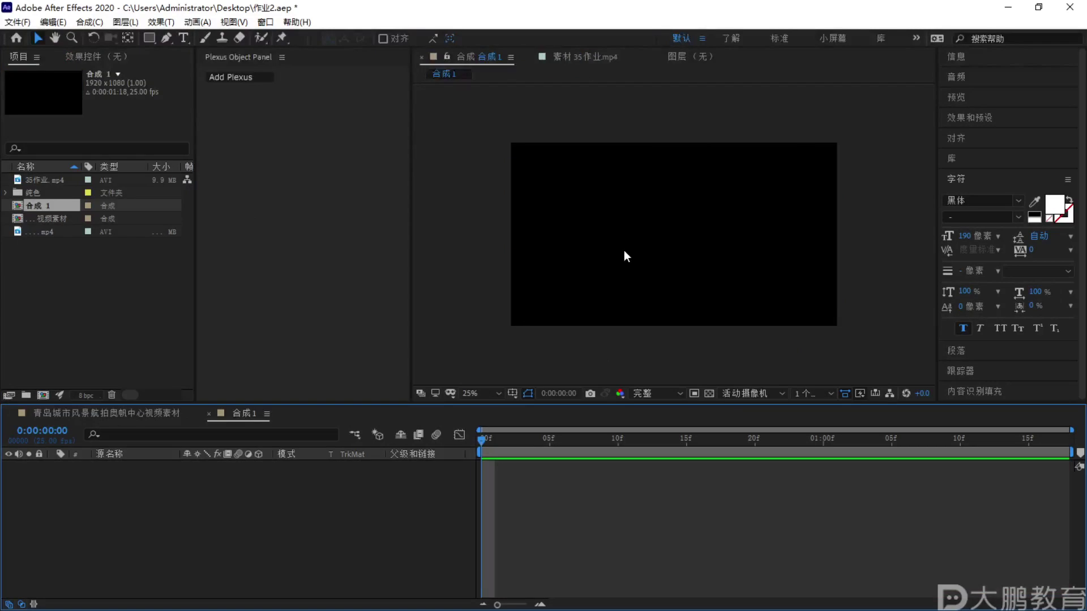
left_click_drag(412, 158, 320, 164)
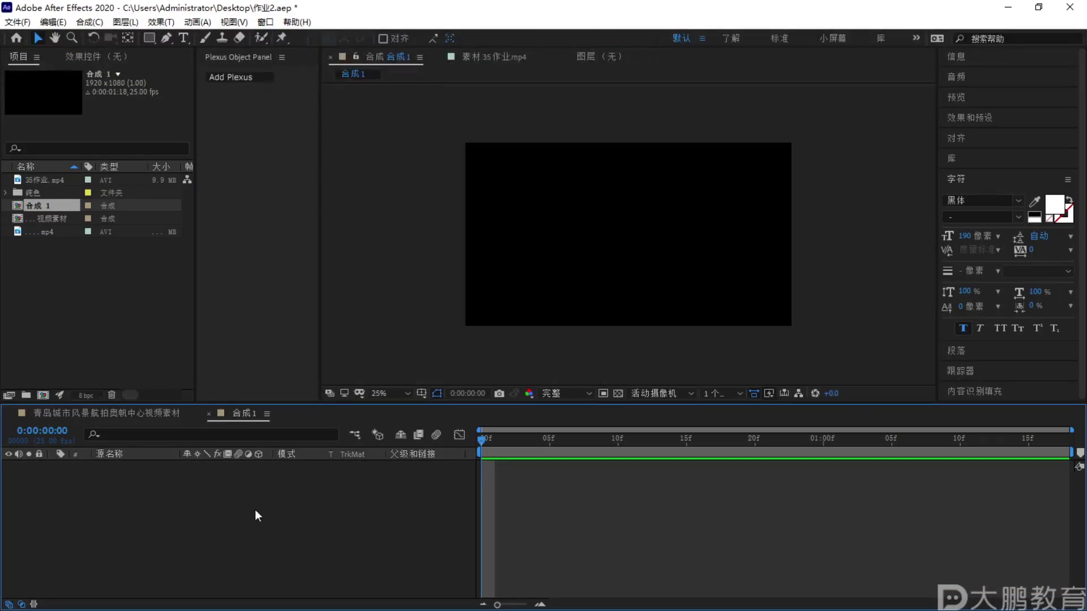
Add a white 1920 × 1080 solid to the new composition and apply the Plexus effect to it
key("ctrl+y")
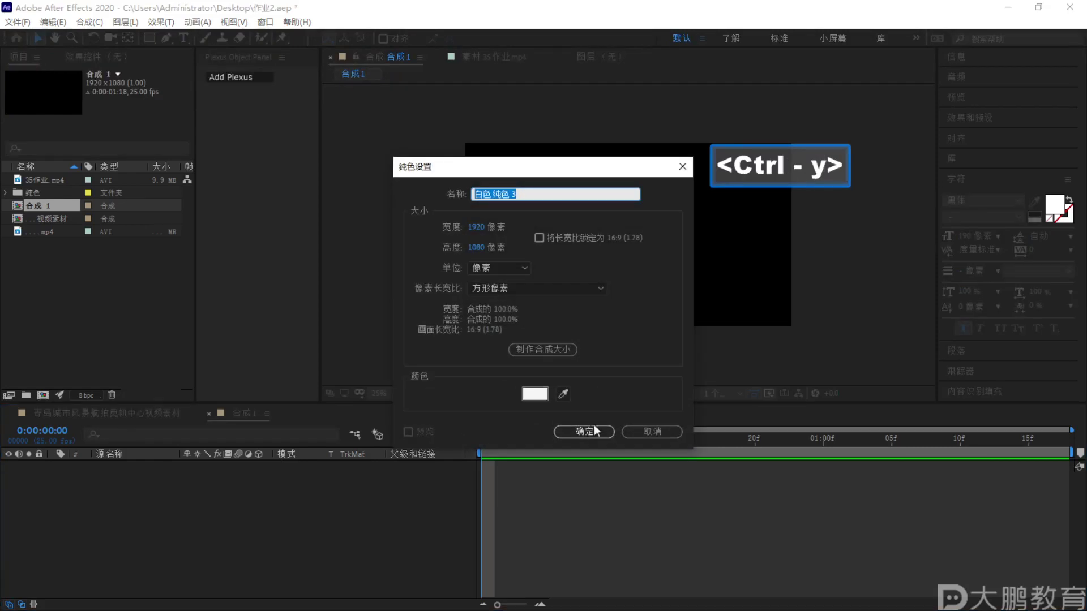
left_click(584, 432)
left_click(160, 21)
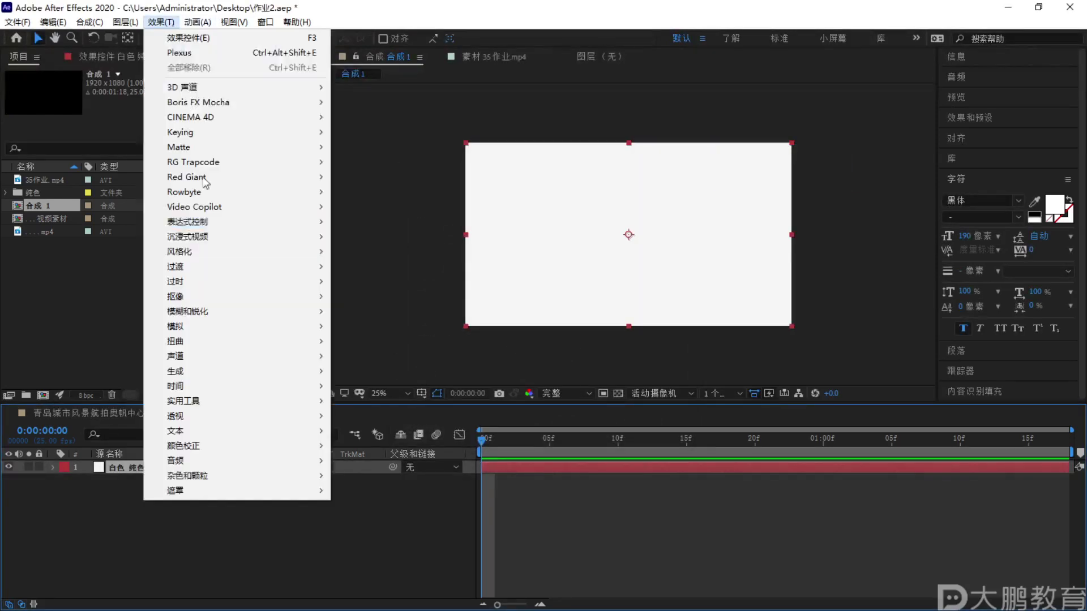
left_click(368, 189)
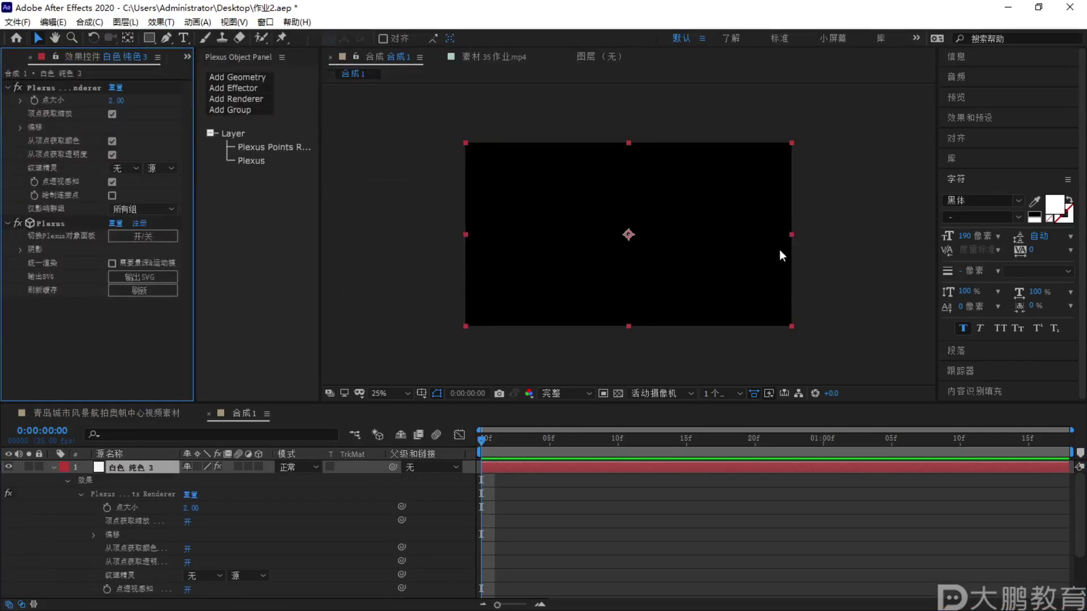
Widen the Plexus object area, add a Layers geometry object to the solid's Plexus effect, and collapse the layer's properties
left_click_drag(320, 94, 387, 90)
left_click(258, 77)
left_click(266, 91)
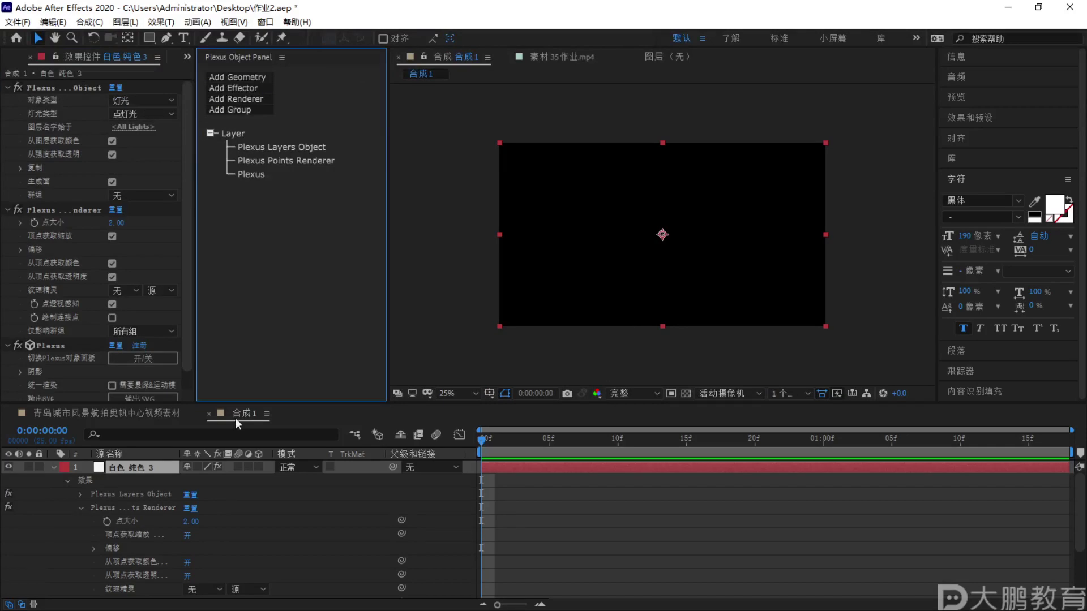
left_click(54, 468)
Create a white point light at 100% intensity and move it to the right of the frame's centre
right_click(248, 503)
mouse_move(283, 353)
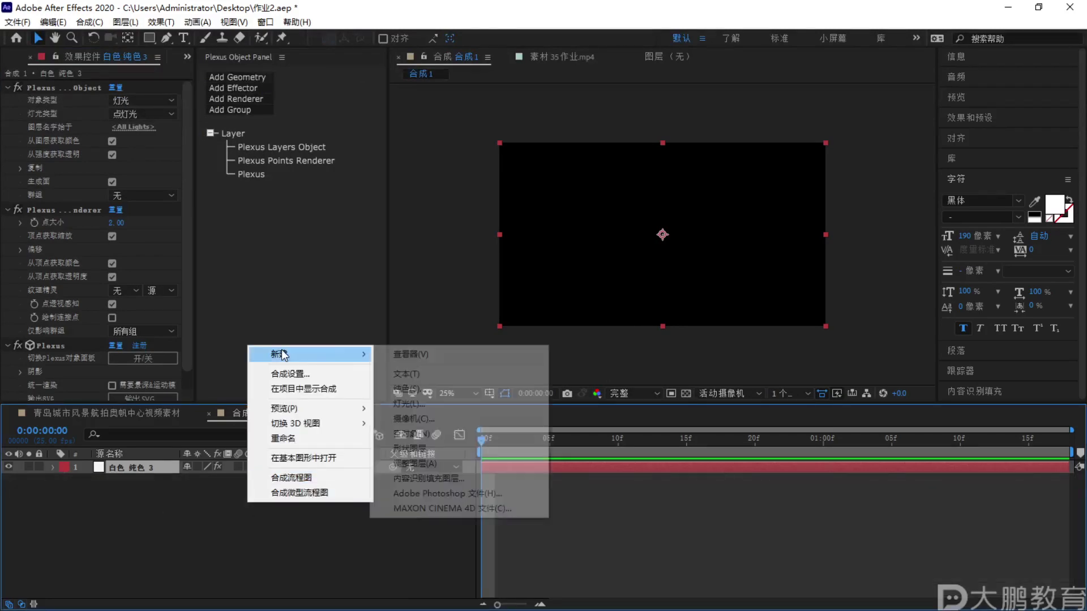
left_click(418, 404)
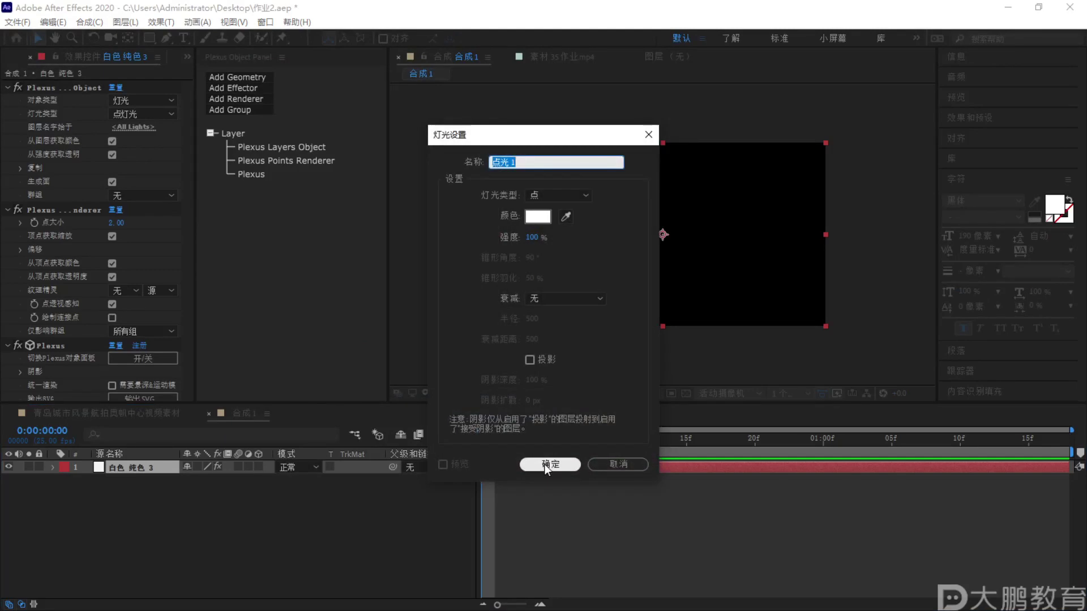
left_click(544, 465)
left_click_drag(695, 220, 742, 220)
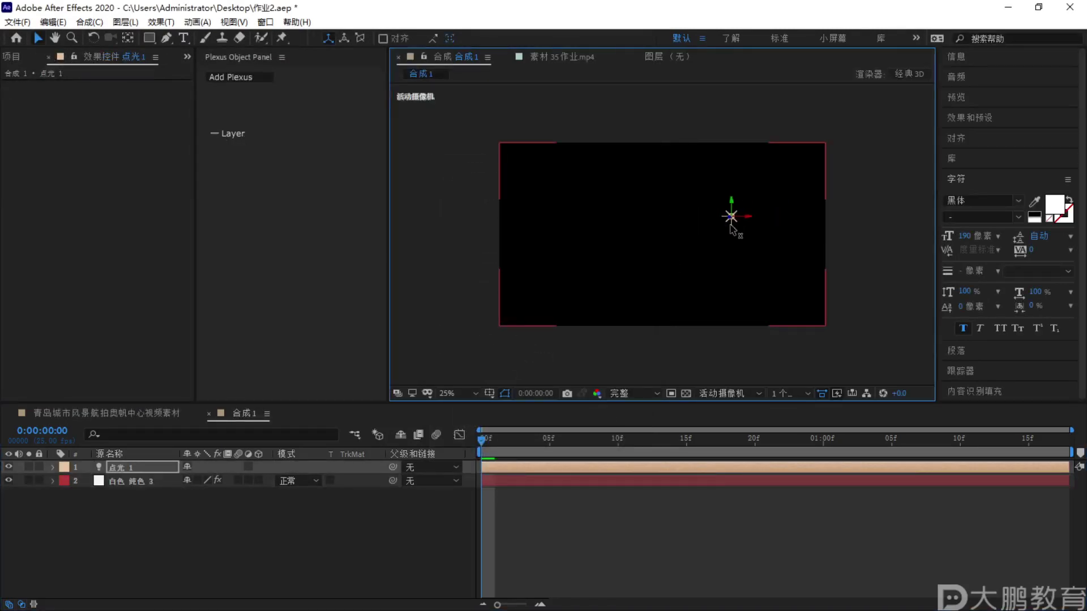
Rename the new point light as A
double_click(139, 468)
key("Caps_Lock")
type("A")
key("Caps_Lock")
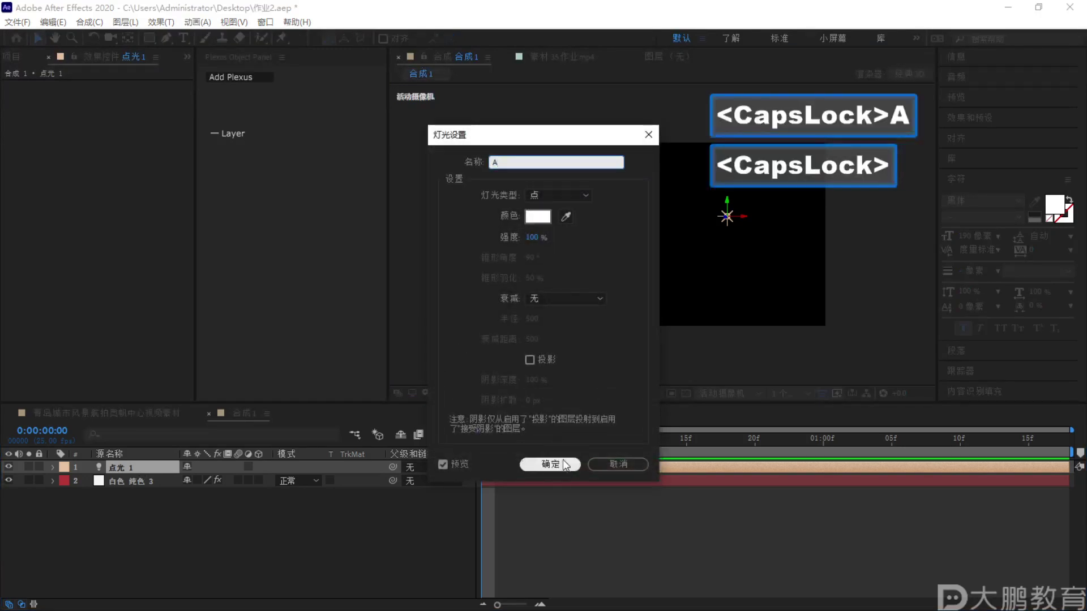
left_click(550, 465)
Duplicate light A twice, placing one copy on the frame's left side and the other in the upper middle
key("ctrl+d")
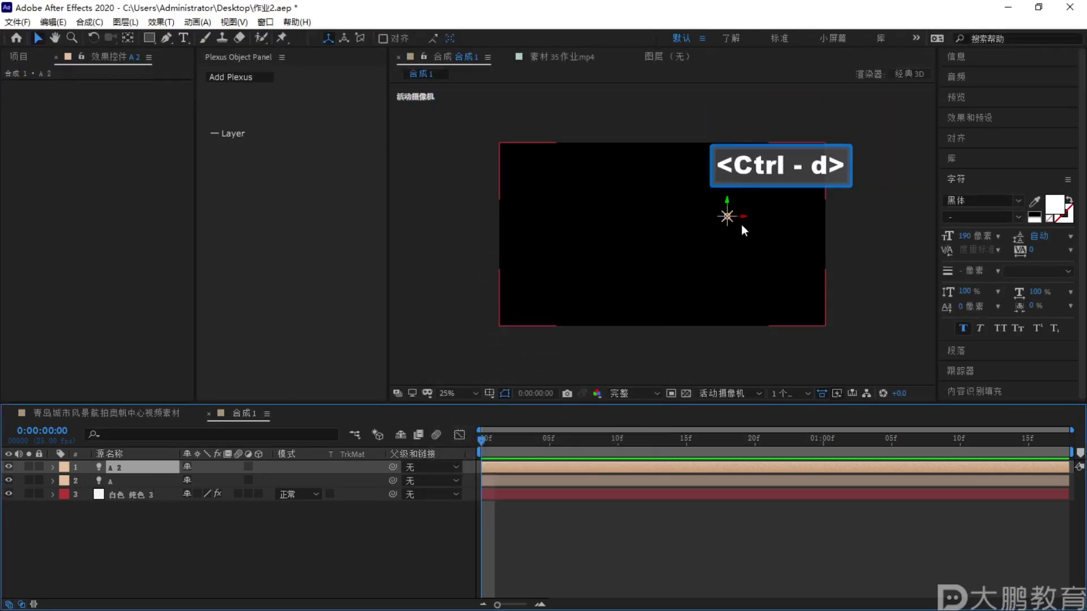
left_click_drag(746, 218, 547, 219)
key("ctrl+d")
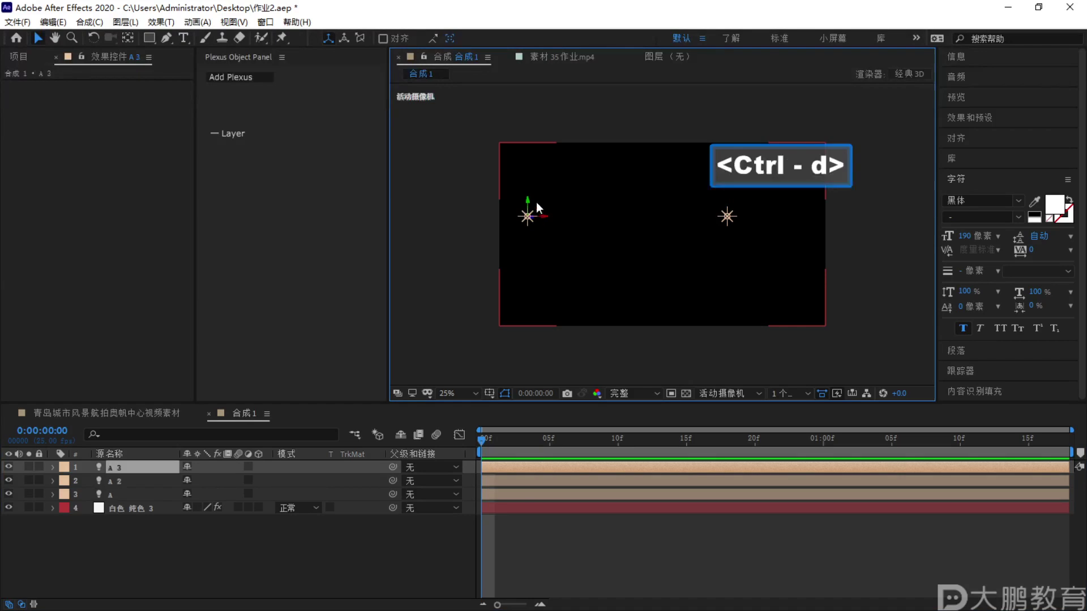
left_click(529, 178)
key("ctrl+z")
left_click(124, 465)
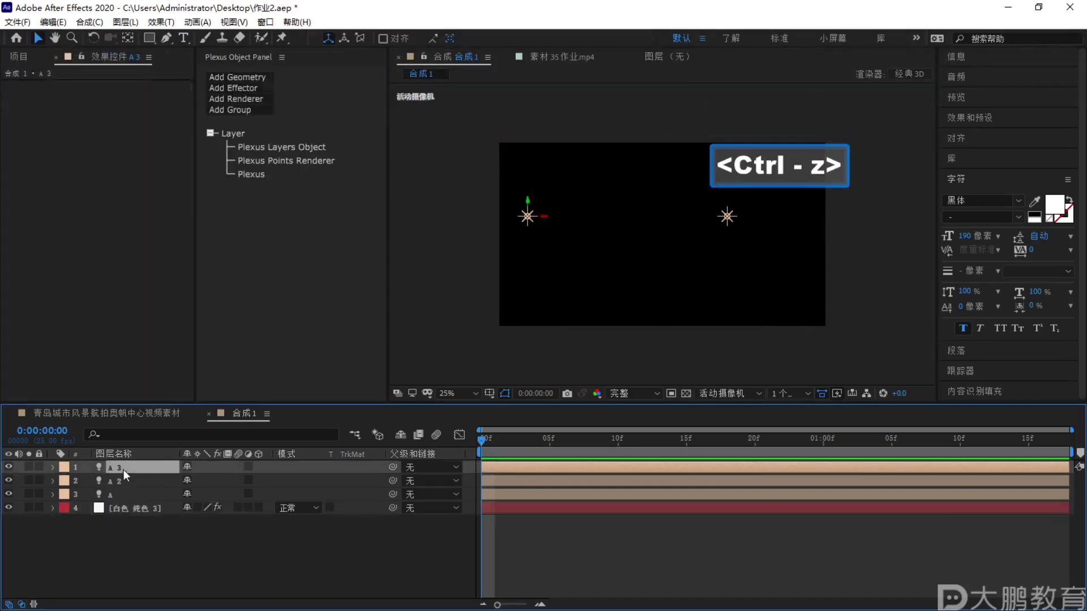
left_click_drag(545, 217, 617, 223)
Duplicate the upper-middle light and place the copy directly below it in the lower middle of the frame
key("ctrl+d")
key("F1")
mouse_move(739, 190)
left_mouse_down()
mouse_move(705, 252)
mouse_move(781, 187)
mouse_move(750, 165)
left_mouse_up()
left_click_drag(621, 165, 734, 208)
left_click_drag(599, 265, 726, 216)
key("Escape")
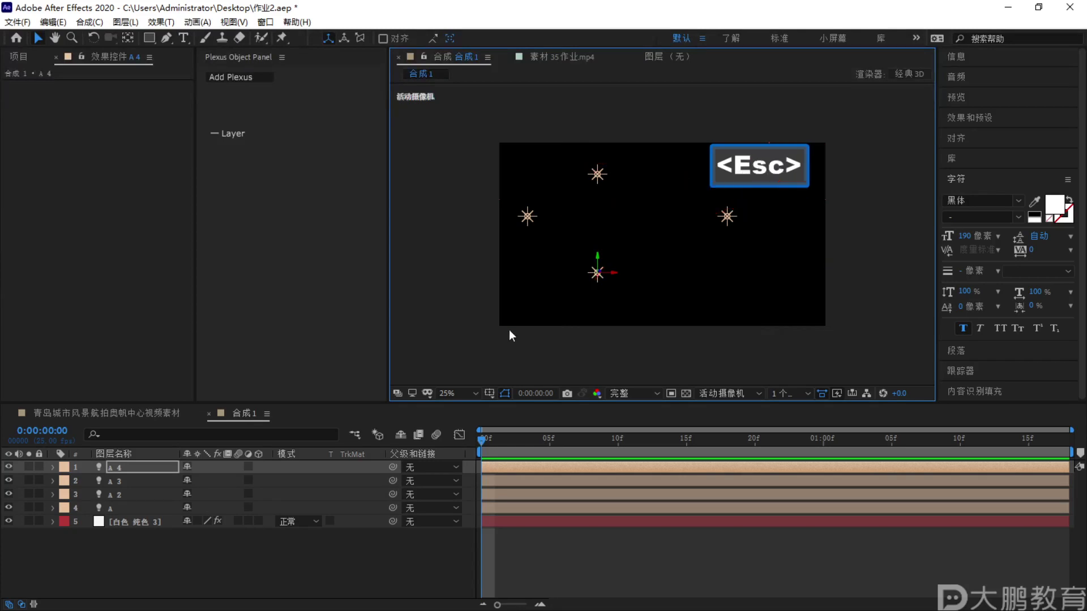
Limit the white solid's Plexus Layers Object to lights whose names start with A
left_click(131, 520)
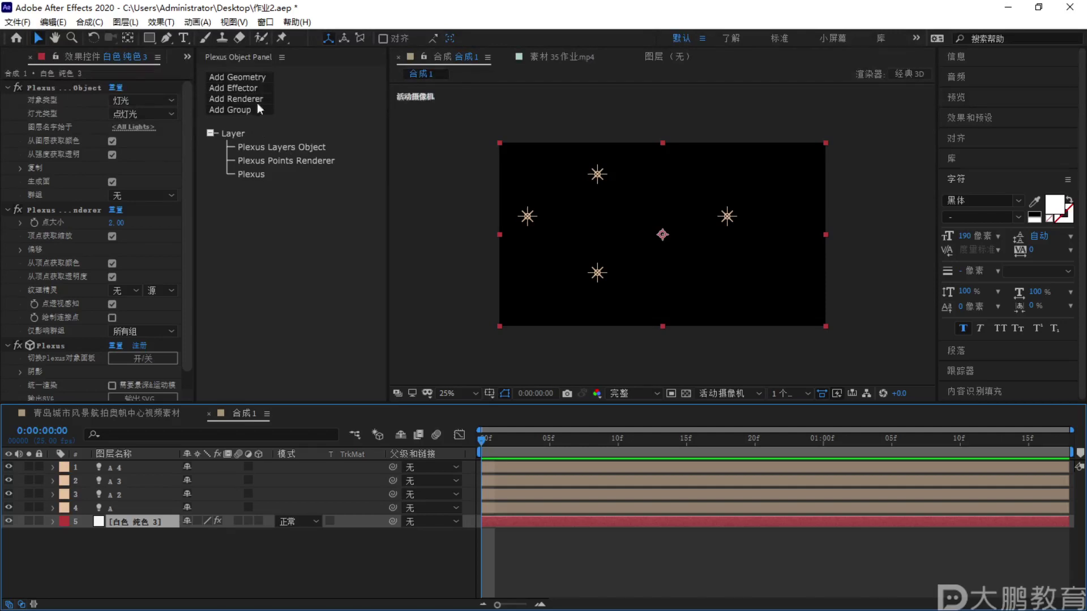
left_click(280, 147)
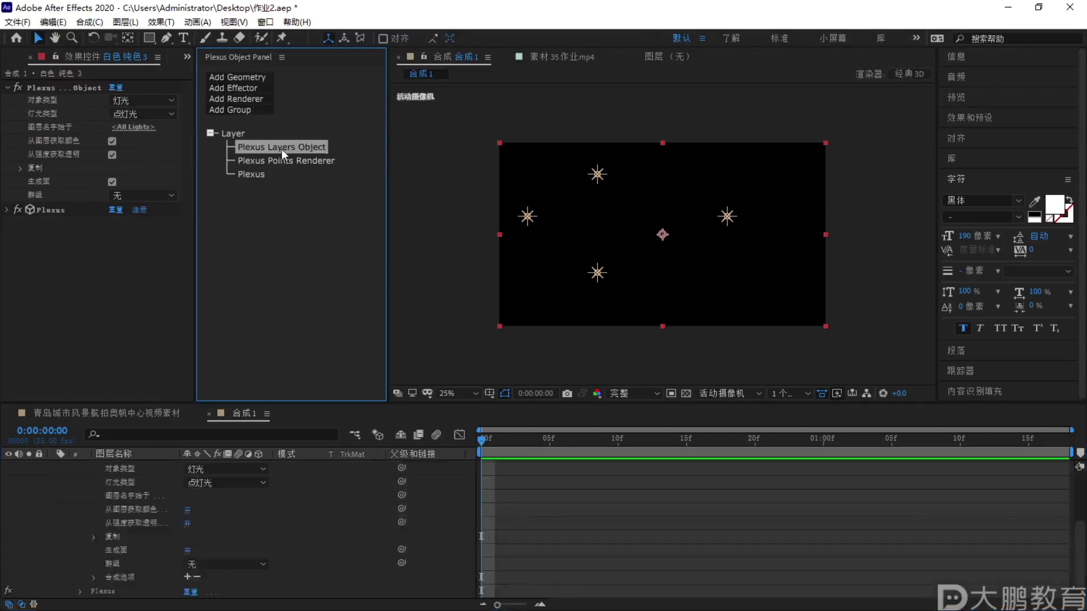
left_click(53, 523)
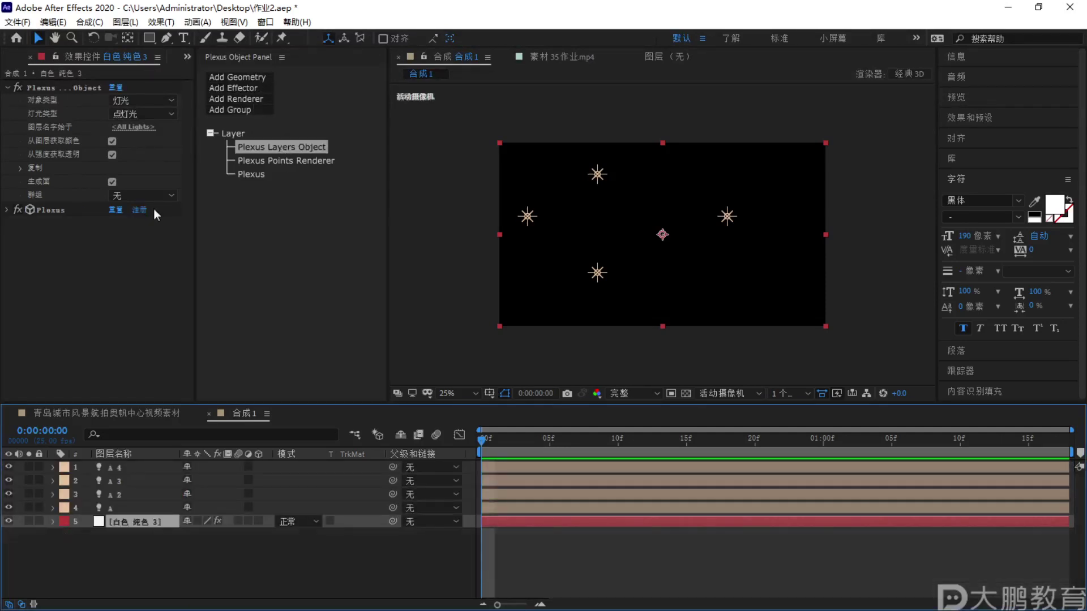
left_click(144, 126)
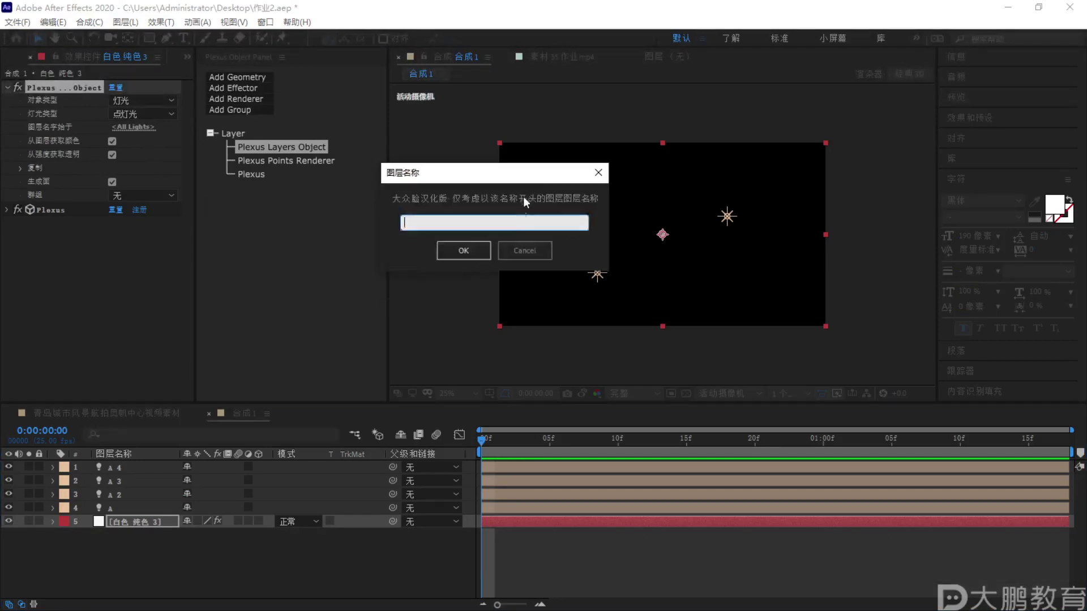
key("Caps_Lock")
type("A")
left_click(453, 247)
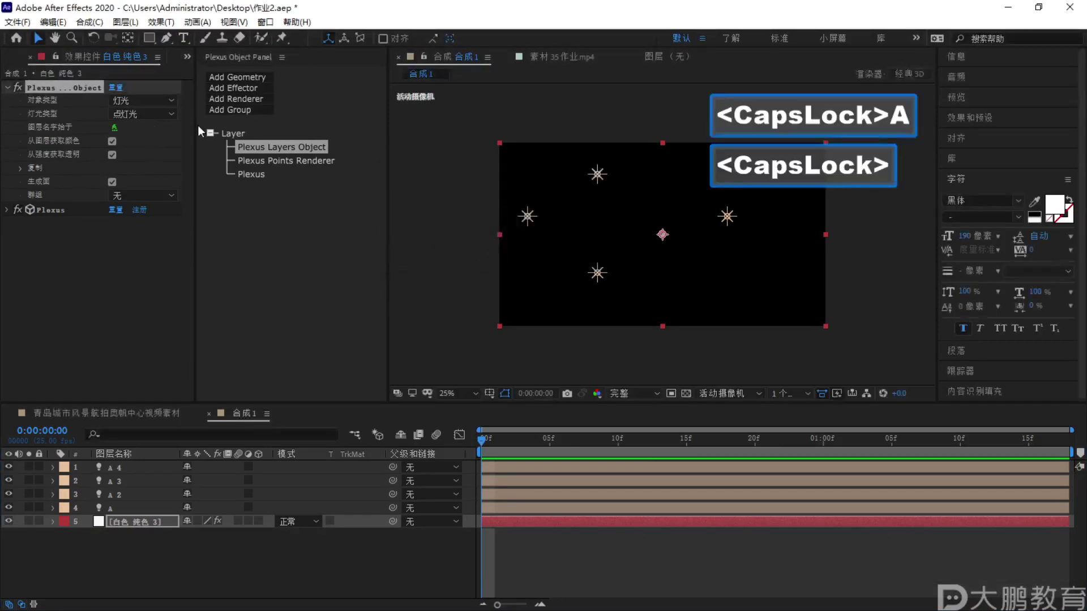
Assign the Plexus Layers Object to 群组 1 and expand Group 1 in the solid's Plexus object tree
left_click(155, 198)
left_click(152, 212)
left_click(331, 190)
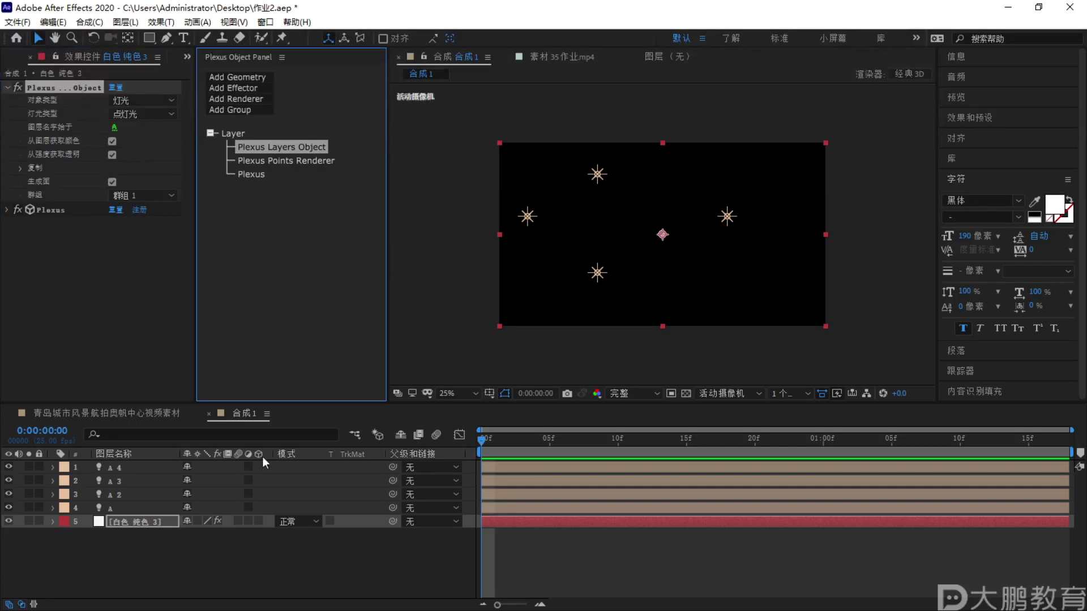
left_click(273, 566)
left_click(146, 519)
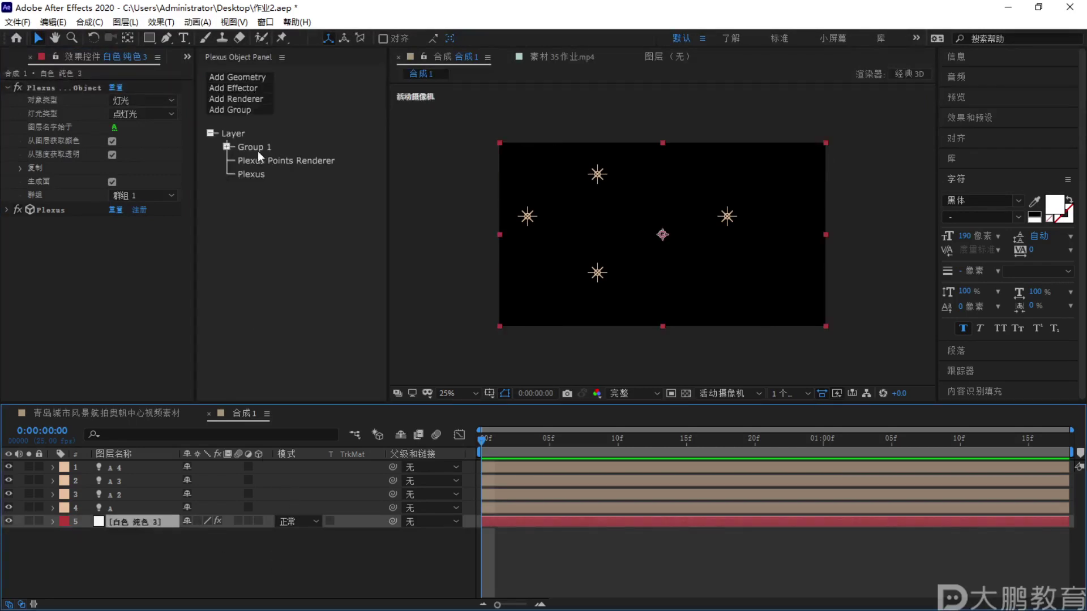
left_click(227, 146)
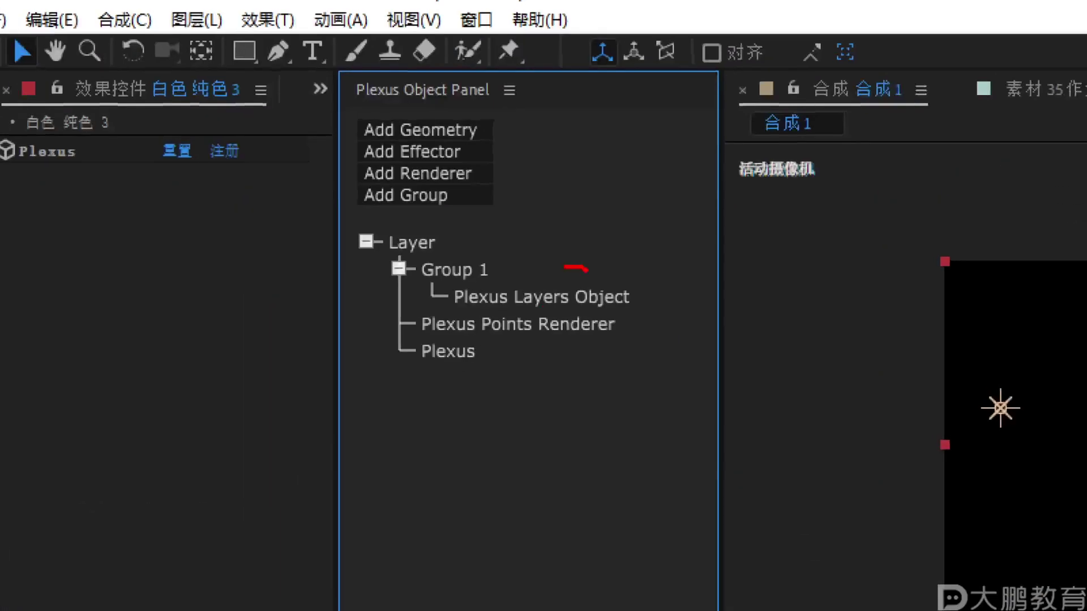
Add a second Layers geometry object to the white solid's Plexus effect
key("Escape")
left_click(439, 130)
left_click(238, 91)
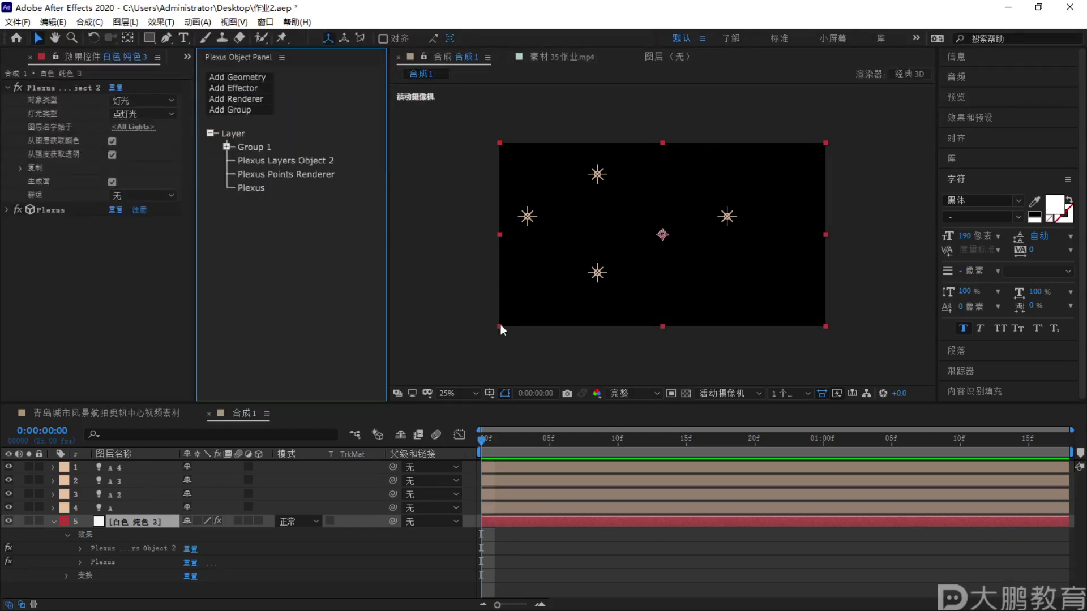
Rename the point light on the frame's right side as B
left_click(727, 216)
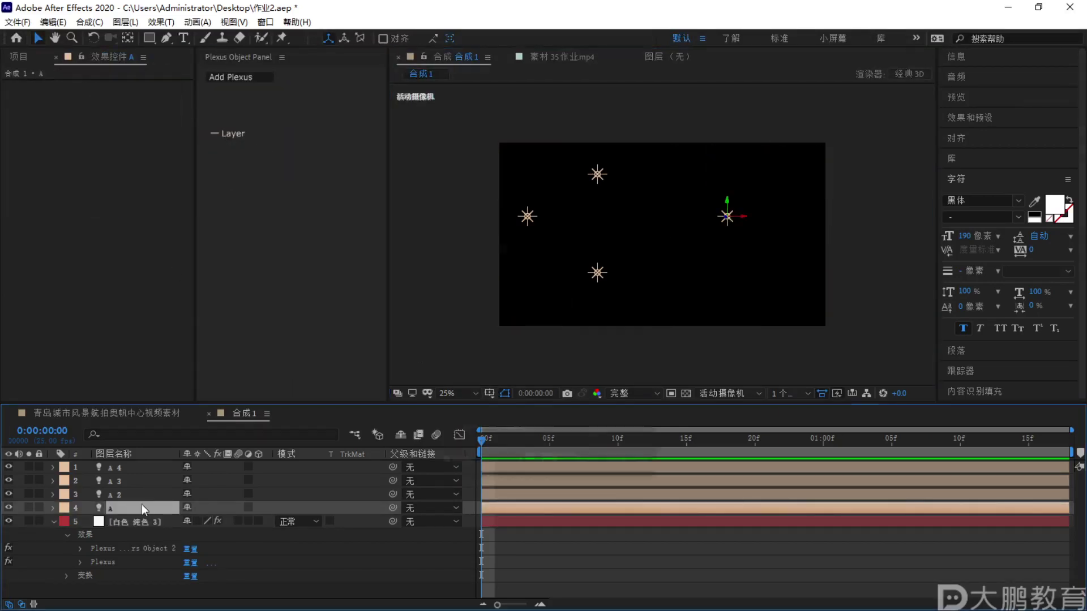
double_click(141, 507)
key("Caps_Lock")
type("B")
key("Caps_Lock")
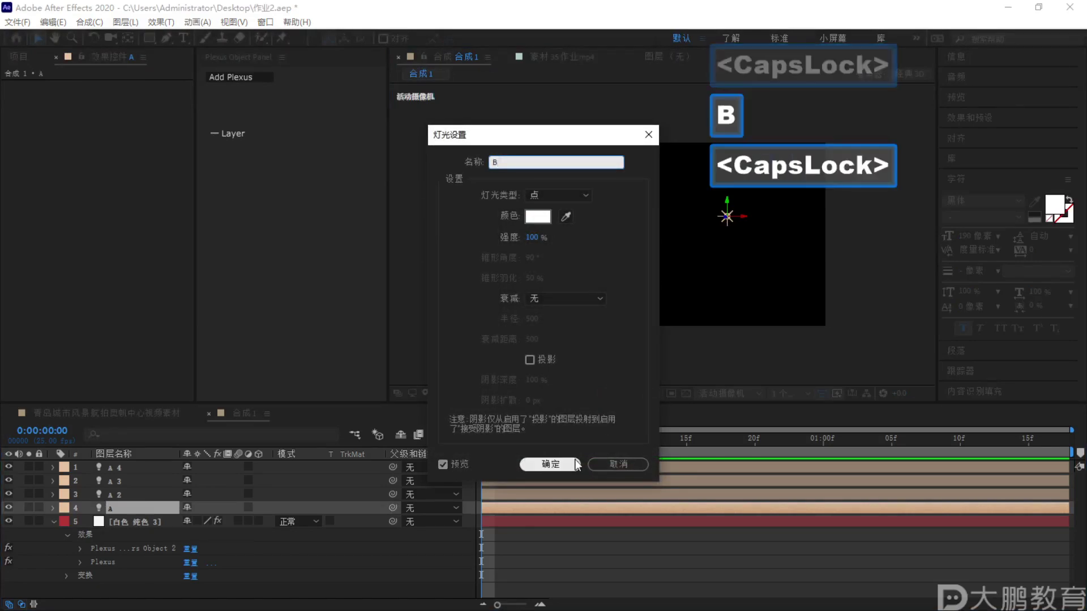
left_click(575, 464)
Rename the lights A 2 and A 3 so that both are called A
double_click(142, 495)
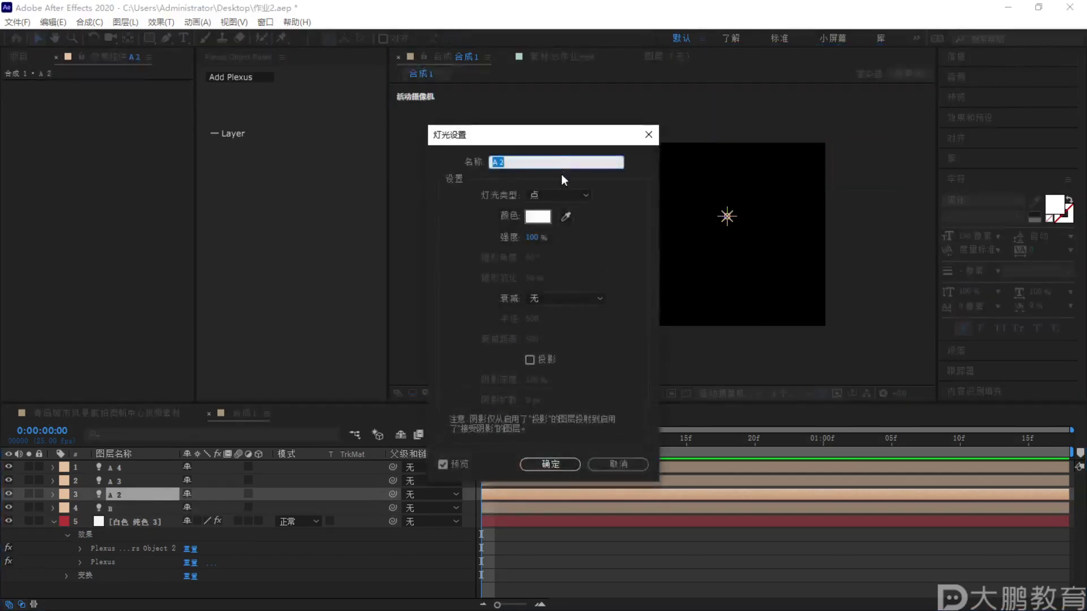
key("BackSpace")
left_click(550, 463)
double_click(141, 481)
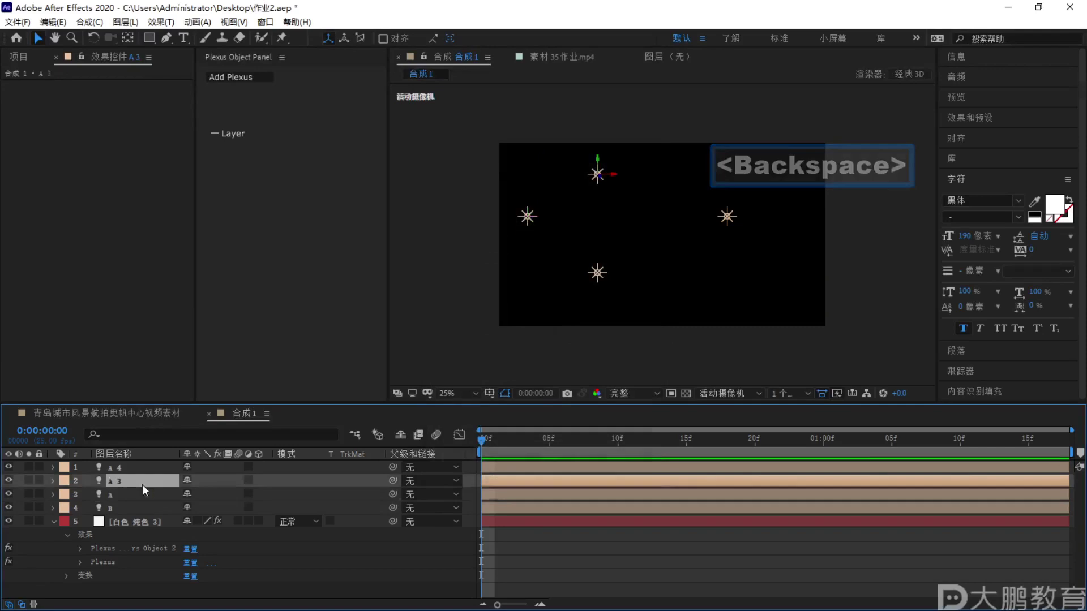
key("BackSpace")
left_click(550, 463)
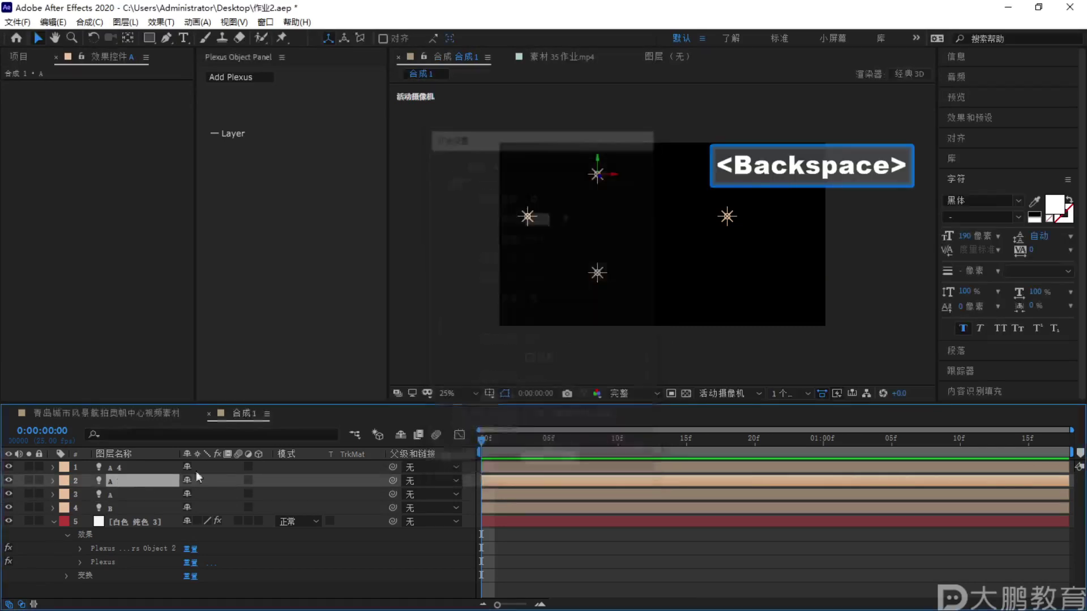
Rename the light A 4 as A
double_click(147, 466)
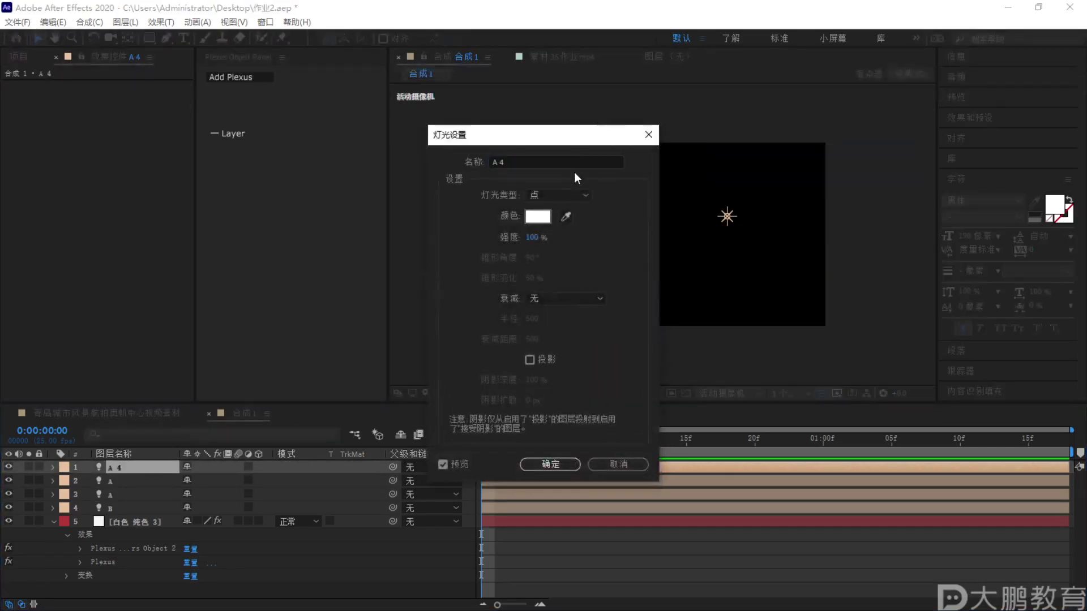
key("BackSpace")
key("BackSpace")
left_click(562, 458)
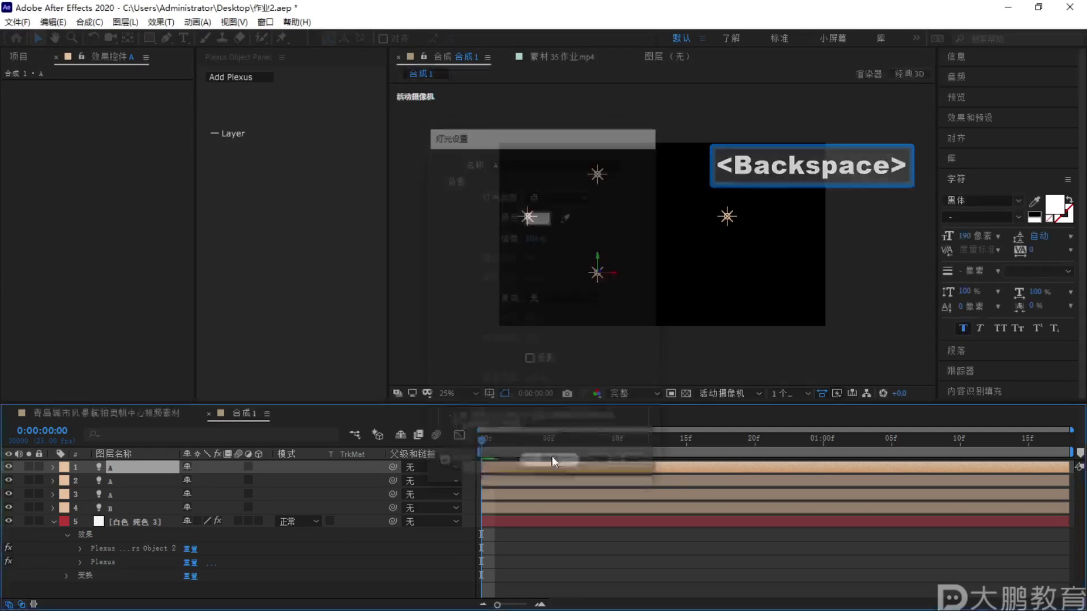
Limit the white solid's Plexus Layers Object 2 to lights whose names begin with B and assign it to 群组 2
left_click(148, 519)
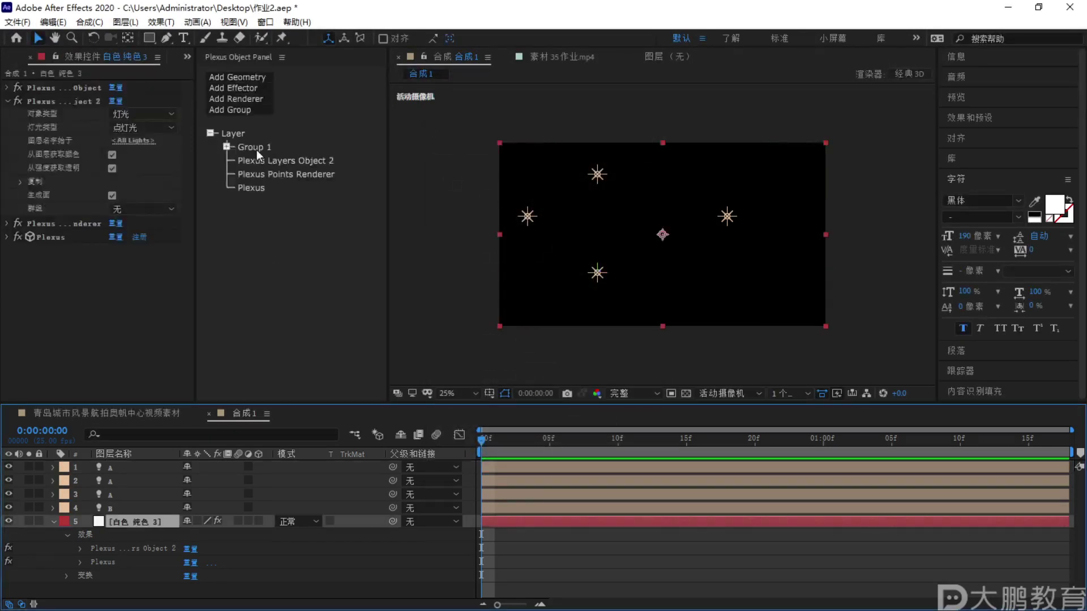
left_click(280, 161)
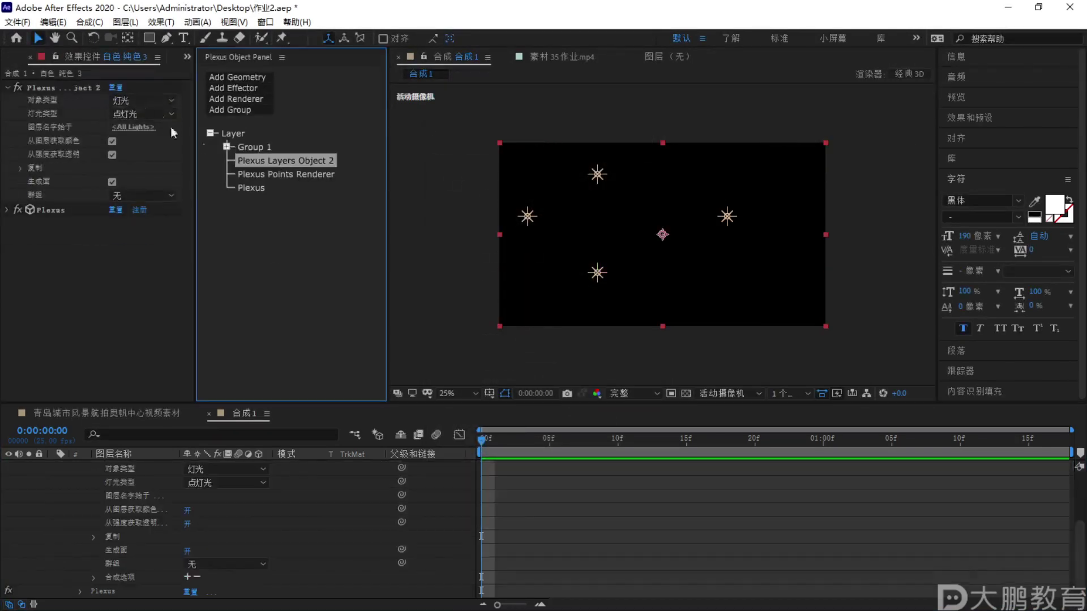
left_click(64, 87)
left_click(134, 127)
key("Caps_Lock")
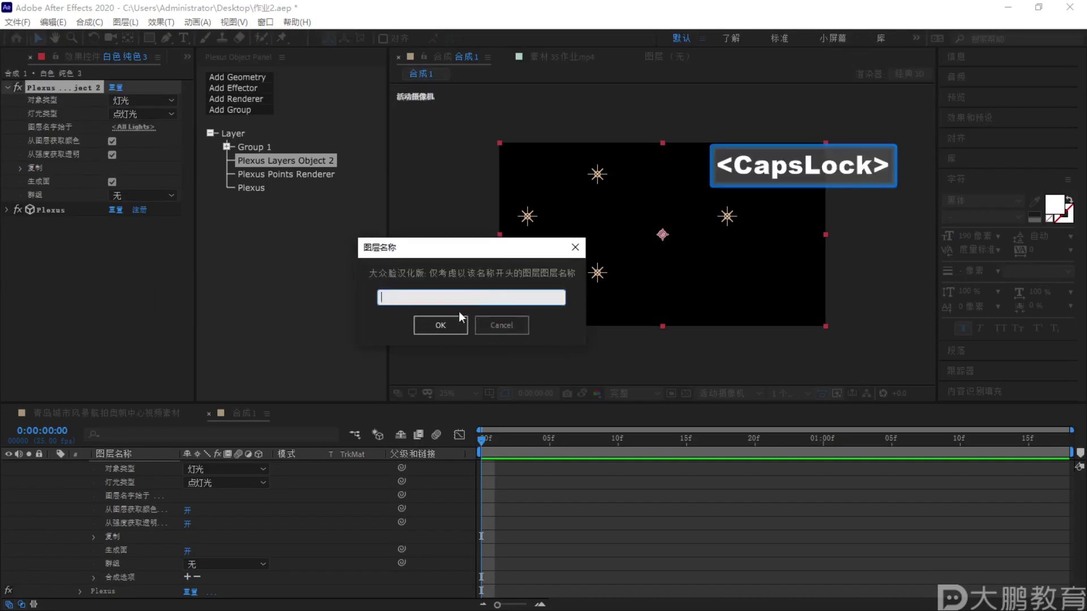
type("B")
left_click(447, 325)
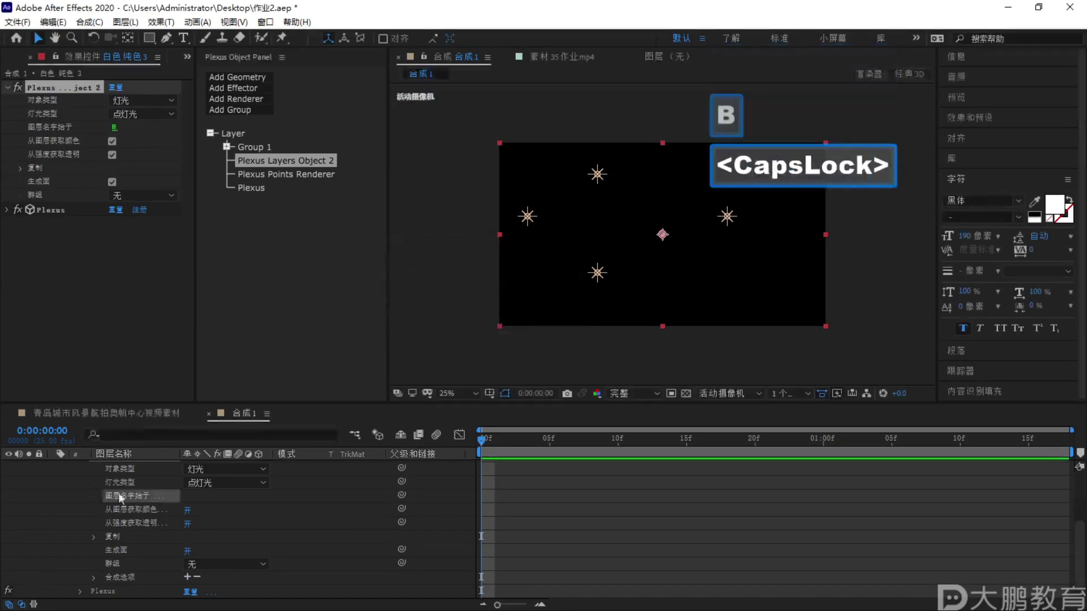
left_click(141, 195)
left_click(143, 224)
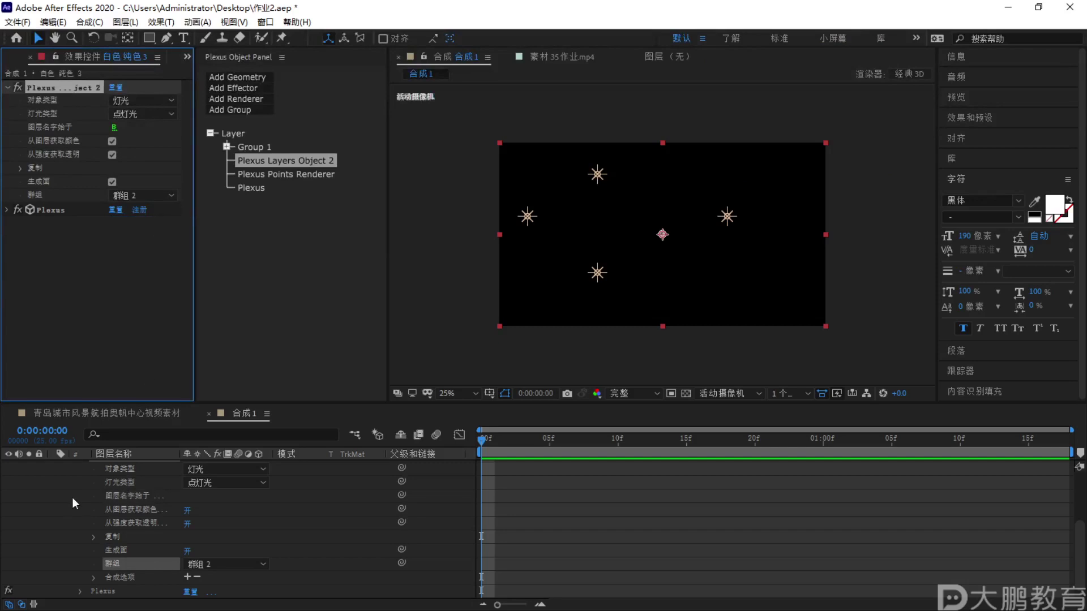
Reselect the white solid and expand Group 1 in its Plexus object tree
scroll(57, 492, "up", 3)
left_click(54, 521)
left_click(323, 549)
left_click(122, 522)
left_click(227, 146)
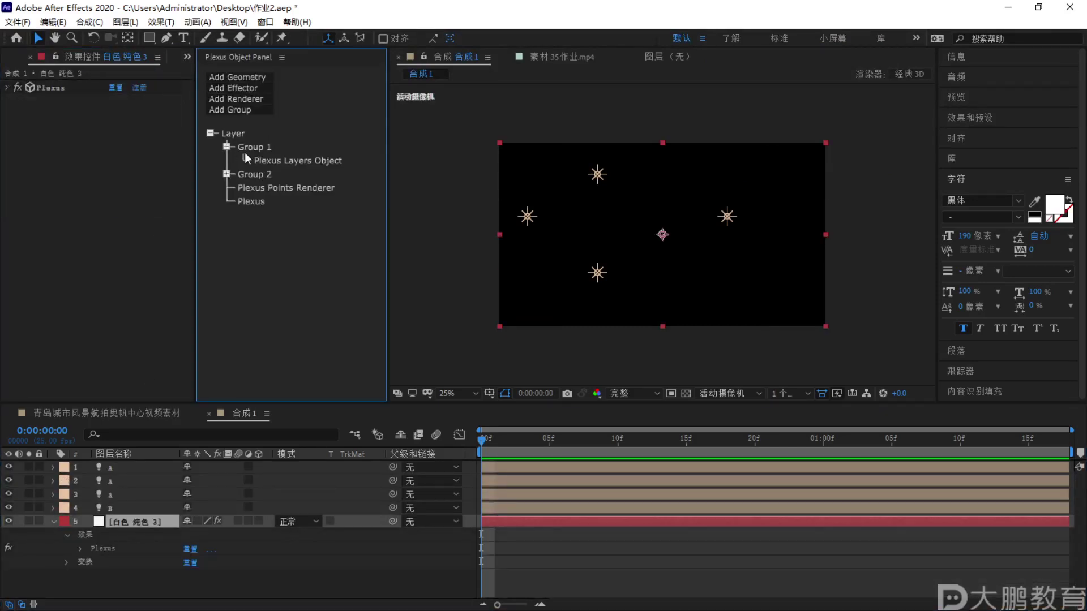
key("Escape")
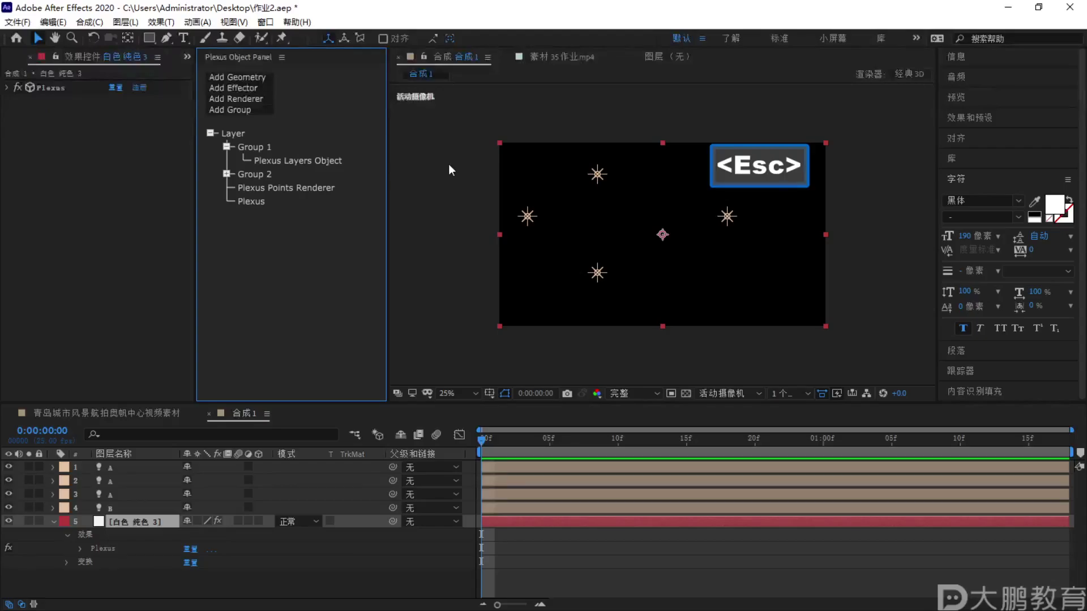
key("F1")
key("Escape")
key("F1")
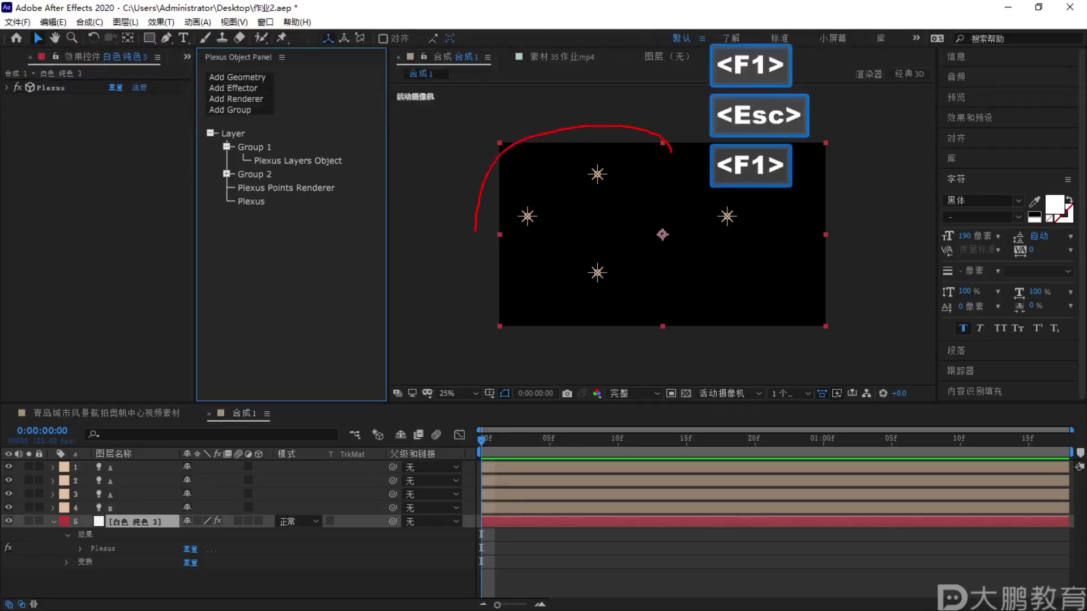
key("Escape")
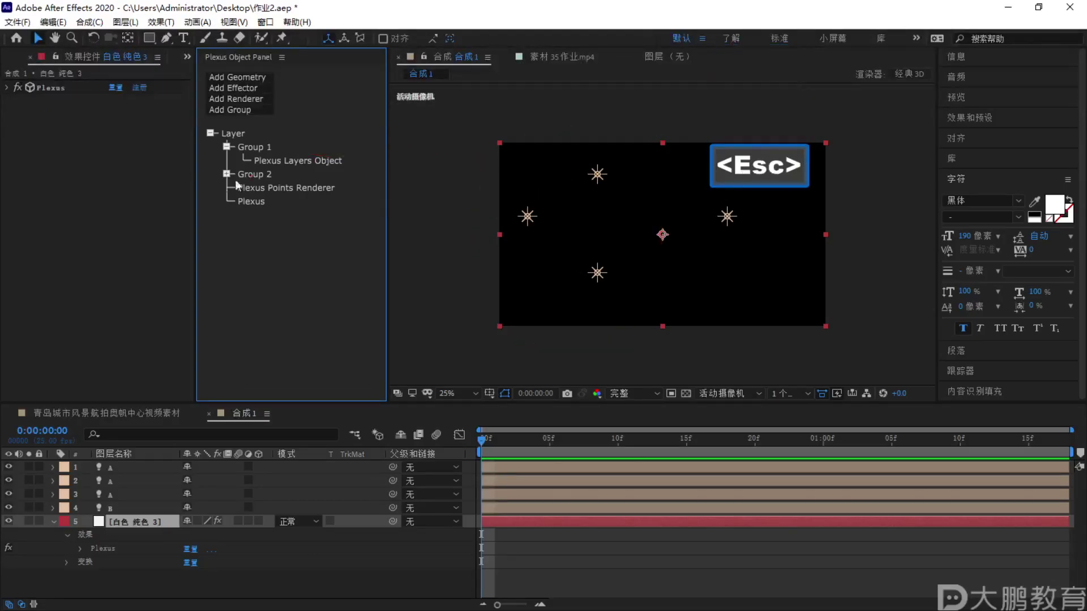
Expand Group 2 in the Plexus object tree and add a Beams renderer to the white solid
left_click(227, 173)
key("F1")
mouse_move(256, 168)
left_mouse_down()
mouse_move(685, 190)
mouse_move(712, 220)
mouse_move(742, 197)
mouse_move(719, 204)
left_mouse_up()
key("Escape")
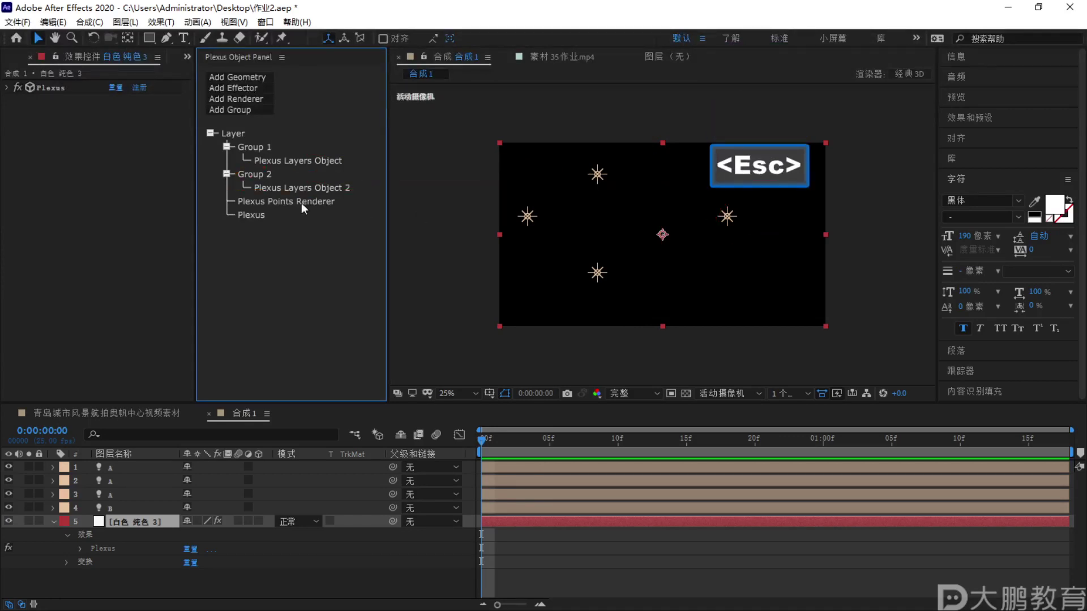
left_click(265, 98)
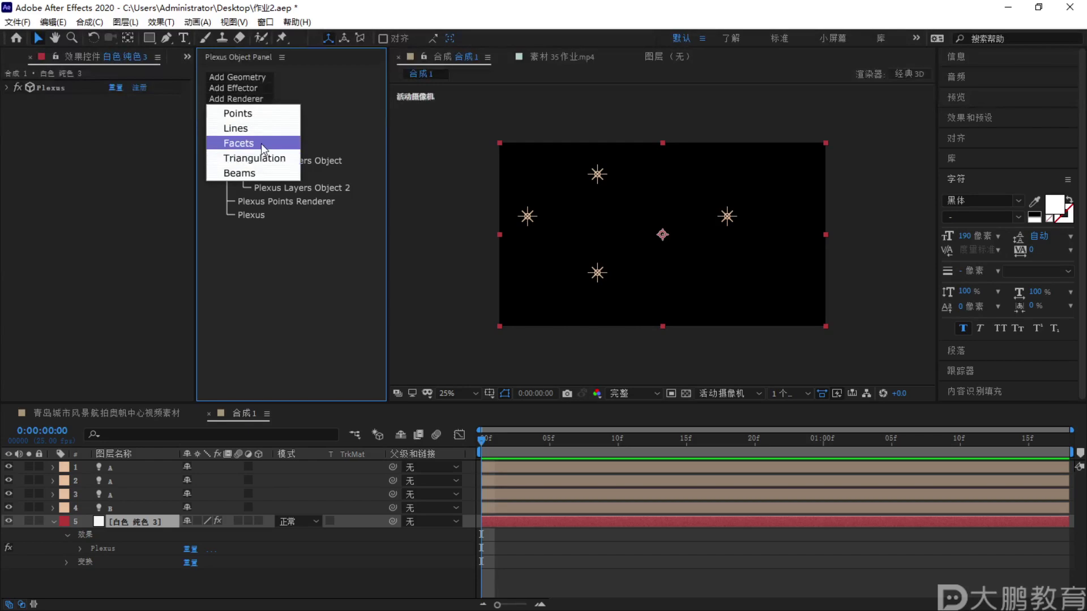
left_click(242, 172)
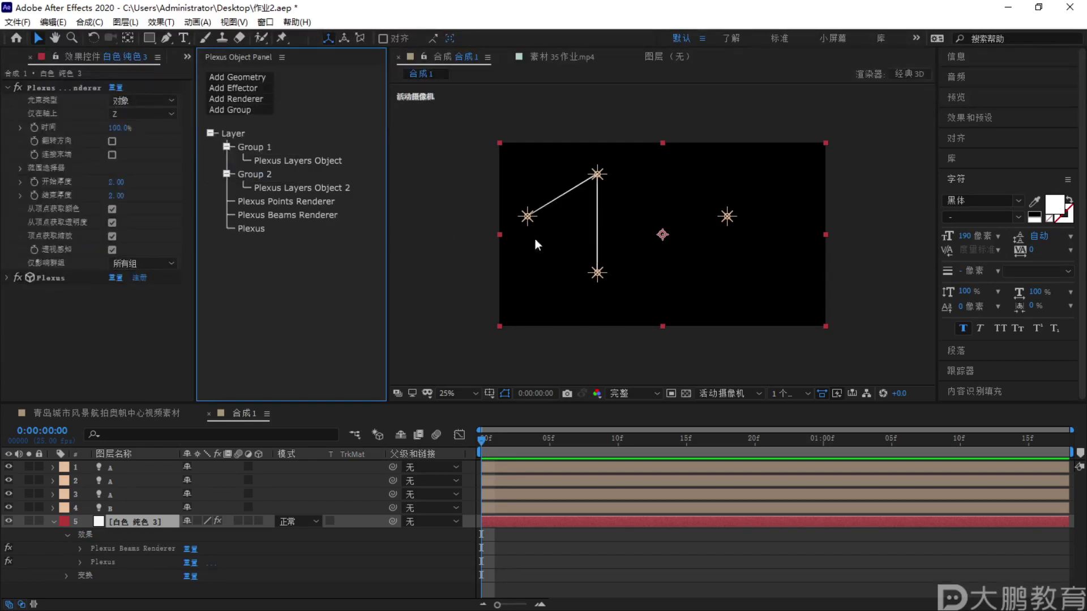
key("F2")
mouse_move(517, 209)
left_mouse_down()
mouse_move(635, 130)
mouse_move(528, 184)
left_mouse_up()
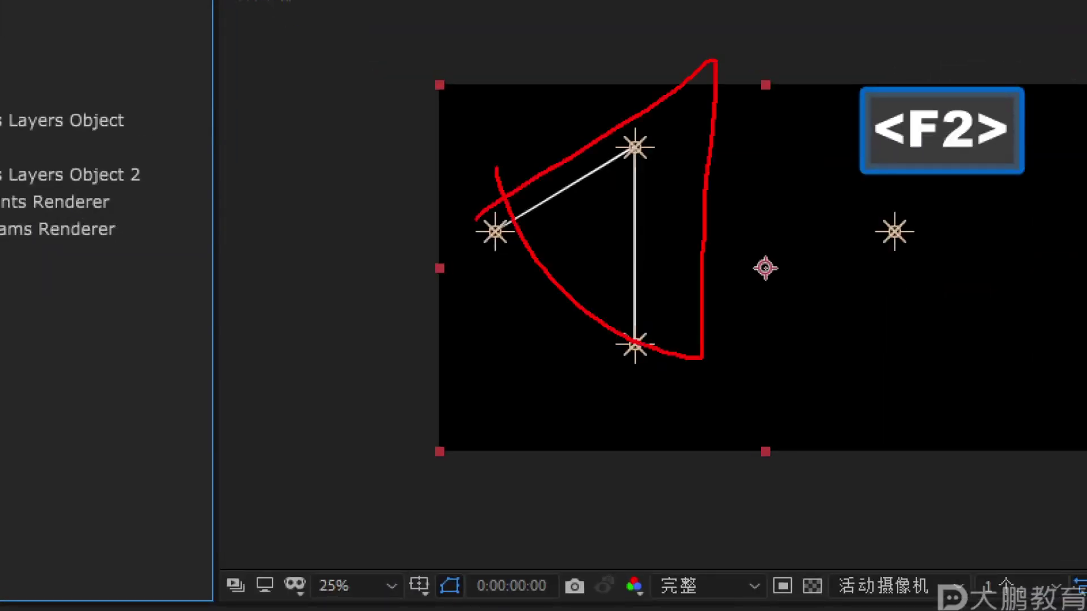
key("Escape")
key("F1")
mouse_move(718, 191)
left_mouse_down()
mouse_move(774, 245)
mouse_move(734, 191)
left_mouse_up()
mouse_move(624, 158)
left_mouse_down()
mouse_move(627, 229)
mouse_move(562, 121)
left_mouse_up()
key("Escape")
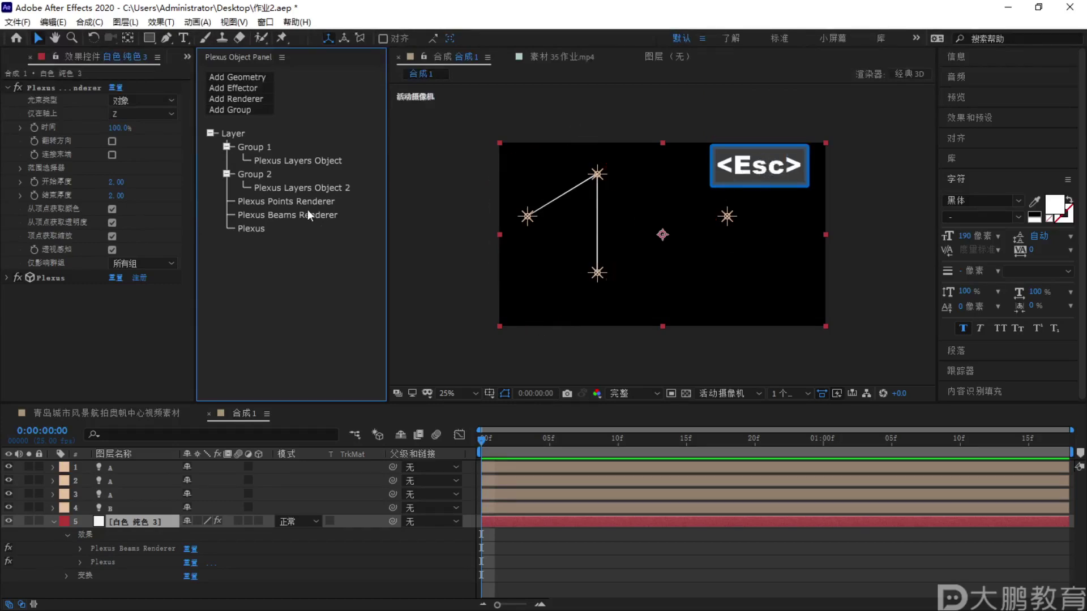
Set the beam type (光束类型) of the Plexus Beams Renderer to 群组
left_click(289, 214)
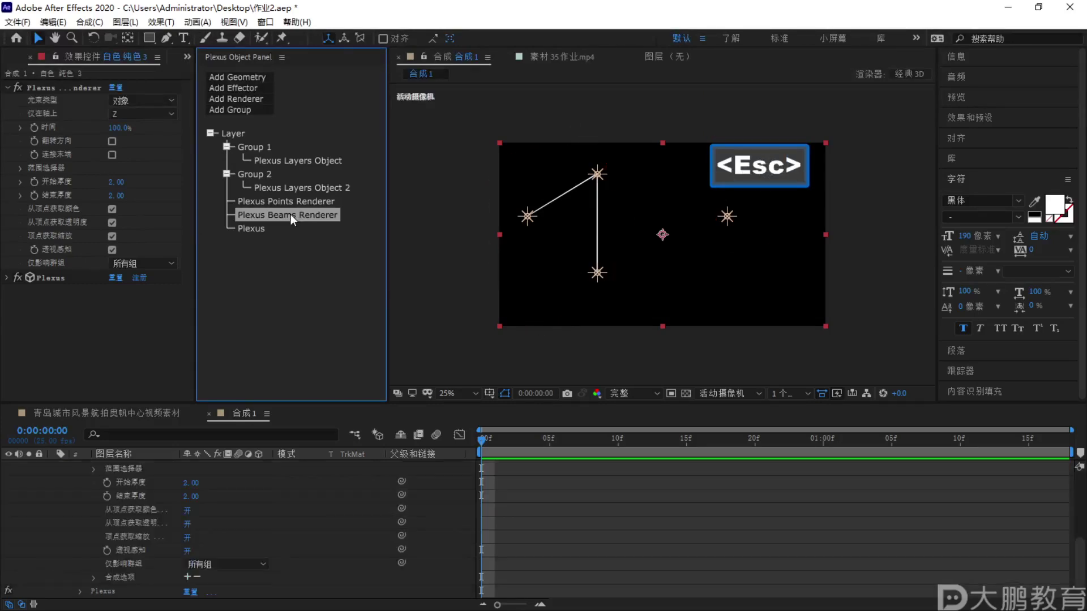
left_click(138, 97)
key("F2")
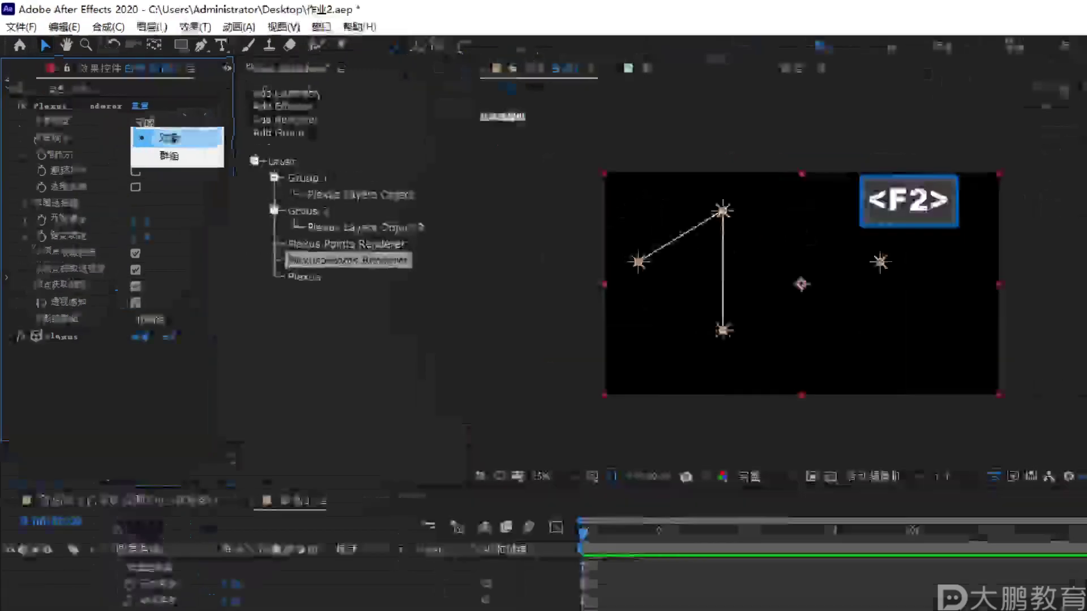
left_click_drag(158, 122, 122, 120)
left_click_drag(340, 238, 291, 262)
key("Escape")
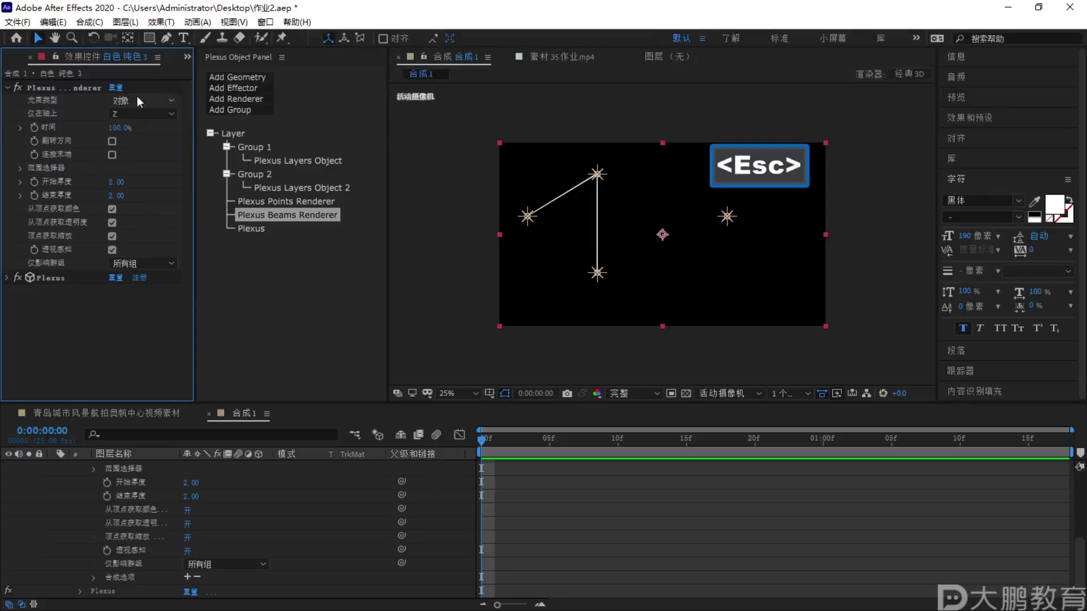
left_click(284, 256)
key("F2")
left_click_drag(229, 238, 294, 237)
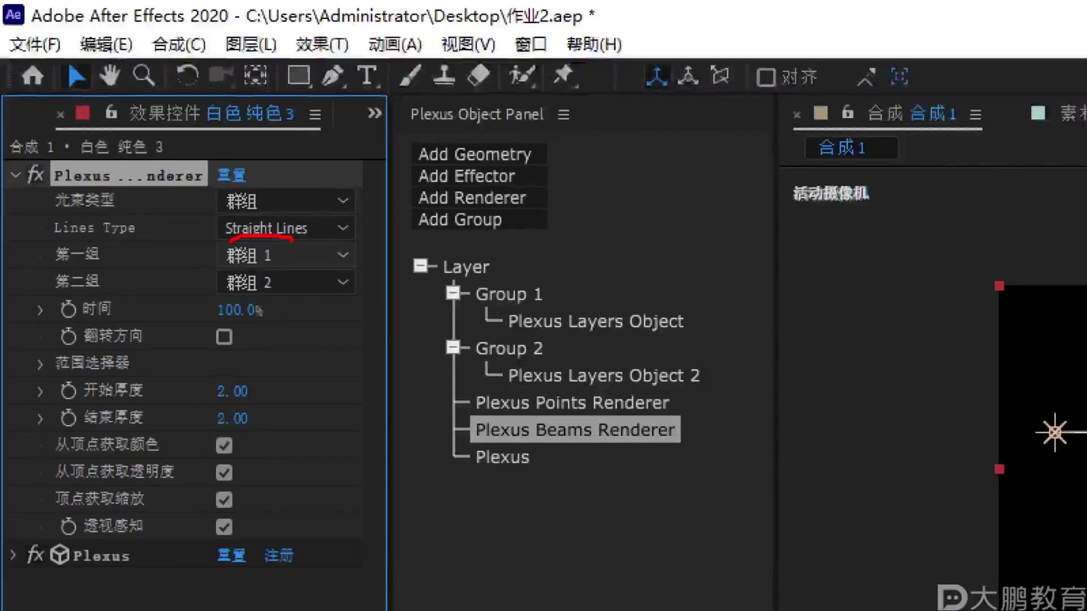
key("Escape")
Check which groups the Beams Renderer connects as its first group (第一组) and second group (第二组)
left_click(276, 250)
left_click(142, 142)
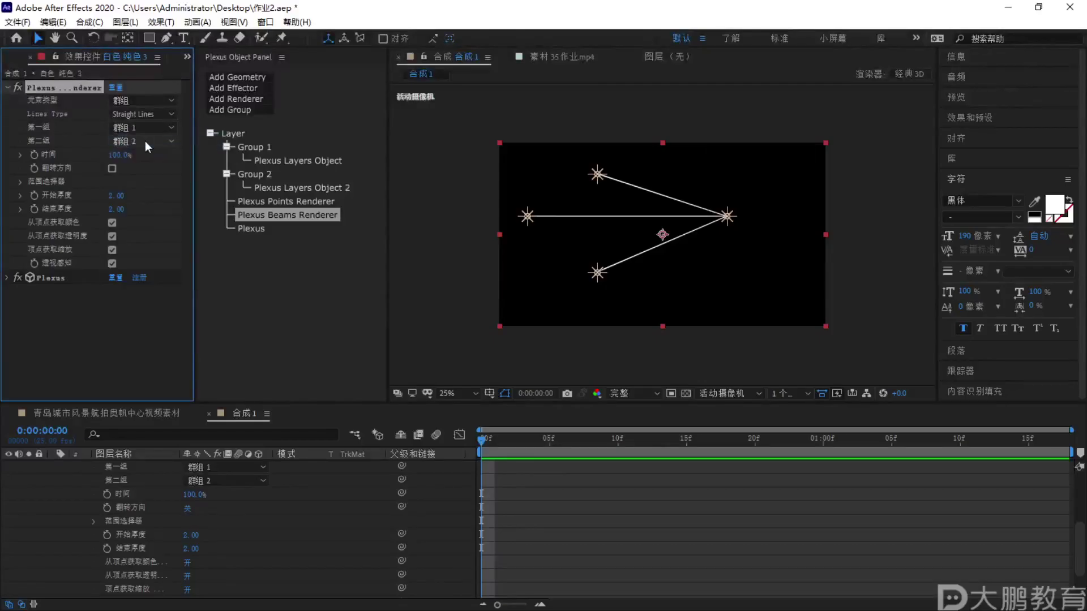
left_click(145, 141)
left_click(146, 169)
key("F1")
left_click_drag(737, 189, 781, 191)
mouse_move(637, 168)
left_mouse_down()
mouse_move(493, 187)
mouse_move(630, 169)
left_mouse_up()
key("Escape")
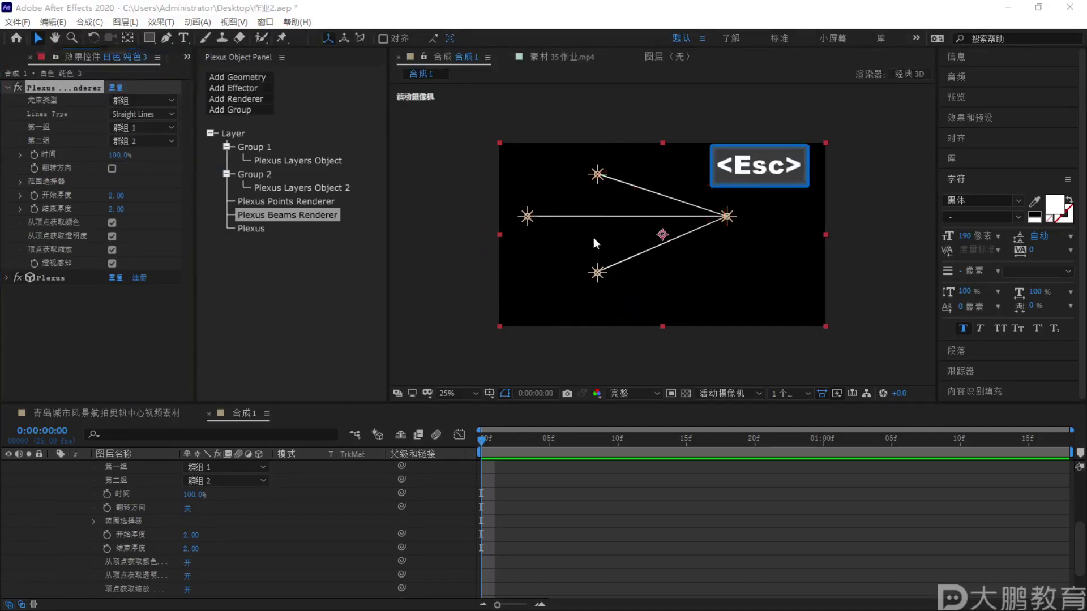
Change the beams' Lines Type to Bezier Lines and enable the reverse direction option (翻转方向)
left_click(128, 113)
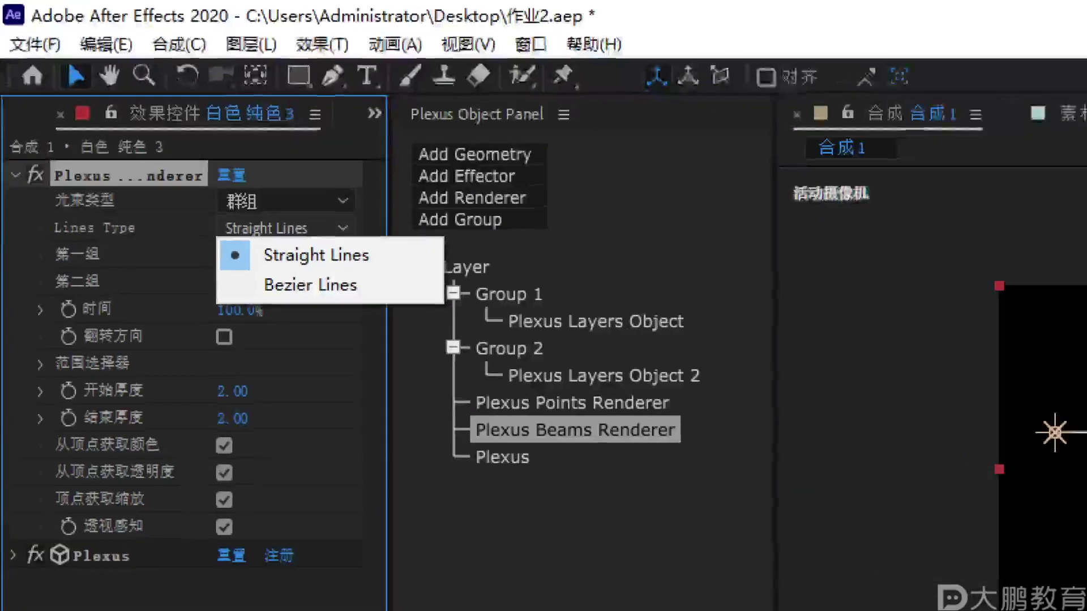
mouse_move(261, 195)
left_mouse_down()
mouse_move(22, 242)
mouse_move(268, 240)
mouse_move(340, 249)
left_mouse_up()
key("Escape")
left_click(145, 111)
left_click(151, 143)
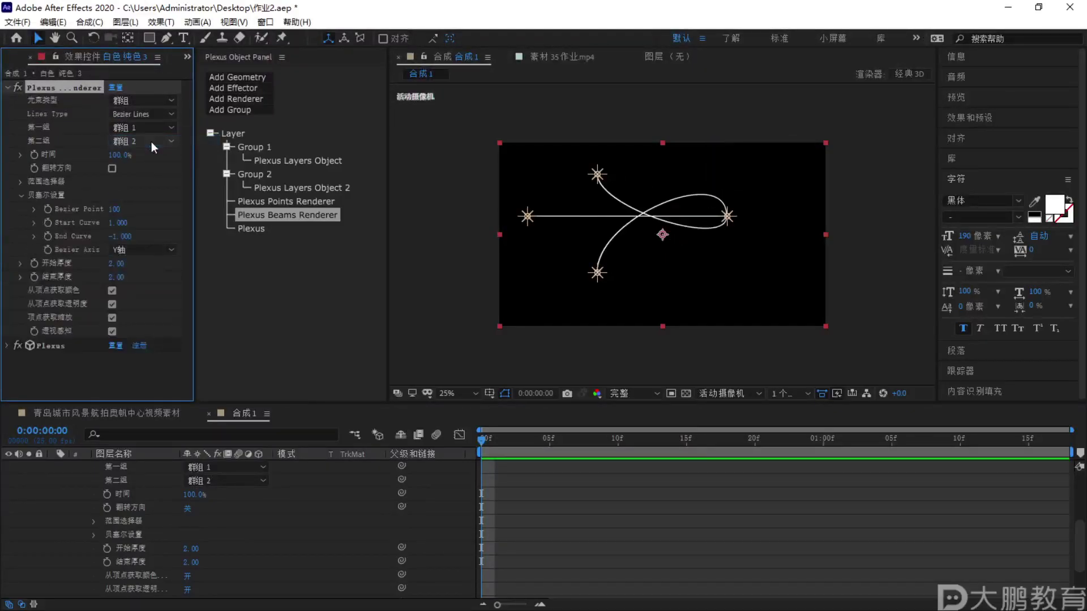
mouse_move(119, 155)
left_mouse_down()
mouse_move(186, 152)
mouse_move(116, 154)
mouse_move(174, 149)
mouse_move(88, 169)
mouse_move(128, 160)
left_mouse_up()
left_click(112, 168)
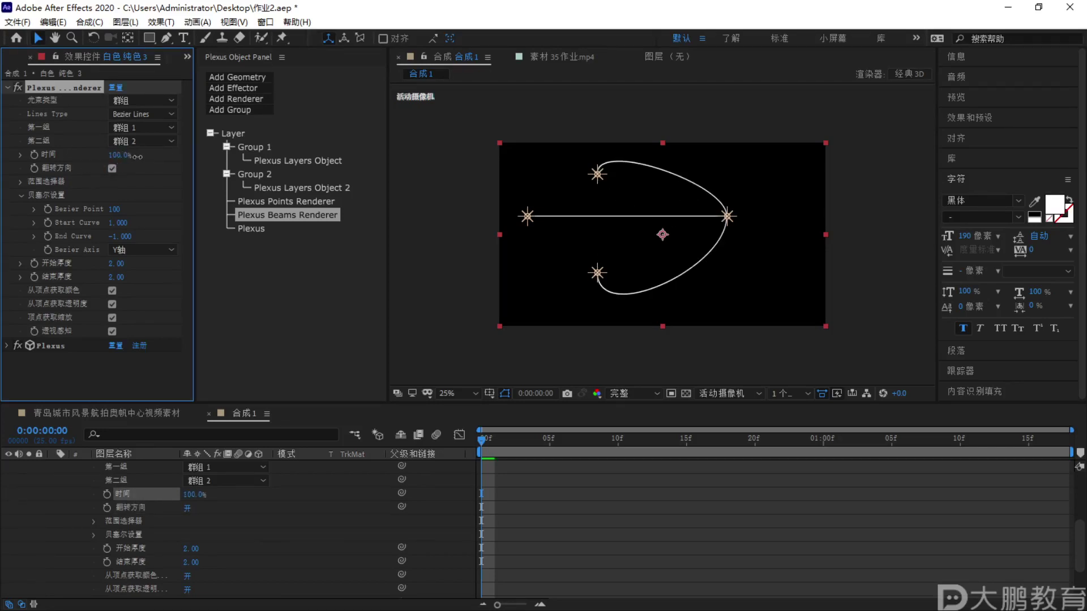
Try a Bezier Point value of 1 for the beams, and undo the change
left_click_drag(114, 209, 145, 202)
left_click_drag(77, 226, 94, 222)
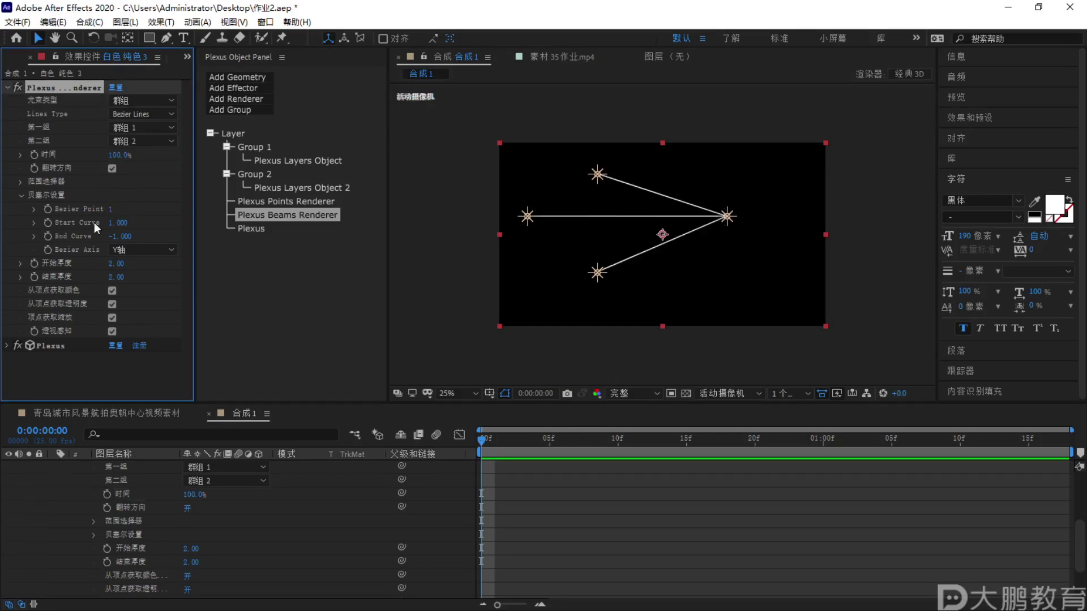
key("ctrl+z")
key("ctrl+z")
key("ctrl+z")
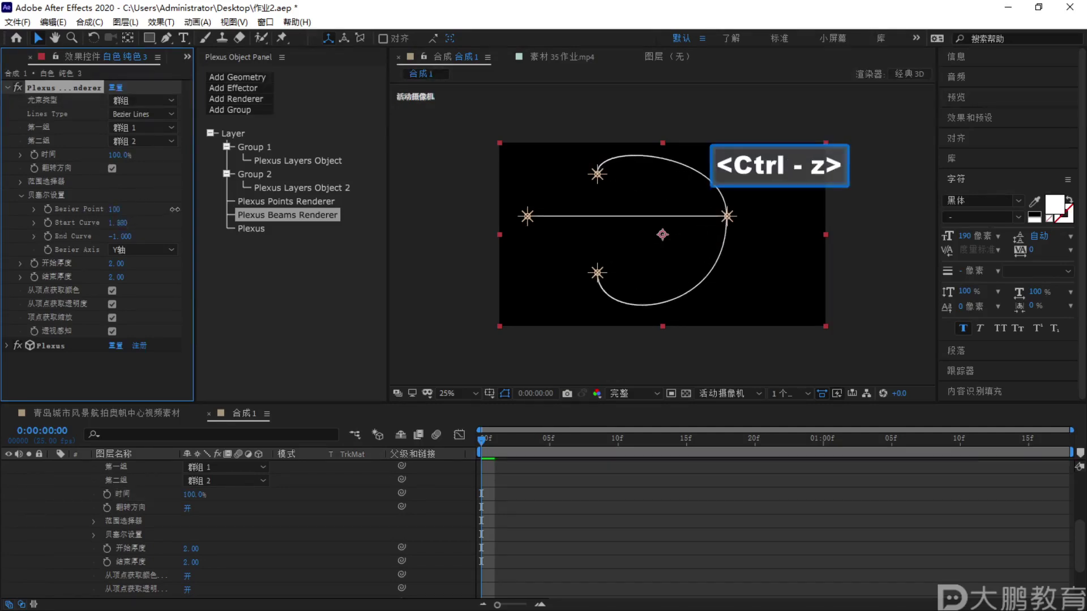
Set the Start Curve of the Bezier beams to 0.710
key("Escape")
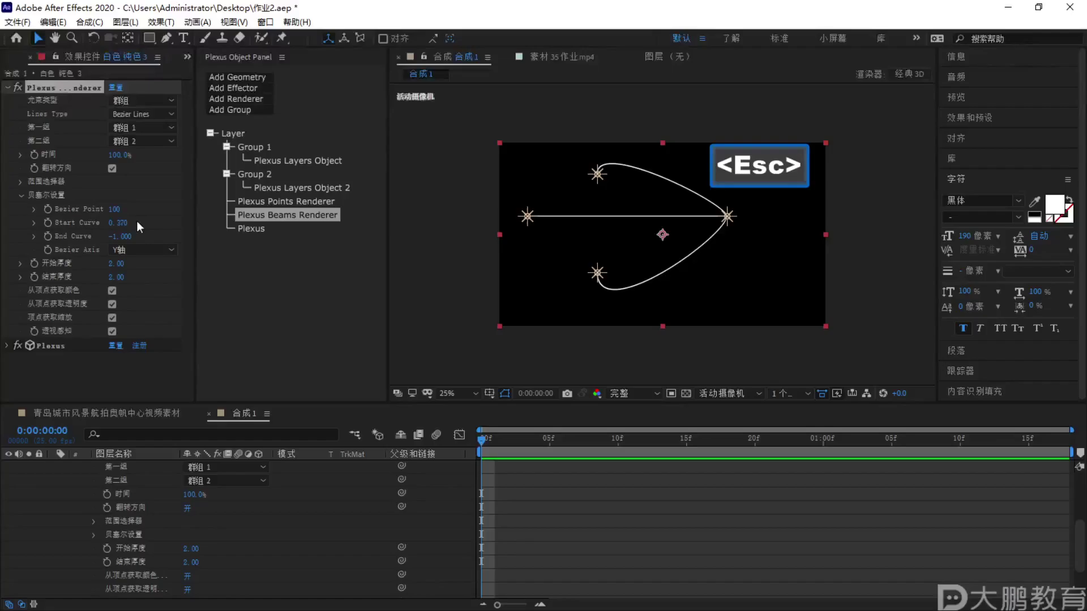
left_click_drag(122, 223, 317, 226)
key("F1")
left_click_drag(727, 190, 793, 148)
key("Escape")
key("F1")
left_click_drag(546, 165, 688, 317)
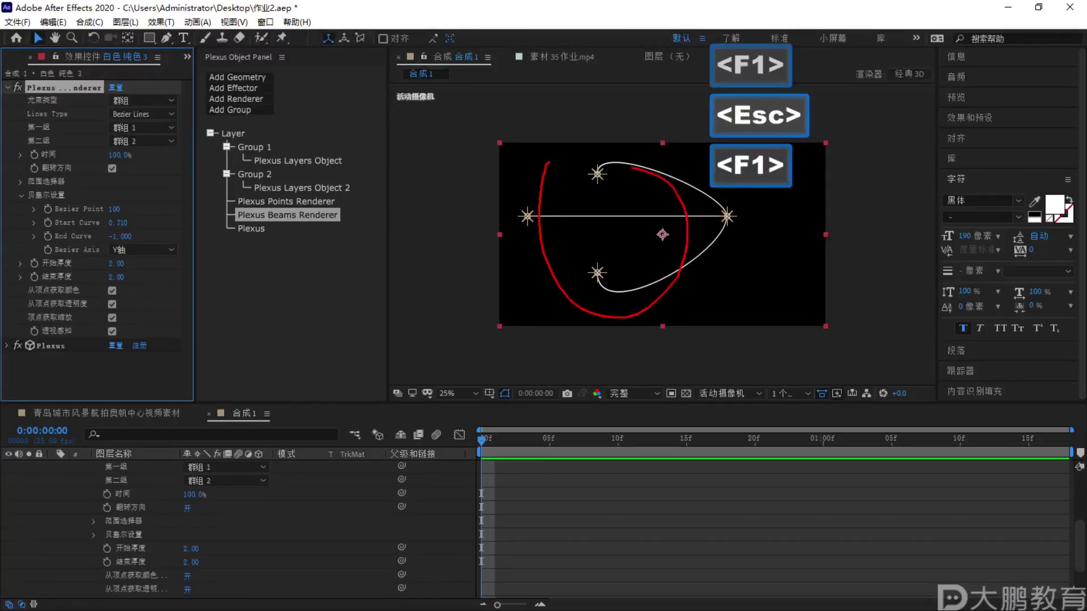
Set the Plexus Beams Renderer's Bezier End Curve to -1.220 and collapse the white solid layer's properties in the timeline
key("Escape")
mouse_move(121, 236)
left_mouse_down()
mouse_move(111, 238)
mouse_move(120, 251)
left_mouse_up()
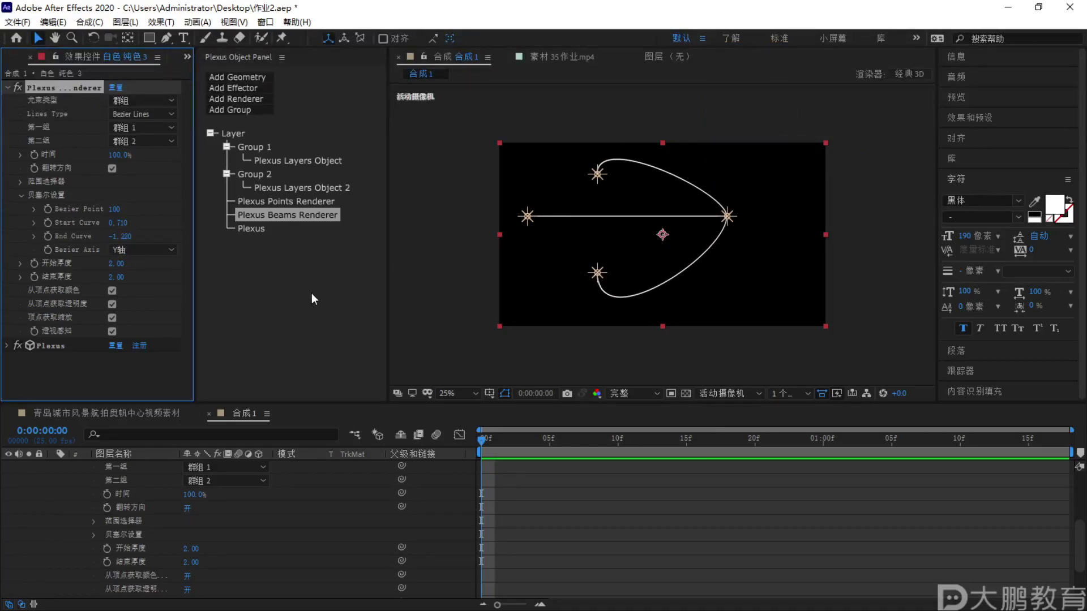
key("u")
left_click(50, 522)
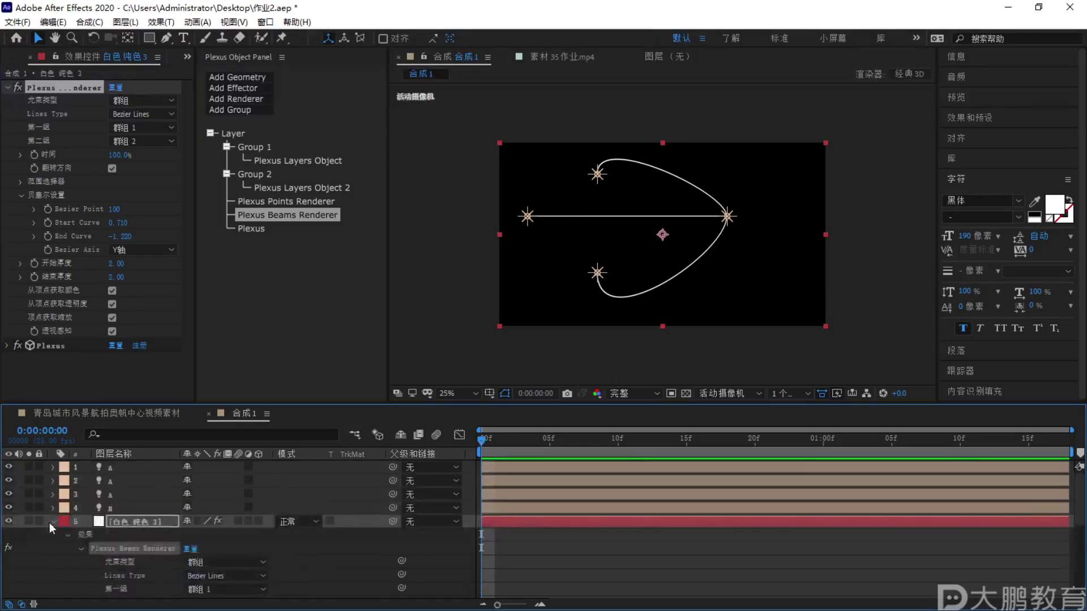
left_click(131, 495)
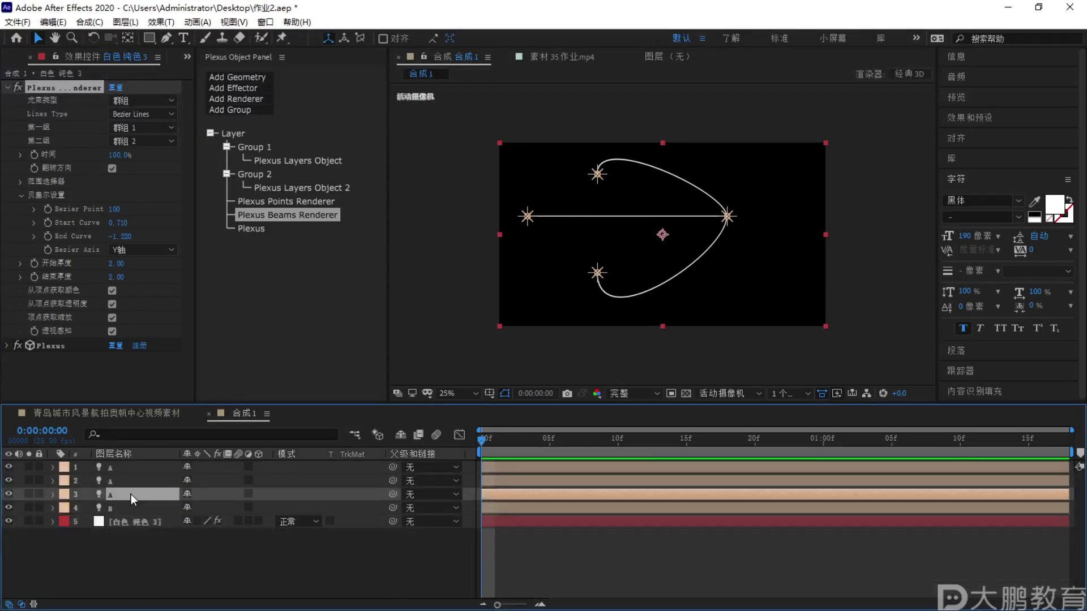
left_click(124, 464, "shift")
right_click(124, 464)
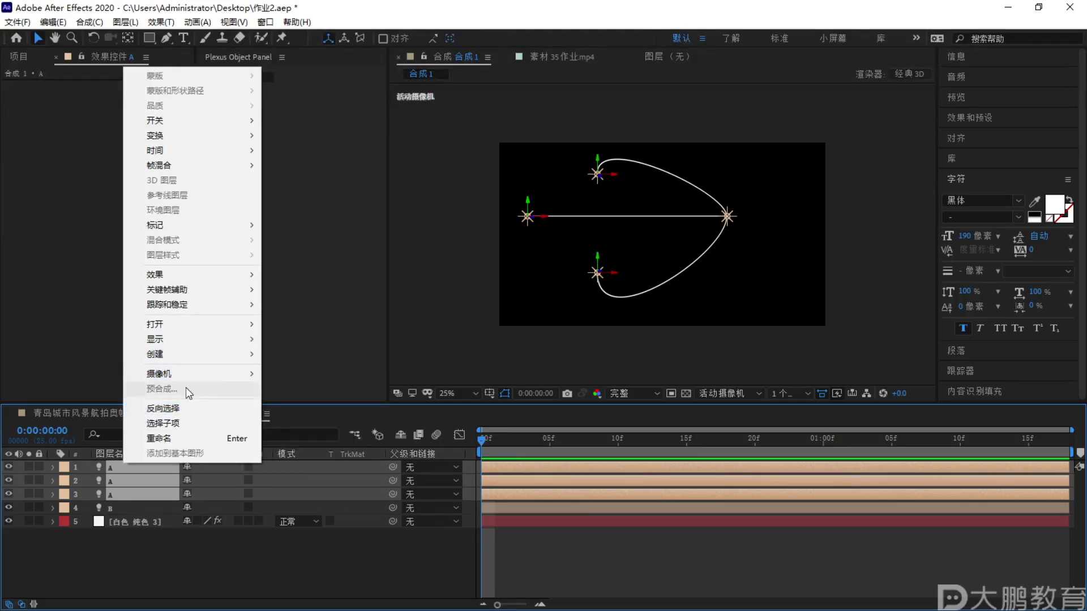
left_click(161, 546)
right_click(141, 470)
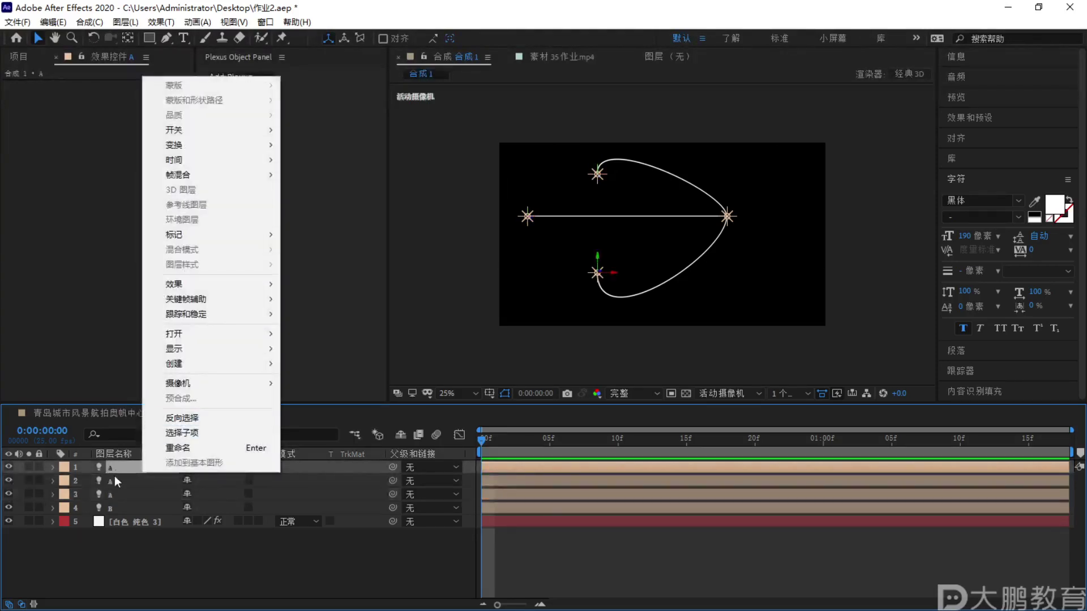
left_click(116, 480)
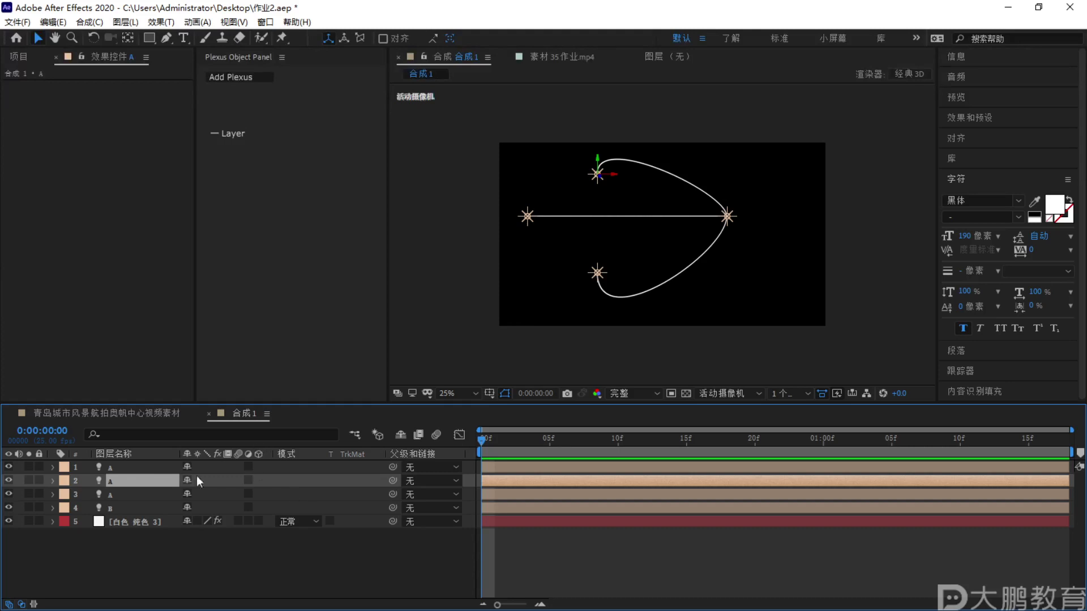
Delete all the A and B light layers from 合成 1, leaving only the white solid layer
left_click(116, 504)
key("Delete")
left_click(121, 467)
key("Delete")
left_click(119, 468)
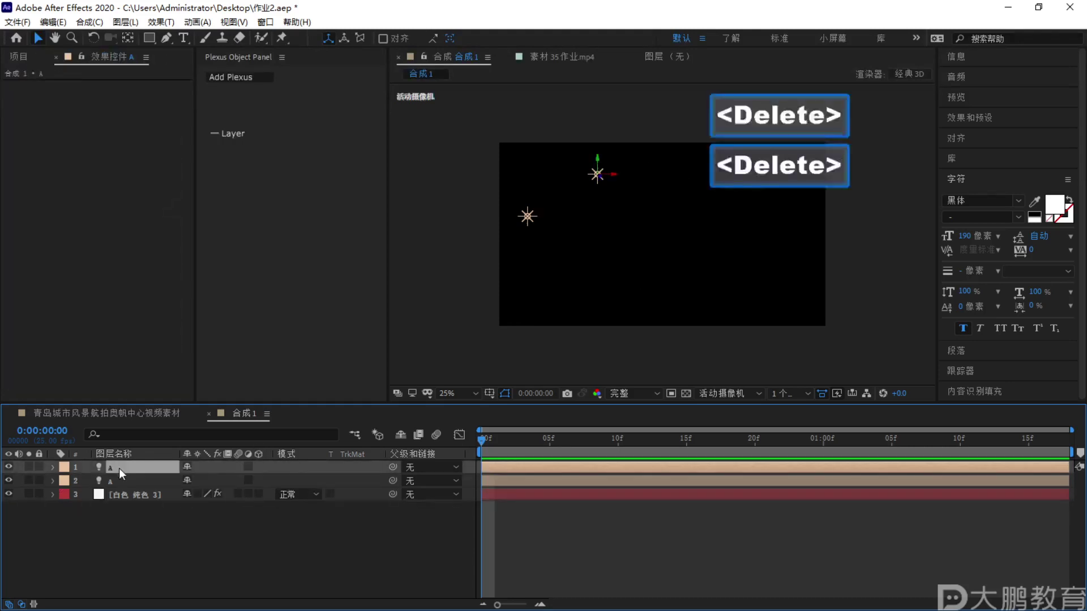
key("Delete")
left_click(124, 466)
key("Delete")
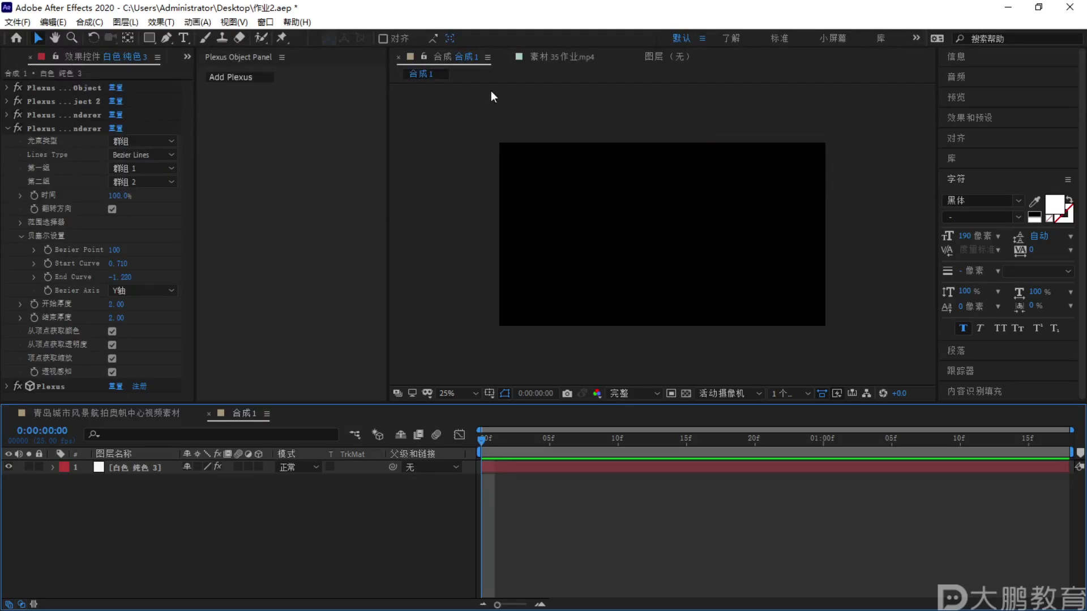
Create a new folder among the project items
left_click(16, 56)
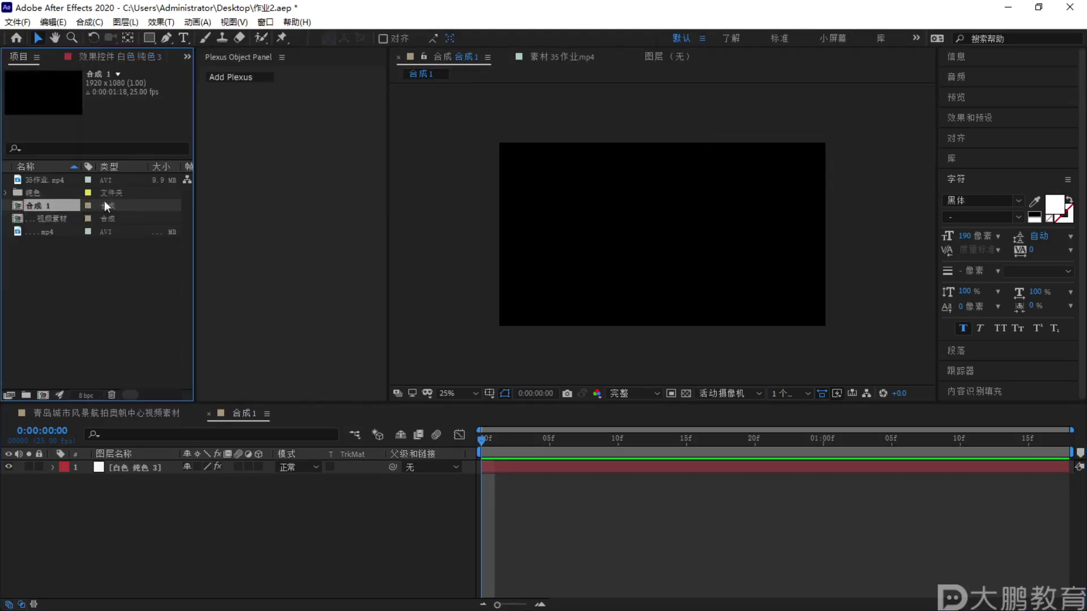
left_click(51, 233)
mouse_move(501, 433)
left_mouse_down()
mouse_move(589, 440)
mouse_move(509, 439)
left_mouse_up()
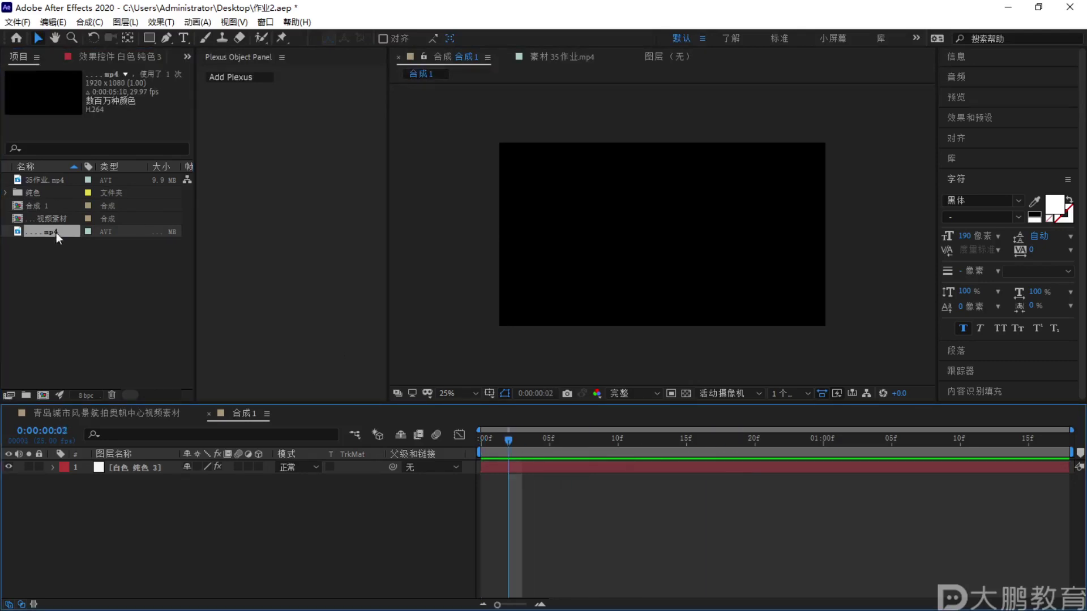
right_click(58, 259)
left_click(120, 284)
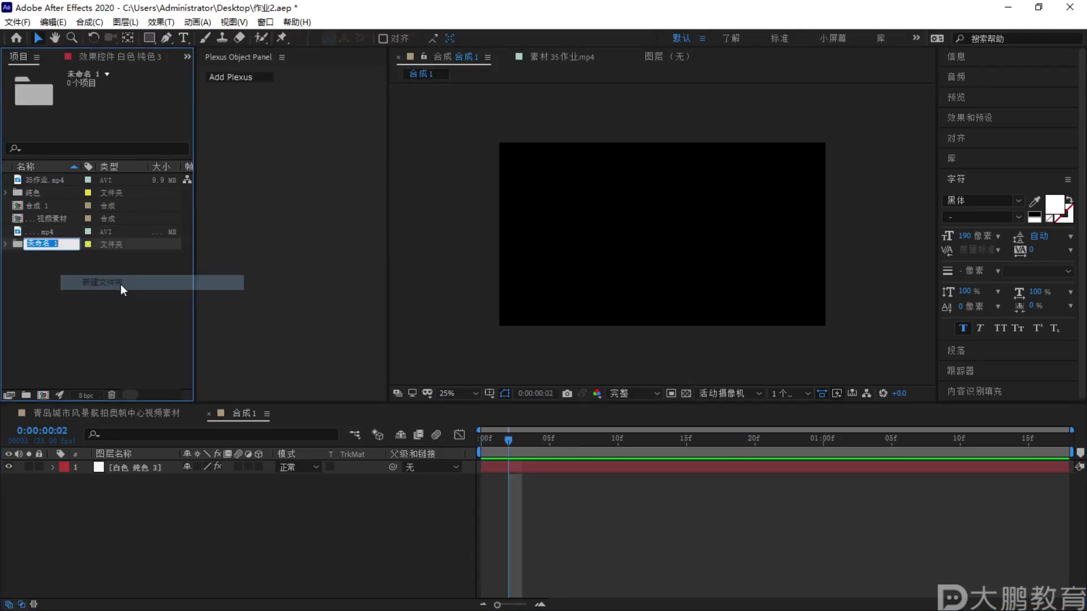
Name the new project folder 工程合成
key("BackSpace")
type("gongch")
key("BackSpace")
key("BackSpace")
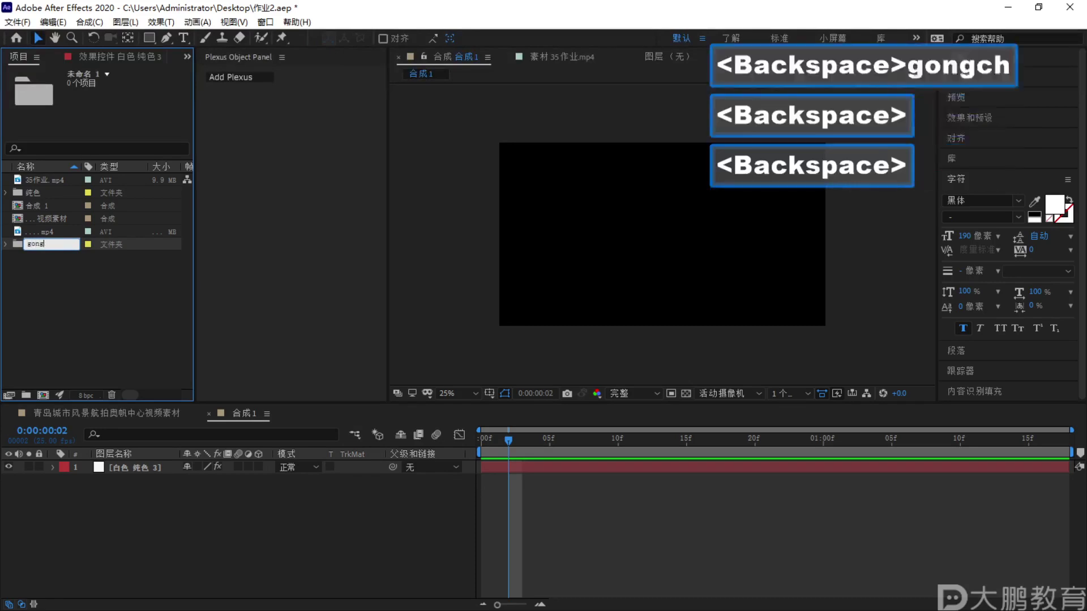
key("BackSpace")
key("BackSpace")
key("BackSpace")
key("BackSpace")
type("go")
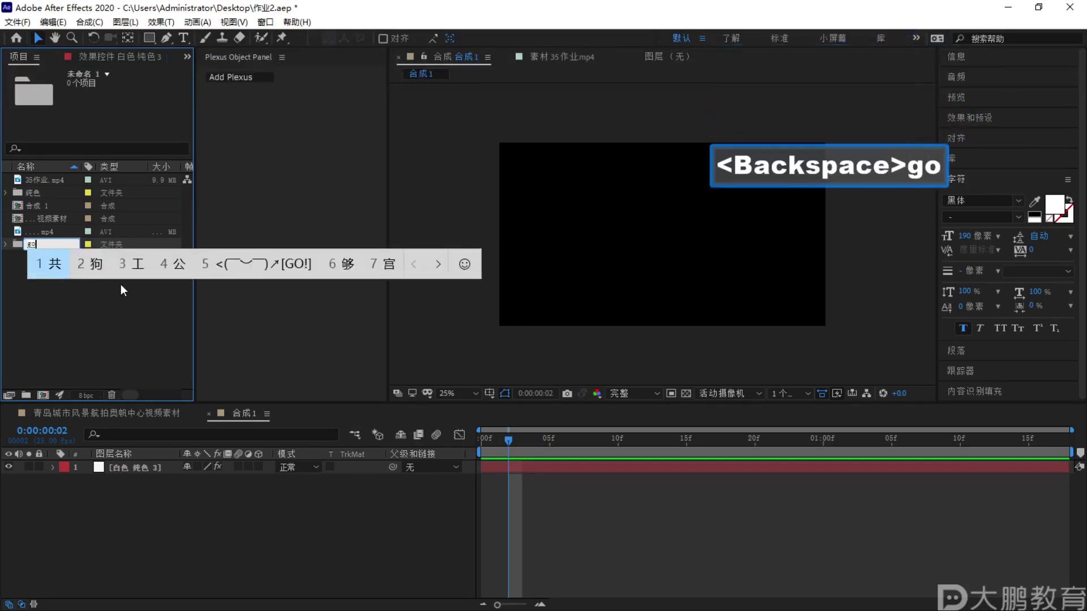
type("ngcheng")
key("space")
type("hecheng")
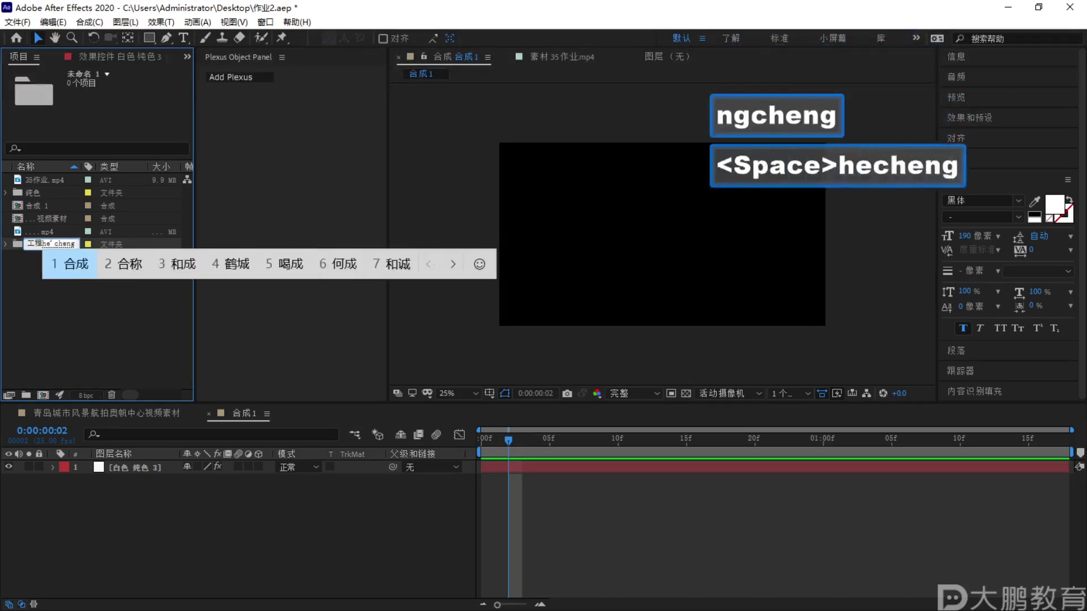
key("space")
Delete the composition 合成 1 from the project
left_click(36, 219)
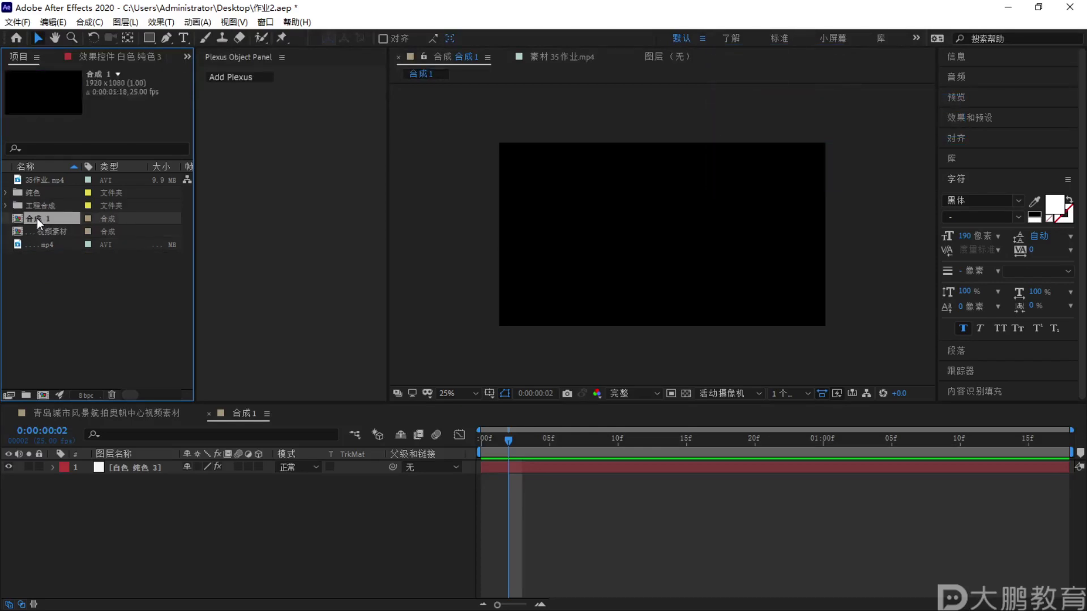
left_click_drag(509, 440, 495, 440)
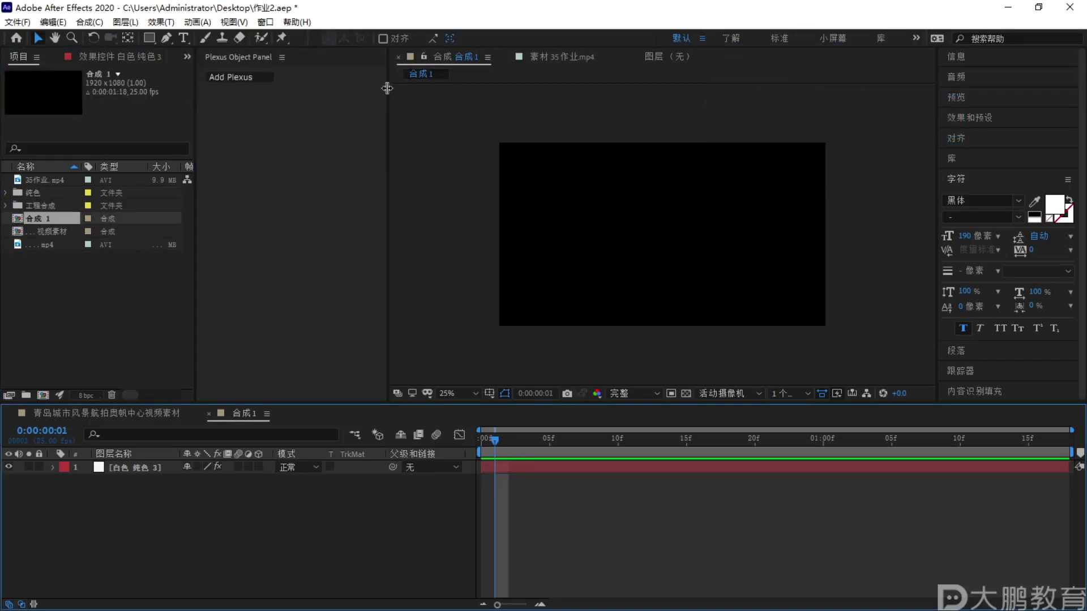
left_click(50, 216)
key("Delete")
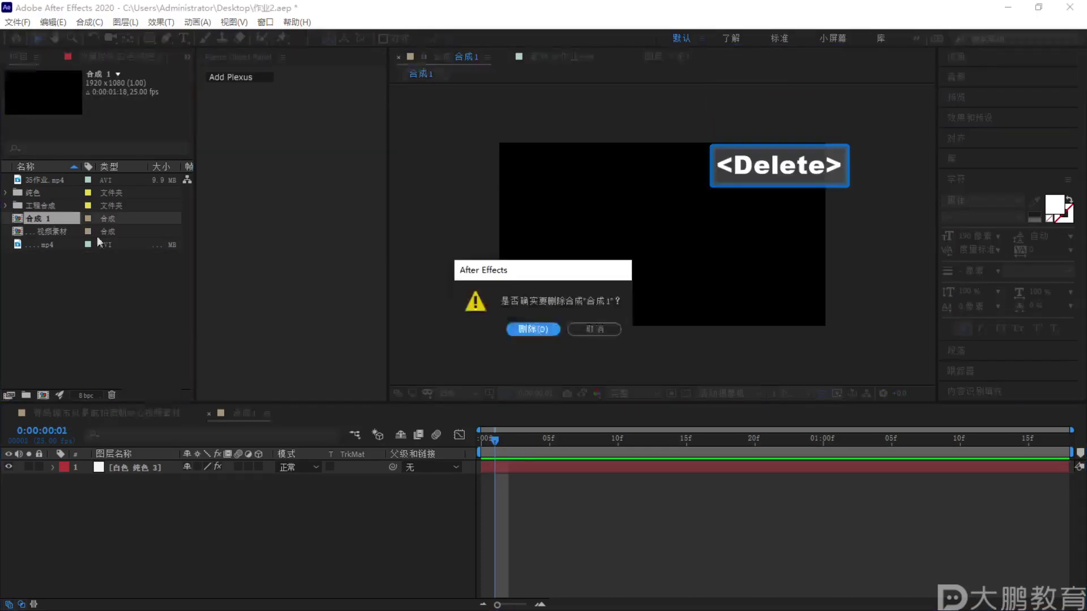
left_click(533, 330)
Rename the 青岛城市风景航拍奥帆中心视频素材 composition as 镜头1 and move it into the 工程合成 folder
left_click(54, 221)
right_click(60, 217)
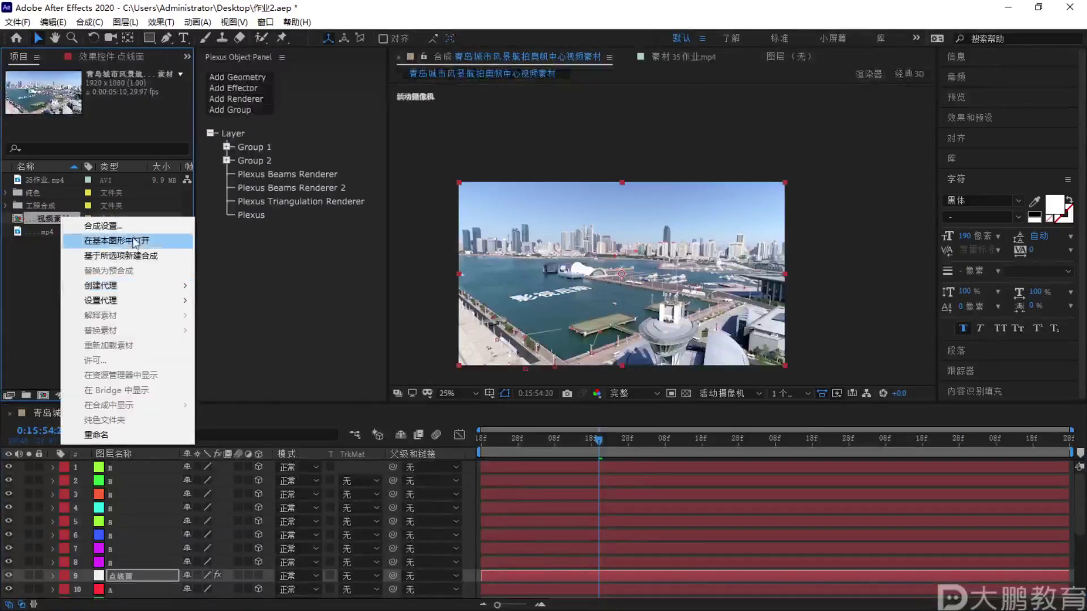
left_click(131, 435)
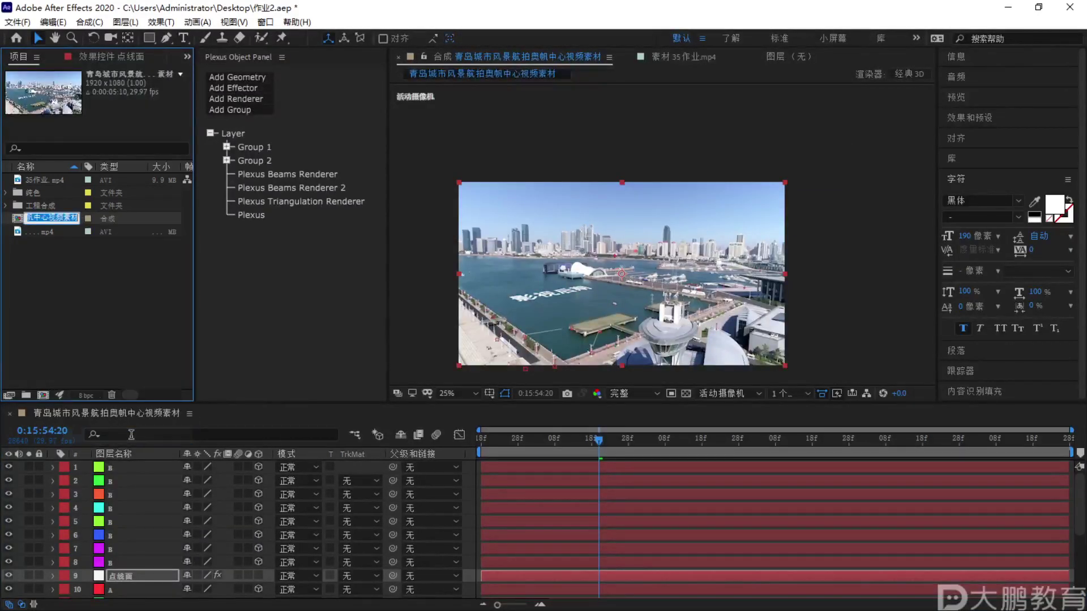
key("BackSpace")
type("jint")
key("BackSpace")
type("ngt")
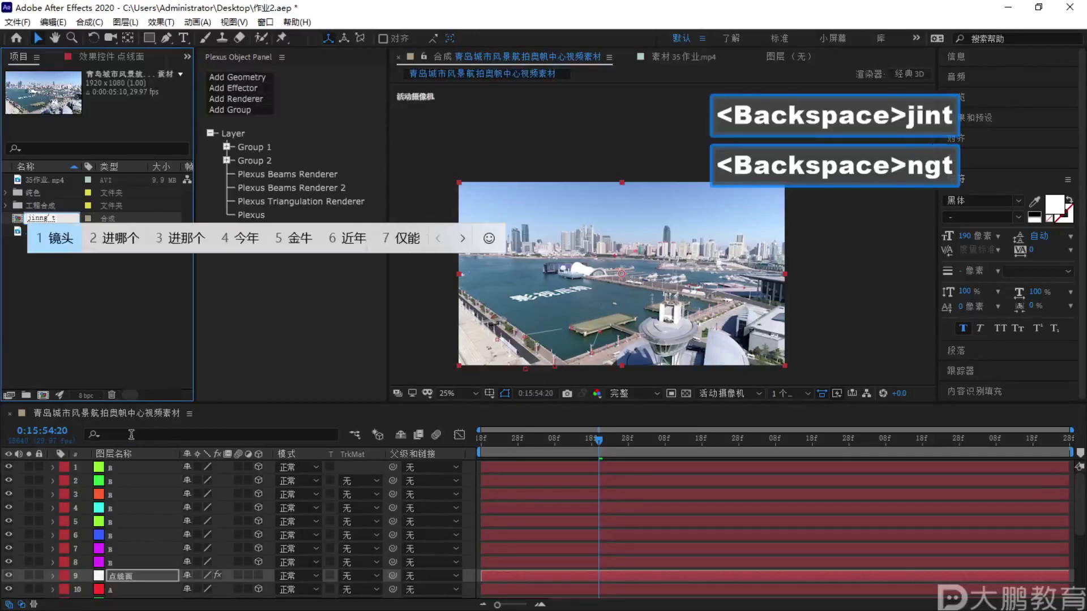
type("ou")
key("space")
type("1")
left_click(37, 270)
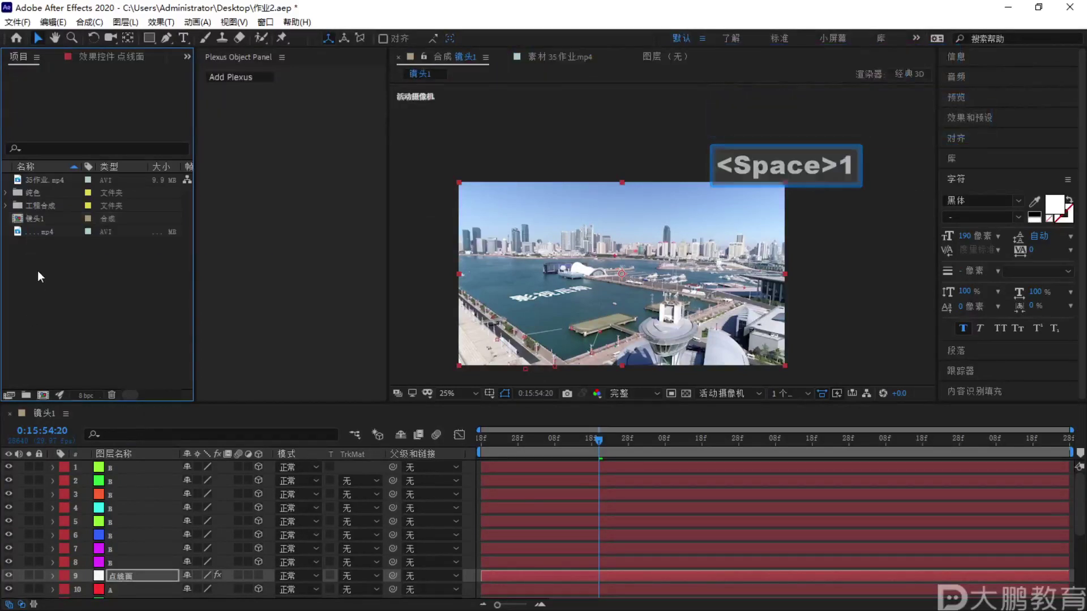
mouse_move(37, 220)
left_mouse_down()
mouse_move(47, 201)
mouse_move(41, 209)
left_mouse_up()
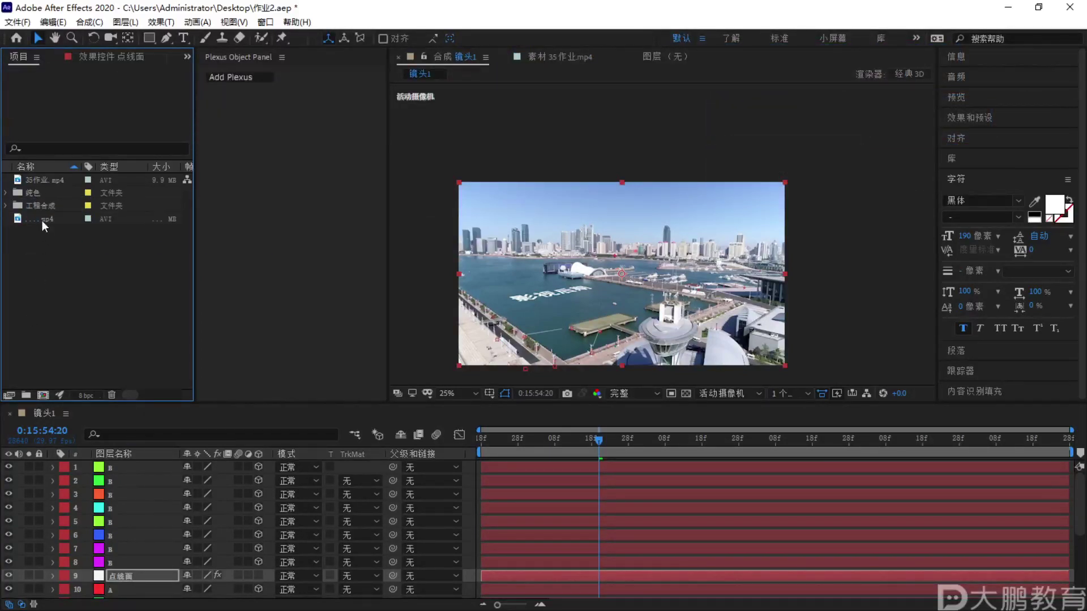
Create a project folder named 素材 and move the aerial city footage mp4 into it
left_click(44, 218)
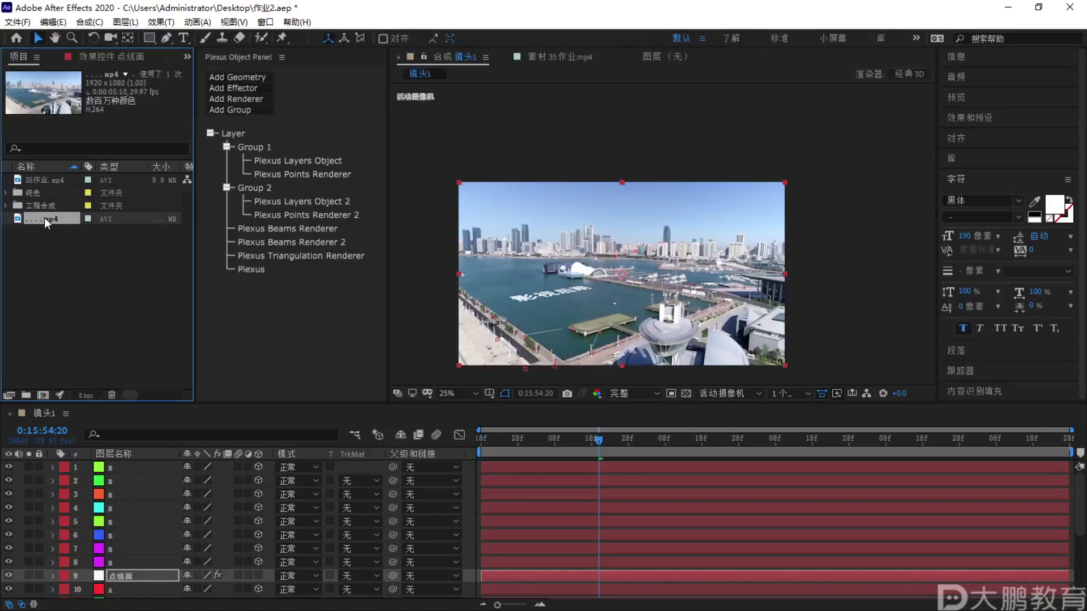
right_click(50, 254)
left_click(97, 278)
key("BackSpace")
type("sucai")
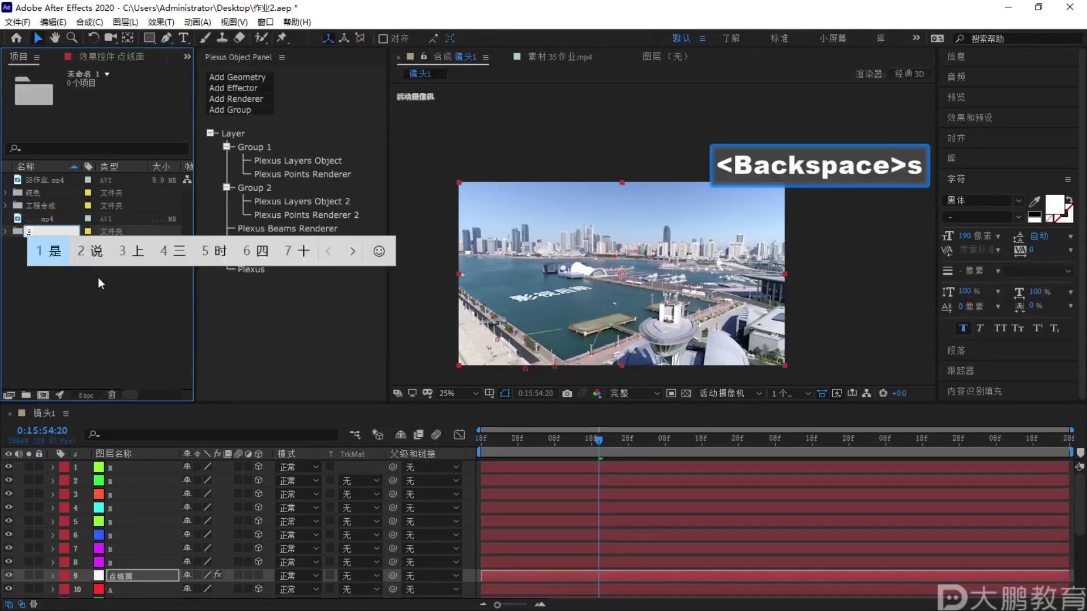
key("space")
left_click(97, 278)
left_click_drag(48, 219, 35, 234)
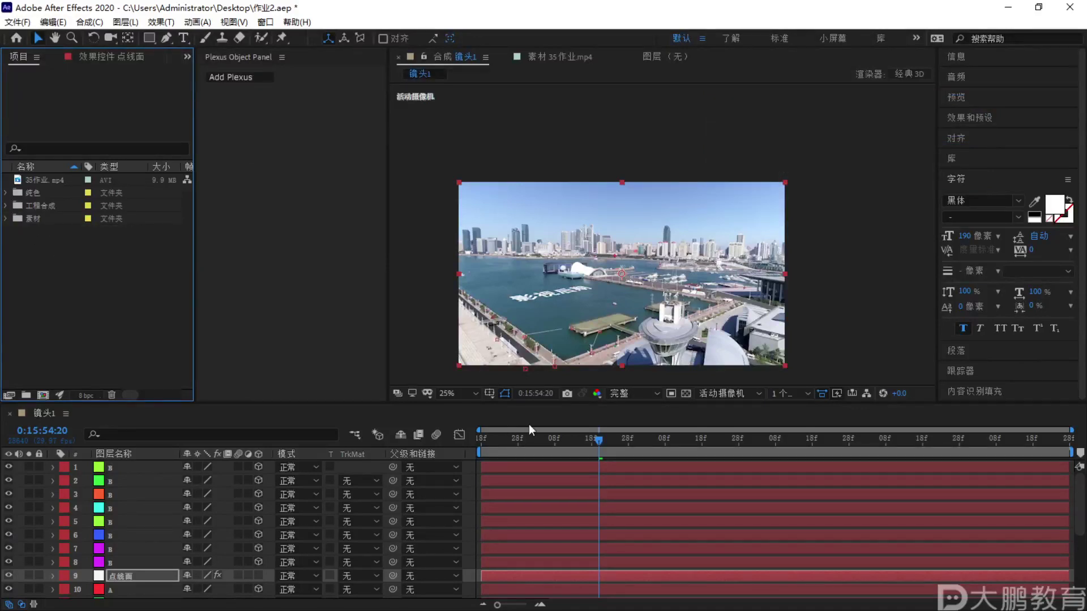
Import 延时摄影1.mp4 from the 素材 directory in File Explorer and place it in the project's 素材 folder
key("alt+Tab")
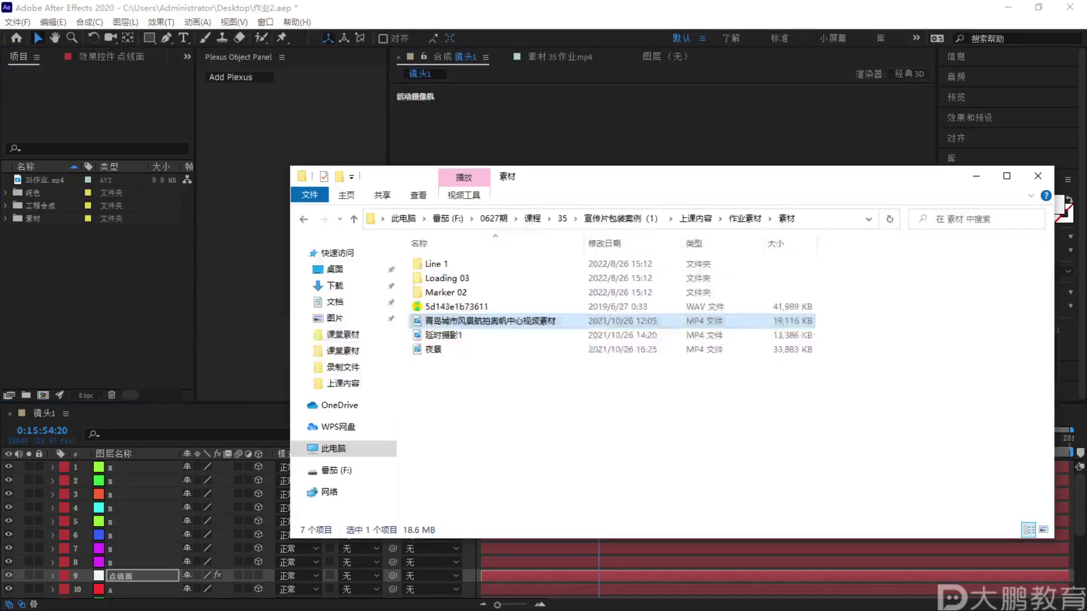
left_click_drag(464, 335, 109, 297)
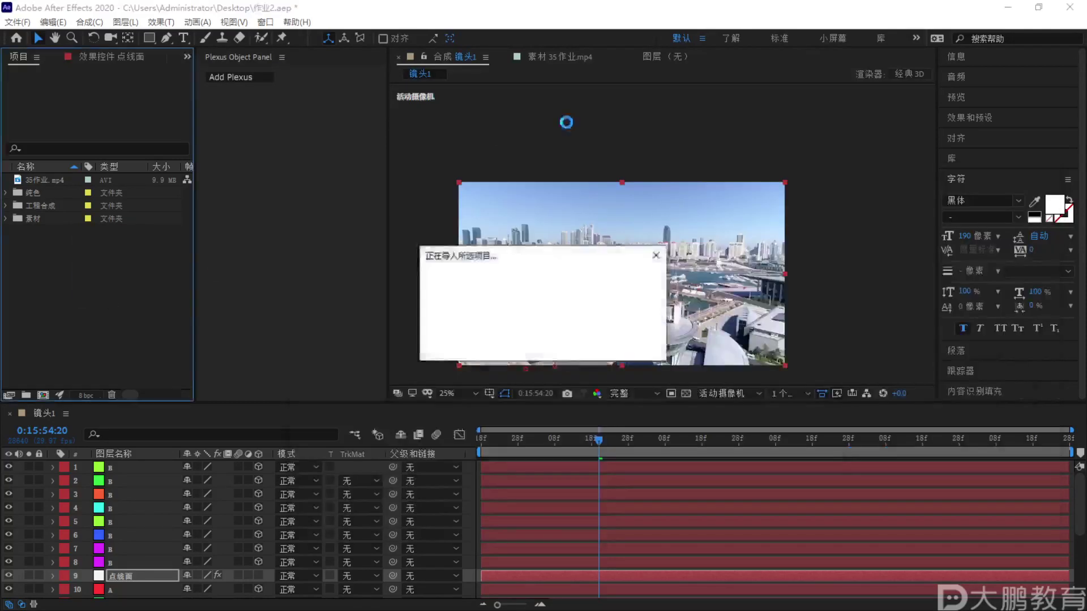
left_click_drag(41, 237, 43, 217)
left_click(69, 247)
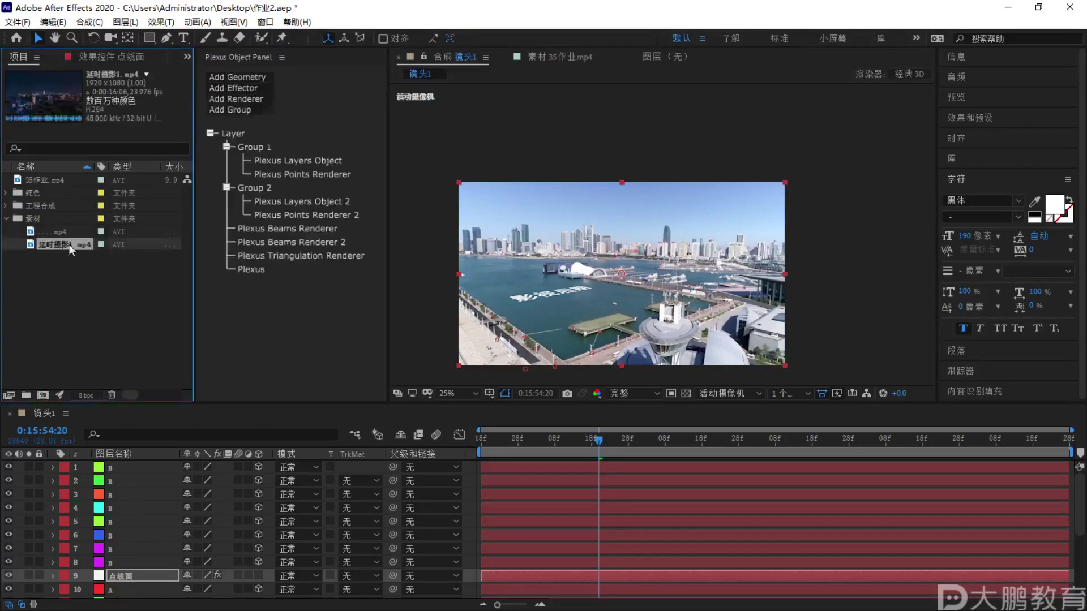
Create a composition from 延时摄影1.mp4 in the 工程合成 folder and name it 镜头2
left_click_drag(61, 258, 44, 394)
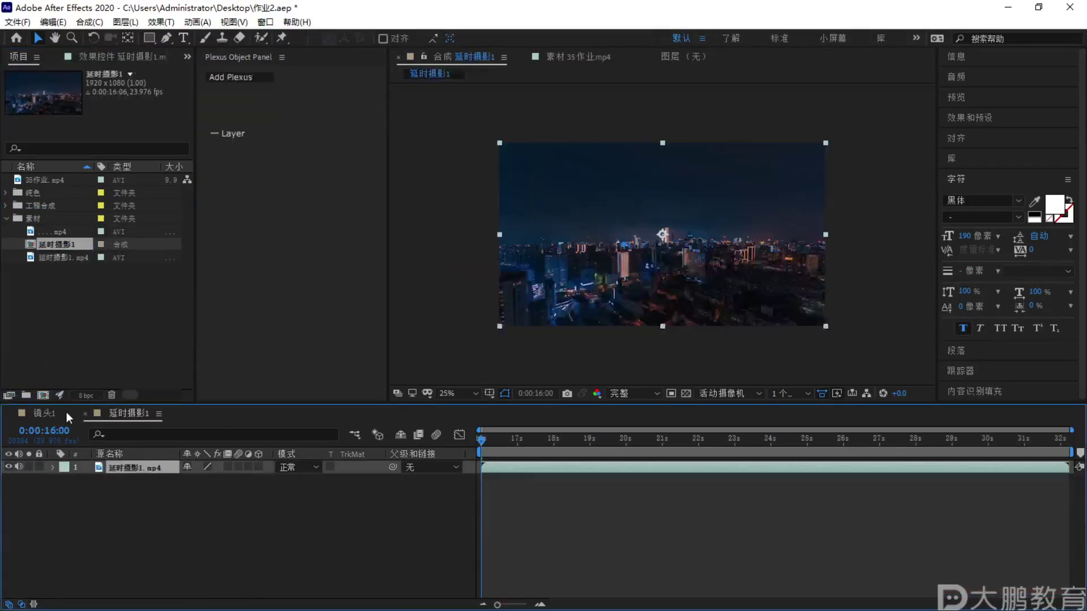
left_click_drag(57, 247, 39, 203)
right_click(57, 232)
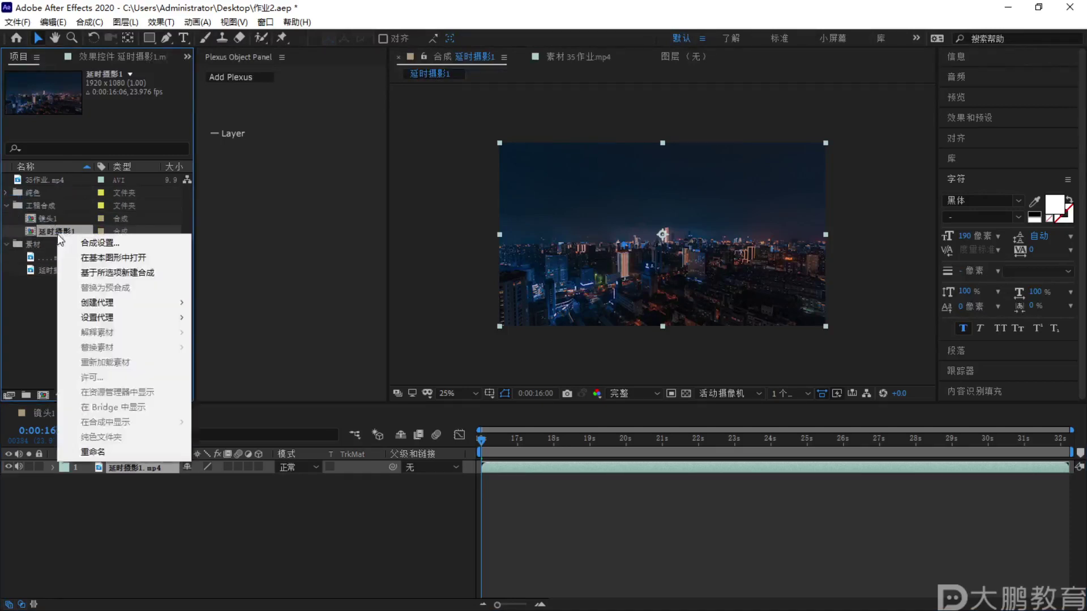
left_click(116, 451)
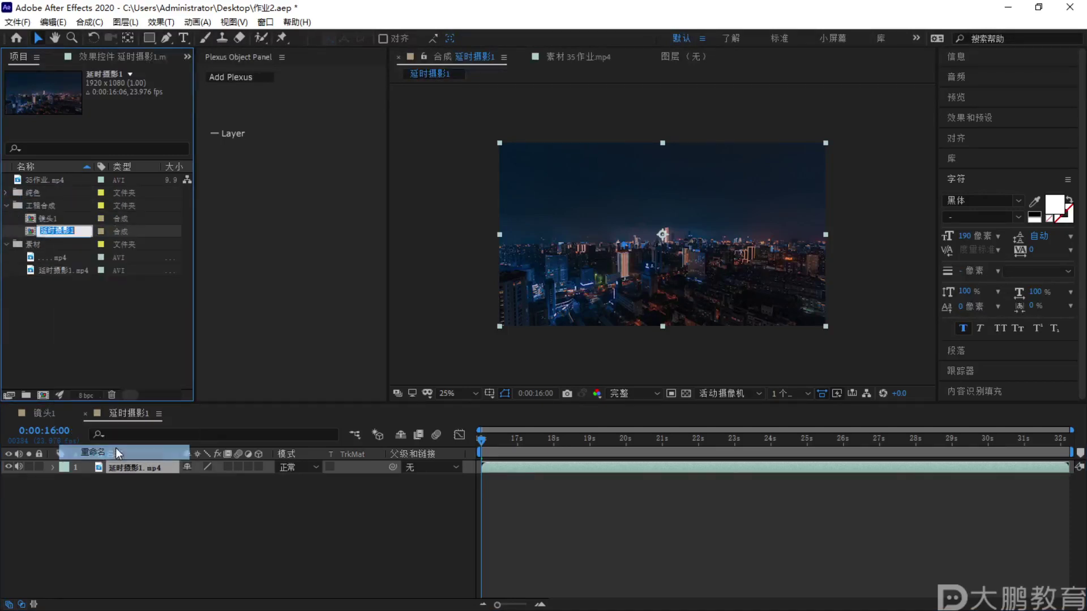
key("BackSpace")
key("BackSpace")
type("jingtou")
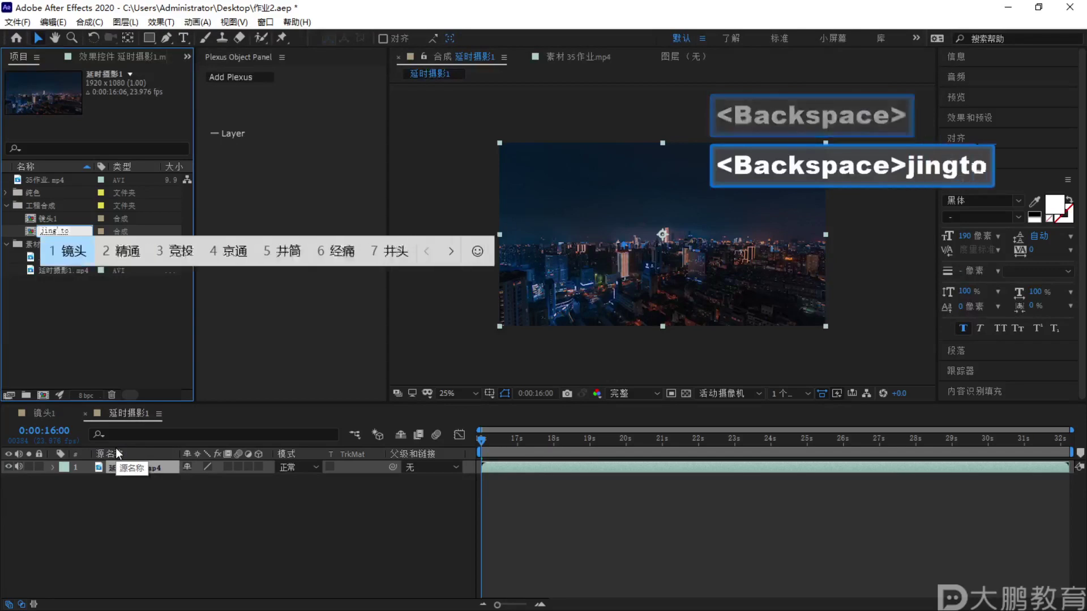
key("space")
type("2")
key("Return")
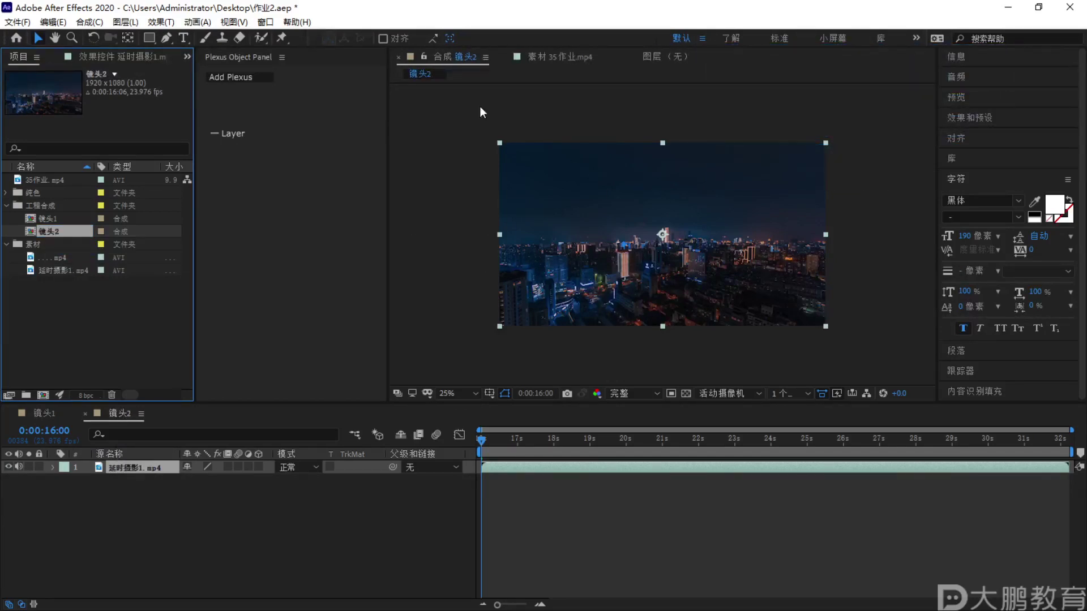
Widen the composition viewer and examine the night city footage of 镜头2 at 0:00:19:00, enlarged to 50%
left_click_drag(389, 106, 333, 128)
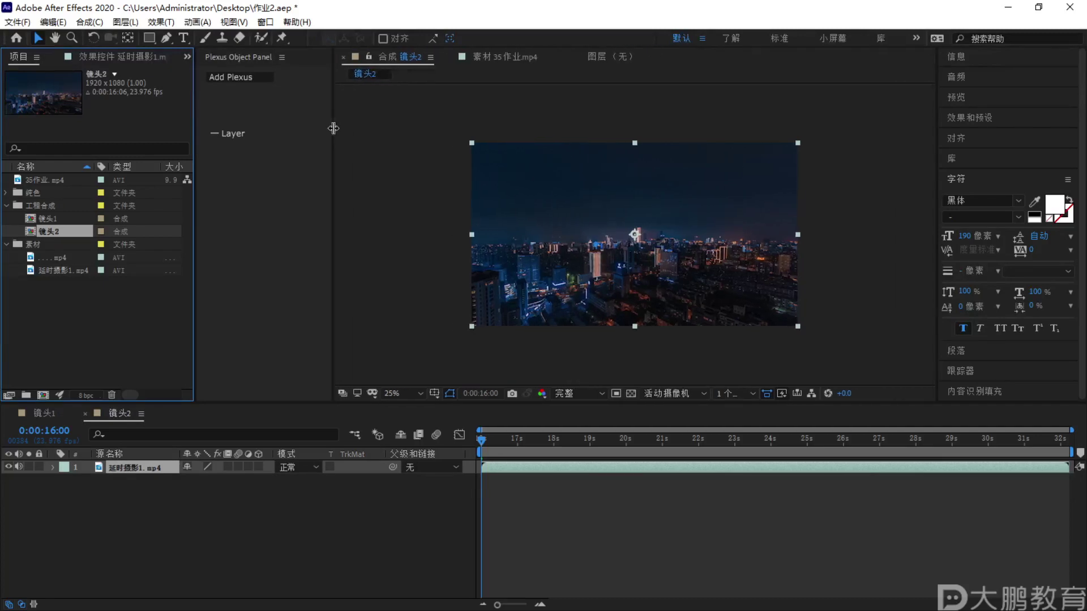
scroll(656, 241, "up", 2)
scroll(655, 241, "down", 2)
left_click(136, 470)
left_click(589, 439)
scroll(643, 260, "up", 3)
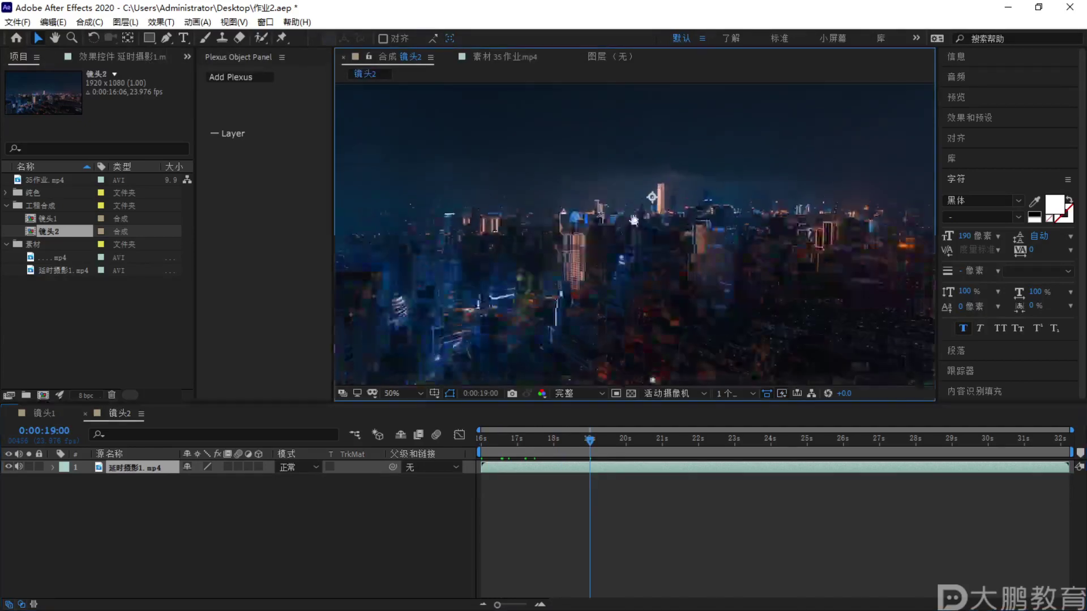
Preview the opening of 镜头2 from 0:00:16:00 and examine the camera movement around the city buildings
scroll(642, 260, "down", 3)
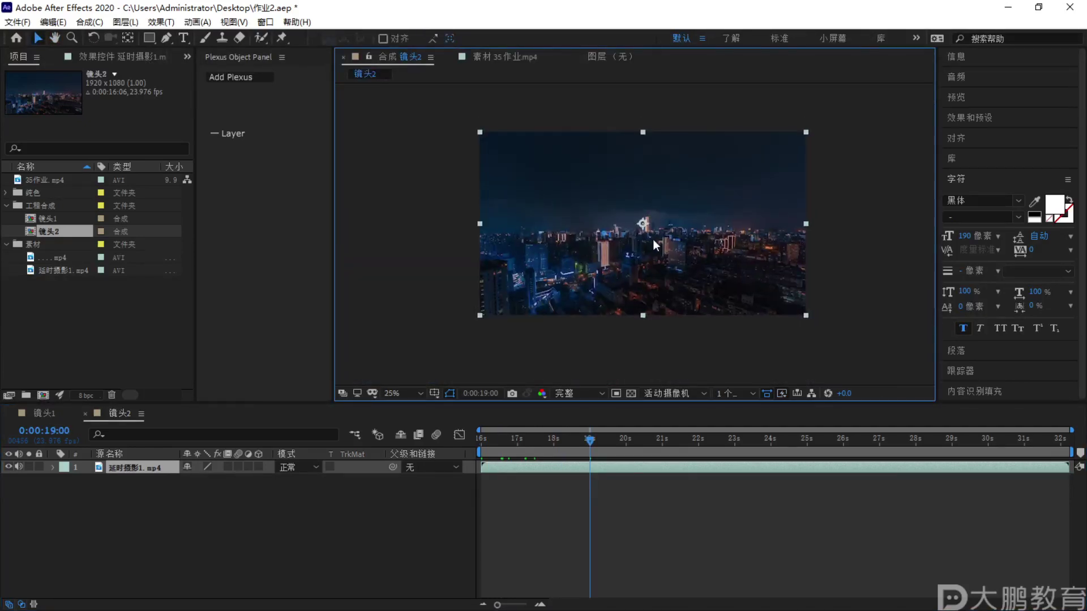
left_click(454, 461)
key("Home")
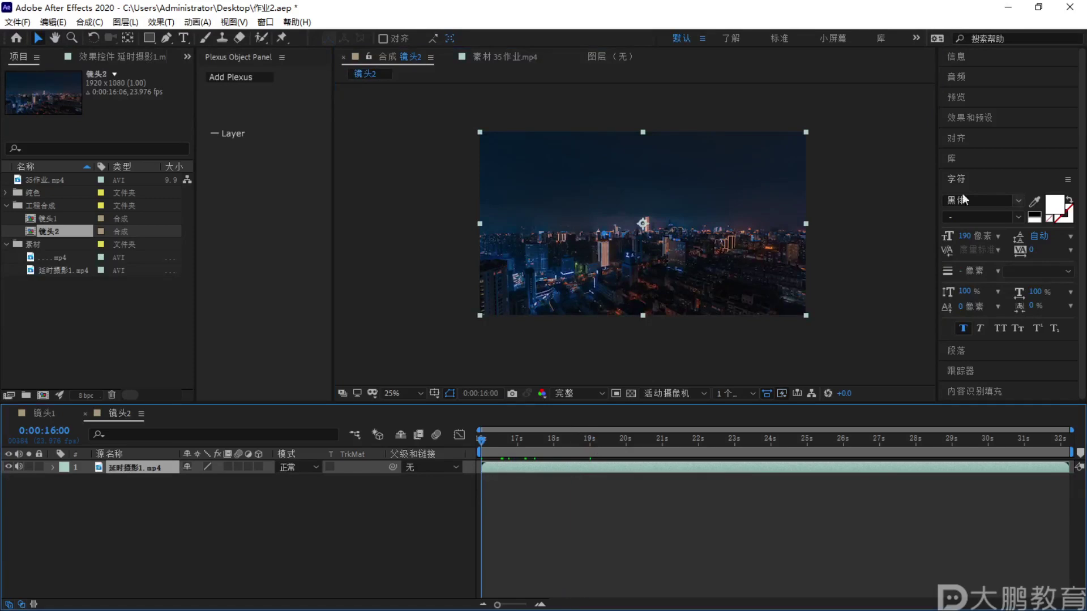
left_click(964, 179)
key("F1")
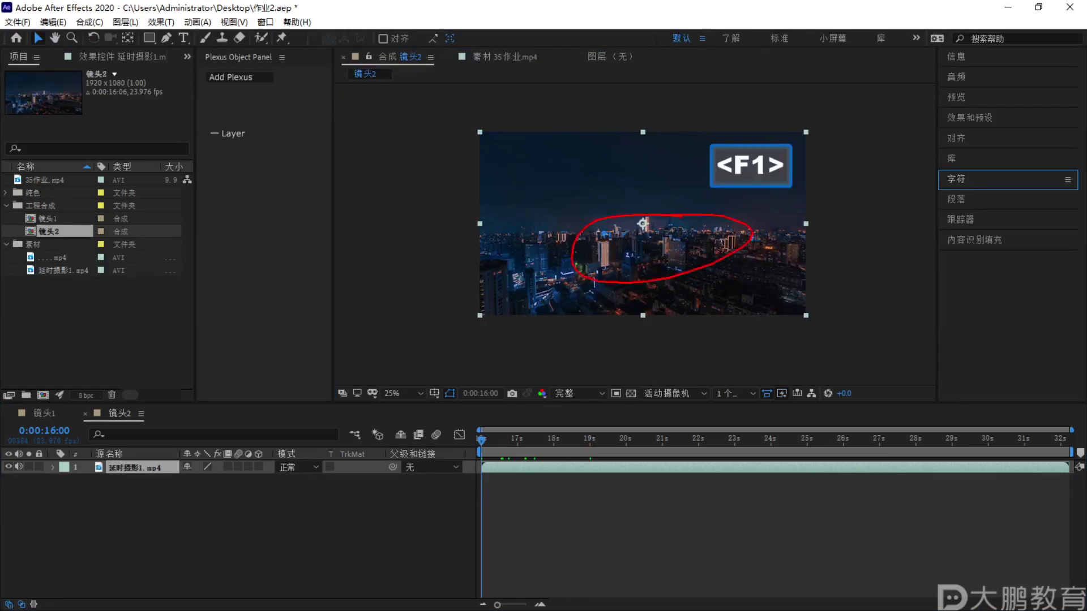
key("Escape")
key("period")
key("space")
key("space")
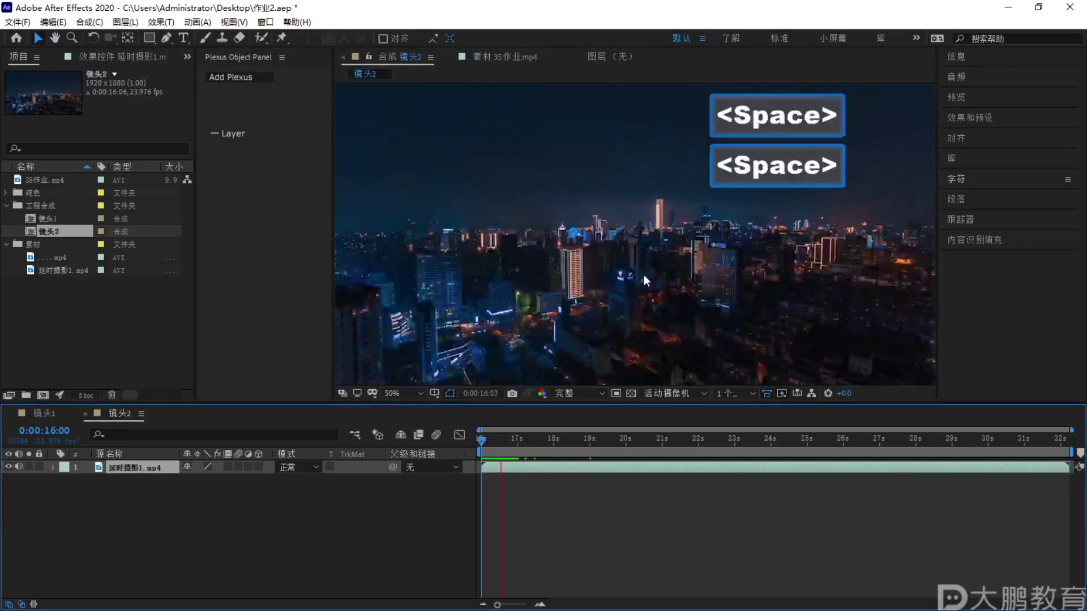
key("comma")
key("F1")
left_click_drag(569, 279, 561, 296)
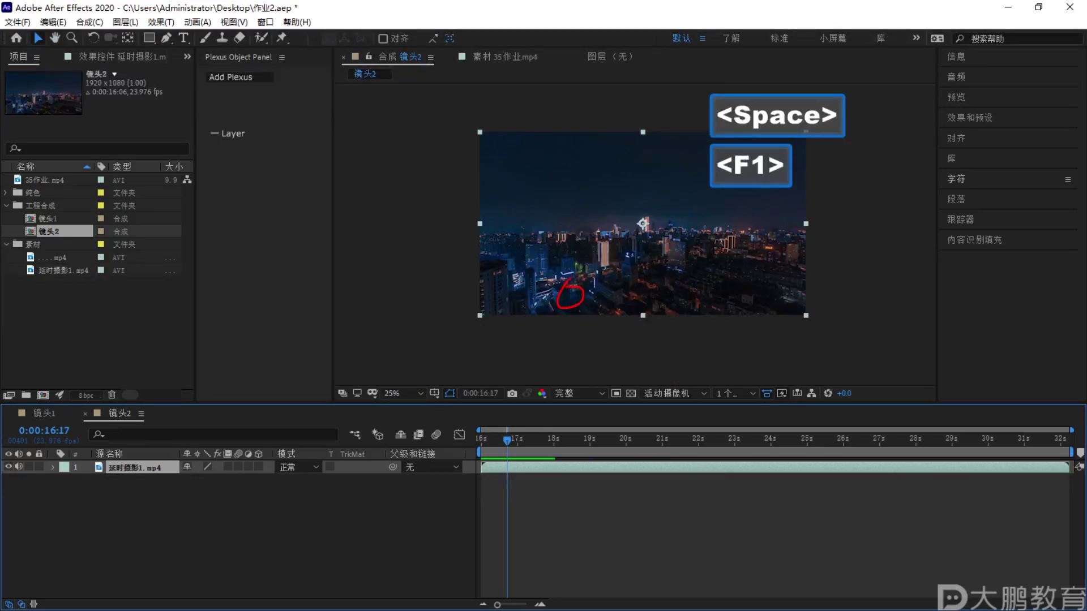
key("Escape")
Return to the start of the composition and run 3D camera tracking on 延时摄影1.mp4
left_click(973, 200)
left_click(972, 199)
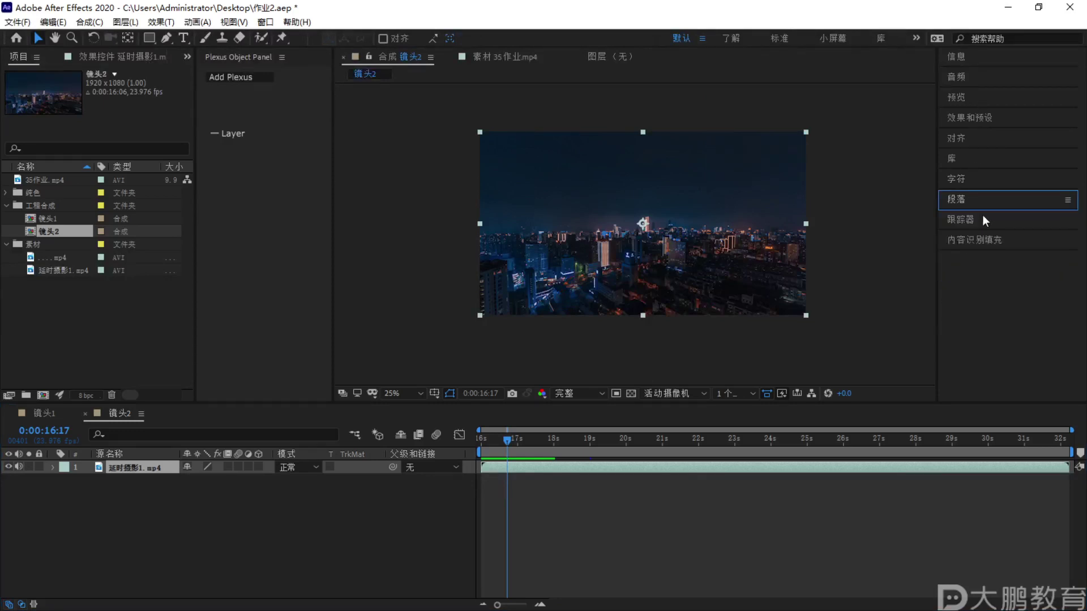
left_click(978, 220)
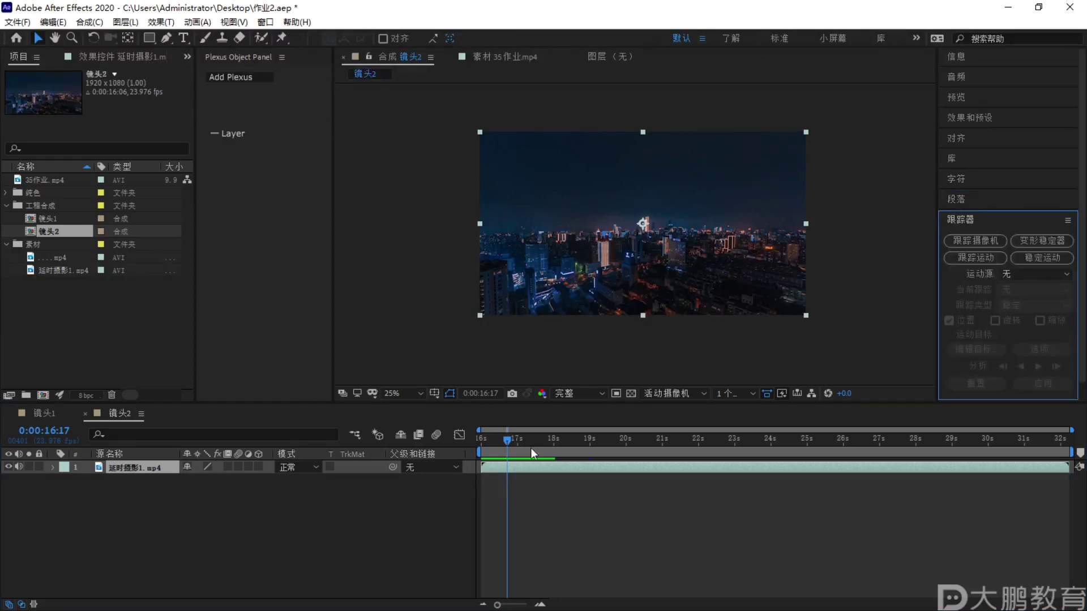
left_click_drag(505, 440, 481, 440)
left_click(985, 240)
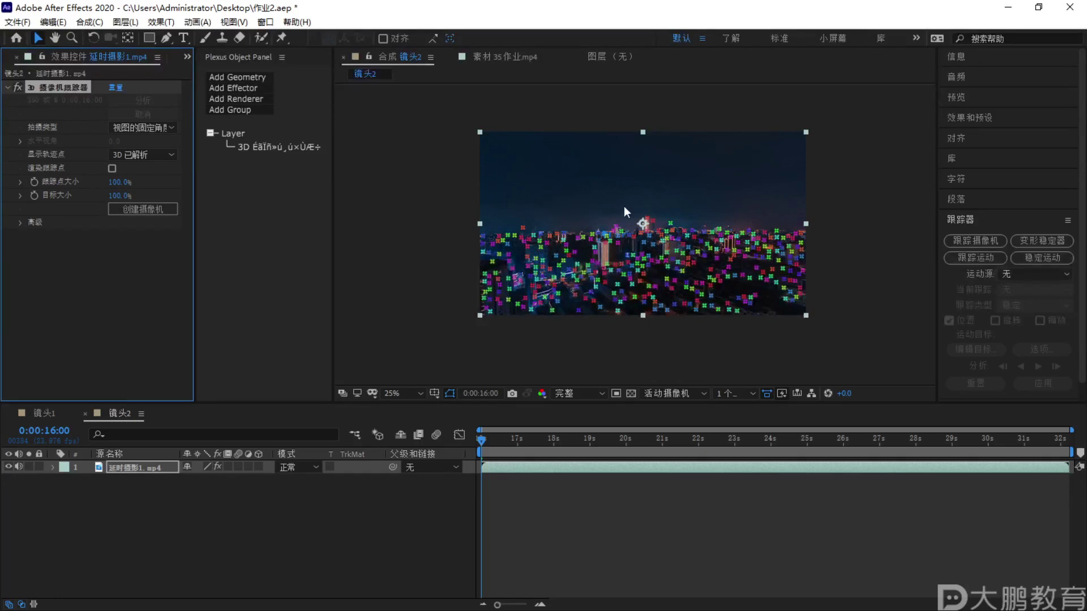
Inspect the solved track points over the city and select the one on top of the tall central tower
scroll(620, 227, "up", 1)
scroll(630, 235, "down", 1)
scroll(630, 234, "up", 1)
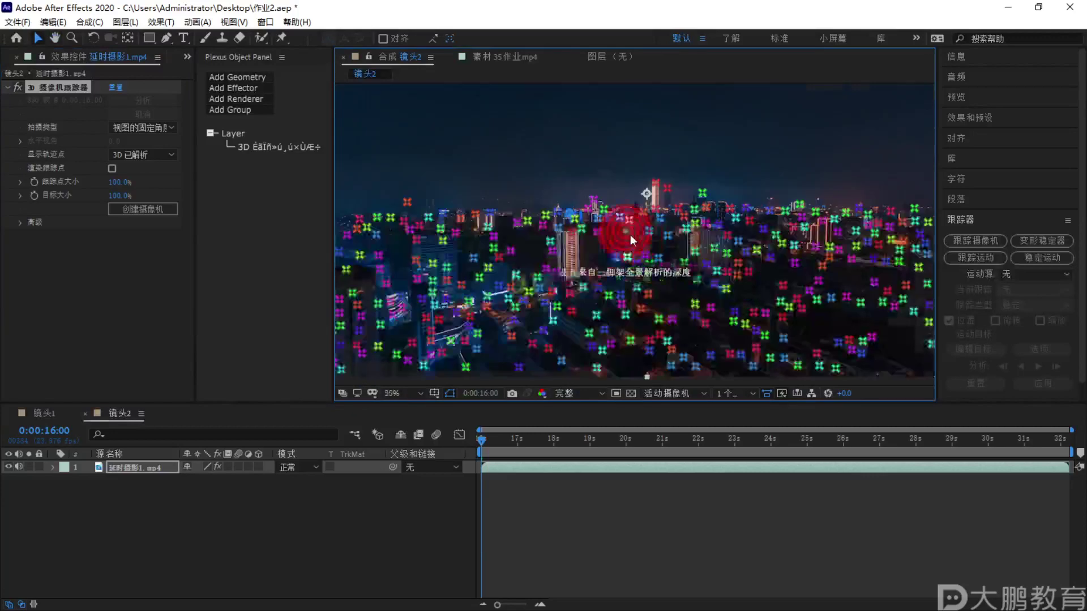
scroll(559, 256, "down", 1)
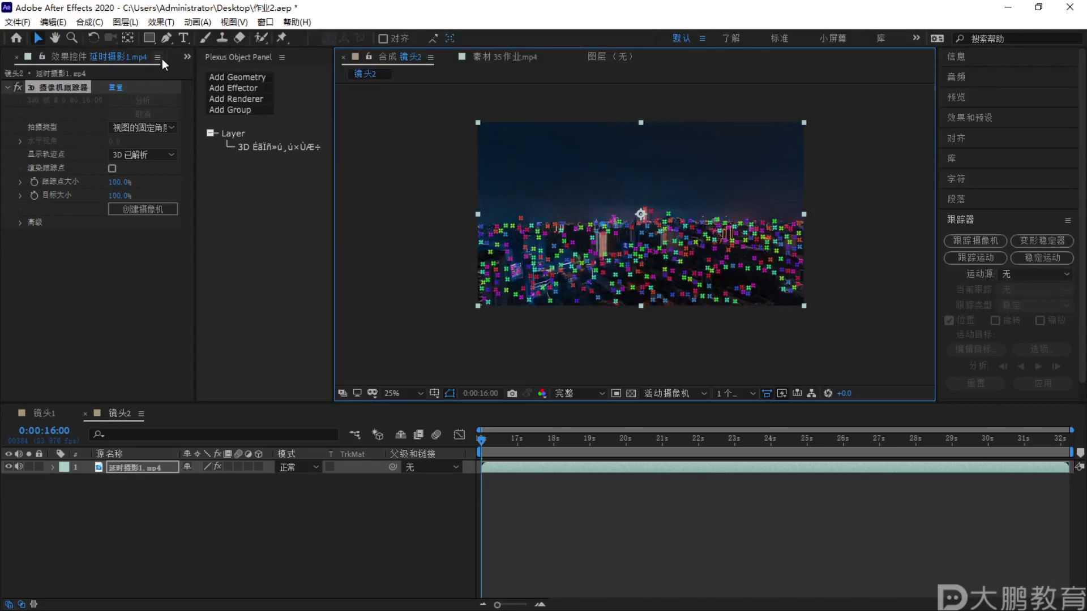
scroll(600, 208, "up", 2)
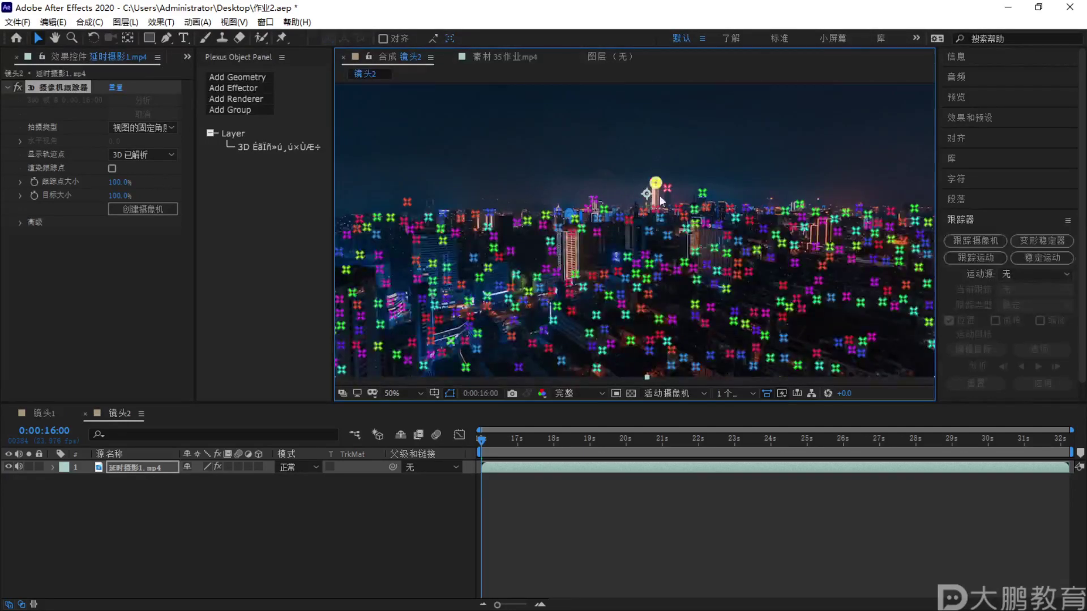
scroll(616, 222, "down", 2)
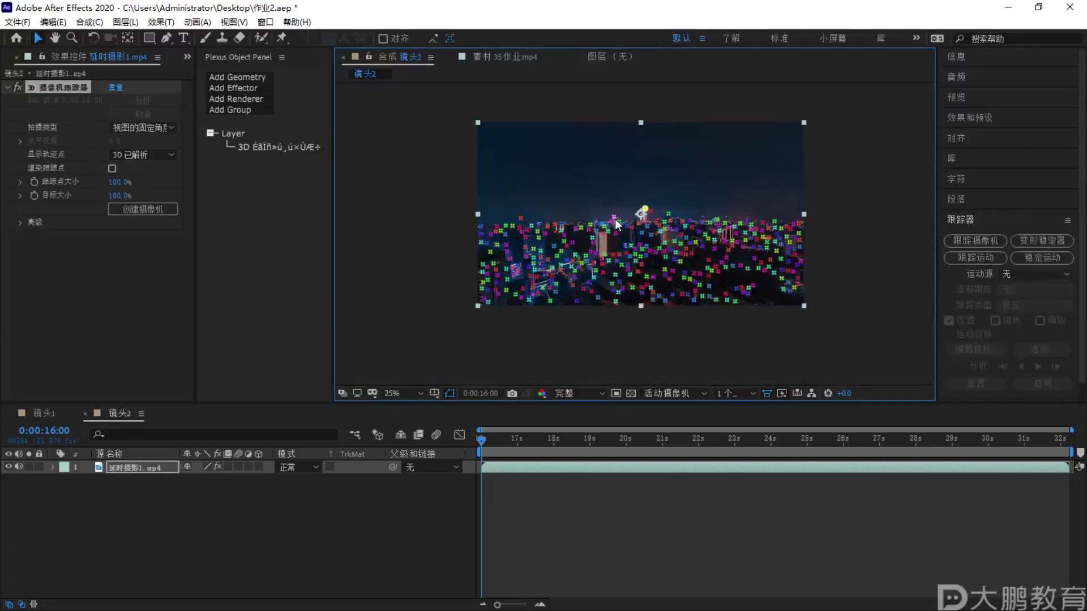
Check the reference footage 35作业.mp4 for where the arcs start at the tower and land on surrounding buildings
left_click(498, 55)
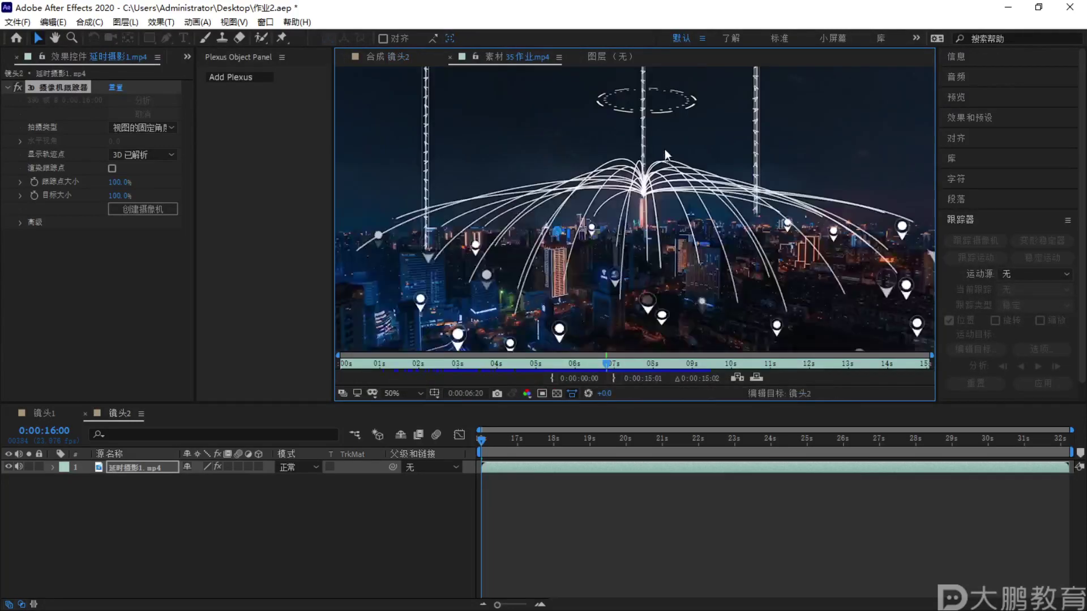
key("F1")
left_click_drag(667, 188, 674, 180)
left_click_drag(379, 229, 363, 269)
left_click_drag(479, 290, 466, 329)
left_click_drag(561, 316, 634, 337)
key("Escape")
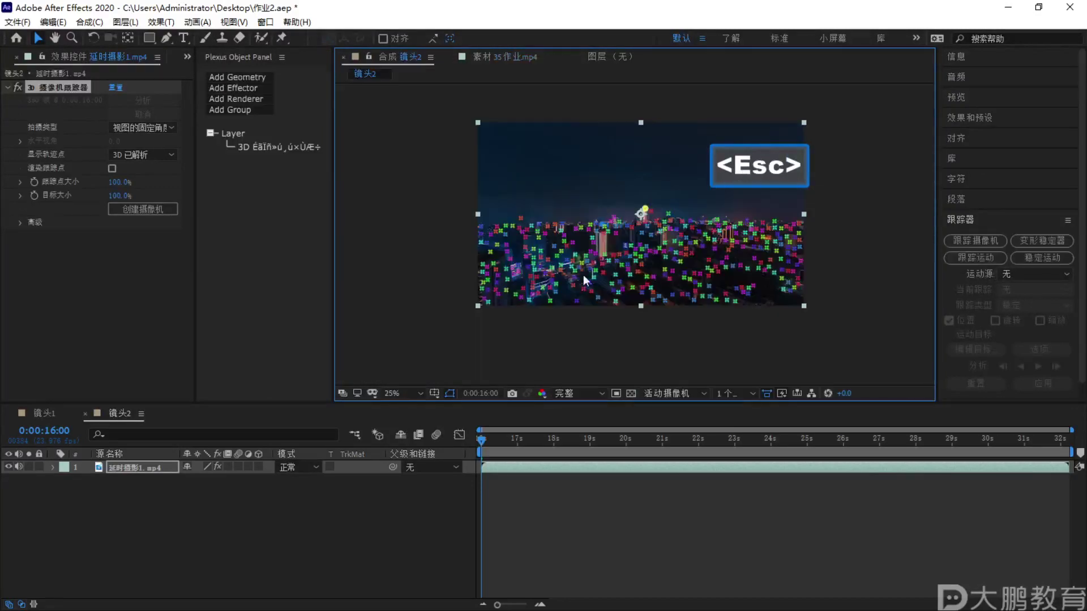
Add ten track points spread across the surrounding buildings to the tower point and create 11 nulls and a camera from them
key("period")
key("ctrl")
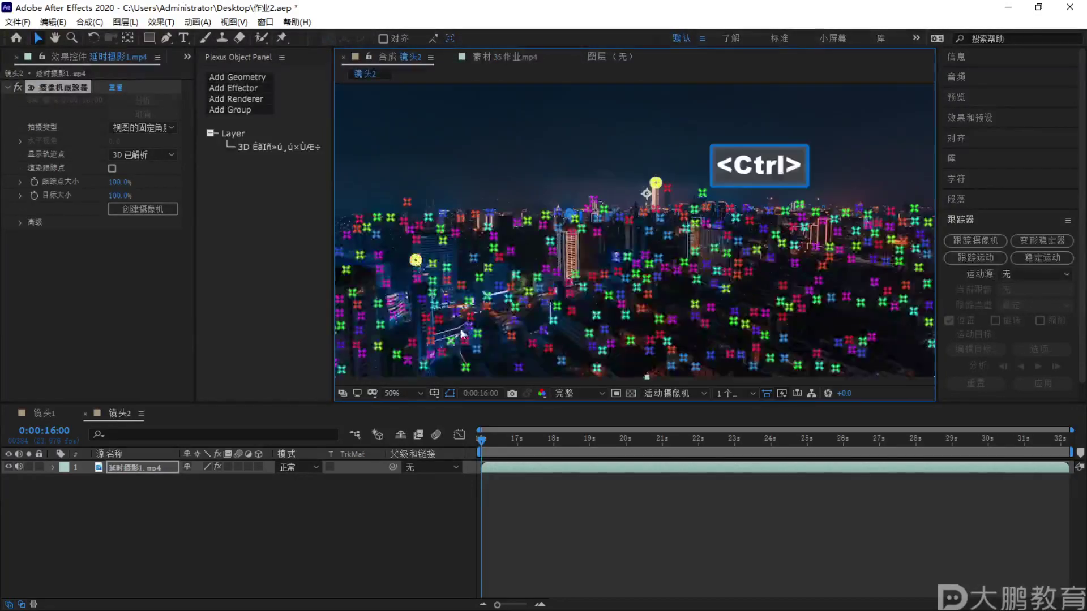
left_click(455, 313, "ctrl")
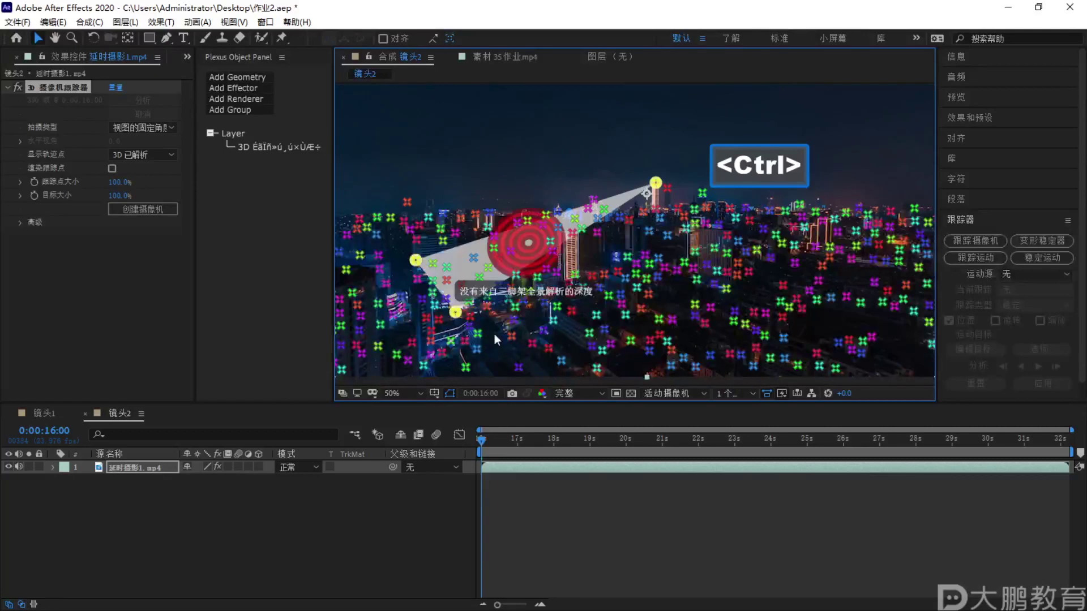
left_click(531, 343, "ctrl")
left_click(731, 353, "ctrl")
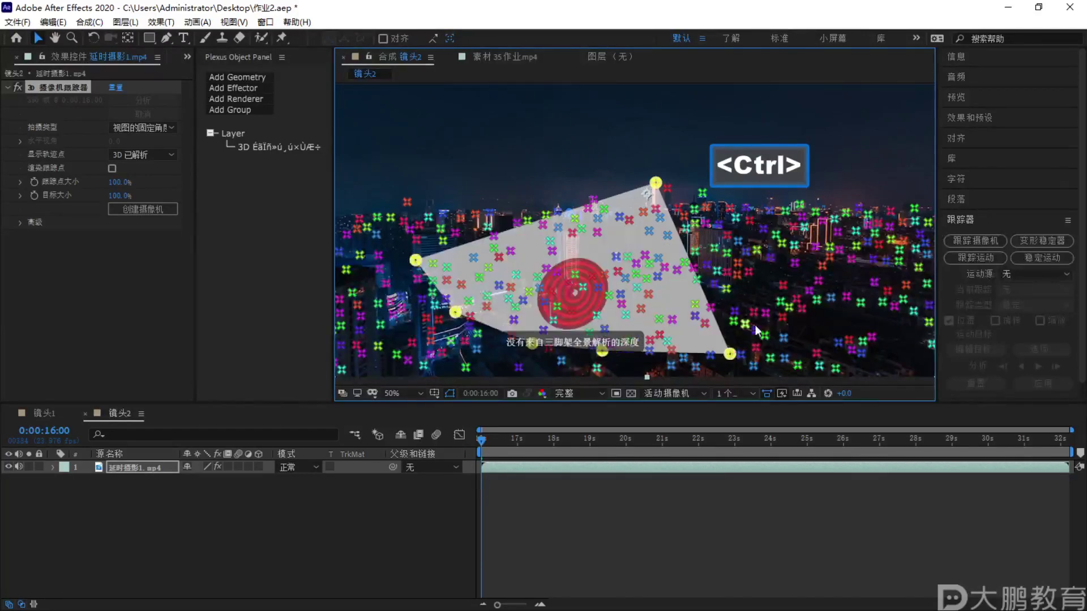
left_click(756, 330, "ctrl")
left_click(810, 294, "ctrl")
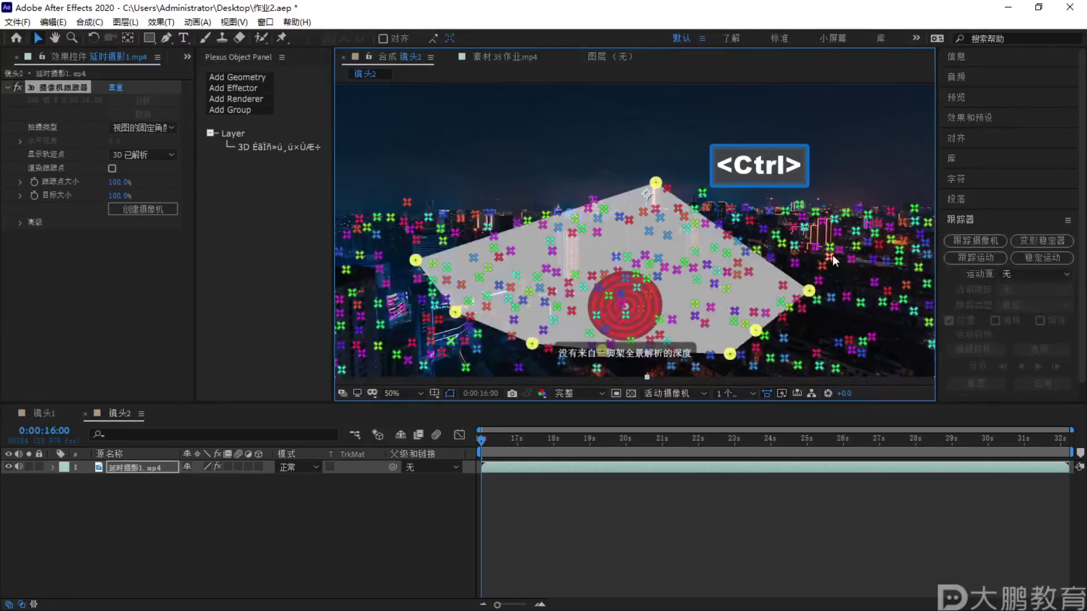
left_click(831, 250, "ctrl")
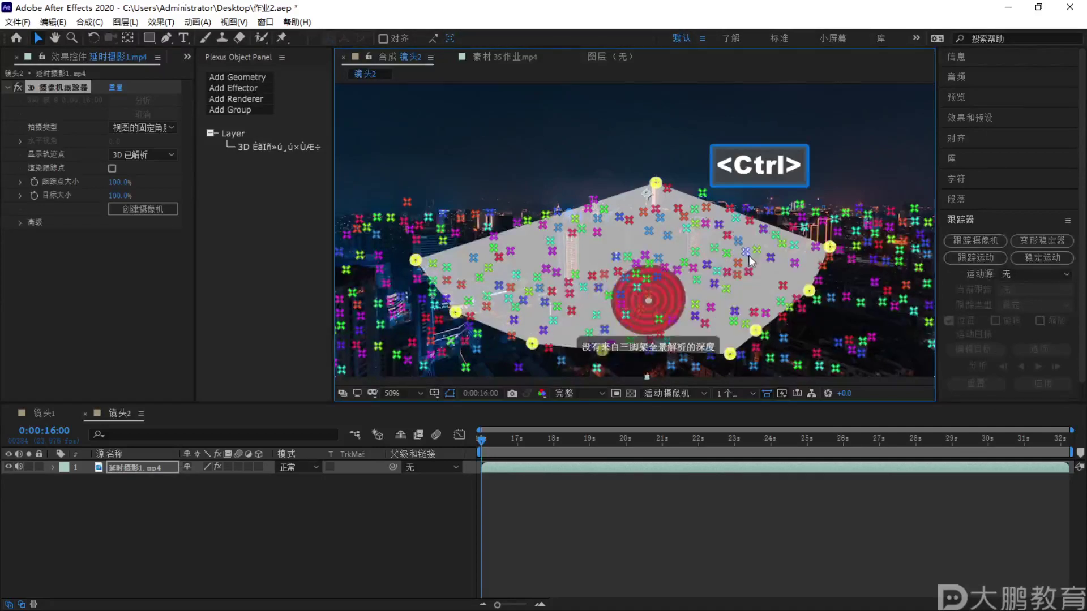
left_click(856, 232, "ctrl")
left_click(860, 208, "ctrl")
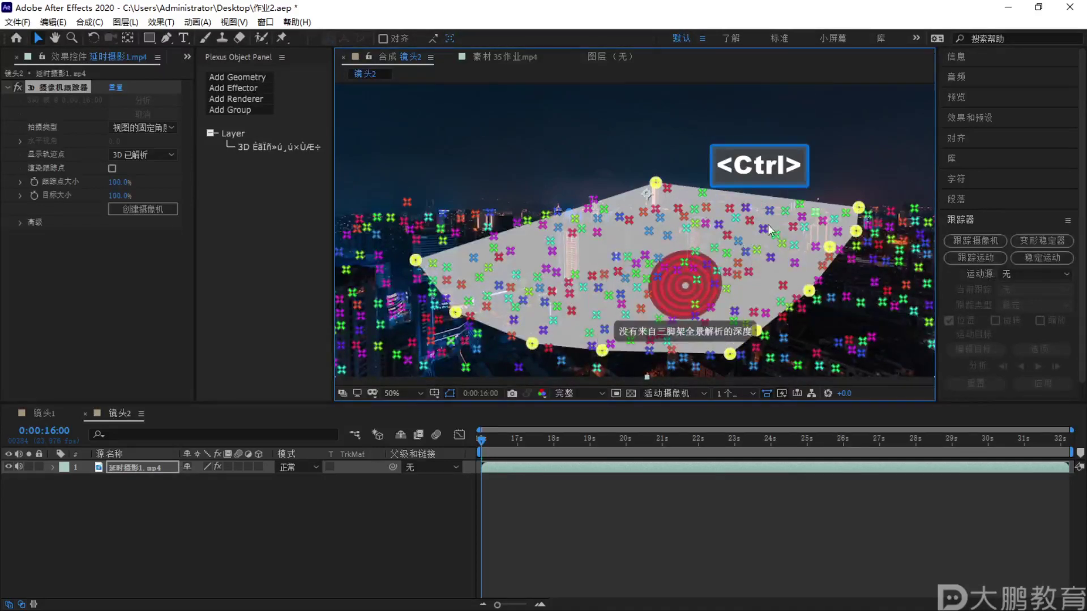
right_click(632, 232)
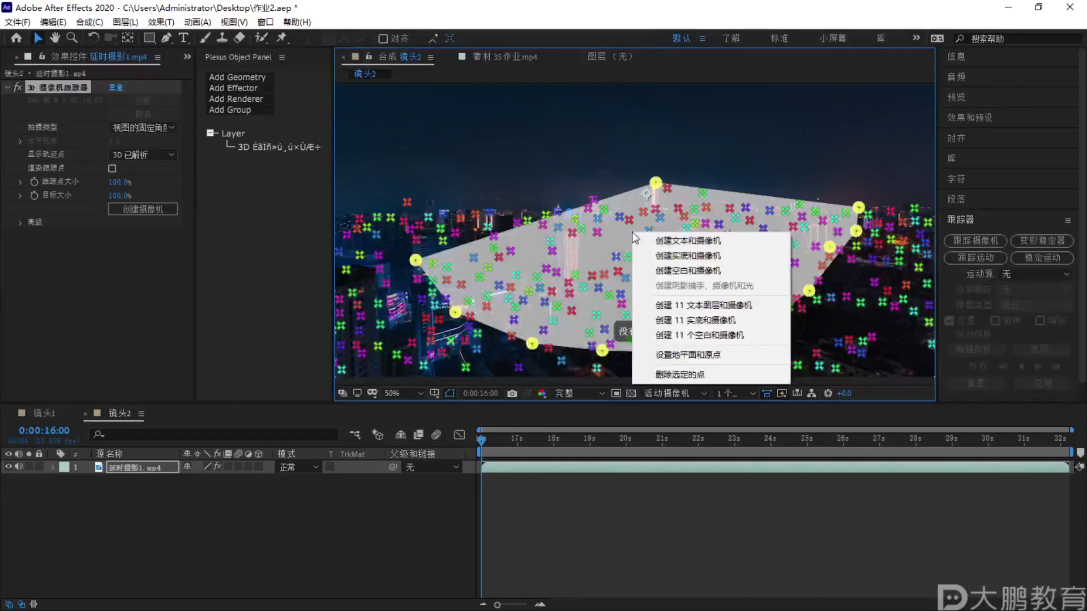
left_click(689, 335)
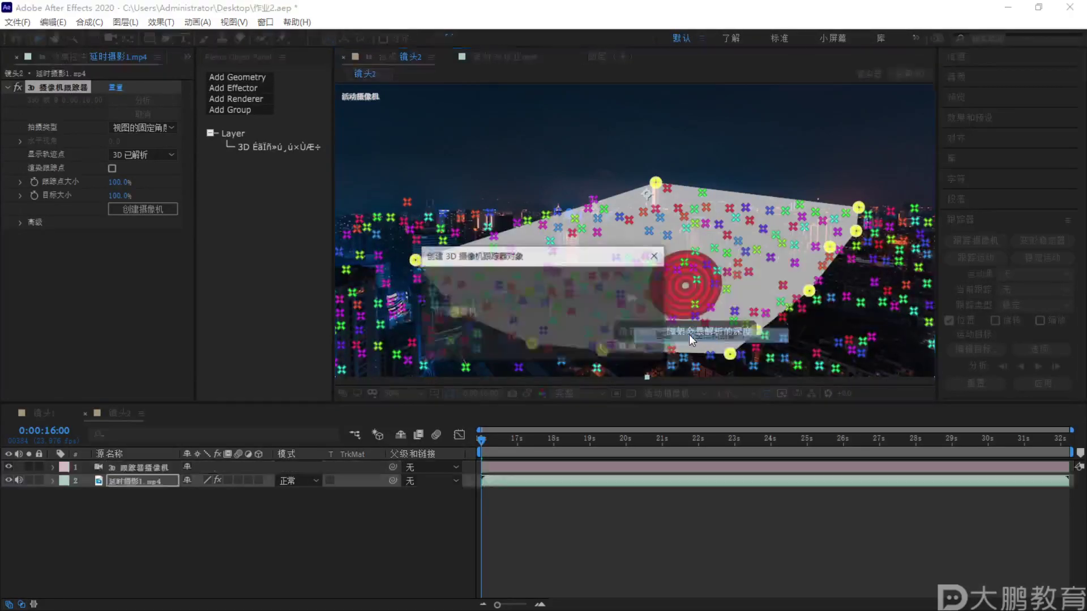
Rename the null on top of the tower, 跟踪为空 1, as A
scroll(176, 524, "down", 2)
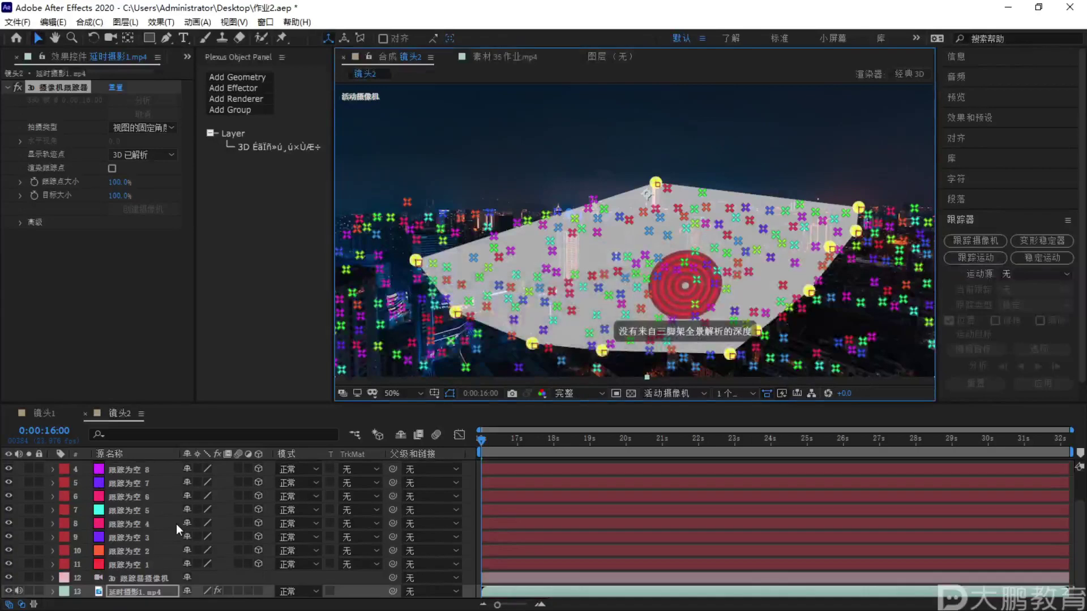
left_click(657, 189)
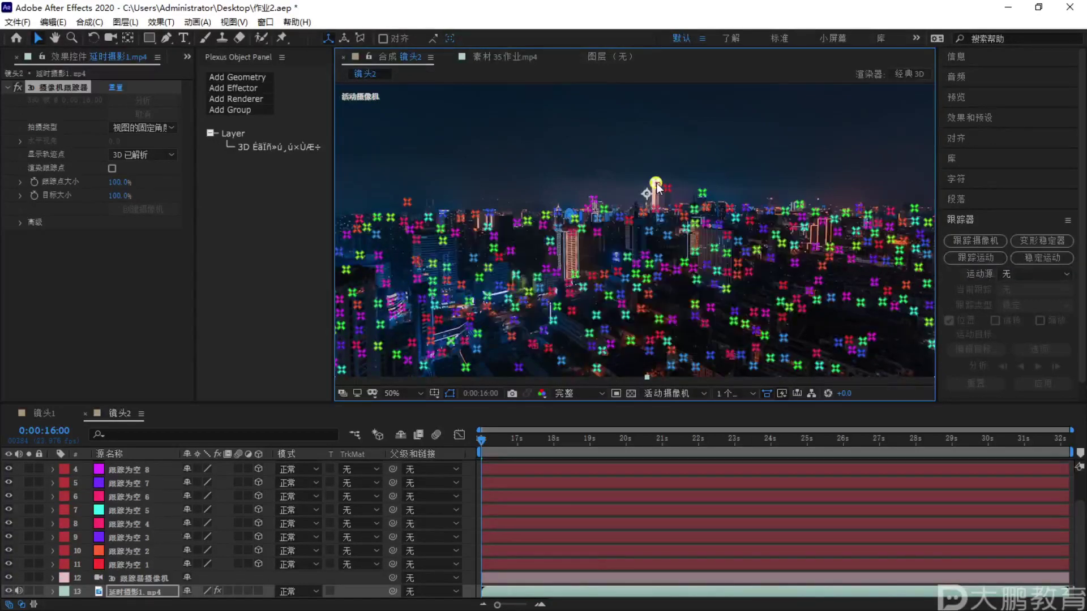
left_click(143, 565)
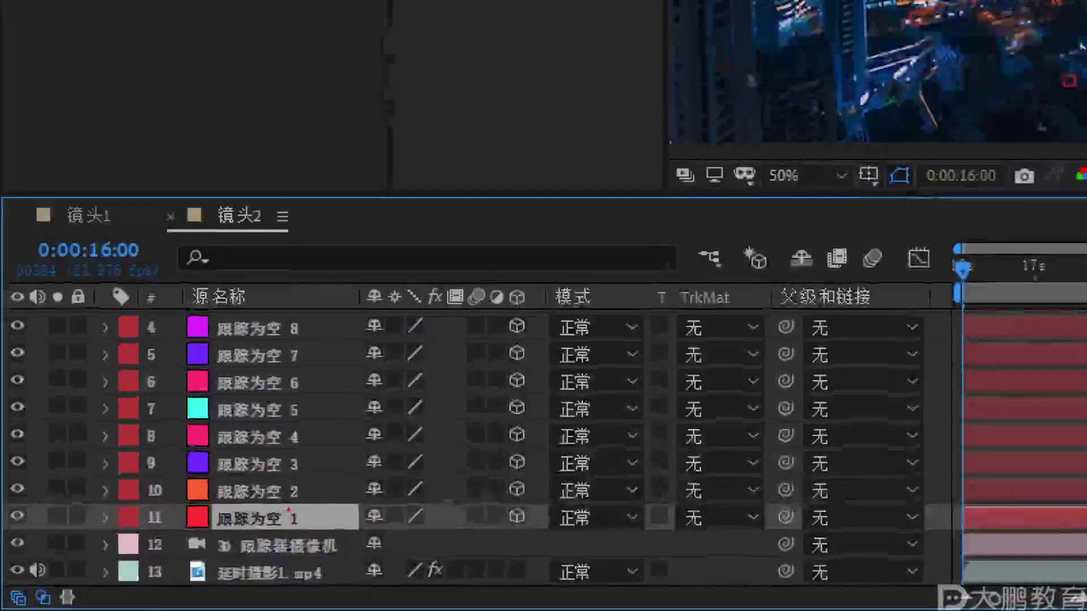
key("Escape")
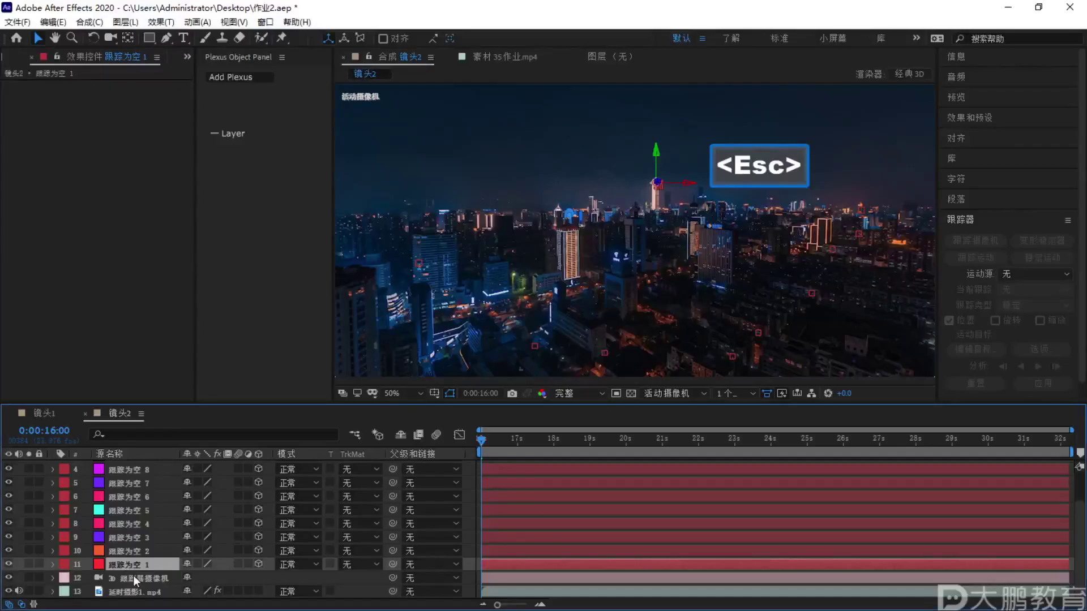
key("Return")
type("A")
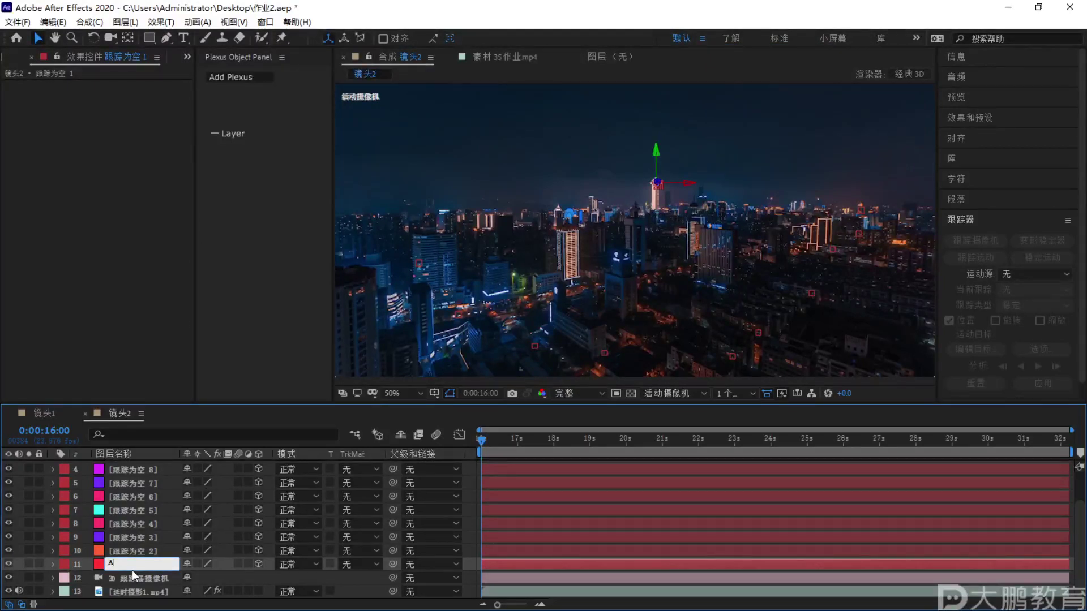
Rename the nulls 跟踪为空 2, 跟踪为空 3 and 跟踪为空 4 as B
left_click(145, 553)
key("Return")
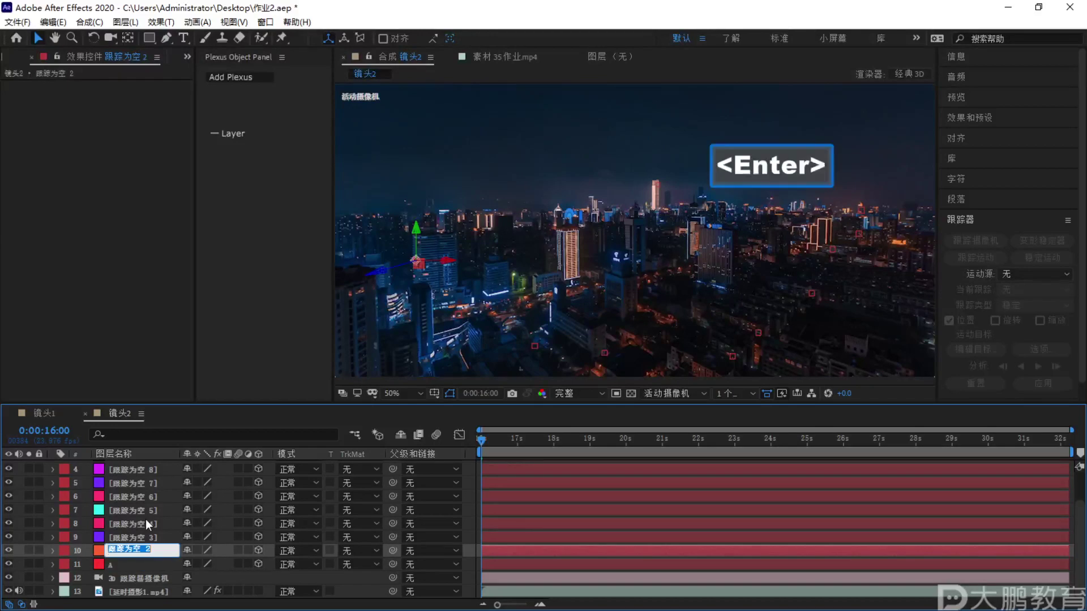
type("B")
left_click(140, 538)
key("Return")
type("B")
left_click(145, 526)
key("Return")
type("BN")
key("BackSpace")
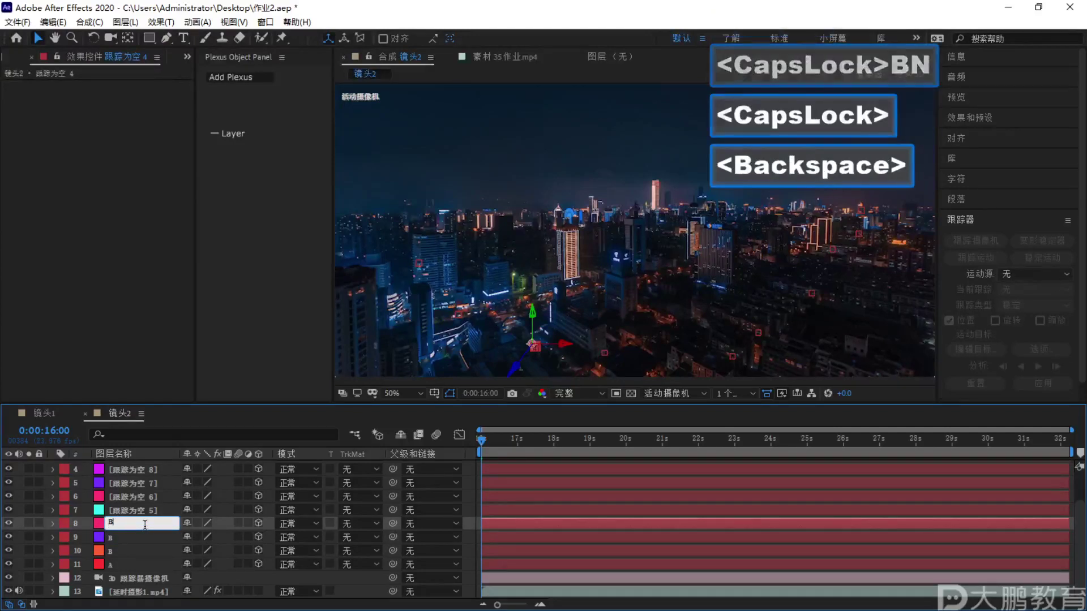
Rename the nulls 跟踪为空 5 and 跟踪为空 6 as B
left_click(148, 512)
key("Return")
type("B")
key("Caps_Lock")
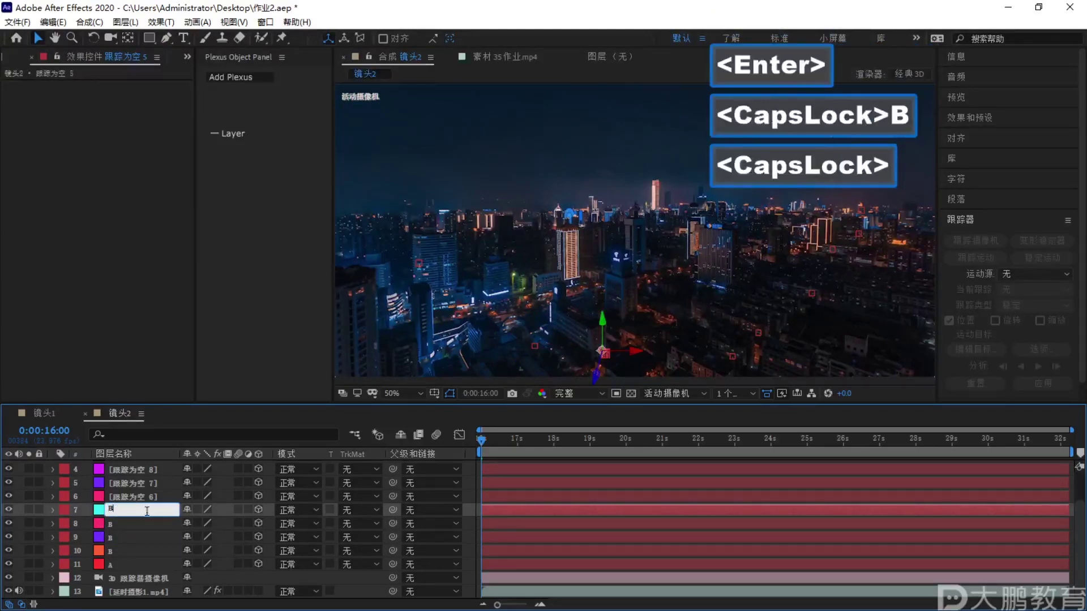
left_click(148, 496)
key("Return")
key("Caps_Lock")
type("B")
key("Caps_Lock")
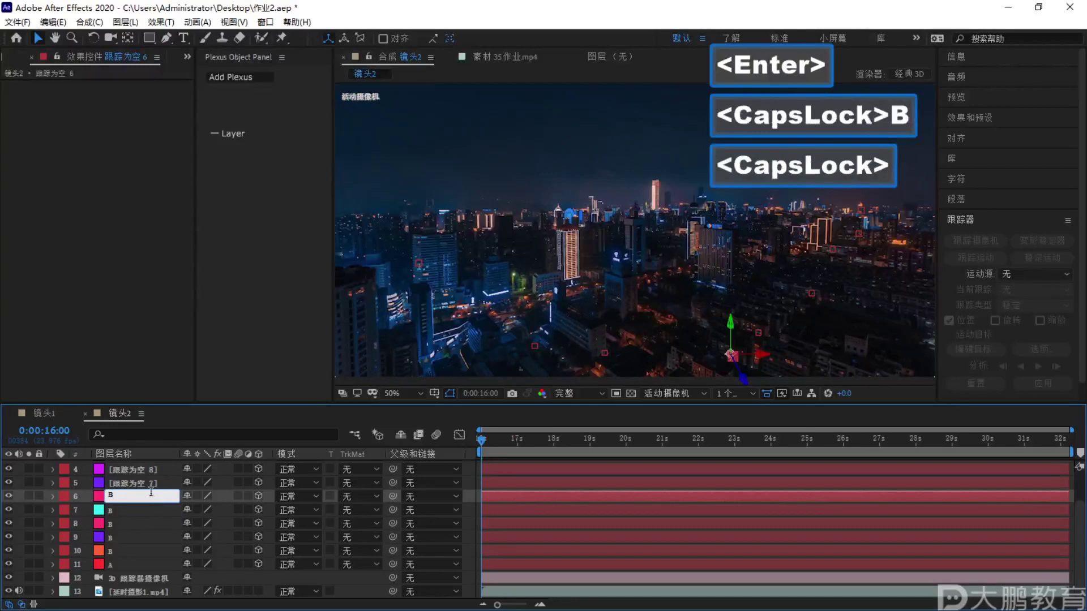
Rename the null 跟踪为空 7 as B
scroll(144, 510, "up", 2)
left_click(143, 520)
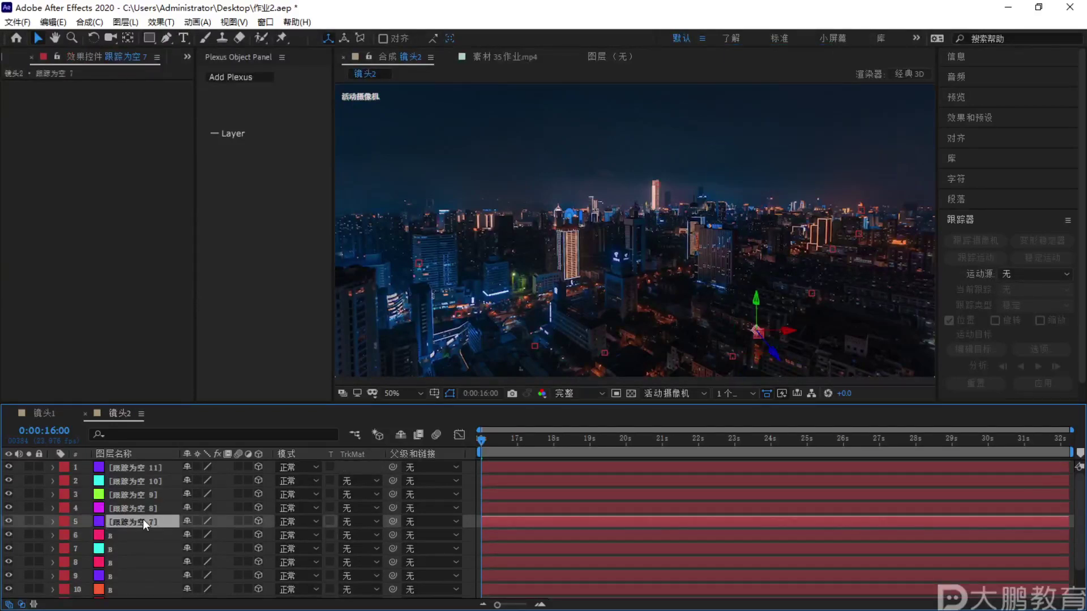
key("Return")
type("b")
key("BackSpace")
key("Caps_Lock")
type("N")
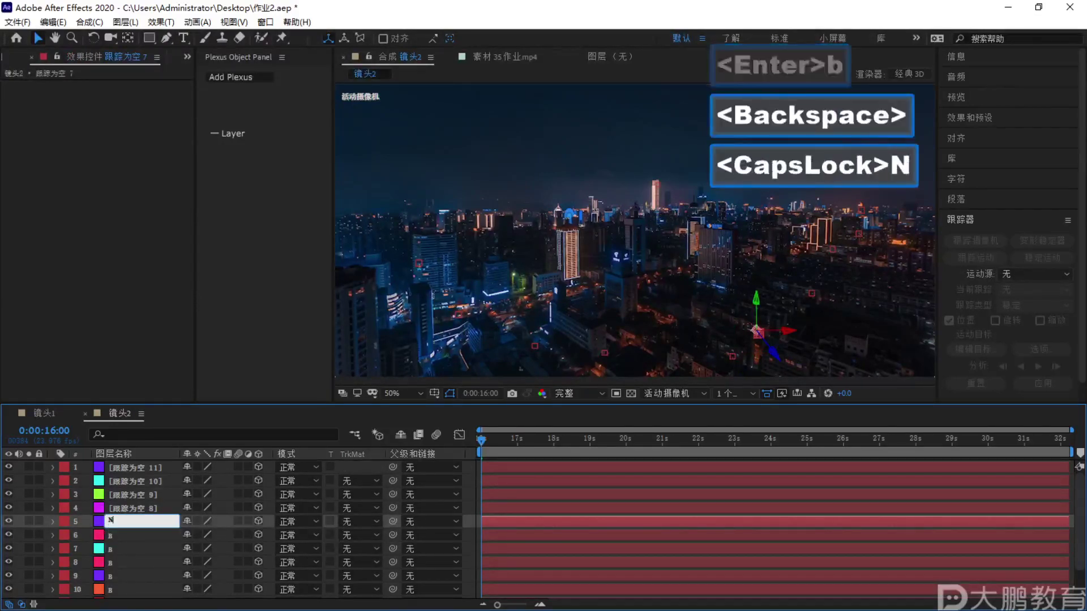
key("BackSpace")
type("B")
Rename the nulls 跟踪为空 8, 跟踪为空 10 and 跟踪为空 9 as B
left_click(150, 507)
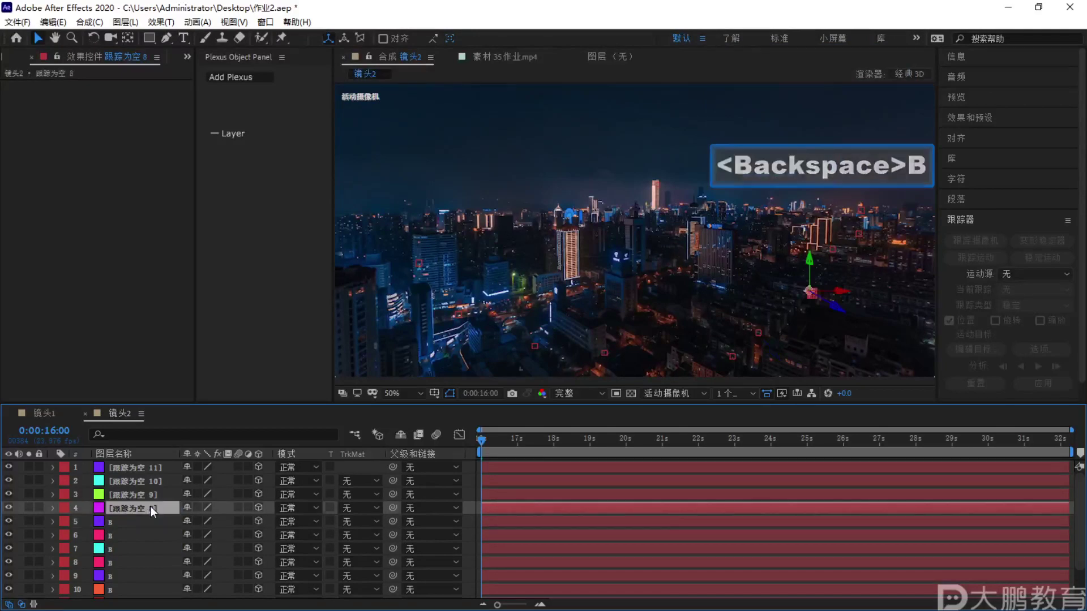
key("Return")
type("B")
left_click(158, 486)
key("Return")
type("B")
left_click(152, 489)
key("Return")
type("B")
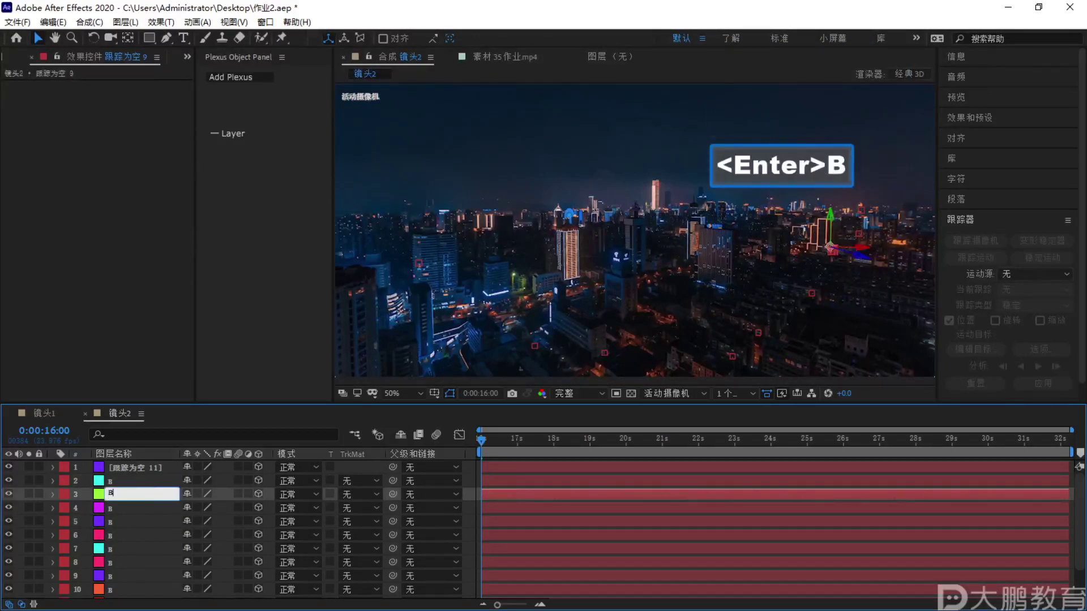
Rename the remaining null 跟踪为空 11 as B
left_click(143, 455)
left_click(148, 455)
left_click(147, 469)
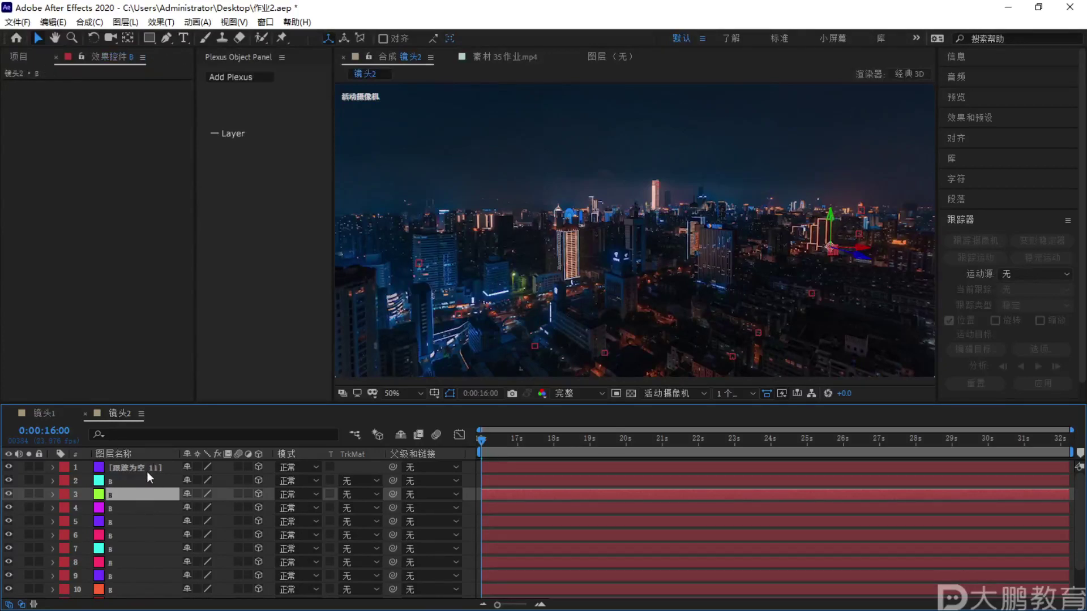
key("Return")
type("B")
key("Return")
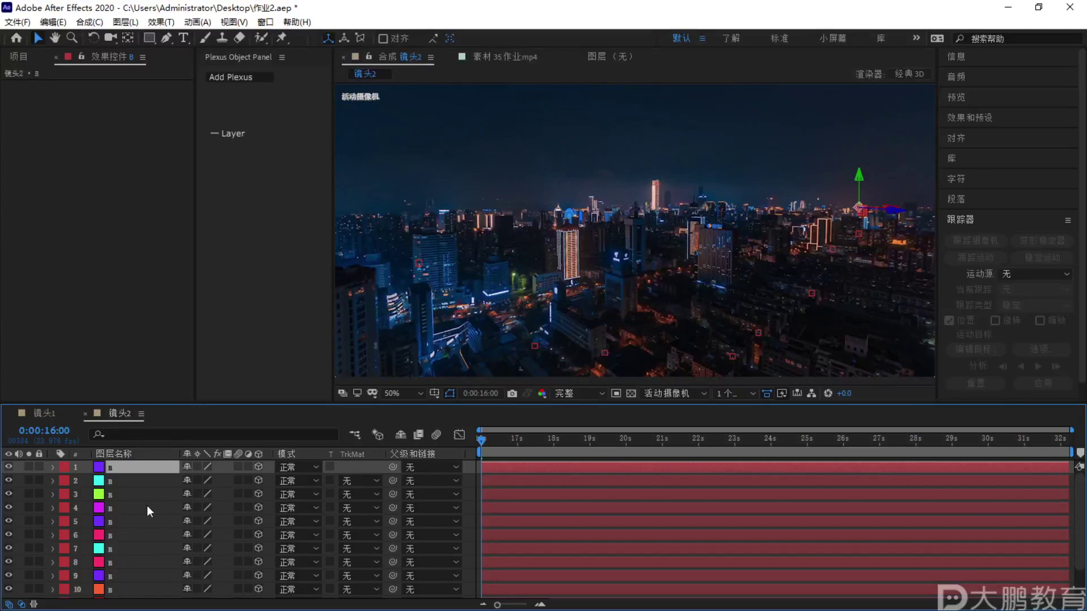
Create a white 1920 × 1080 solid named 白色 纯色 4 above the nulls
left_click(474, 494)
key("ctrl+y")
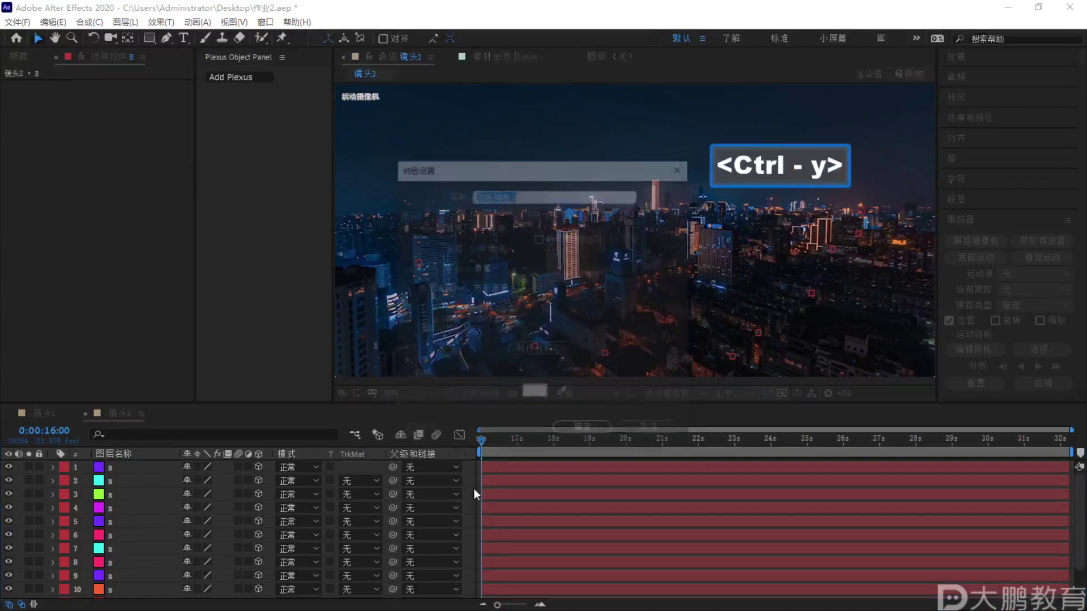
left_click(589, 431)
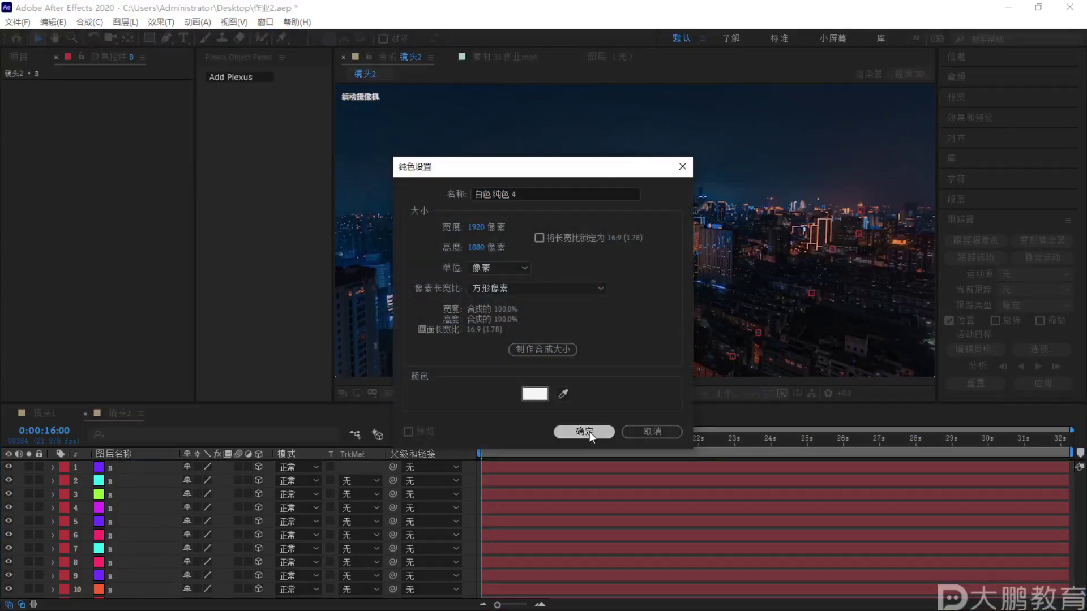
key("Caps_Lock")
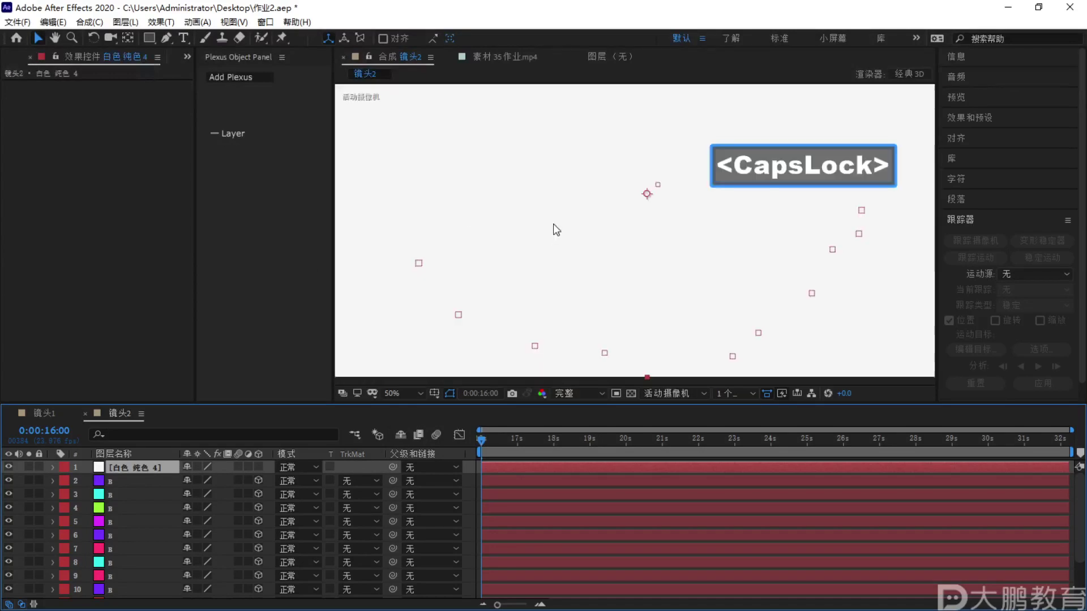
Apply the Plexus effect to the solid 白色 纯色 4 and widen the Plexus object list so its full entry names fit
left_click(161, 22)
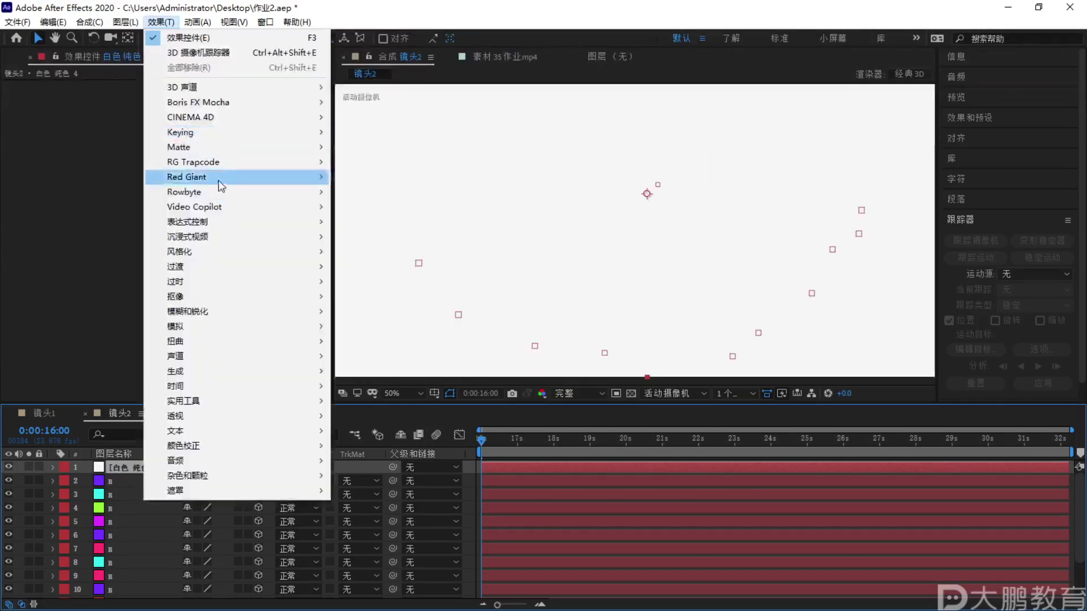
mouse_move(226, 194)
left_click(379, 193)
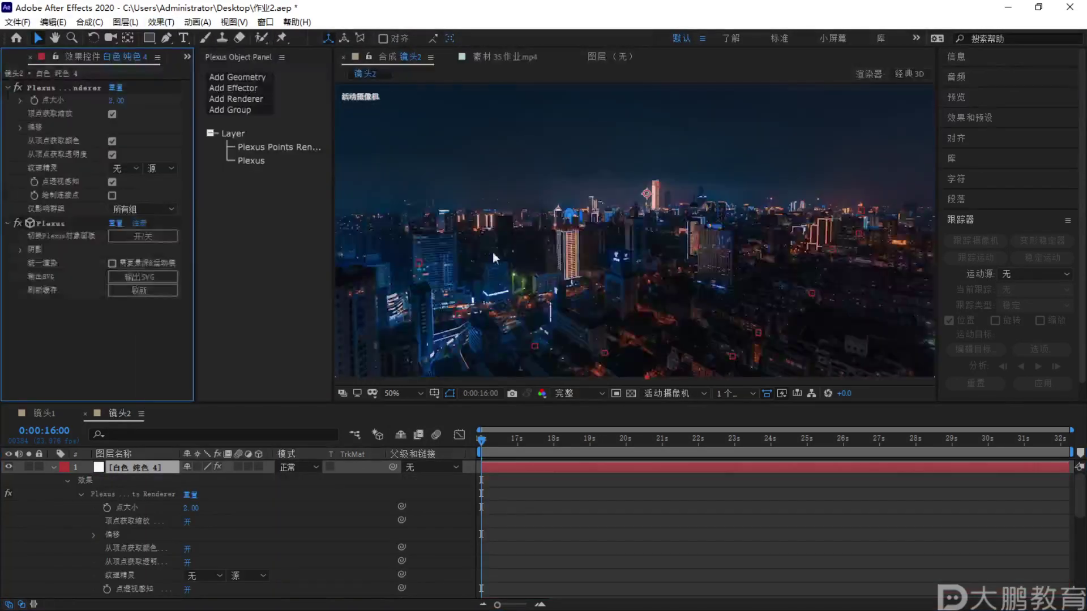
left_click_drag(333, 177, 429, 177)
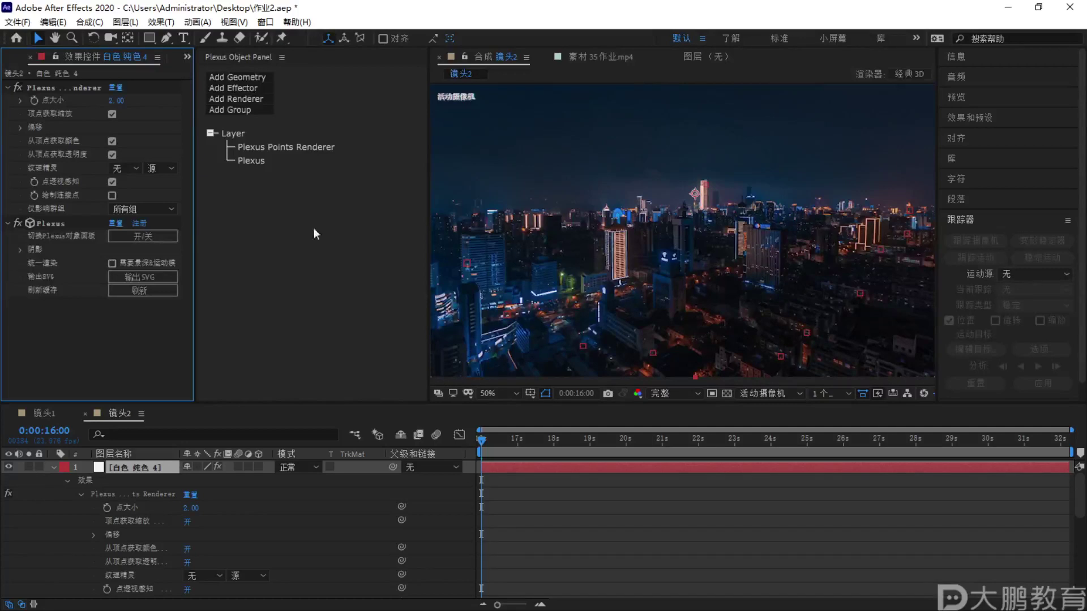
left_click(53, 468)
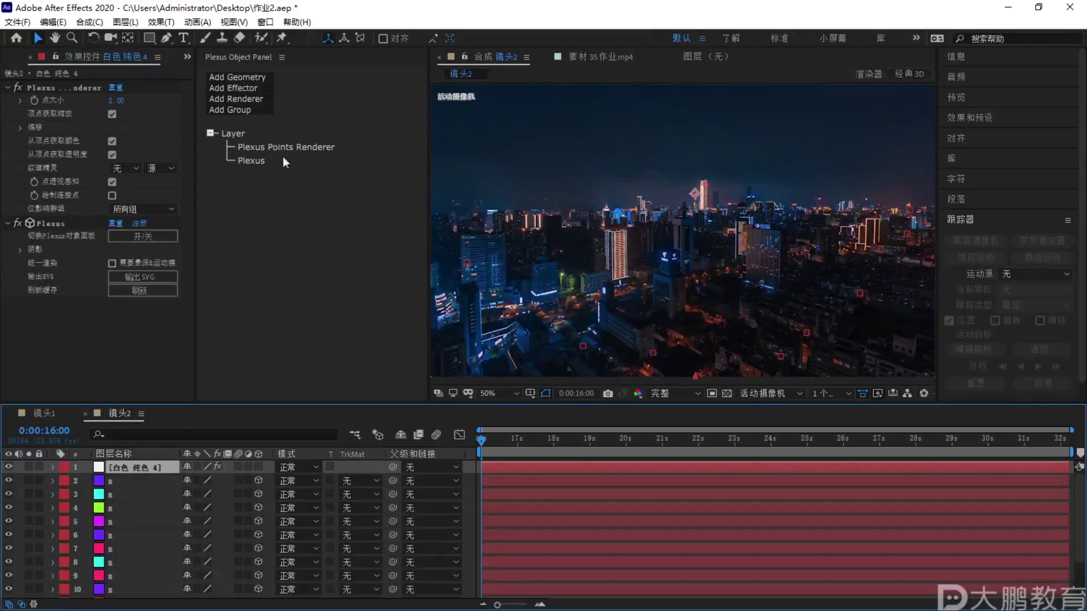
Add a Layers geometry object to Plexus and set its object type to 3D图层
left_click(260, 73)
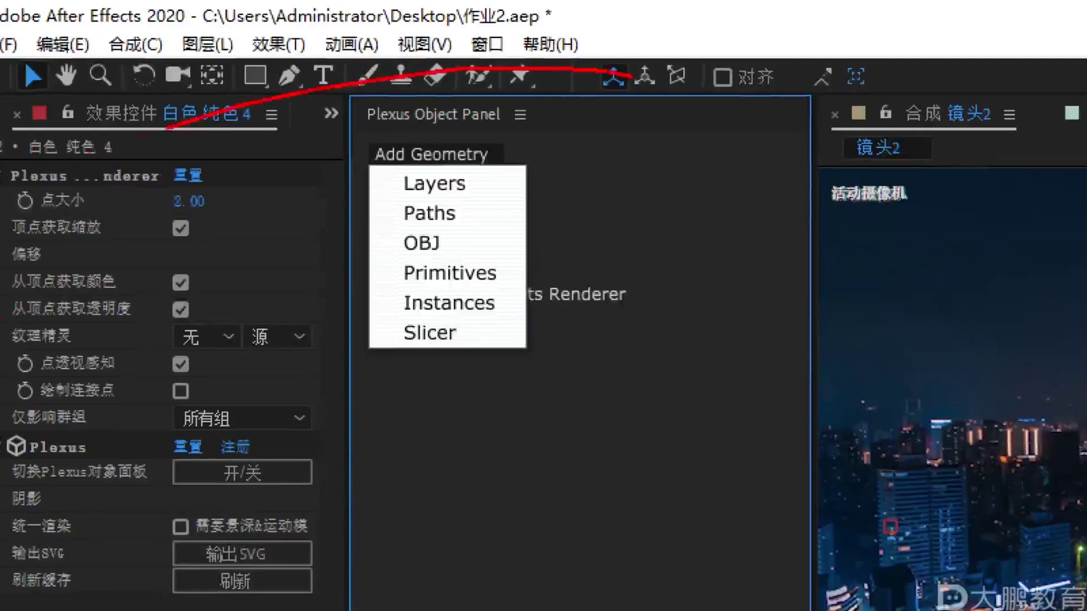
key("Escape")
left_click(453, 154)
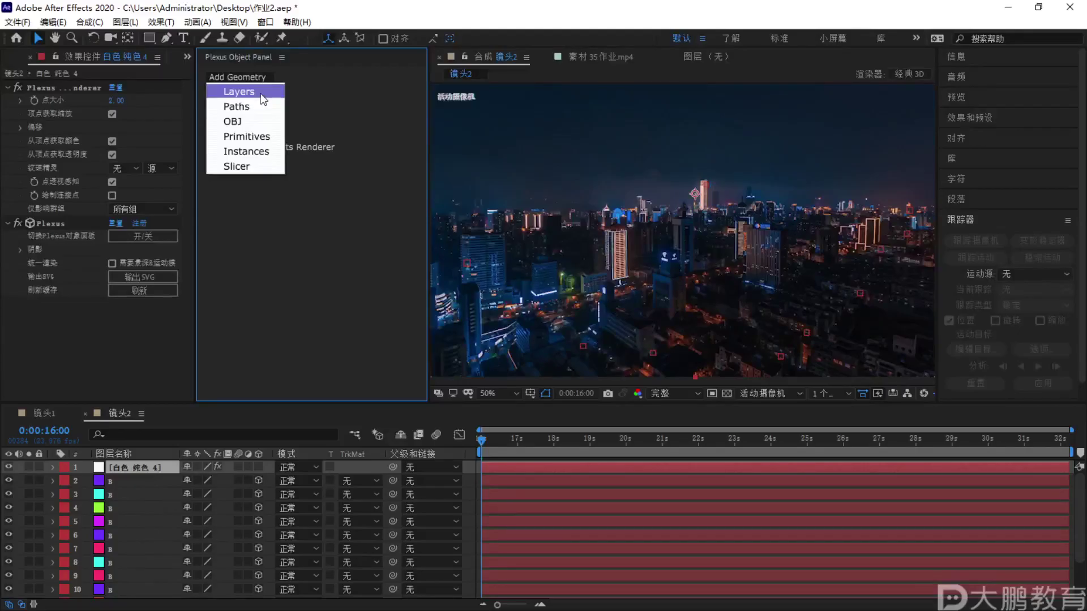
left_click(262, 94)
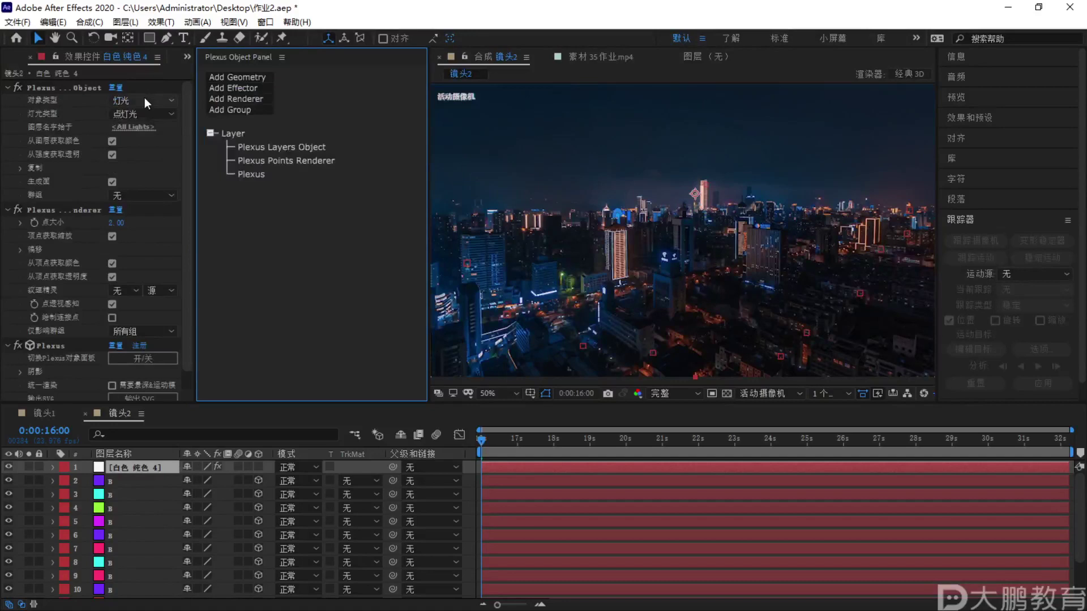
left_click(298, 147)
left_click(136, 100)
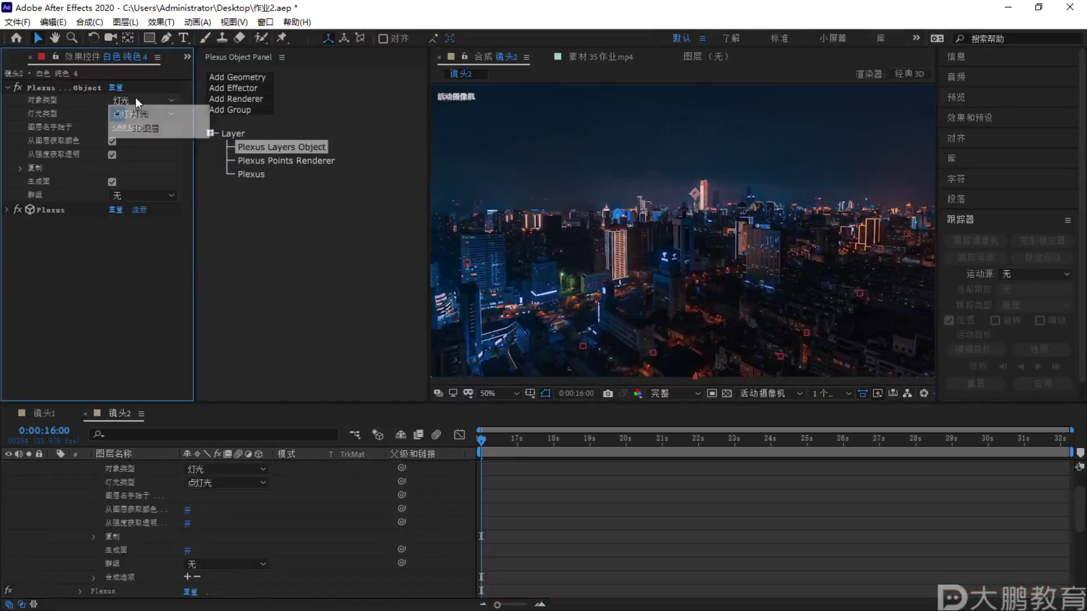
left_click(146, 129)
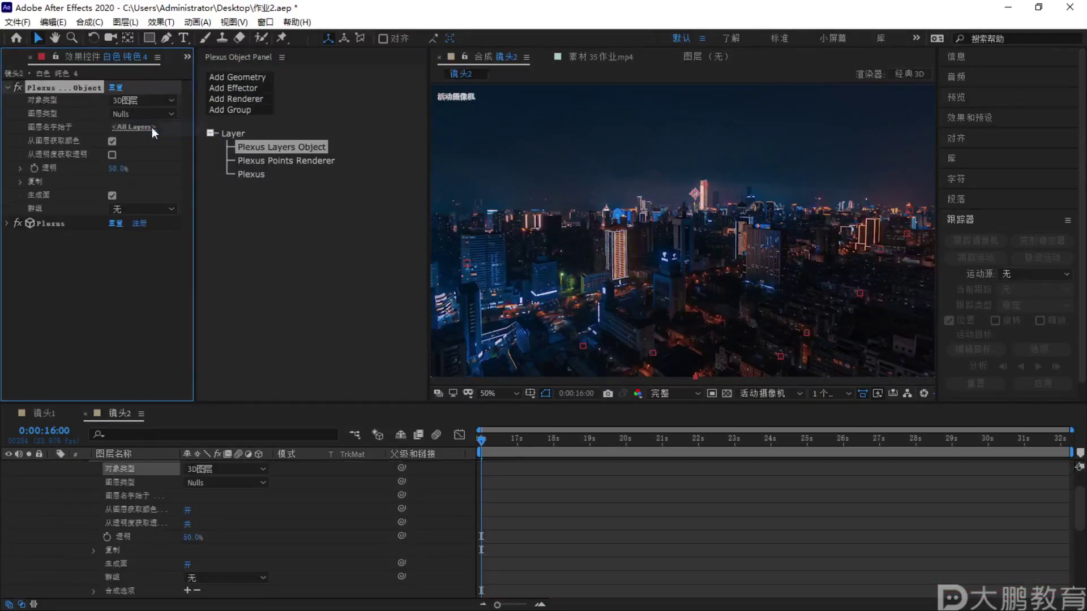
Restrict the Plexus Layers Object to nulls whose names start with A
left_click(128, 128)
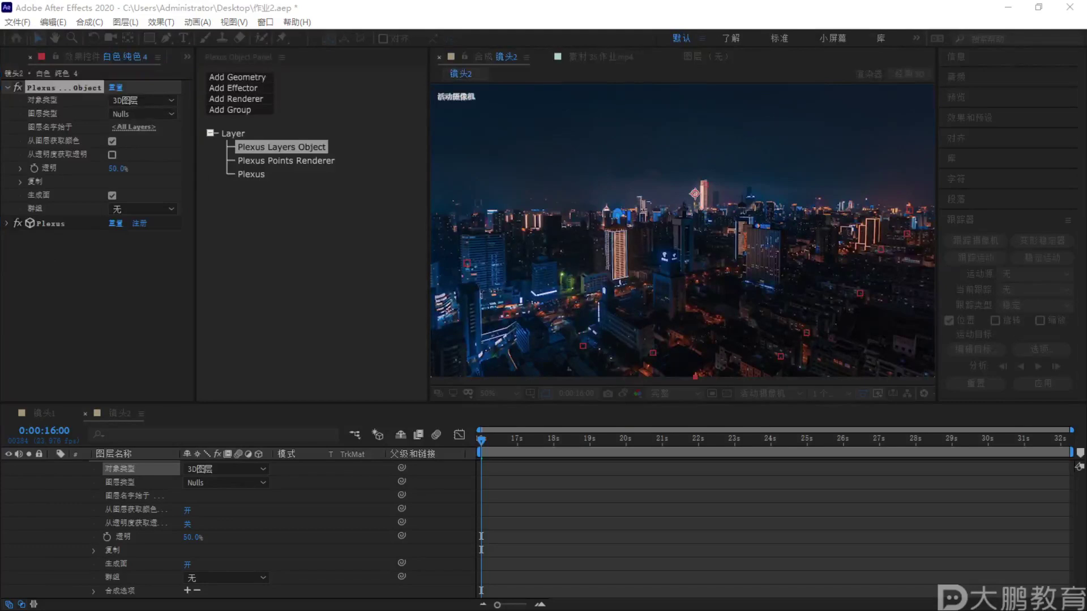
key("Caps_Lock")
type("A")
key("Caps_Lock")
left_click(148, 180)
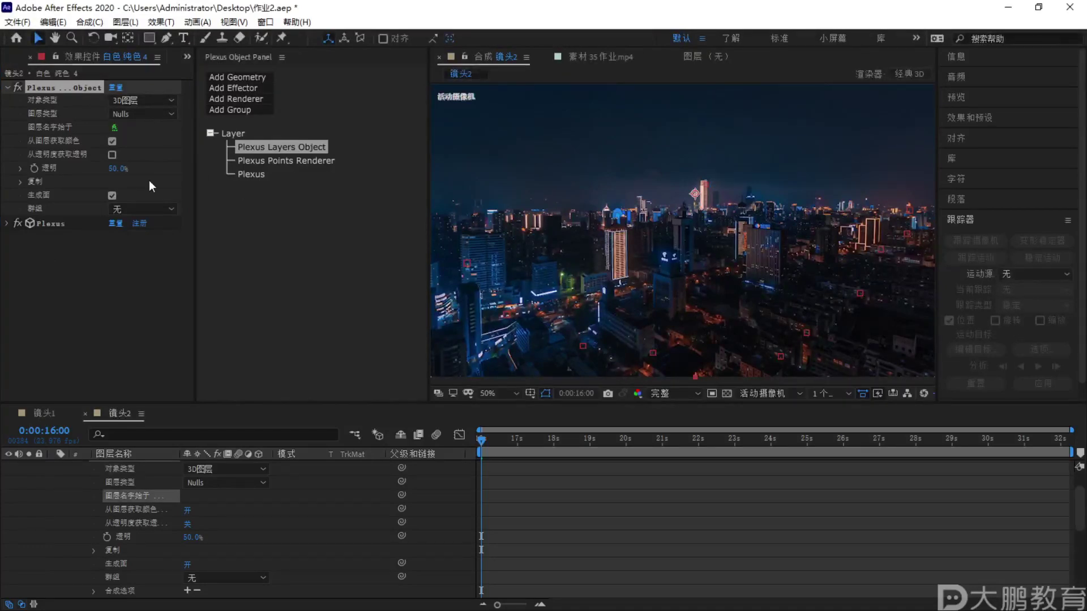
Try a much larger point size in the Plexus Points Renderer to check the point on the tower, and undo it
left_click(303, 161)
left_click_drag(119, 104, 155, 103)
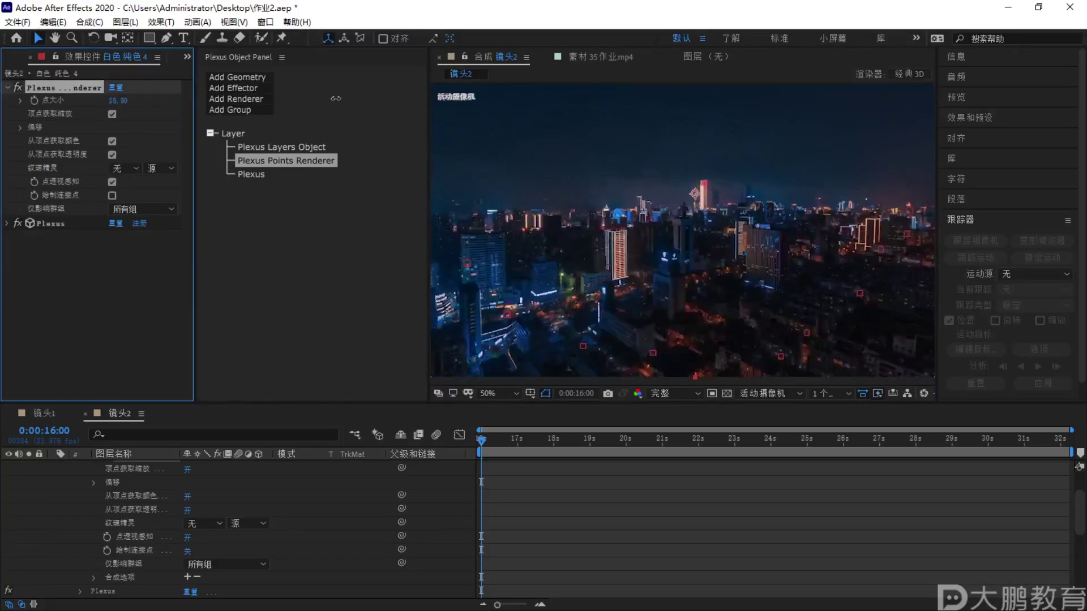
key("period")
key("comma")
key("F1")
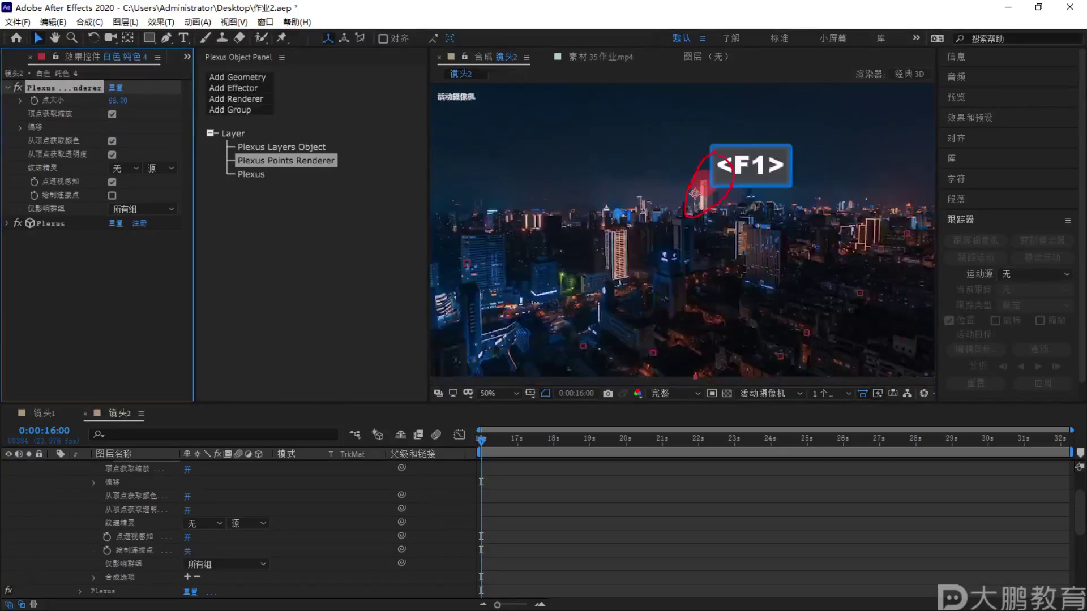
key("Escape")
key("ctrl+z")
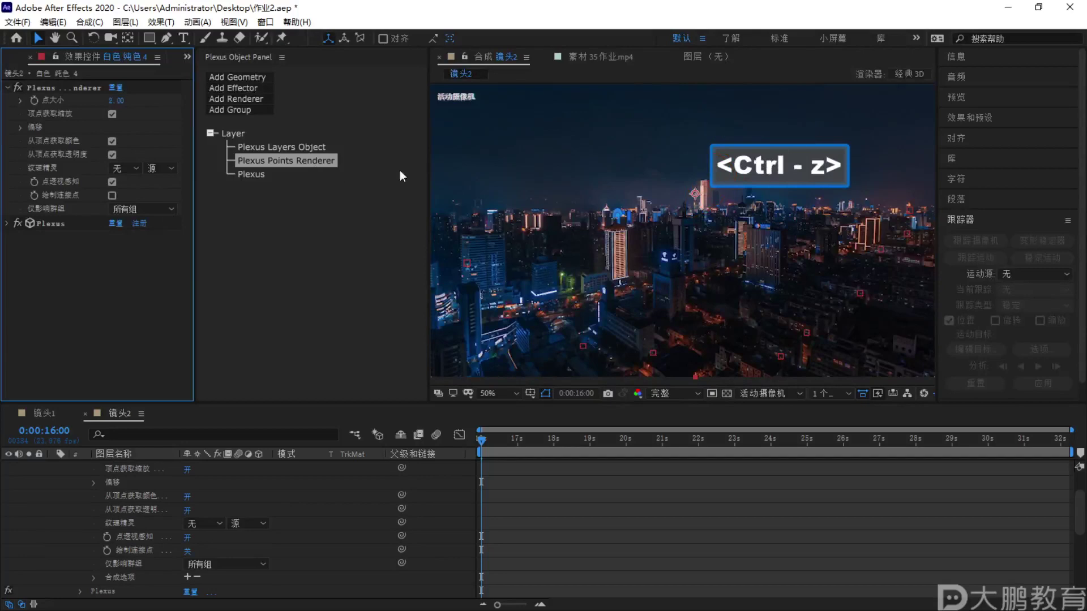
Assign the Plexus Layers Object to 群组 1 and limit the Plexus Points Renderer to 群组 1
left_click(261, 147)
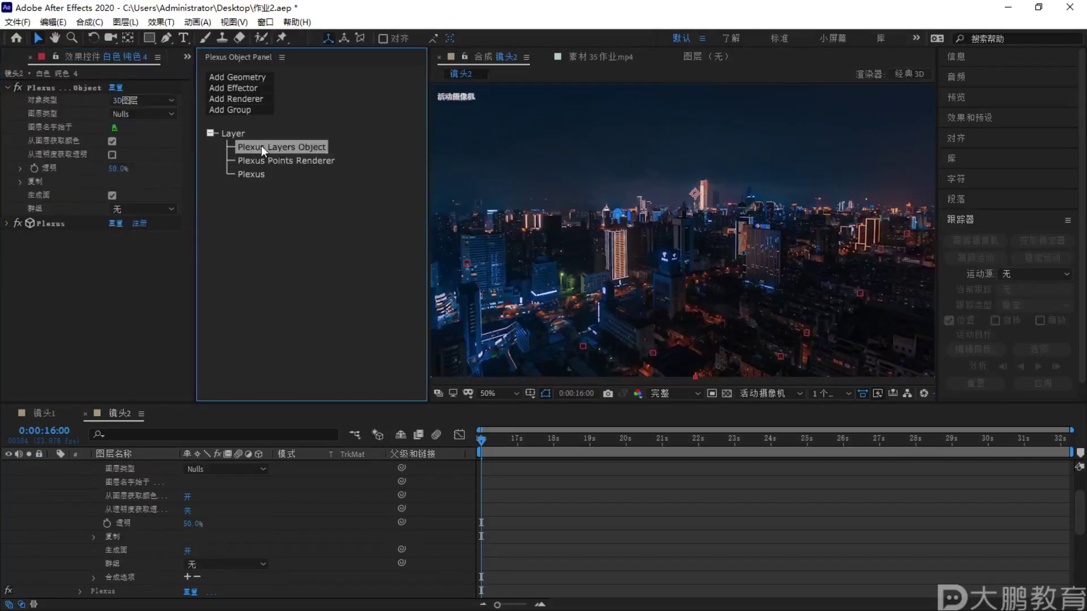
left_click(126, 208)
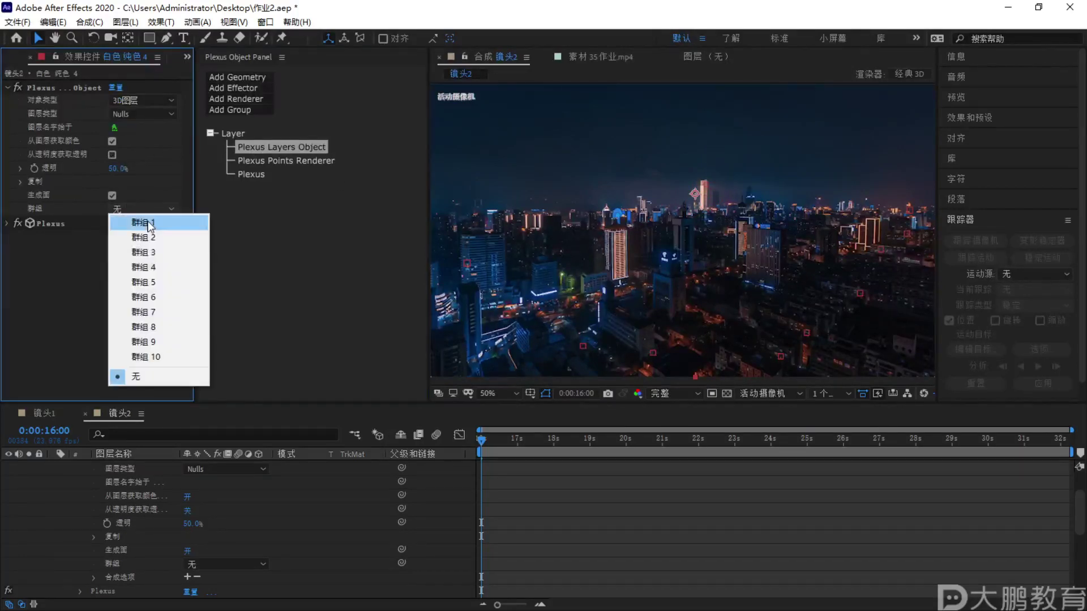
left_click(150, 223)
left_click(287, 160)
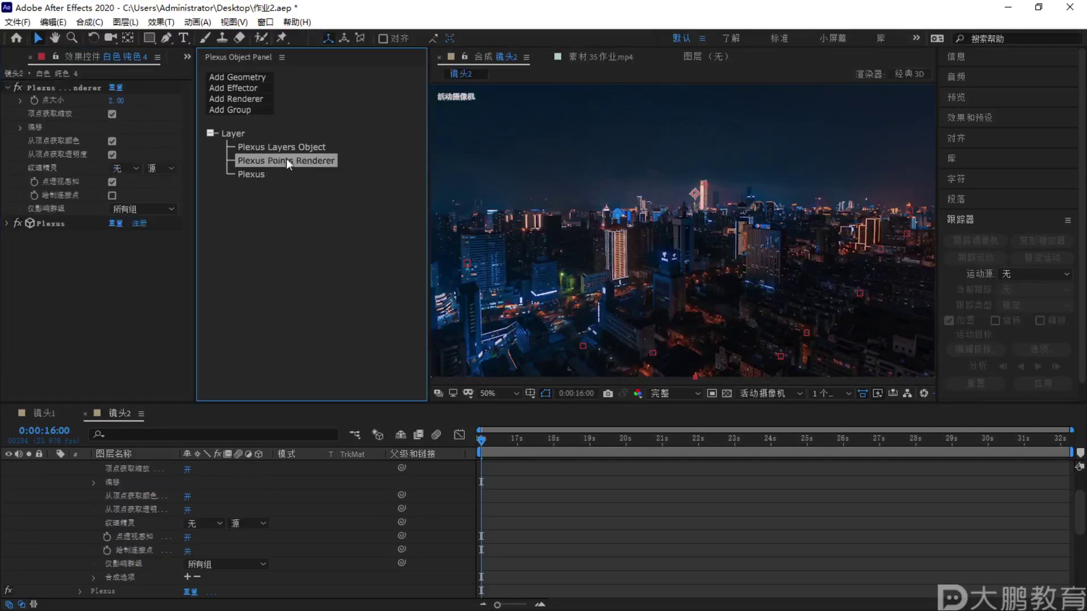
left_click(146, 207)
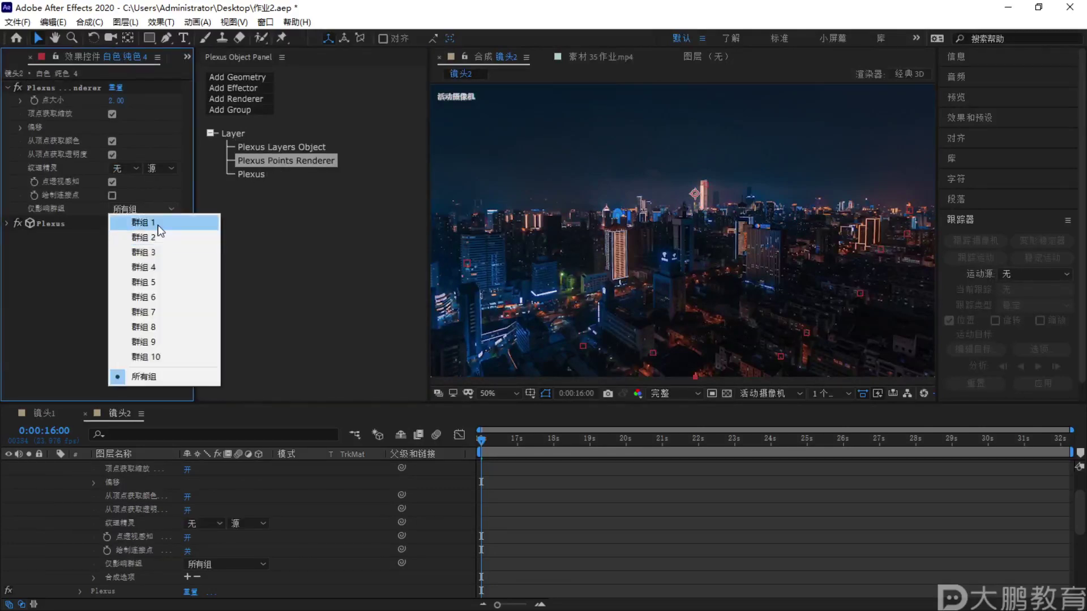
left_click(148, 222)
key("F1")
left_click_drag(712, 162, 782, 202)
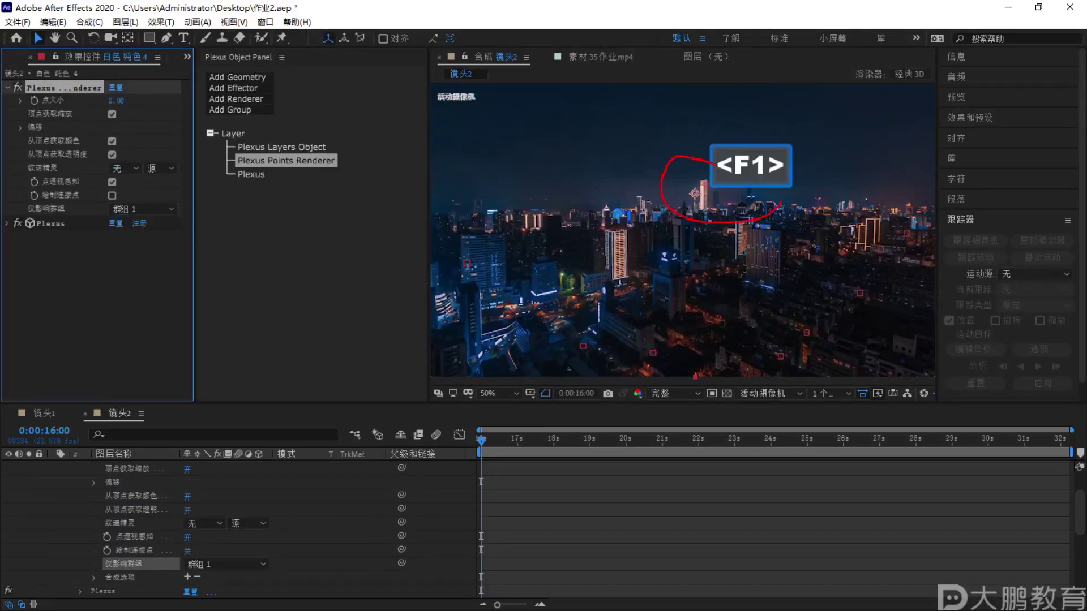
key("Escape")
Reselect the solid 白色 纯色 4 and examine which Plexus objects are nested under Group 1
left_click(274, 497)
scroll(274, 498, "up", 2)
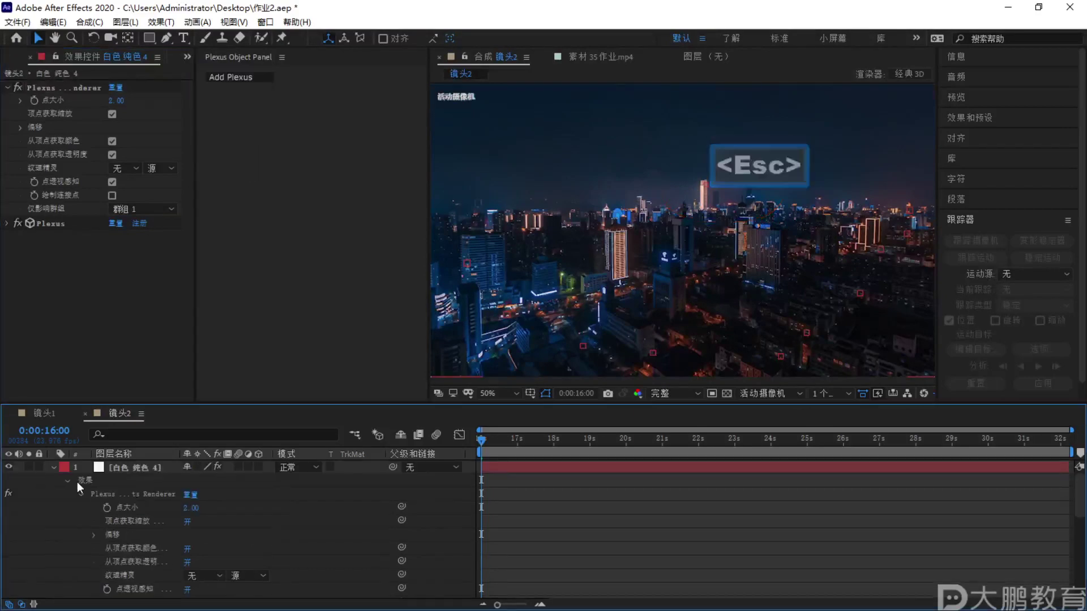
left_click(54, 467)
left_click(127, 466)
left_click(226, 146)
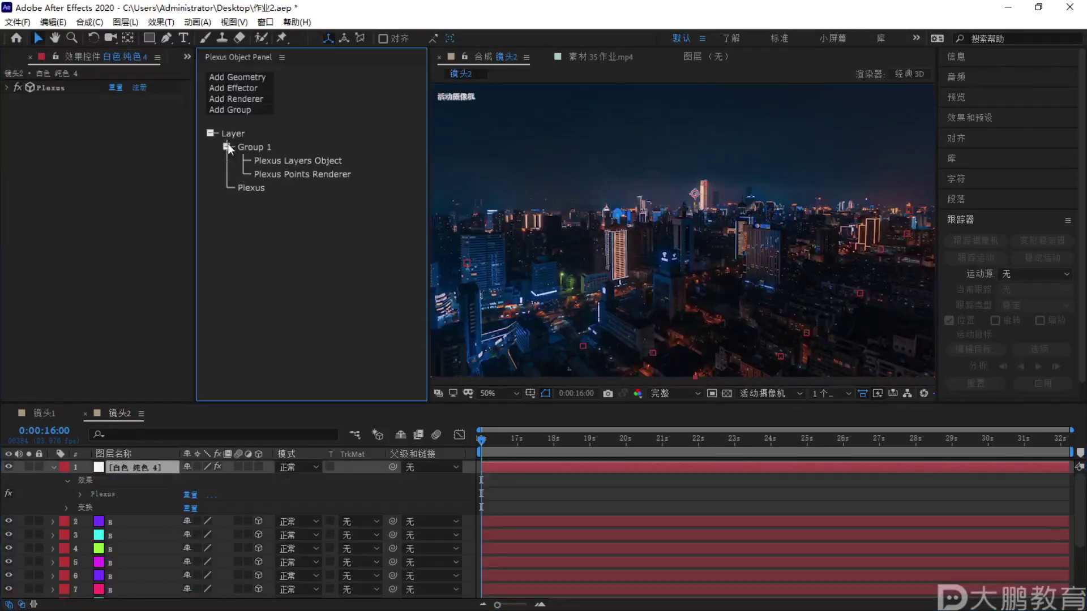
key("F2")
mouse_move(361, 175)
left_mouse_down()
mouse_move(404, 183)
mouse_move(334, 189)
mouse_move(414, 179)
left_mouse_up()
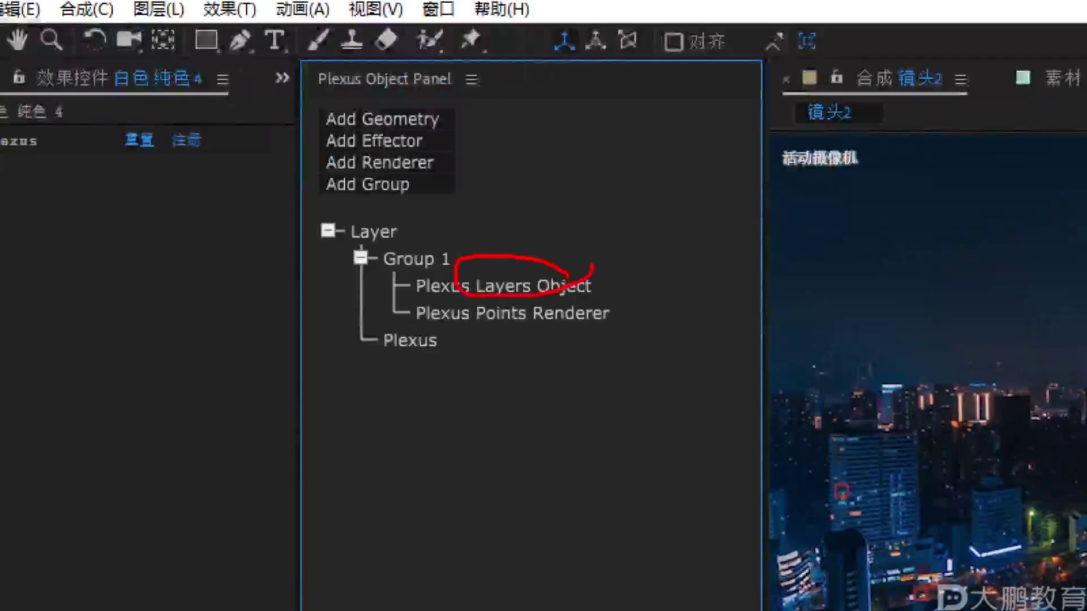
mouse_move(544, 323)
left_mouse_down()
mouse_move(532, 297)
mouse_move(533, 328)
left_mouse_up()
key("Escape")
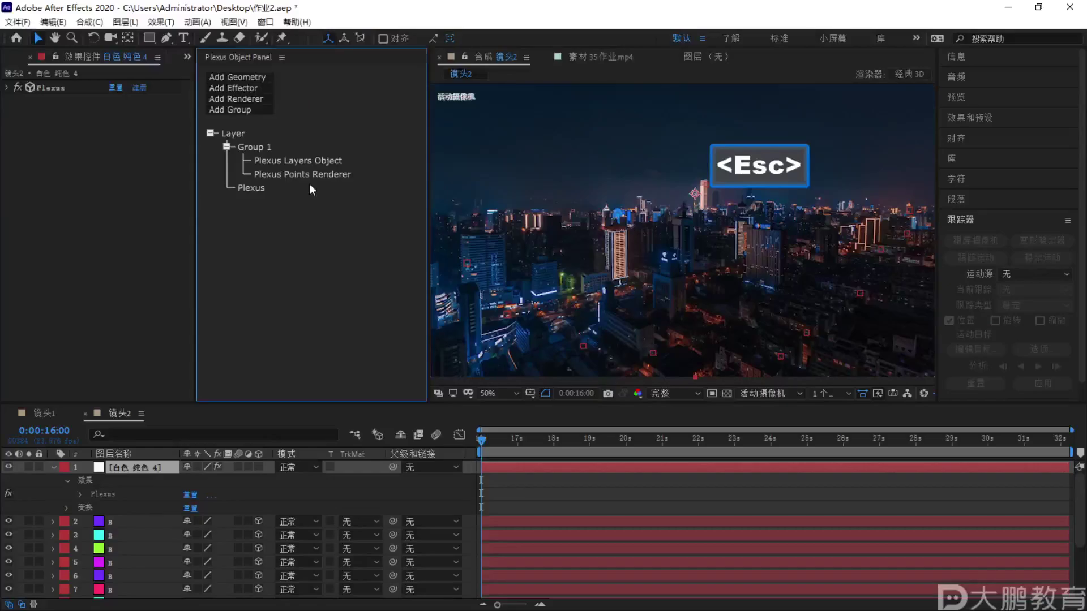
left_click(227, 146)
Add a second Layers geometry object to Plexus on the solid and set its object type to 3D图层
left_click(163, 471)
left_click(253, 76)
left_click(247, 88)
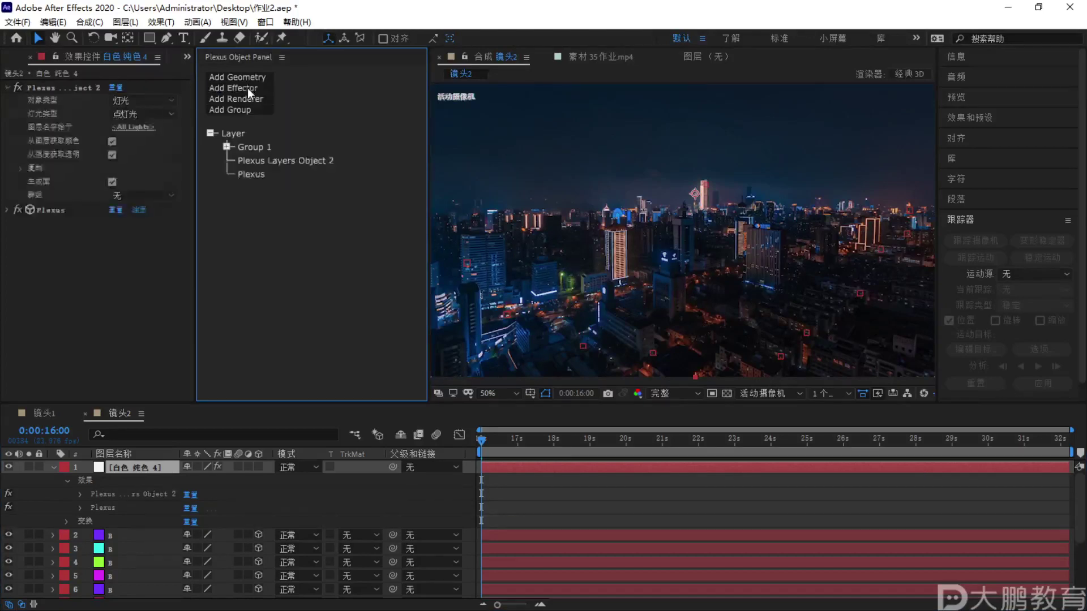
left_click(269, 161)
left_click(151, 99)
left_click(152, 127)
Restrict Plexus Layers Object 2 to nulls whose names start with B
left_click(148, 125)
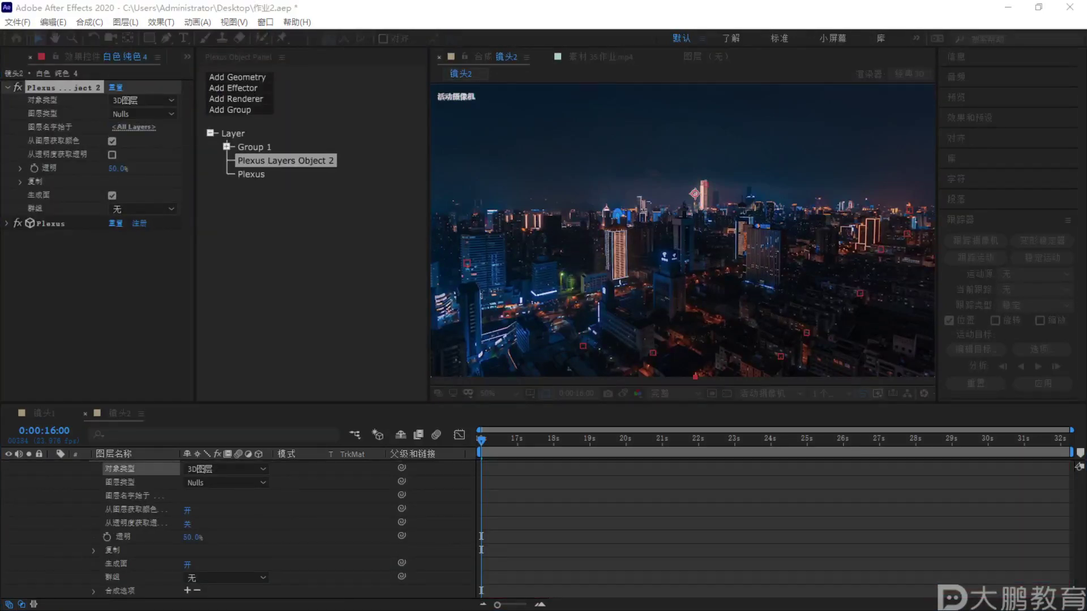
key("Caps_Lock")
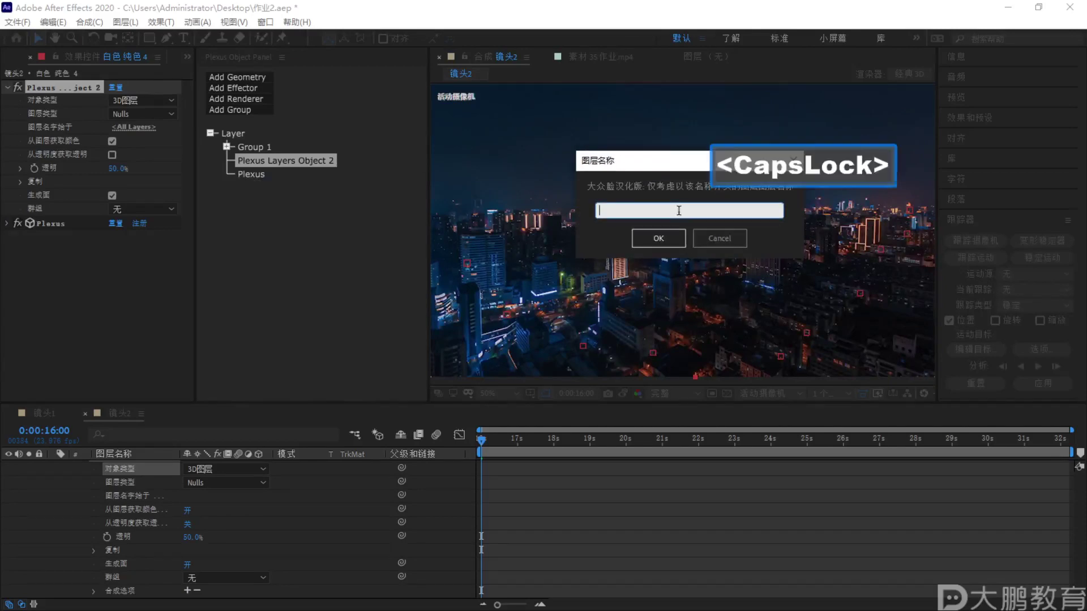
type("B")
left_click(657, 240)
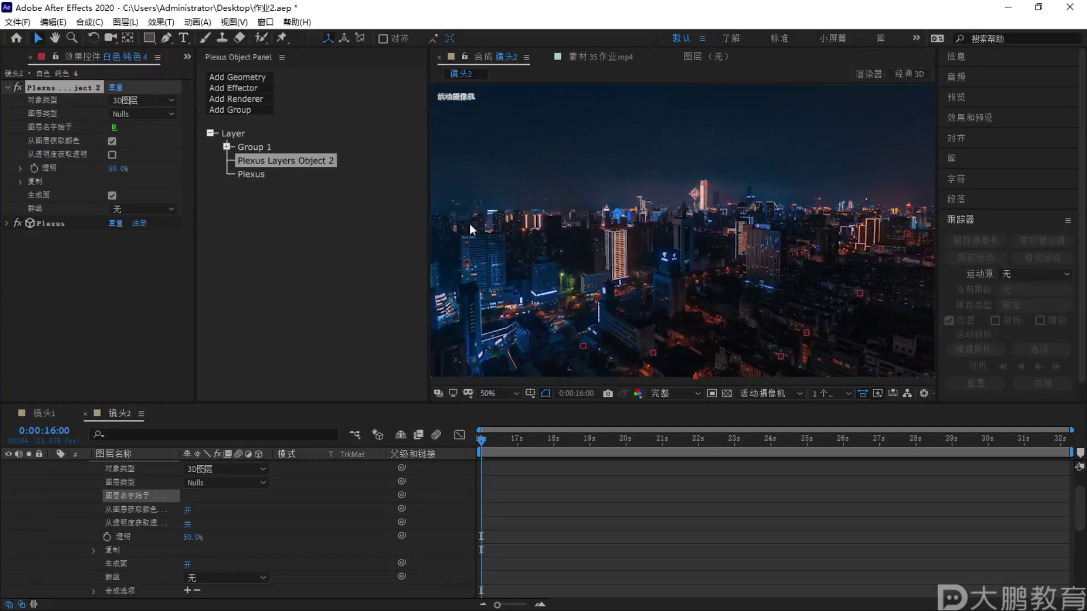
Add a second Points renderer to Plexus and assign it and Plexus Layers Object 2 to 群组 2
left_click(240, 98)
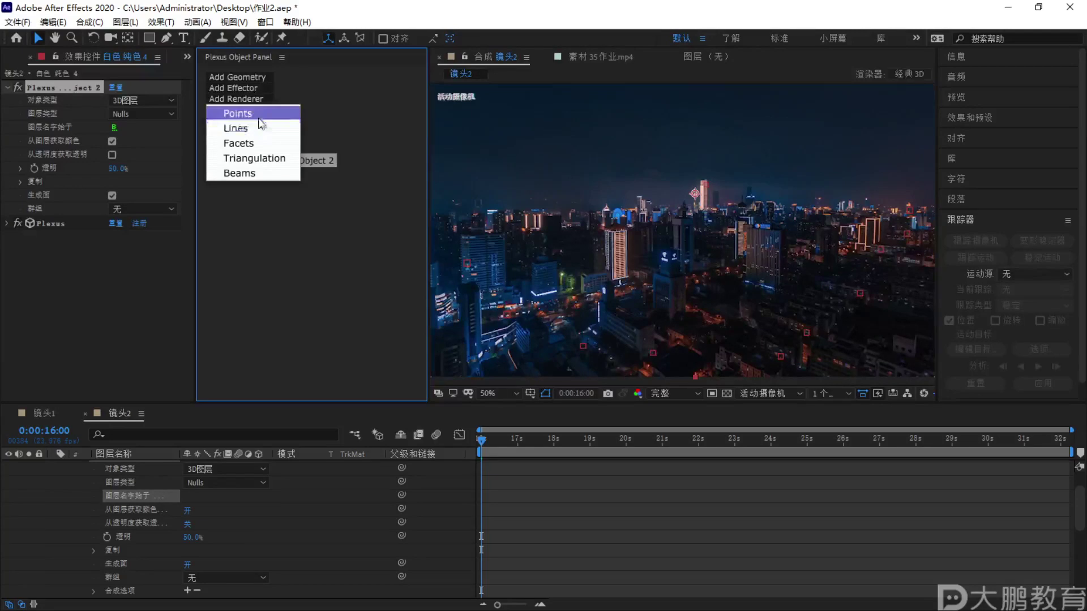
left_click(260, 111)
left_click(283, 174)
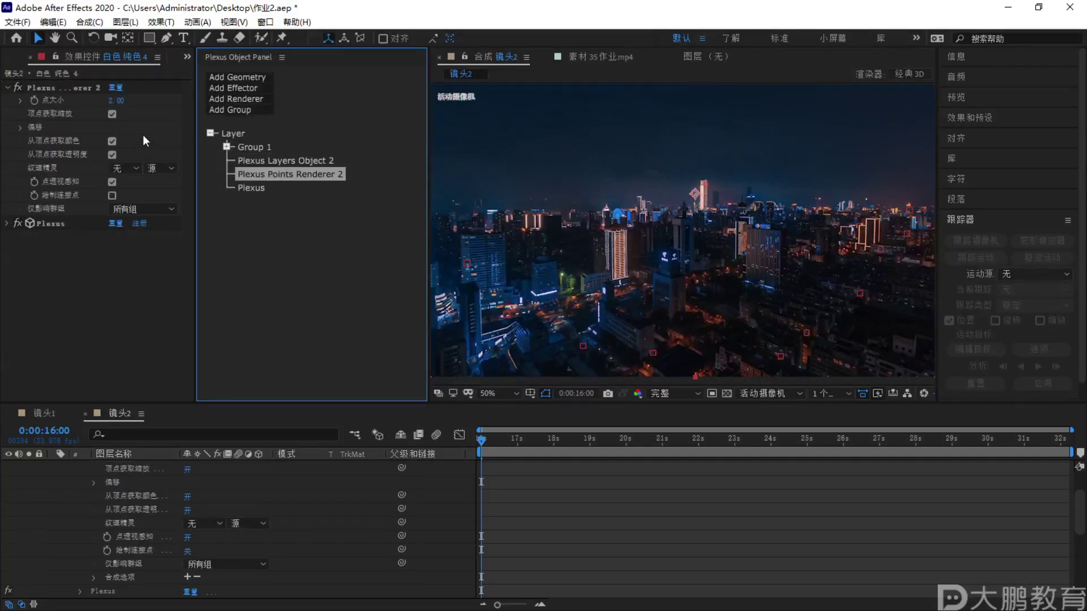
left_click(276, 160)
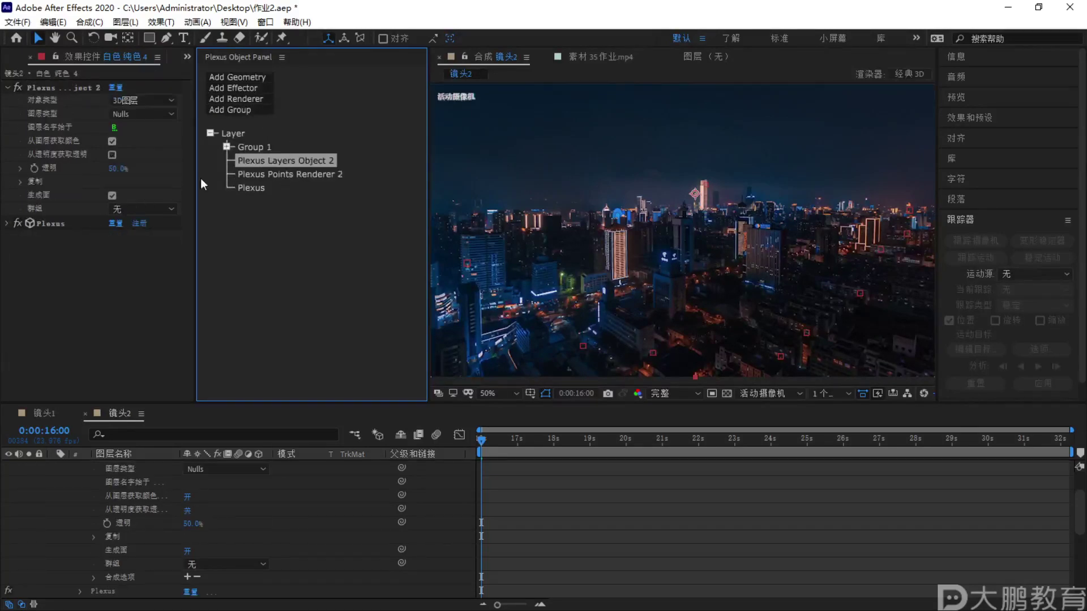
left_click(139, 209)
left_click(150, 239)
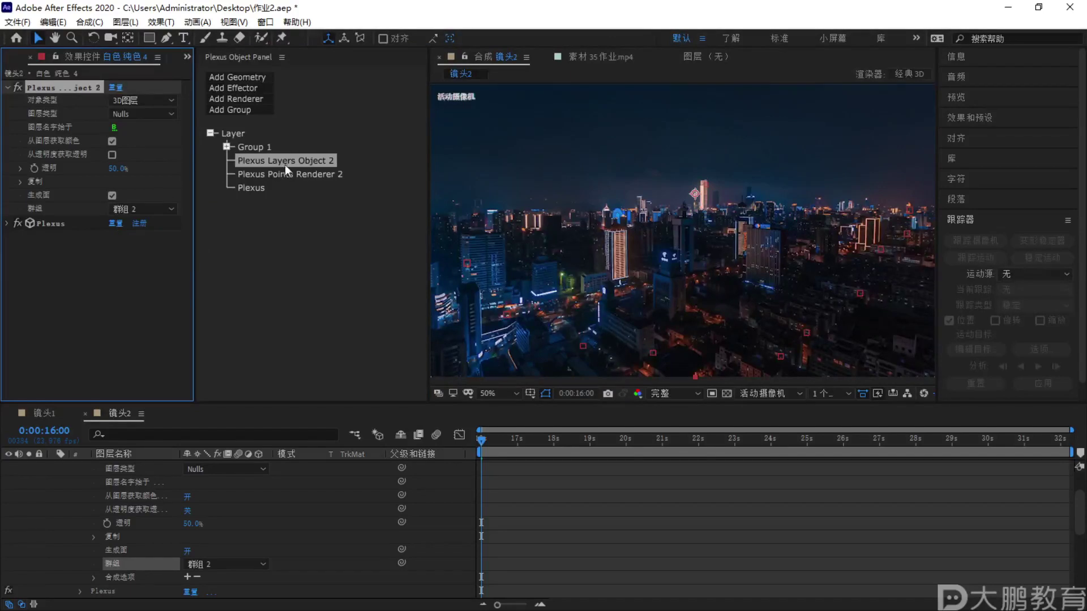
left_click(282, 174)
left_click(142, 209)
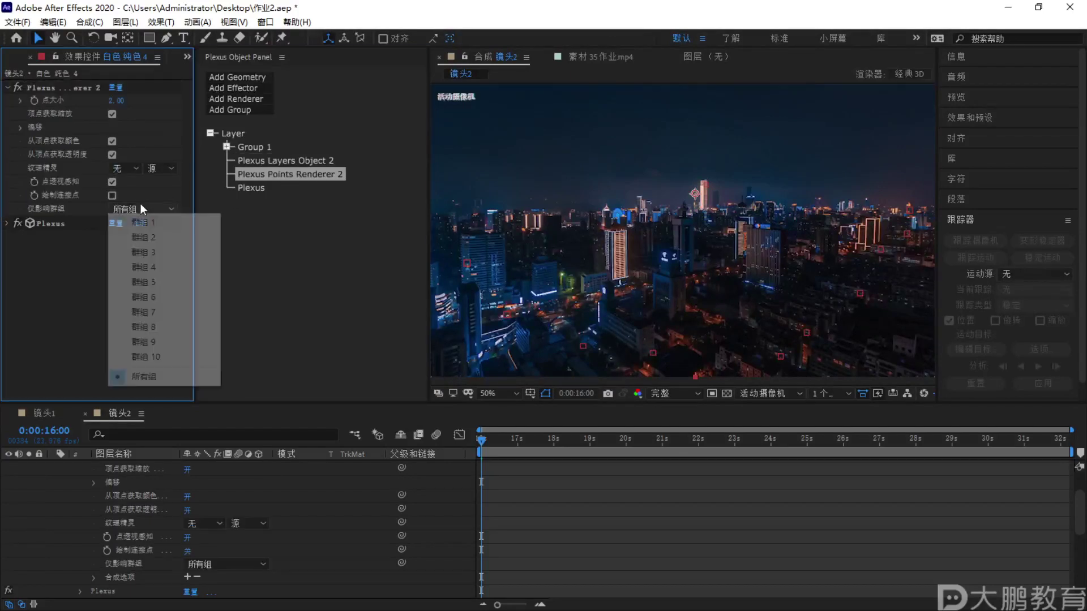
left_click(152, 239)
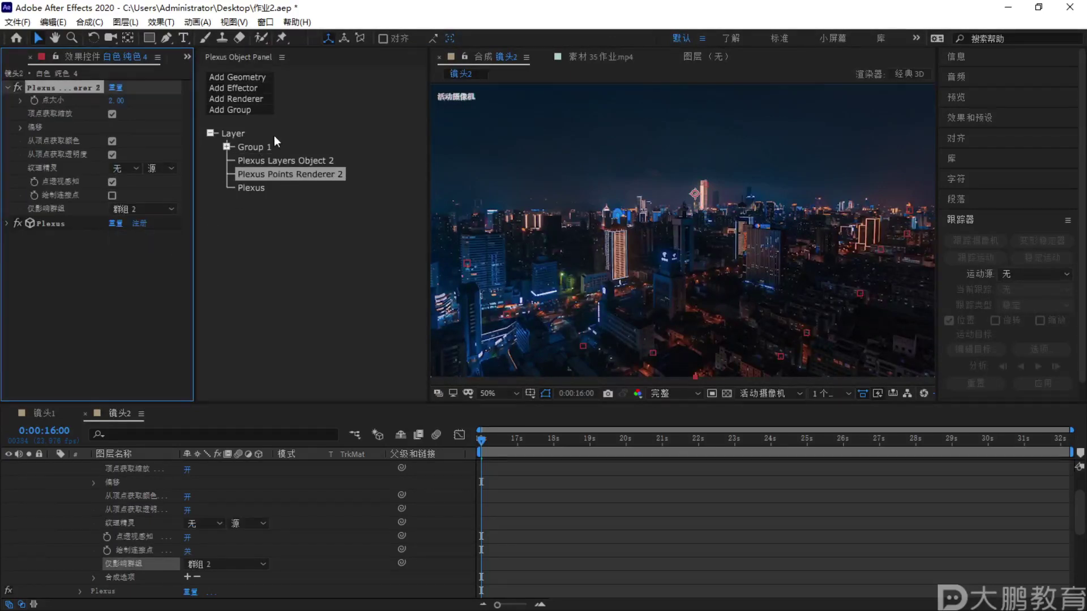
Turn off 从顶点获取颜色 on both Plexus Points renderers
left_click(226, 147)
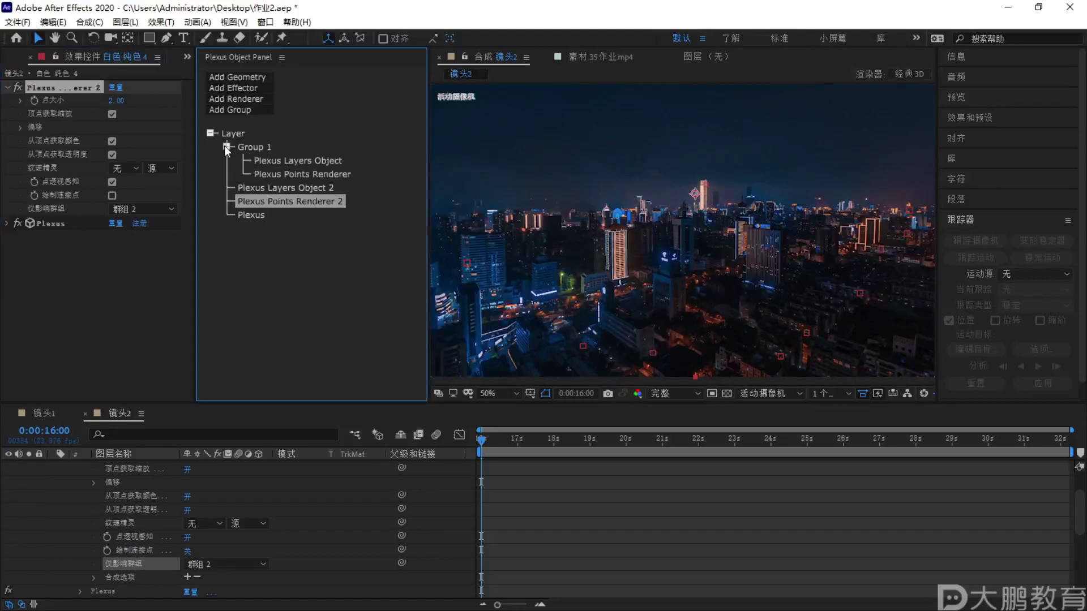
left_click(298, 173)
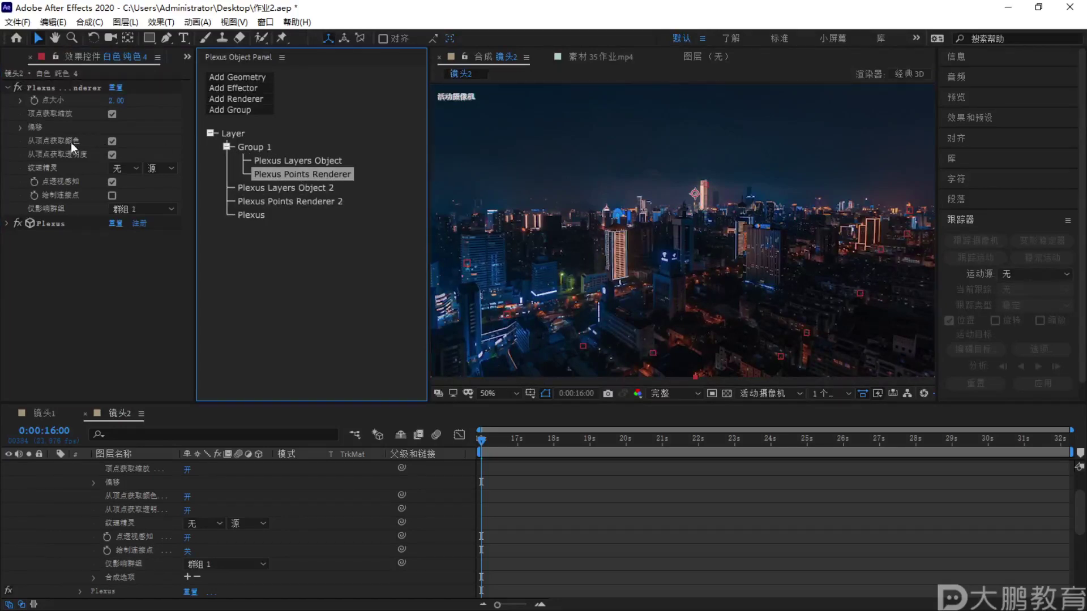
left_click(108, 141)
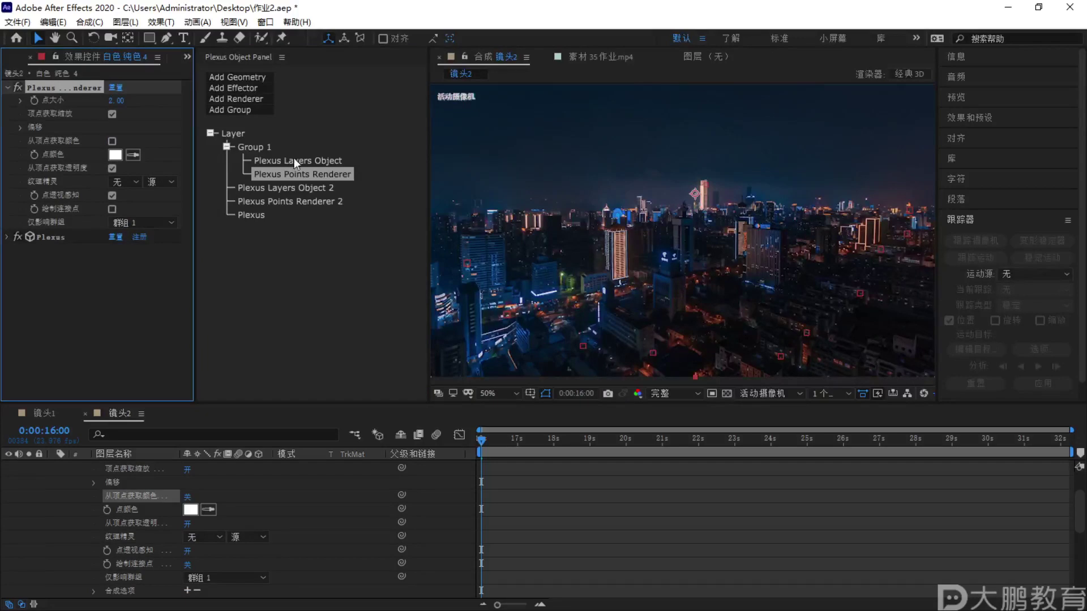
left_click(226, 149)
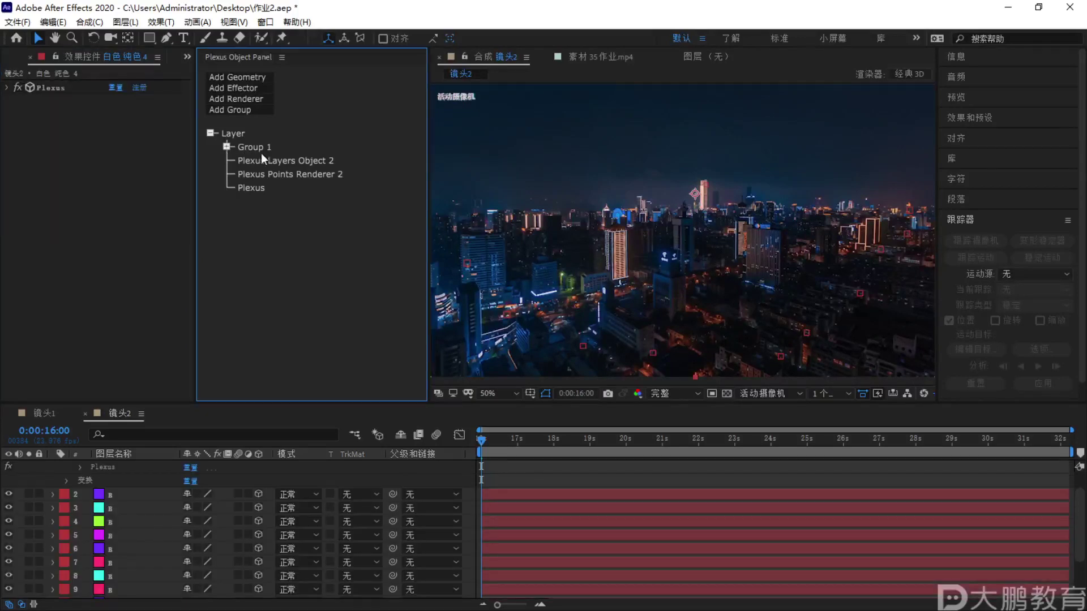
left_click(271, 171)
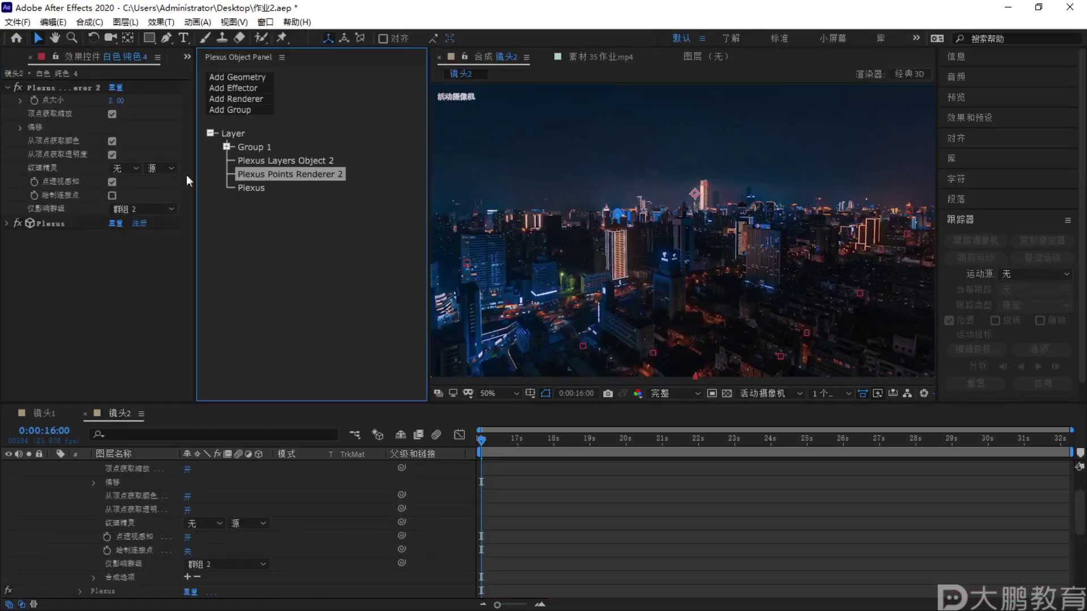
left_click(113, 141)
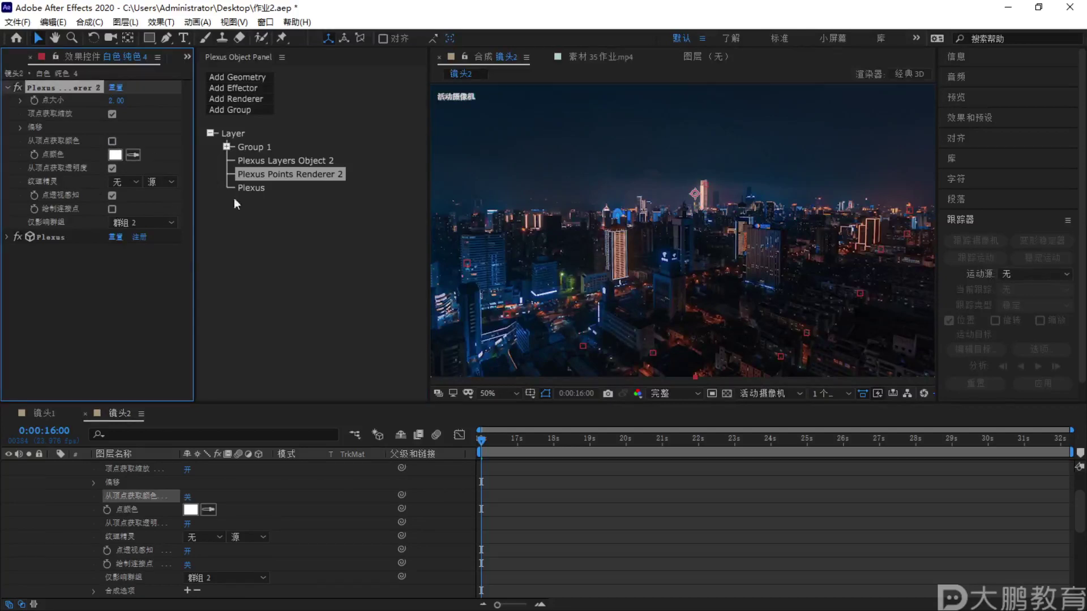
Collapse the expanded properties of 白色 纯色 4 in the timeline and reselect the solid to refresh the Plexus object tree
left_click(361, 547)
scroll(198, 501, "up", 5)
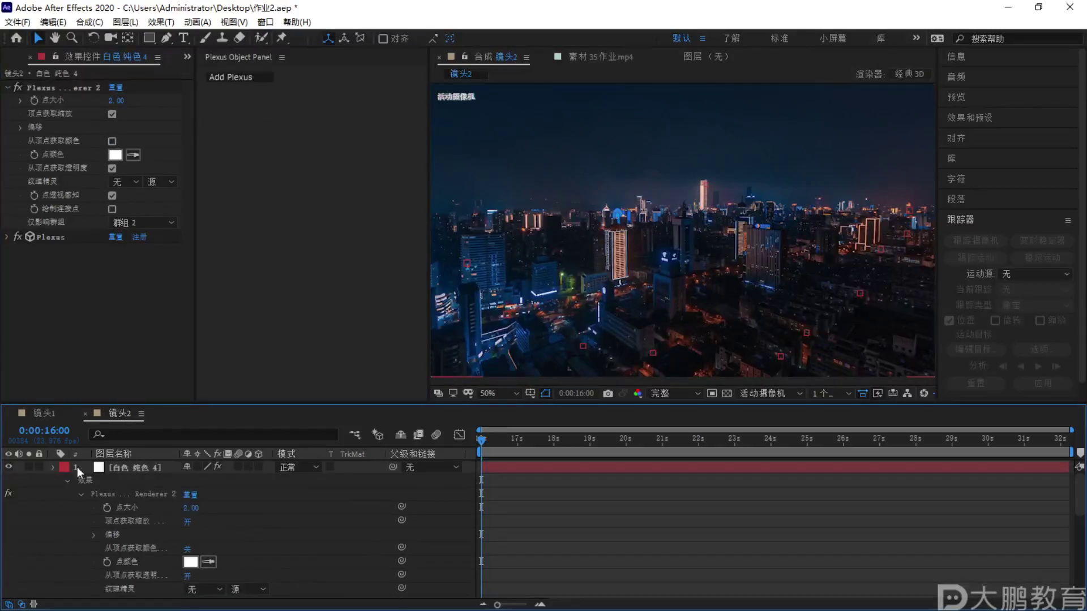
left_click(52, 467)
left_click(138, 464)
key("F2")
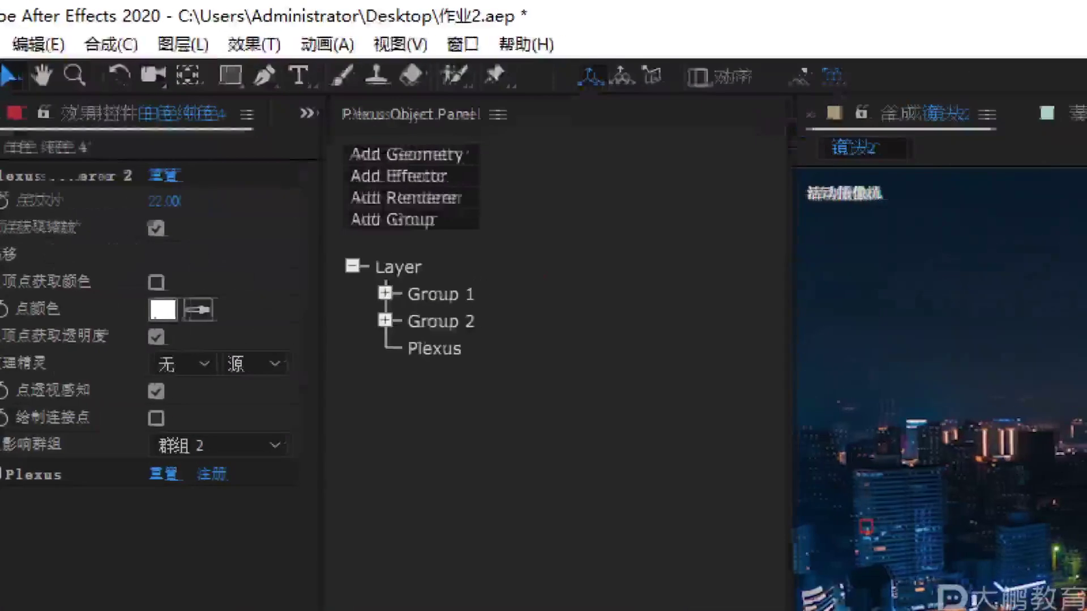
key("Escape")
key("F1")
mouse_move(231, 150)
left_mouse_down()
mouse_move(295, 150)
mouse_move(303, 132)
mouse_move(247, 142)
mouse_move(478, 142)
mouse_move(683, 168)
left_mouse_up()
mouse_move(275, 154)
left_mouse_down()
mouse_move(232, 161)
mouse_move(282, 166)
mouse_move(617, 285)
left_mouse_up()
left_click_drag(573, 215, 962, 279)
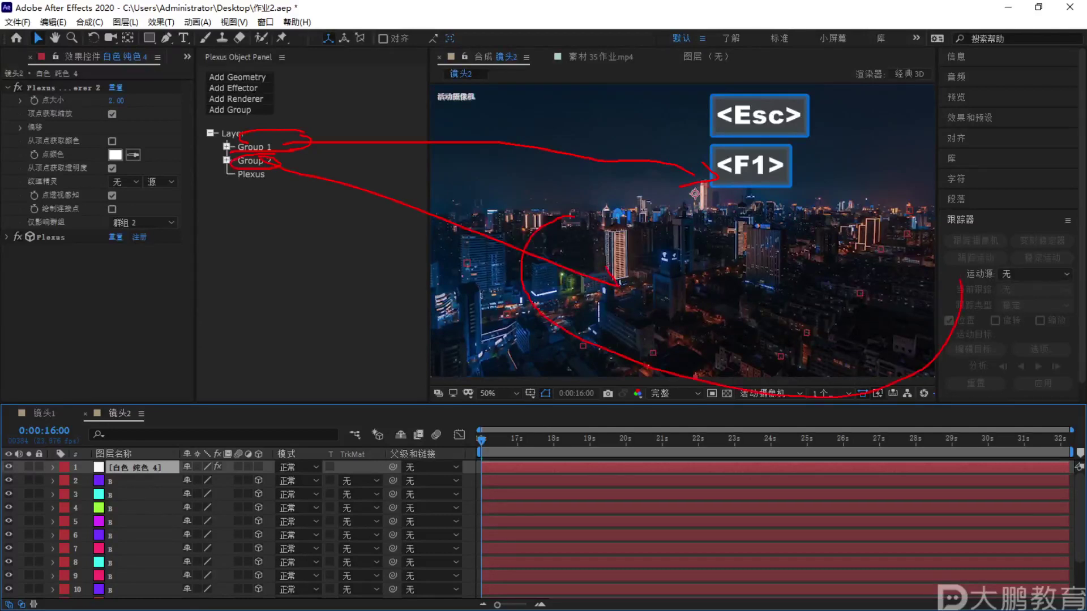
key("Escape")
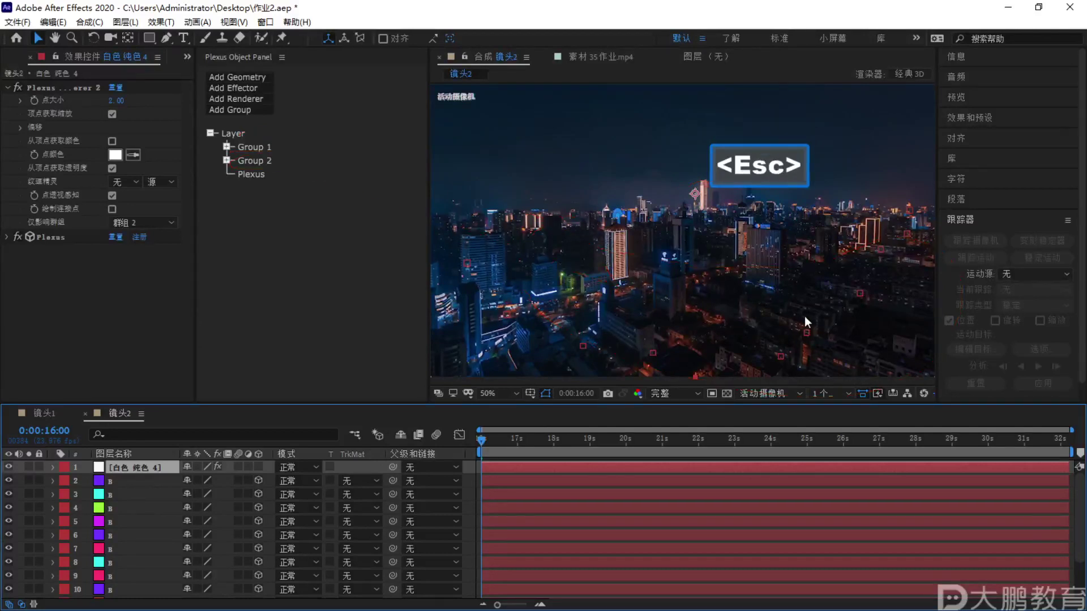
Add a Beams renderer to Plexus and set its 光束类型 to 群组, linking 群组 1 with 群组 2
left_click(254, 100)
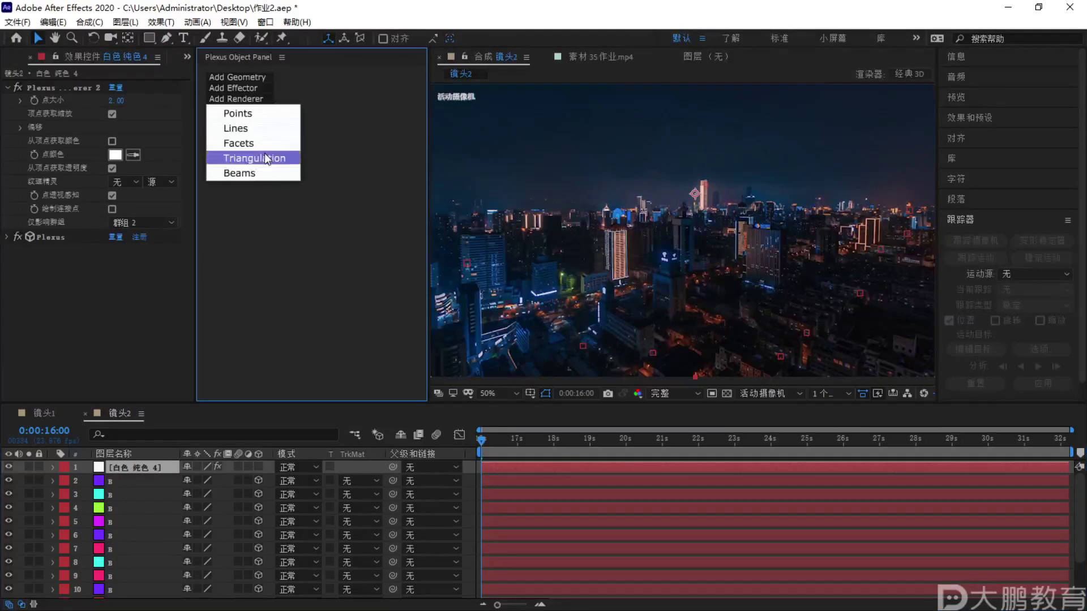
left_click(252, 174)
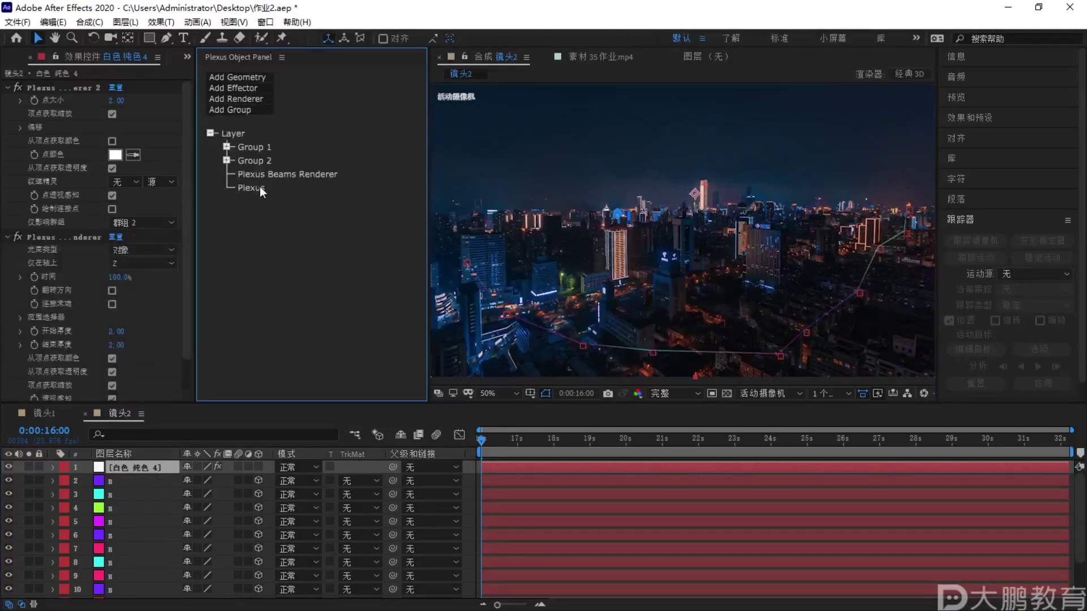
key("F1")
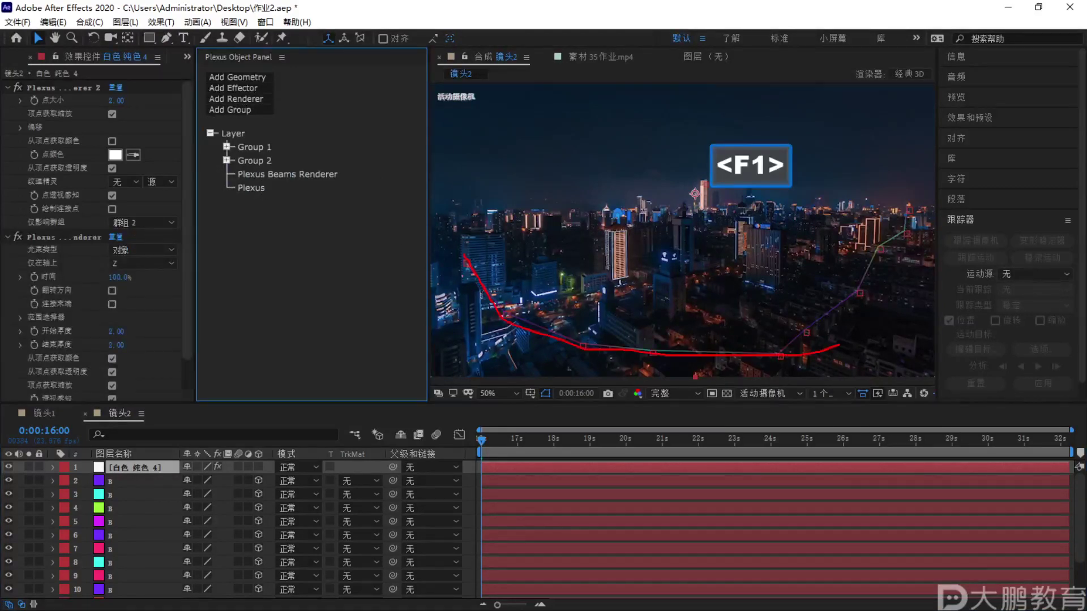
key("Escape")
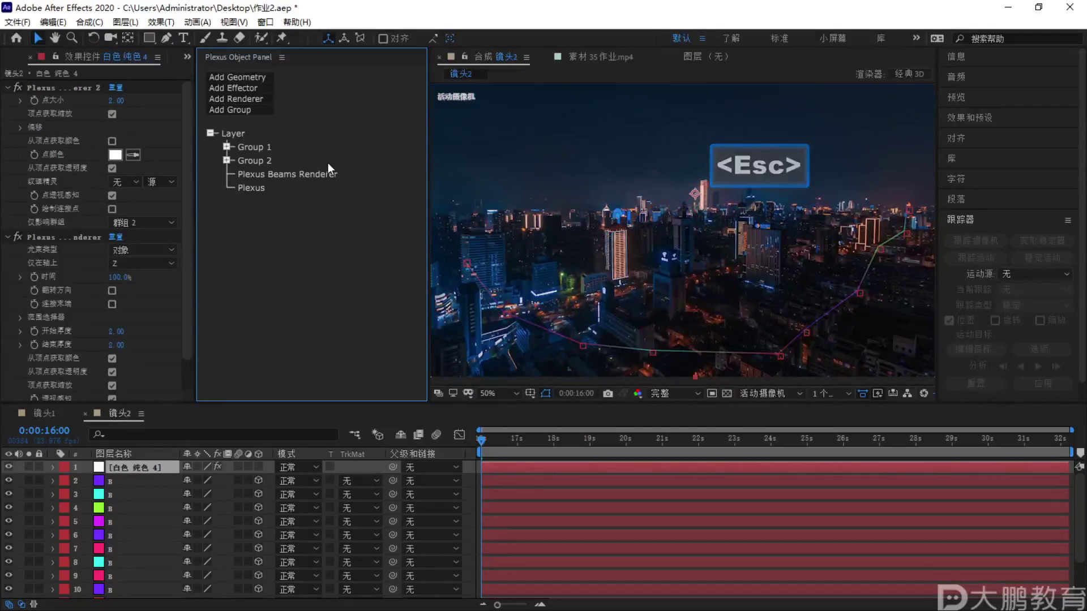
left_click(295, 174)
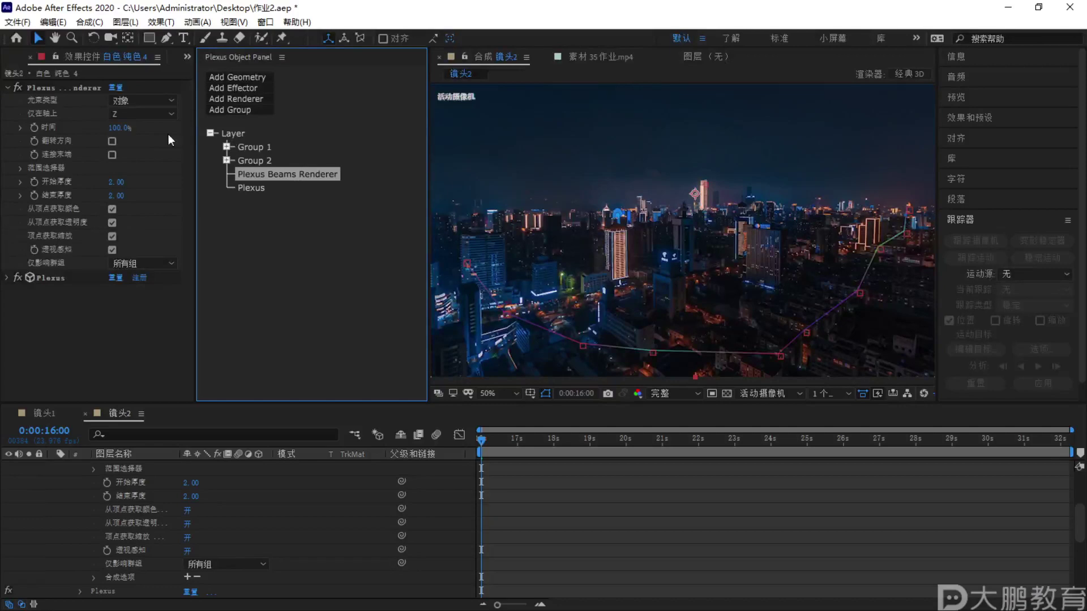
left_click(138, 96)
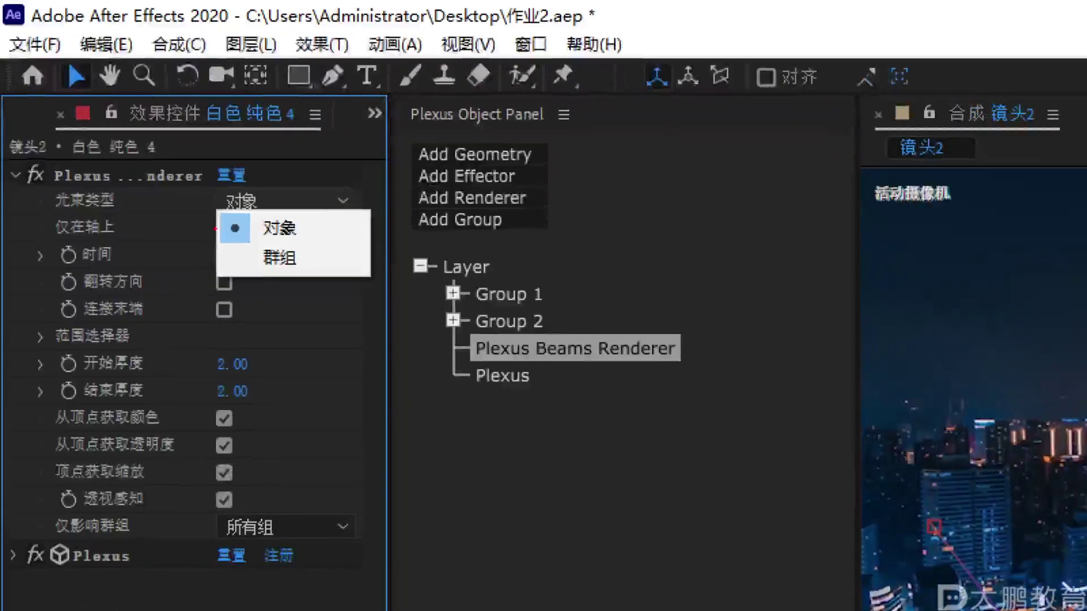
key("Escape")
left_click(291, 199)
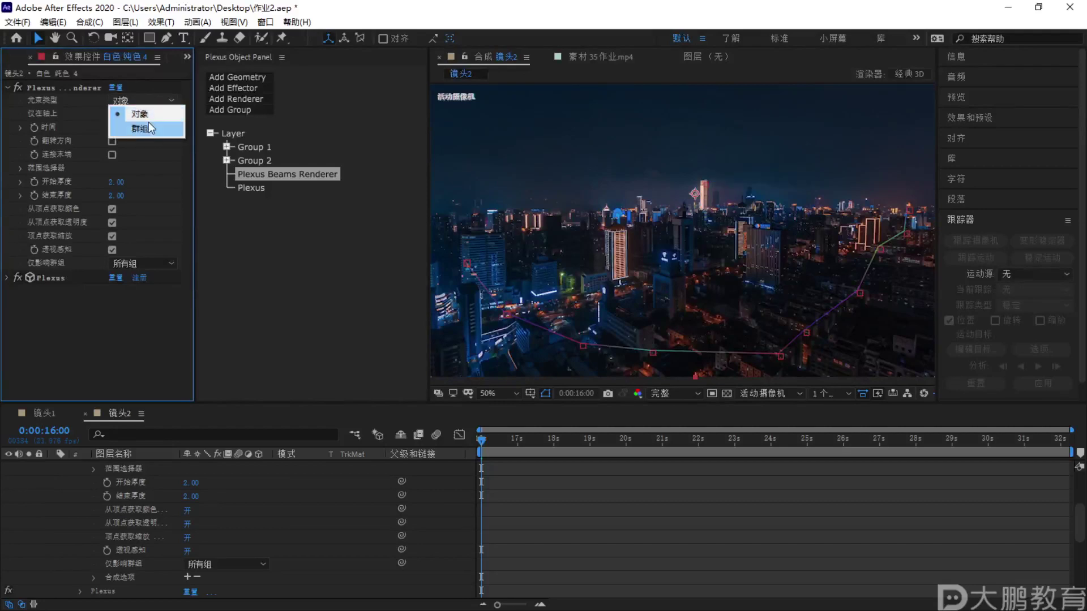
left_click(149, 128)
key("F1")
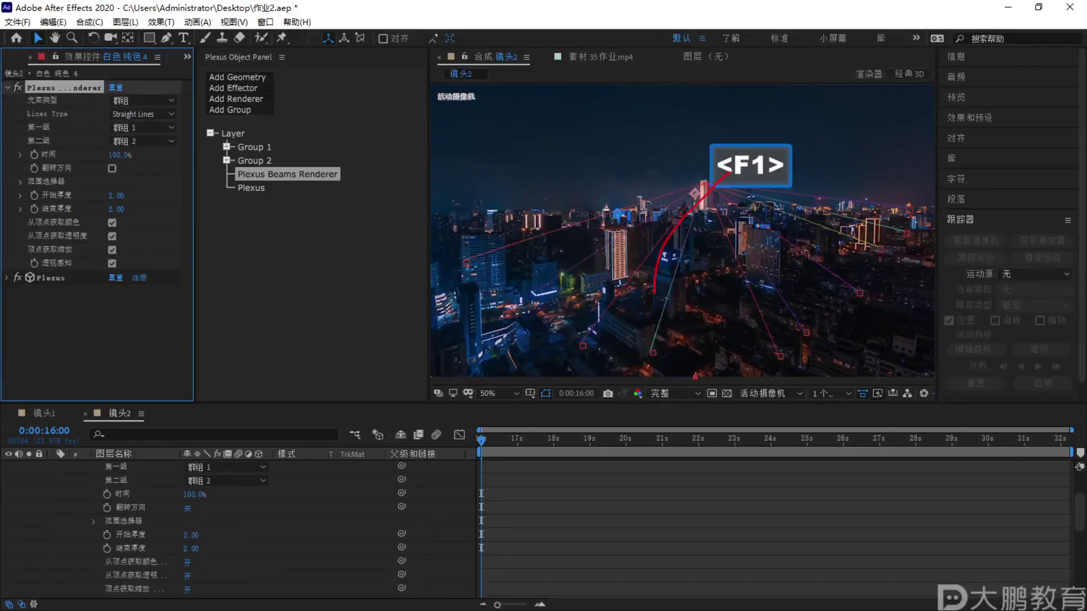
key("Escape")
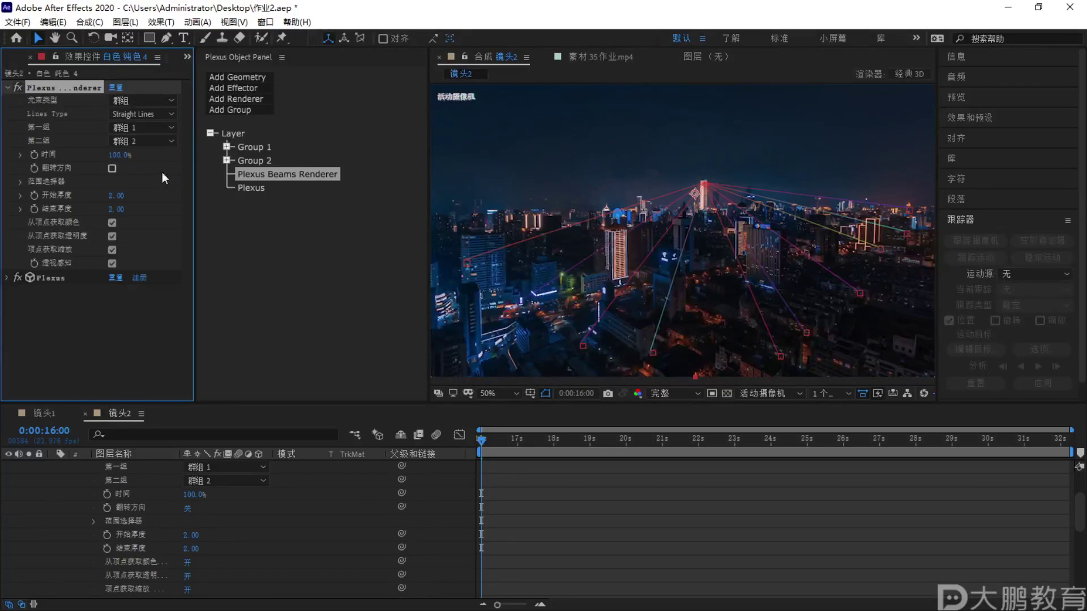
Turn off 从顶点获取颜色 on the Plexus Beams Renderer and set its Lines Type to Bezier Lines
left_click(123, 198)
left_click(112, 223)
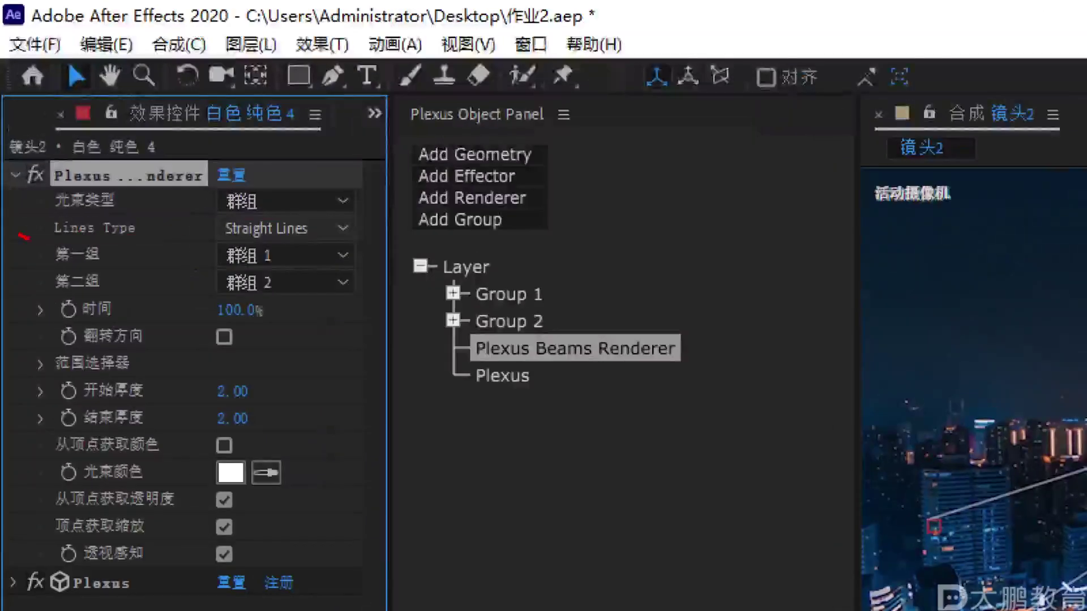
left_click_drag(23, 237, 328, 223)
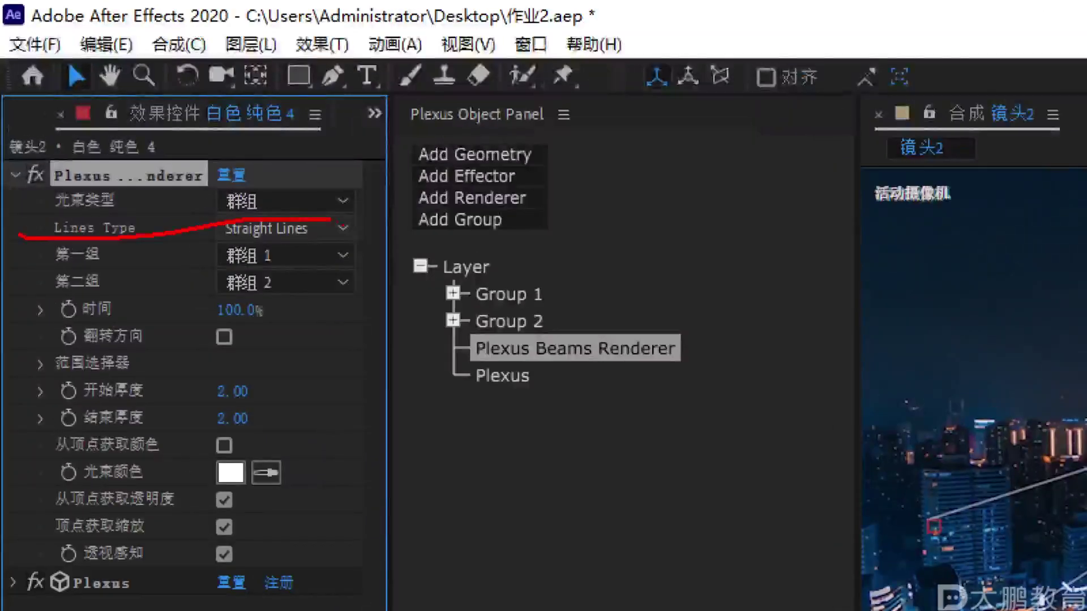
key("Escape")
key("F1")
mouse_move(718, 180)
left_mouse_down()
mouse_move(587, 176)
mouse_move(527, 258)
left_mouse_up()
key("Escape")
left_click(152, 115)
left_click(149, 142)
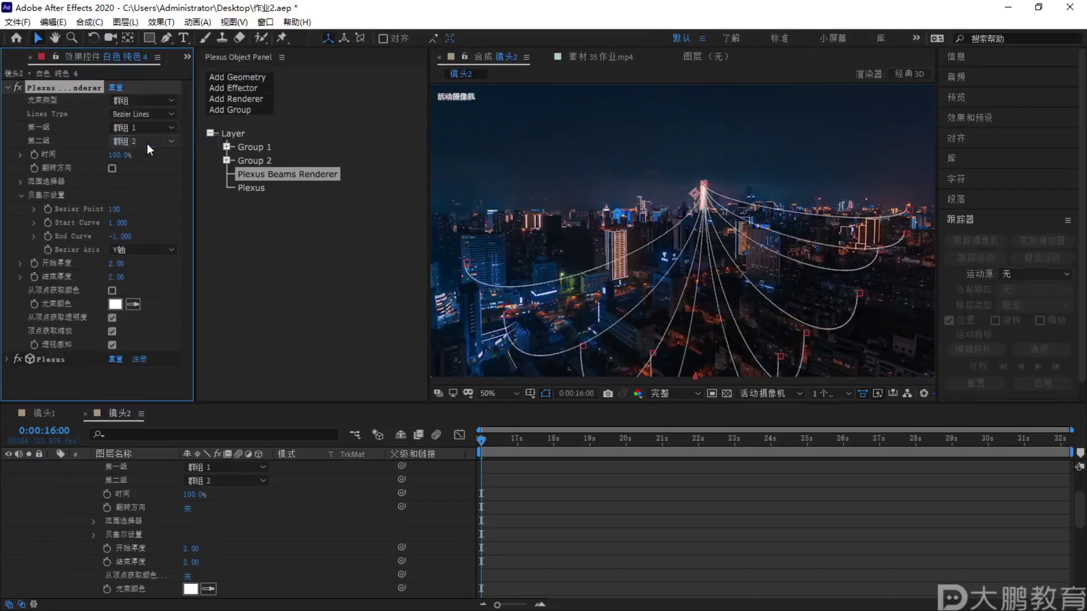
key("F1")
left_click_drag(702, 180, 698, 228)
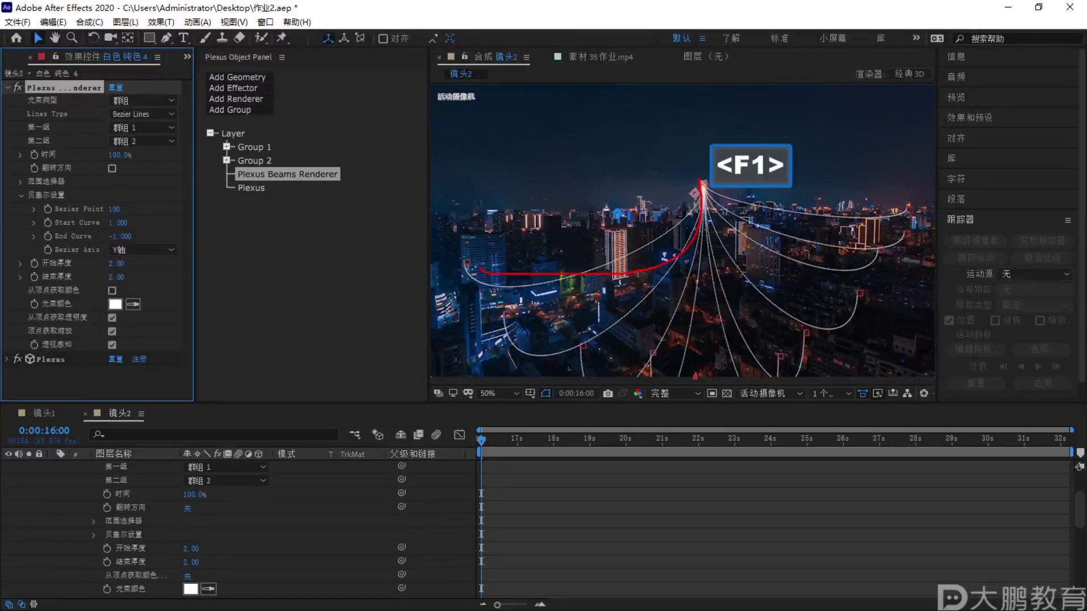
key("Escape")
left_click_drag(116, 154, 141, 170)
key("F1")
left_click_drag(702, 186, 555, 156)
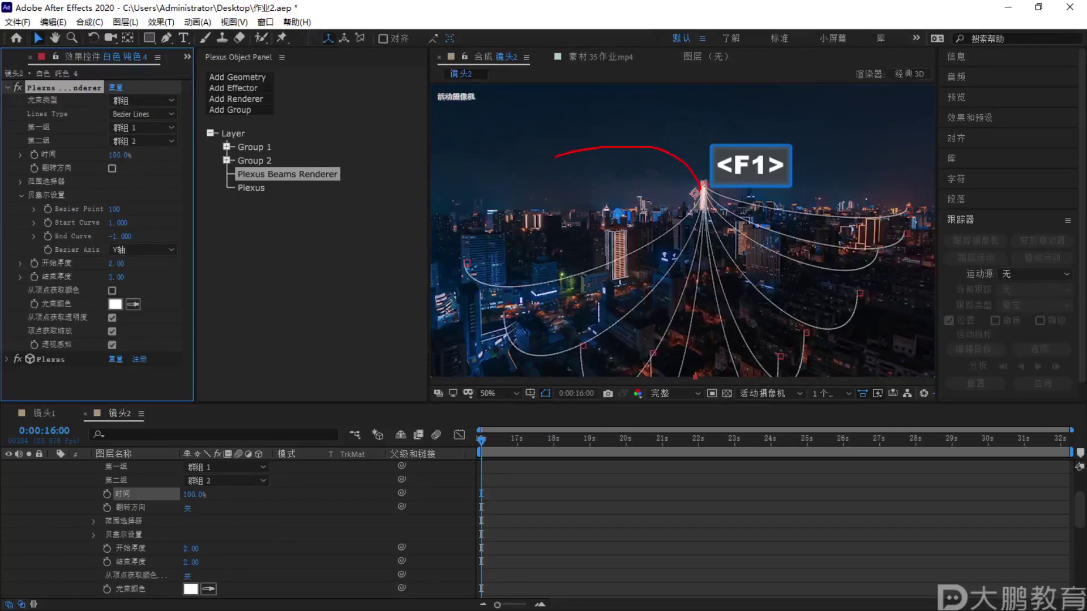
key("Escape")
key("F1")
left_click_drag(682, 218, 537, 262)
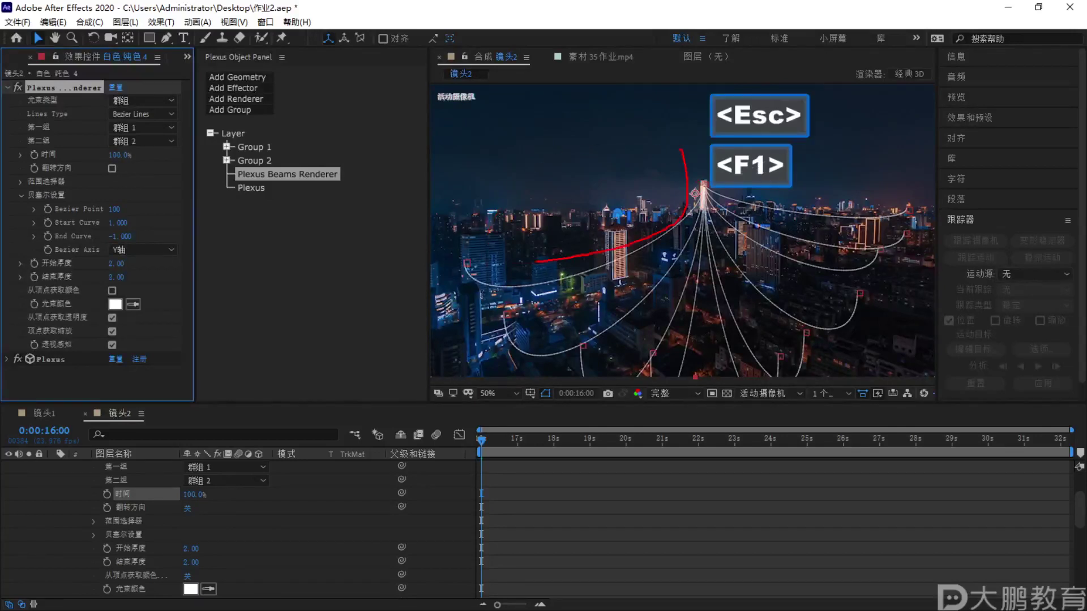
key("Escape")
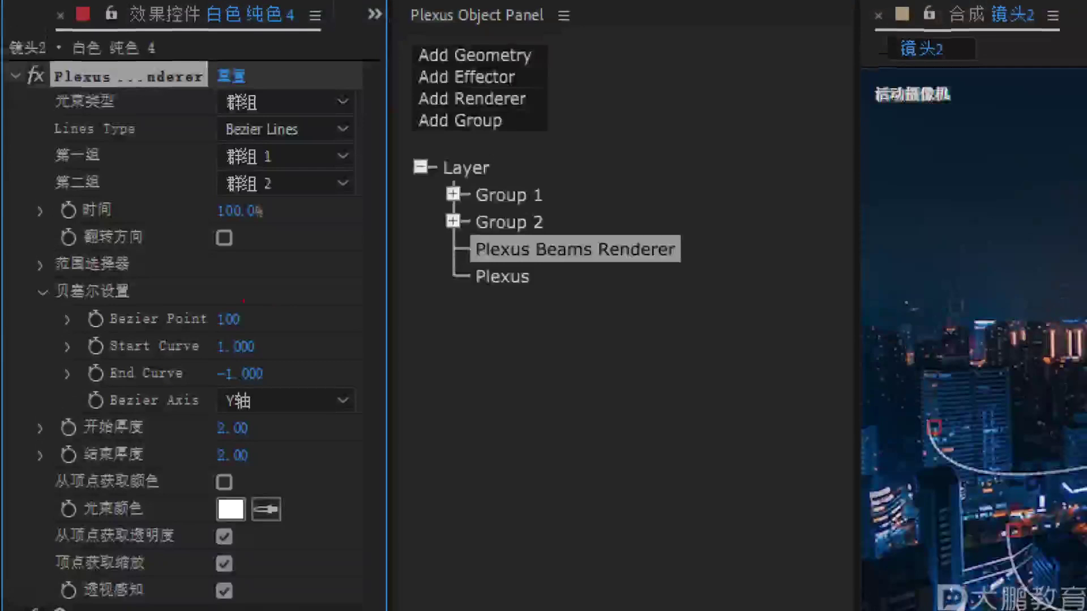
key("F1")
left_click_drag(123, 199, 54, 198)
mouse_move(107, 298)
left_mouse_down()
mouse_move(62, 388)
mouse_move(170, 442)
mouse_move(316, 344)
mouse_move(238, 285)
left_mouse_up()
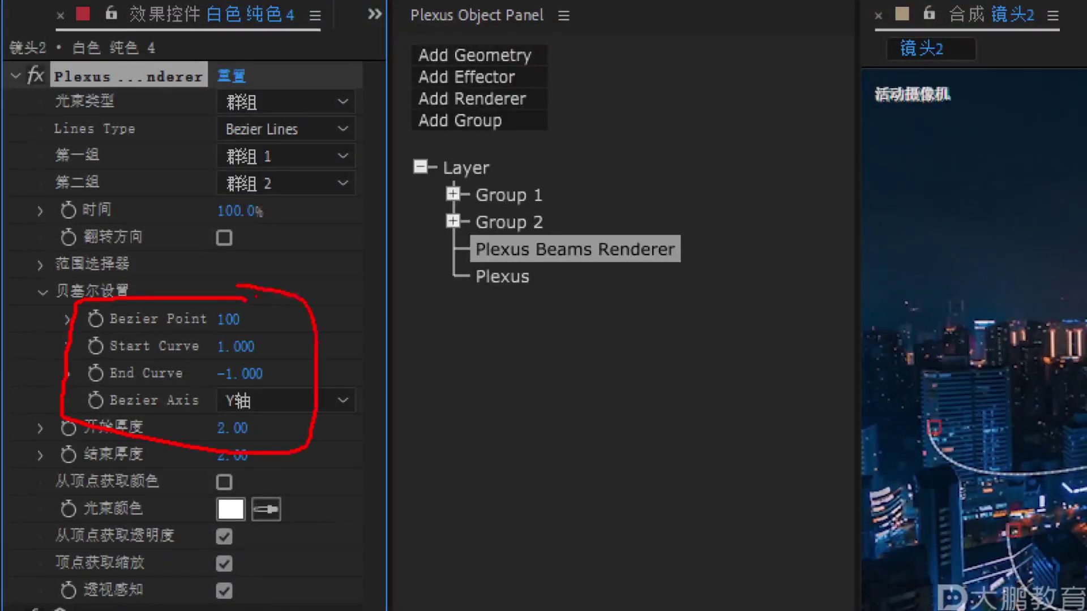
key("Escape")
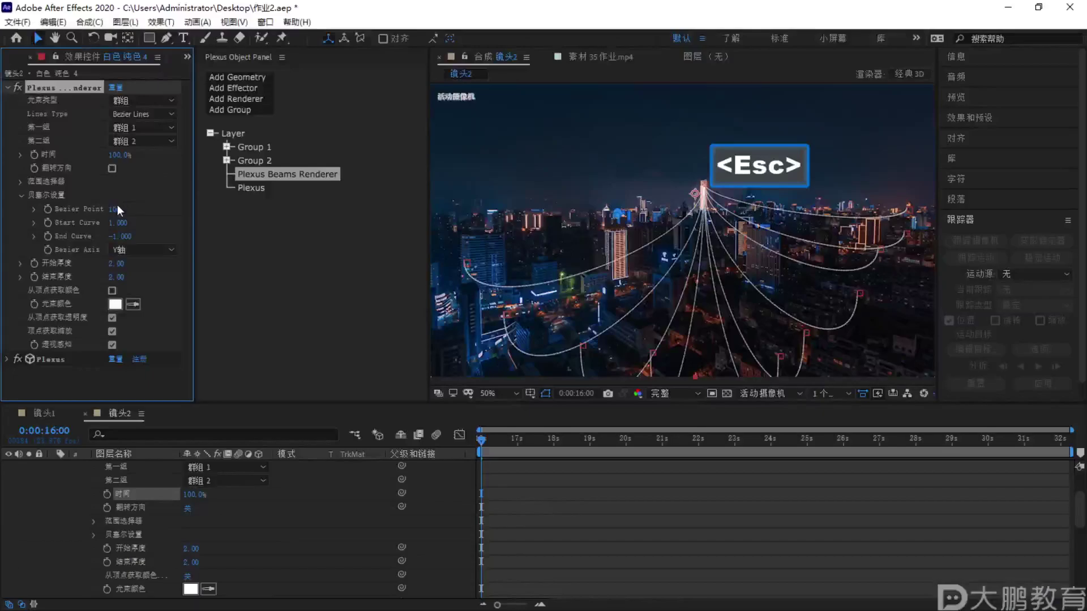
Undo a trial change of the beams' Bezier Point value and set Start Curve to 0.590
mouse_move(117, 210)
left_mouse_down()
mouse_move(141, 208)
mouse_move(114, 208)
mouse_move(107, 222)
mouse_move(135, 229)
left_mouse_up()
key("ctrl")
key("ctrl+z")
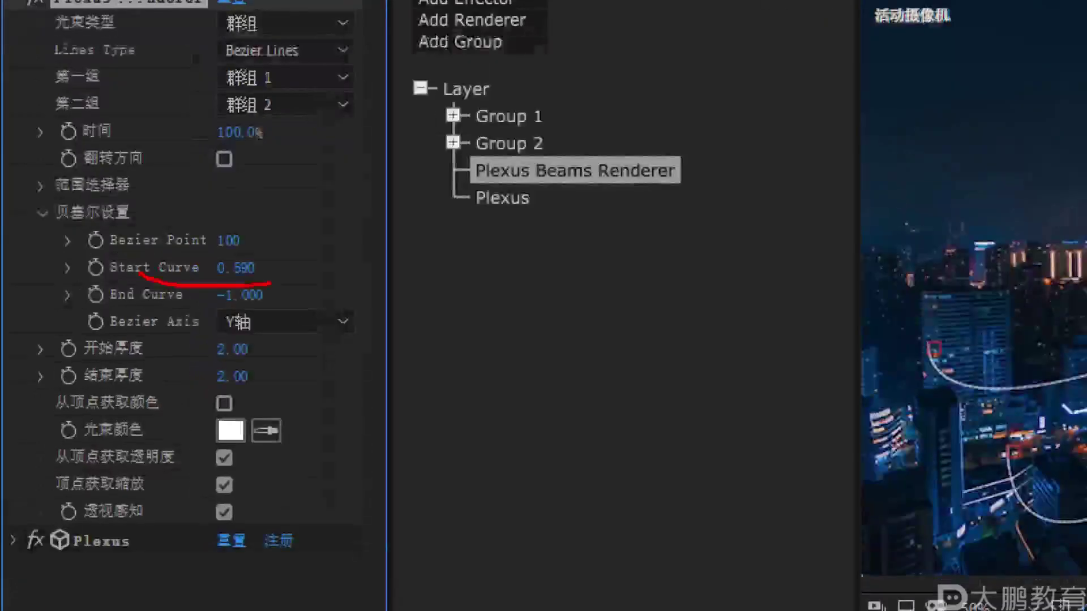
Set the Plexus beams' Start Curve to -1.630 and End Curve to 2.220 so the arcs rise above the city
key("Escape")
left_click_drag(235, 268, 175, 268)
key("F1")
left_click_drag(690, 130, 683, 157)
key("Escape")
key("F1")
mouse_move(733, 303)
left_mouse_down()
mouse_move(813, 329)
mouse_move(753, 324)
left_mouse_up()
left_click_drag(745, 266, 847, 299)
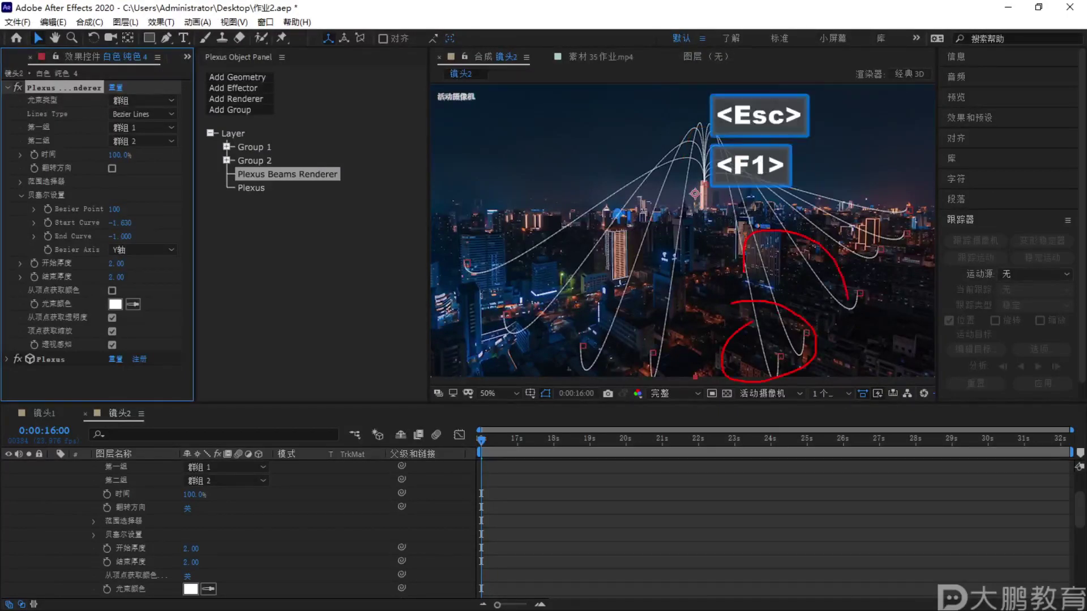
key("Escape")
left_click_drag(119, 237, 763, 222)
scroll(748, 232, "down", 2)
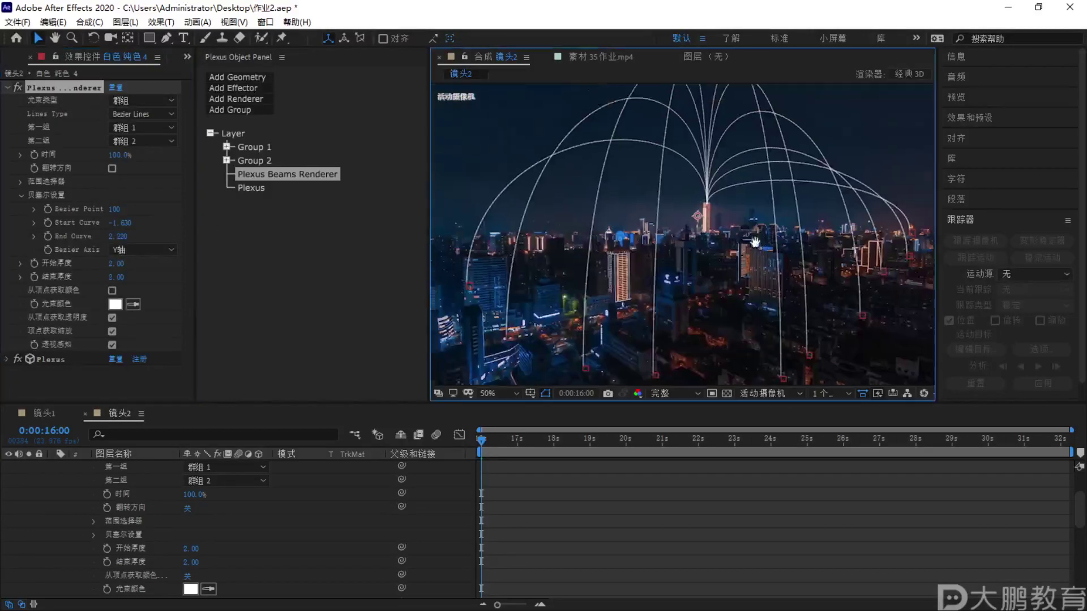
Set the beams' Bezier Point to 197 and Start Curve to -0.740
left_click_drag(114, 209, 181, 218)
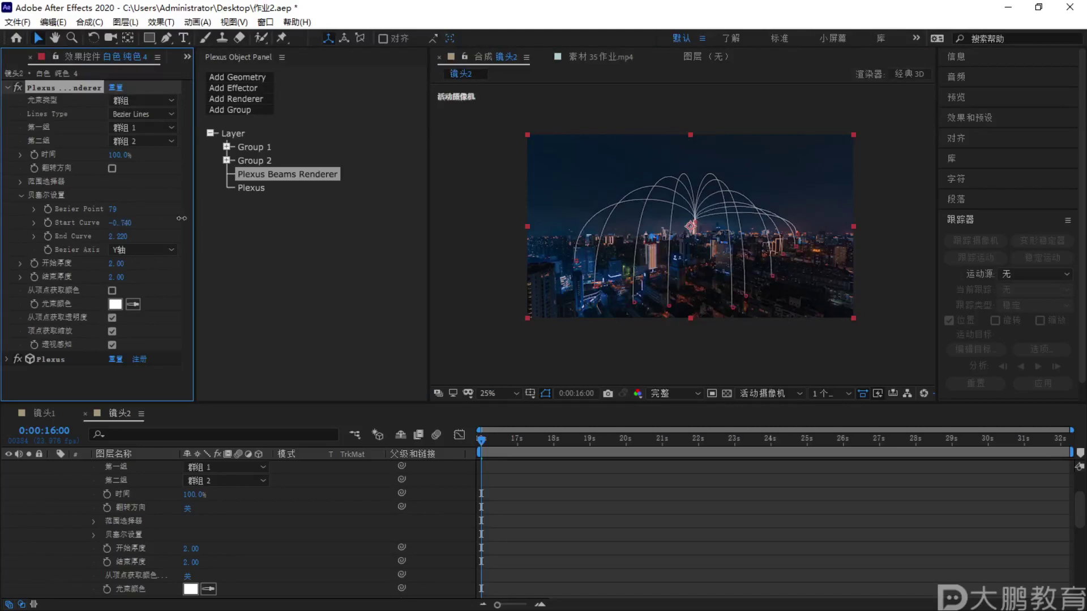
scroll(725, 229, "up", 2)
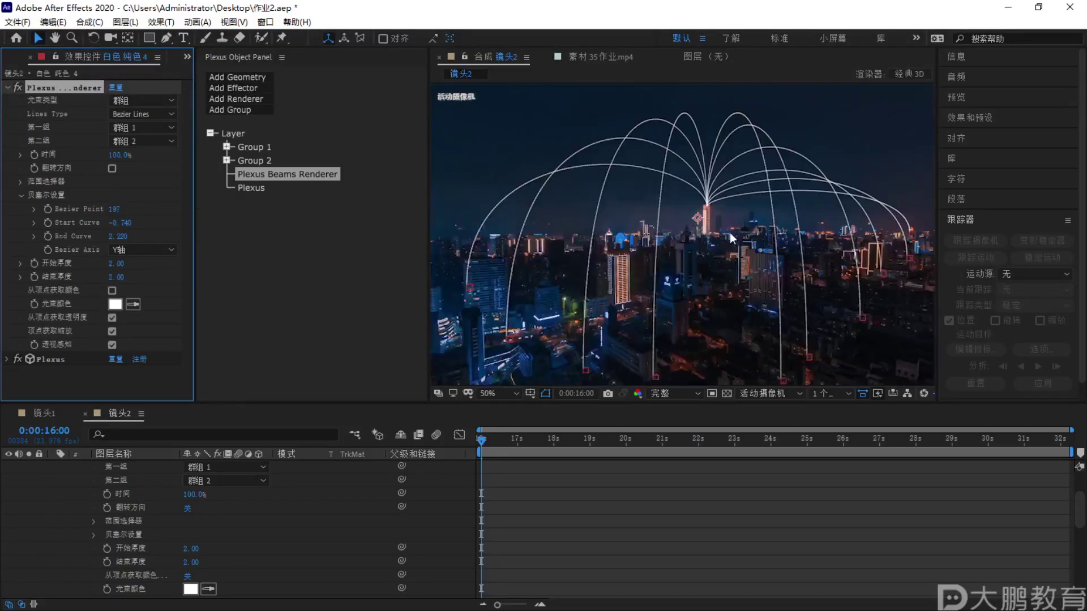
scroll(722, 223, "down", 2)
Set the beams' End Curve to 1.410 and collapse the properties of 白色 纯色 4 in the timeline
key("F1")
mouse_move(562, 287)
left_mouse_down()
mouse_move(796, 317)
mouse_move(821, 230)
mouse_move(699, 300)
mouse_move(623, 289)
left_mouse_up()
key("Escape")
key("F1")
key("Escape")
mouse_move(119, 237)
left_mouse_down()
mouse_move(134, 239)
mouse_move(75, 249)
left_mouse_up()
scroll(30, 506, "up", 3)
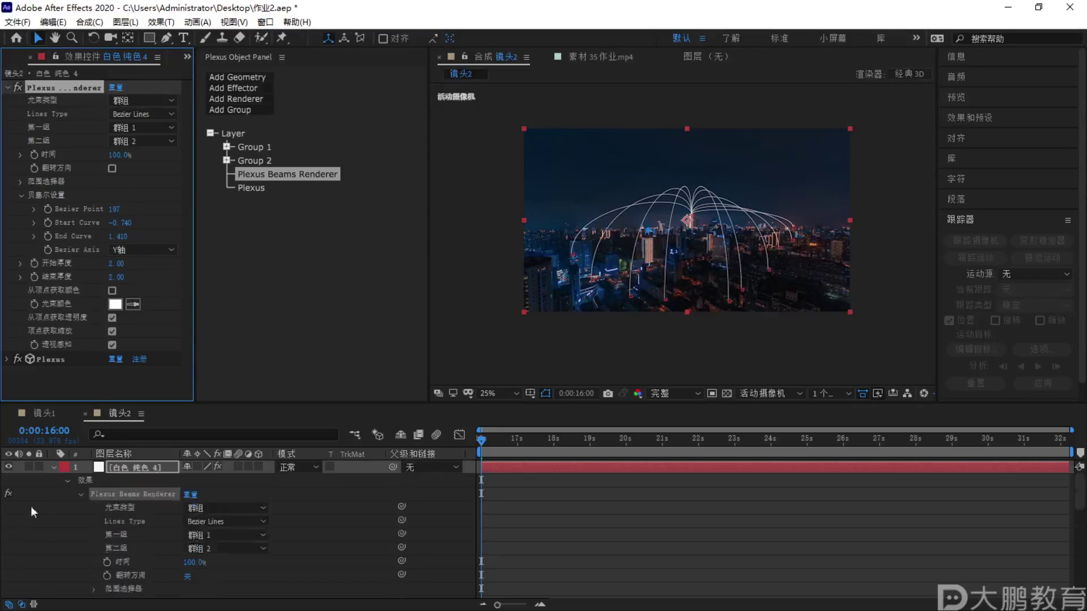
left_click(52, 468)
Keyframe the Plexus Beams Renderer's 时间 from 0% at 0:00:16:00 to 100% at 0:00:23:13
left_click(528, 439)
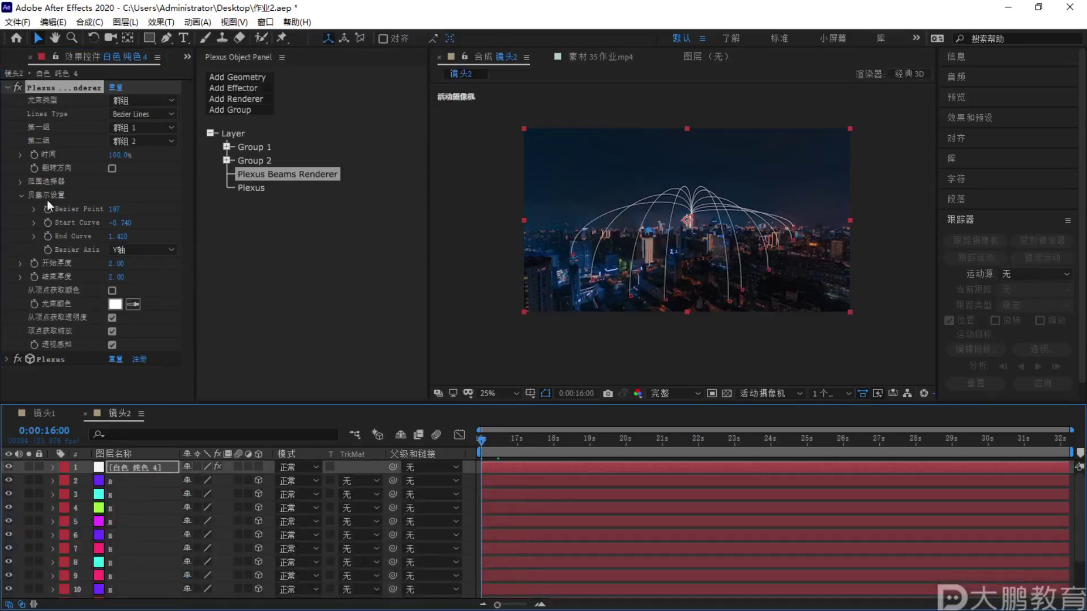
left_click_drag(112, 155, 65, 145)
left_click_drag(493, 439, 754, 451)
left_click_drag(117, 155, 412, 154)
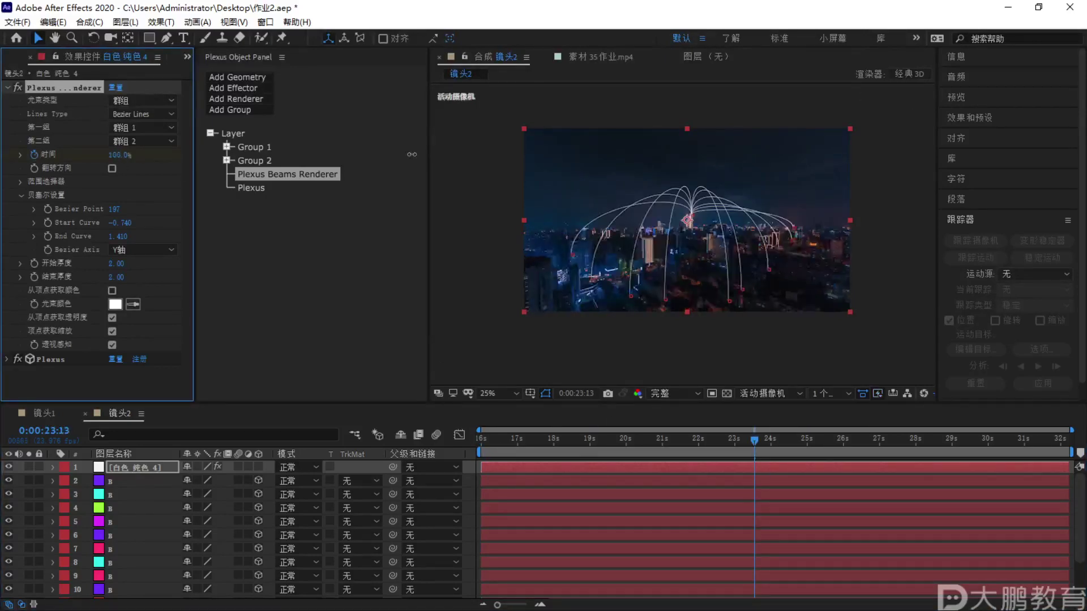
Preview the beams growing out of the tower from the start of 镜头2
left_click(590, 448)
key("Home")
key("space")
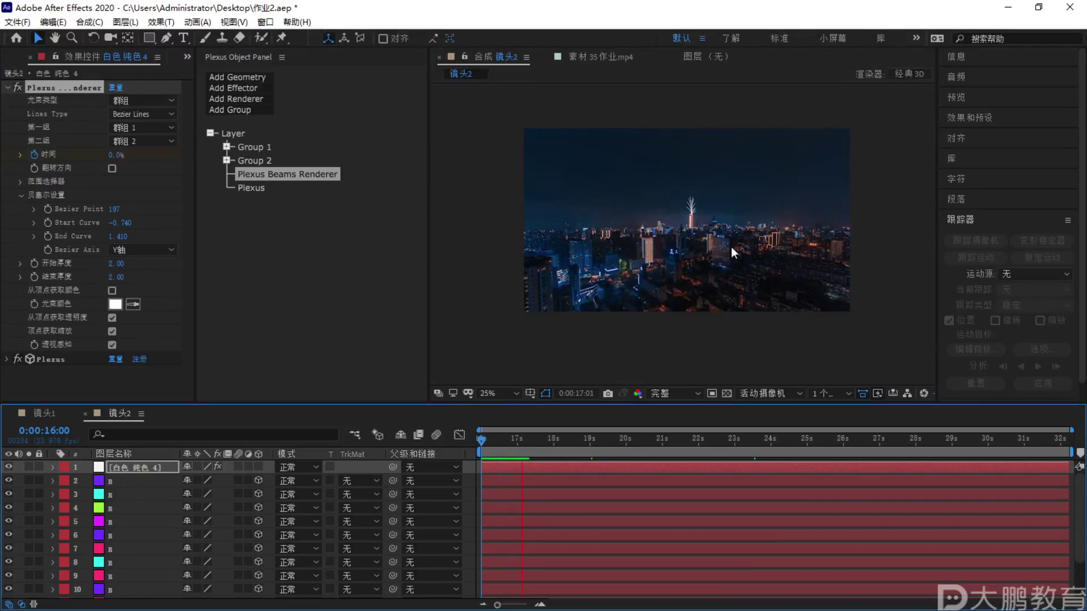
key("space")
Examine how the arcs spread from the tower in the reference footage 素材35作业.mp4, from about 0:00:04:22, and return to 镜头2
left_click(600, 58)
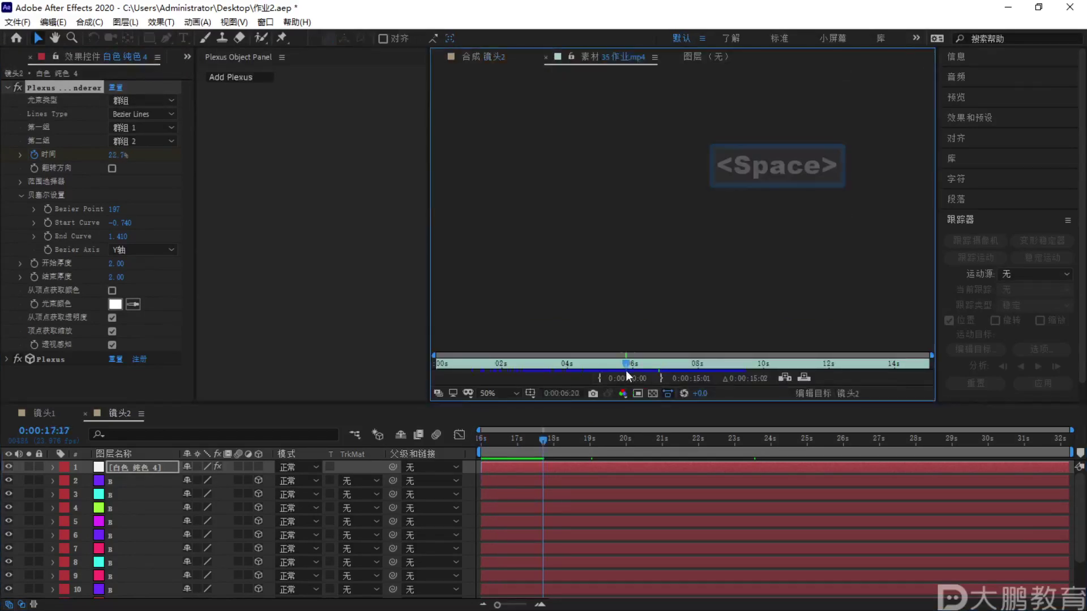
left_click(657, 366)
left_click_drag(657, 365, 596, 379)
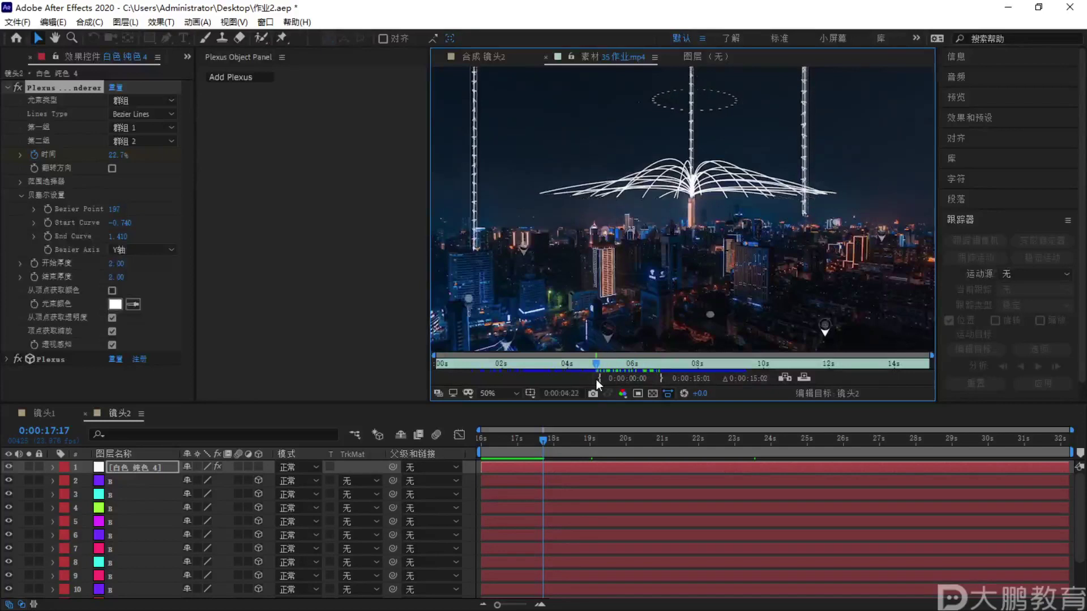
scroll(701, 246, "down", 2)
key("F1")
mouse_move(530, 260)
left_mouse_down()
mouse_move(815, 312)
mouse_move(875, 257)
left_mouse_up()
key("Escape")
key("space")
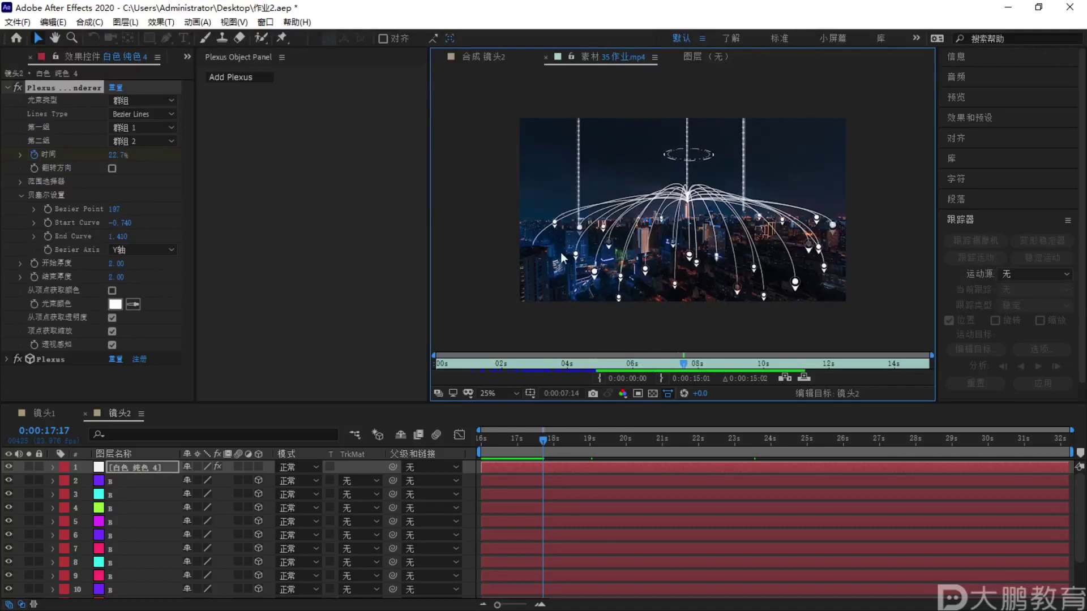
key("space")
left_click(491, 57)
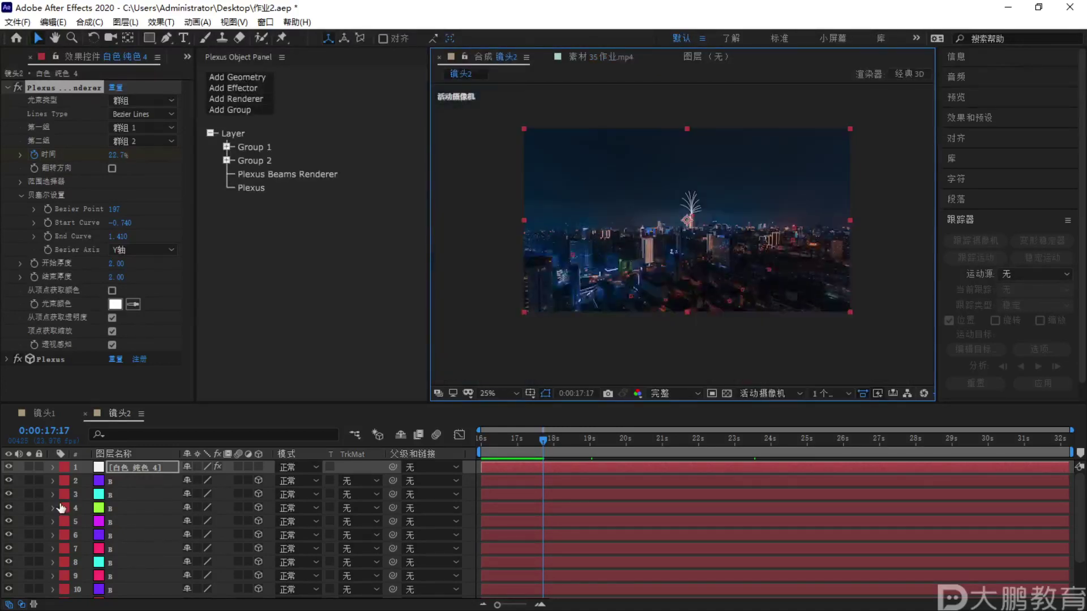
Move the B nulls on layers 2 to 4 farther out to the right of the tower and preview the shot
key("F1")
key("Escape")
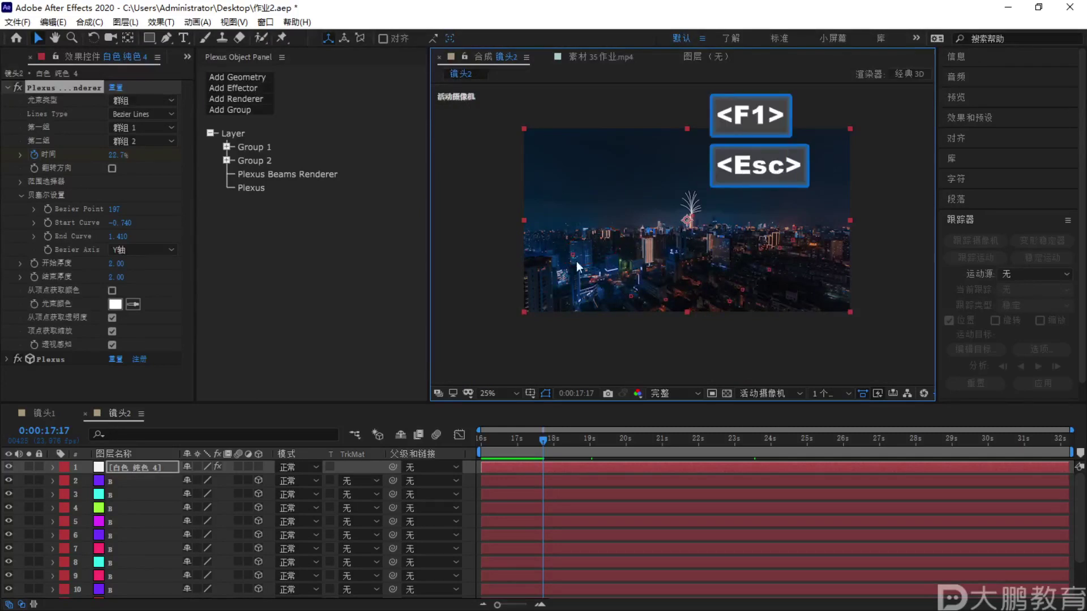
scroll(577, 261, "up", 2)
left_click(130, 481)
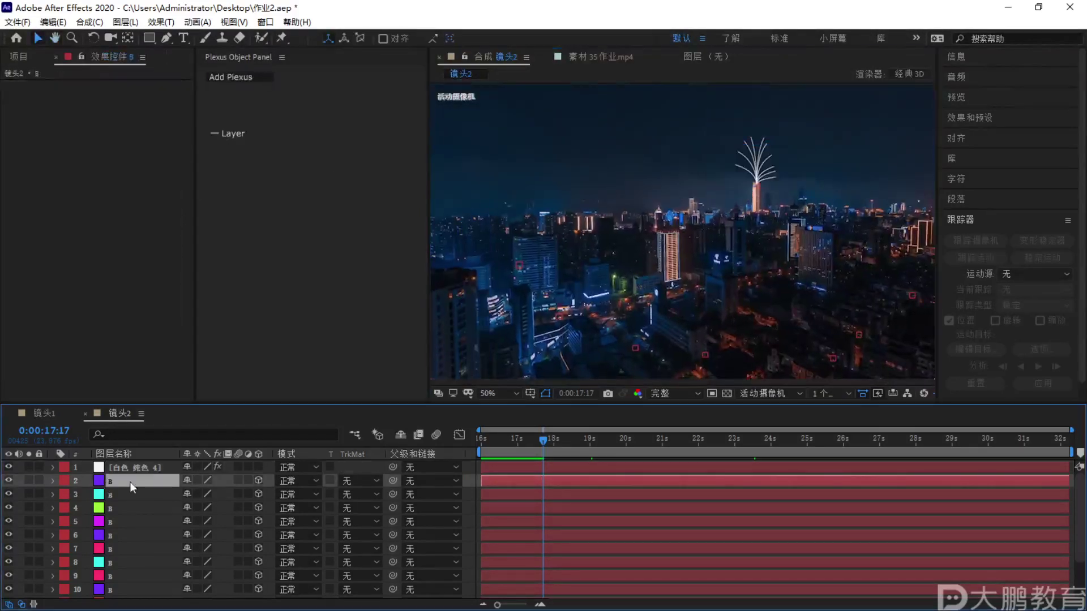
scroll(743, 233, "down", 2)
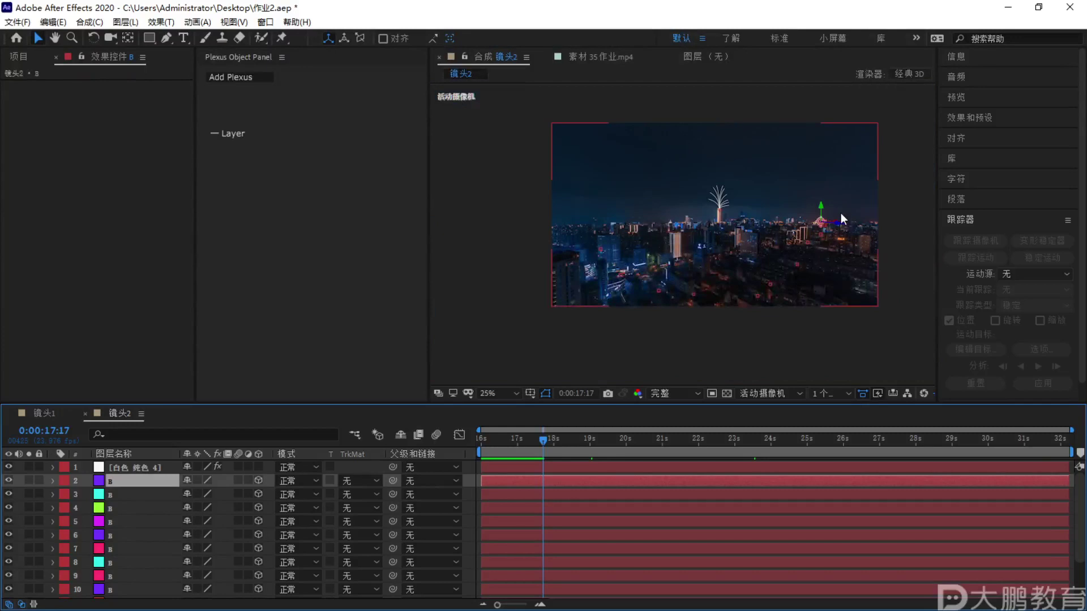
left_click(111, 497)
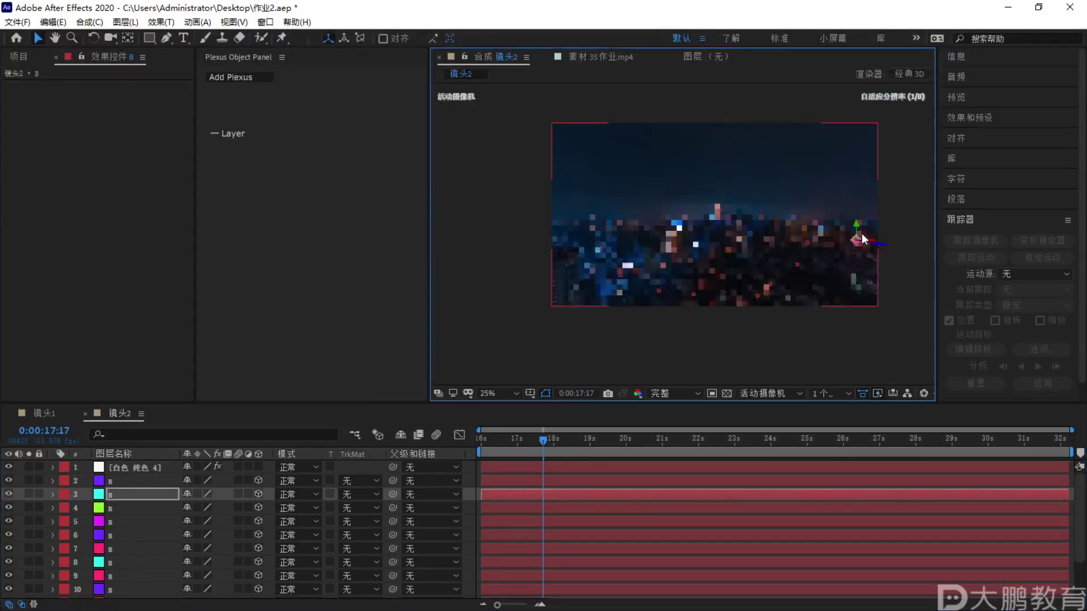
left_click(117, 506)
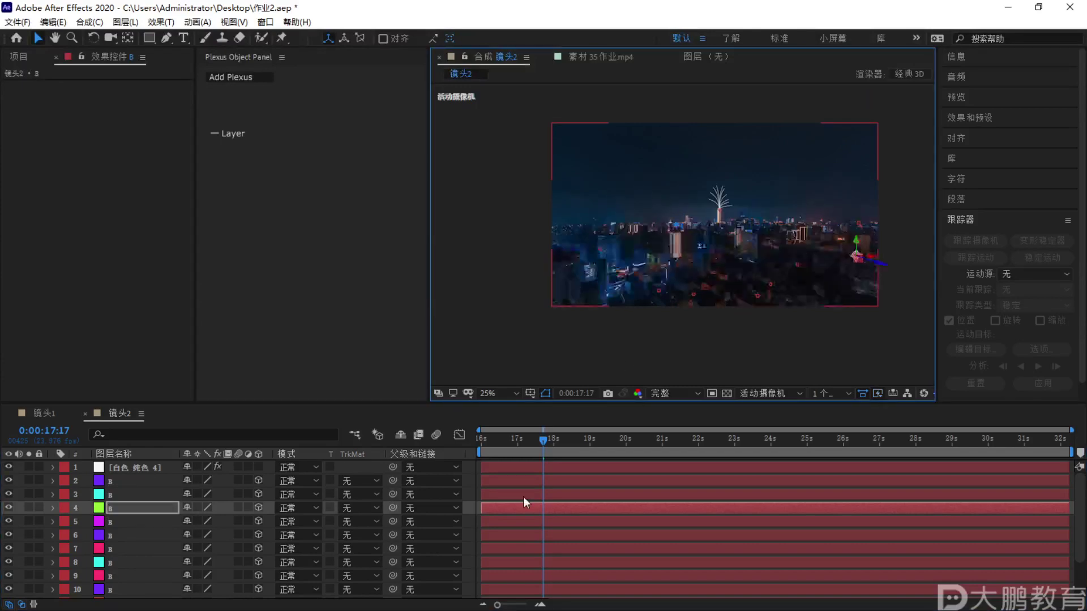
key("space")
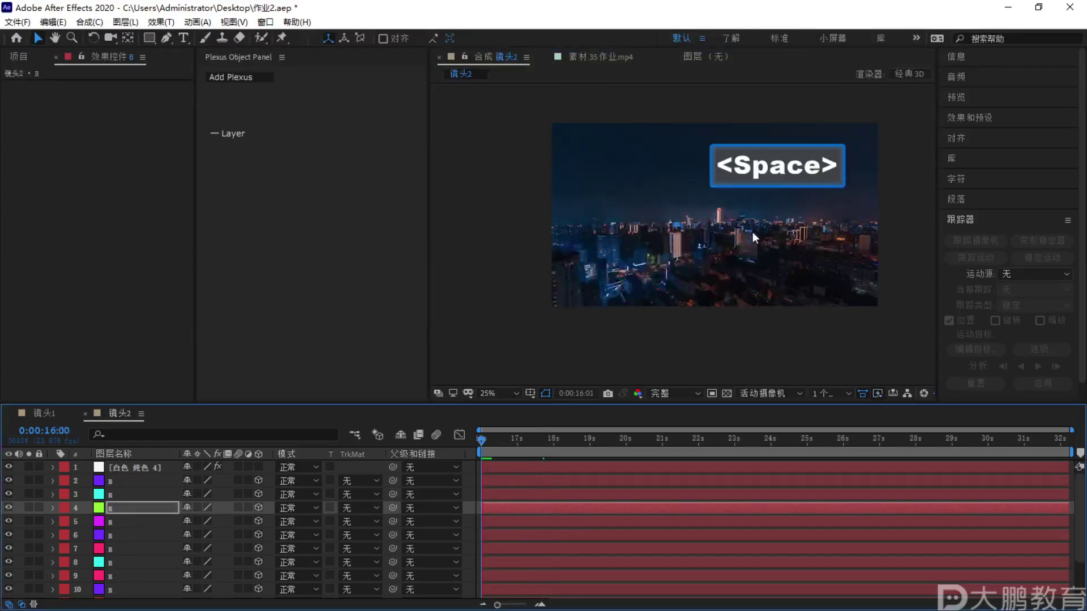
key("space")
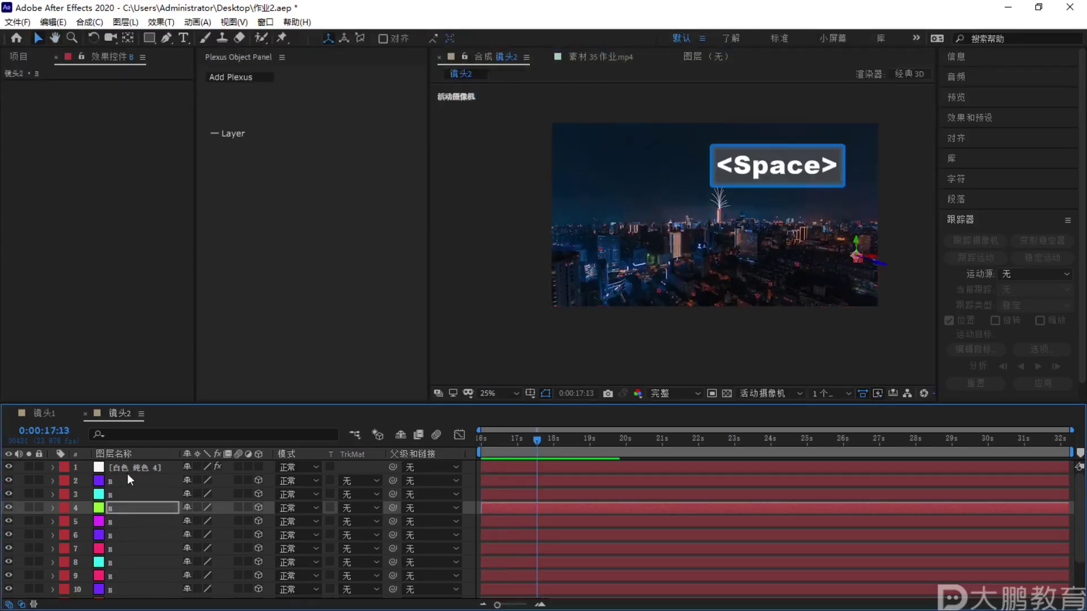
Reveal the keyframes of 白色 纯色 4, move the last 时间 keyframe earlier to about 20 s, and preview the faster growth
left_click(128, 469)
key("y")
key("space")
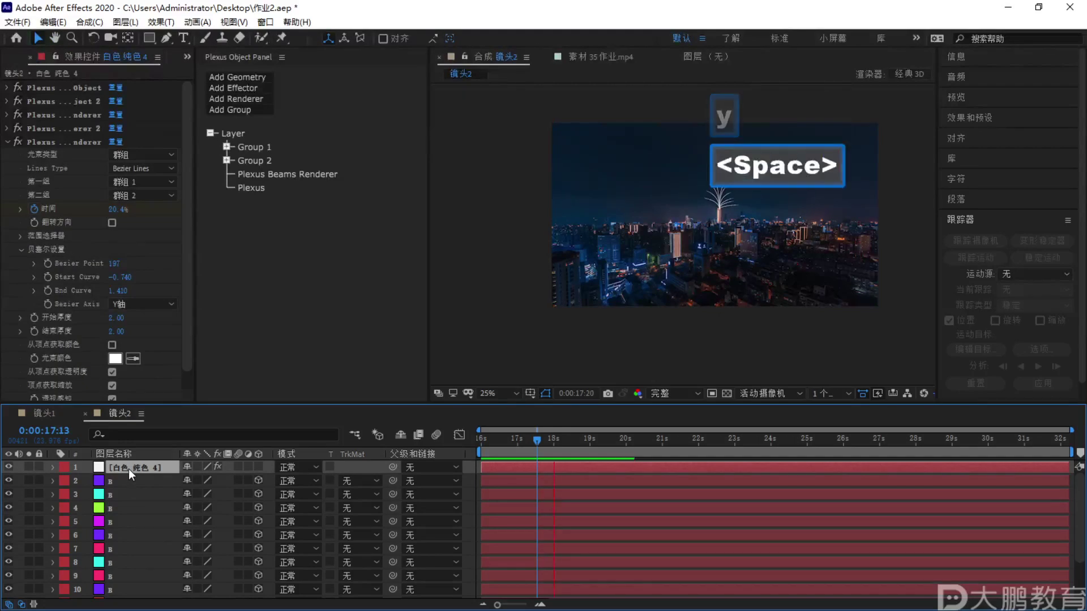
key("u")
left_click_drag(755, 494, 638, 494)
key("space")
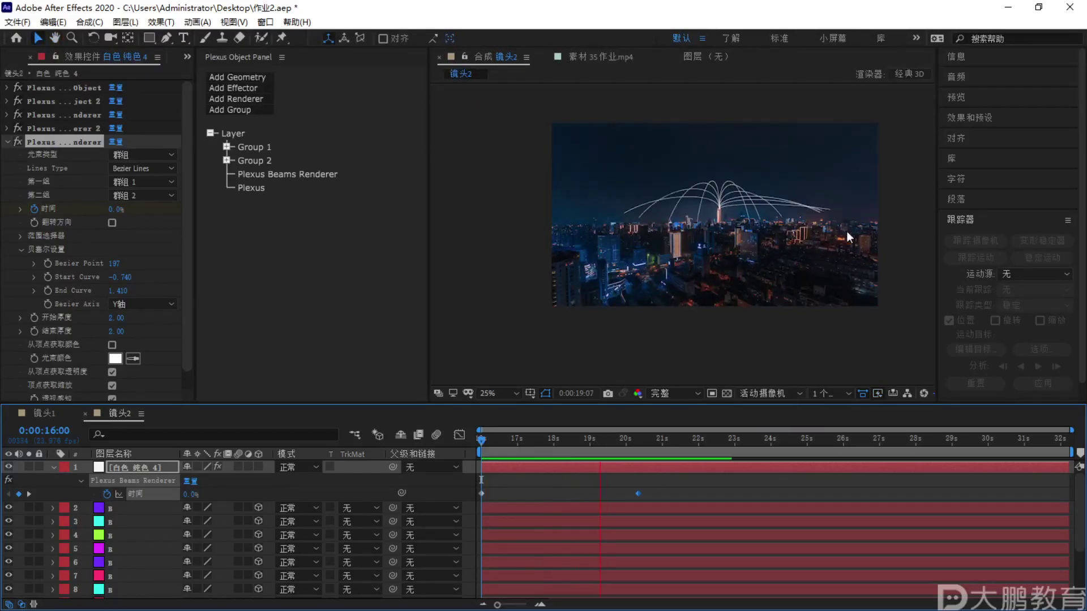
key("space")
Try 翻转方向 on the Plexus Beams Renderer, revert it, and check the beams at 0:00:17:01
key("F1")
mouse_move(844, 210)
left_mouse_down()
mouse_move(879, 232)
mouse_move(852, 211)
mouse_move(725, 190)
left_mouse_up()
key("Escape")
key("F1")
key("Escape")
key("F2")
left_click_drag(87, 214, 176, 236)
key("Escape")
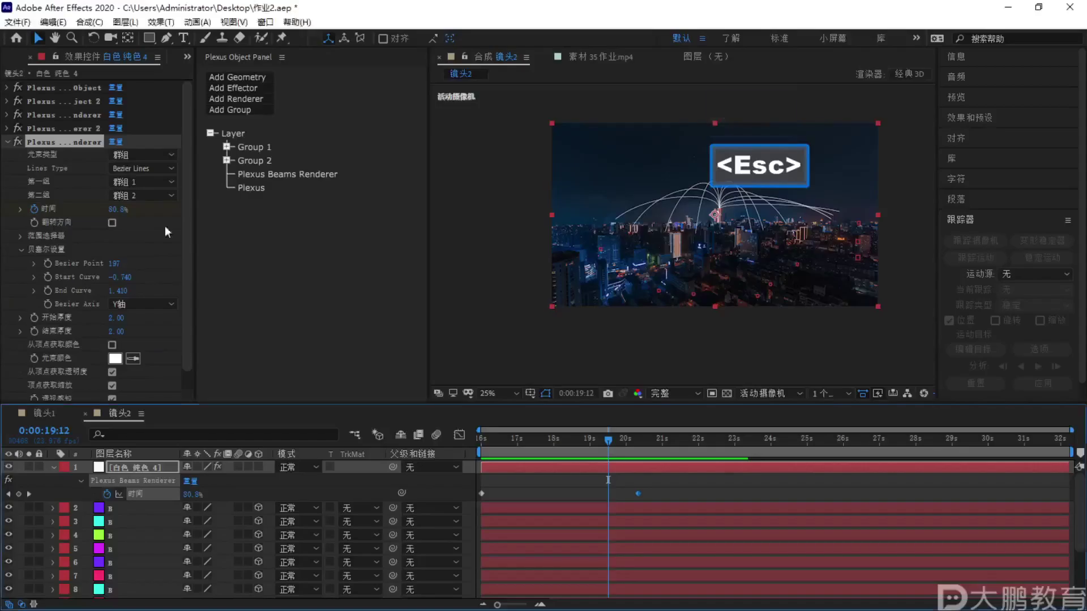
left_click(111, 223)
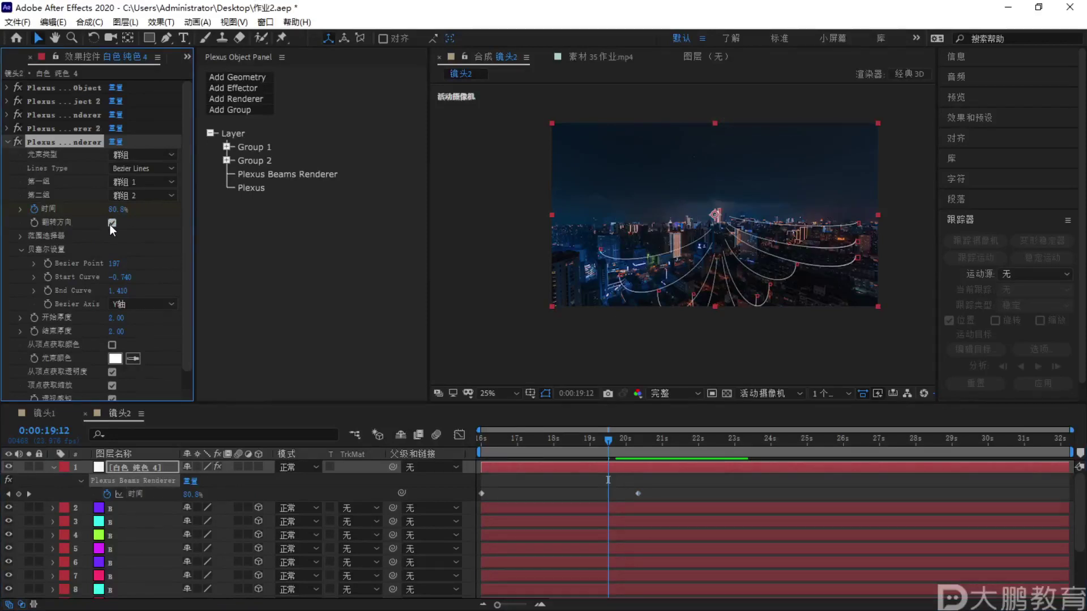
scroll(729, 226, "up", 2)
left_click_drag(608, 440, 518, 453)
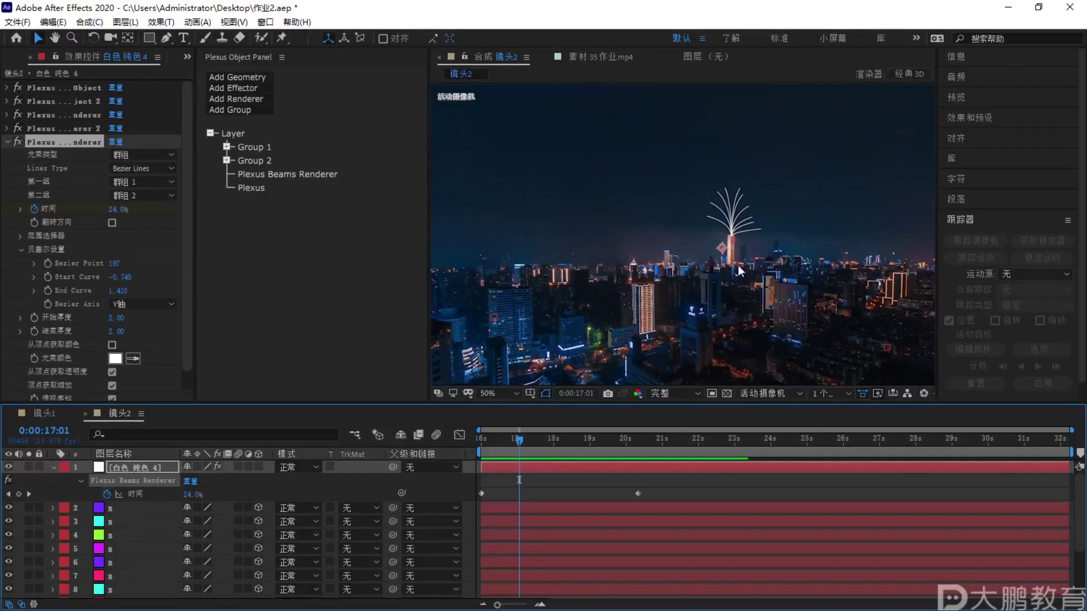
Turn on 翻转方向 to compare the beam growth direction at 0:00:17:06, and turn it back off
key("F1")
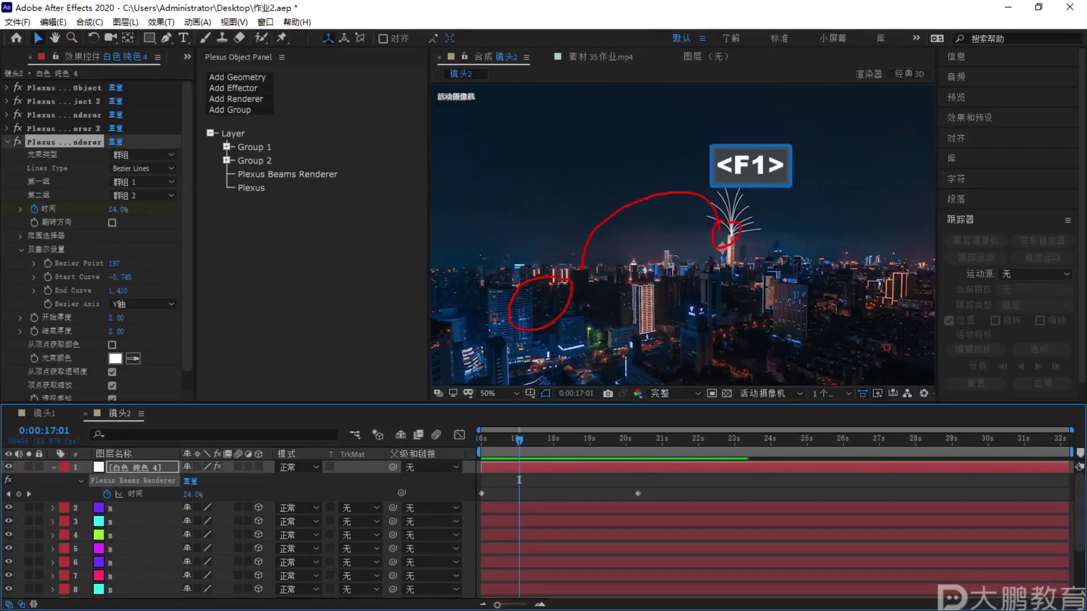
key("Escape")
left_click(113, 223)
left_click_drag(543, 456, 526, 447)
key("F1")
left_click_drag(509, 296, 499, 350)
left_click_drag(680, 170, 838, 159)
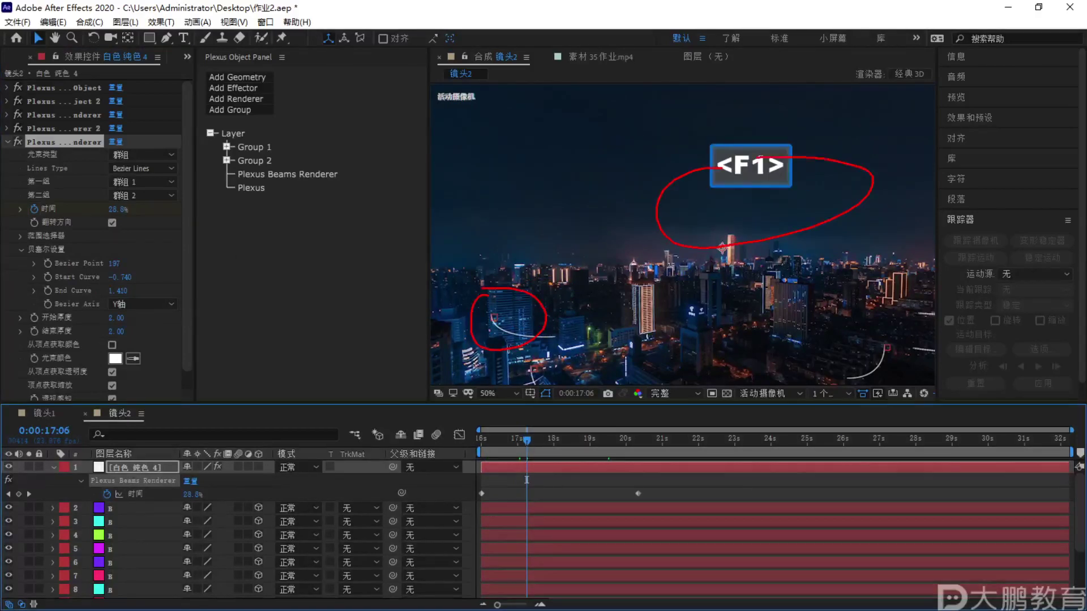
key("Escape")
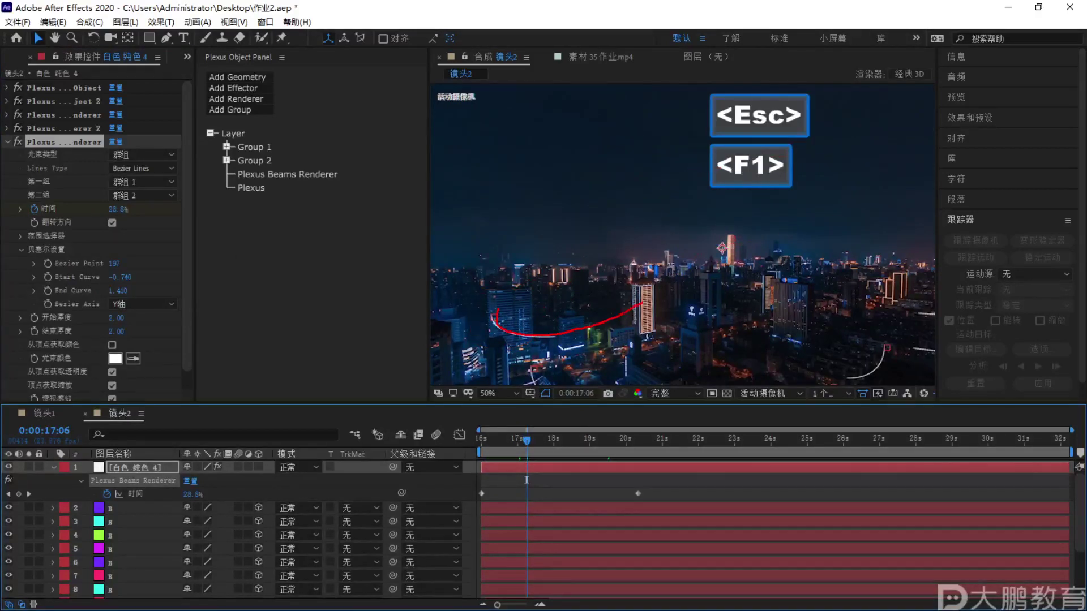
key("Escape")
mouse_move(728, 230)
left_mouse_down()
mouse_move(536, 244)
mouse_move(527, 294)
left_mouse_up()
key("Escape")
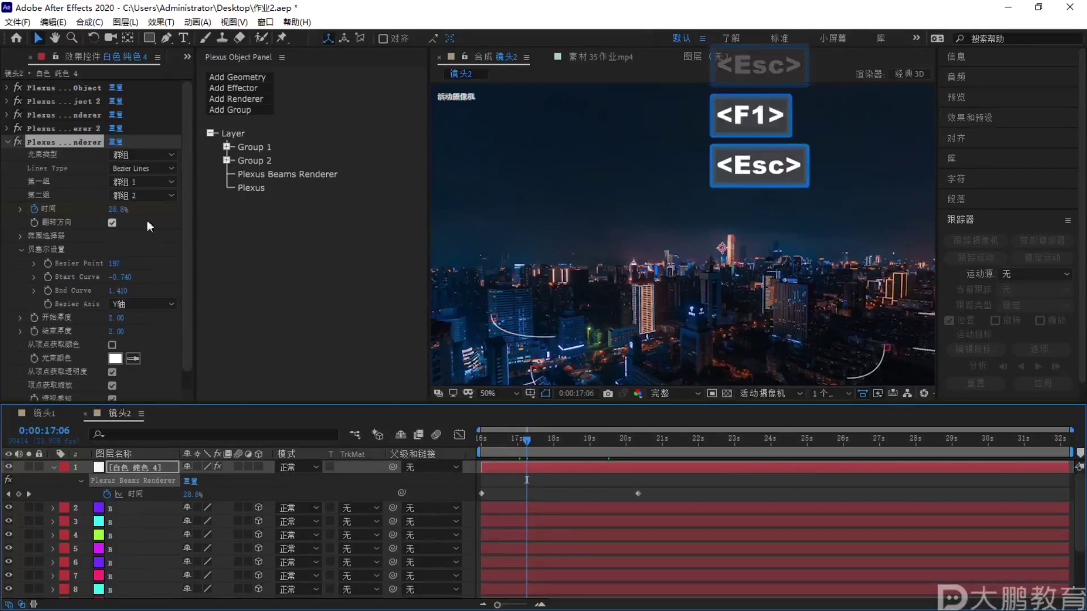
left_click(112, 222)
Play back the beam growth in 镜头2 with 翻转方向 off
left_click(512, 485)
key("space")
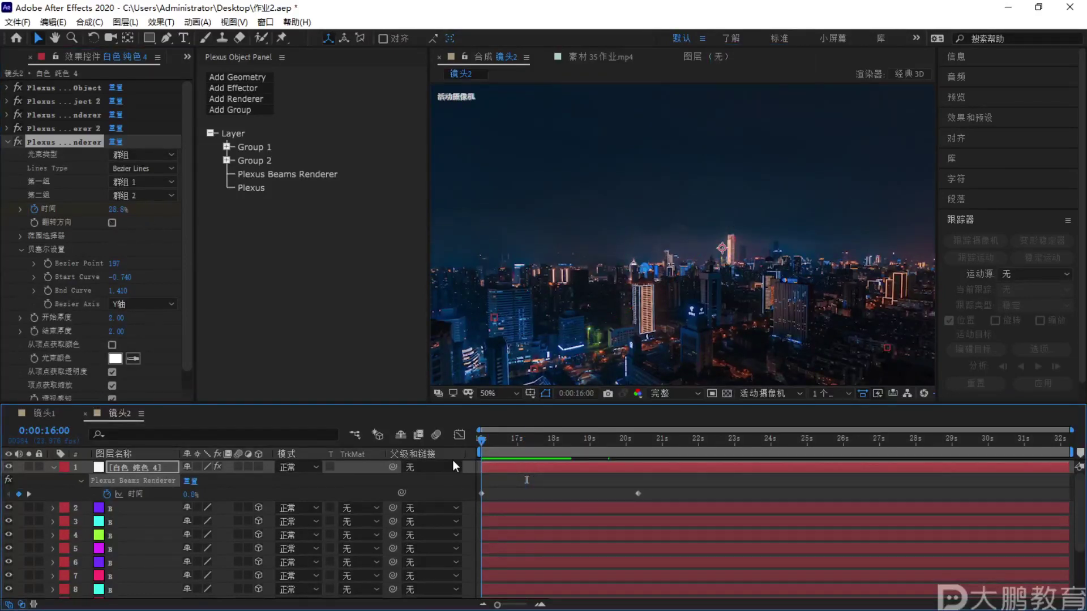
left_click_drag(481, 456, 518, 461)
key("space")
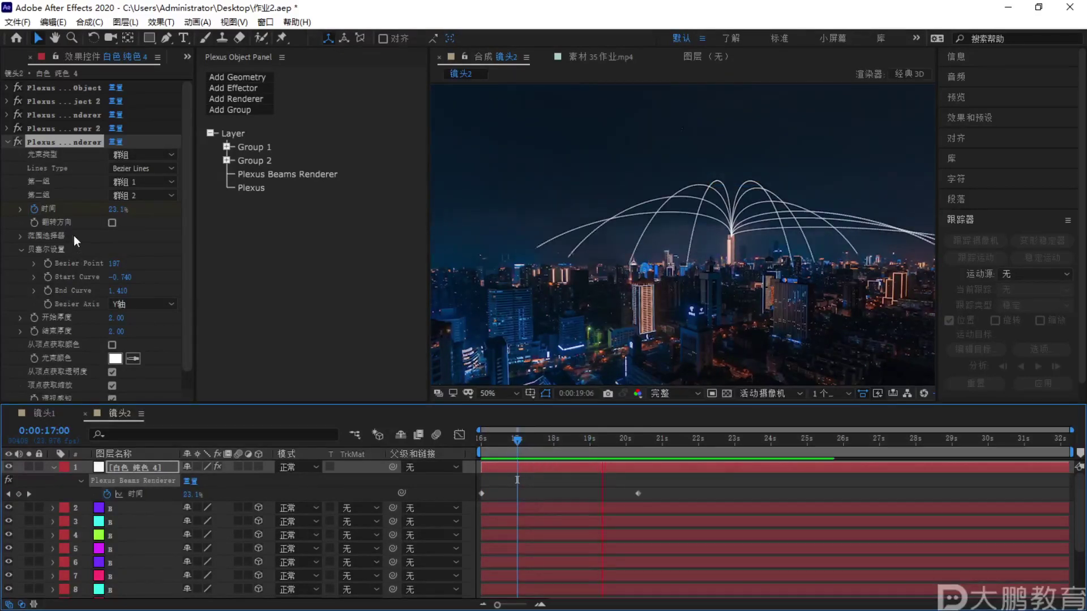
key("space")
Try a 开始厚度 of 4 on the Plexus beams, checking the arcs close up at the tower, and set it back to 2
scroll(77, 244, "down", 1)
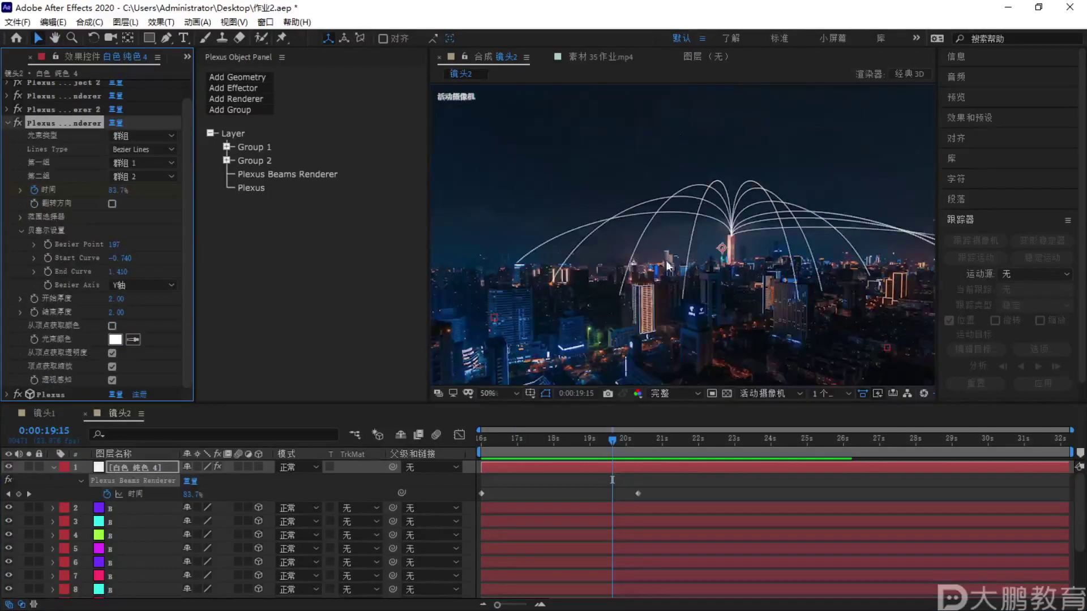
scroll(668, 269, "up", 4)
left_click(116, 299)
type("21")
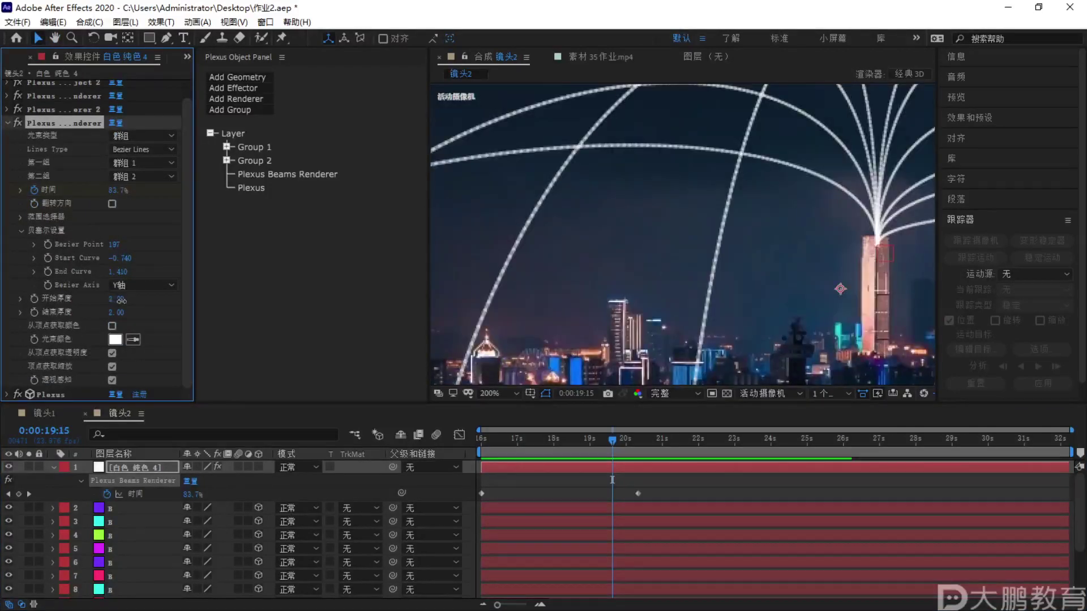
key("Return")
left_click_drag(133, 301, 116, 301)
left_click(116, 299)
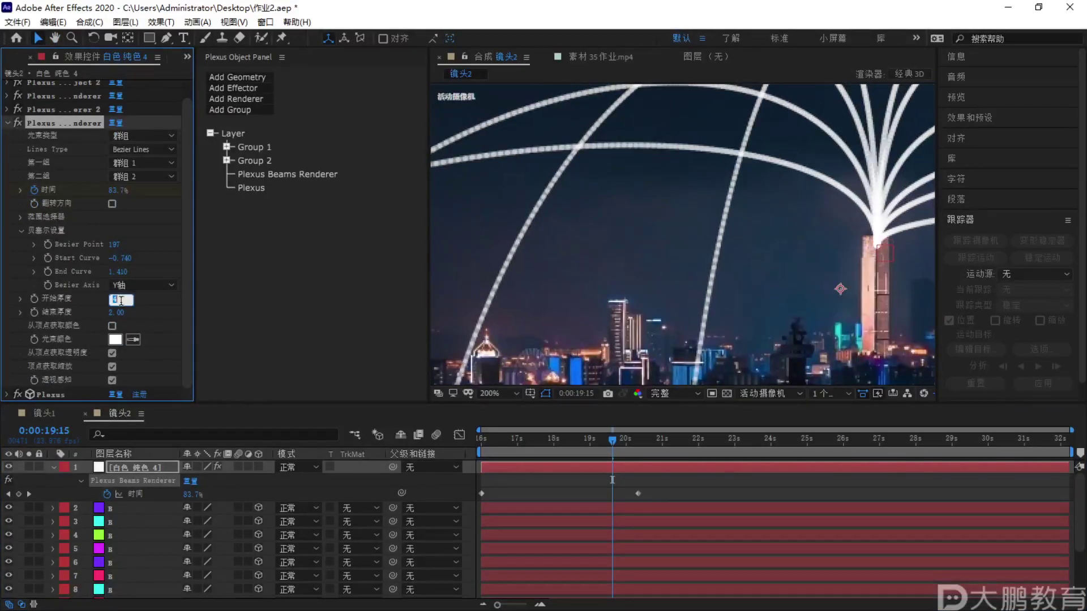
type("2")
key("Return")
scroll(770, 233, "down", 2)
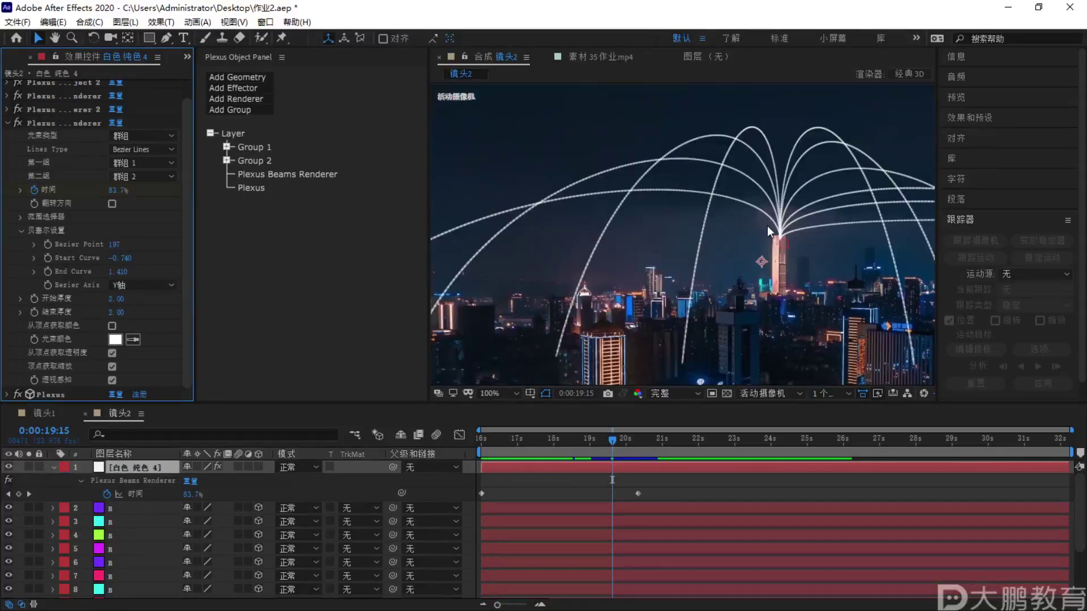
scroll(737, 249, "down", 4)
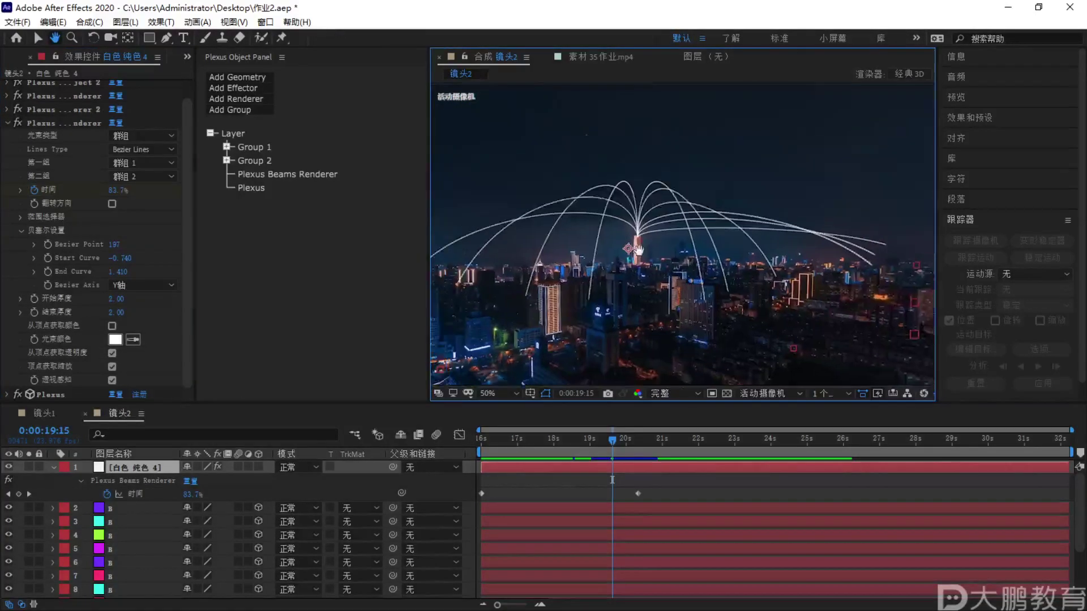
Play back the beam growth in 镜头2 from 0:00:16:00 to 0:00:21:00
left_click(614, 442)
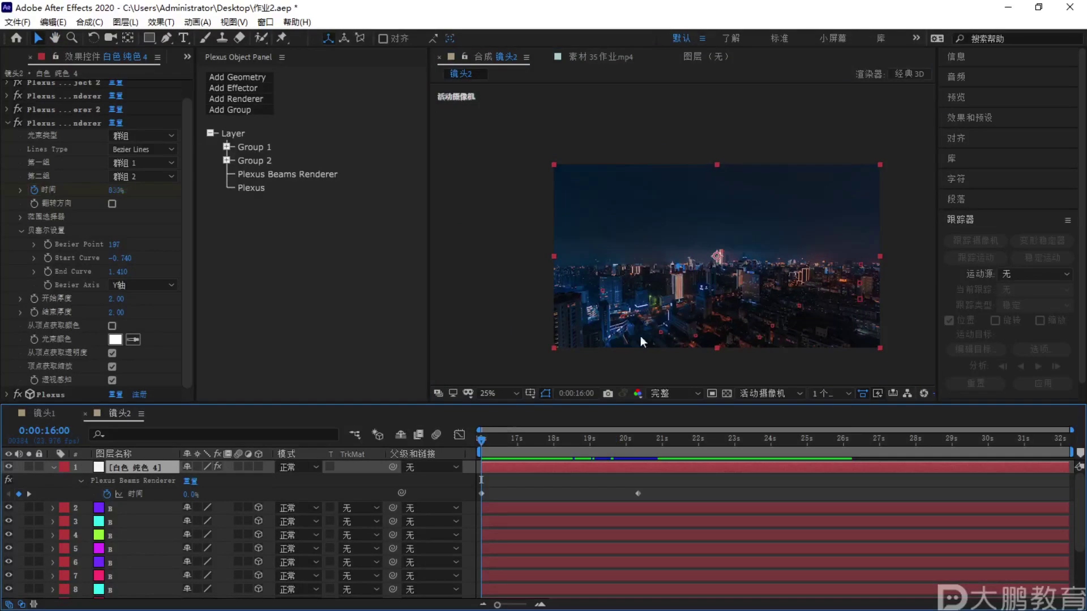
key("space")
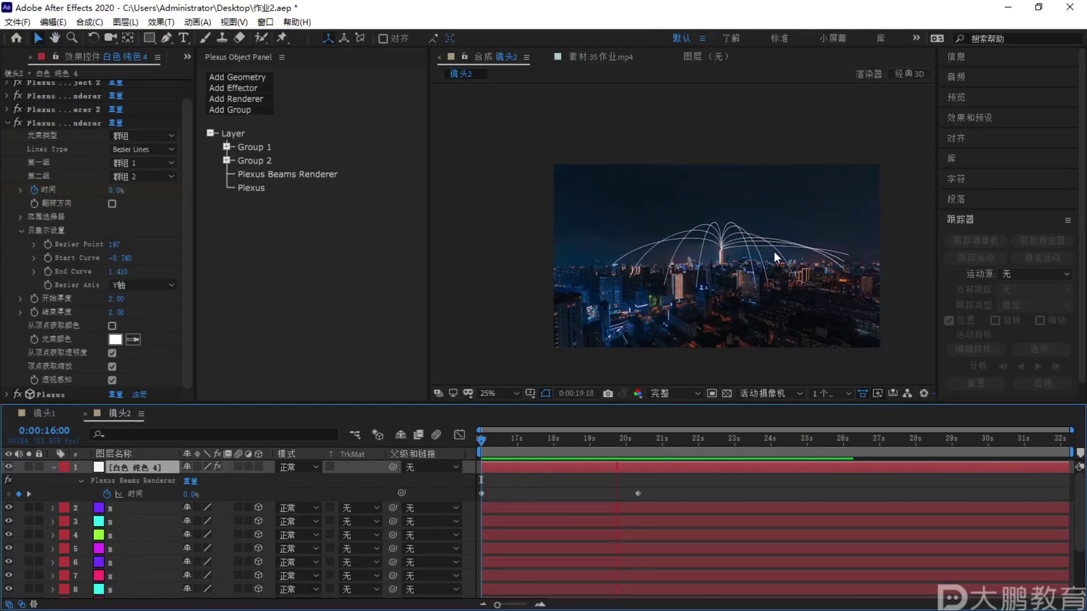
key("space")
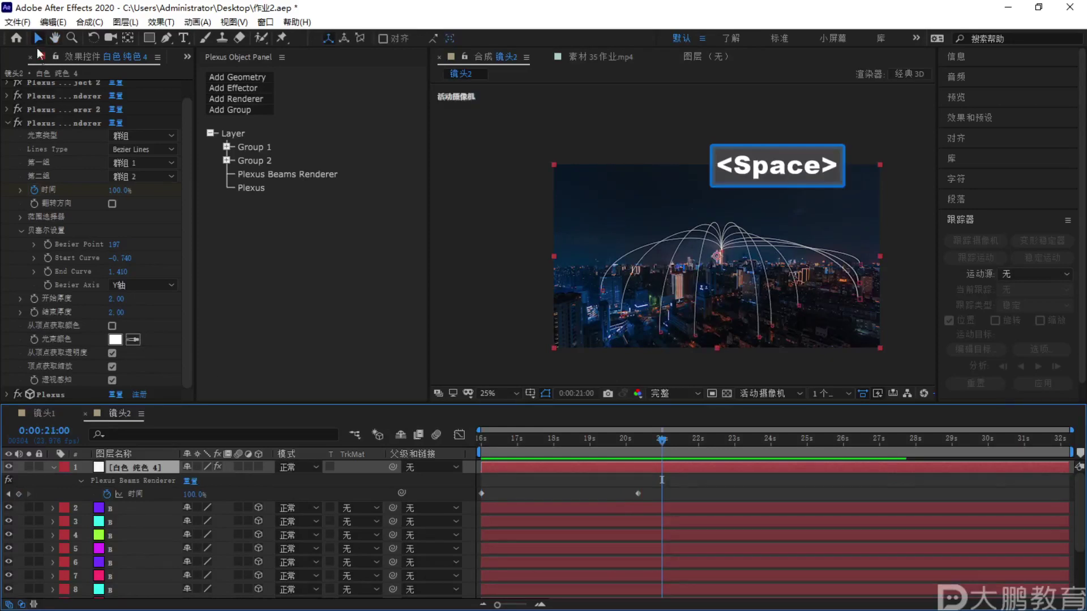
Switch to File Explorer and examine the image frames in the Loading 03 folder of 素材
left_click(15, 56)
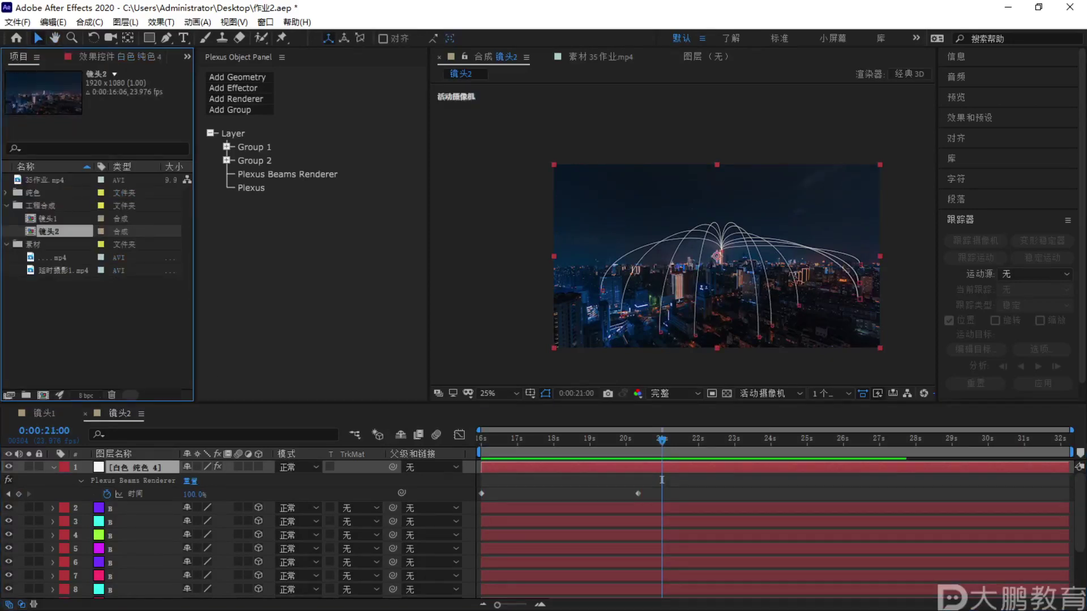
key("alt+Tab")
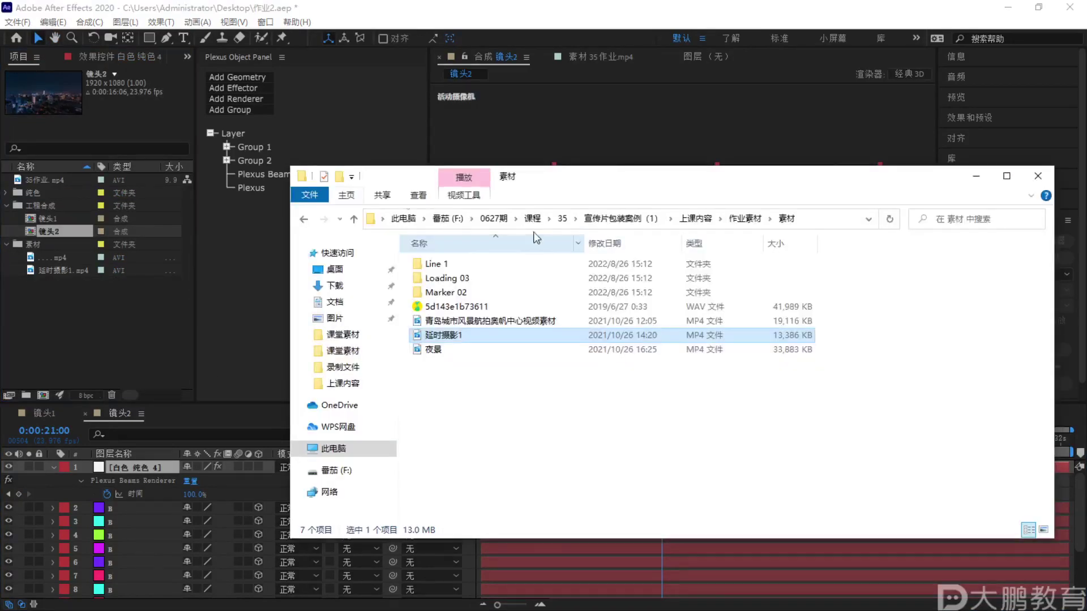
left_click(456, 279)
double_click(572, 280)
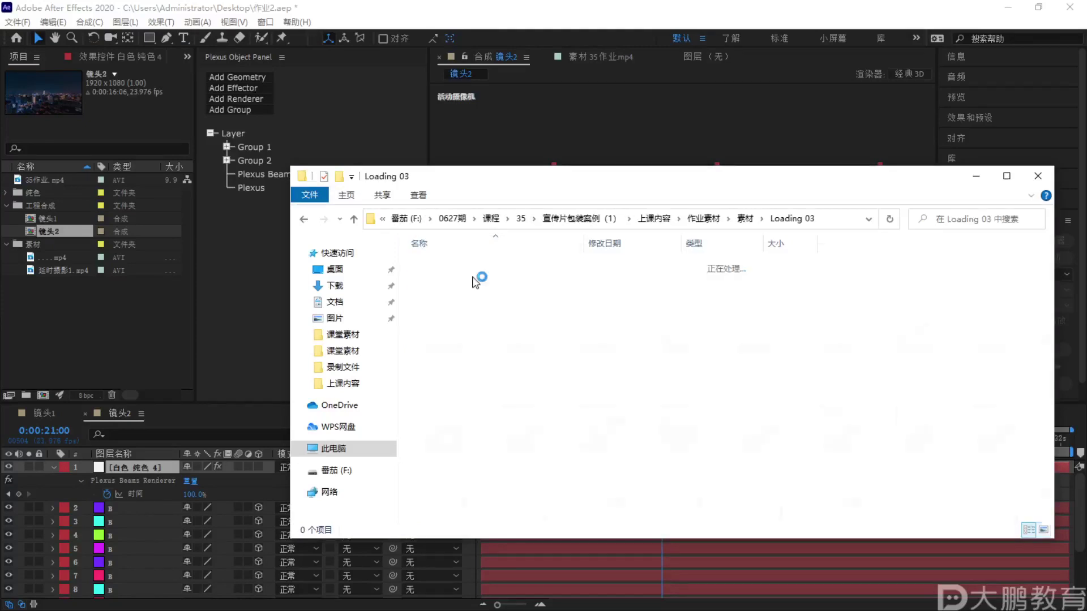
scroll(689, 376, "down", 4)
scroll(689, 376, "down", 3)
left_click_drag(753, 186, 763, 433)
View the map pins in the 35作业.mp4 reference footage and examine the matching frames in File Explorer's Marker 02 folder
left_click(601, 57)
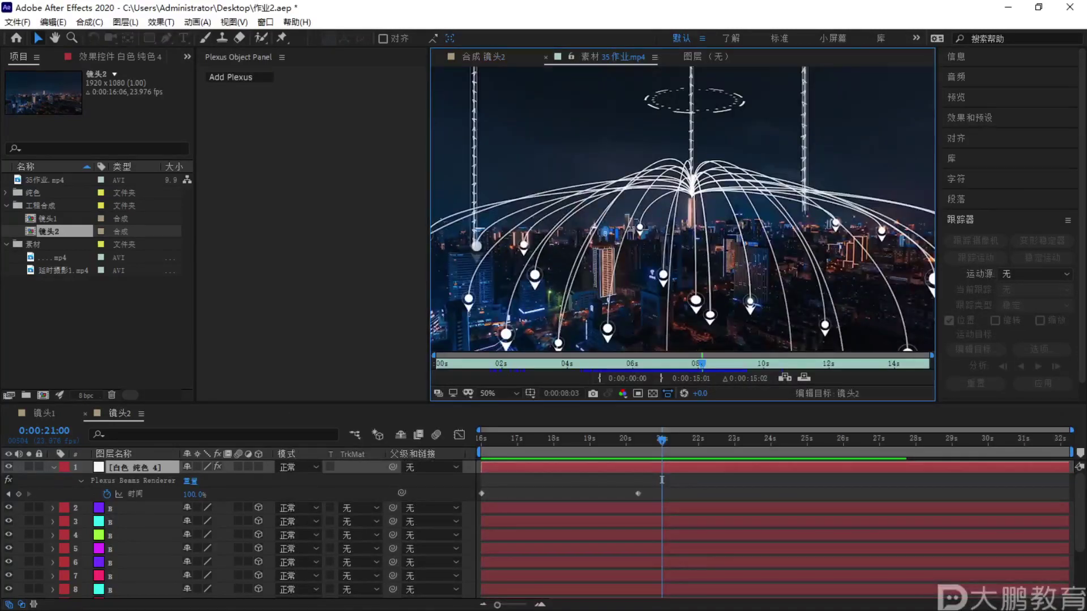
key("alt+Tab")
left_click_drag(603, 432, 600, 267)
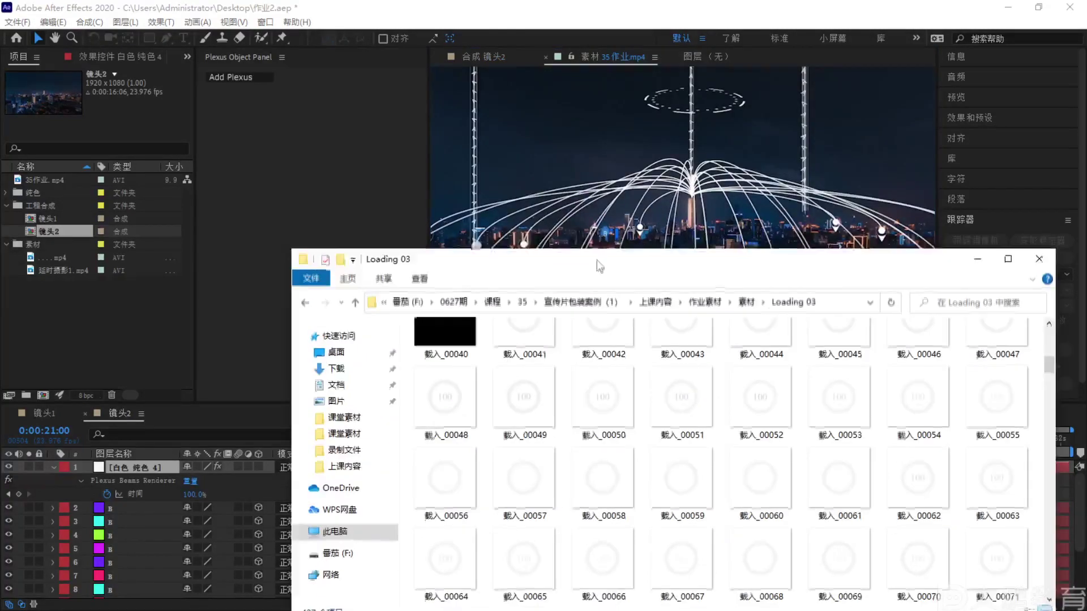
left_click(746, 302)
double_click(476, 376)
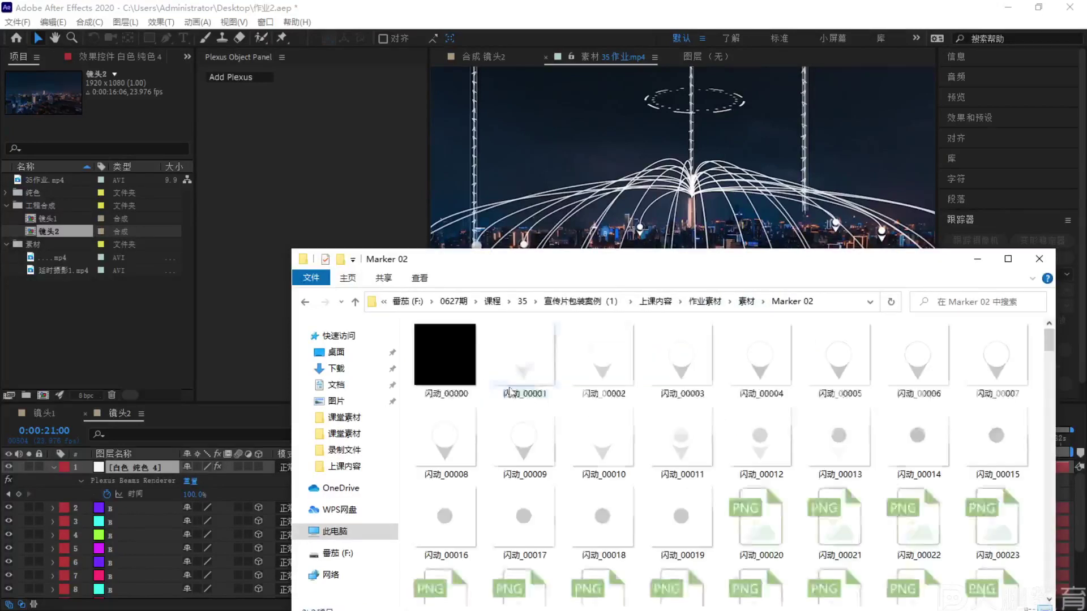
scroll(736, 385, "down", 5)
scroll(767, 355, "up", 5)
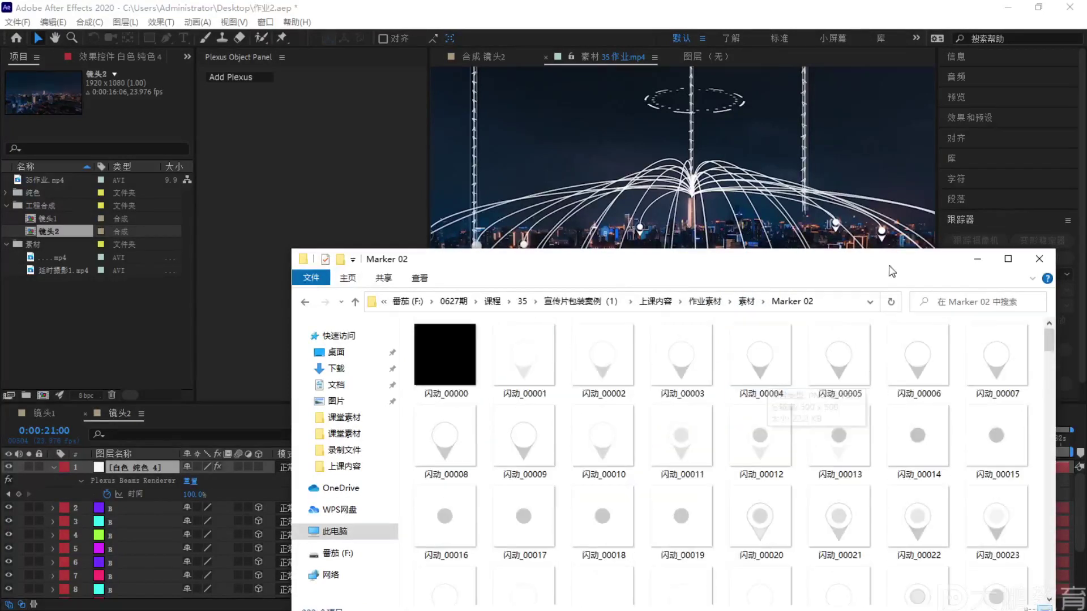
mouse_move(810, 273)
left_mouse_down()
mouse_move(792, 227)
mouse_move(804, 264)
left_mouse_up()
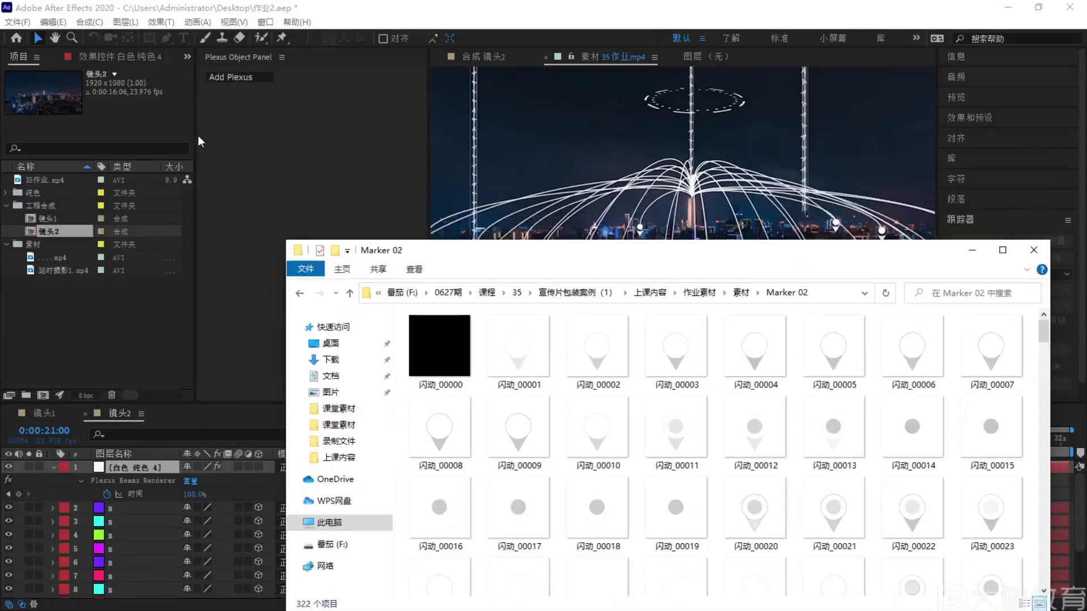
left_click(66, 330)
double_click(63, 333)
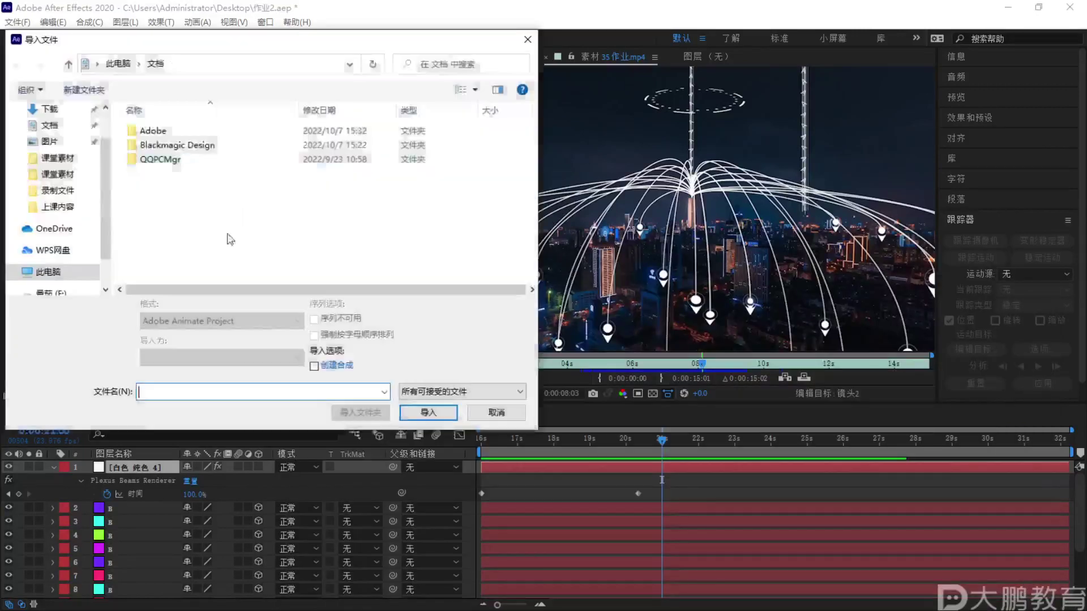
scroll(60, 249, "down", 2)
left_click(59, 247)
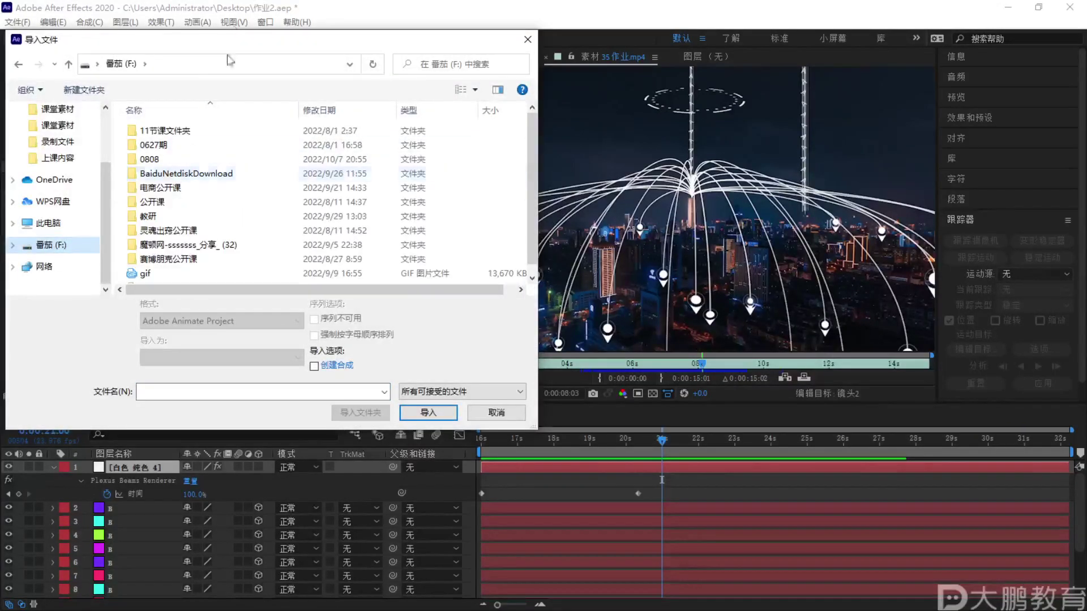
key("Escape")
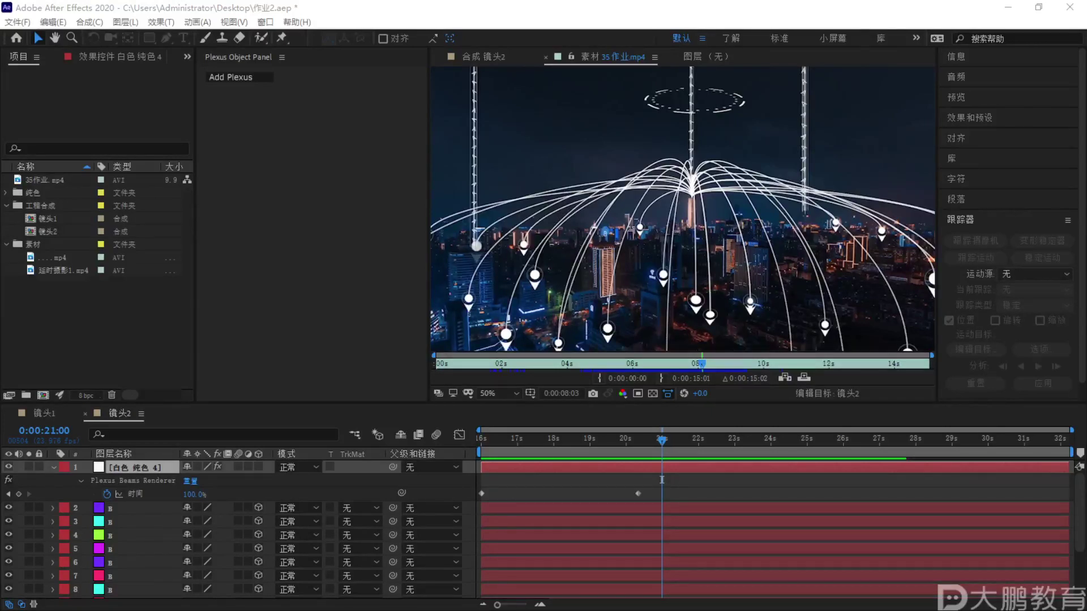
Import the 闪动 frames from the Marker 02 folder as a PNG sequence, starting from 闪动_00000
key("ctrl+i")
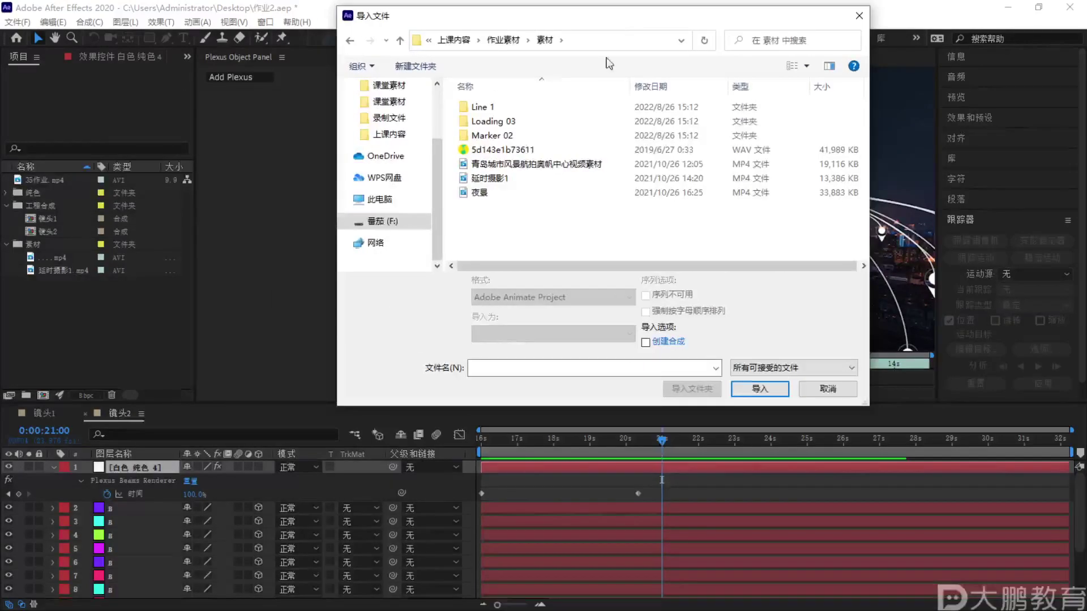
double_click(513, 136)
left_click(509, 144)
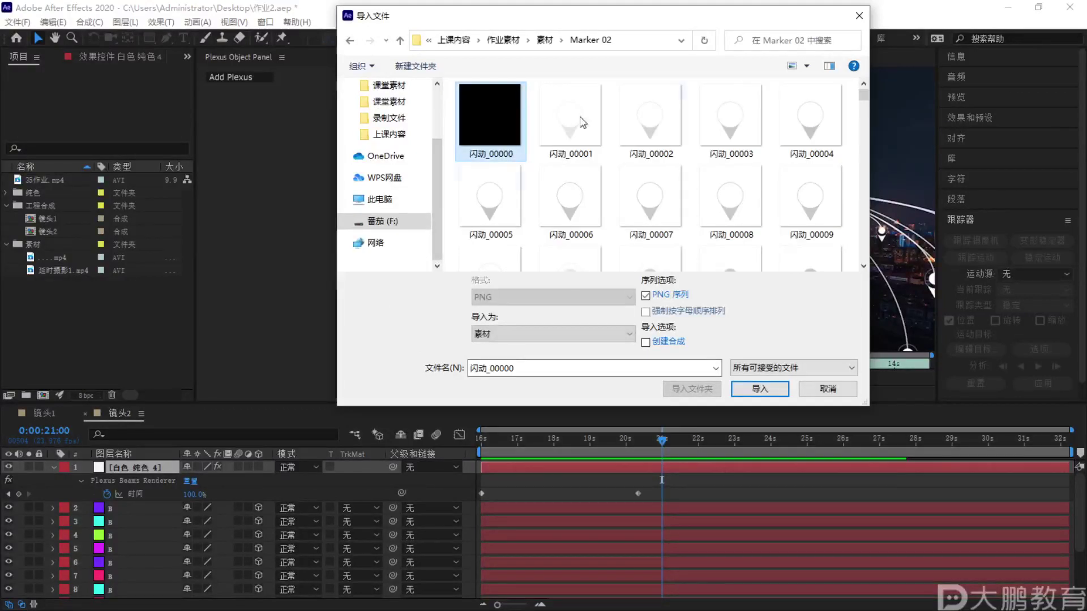
key("F2")
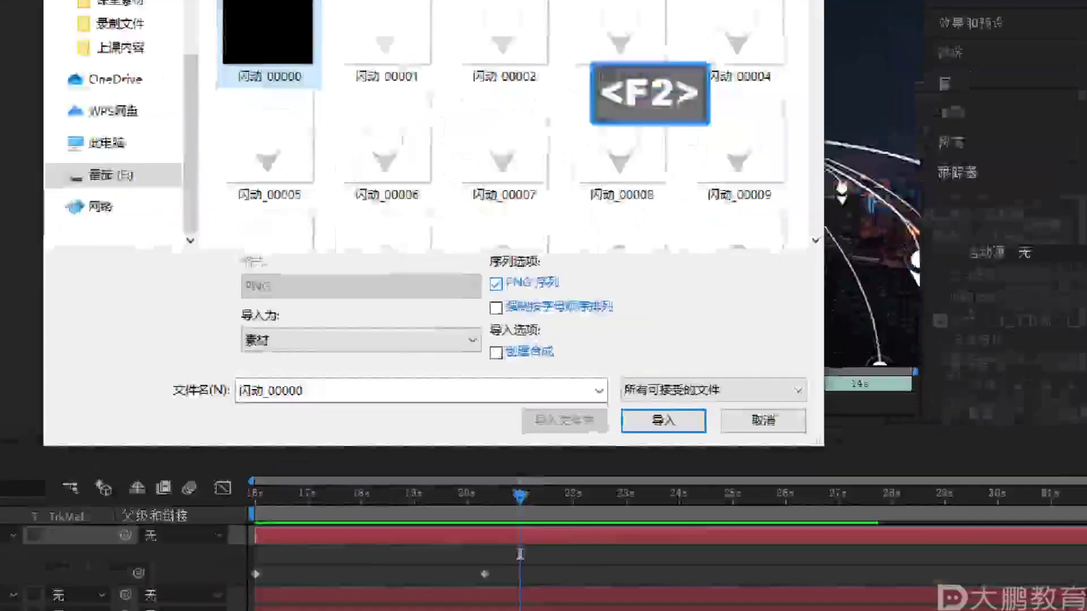
mouse_move(683, 284)
left_mouse_down()
mouse_move(619, 308)
mouse_move(621, 271)
left_mouse_up()
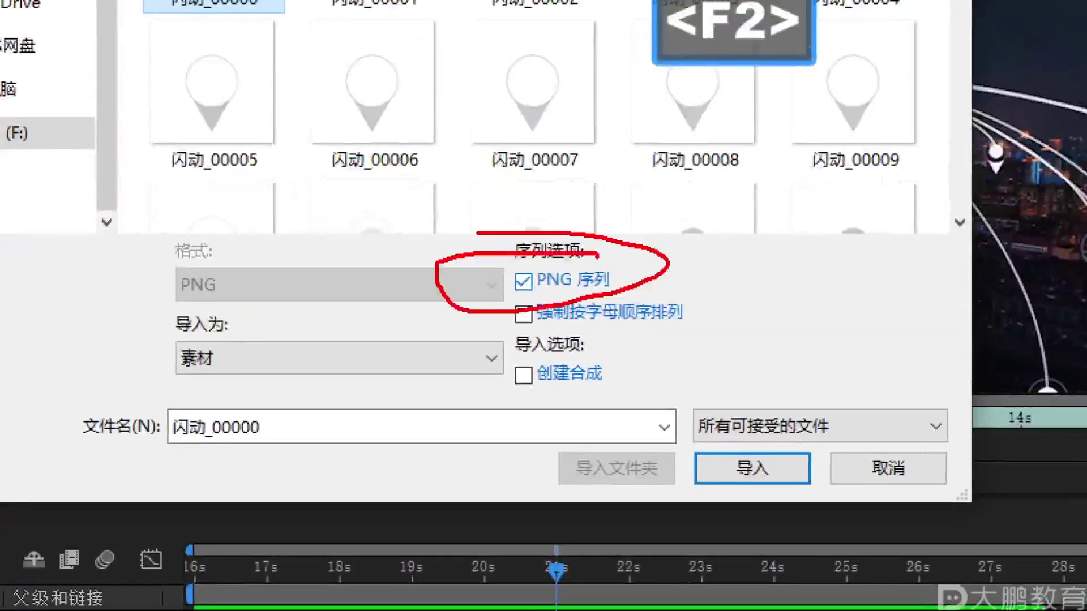
key("Escape")
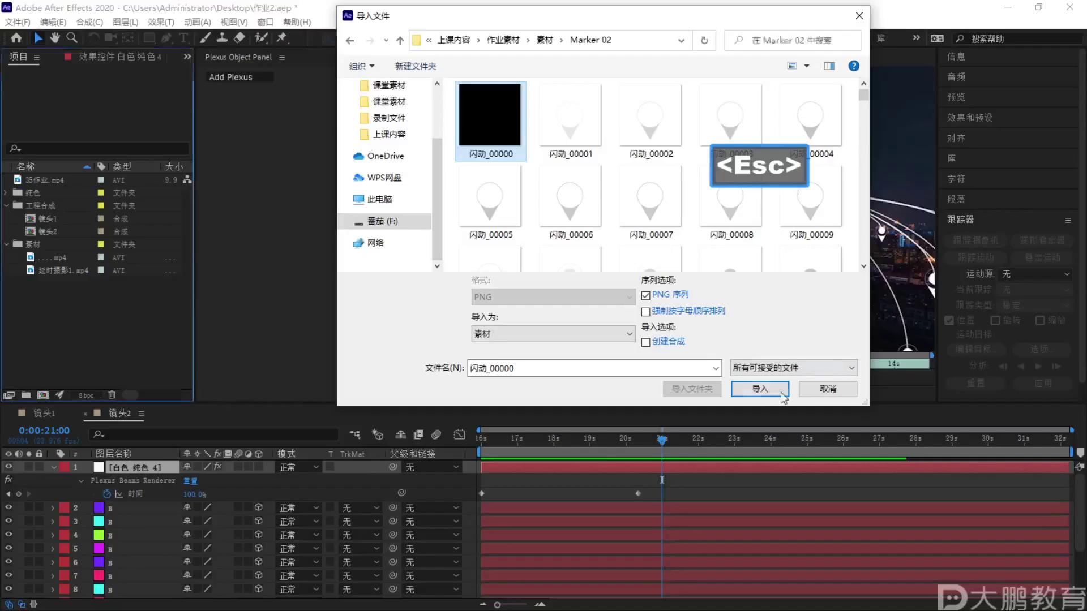
left_click(752, 468)
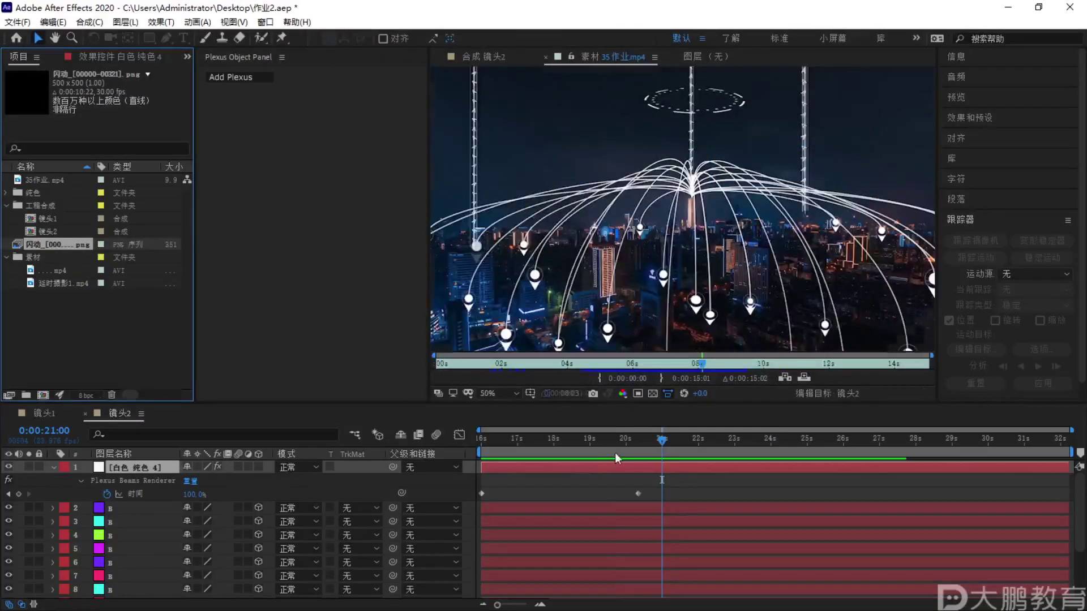
Add the 闪动 PNG sequence to 镜头2 as the top layer, starting at 0:00:16:00
left_click(615, 453)
key("Home")
left_click_drag(53, 243, 158, 464)
left_click(55, 482)
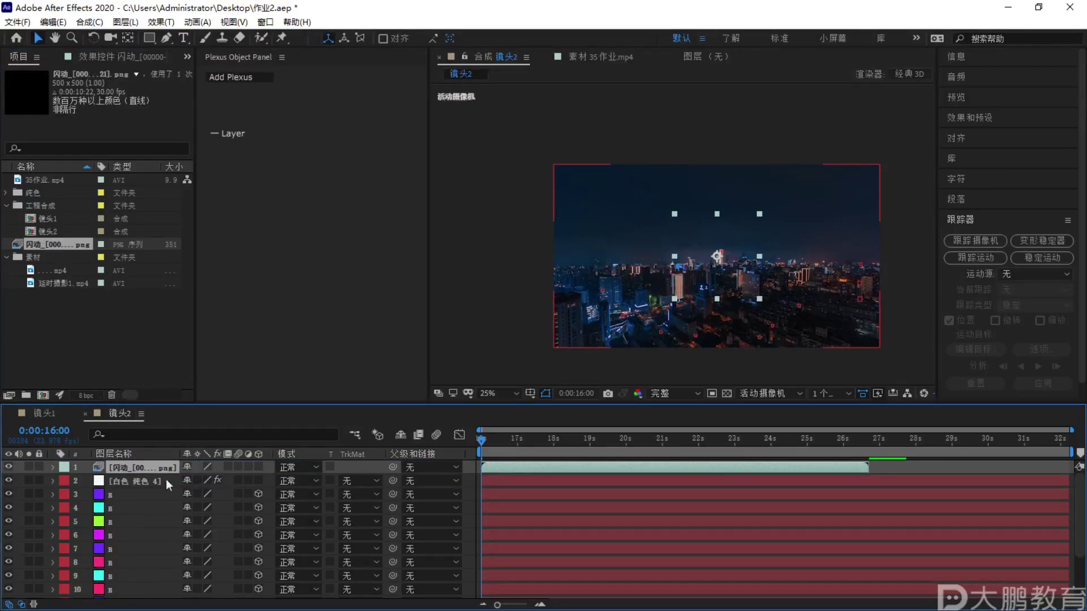
Preview the marker animation and shift its layer to start at about 18 seconds, with the current time at 0:00:20:18
key("space")
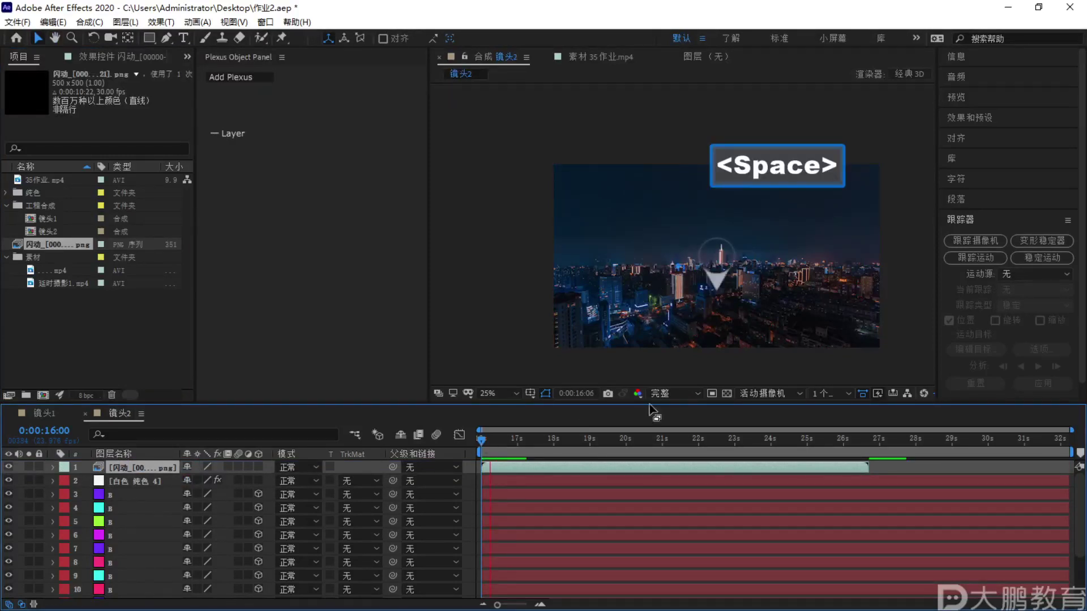
key("space")
key("space")
left_click_drag(685, 466, 763, 474)
left_click_drag(577, 446, 677, 443)
Try moving the marker by hand onto a beam endpoint near the lower edge of the frame, and undo the move
scroll(764, 170, "up", 2)
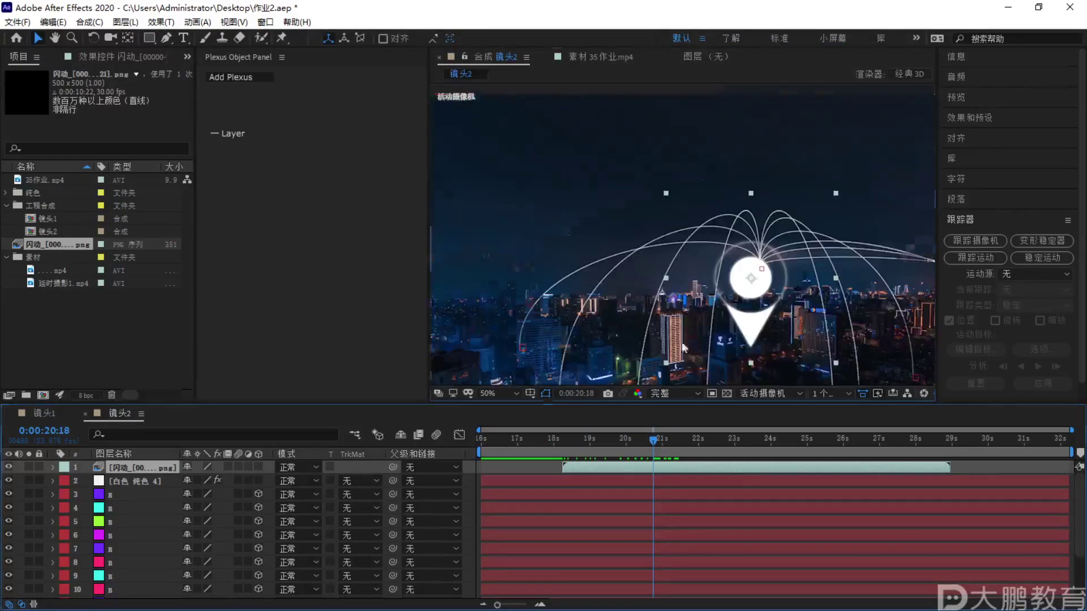
left_click_drag(764, 170, 718, 335)
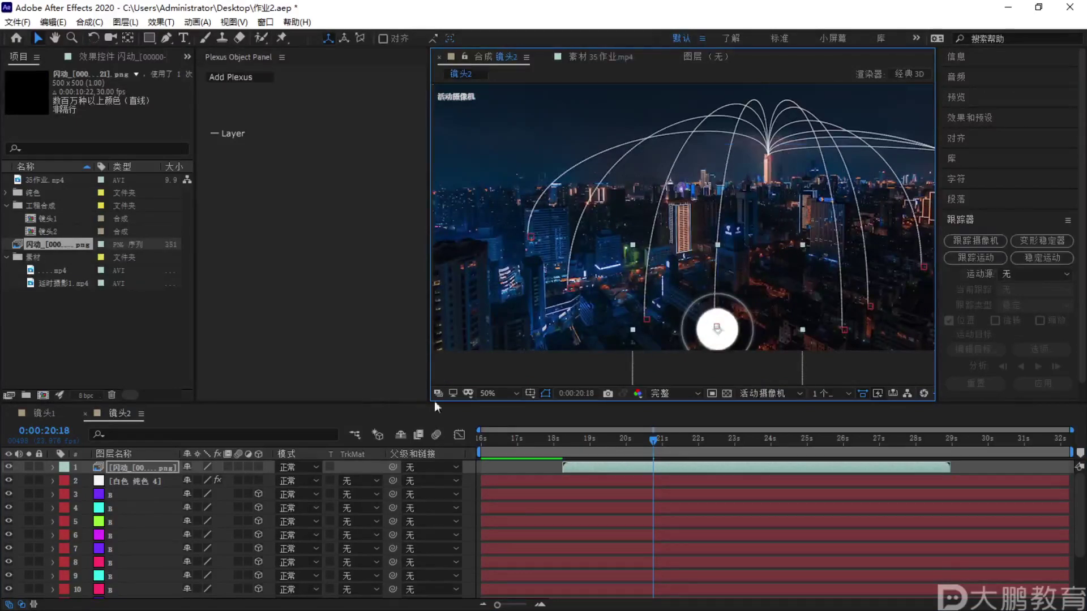
key("ctrl+z")
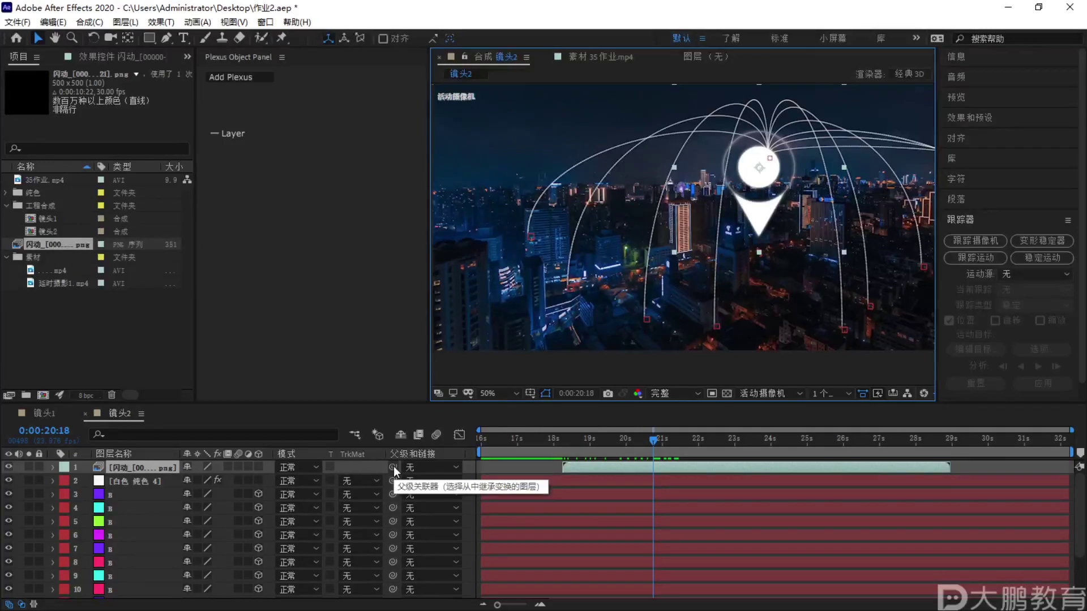
Parent the 闪动 layer to the B null in layer 3, make it a 3D layer, and align it to that null
left_click_drag(393, 467, 148, 498)
scroll(757, 216, "down", 1)
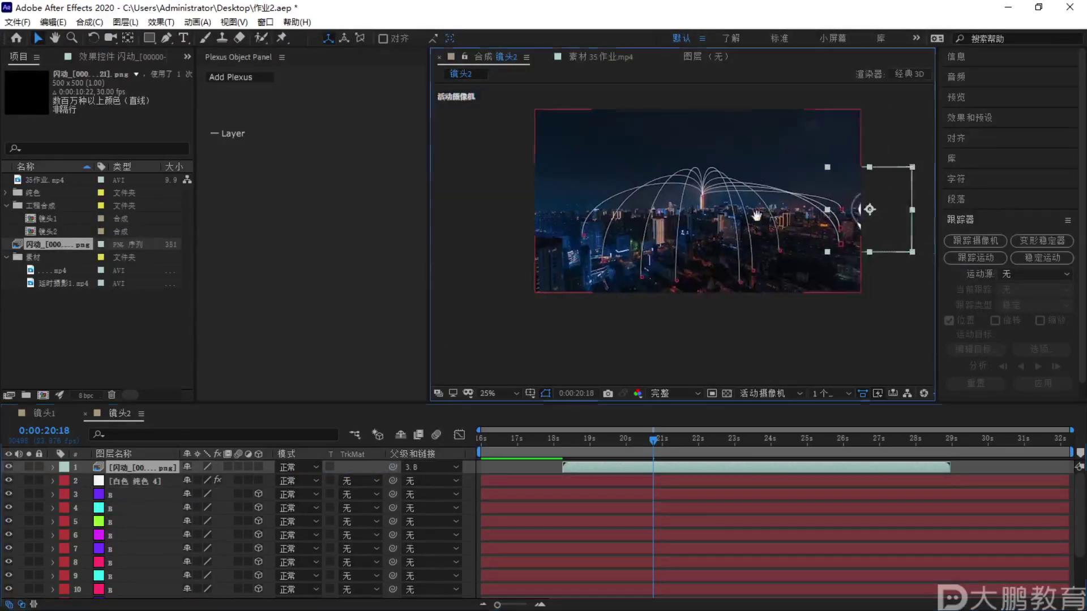
scroll(757, 216, "up", 2)
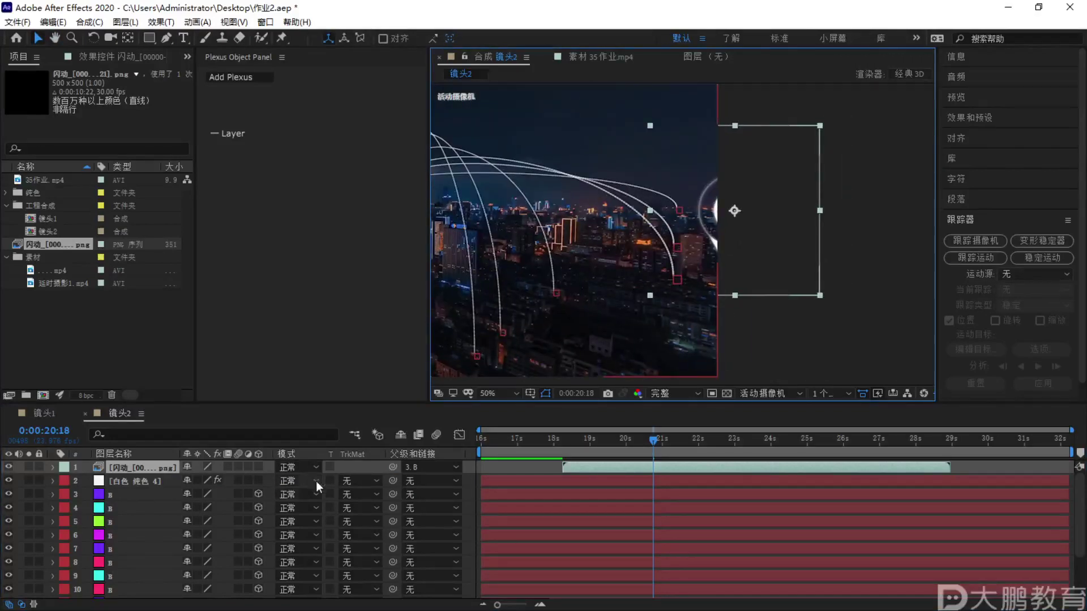
left_click(260, 471)
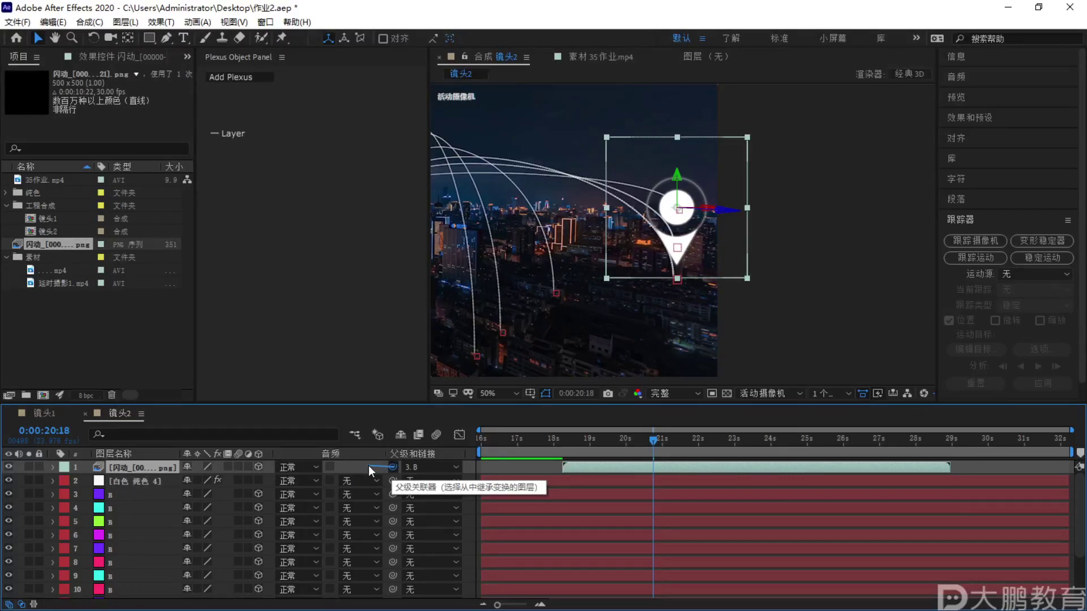
left_click_drag(398, 465, 134, 499)
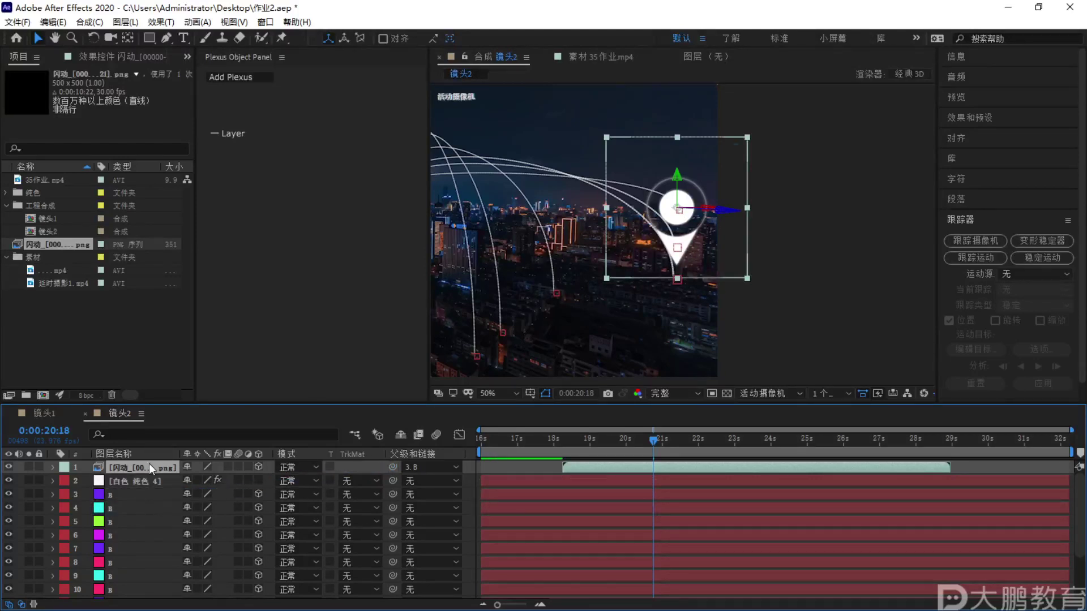
Scale the 闪动 marker layer down to 46%
key("s")
left_click_drag(216, 481, 183, 491)
key("ctrl")
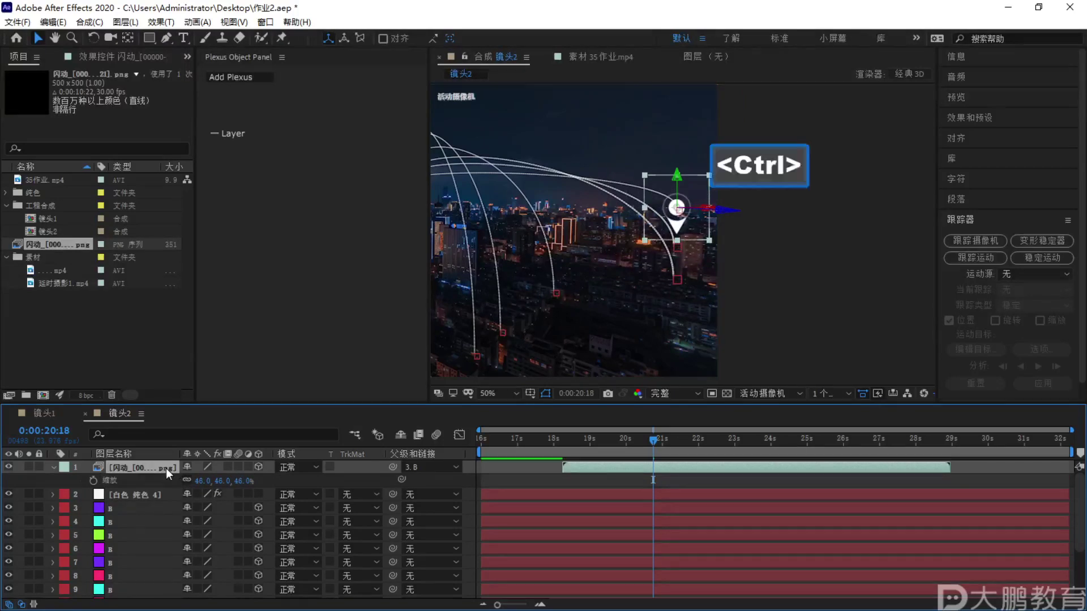
Duplicate the 闪动 marker layer and parent the copy to the B null in layer 5, aligned to that null's position
key("ctrl+d")
left_click_drag(393, 465, 153, 536)
key("F1")
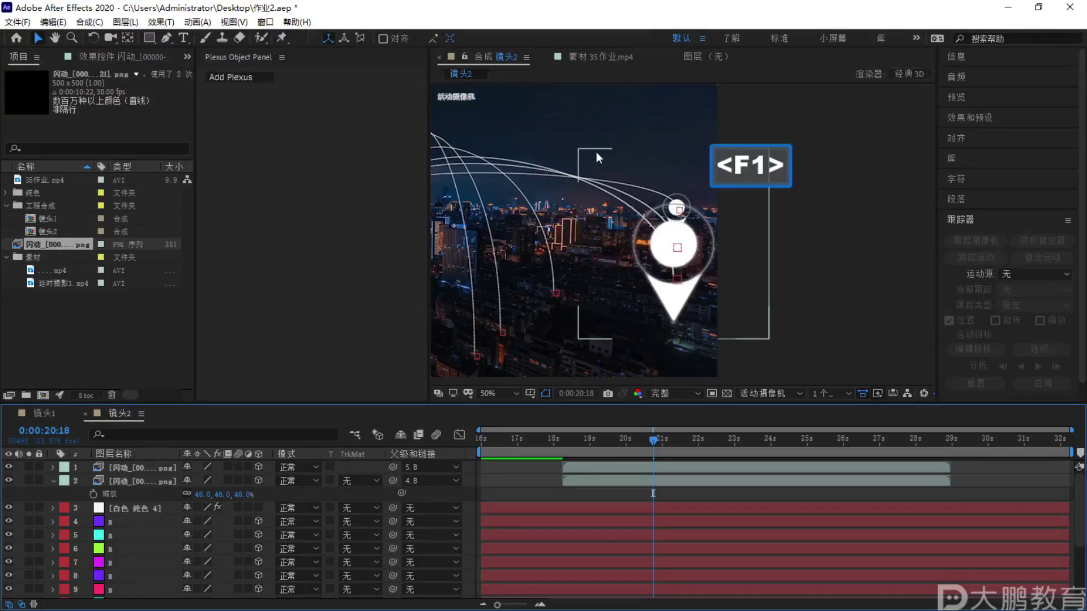
left_click_drag(609, 61, 654, 295)
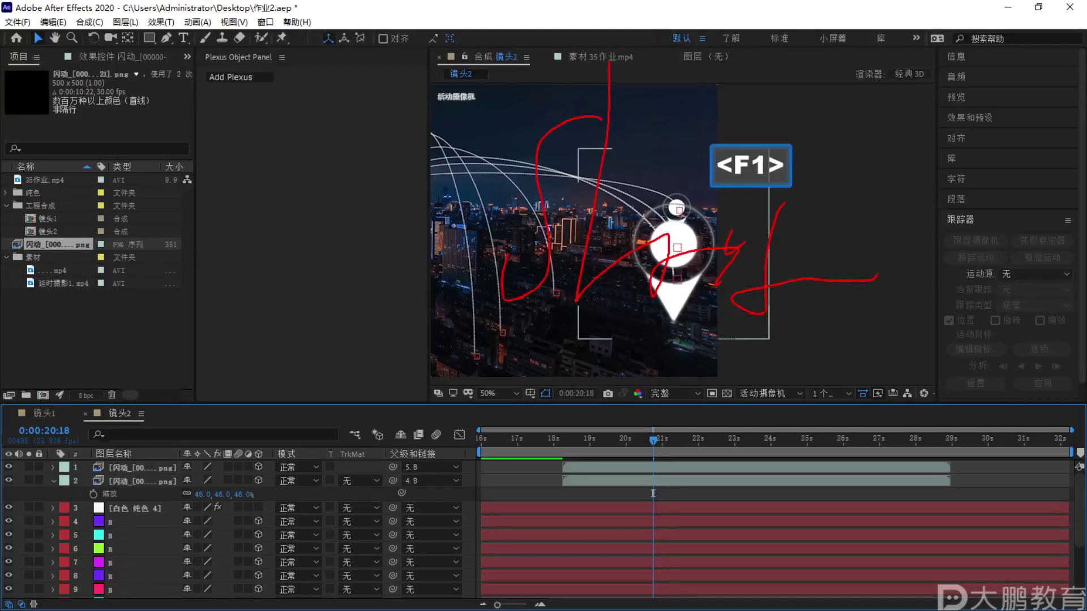
key("Escape")
Set the duplicated marker layer's scale to 46%
left_click(168, 468)
key("s")
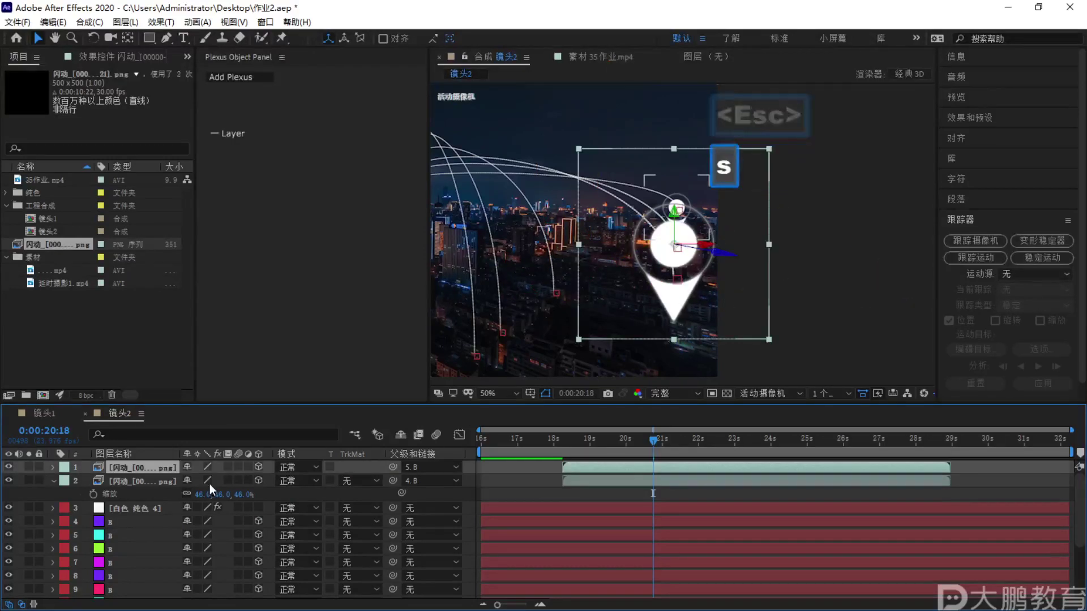
key("s")
left_click(203, 481)
type("46")
key("Return")
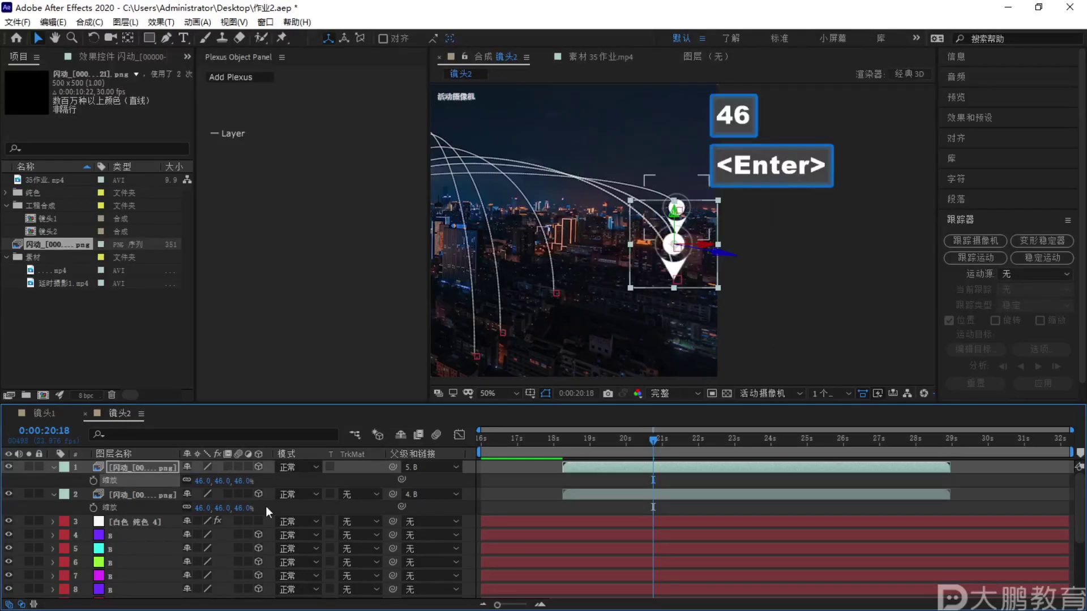
Set the scale of both 闪动 marker layers to 50%
left_click(202, 508)
type("50")
key("Return")
scroll(665, 253, "down", 2)
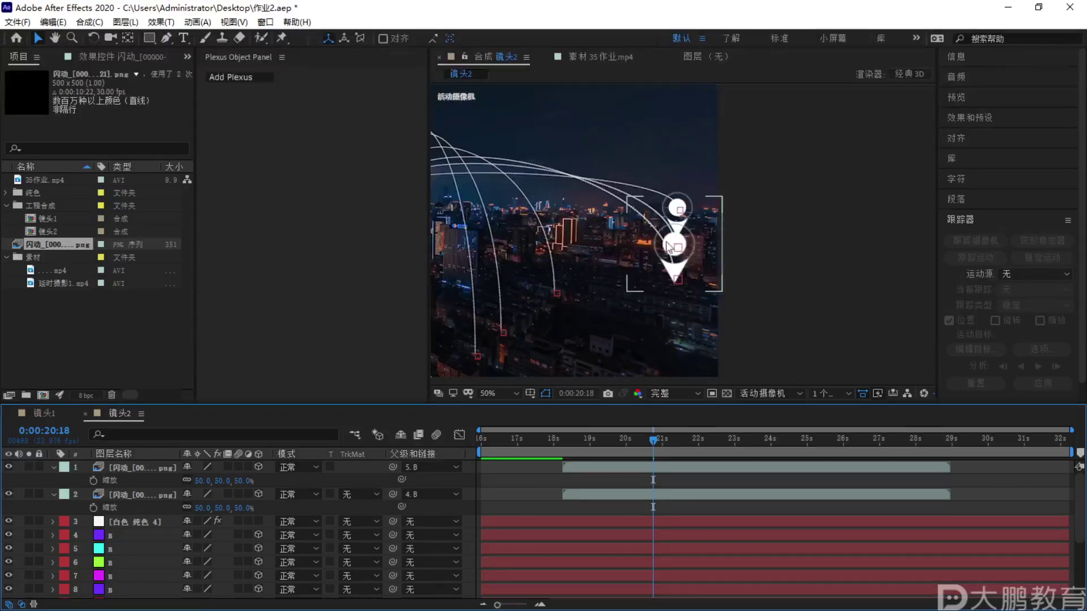
Duplicate the top 闪动 marker layer and parent the copy to the B null in layer 7, aligned to that null's position
key("F1")
key("Escape")
left_click_drag(584, 263, 634, 259)
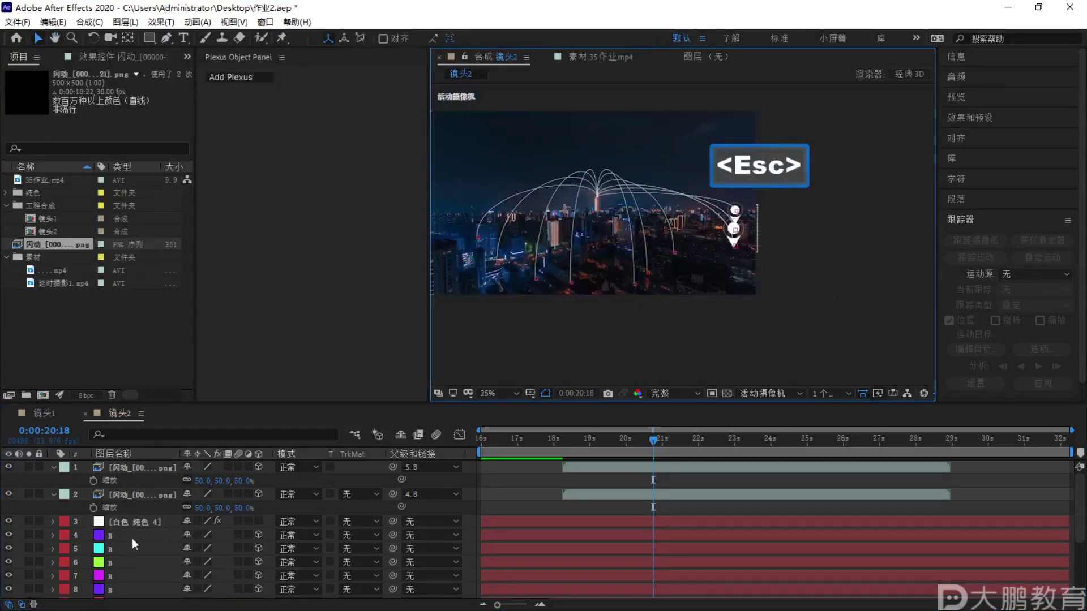
left_click(54, 467)
left_click(134, 467)
key("ctrl+d")
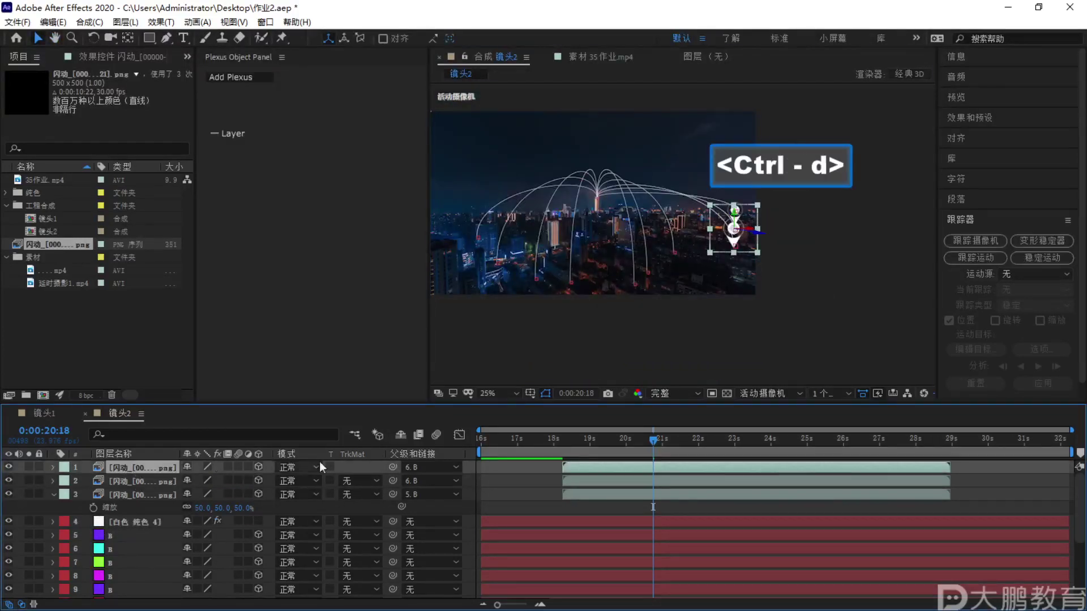
left_click_drag(393, 467, 148, 561)
key("period")
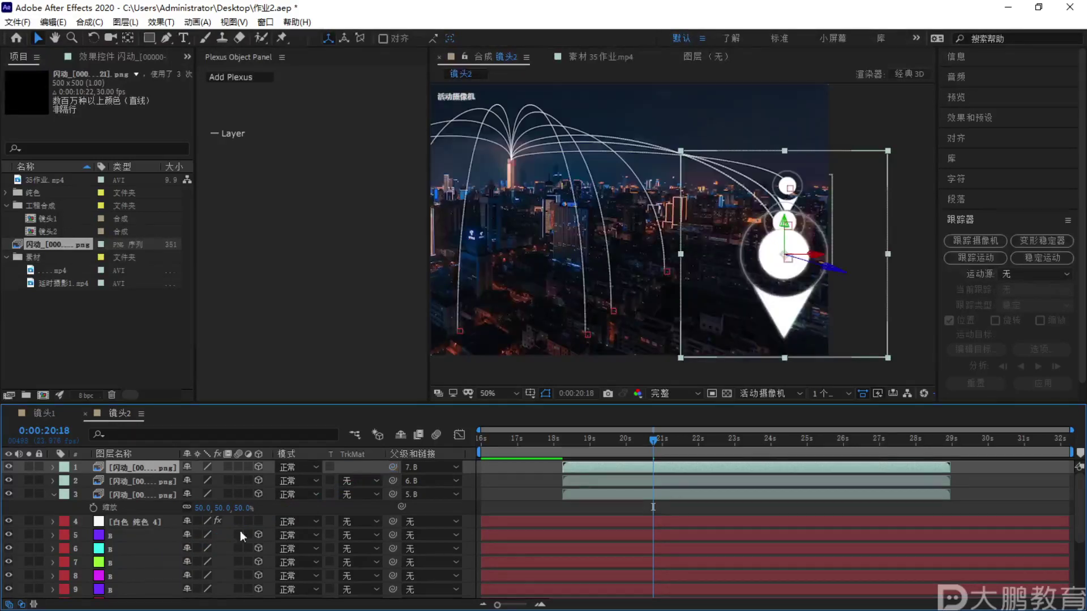
Set the scale of the newest 闪动 marker layer to 50%
key("s")
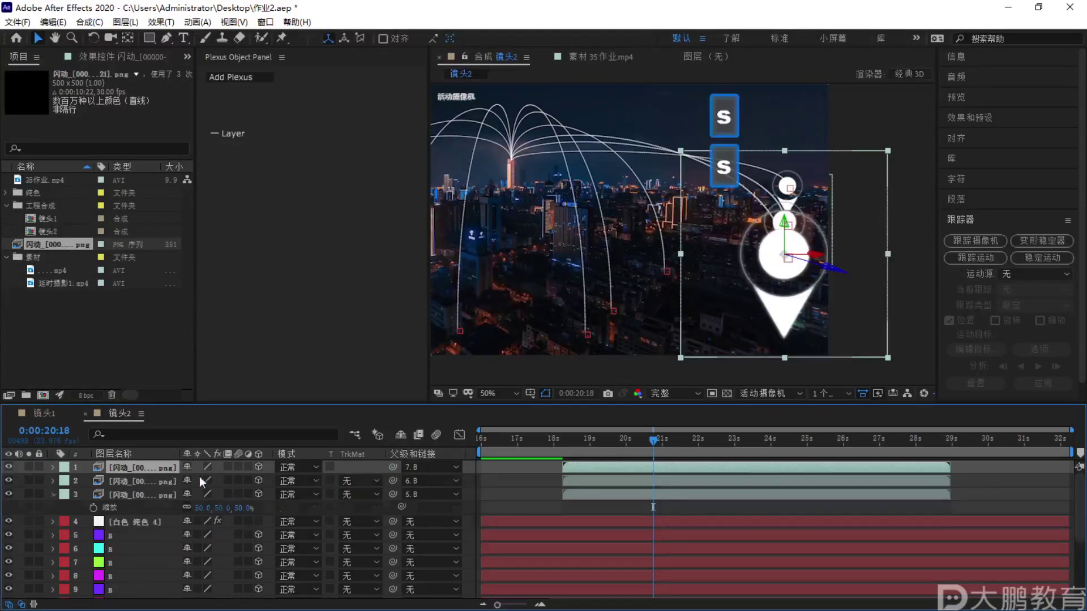
left_click(205, 480)
type("50")
key("Return")
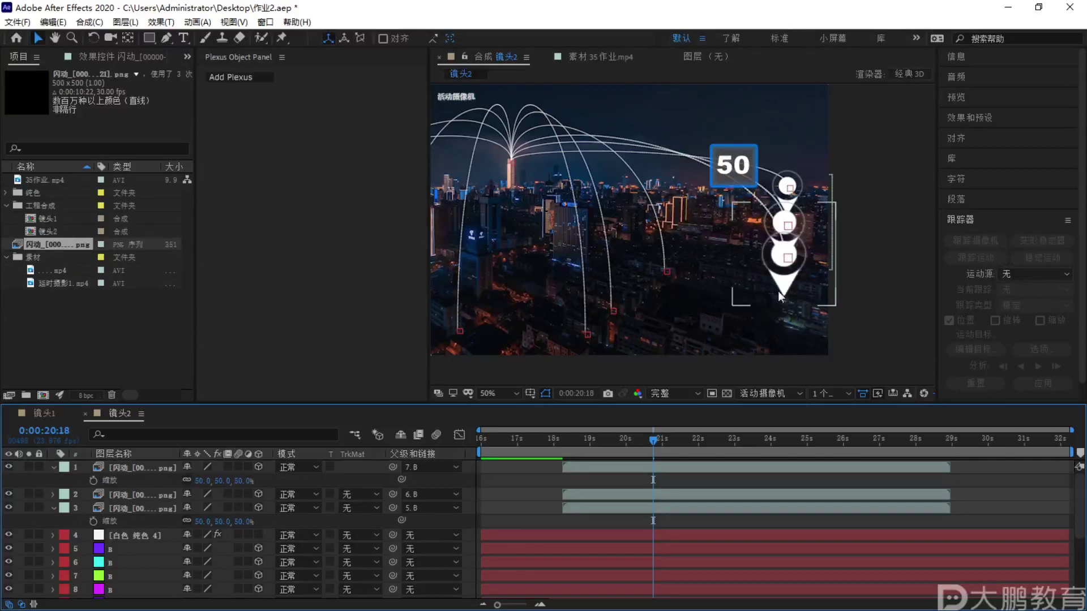
left_click(54, 467)
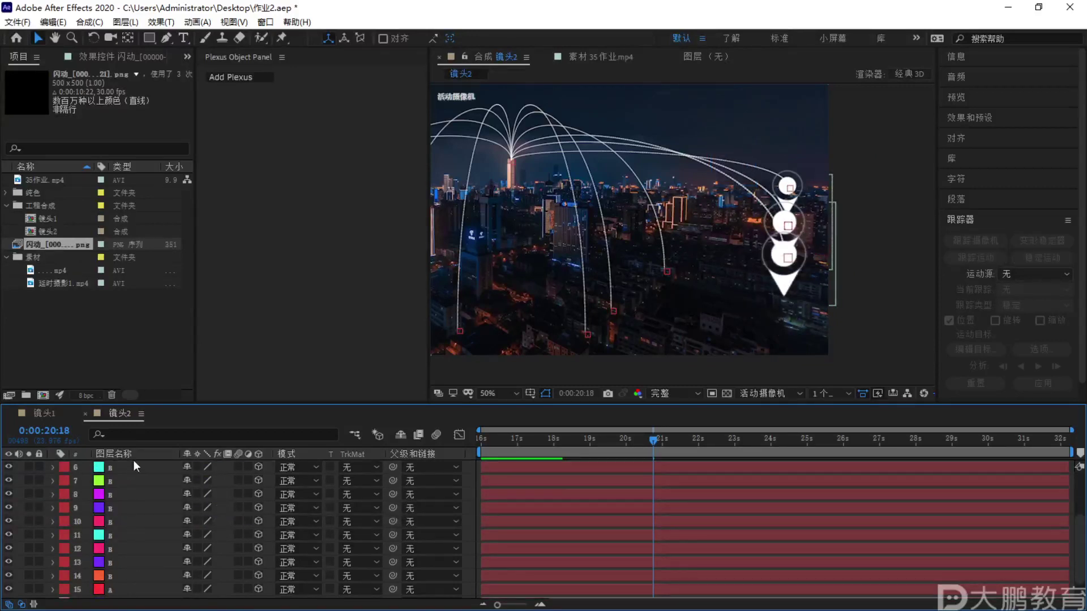
left_click(134, 466)
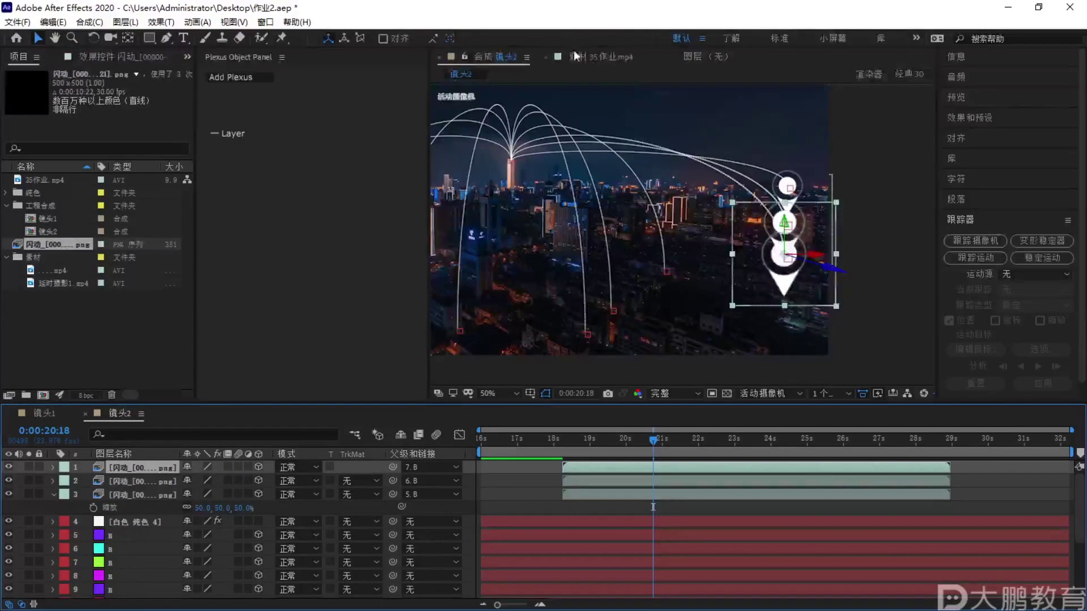
Play the 35作业.mp4 reference between about 4 and 7 seconds to examine how the beams and markers are timed
left_click(606, 56)
left_click_drag(670, 368, 626, 367)
key("space")
key("space")
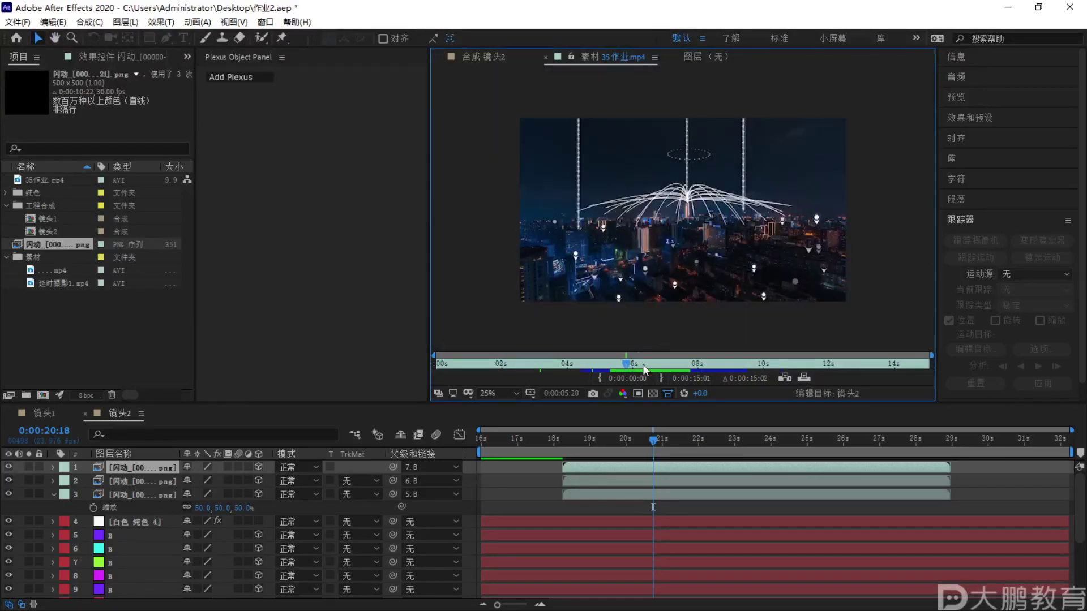
scroll(658, 293, "up", 1)
key("space")
key("space")
scroll(660, 301, "down", 1)
scroll(662, 291, "up", 1)
left_click(640, 366)
key("space")
key("space")
left_click(597, 366)
key("space")
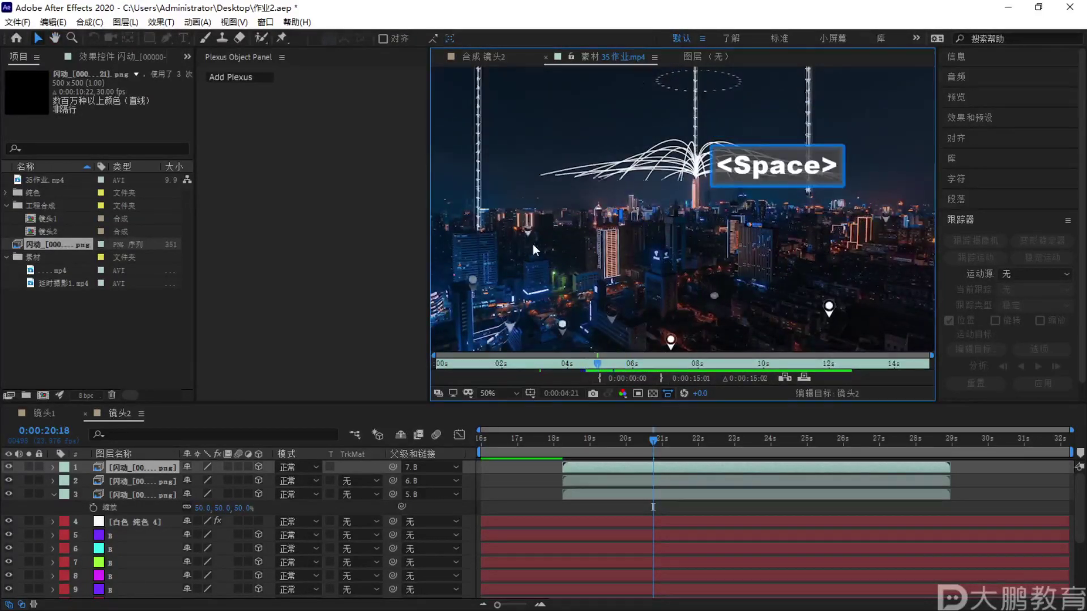
key("F1")
key("Escape")
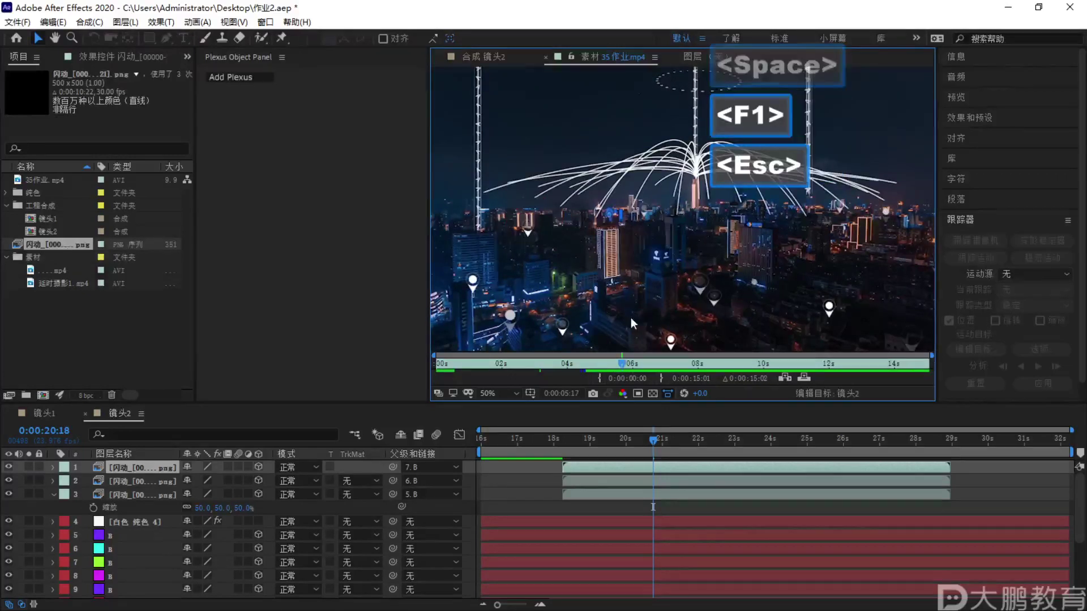
key("space")
key("space")
In 镜头2, stagger 闪动 layers 1, 2 and 3 to start at about 17.8, 18.7 and 18.1 seconds, and save the project
left_click(484, 56)
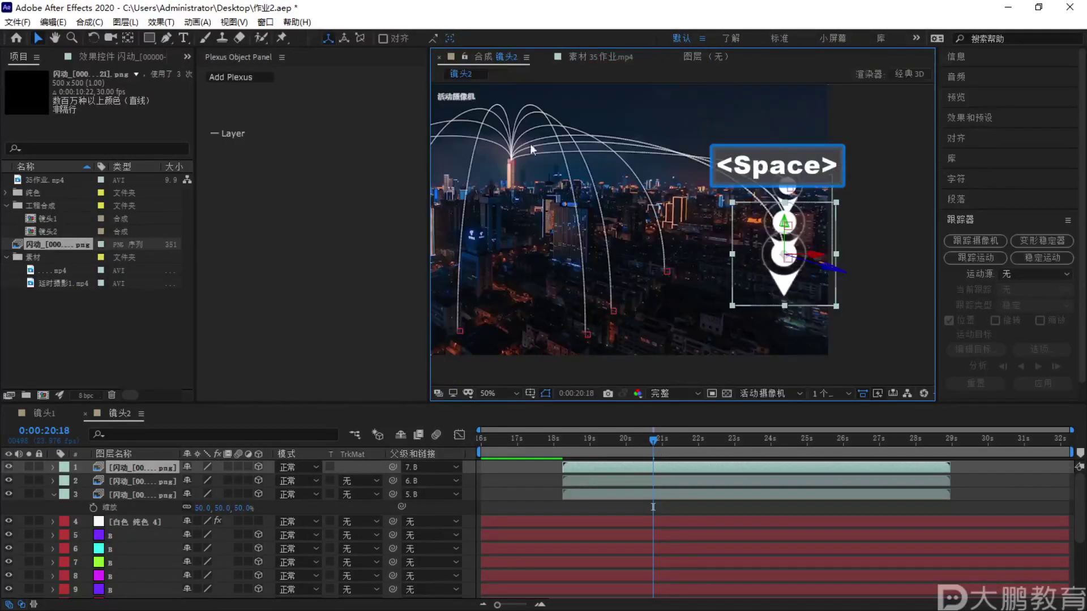
left_click_drag(644, 467, 579, 494)
key("space")
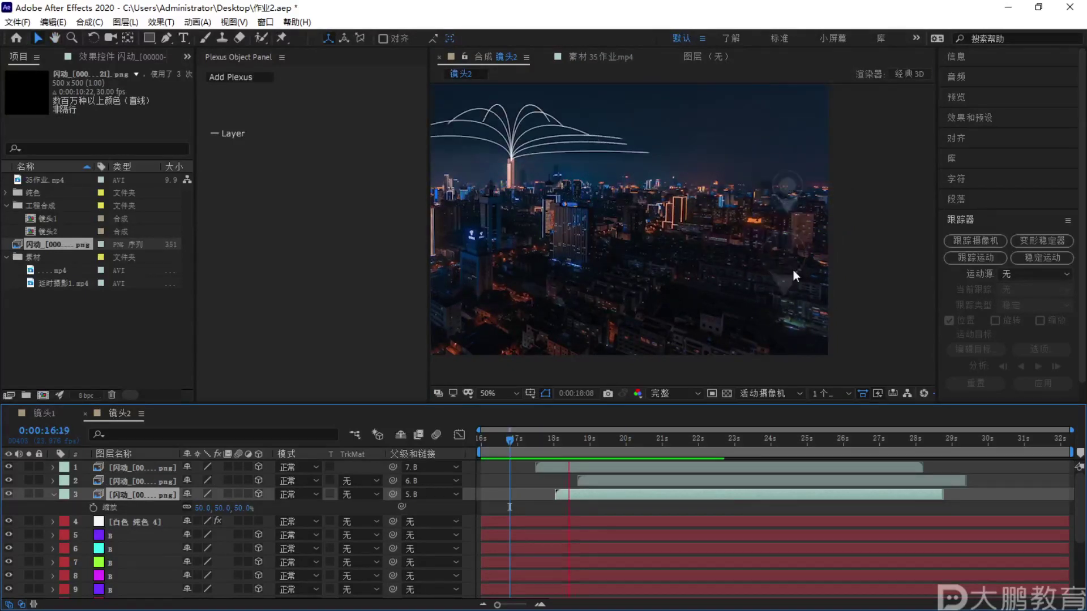
key("space")
scroll(631, 261, "down", 2)
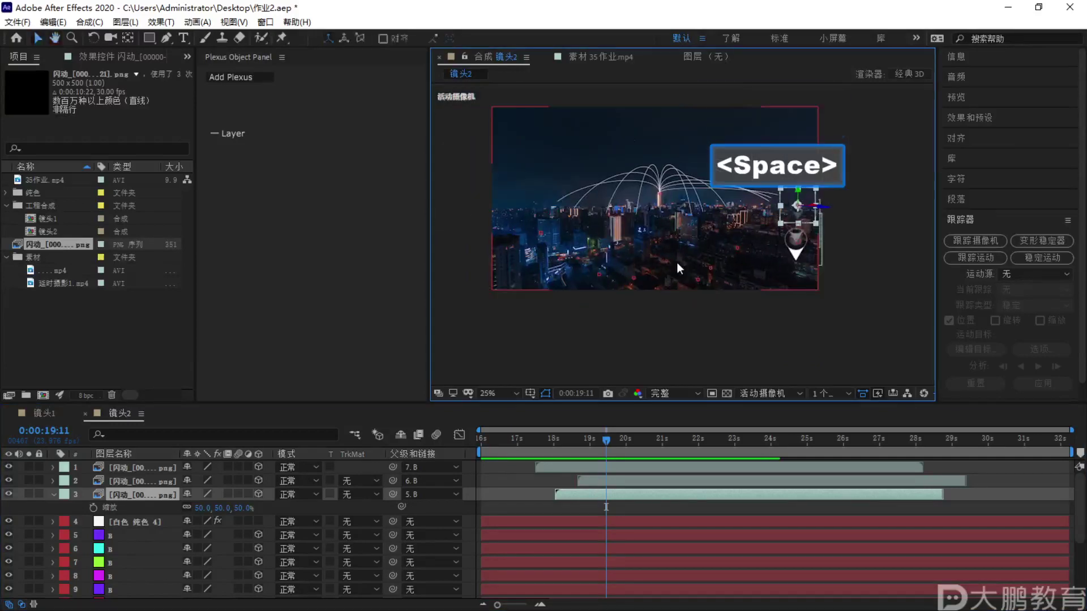
key("space")
key("space")
left_click_drag(553, 470, 564, 471)
key("ctrl+s")
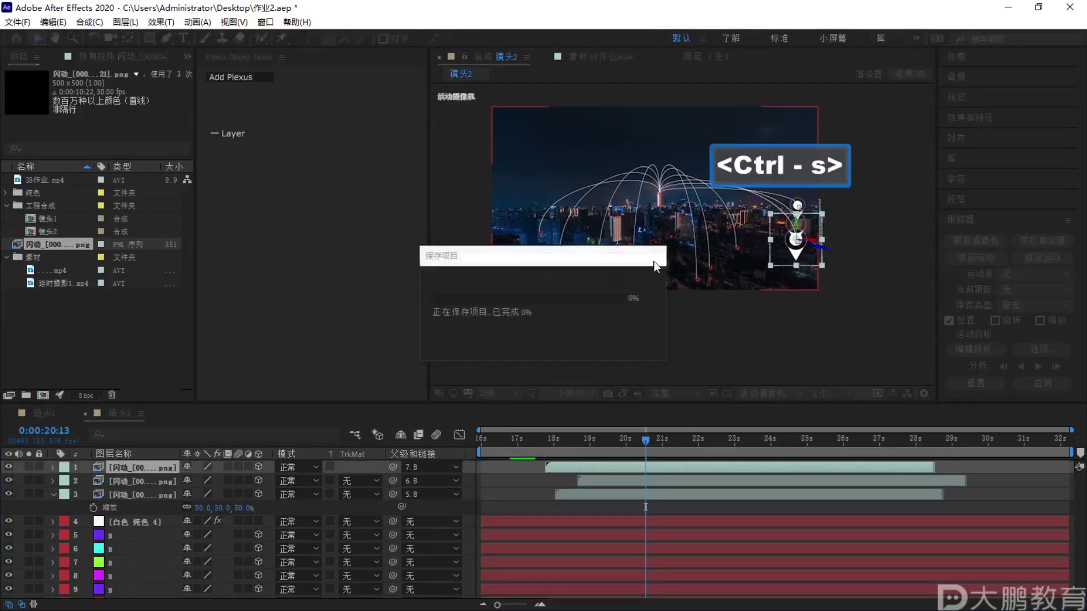
Review the 镜头1 composition and widen the viewer in 镜头2
key("F1")
mouse_move(829, 158)
left_mouse_down()
mouse_move(957, 187)
mouse_move(542, 29)
left_mouse_up()
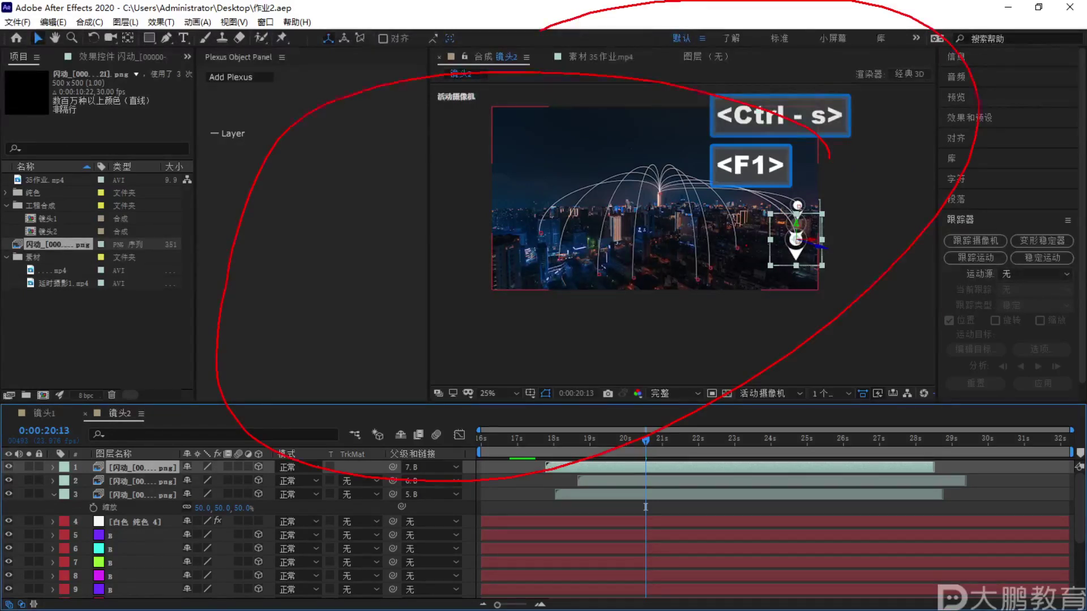
key("Escape")
left_click(51, 422)
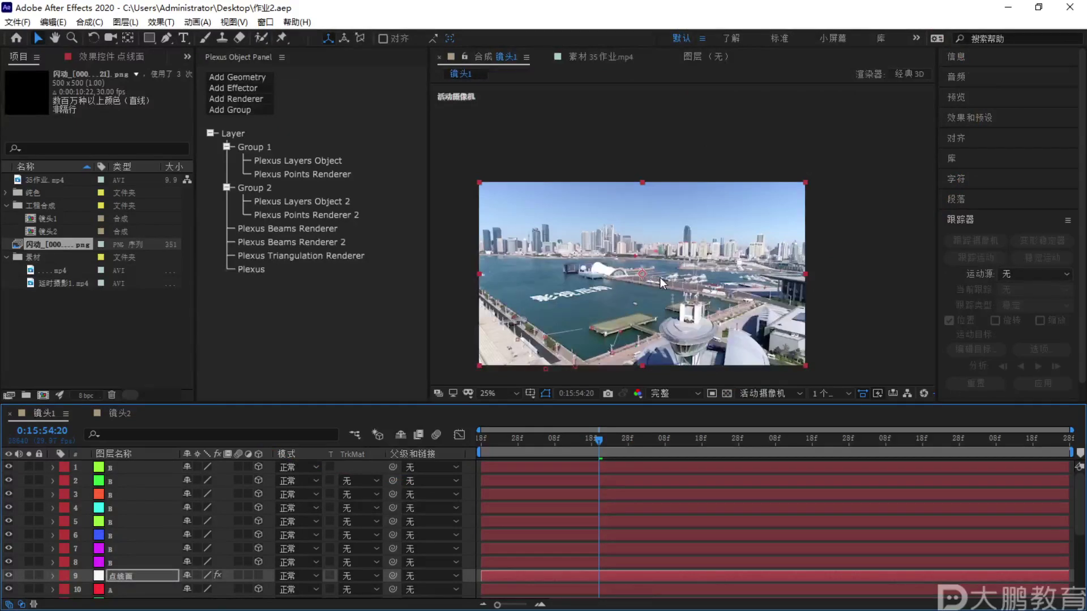
left_click_drag(645, 275, 701, 244)
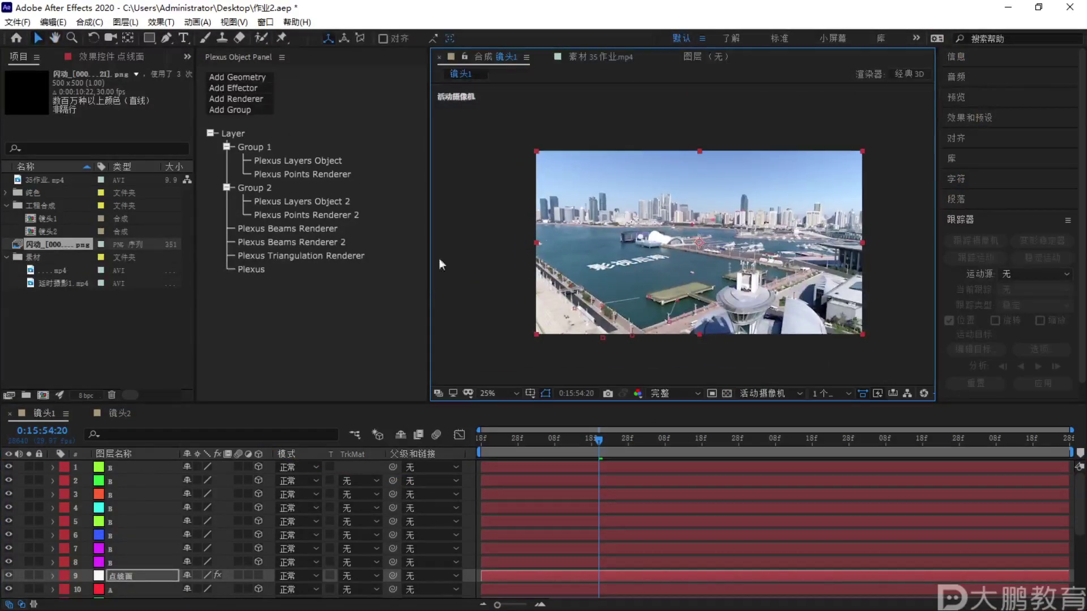
left_click(119, 414)
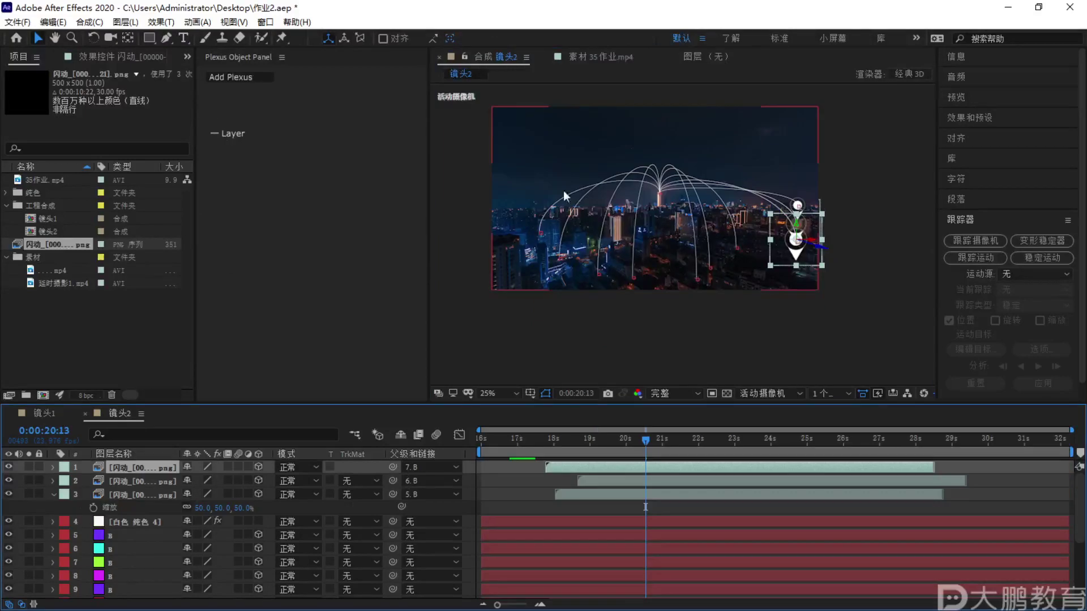
left_click_drag(429, 96, 306, 96)
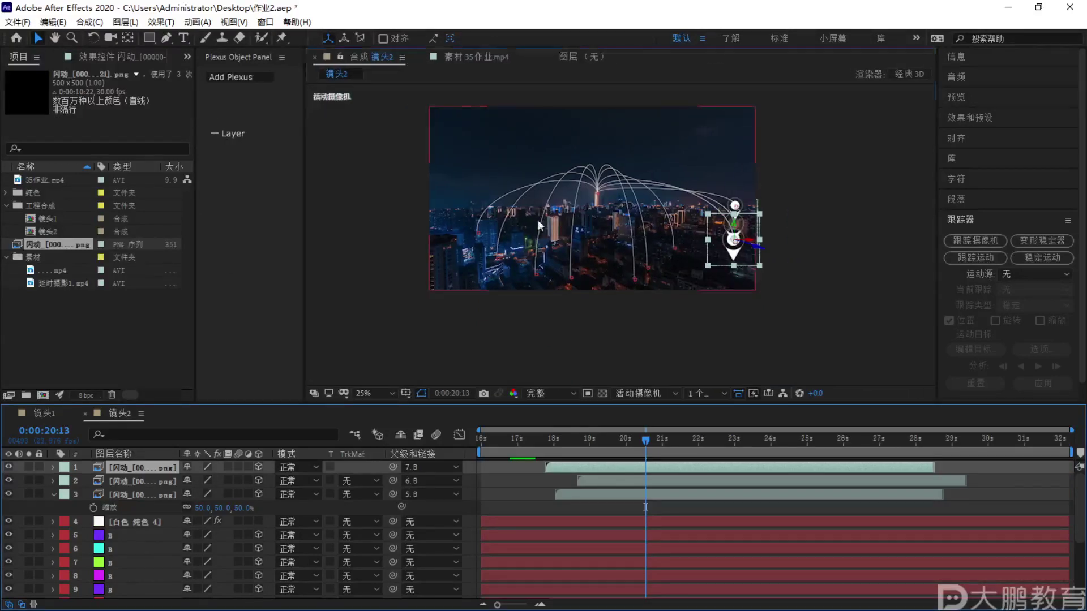
Examine the 35作业.mp4 reference from about 6 to 10.5 seconds, including the finished marker layout and the following night shot
left_click(476, 64)
scroll(623, 278, "down", 2)
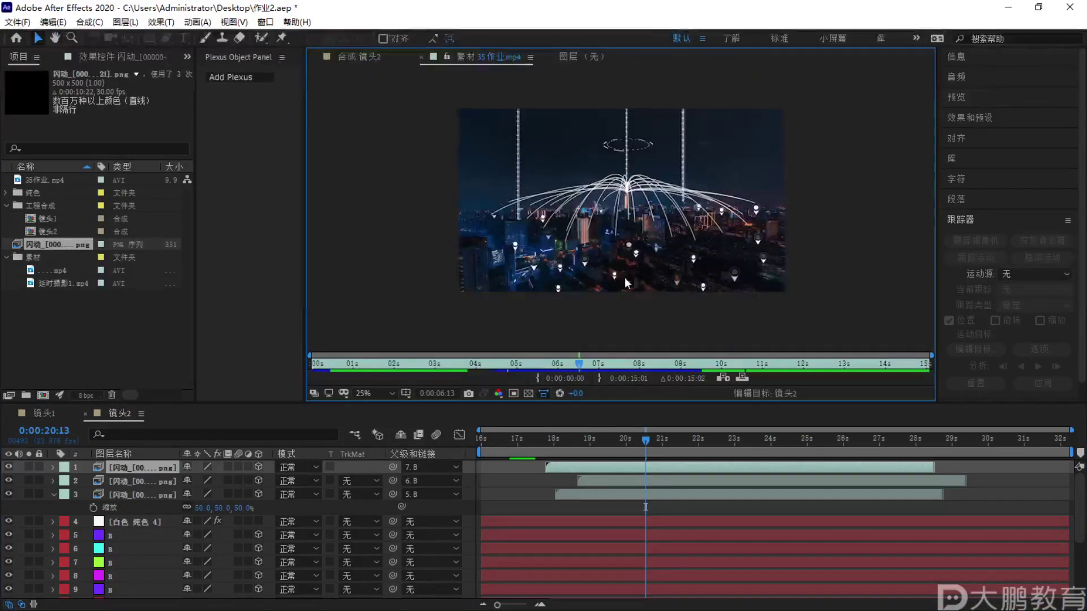
left_click(615, 367)
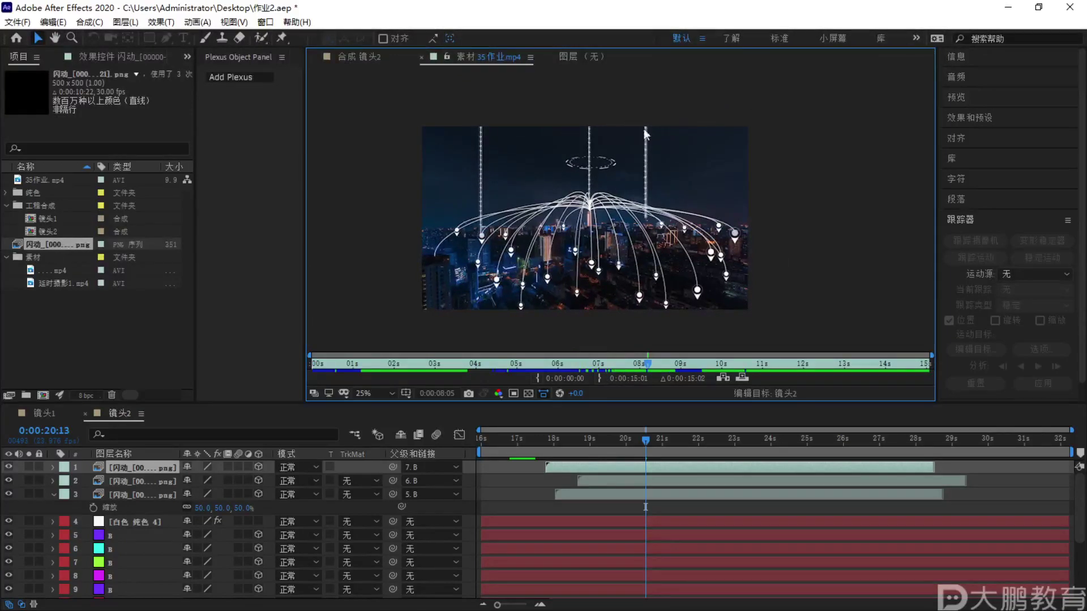
key("F1")
key("Escape")
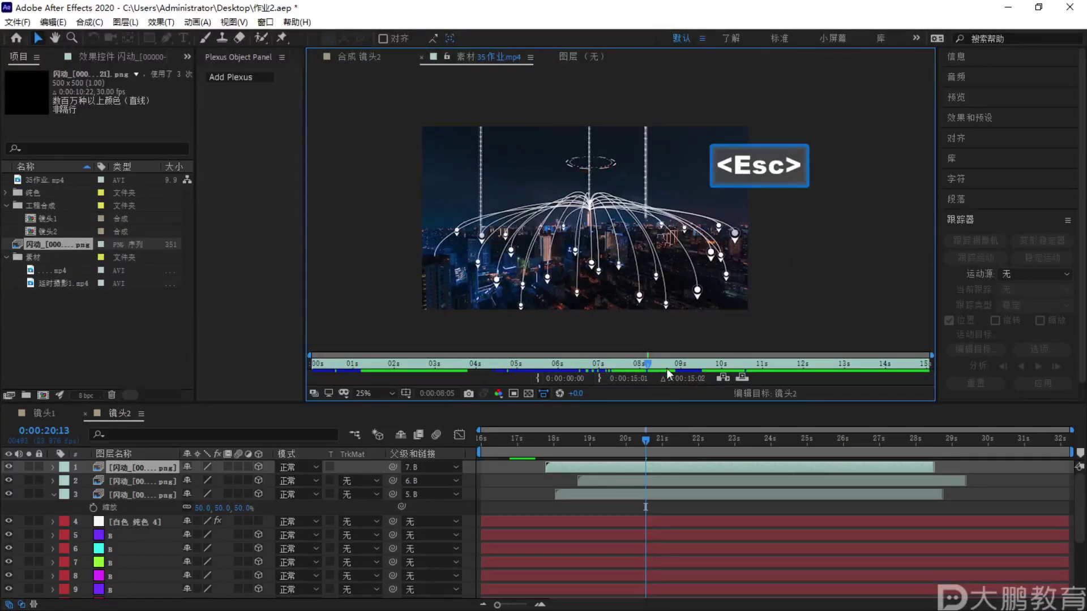
key("F1")
left_click_drag(589, 265, 579, 309)
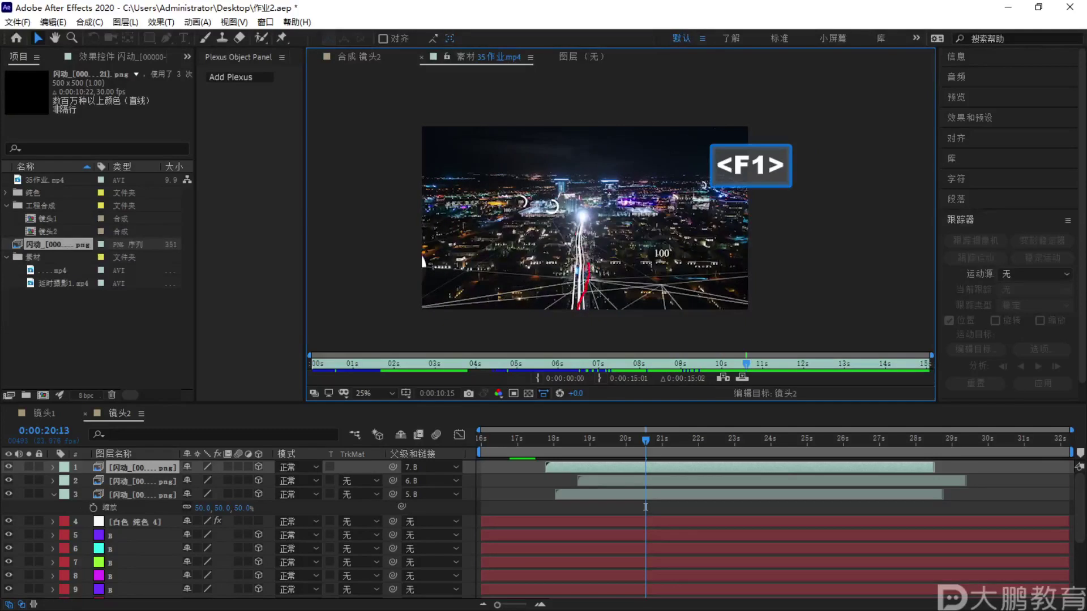
key("Escape")
key("F1")
left_click_drag(616, 229, 582, 314)
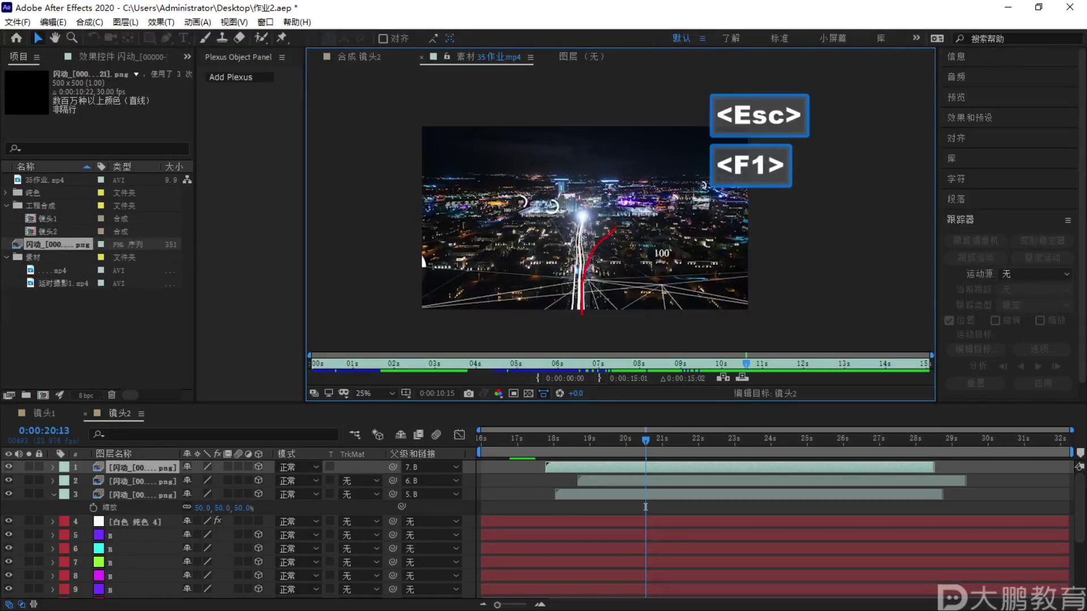
key("Escape")
key("F1")
left_click_drag(668, 232, 600, 272)
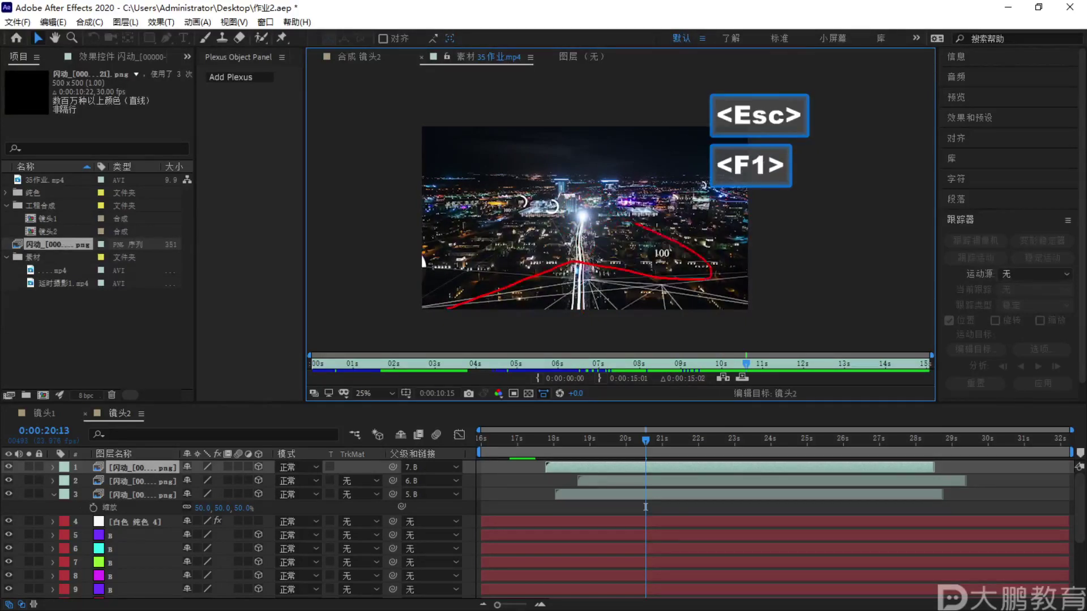
key("Escape")
left_click_drag(763, 369, 695, 380)
key("F1")
left_click_drag(566, 300, 634, 465)
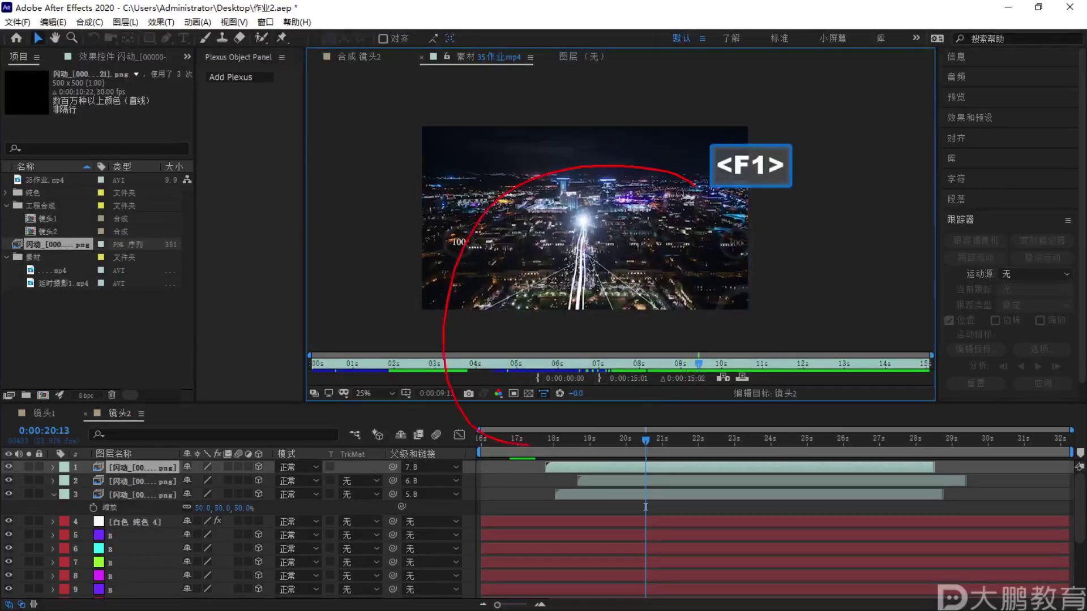
key("Escape")
Preview 镜头2 from about 20.5 to 21 seconds and examine the beam endpoints and their markers
left_click(375, 59)
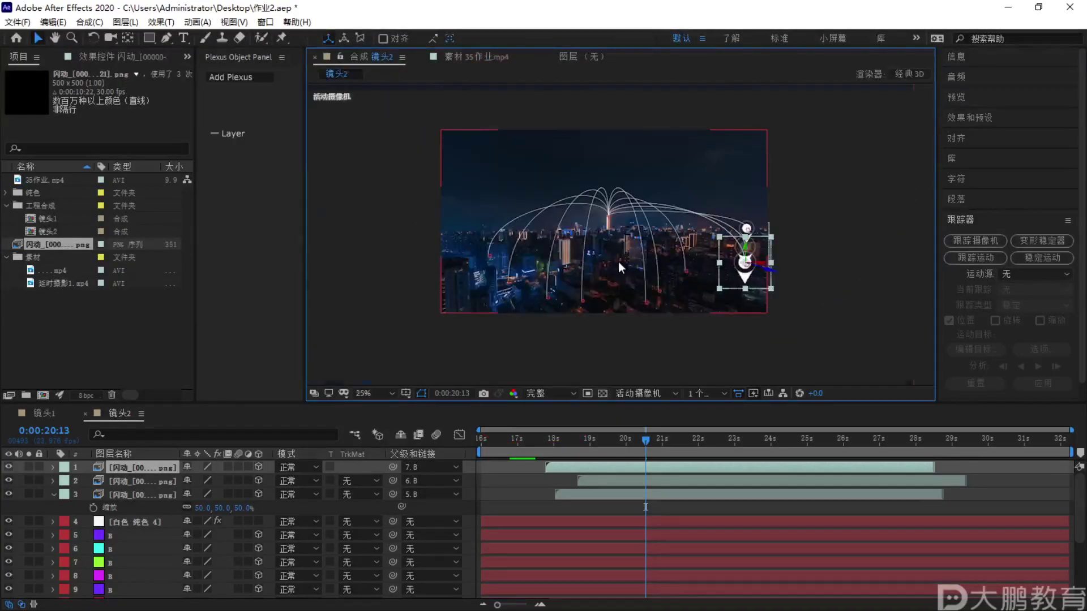
scroll(618, 262, "down", 2)
left_click(648, 445)
key("space")
key("F1")
left_click_drag(743, 248, 742, 310)
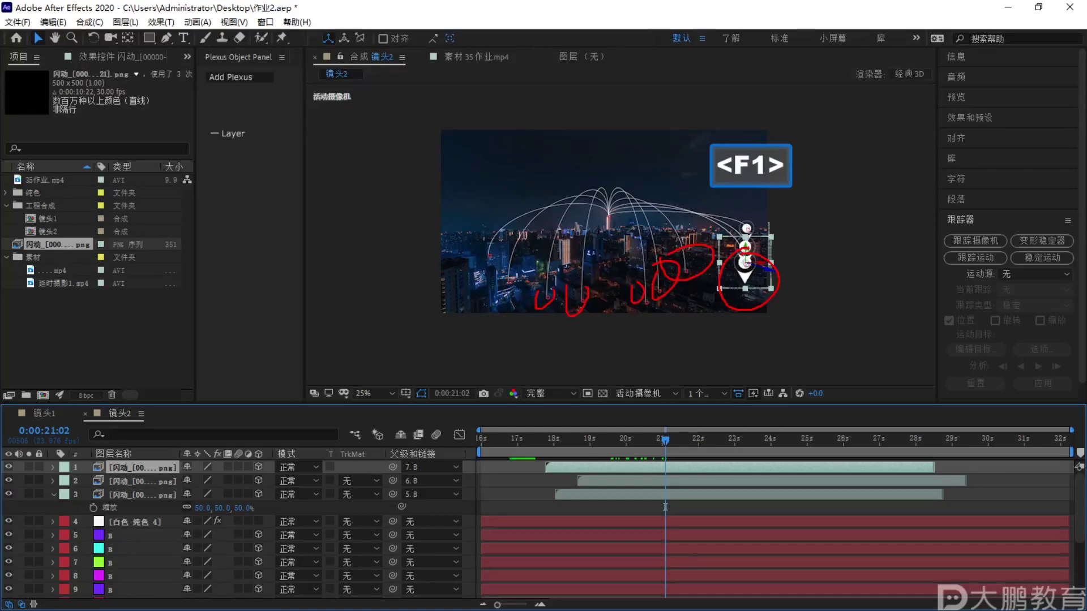
key("Escape")
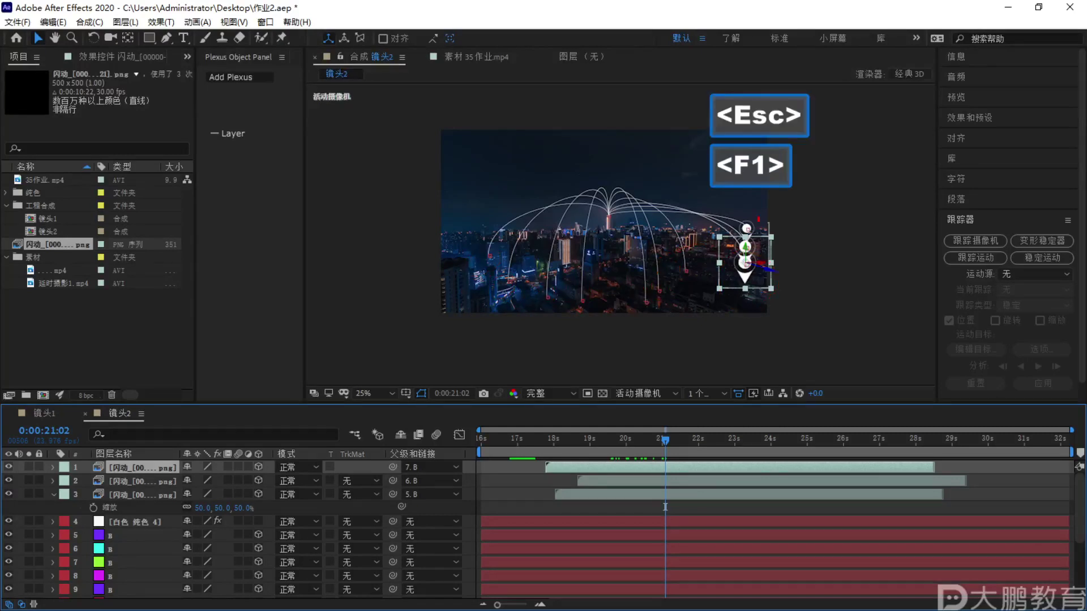
key("Escape")
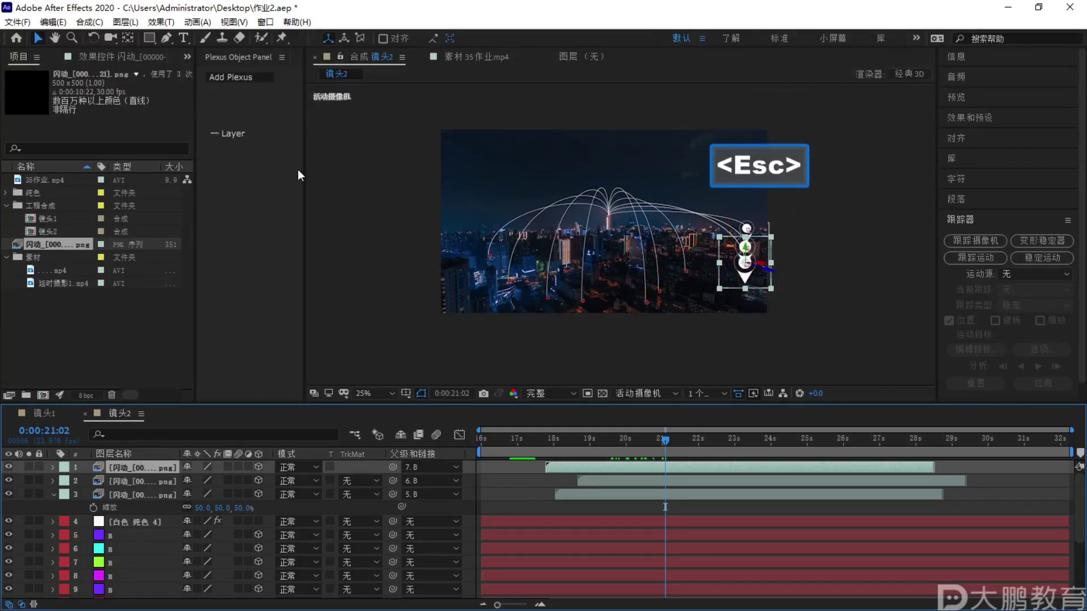
Save the project and start collecting its files with all source footage included
key("ctrl+s")
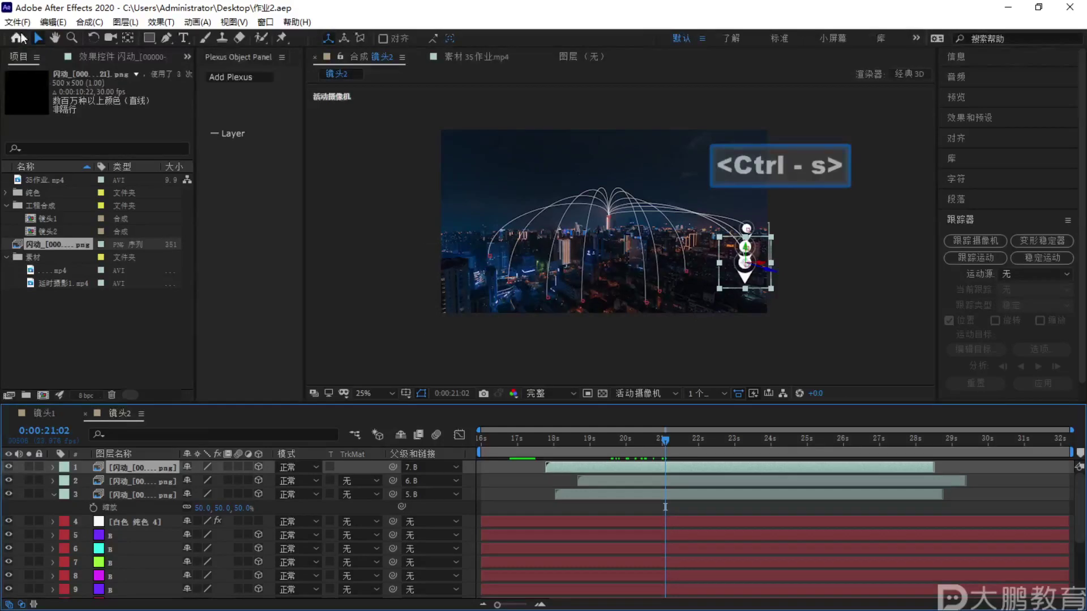
left_click(18, 22)
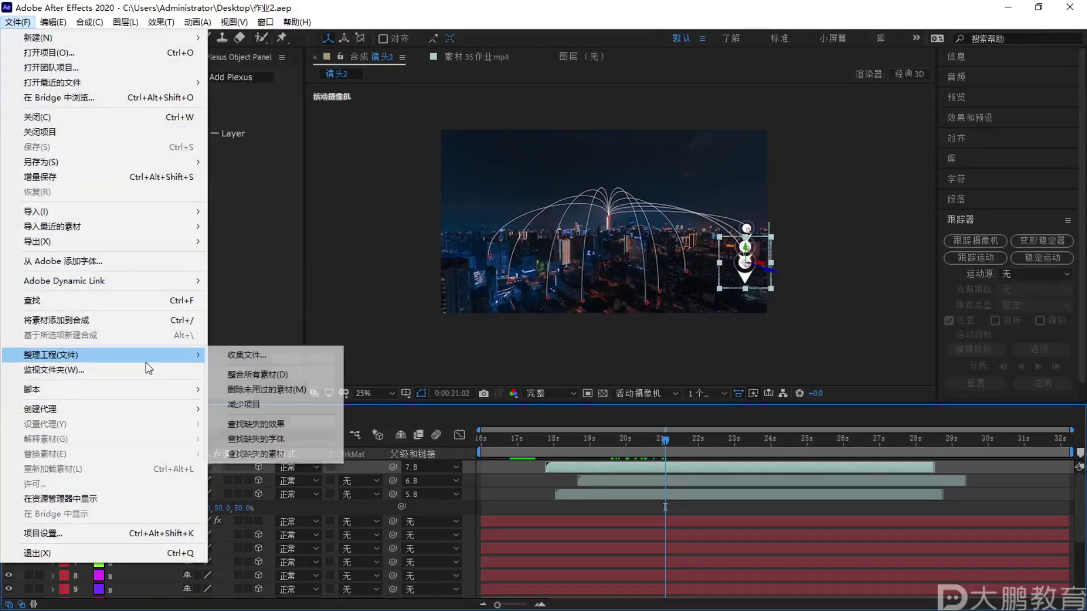
mouse_move(188, 361)
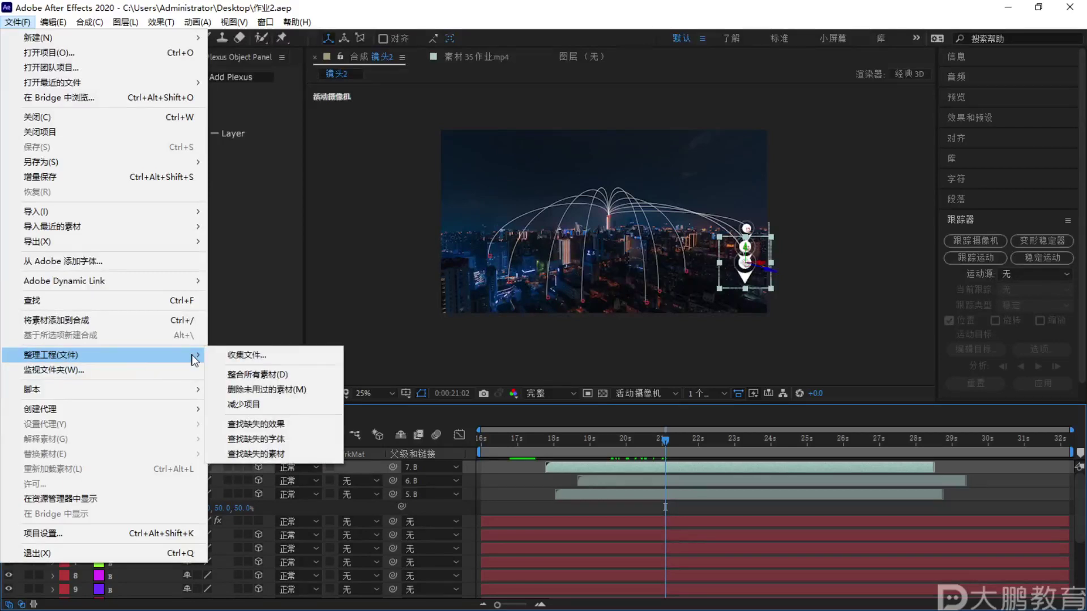
left_click(17, 22)
left_click(18, 21)
mouse_move(73, 356)
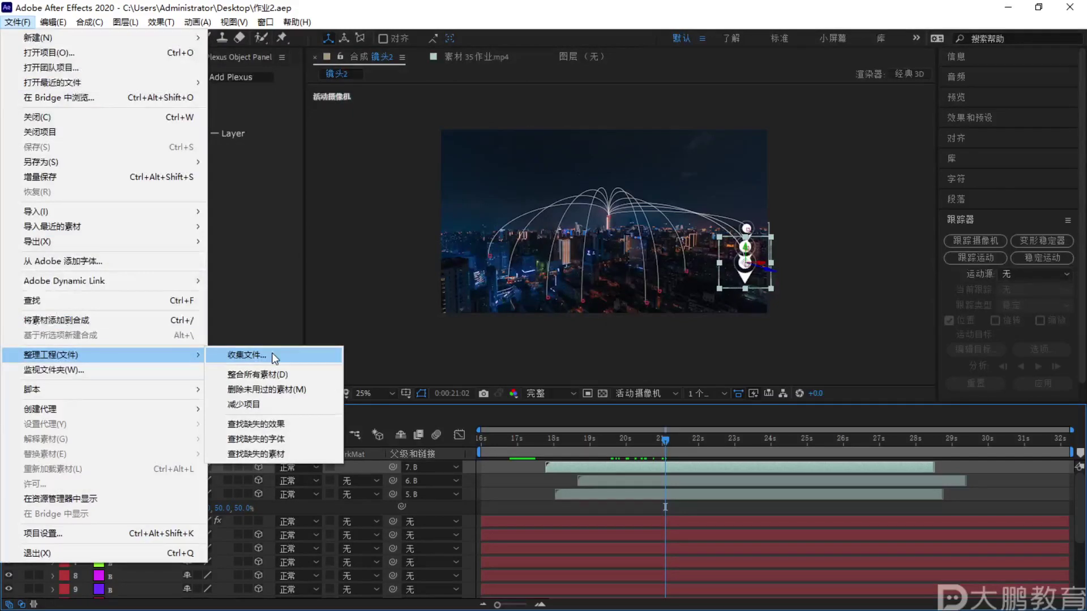
left_click(272, 352)
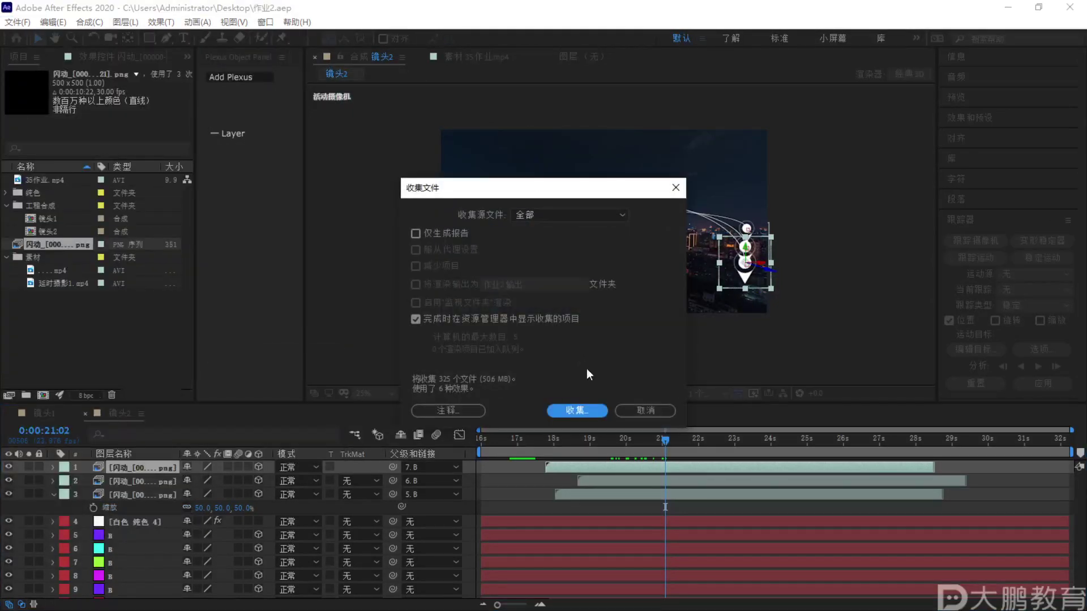
left_click(586, 409)
Save the collected files as 作业2文件夹 on drive F: in 0627期 > 课程 > 35 > 宣传片包装案例 (1) > 上课内容
scroll(136, 238, "down", 3)
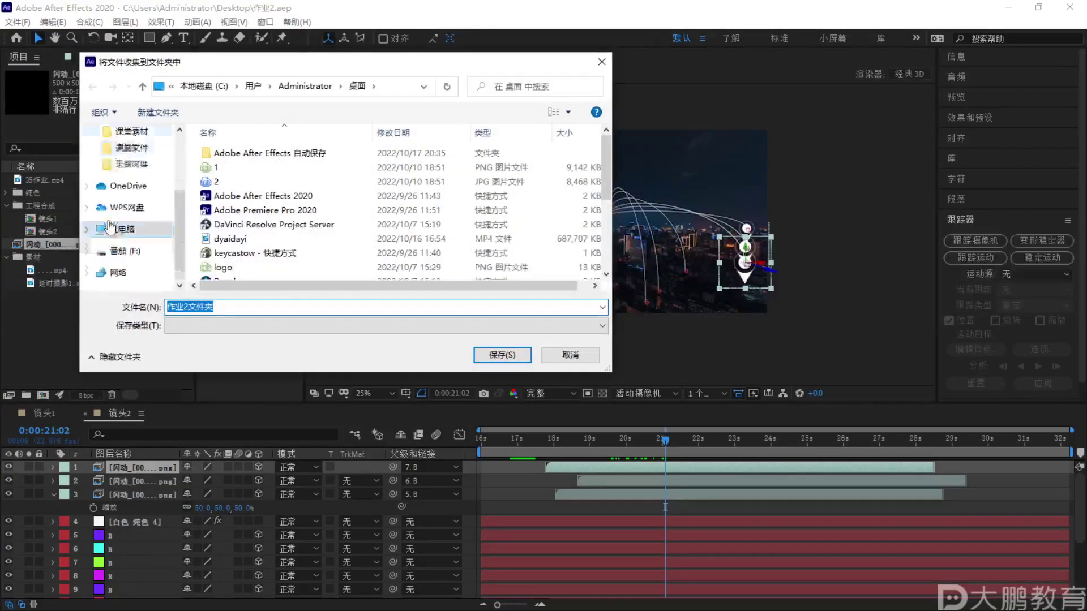
left_click(126, 251)
scroll(339, 215, "down", 1)
scroll(340, 216, "up", 1)
left_click(259, 170)
double_click(259, 171)
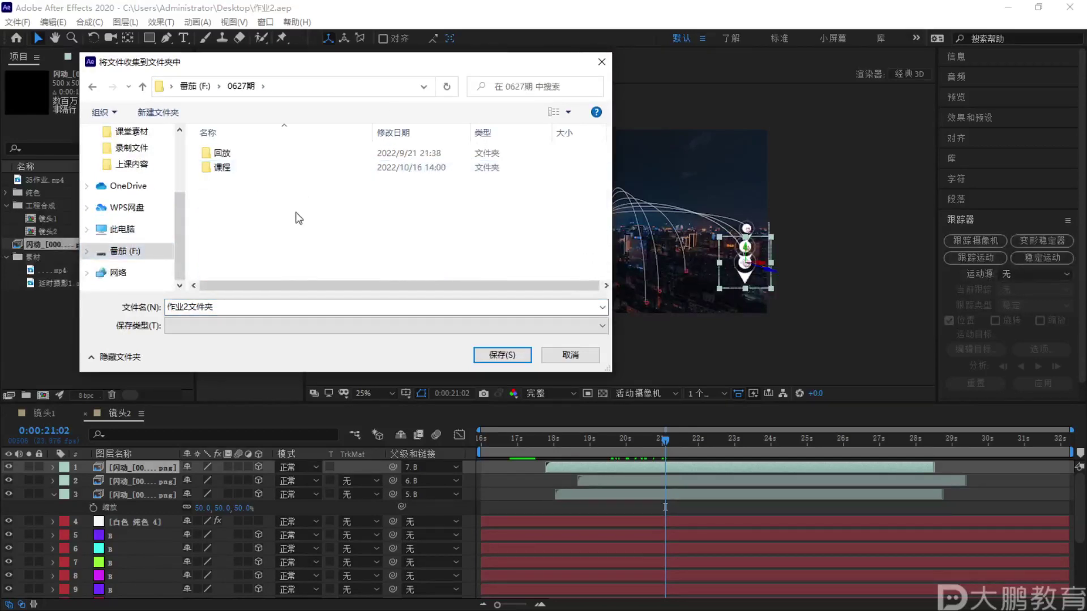
double_click(238, 166)
scroll(233, 226, "down", 5)
scroll(233, 236, "down", 4)
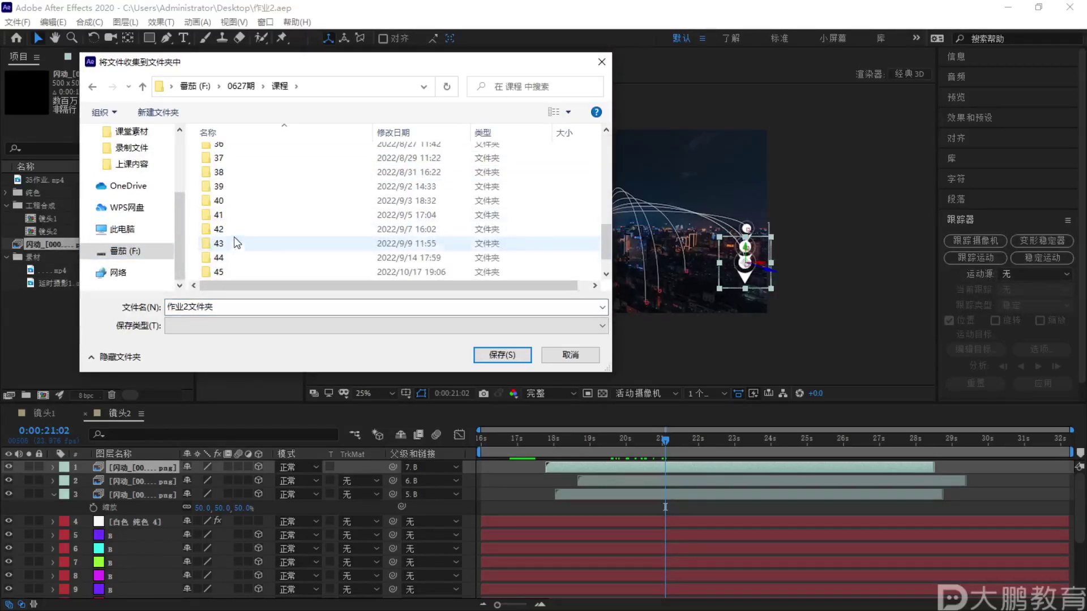
scroll(241, 181, "up", 2)
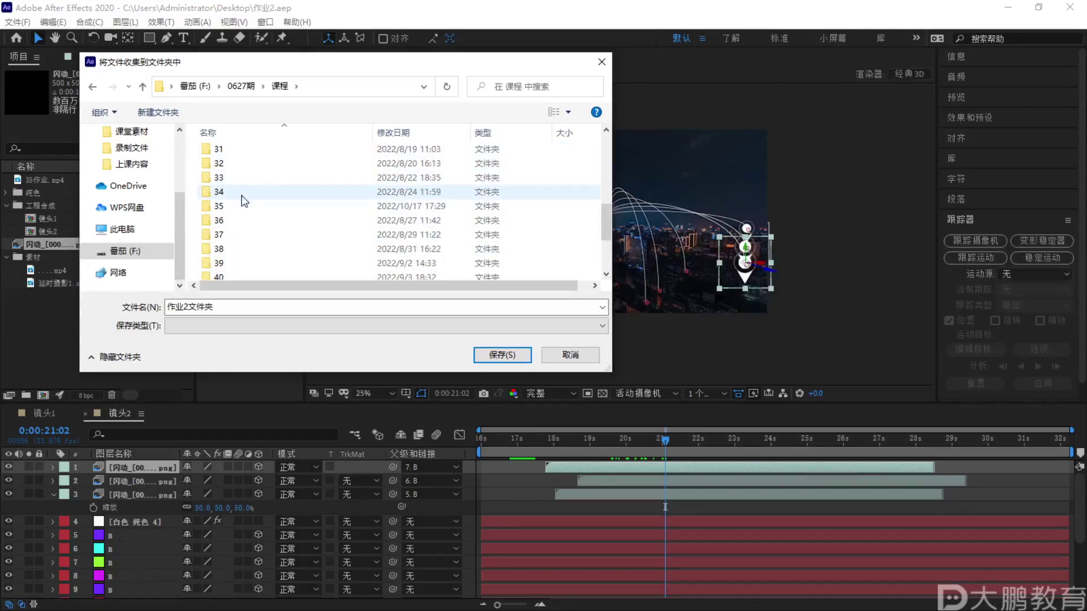
double_click(241, 206)
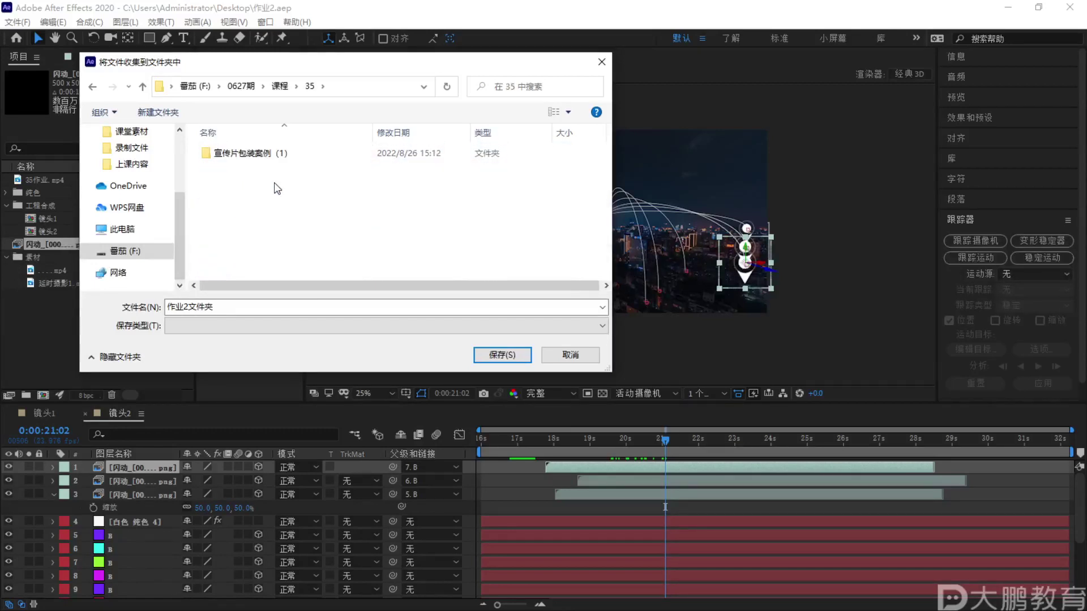
double_click(237, 152)
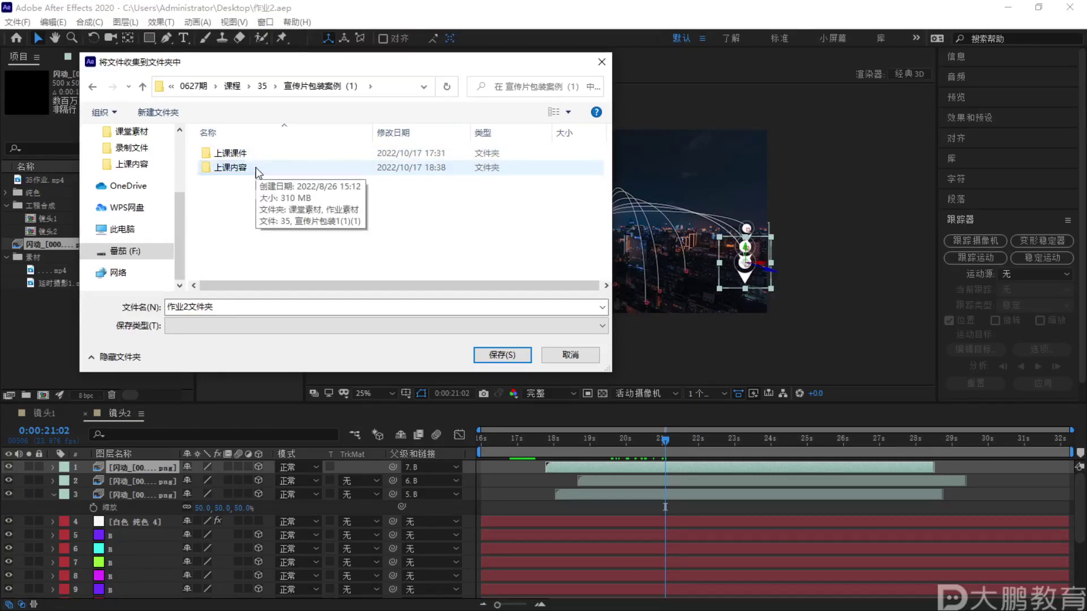
double_click(230, 167)
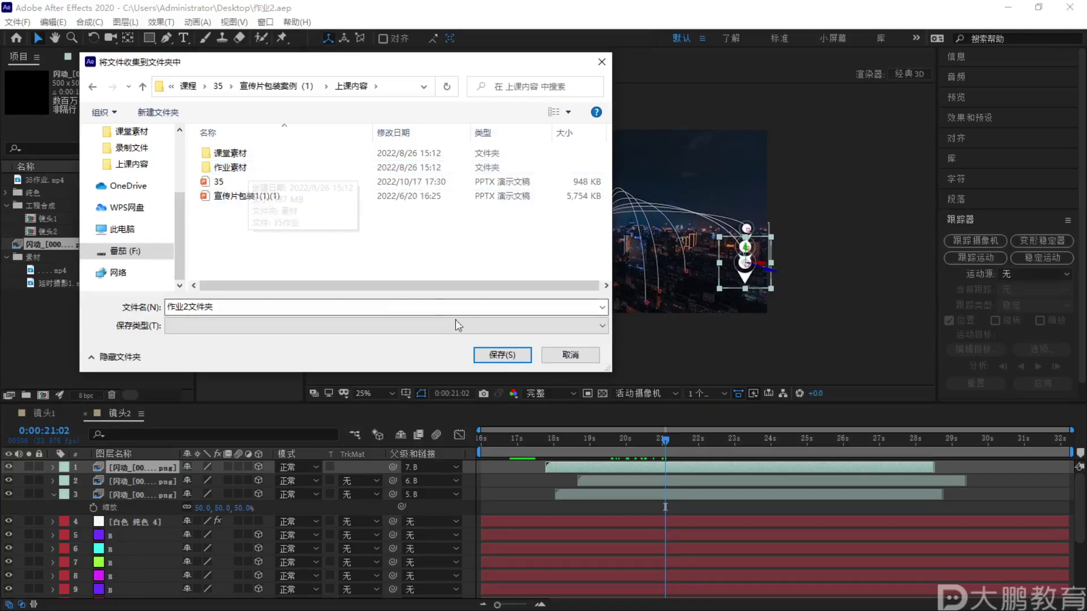
left_click(502, 355)
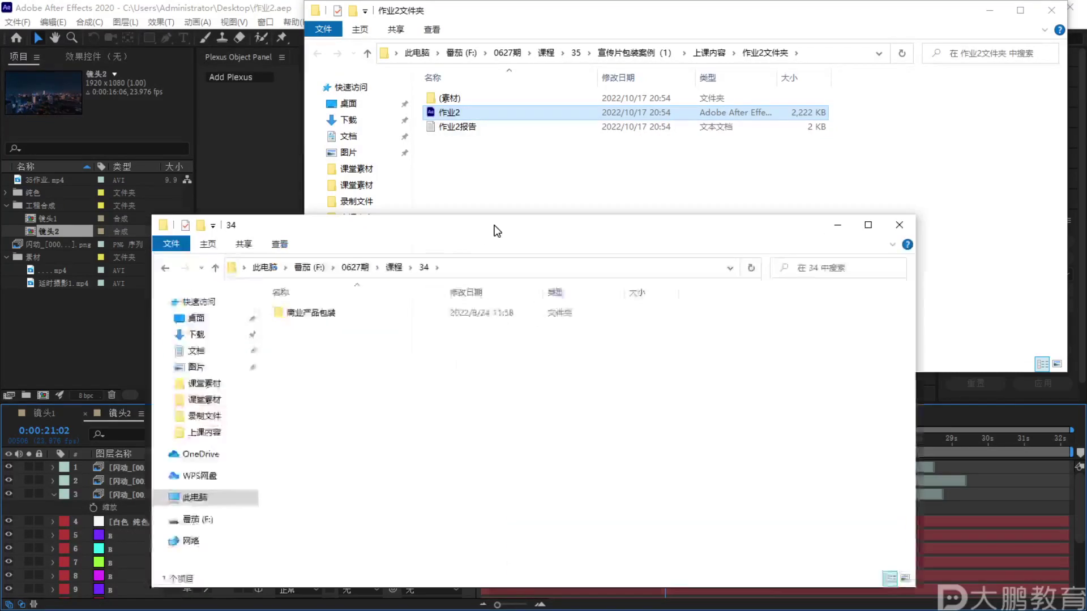
Look through the 商业产品包装 folder in course folder 34 and the 点线面粒子插件 folder in course folder 33 for the notes
left_click_drag(495, 231, 557, 69)
double_click(428, 158)
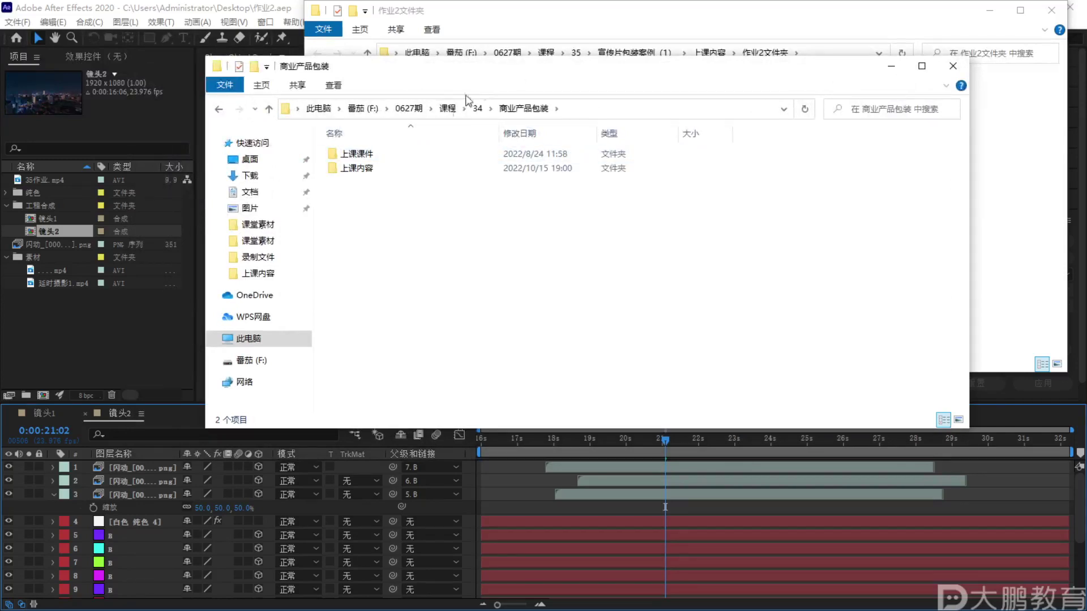
left_click(447, 108)
double_click(367, 386)
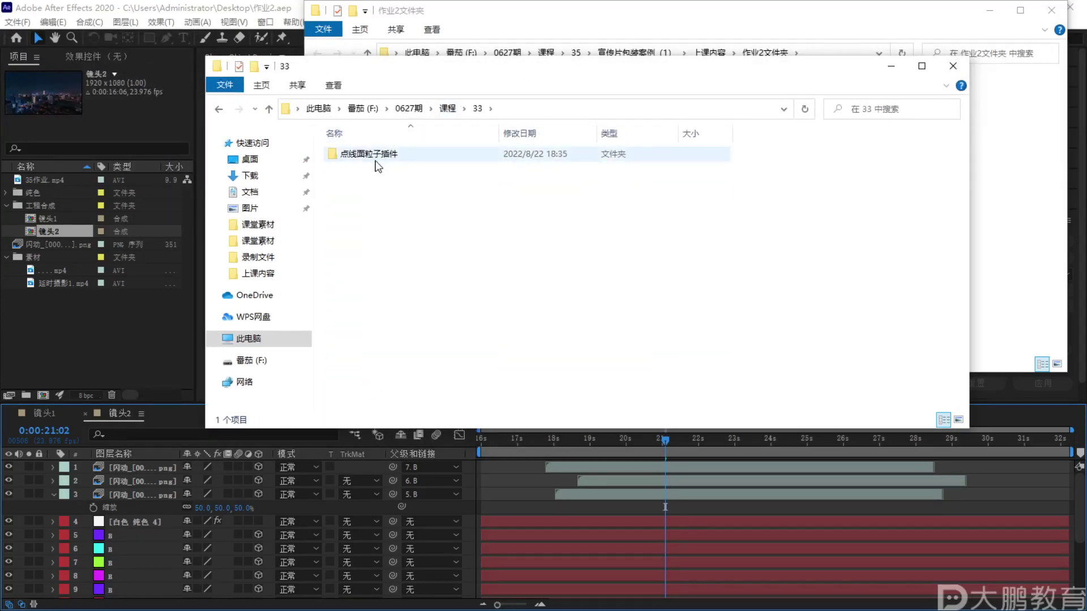
key("ctrl+v")
double_click(394, 157)
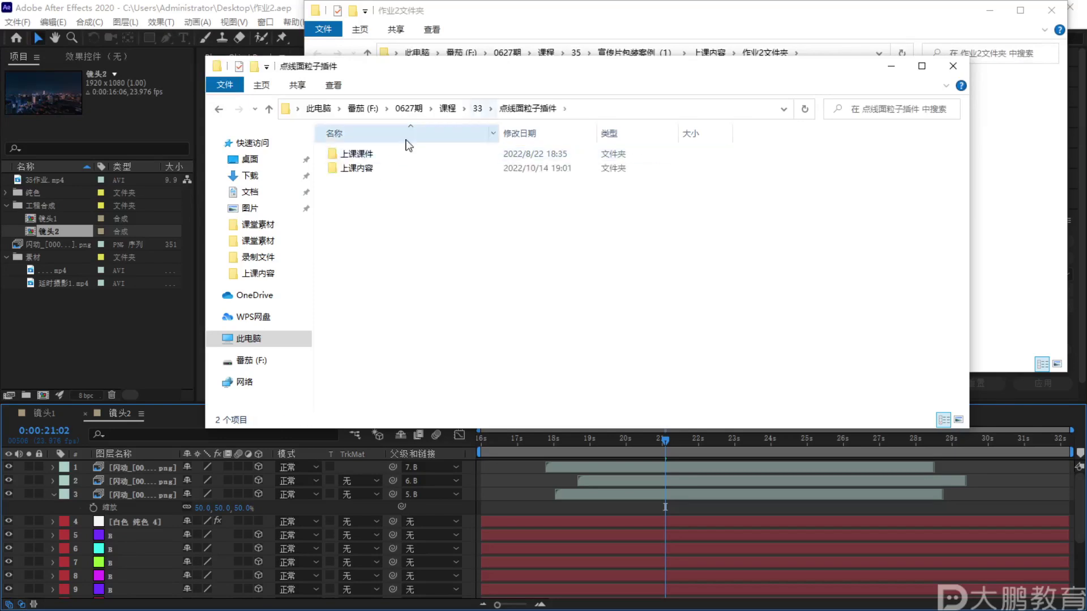
double_click(376, 168)
left_click(528, 108)
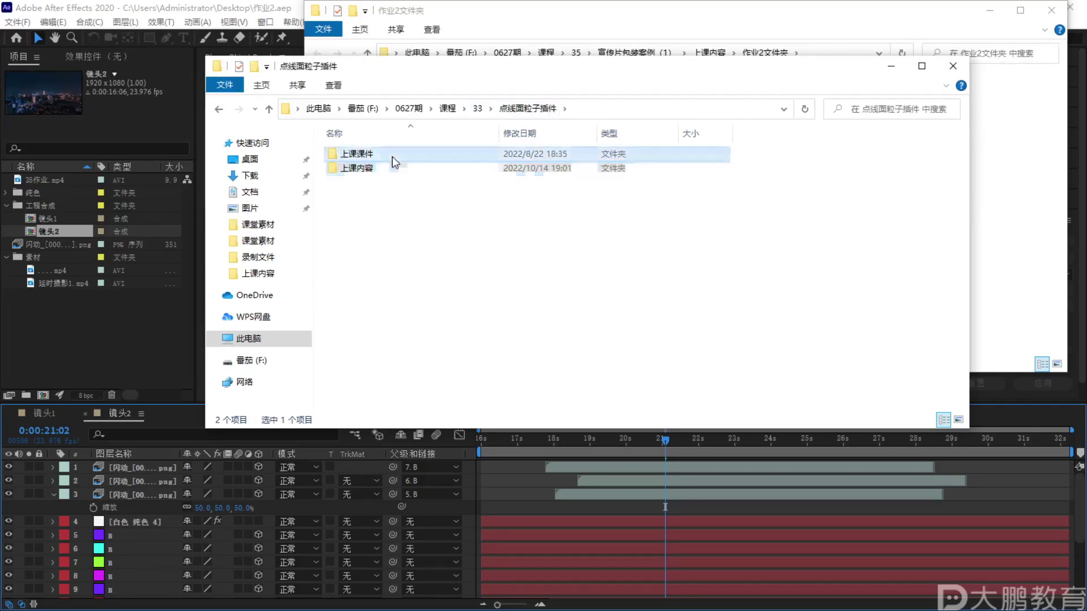
double_click(498, 153)
left_click(520, 109)
double_click(381, 168)
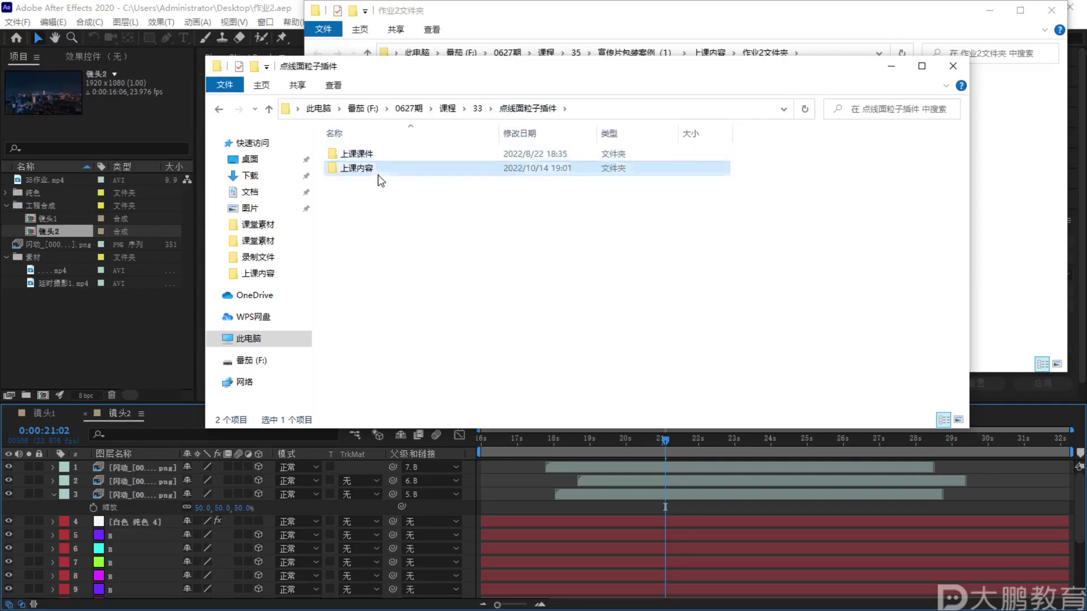
left_click(891, 66)
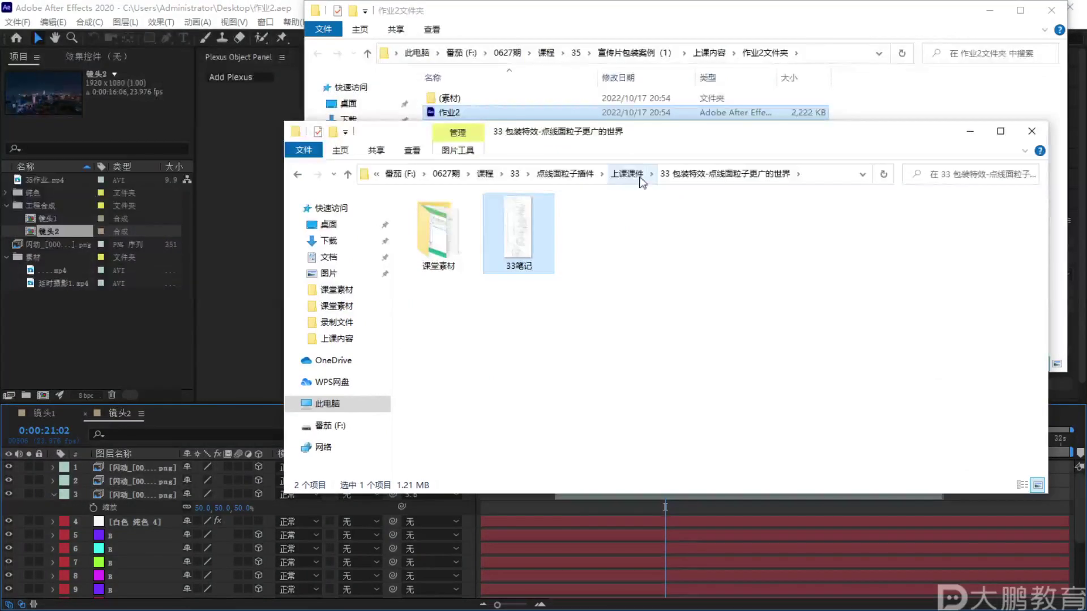
Open 33笔记.png from 33 包装特效-点线面粒子更广的世界 and read its Plexus notes from the basic properties to the final Plexus section
left_click(628, 174)
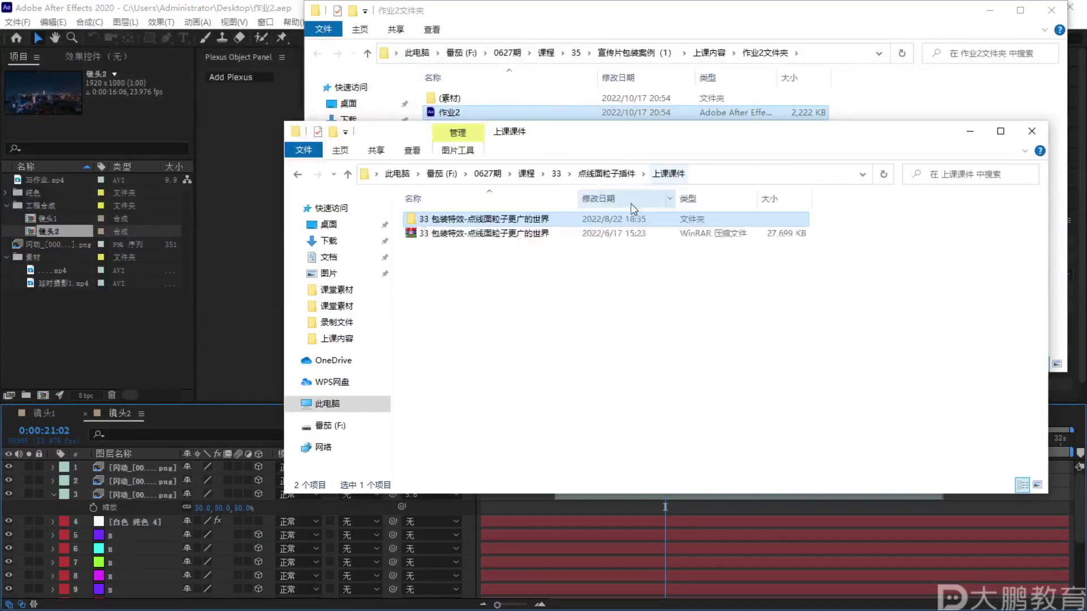
double_click(485, 220)
double_click(517, 226)
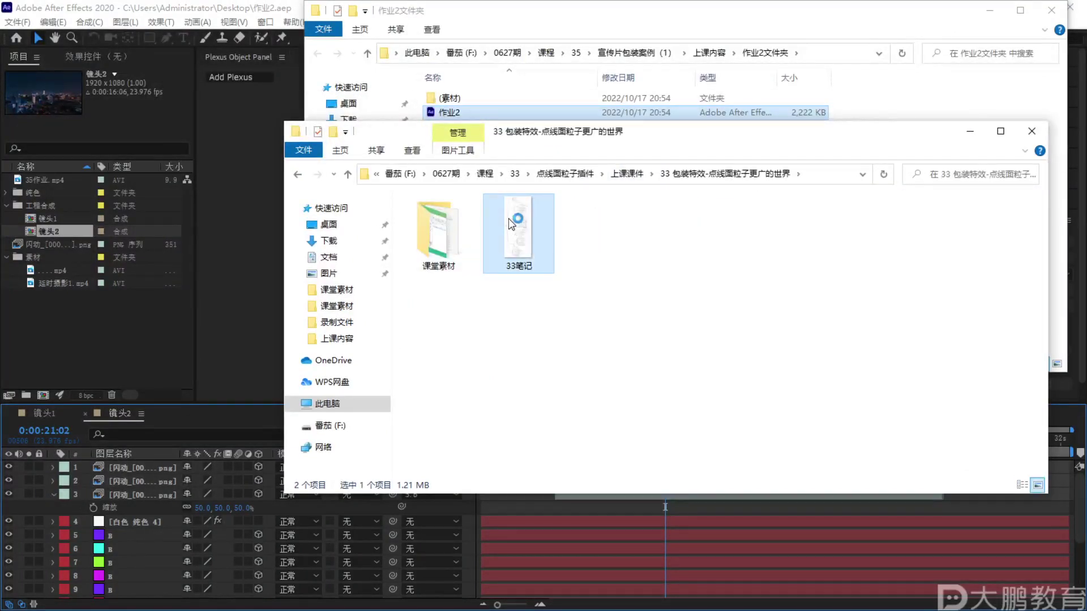
scroll(704, 259, "down", 4)
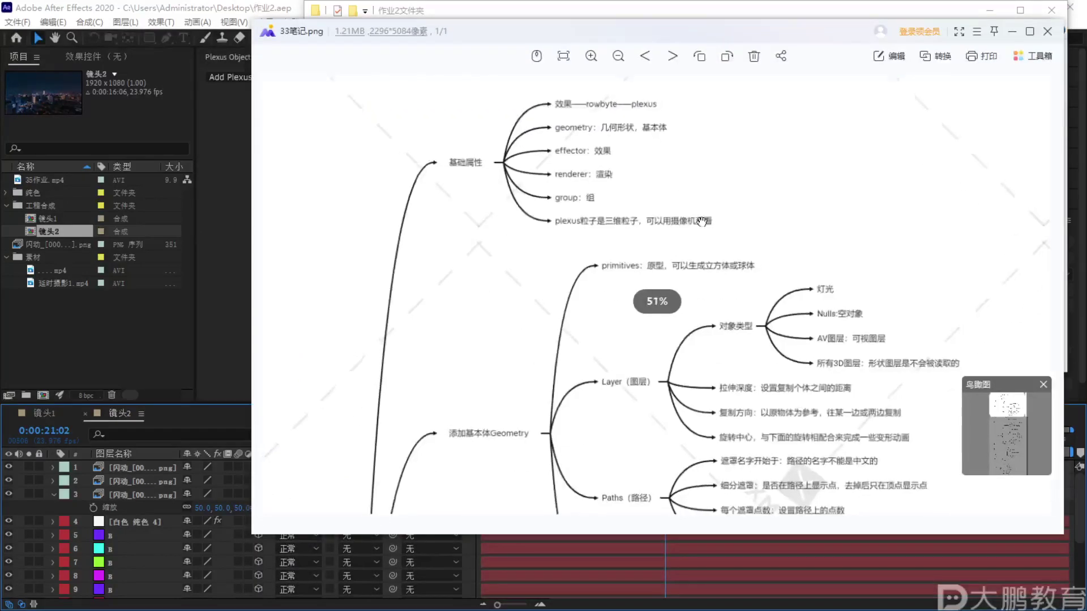
scroll(705, 258, "up", 4)
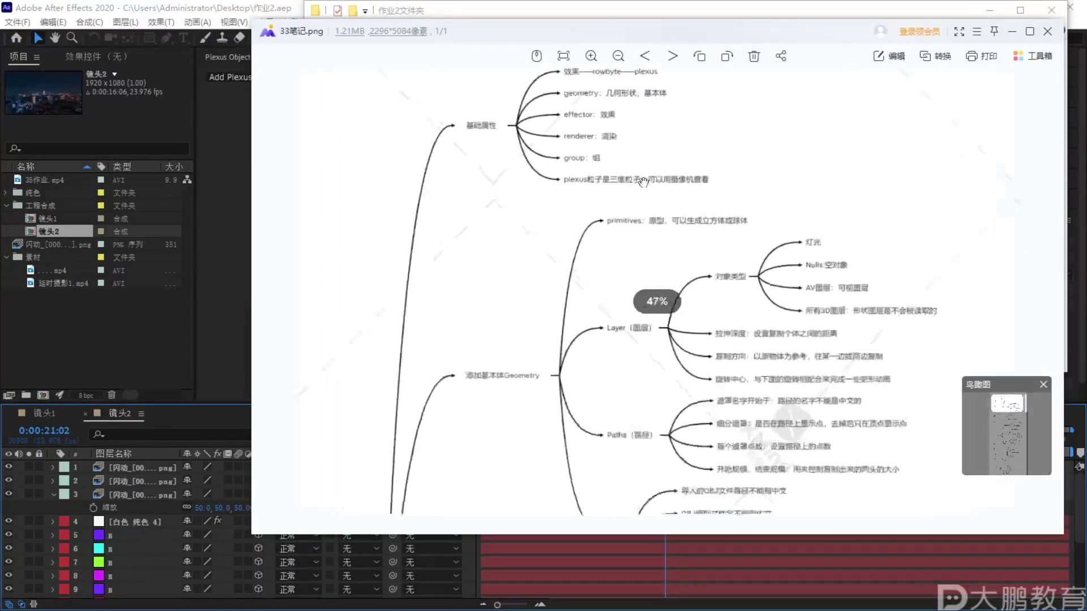
scroll(602, 221, "down", 5)
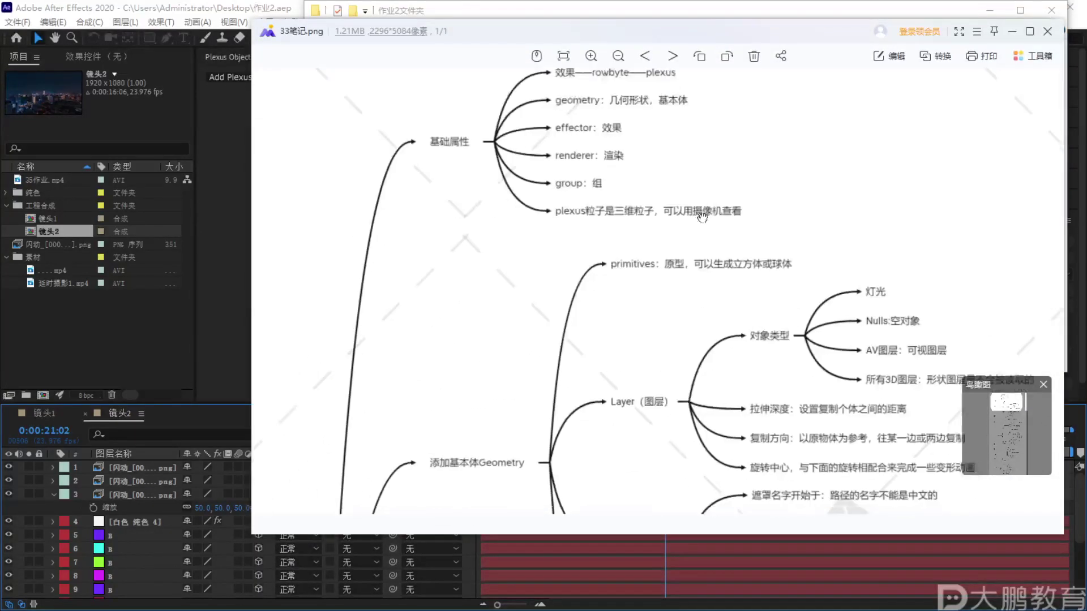
scroll(790, 357, "down", 10)
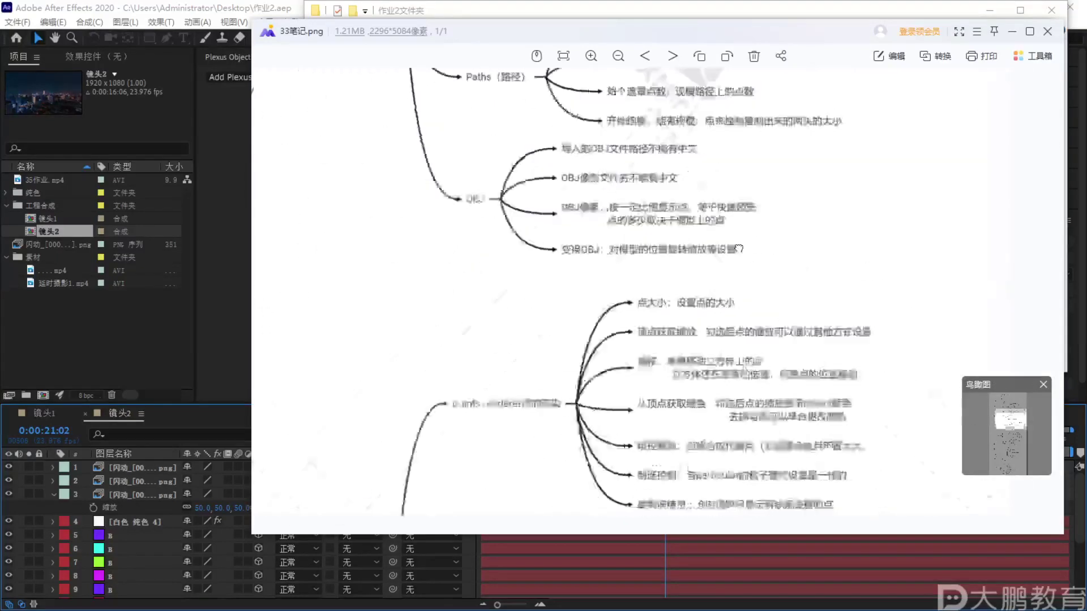
scroll(690, 267, "down", 10)
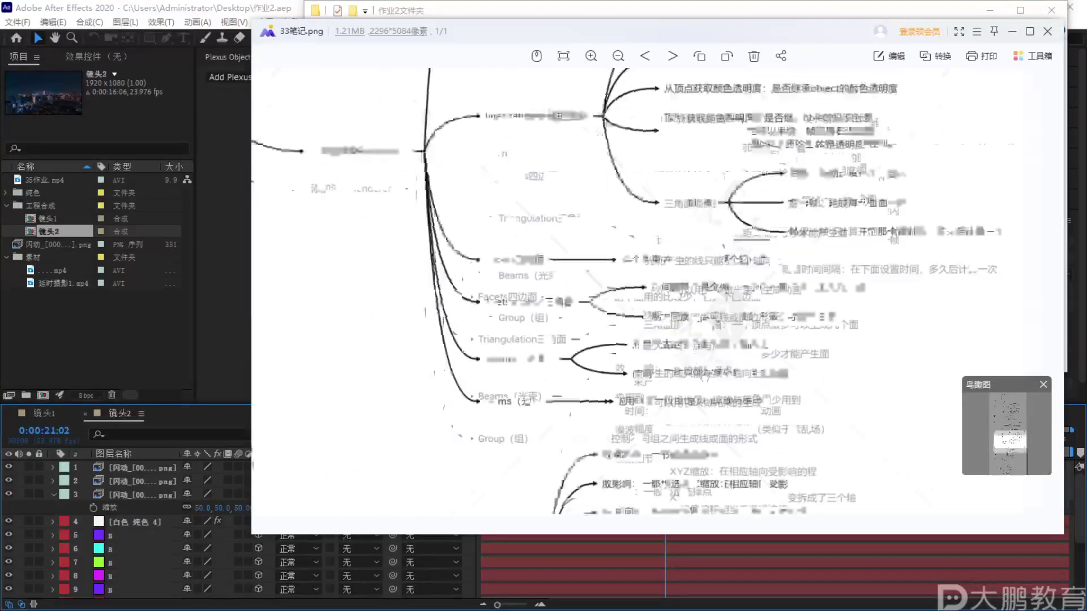
scroll(707, 250, "down", 5)
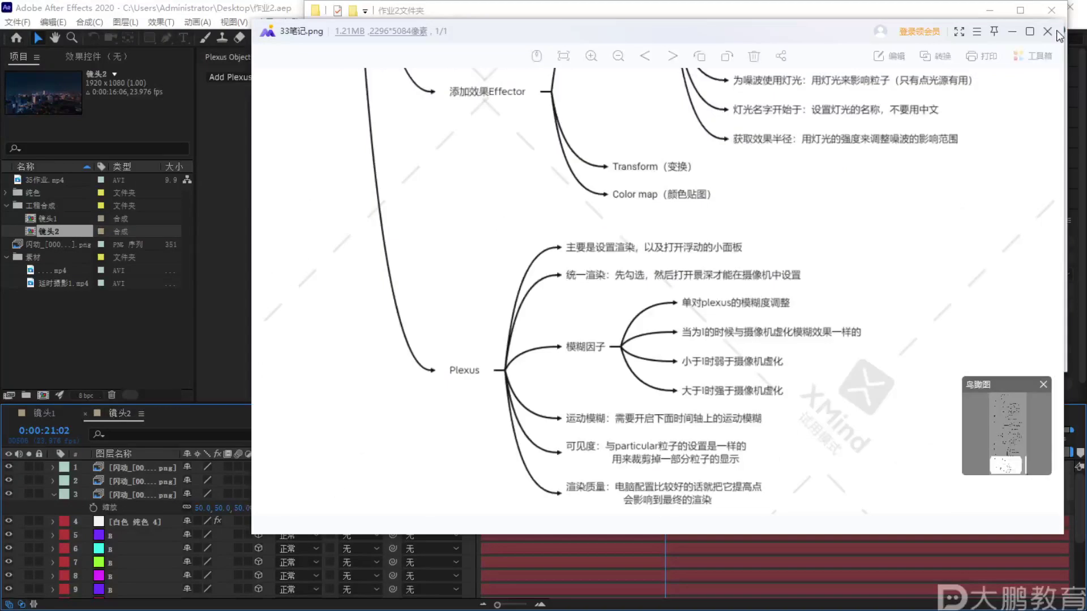
left_click(1048, 32)
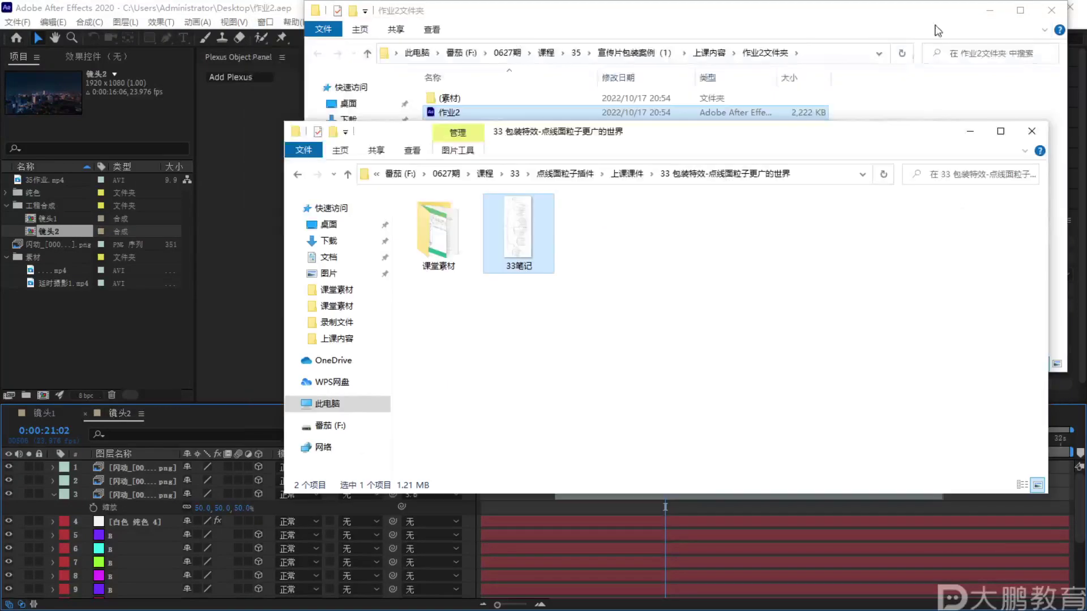
Close the course notes and 作业2文件夹 folder windows and save the After Effects project
left_click(1026, 140)
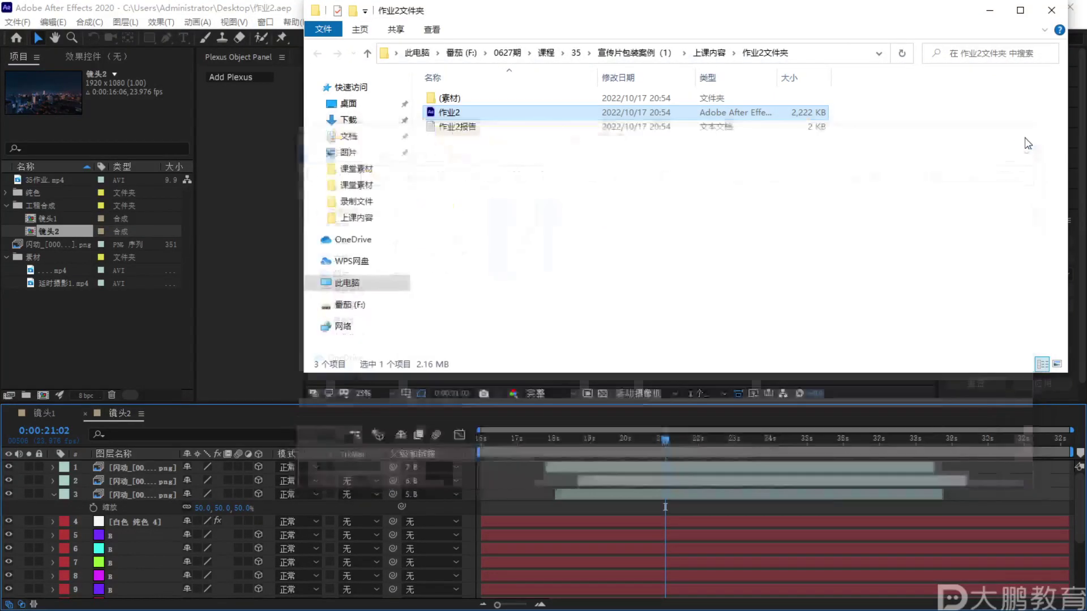
left_click_drag(707, 26, 659, 146)
left_click(1005, 132)
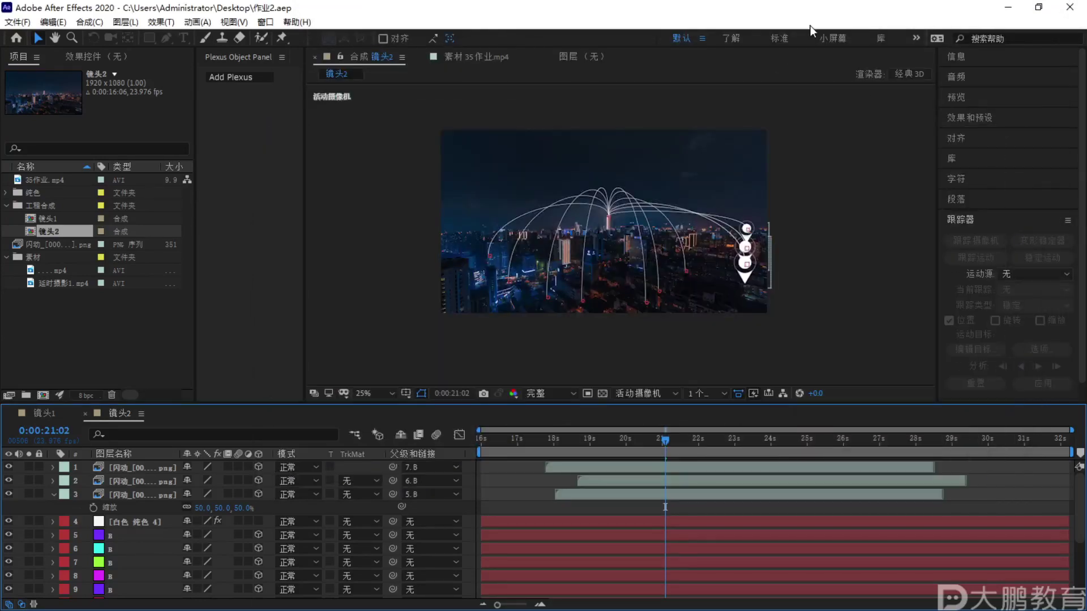
key("ctrl+s")
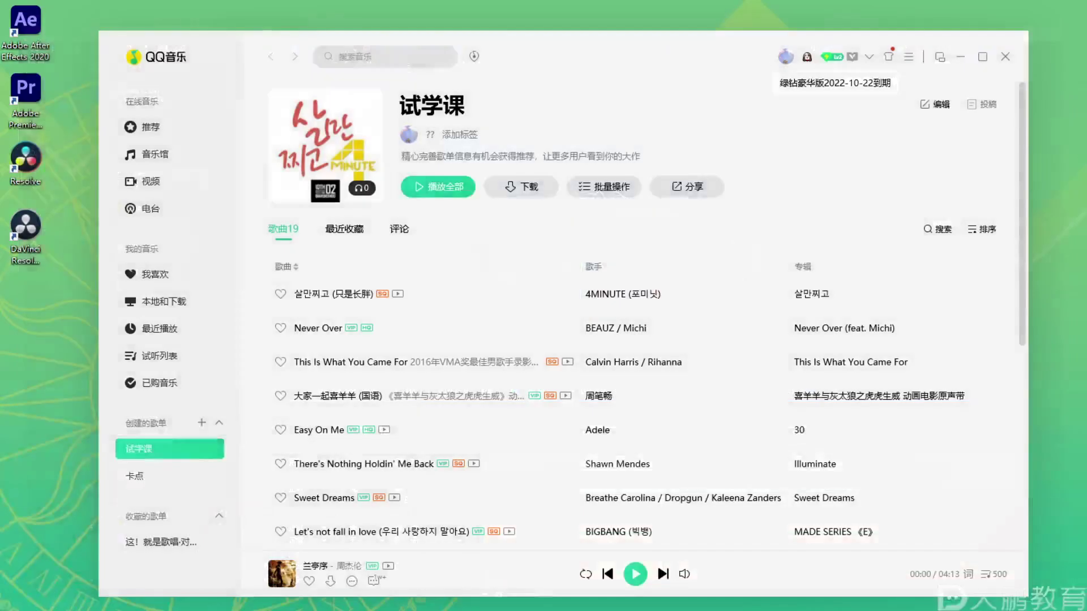
Switch to QQ音乐, search for 白月光与朱砂痣 from the search history, and play the first song in the results
left_click(1008, 7)
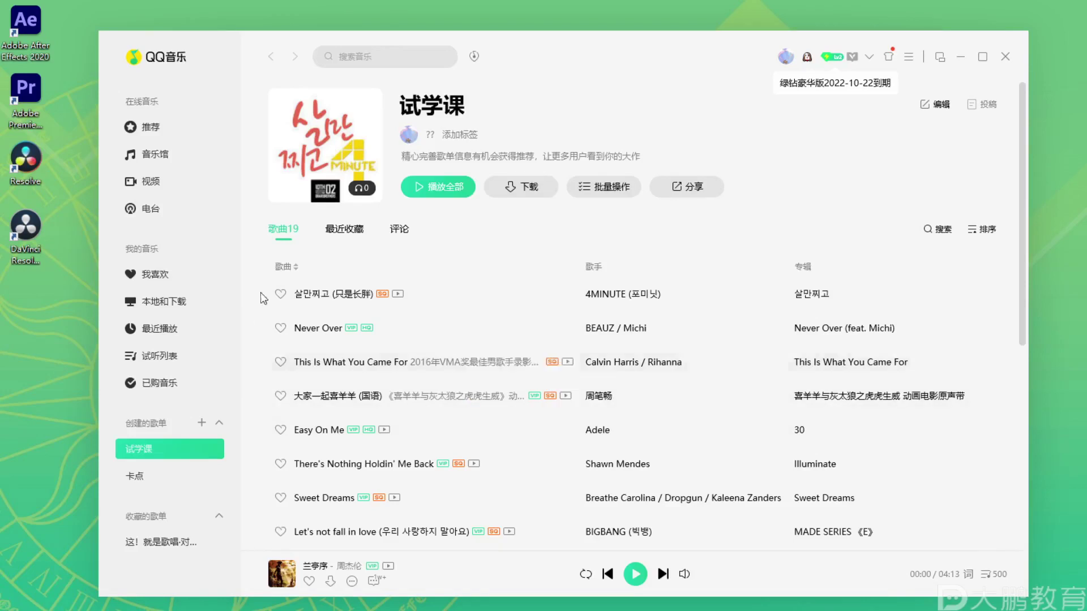
left_click(394, 53)
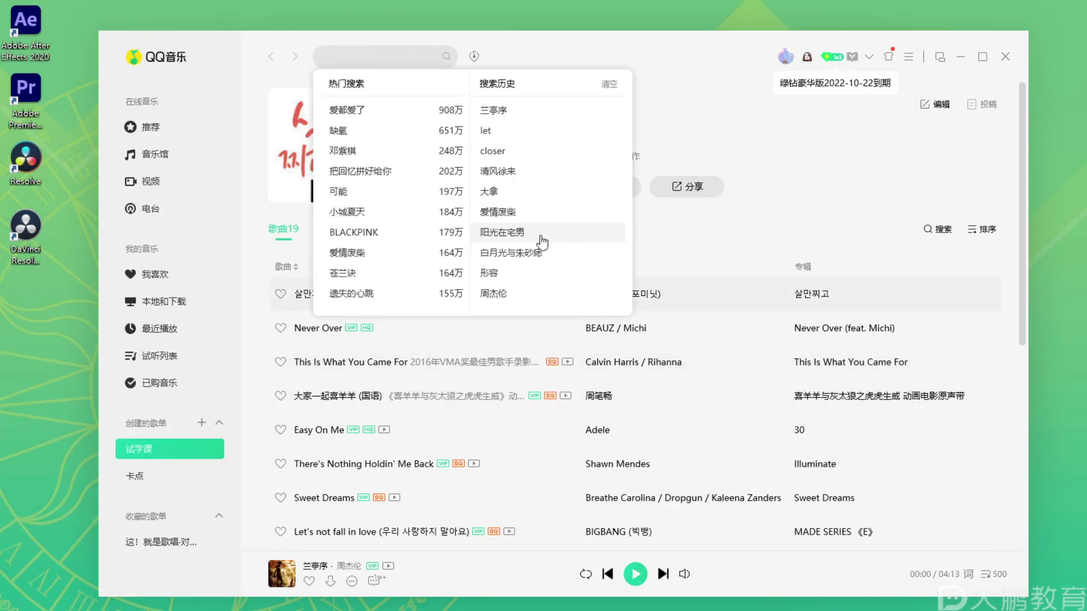
left_click(514, 254)
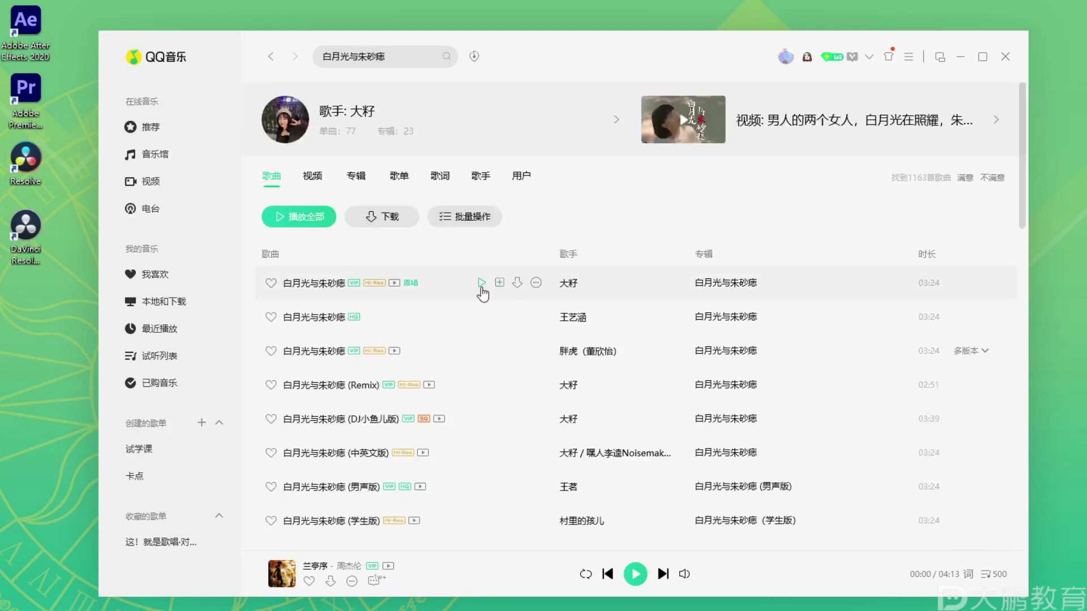
left_click(481, 282)
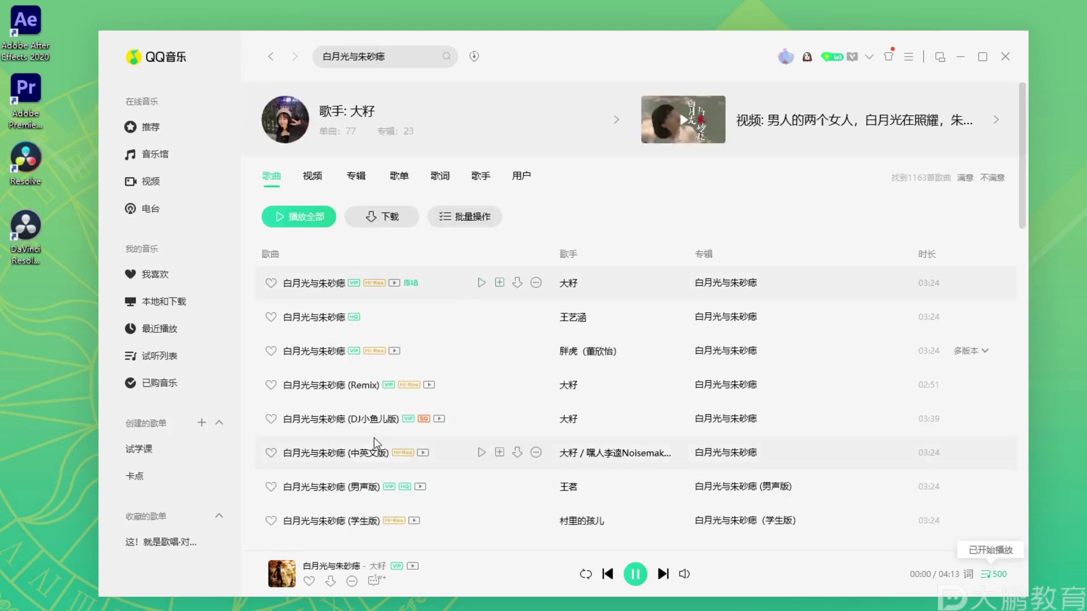
Open the playing song's full lyrics view and set the playback volume to about 59%
left_click(286, 569)
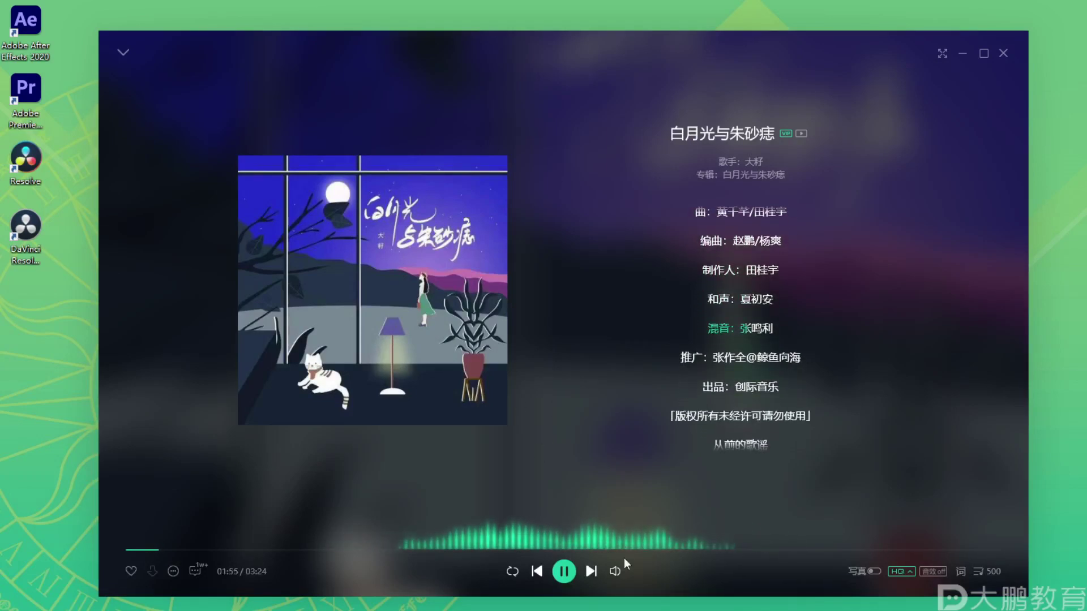
mouse_move(616, 569)
left_click_drag(616, 473, 619, 443)
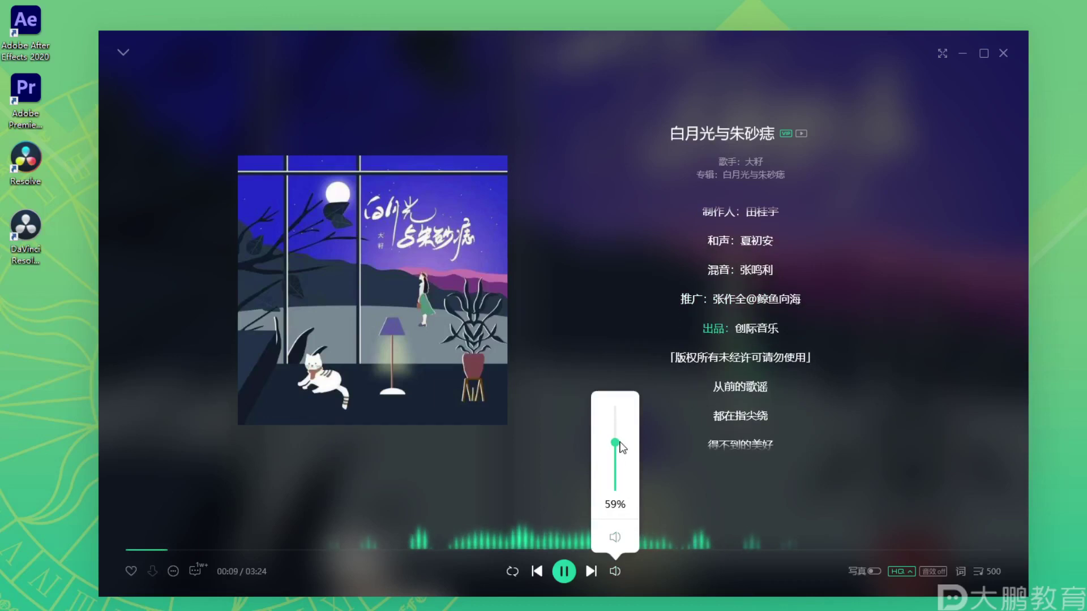